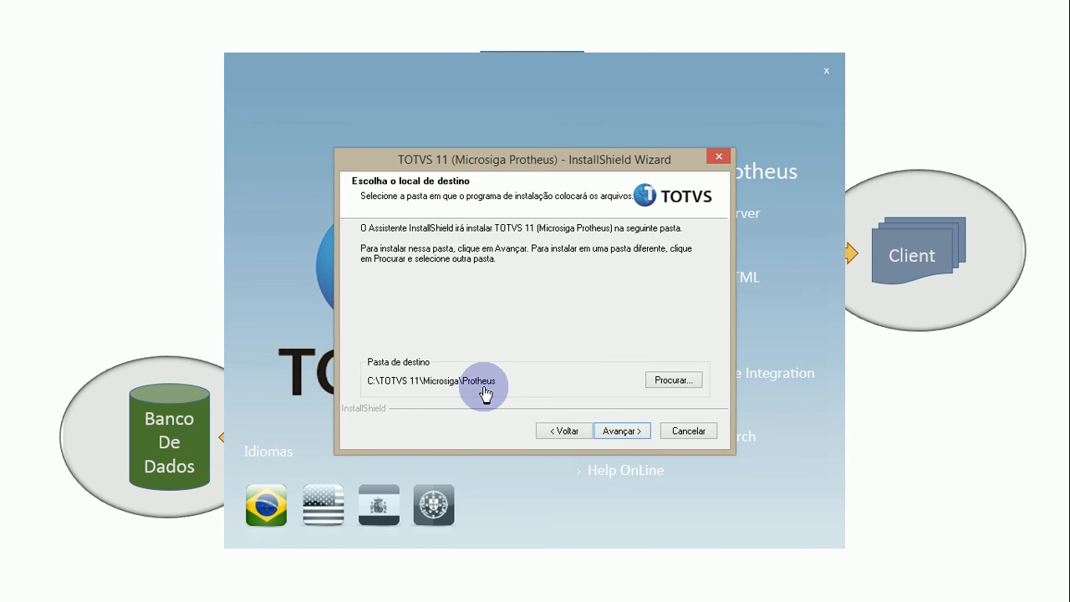
click(684, 379)
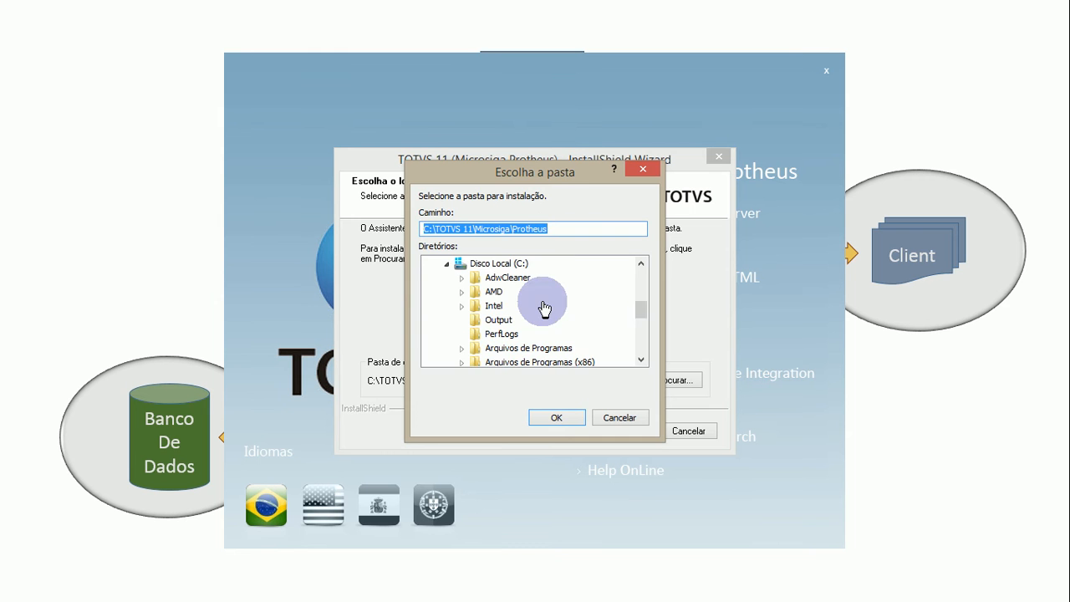
drag(640, 310, 640, 346)
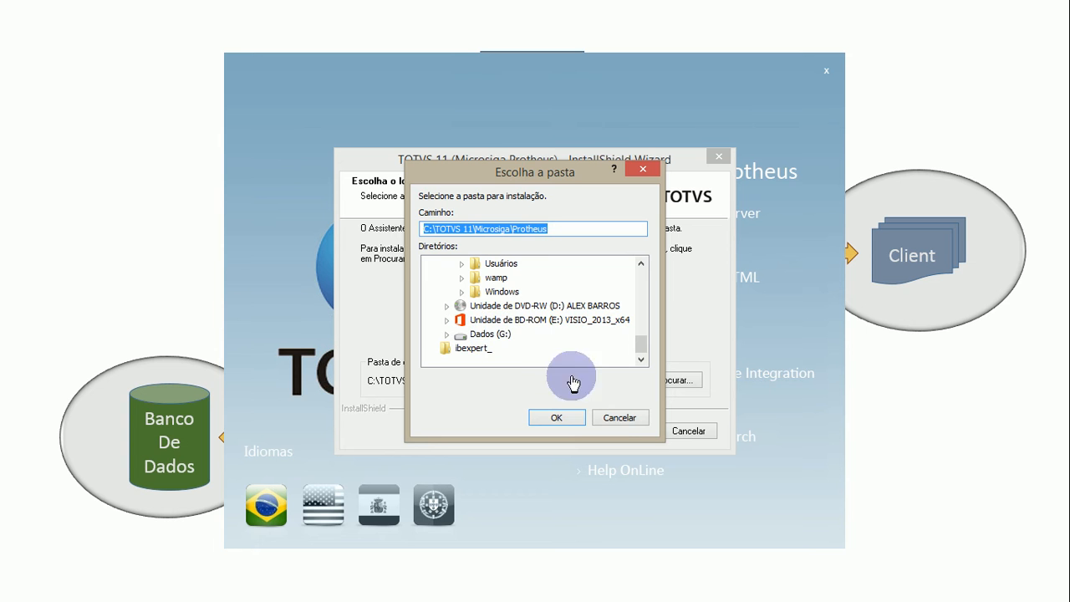
click(609, 420)
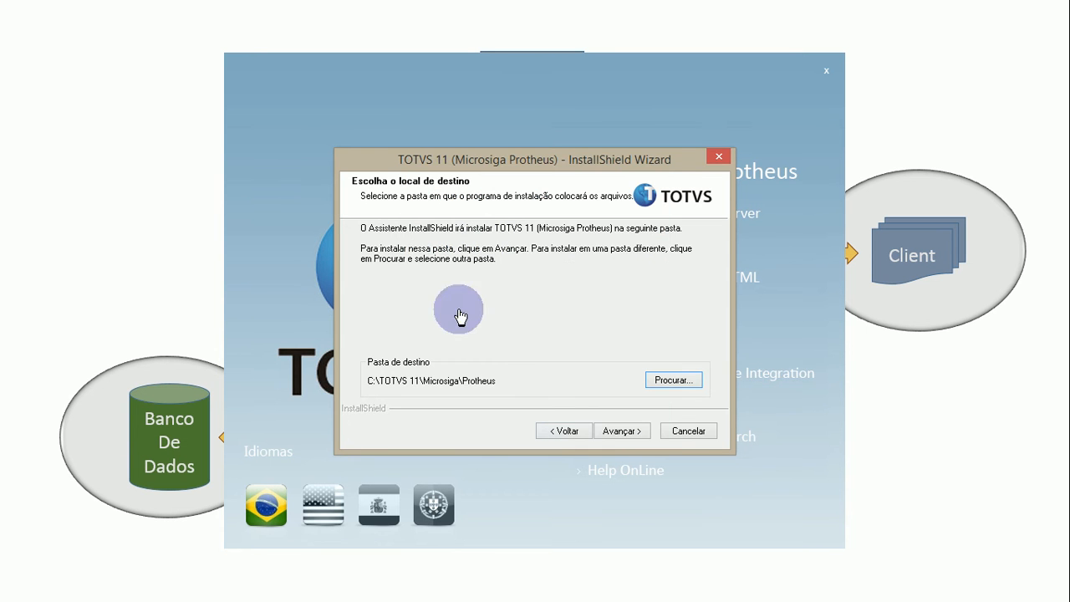
- Accept C:\TOTVS 11\Microsiga\Protheus as the program folder and C:\TOTVS 11\Microsiga\Protheus_Data as the data folder
click(605, 433)
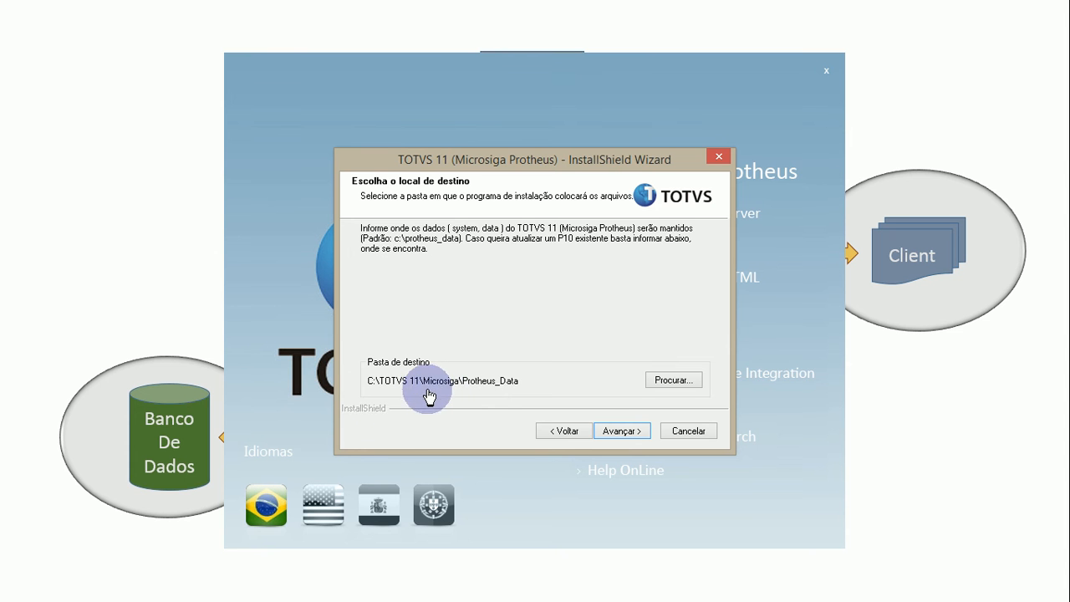
click(618, 430)
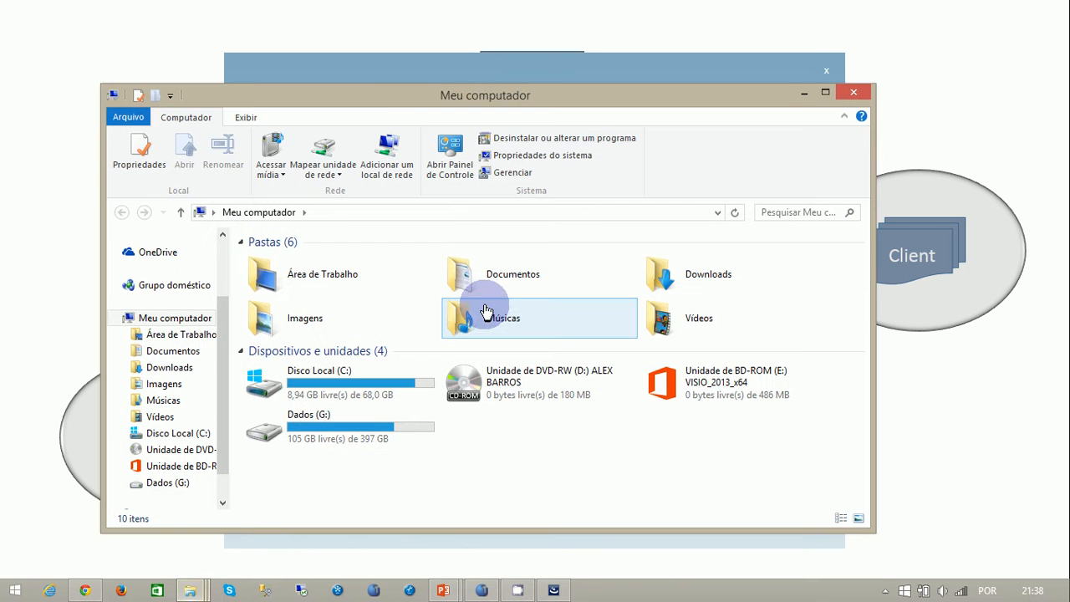
- Inspect the data folder inside TOTVS 11\Protheus_Data on the Dados (G:) drive in File Explorer, and close the window
double_click(358, 431)
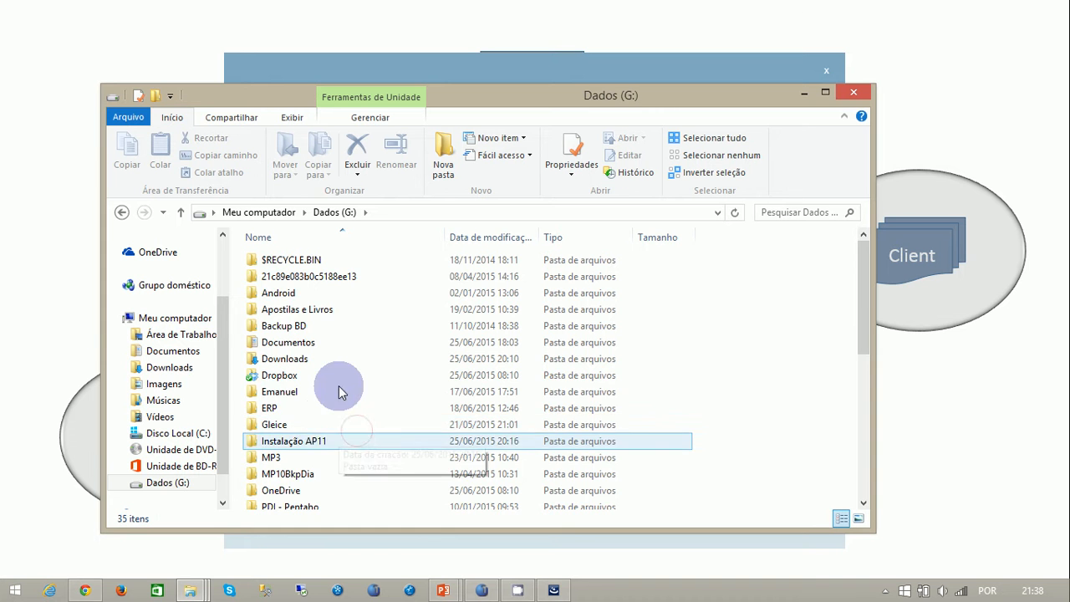
scroll(339, 385, down, 6)
scroll(330, 372, up, 1)
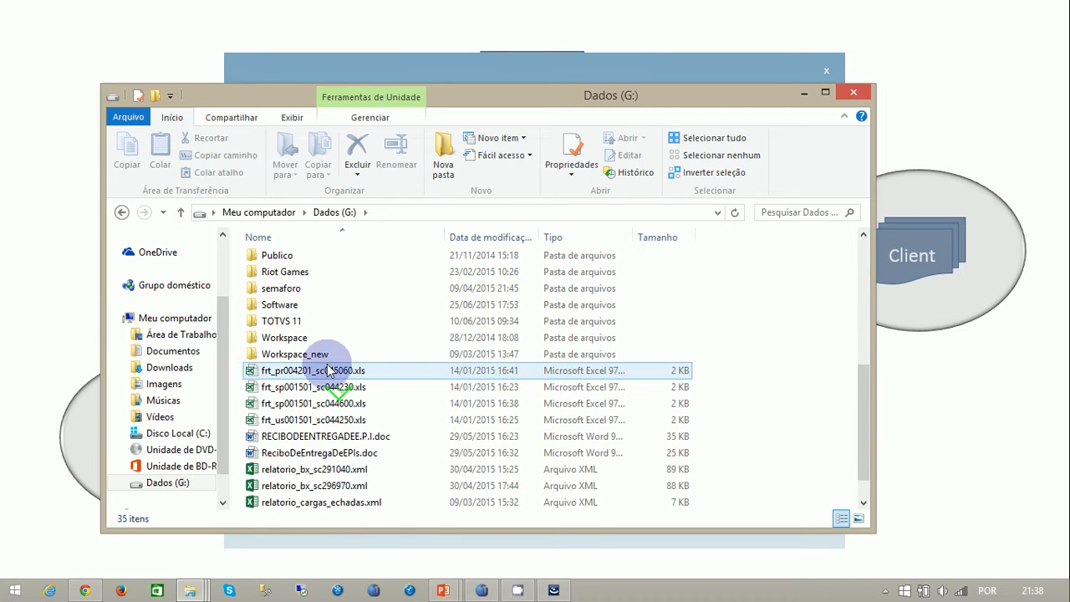
double_click(291, 323)
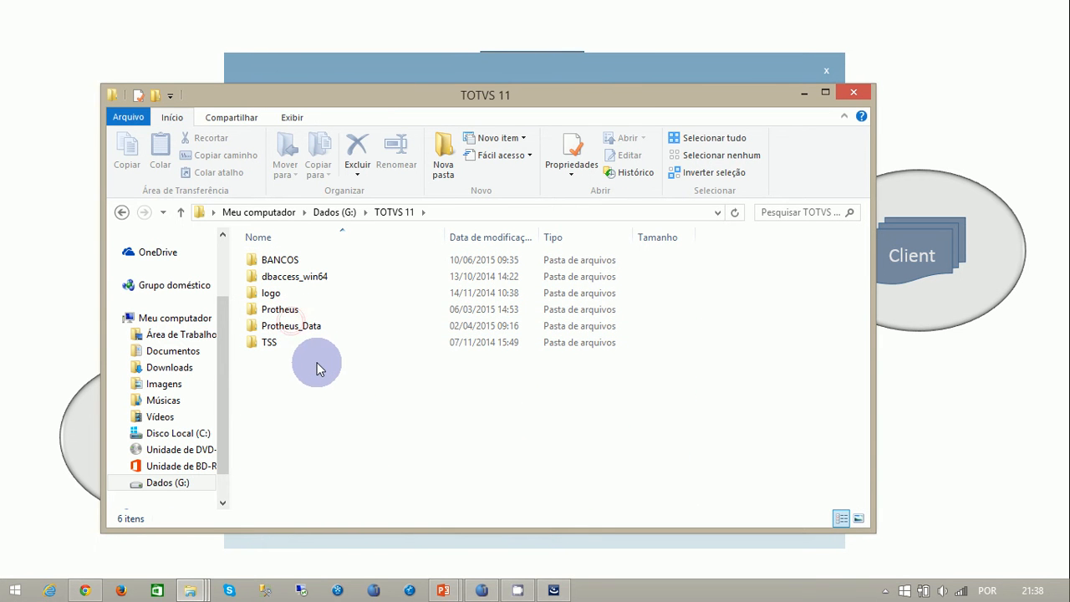
double_click(289, 328)
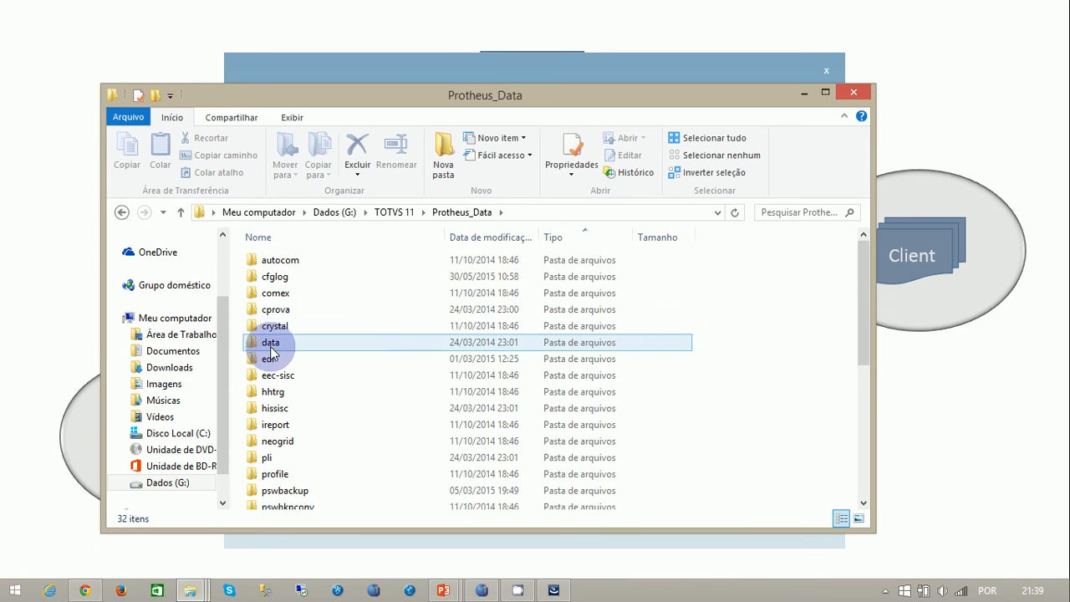
double_click(269, 342)
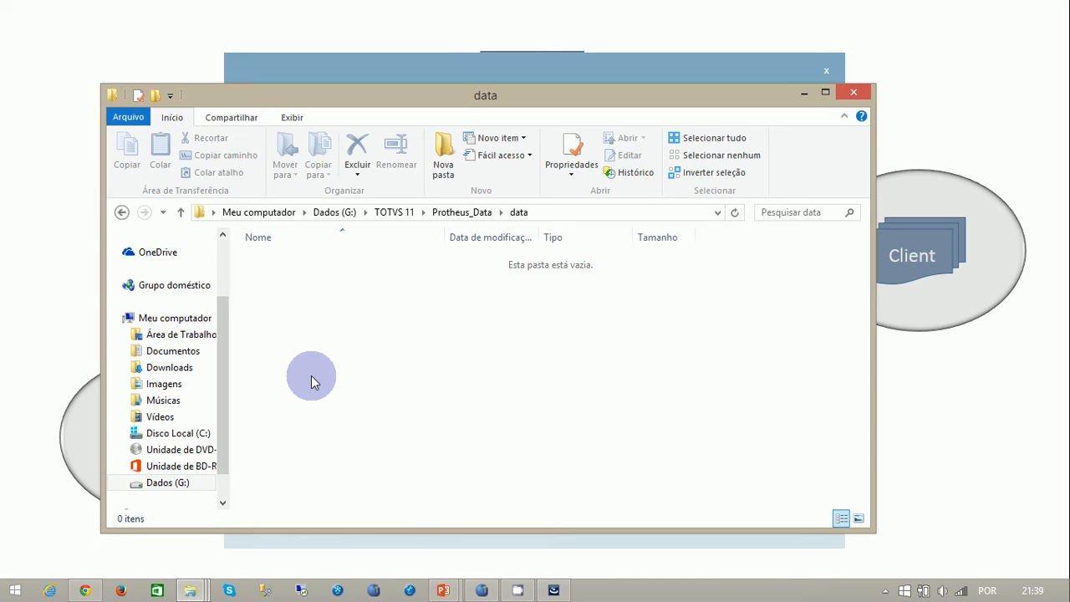
click(865, 89)
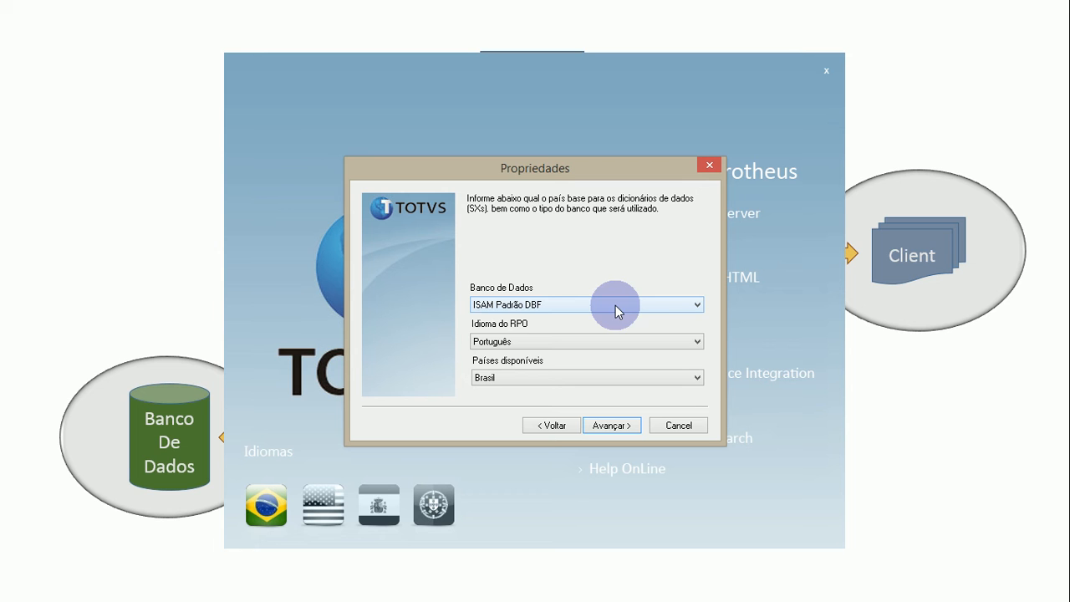
- Set the database type to SQL and the country to Brasil in the installation properties, and continue
click(654, 308)
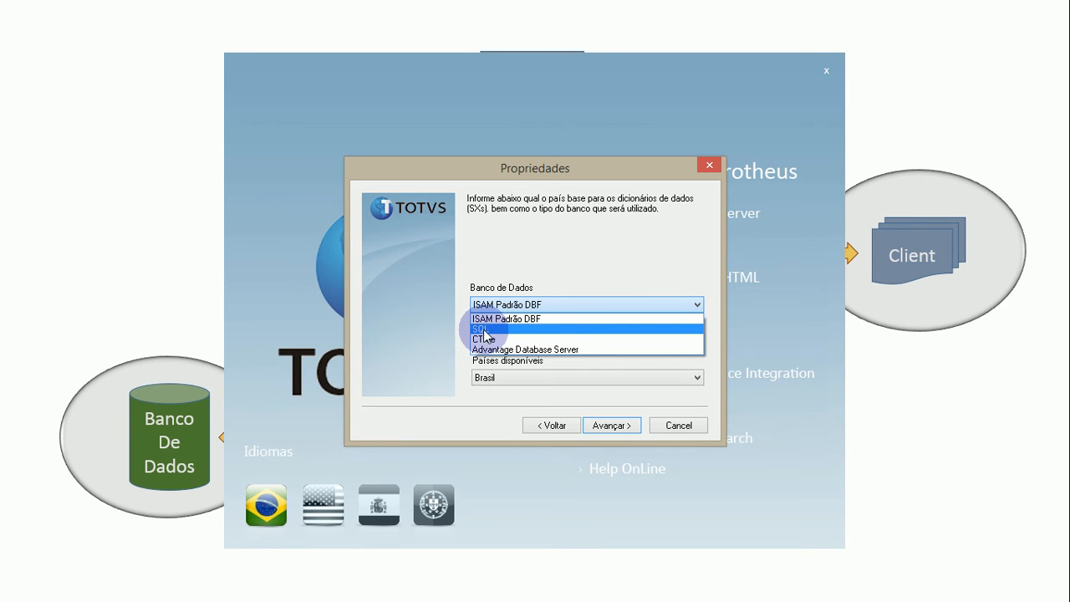
click(545, 330)
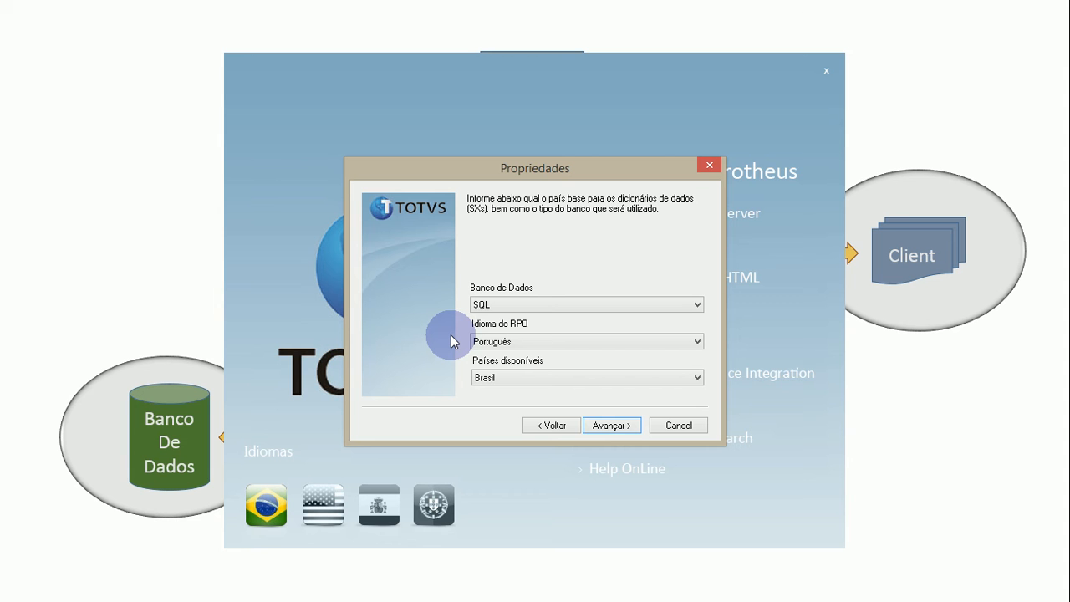
click(589, 381)
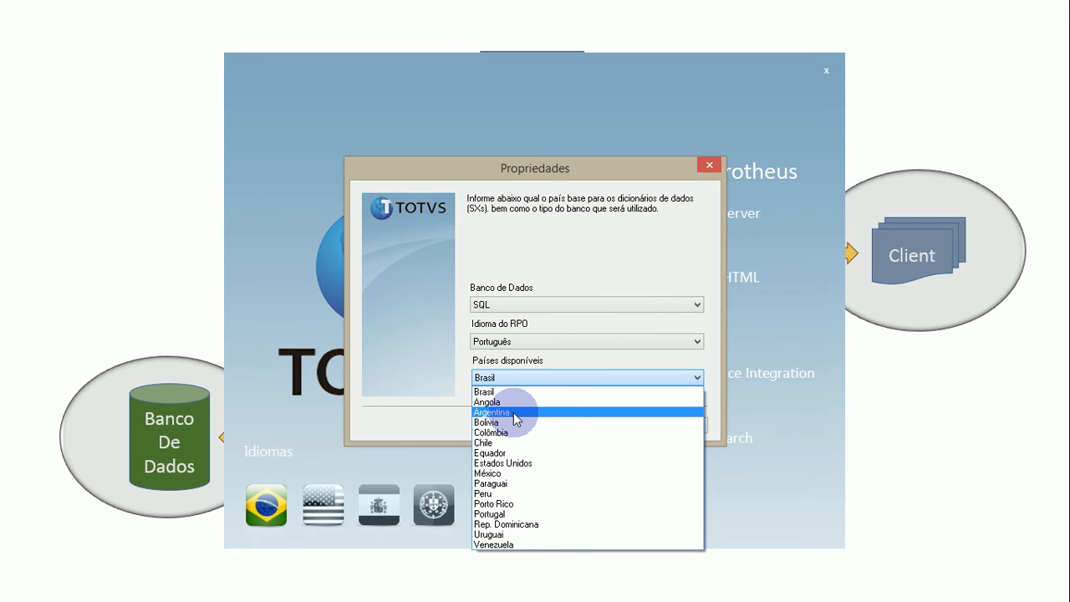
click(503, 391)
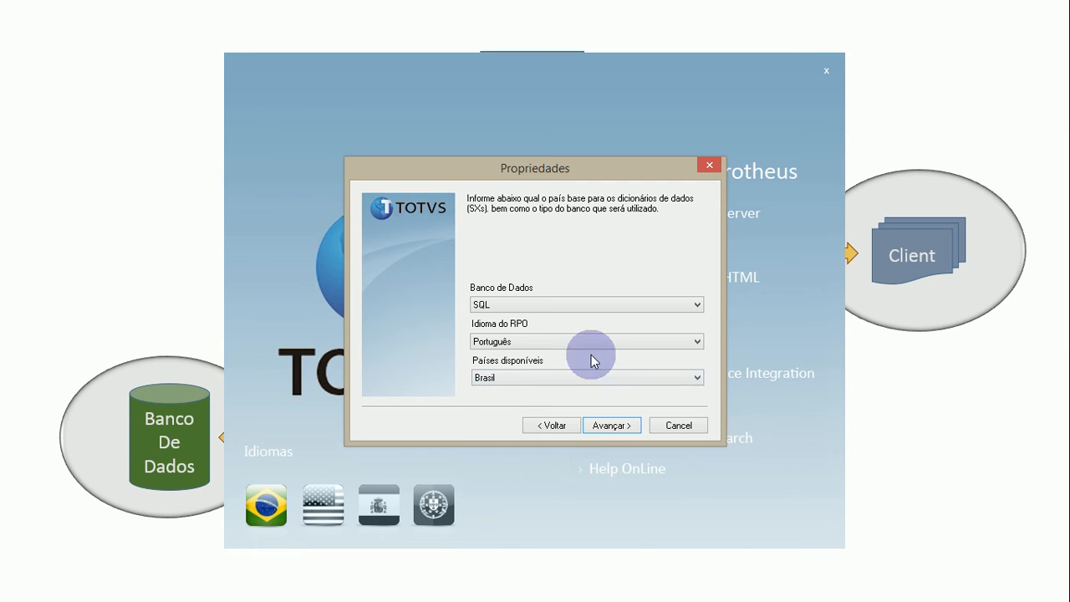
click(609, 428)
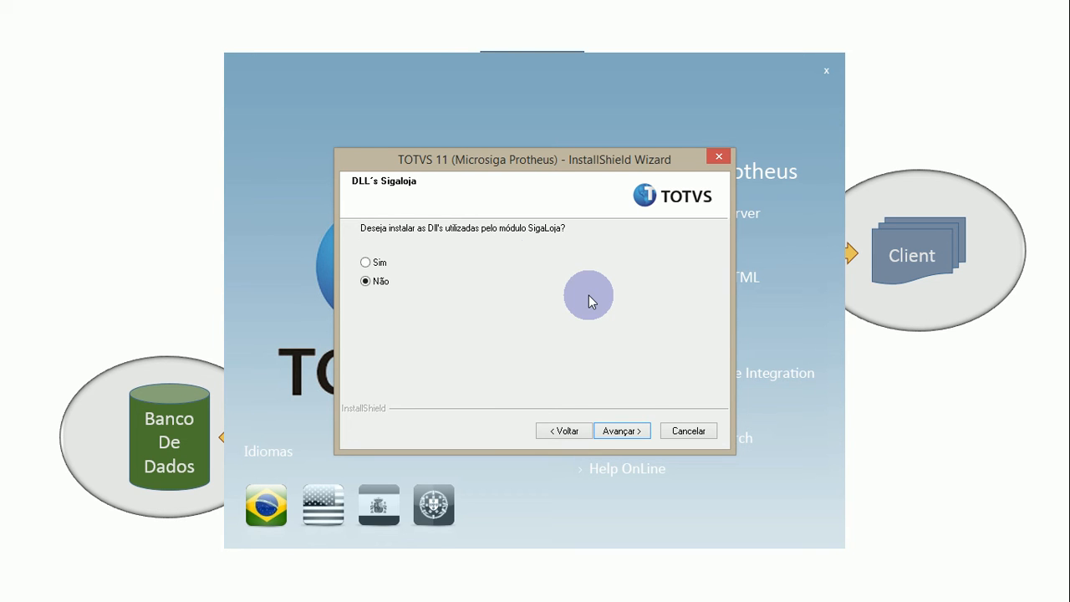
- Choose Sim for installing the SigaLoja module DLLs and continue to the settings review
click(388, 266)
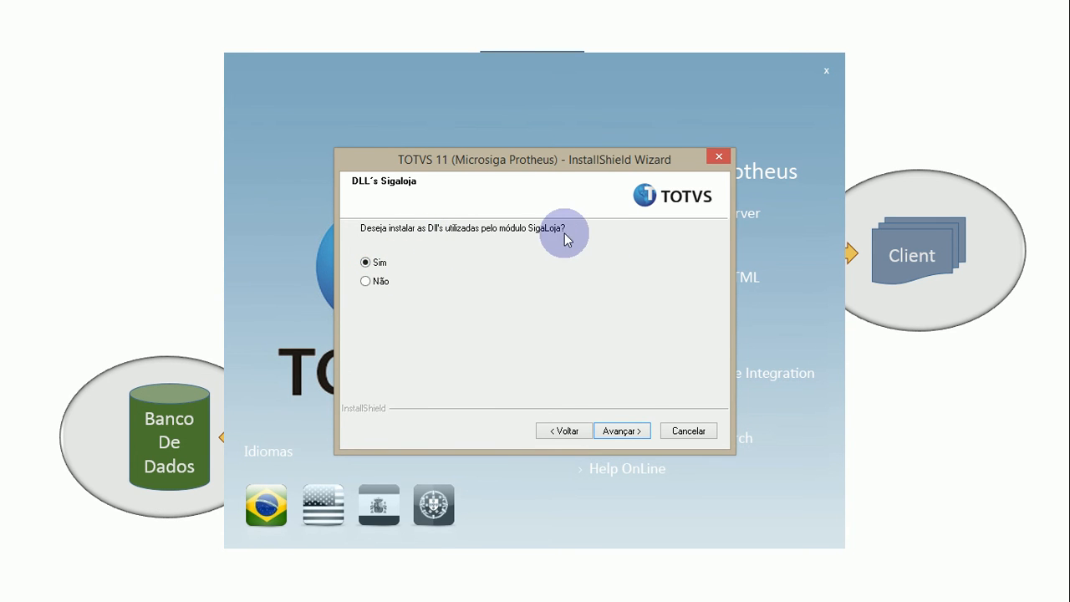
click(379, 286)
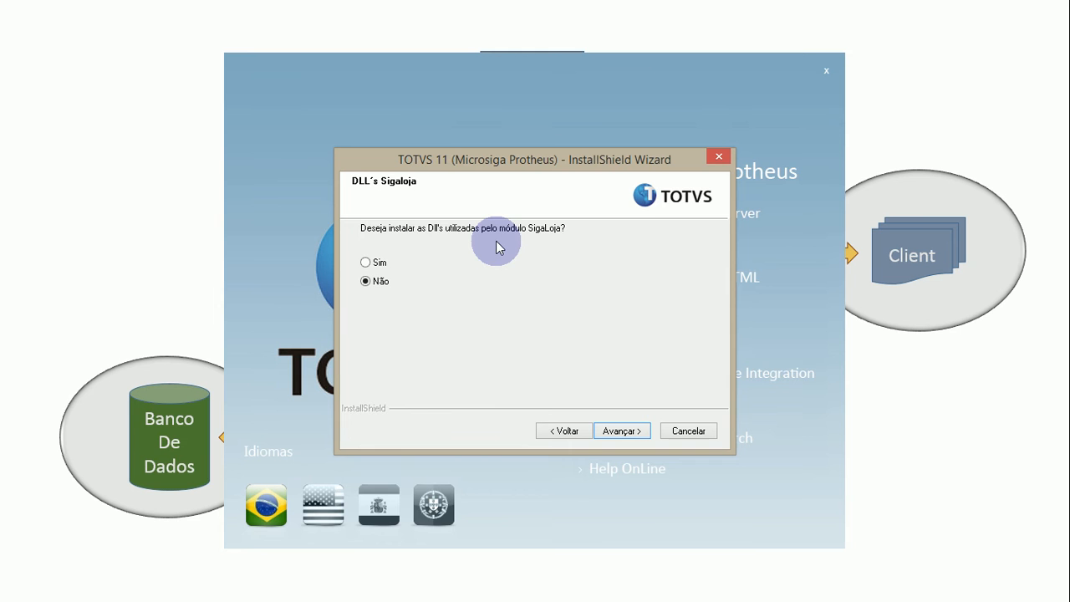
click(381, 264)
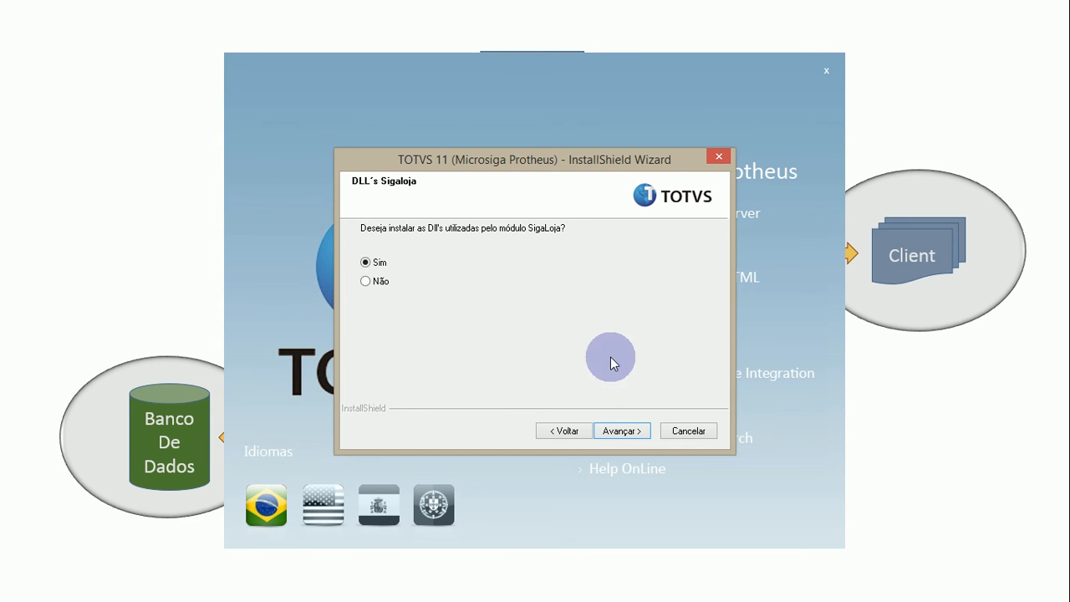
click(611, 429)
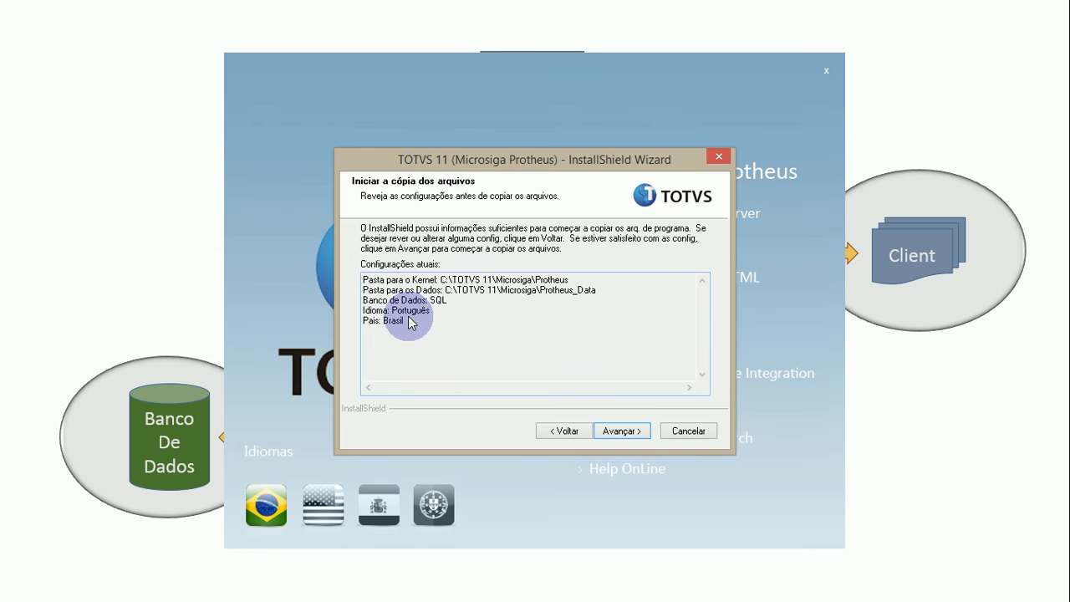
- Cancel the TOTVS 11 installation and exit the setup wizard
click(688, 430)
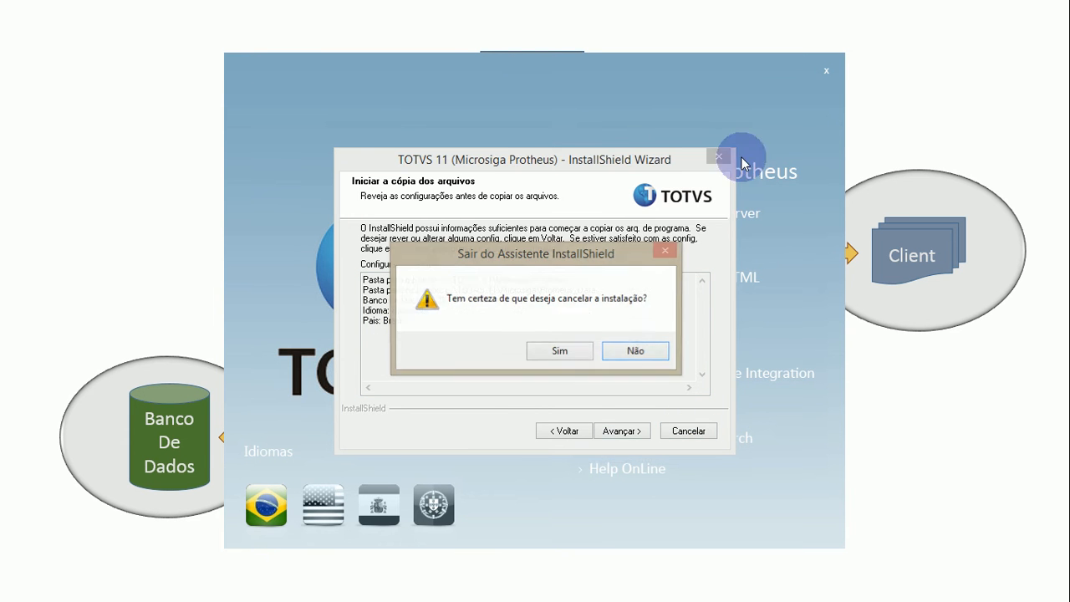
click(556, 351)
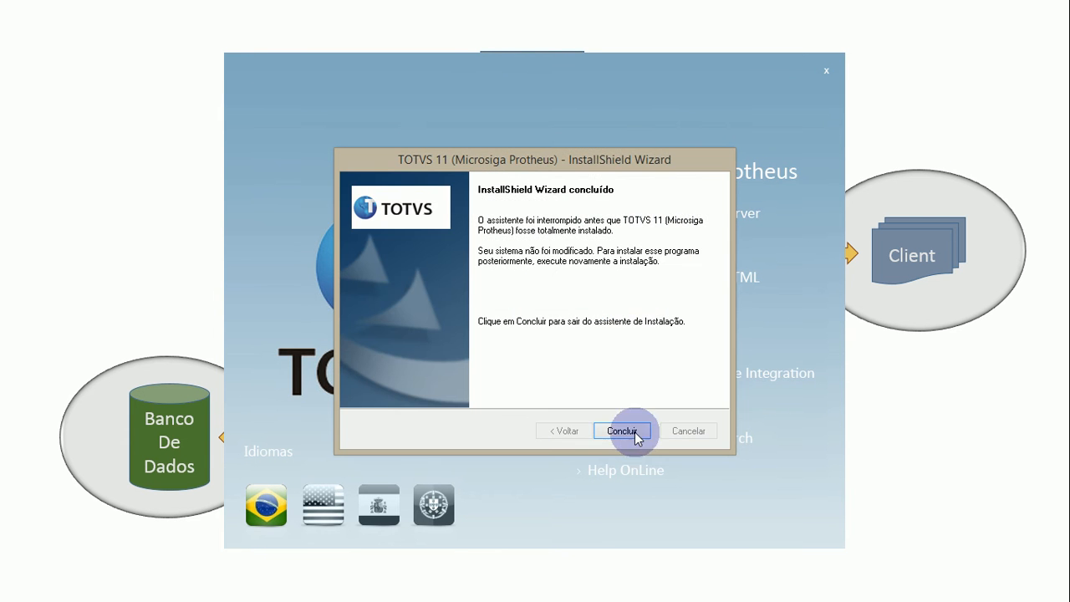
click(633, 433)
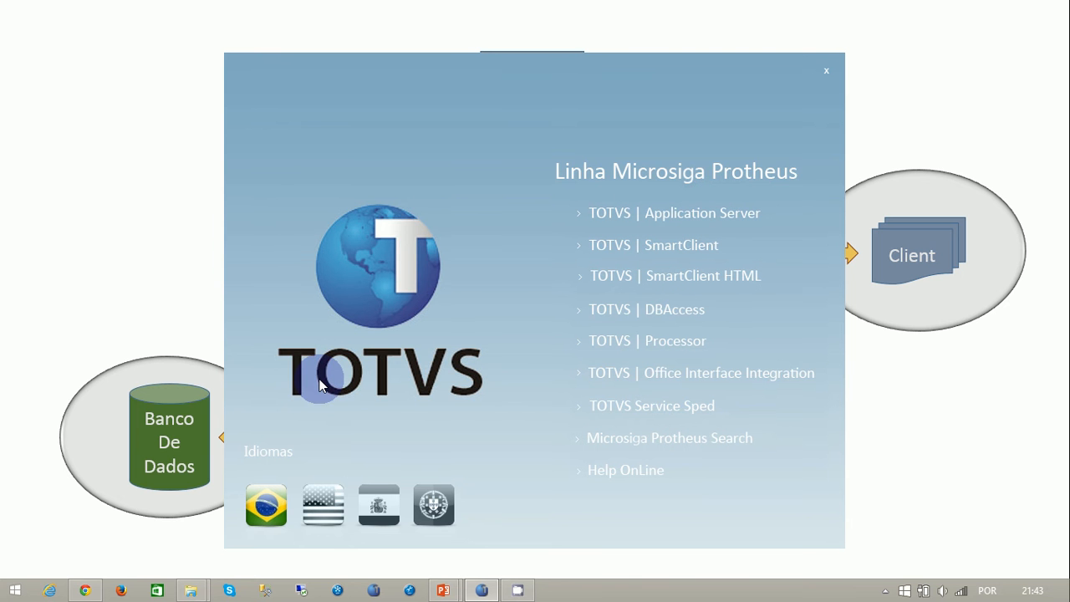
- View the computer's drives and their free space in File Explorer, and return to the TOTVS installation menu
key(super+e)
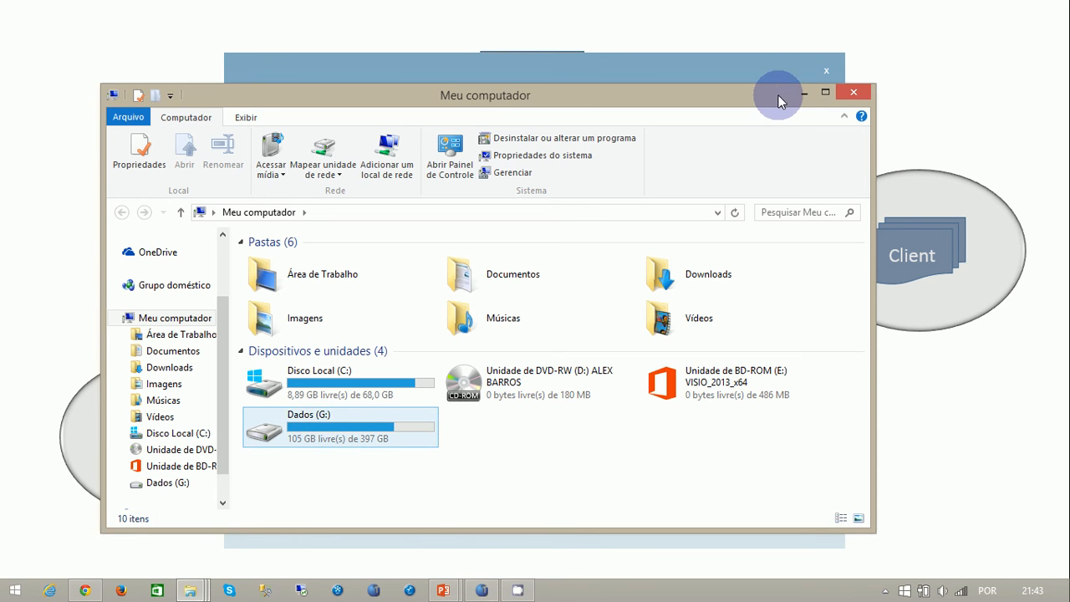
click(804, 96)
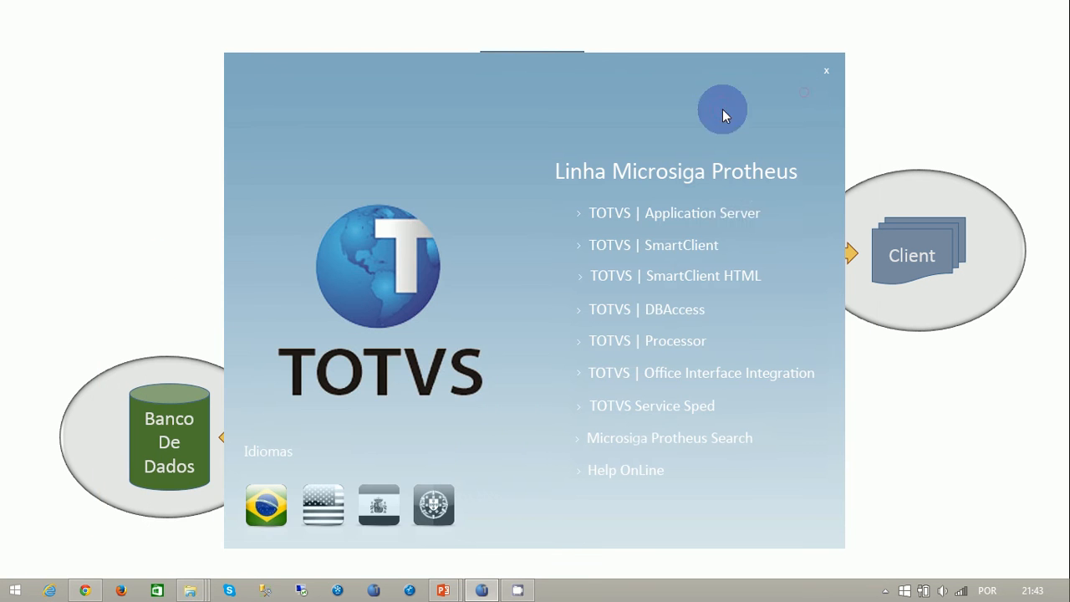
- Start the TOTVS Application Server installation in Português (Brasileiro) and accept the licence agreement
click(719, 219)
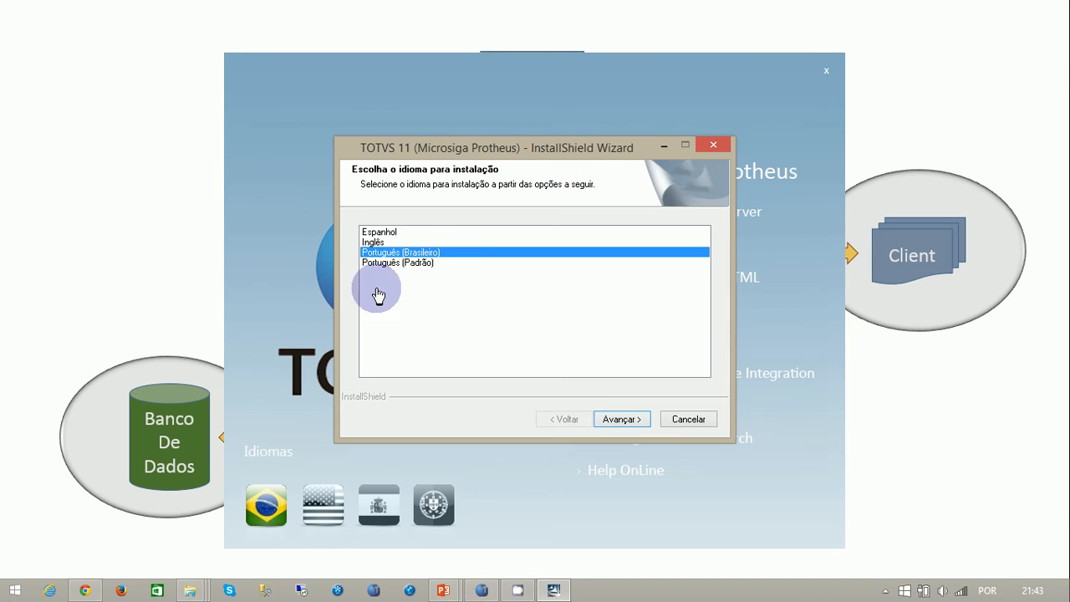
click(616, 420)
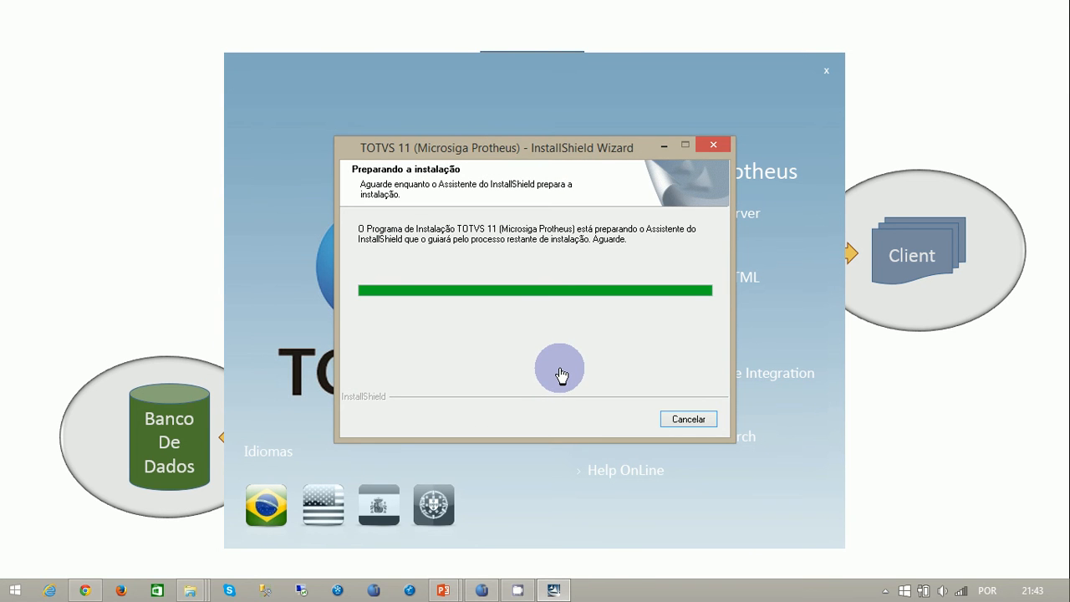
click(626, 433)
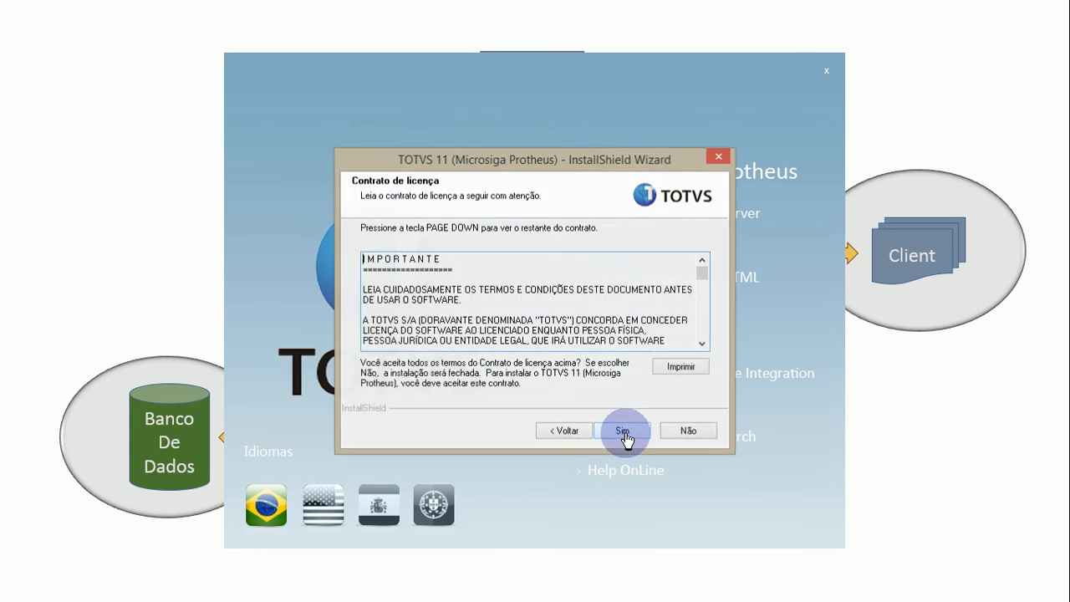
click(624, 432)
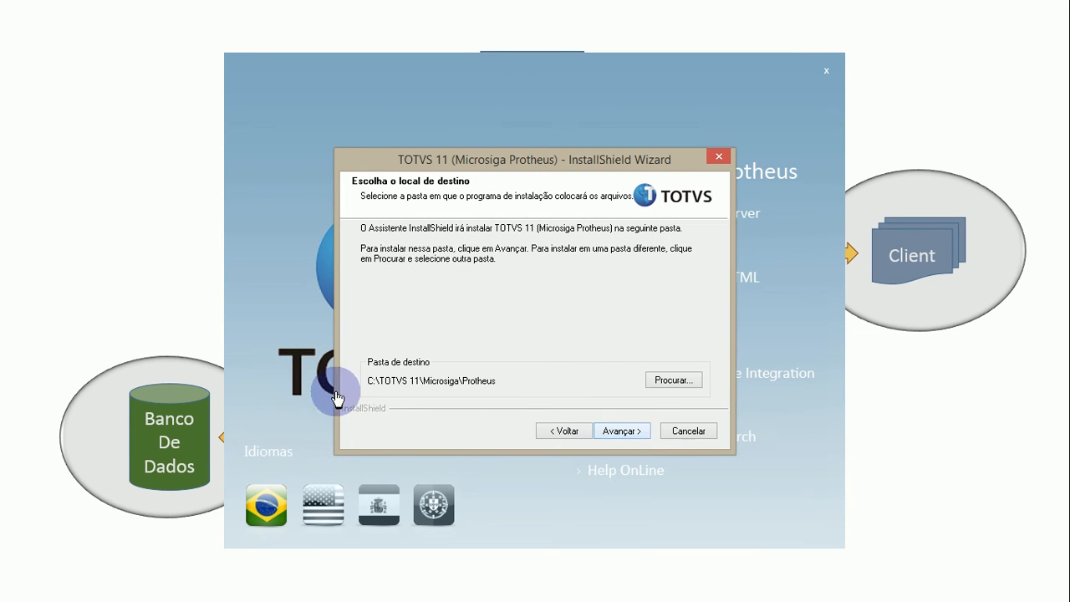
- Keep the default destination folders for the Protheus program files and the Protheus_Data files
click(629, 433)
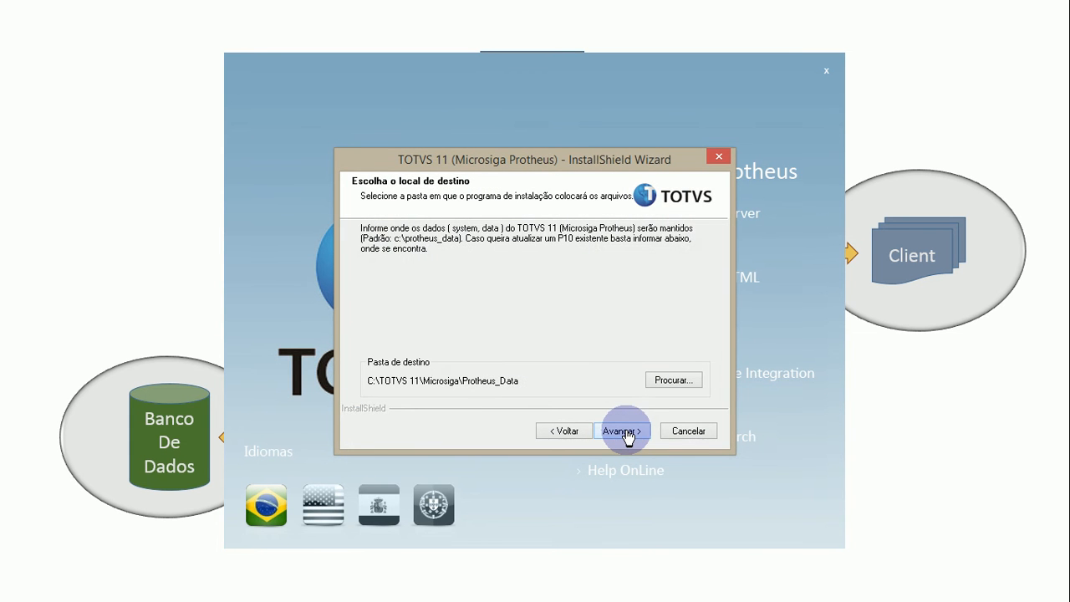
click(628, 433)
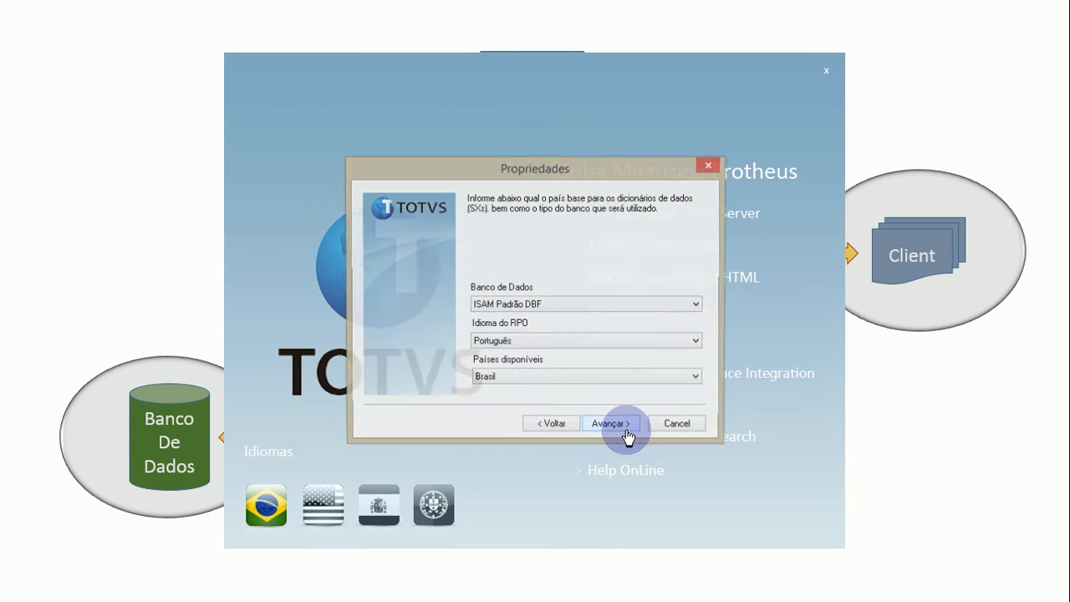
- Set the database type to SQL, keeping Português and Brasil, and choose to install the SigaLoja DLLs
click(590, 306)
click(483, 326)
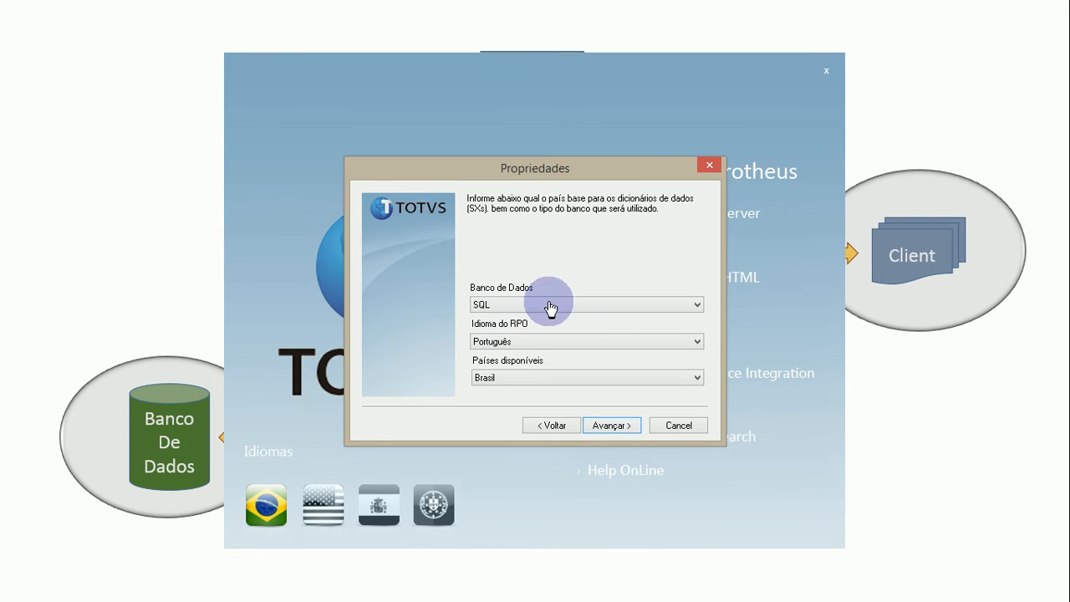
click(614, 427)
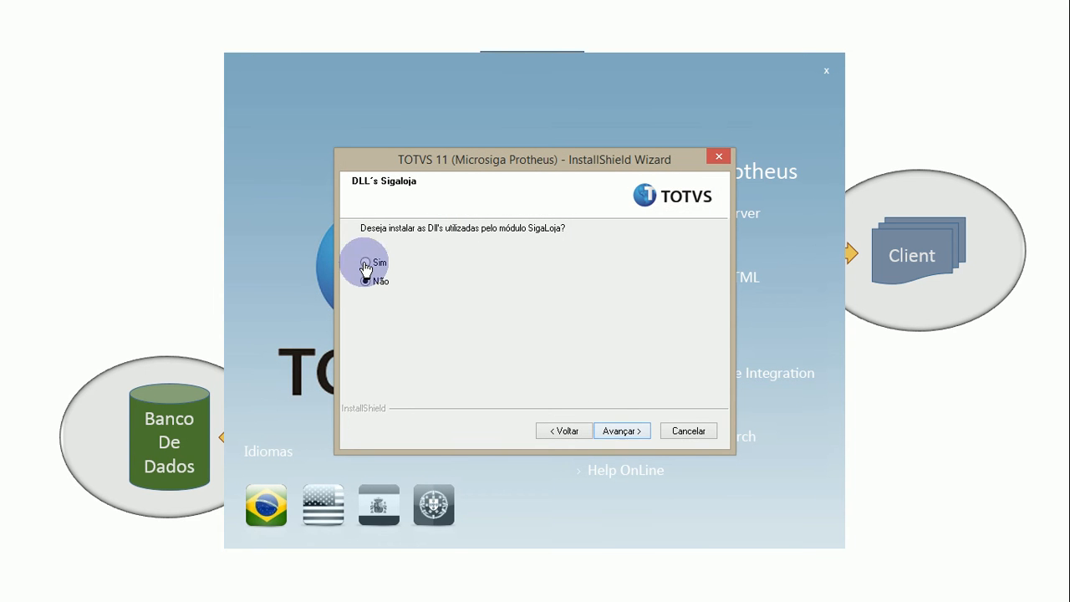
click(366, 262)
click(621, 431)
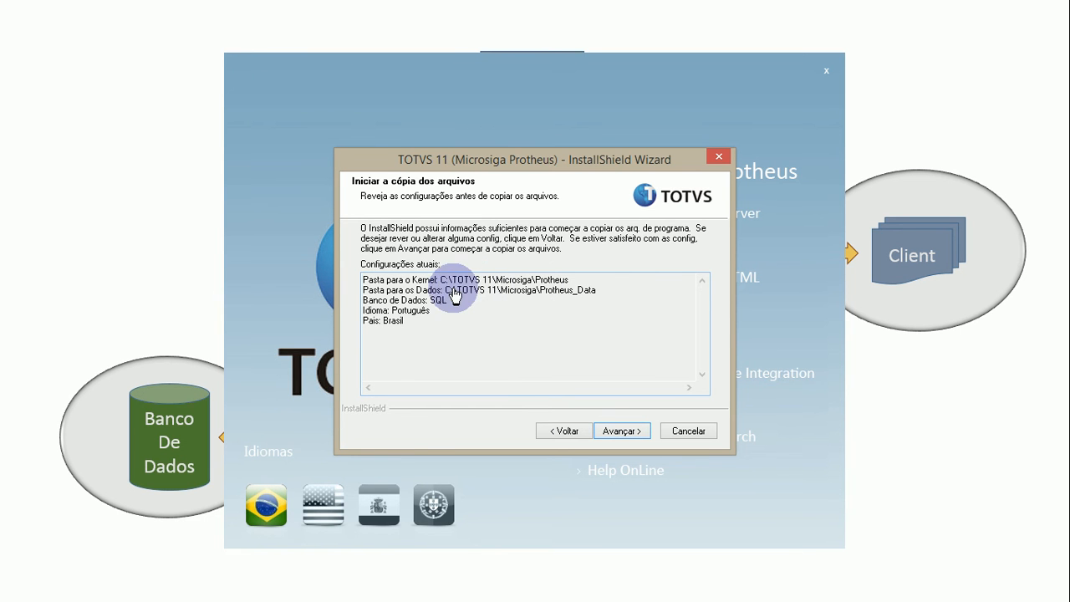
- Look through the folders on Disco Local (C:) in File Explorer for a TOTVS folder
key(super+e)
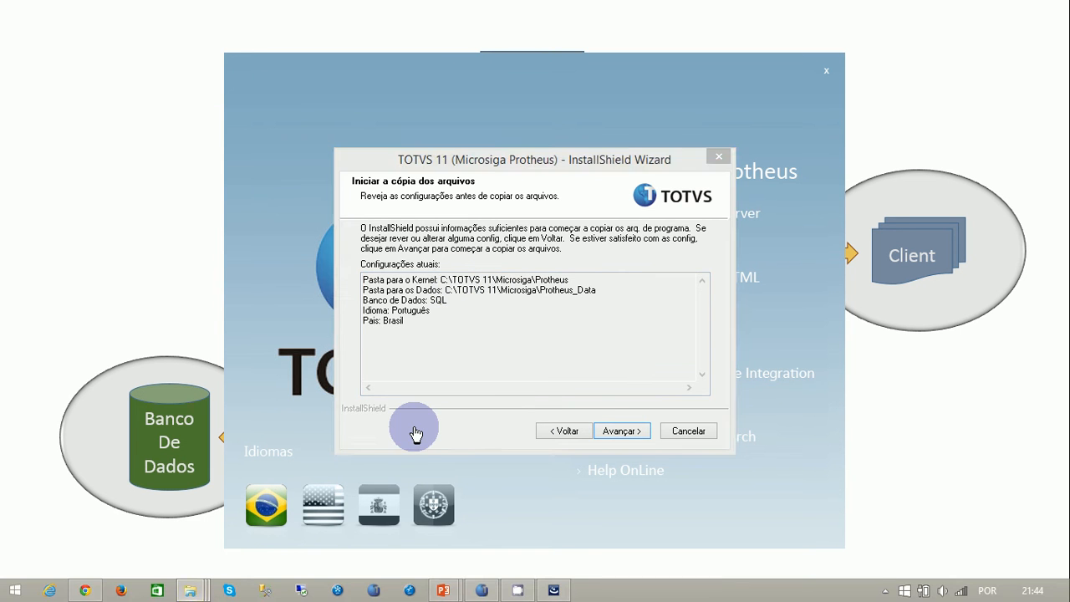
click(348, 410)
double_click(347, 410)
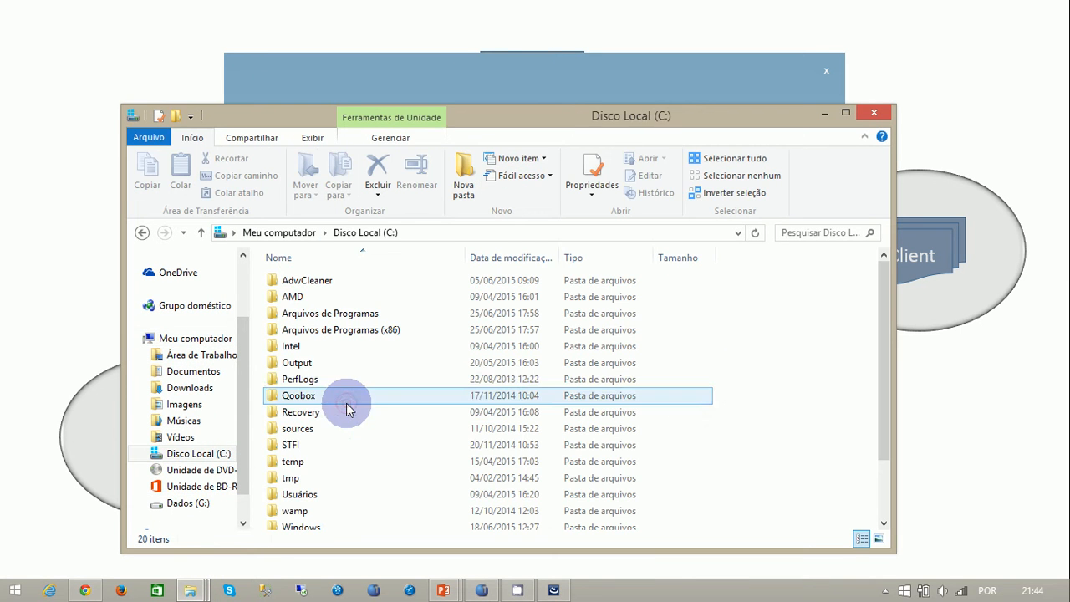
key(t)
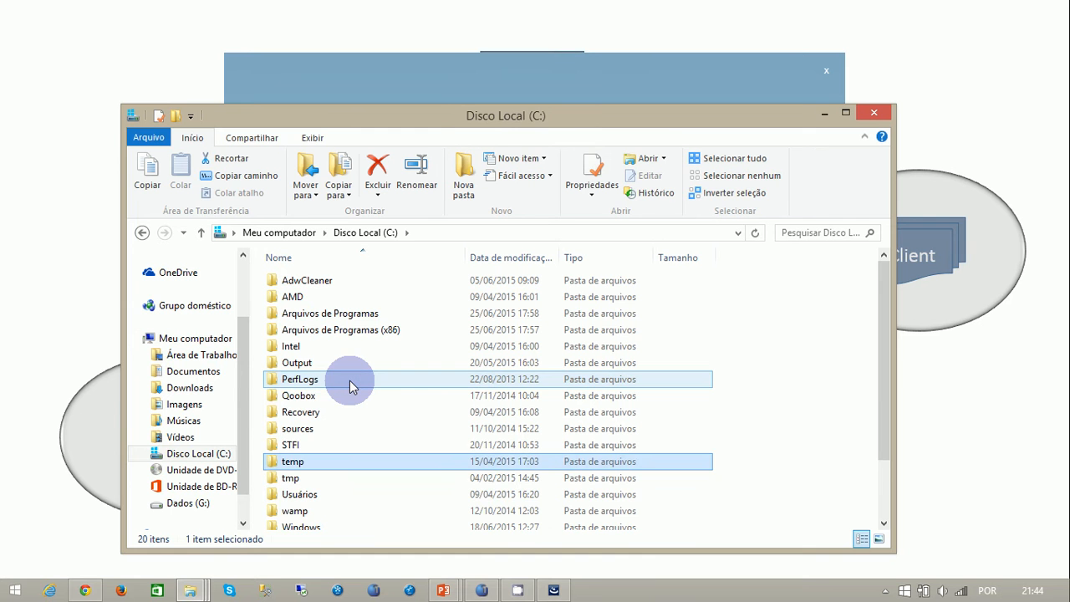
key(Down)
key(Down)
key(Down)
key(Down)
key(Down)
key(Up)
key(Up)
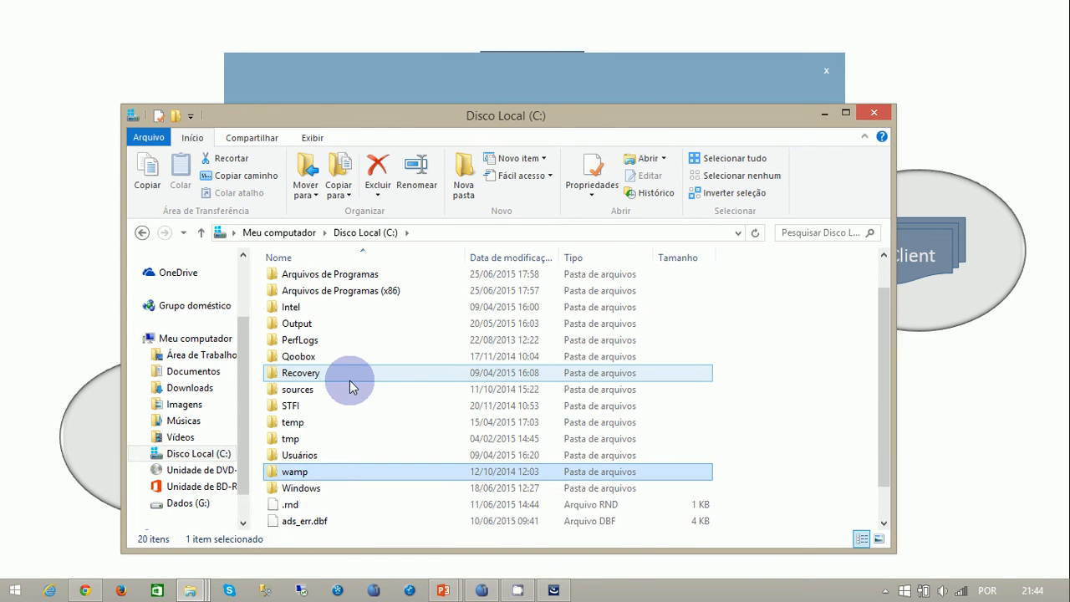
- Locate the TOTVS 11 folder on the Dados (G:) drive
click(184, 504)
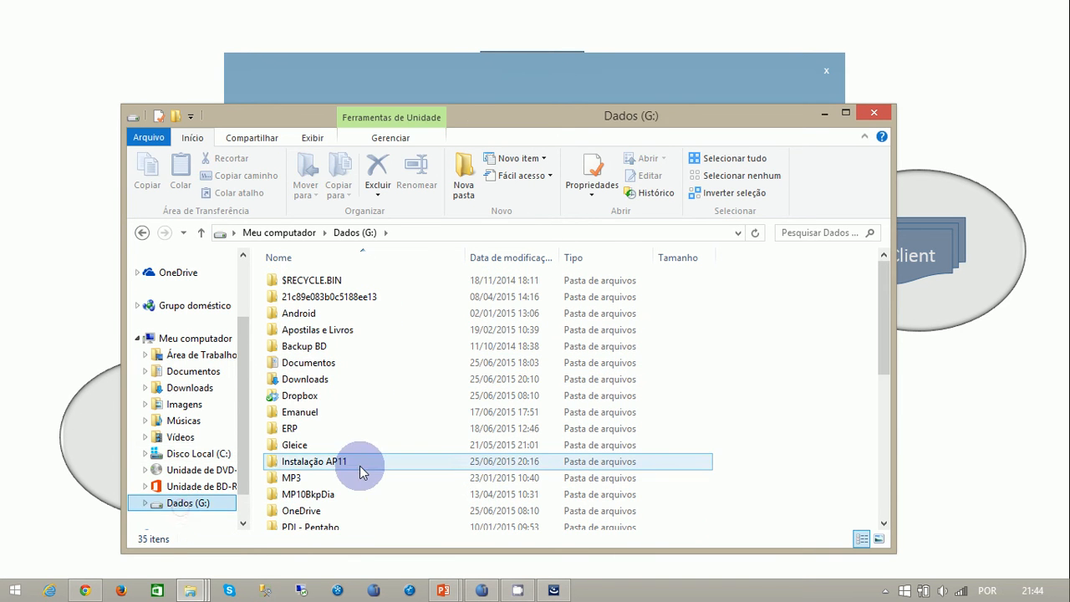
click(341, 507)
scroll(376, 497, down, 5)
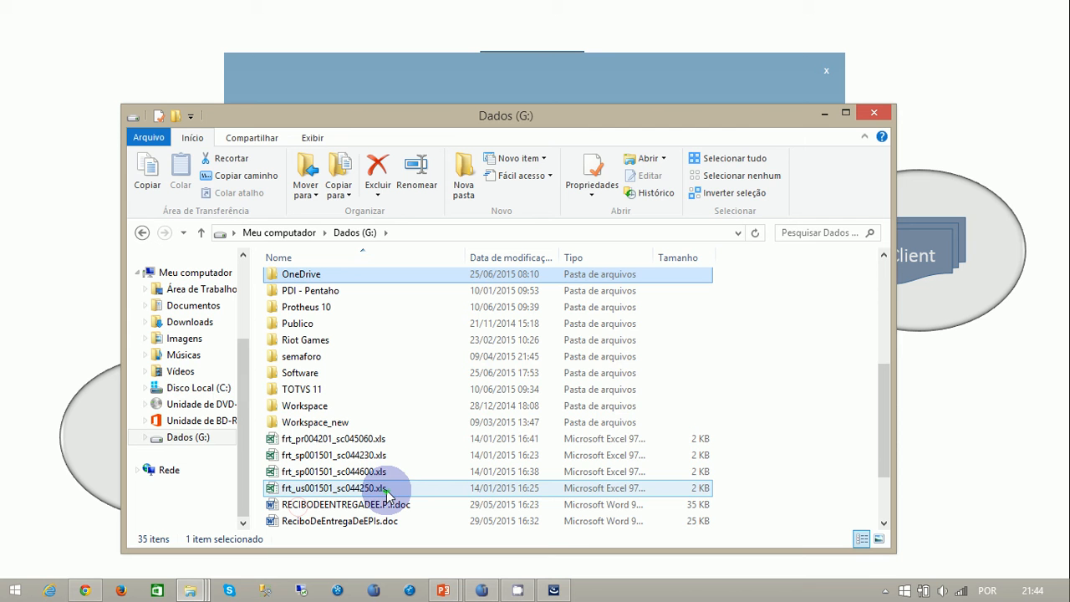
click(331, 389)
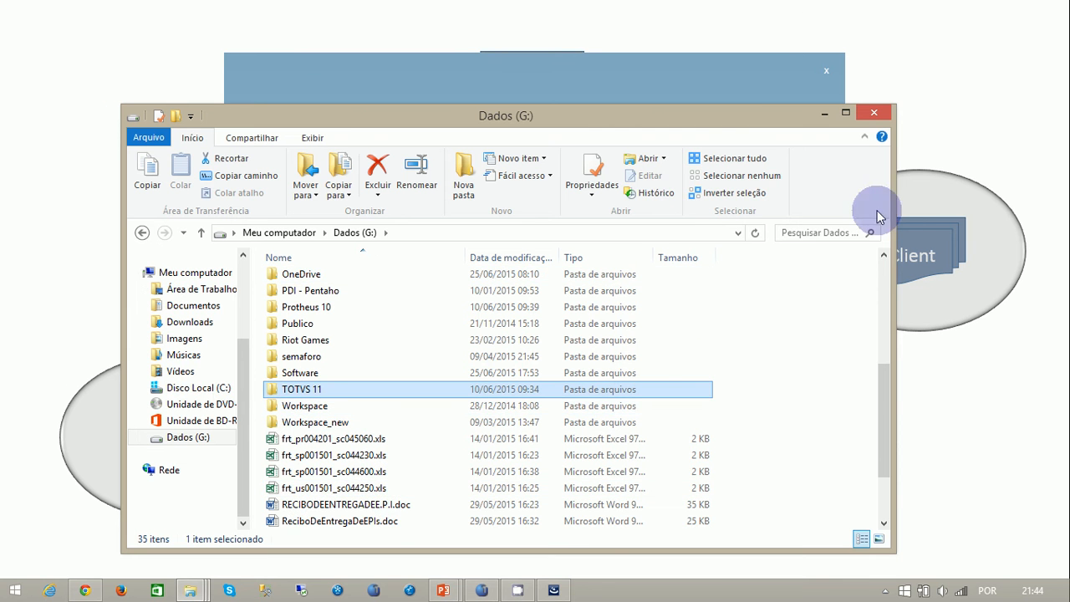
- Return to the TOTVS 11 installation wizard and start copying the files with the reviewed settings
click(824, 112)
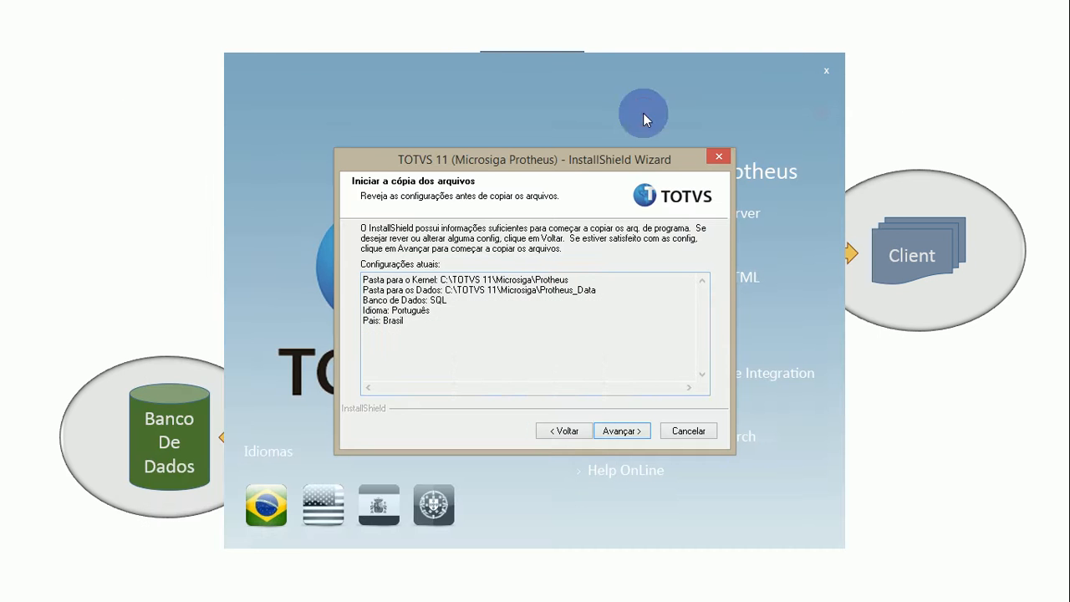
click(626, 435)
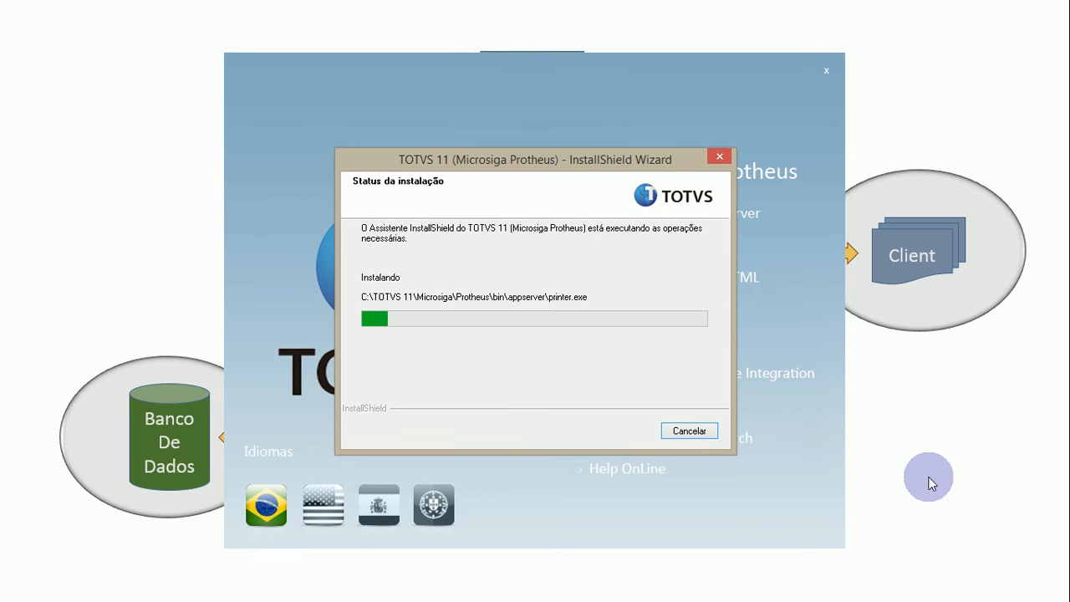
key(alt+Tab)
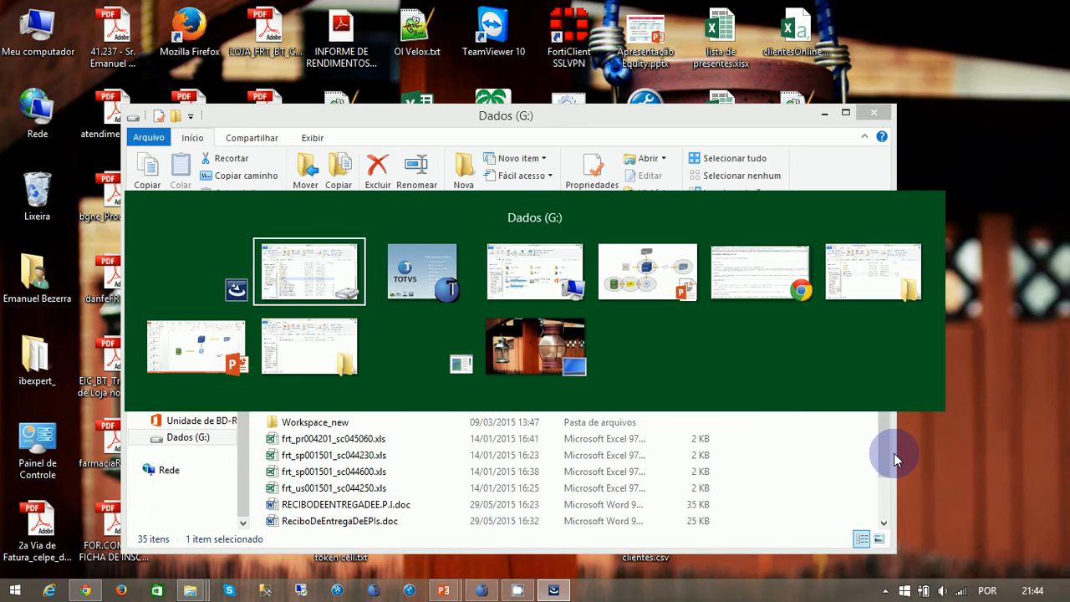
key(alt+Tab)
key(alt+Tab)
key(alt+Tab)
key(alt+Tab)
key(alt+Tab)
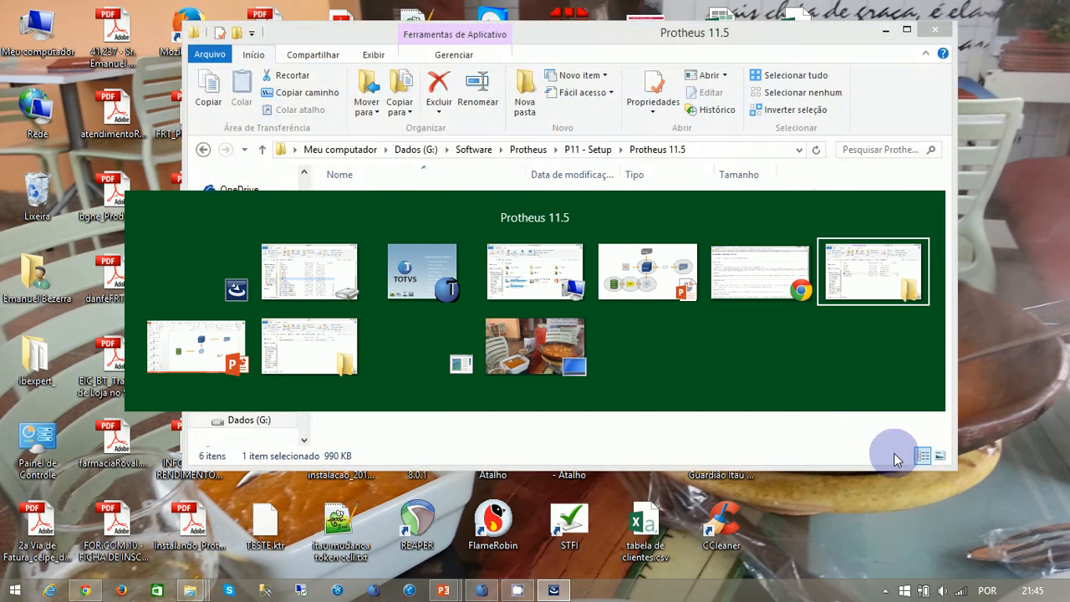
key(alt+Tab)
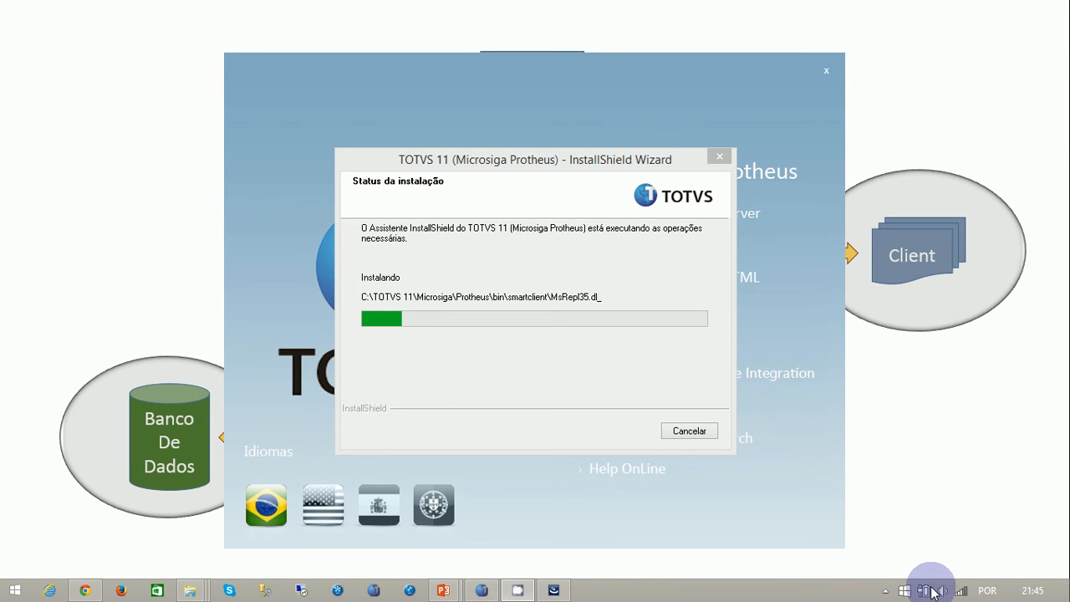
click(886, 590)
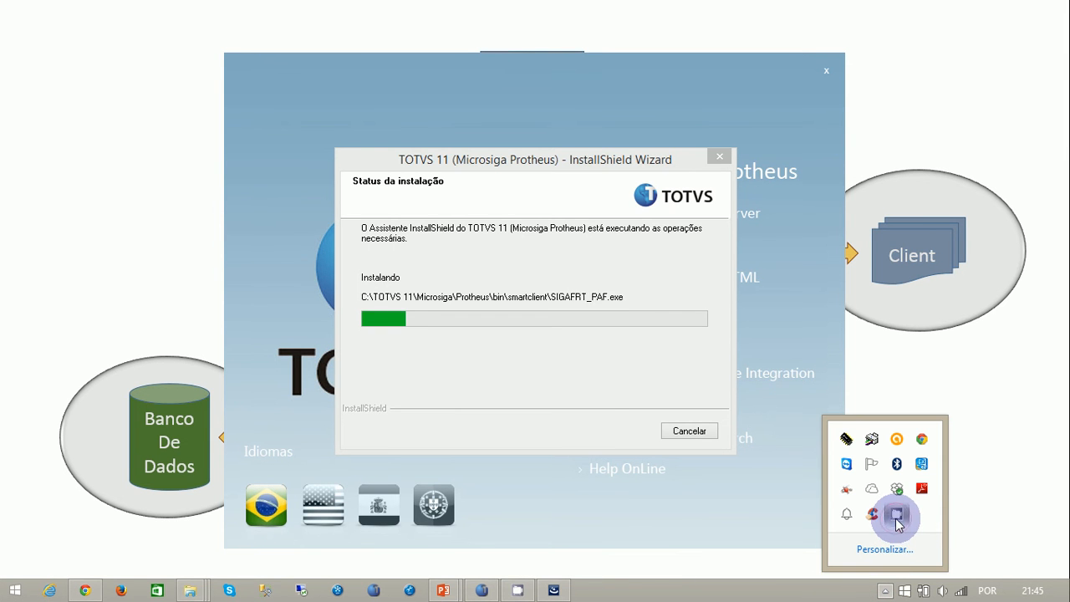
click(897, 514)
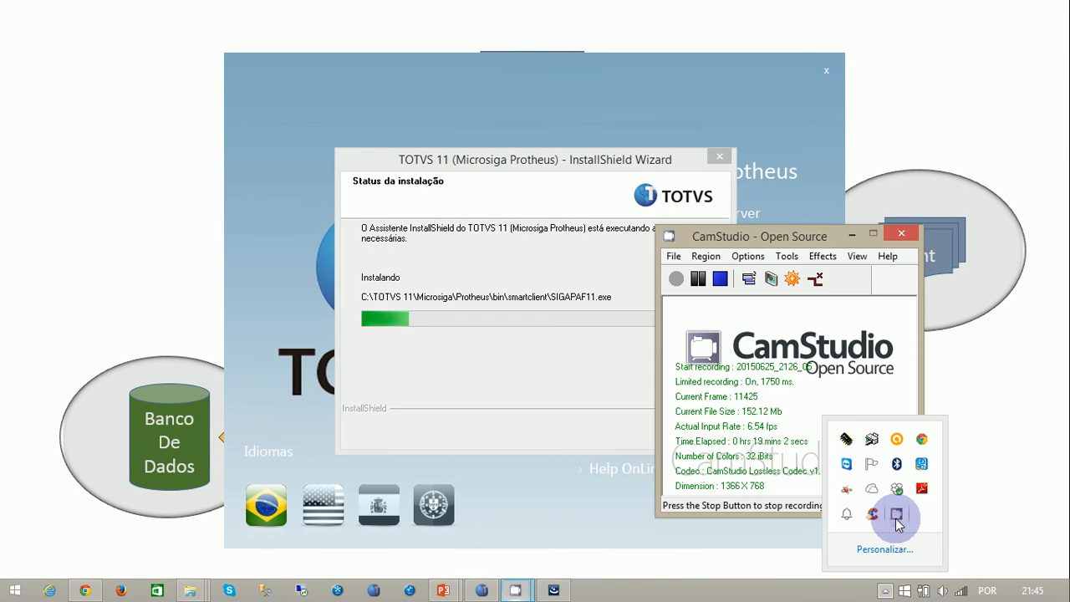
click(817, 375)
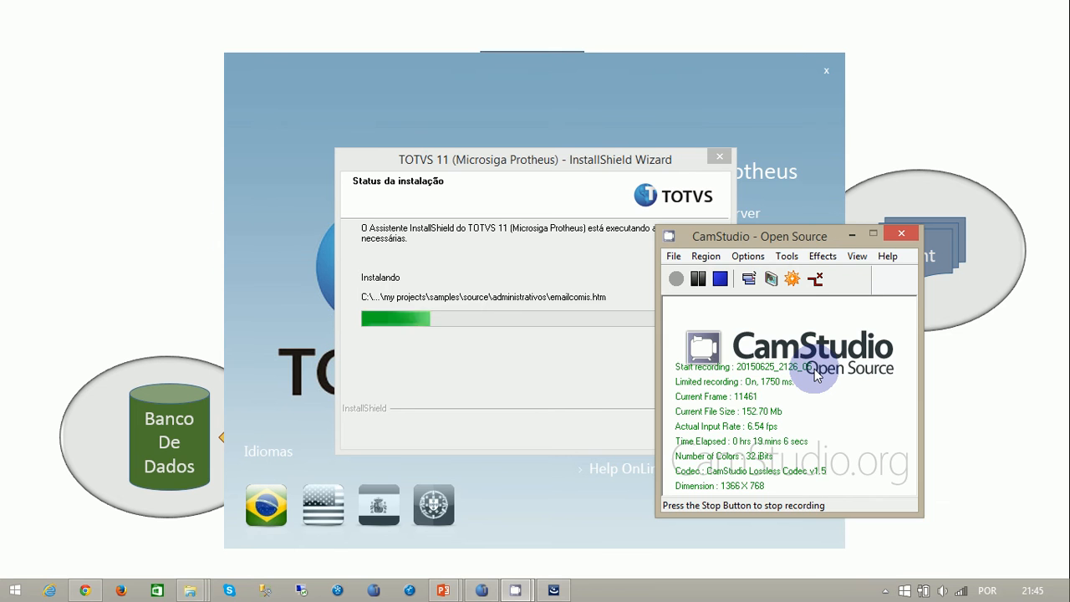
click(850, 236)
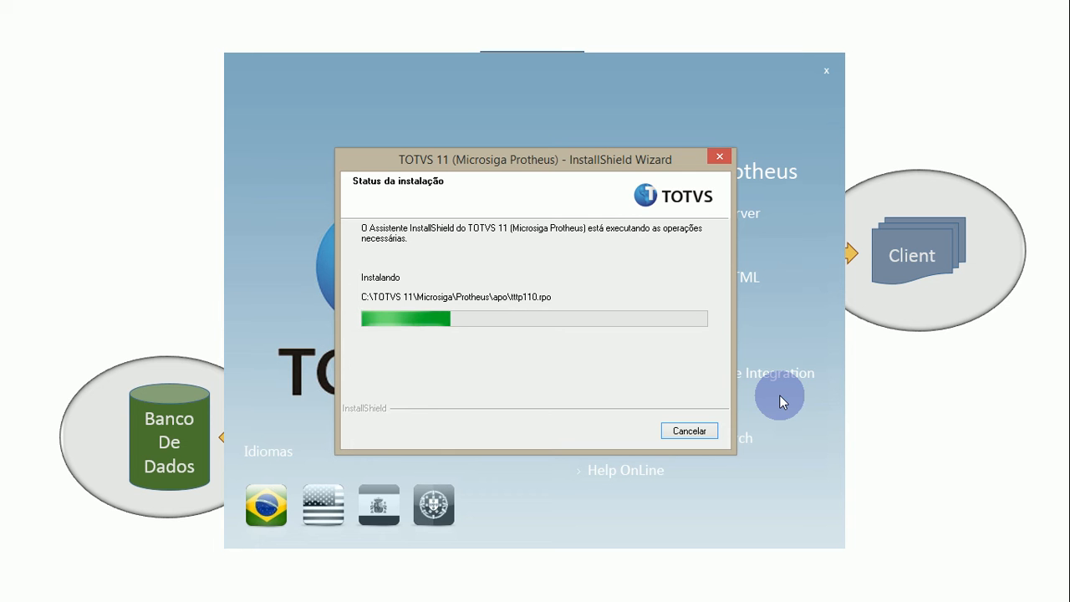
key(super)
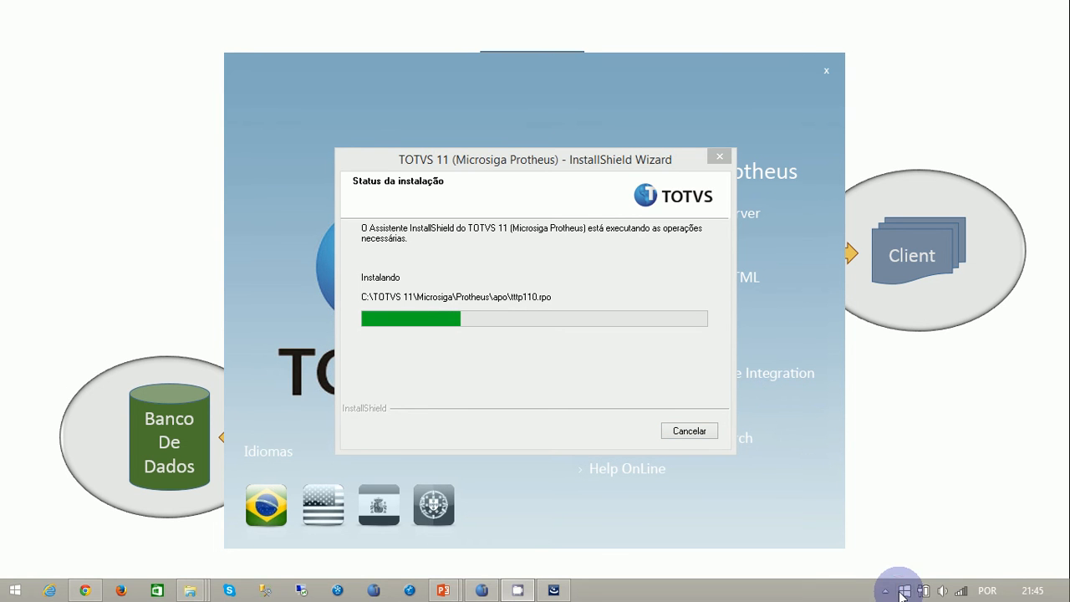
click(886, 590)
click(896, 513)
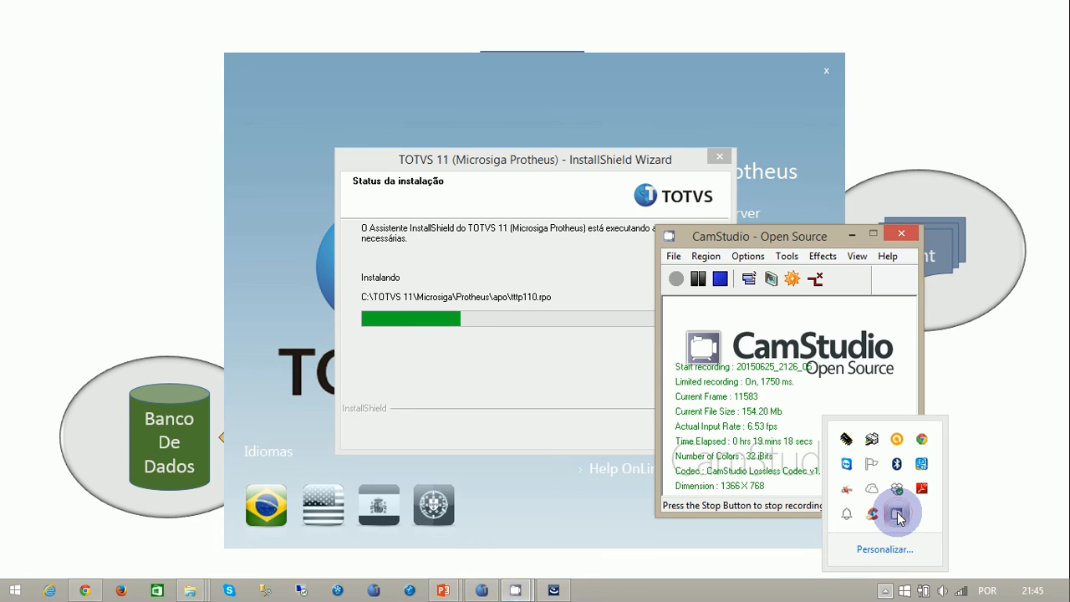
click(701, 281)
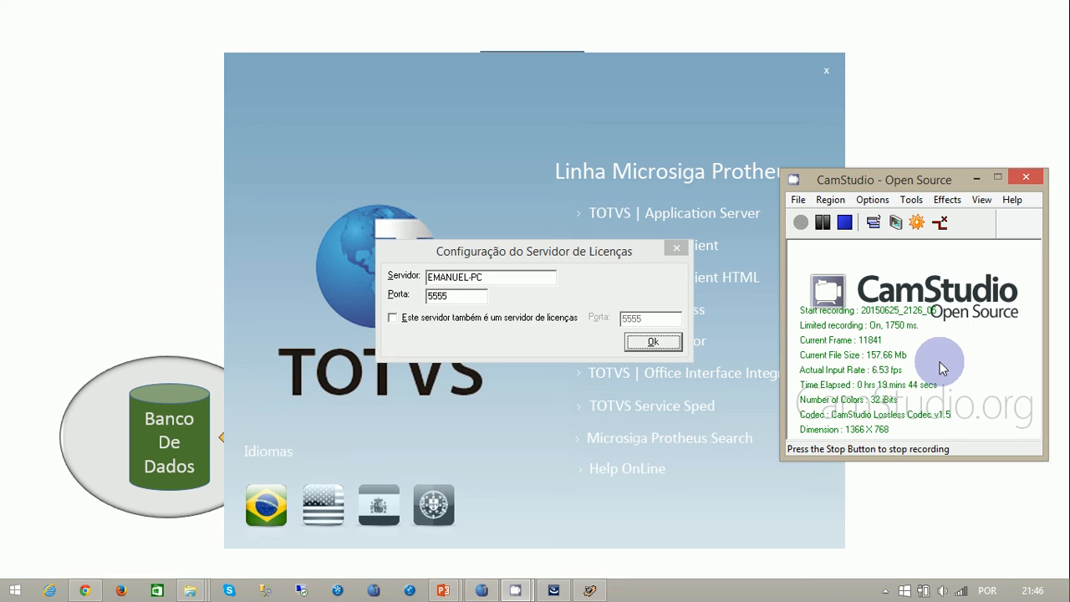
click(975, 178)
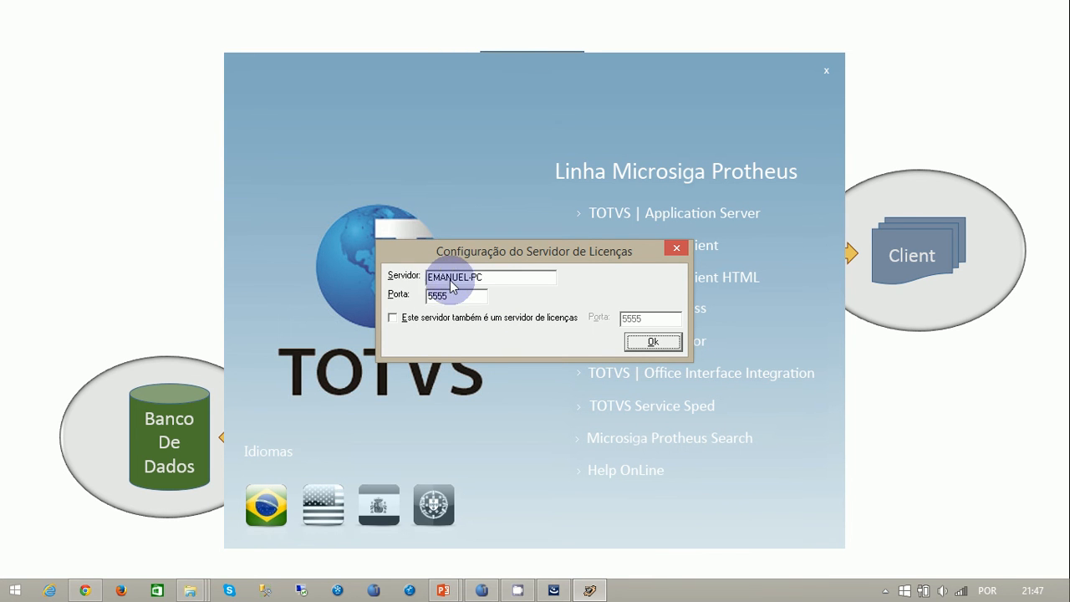
- Accept the licence server configuration with the proposed server name and port 5555, and decline to run the Application Server configuration assistant
click(502, 285)
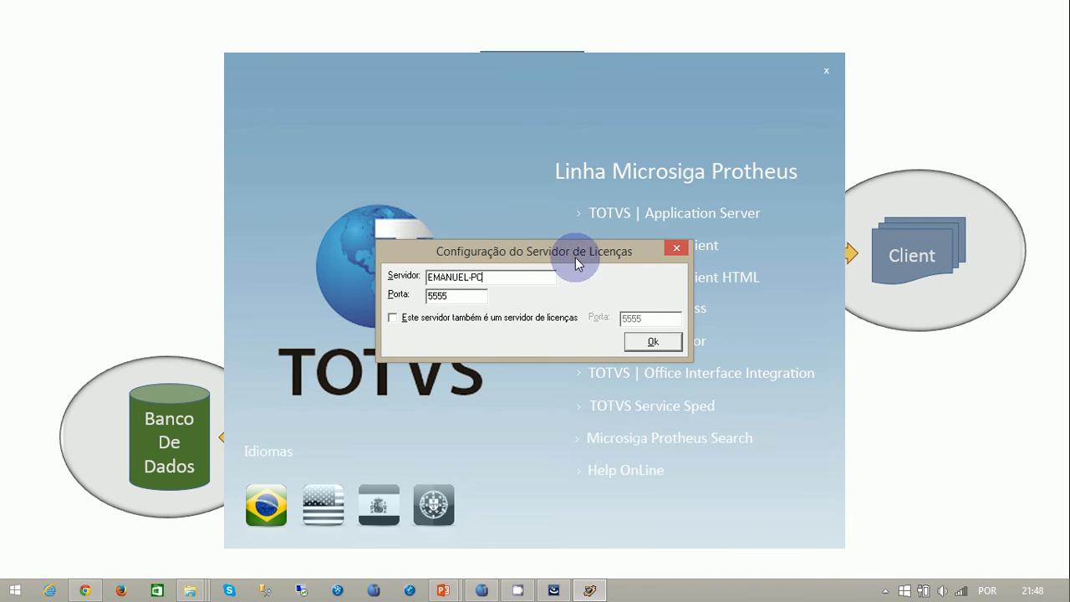
click(443, 299)
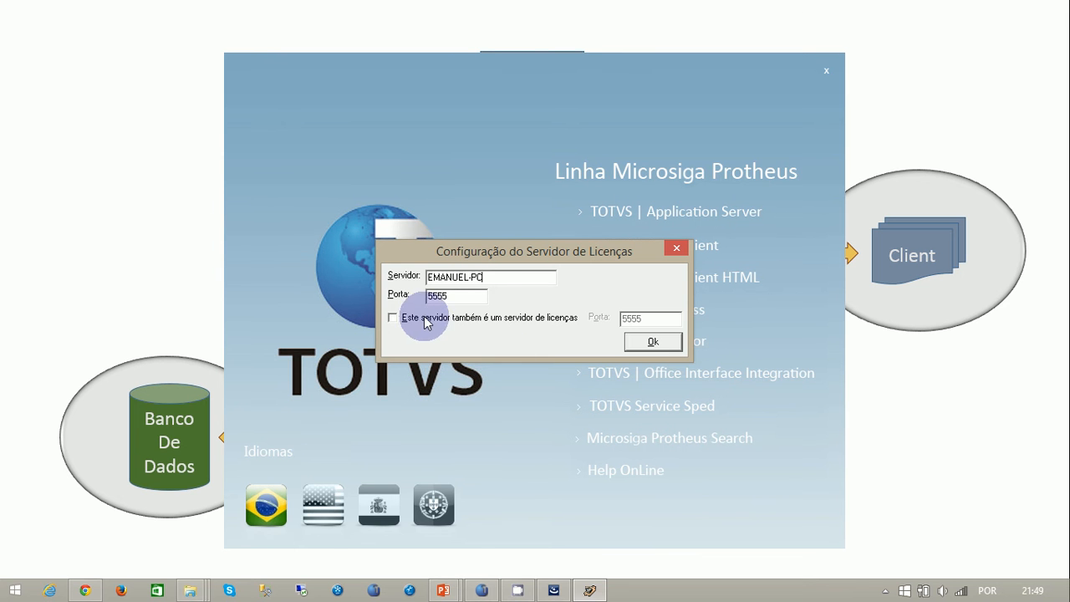
click(656, 343)
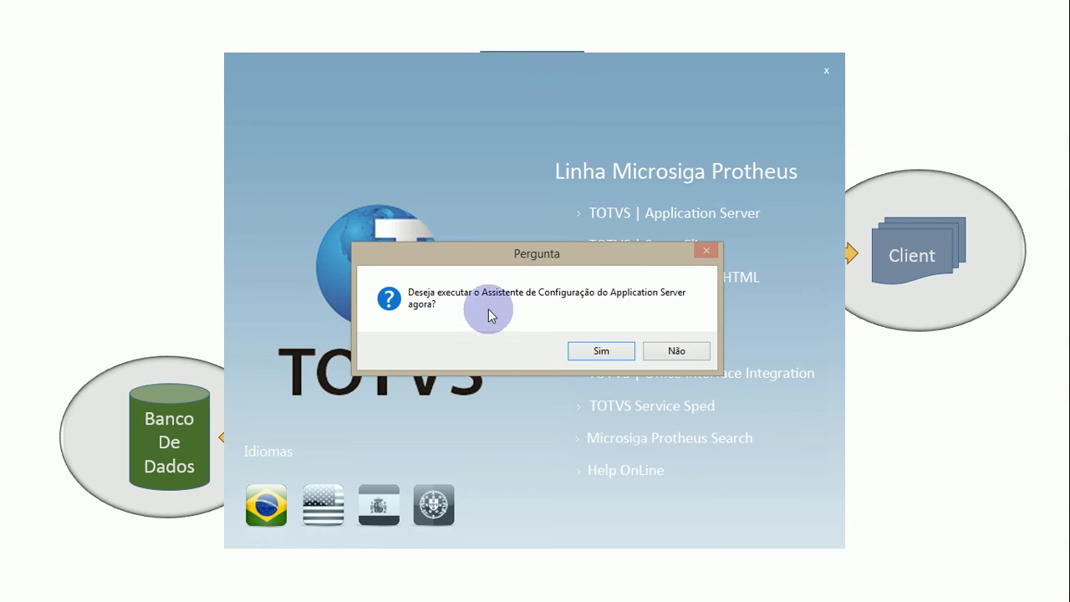
click(696, 355)
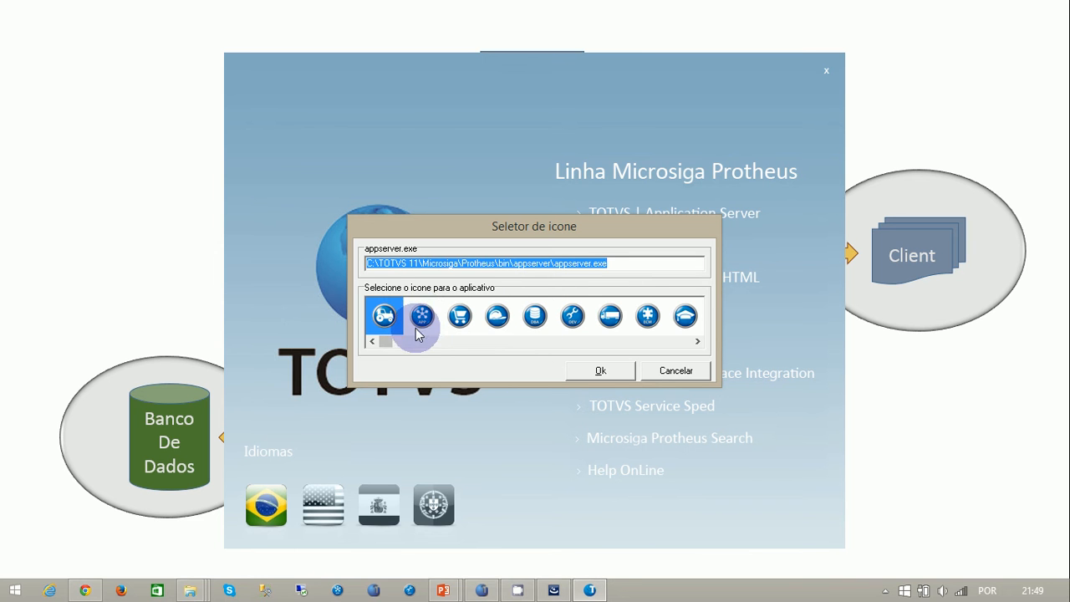
- Look through the icons available for appserver.exe, from the APP icon to the end of the list
click(421, 318)
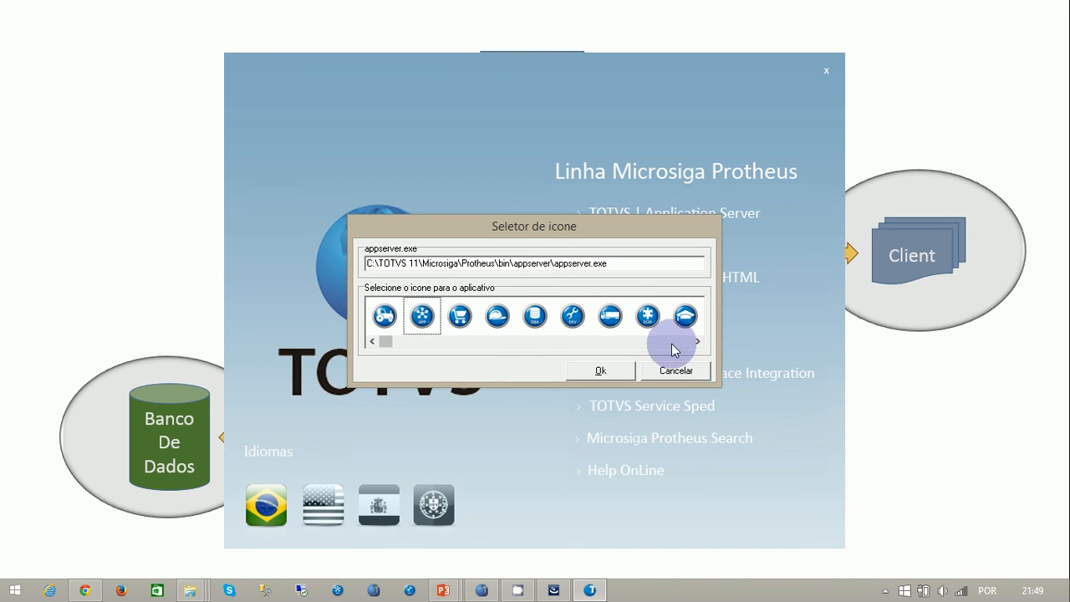
click(698, 342)
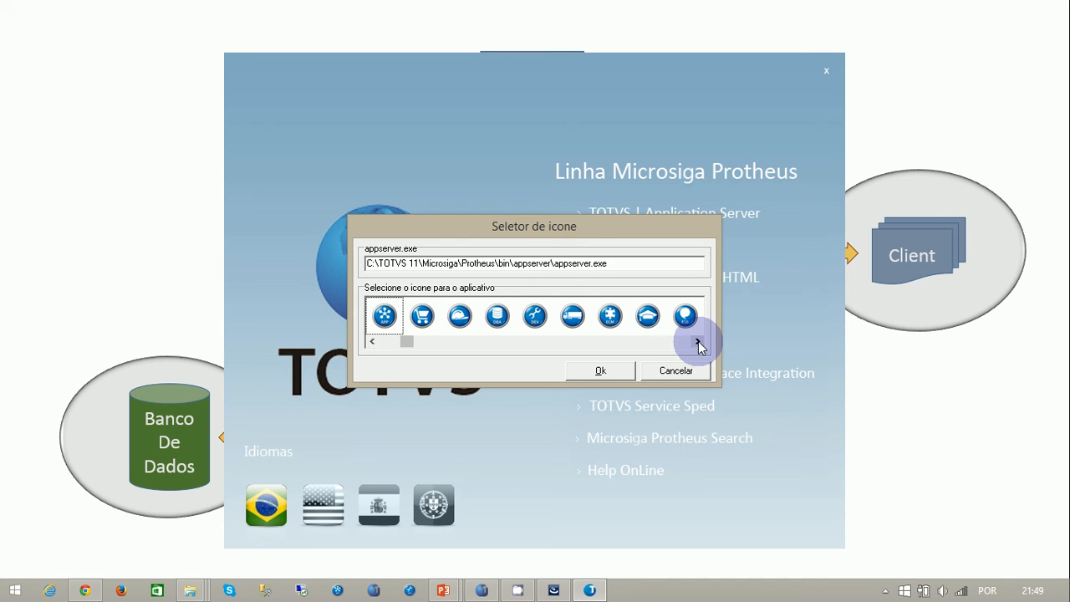
click(698, 342)
click(698, 342)
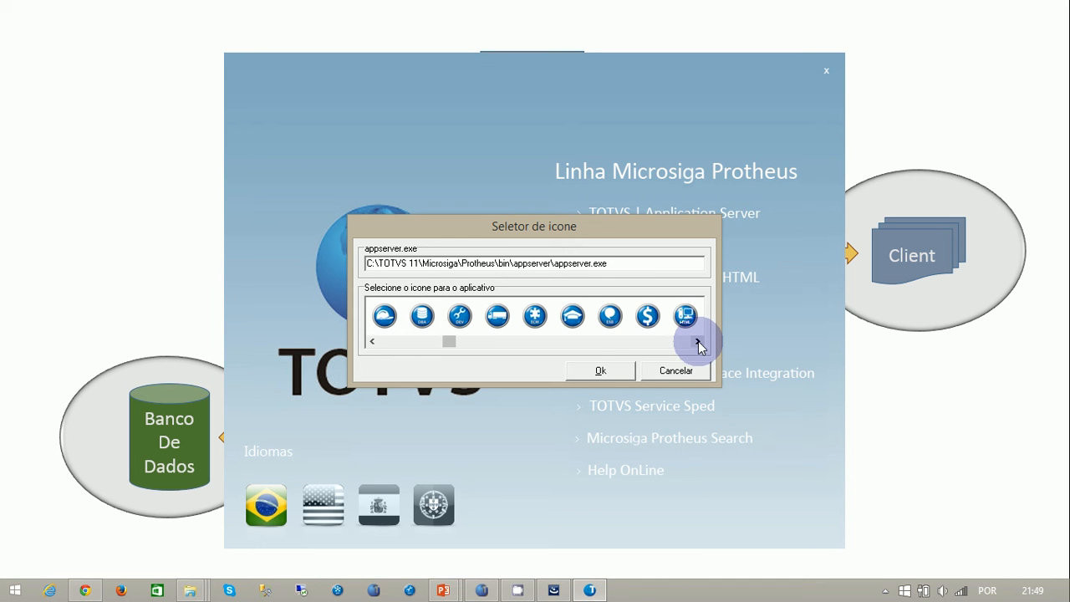
click(698, 342)
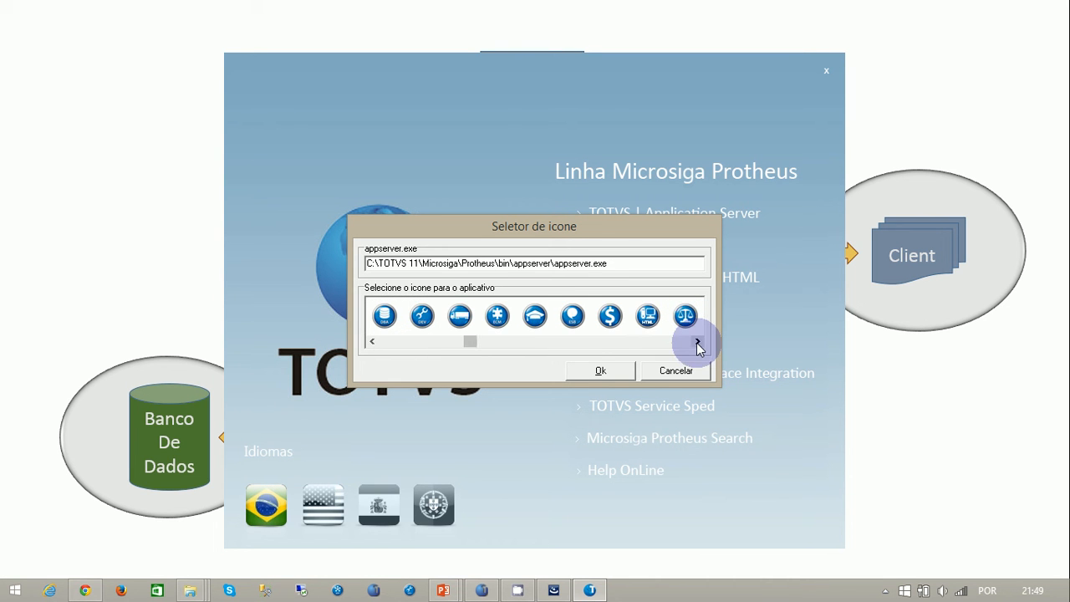
click(698, 342)
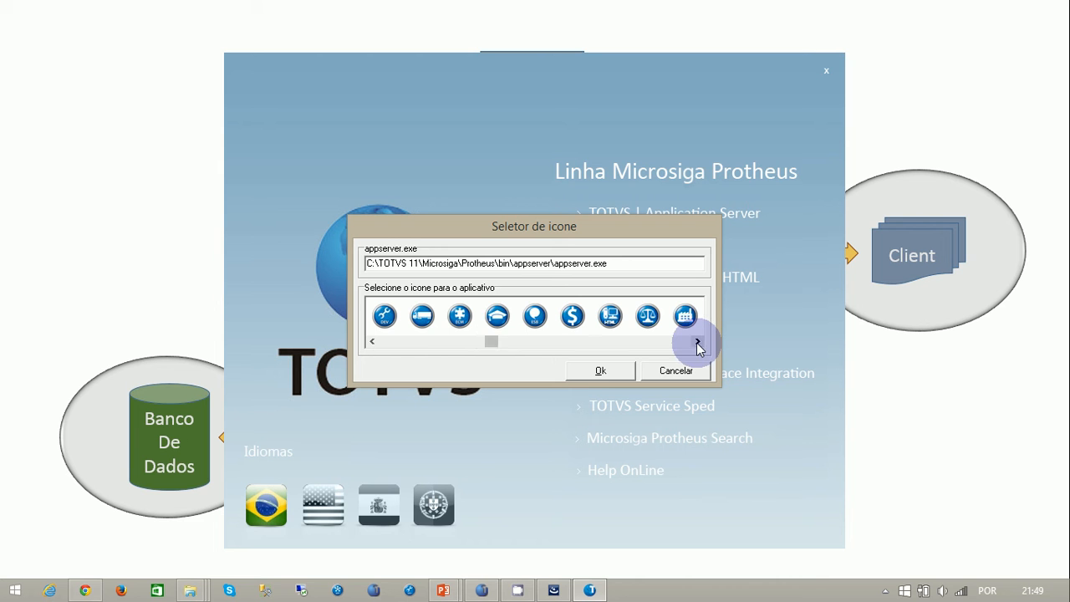
click(698, 341)
click(697, 342)
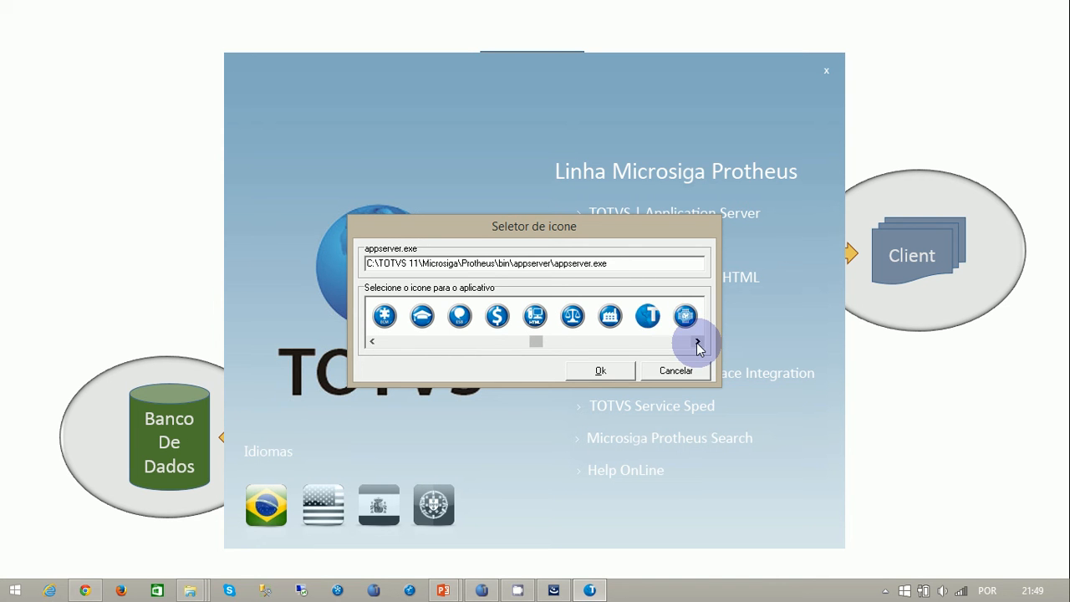
click(698, 342)
click(698, 342)
click(698, 342)
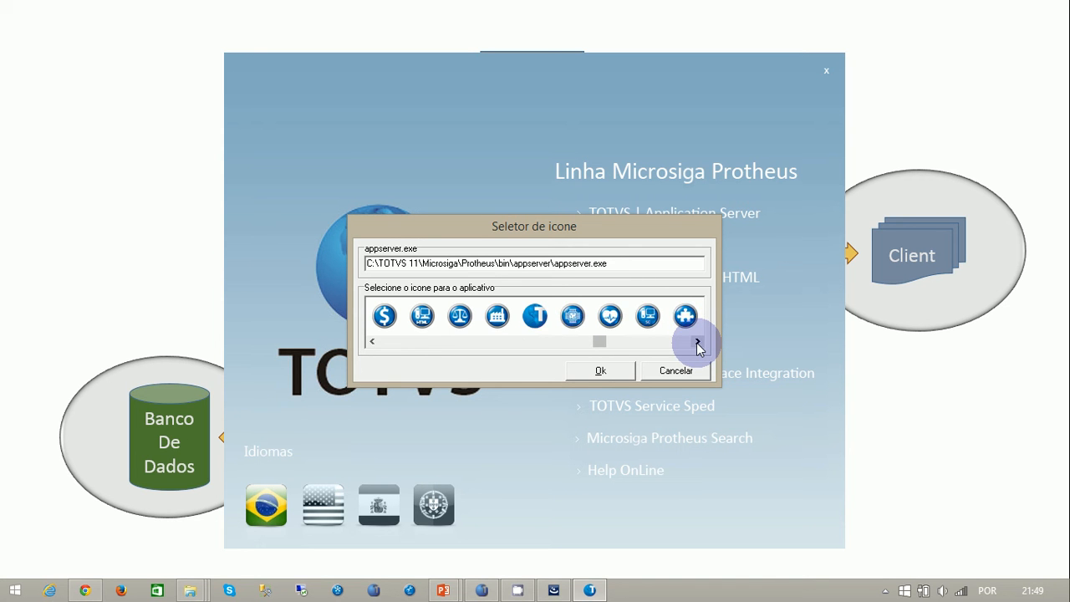
click(698, 342)
click(698, 342)
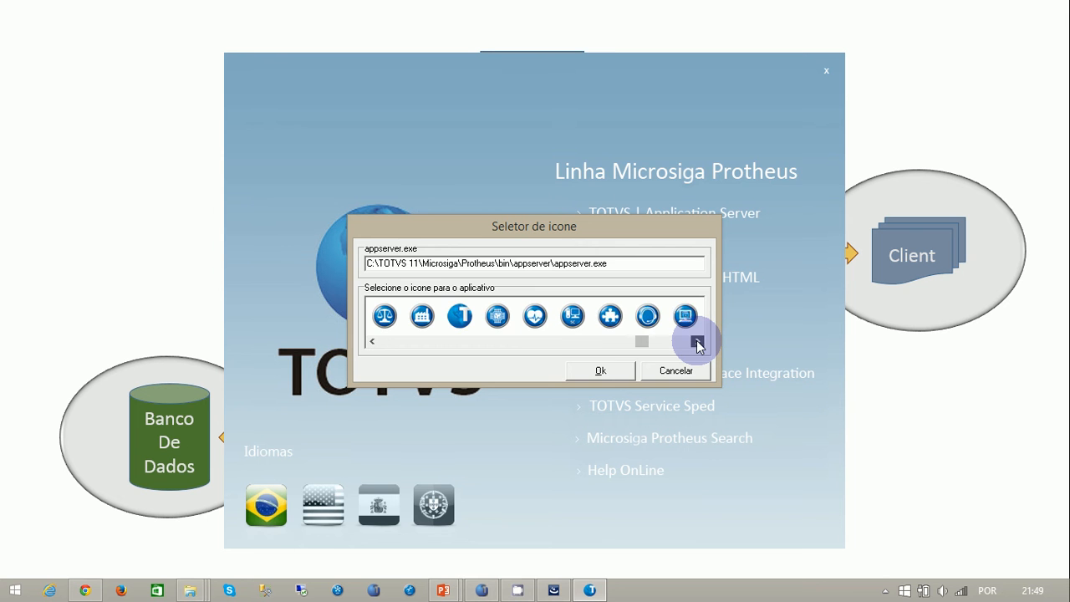
click(698, 342)
click(698, 342)
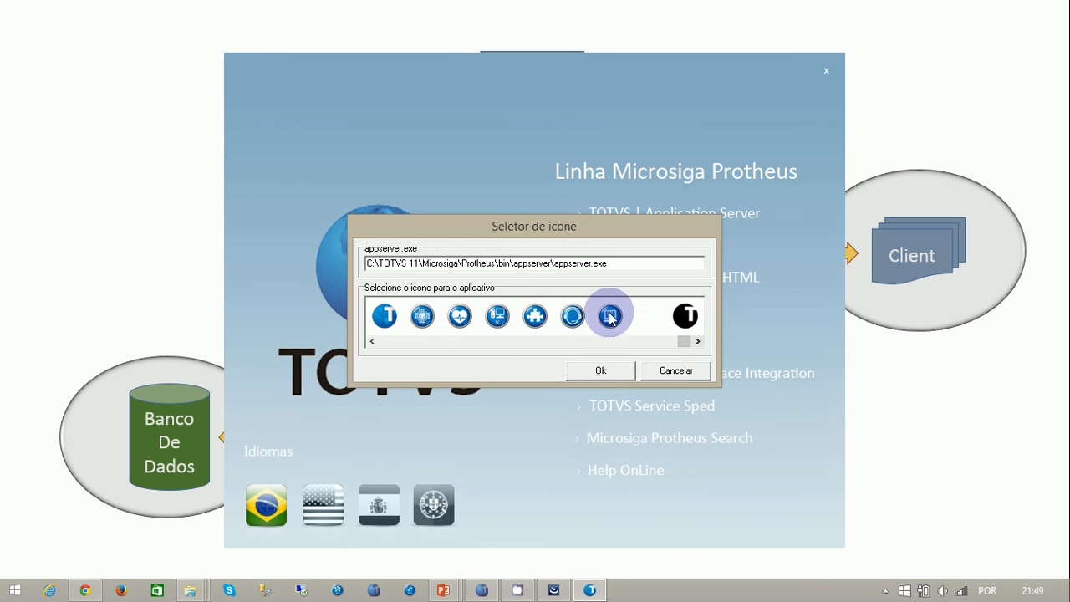
- Assign the APP icon to appserver.exe and confirm the choice
click(372, 341)
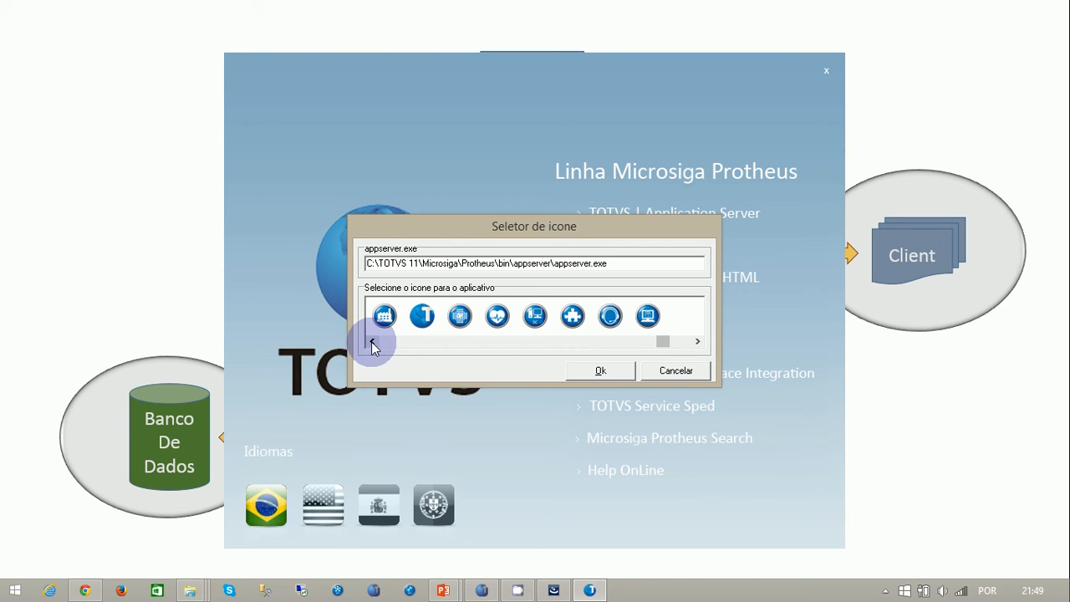
click(372, 341)
click(372, 341)
click(372, 341)
click(372, 341)
click(372, 341)
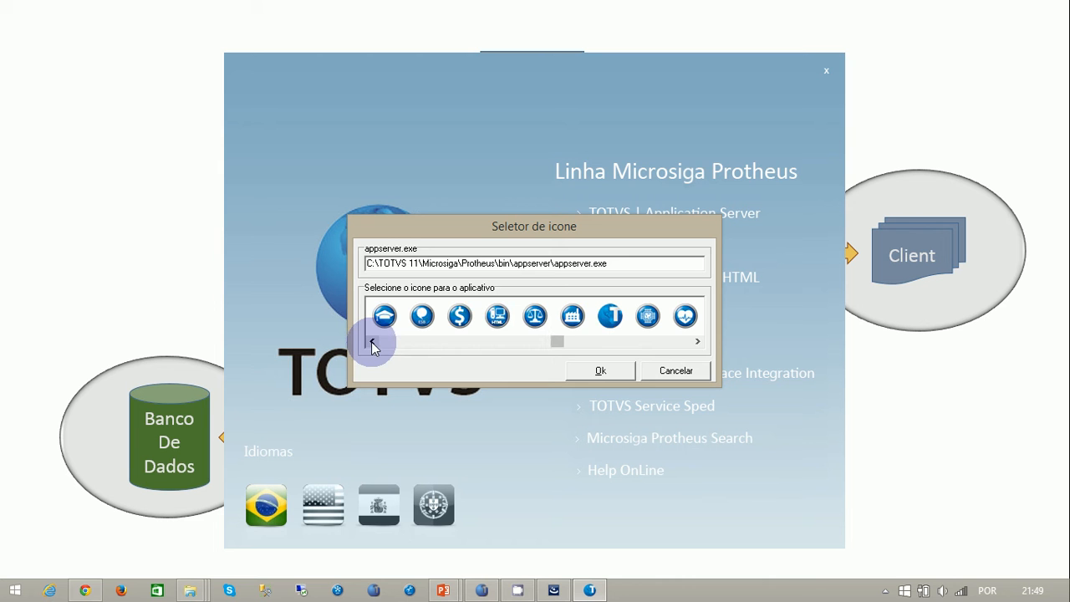
click(372, 341)
click(372, 341)
click(372, 341)
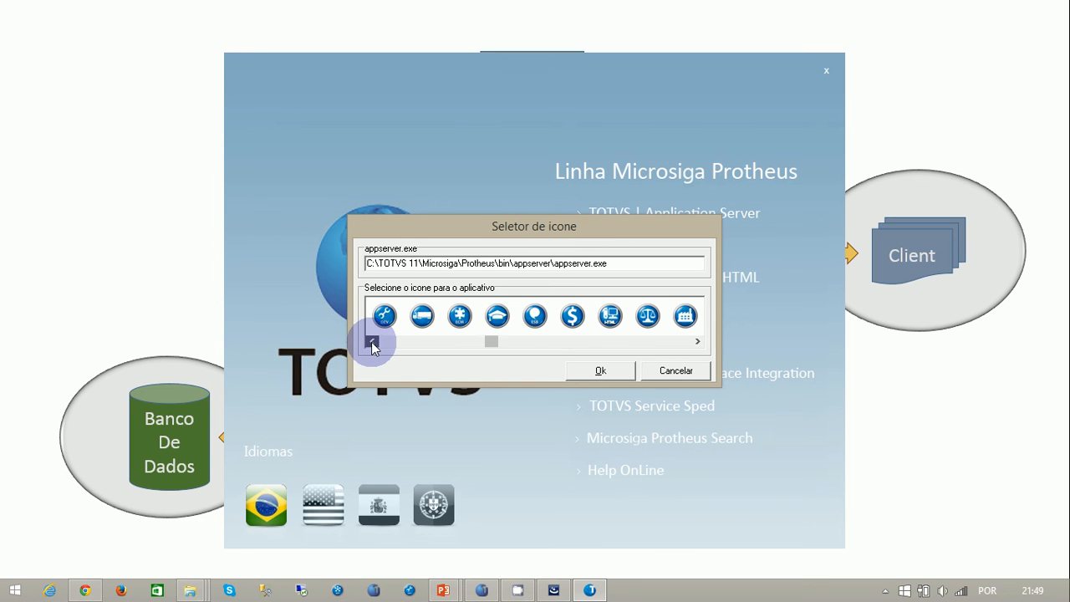
click(372, 341)
click(372, 341)
click(372, 341)
click(372, 341)
click(372, 341)
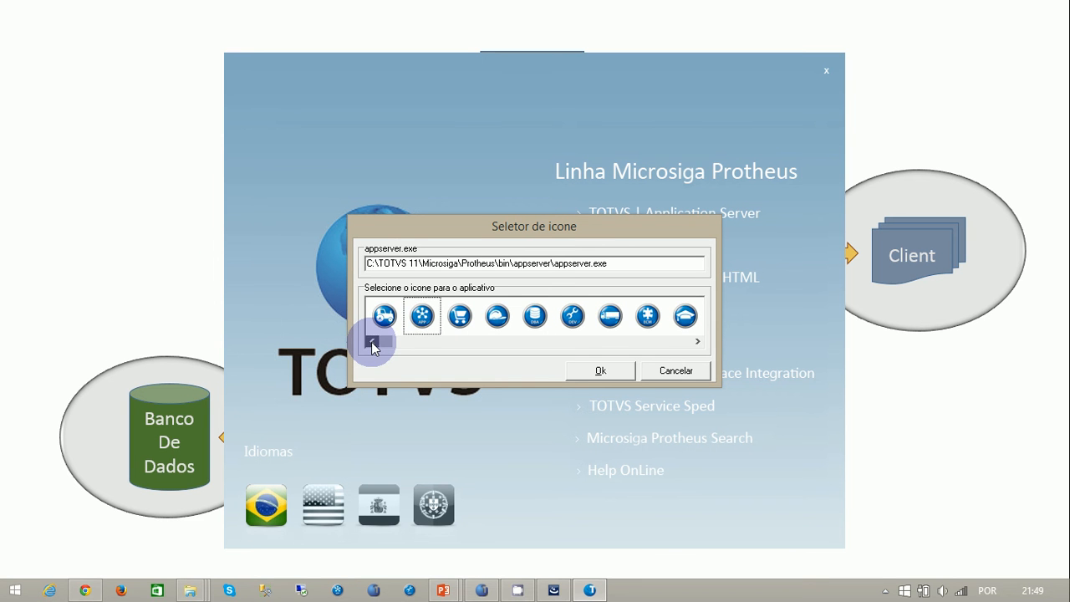
click(424, 320)
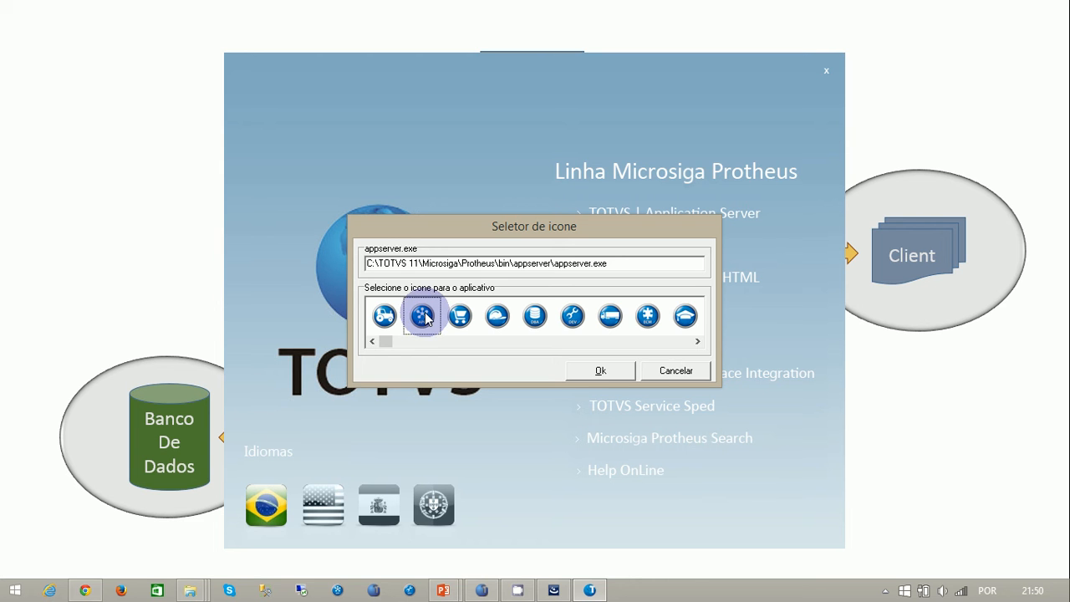
click(588, 372)
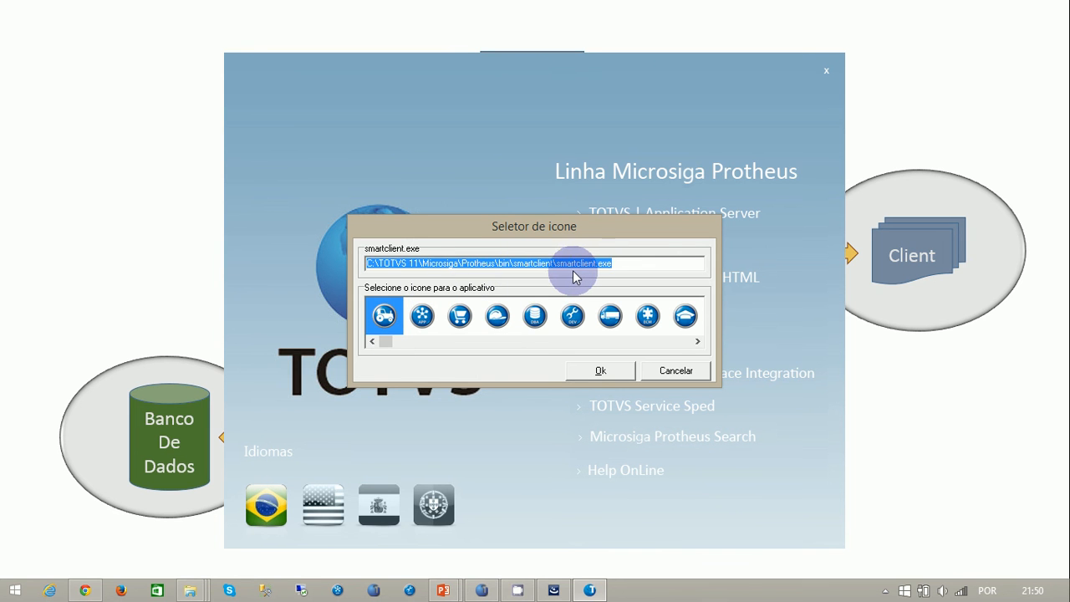
- Assign the computer icon between the heart and puzzle-piece icons to smartclient.exe, and finish the TOTVS 11 installation wizard
click(701, 341)
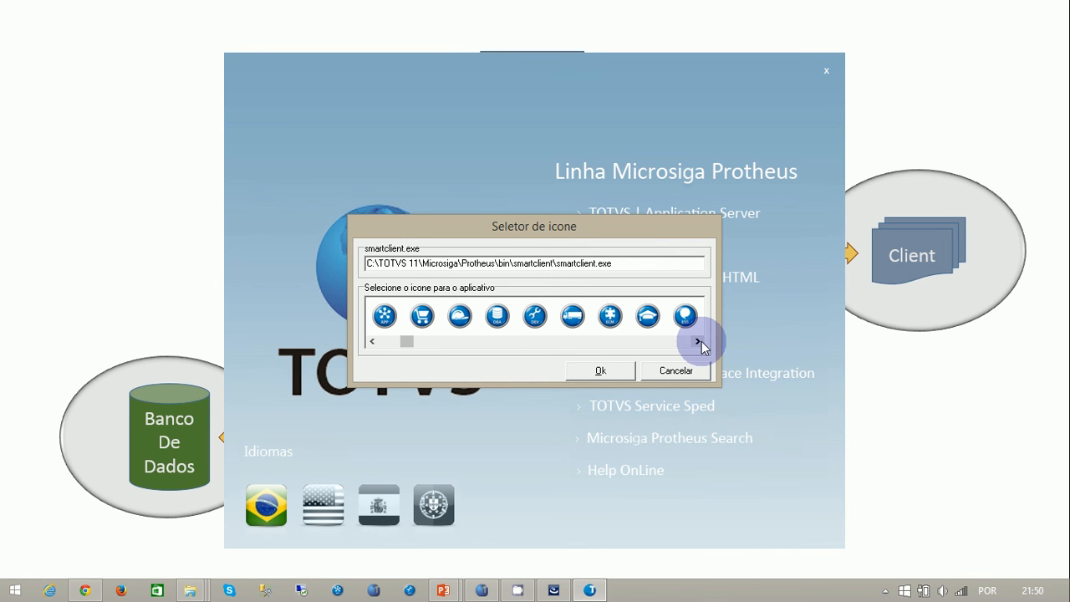
click(701, 341)
click(701, 341)
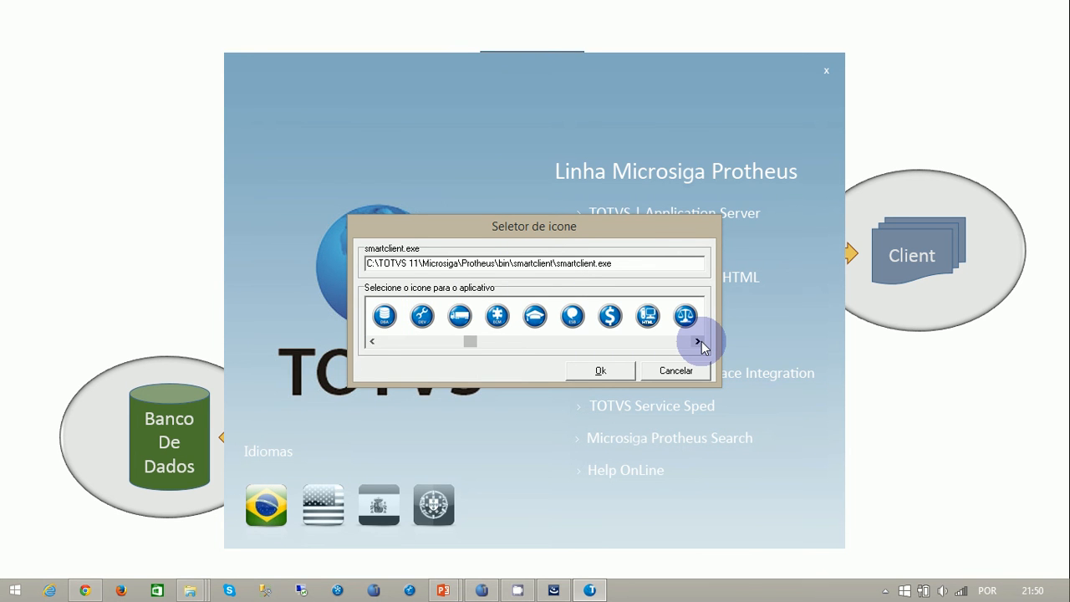
click(700, 341)
click(700, 341)
click(699, 341)
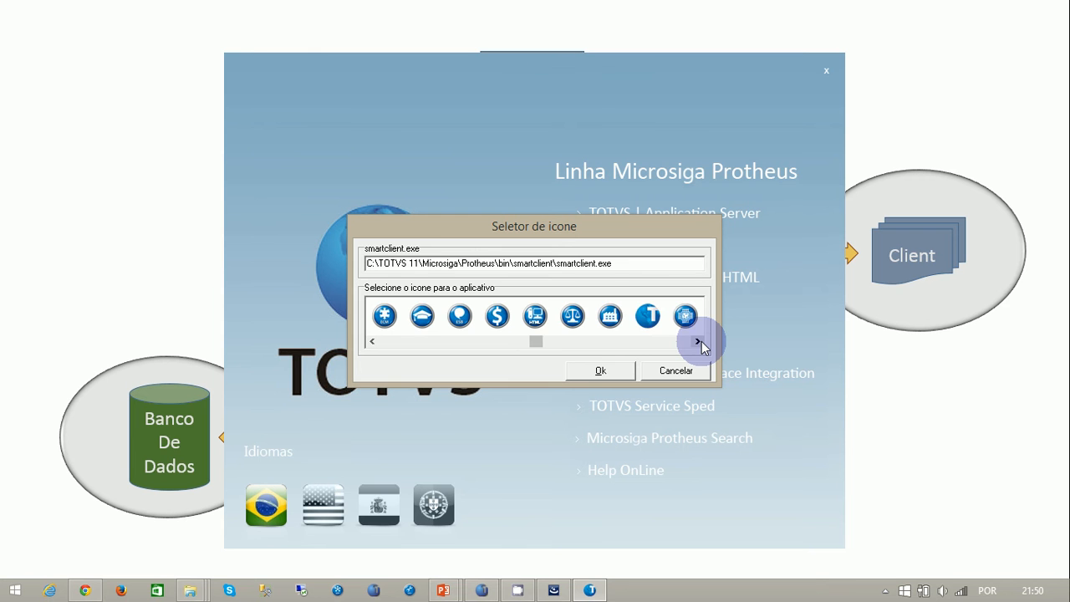
click(701, 341)
click(701, 341)
click(701, 341)
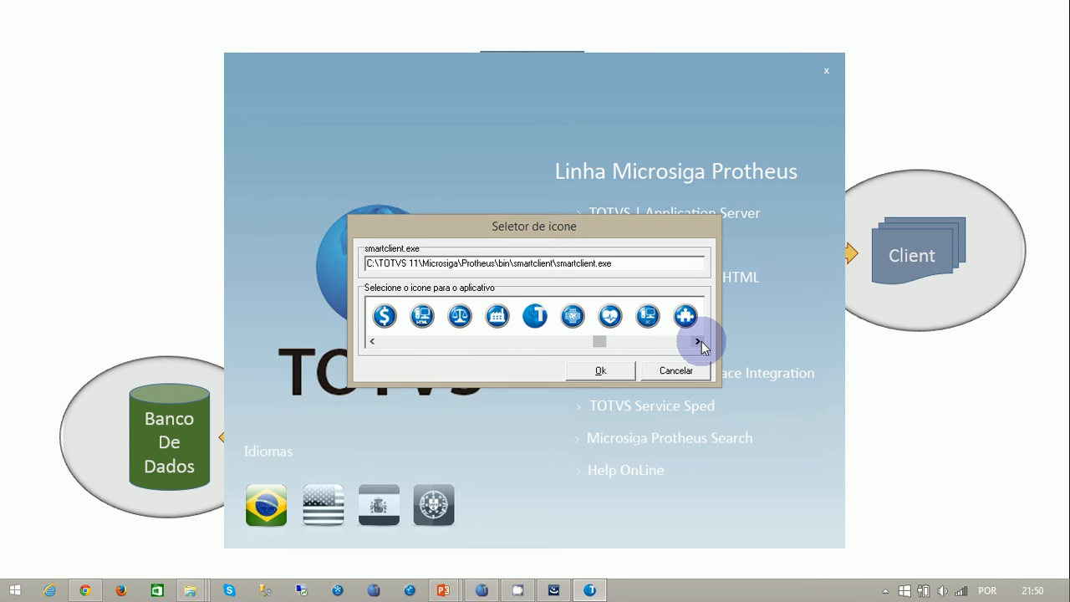
click(647, 318)
click(596, 371)
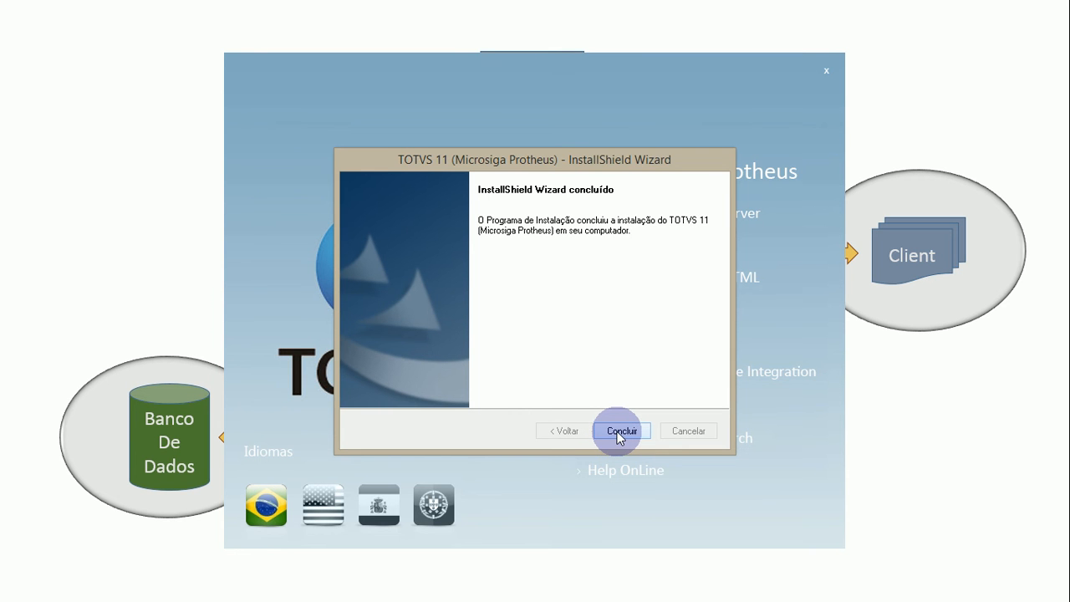
click(620, 432)
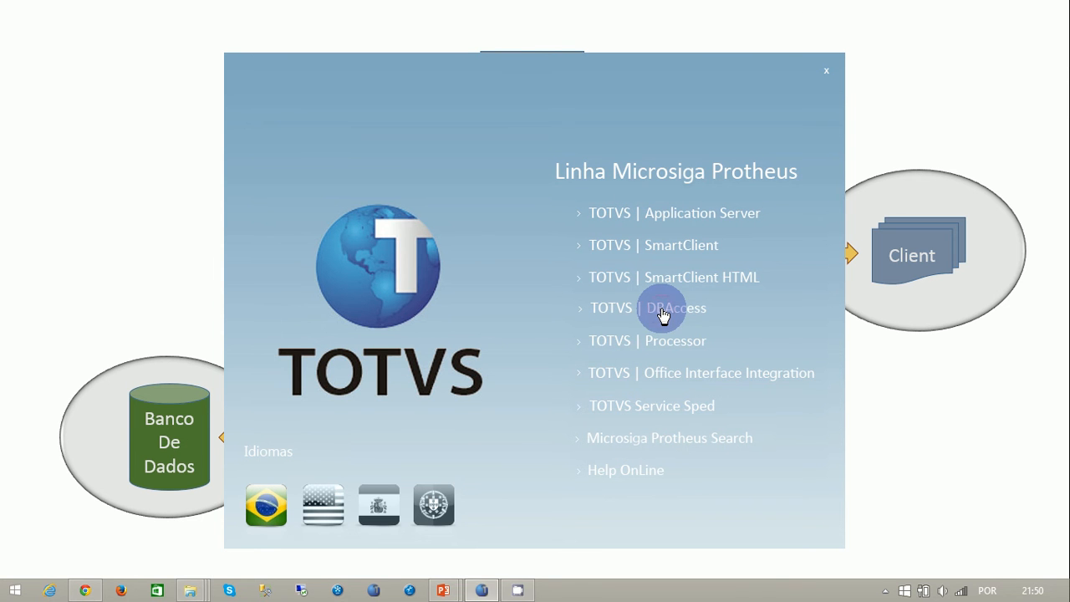
- Start the TOTVS DBAccess installation in Português (Brasil) and proceed to the choice of destination folder
click(752, 326)
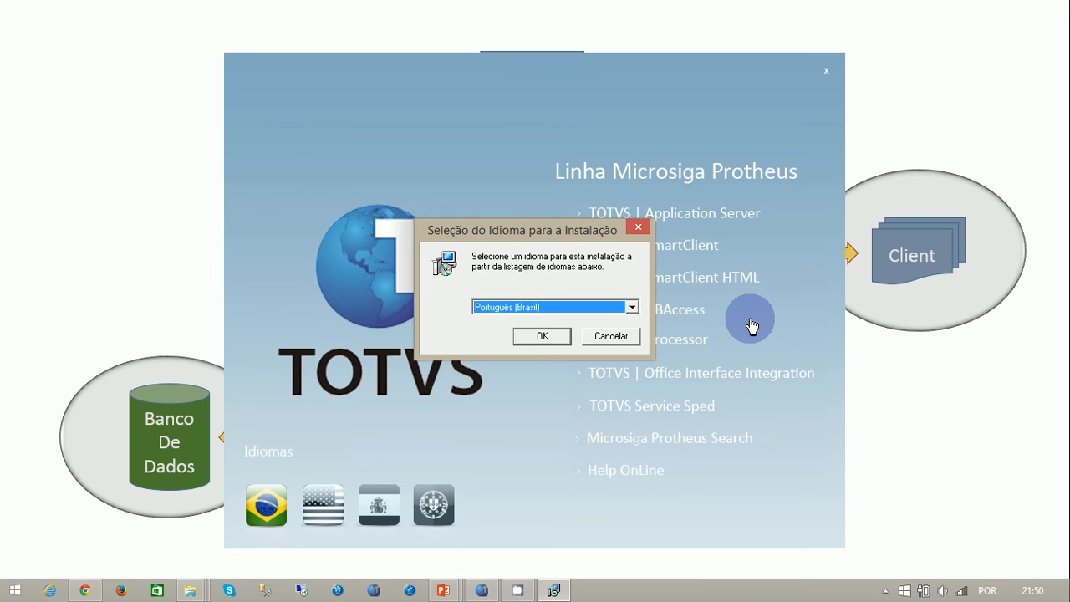
click(532, 336)
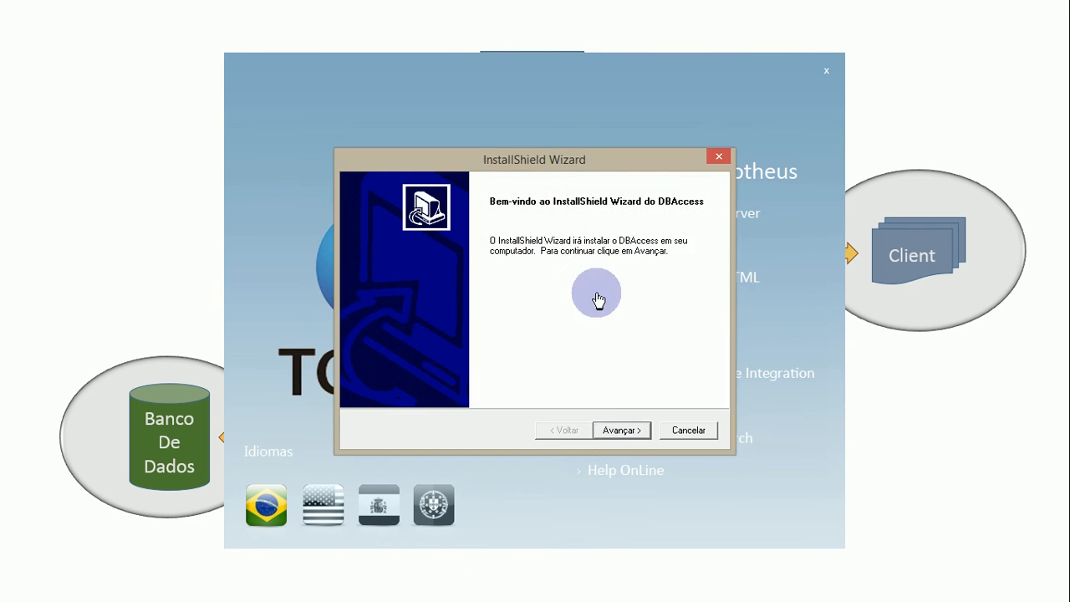
click(618, 433)
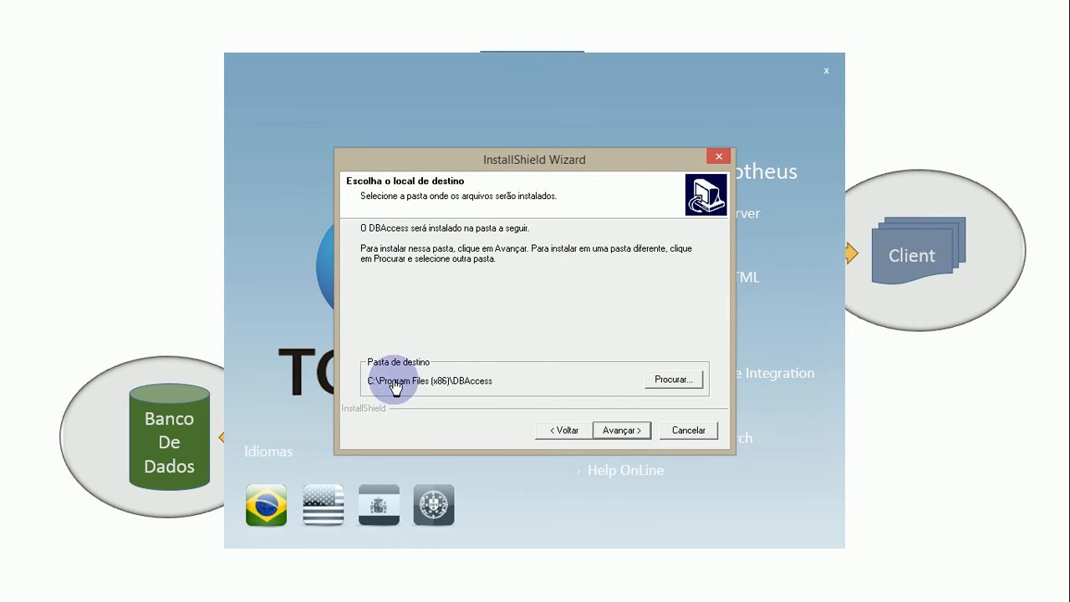
- Browse for a different DBAccess destination folder and select Disco Local (C:)
click(666, 383)
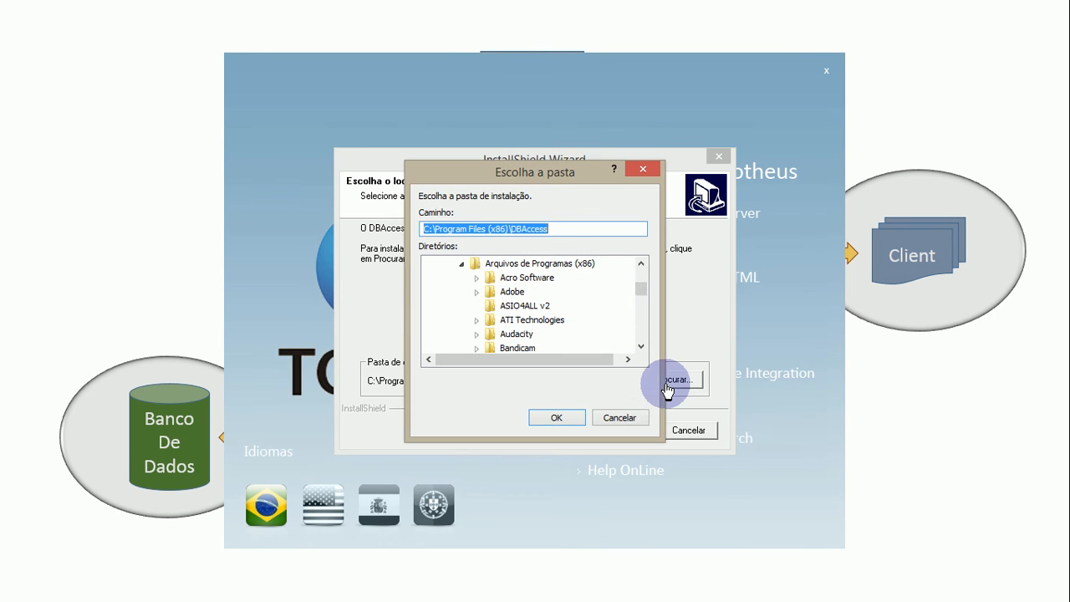
click(585, 232)
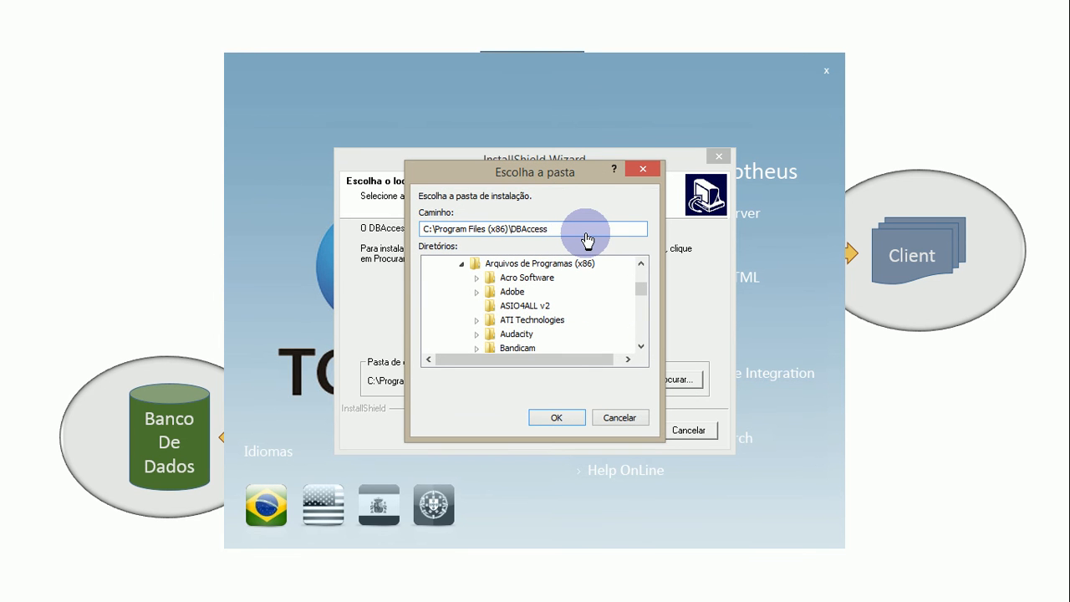
key(shift+Left)
key(shift+Left)
key(shift+Left)
key(shift+Left)
key(shift+Left)
key(shift+Left)
key(shift+Left)
key(shift+Left)
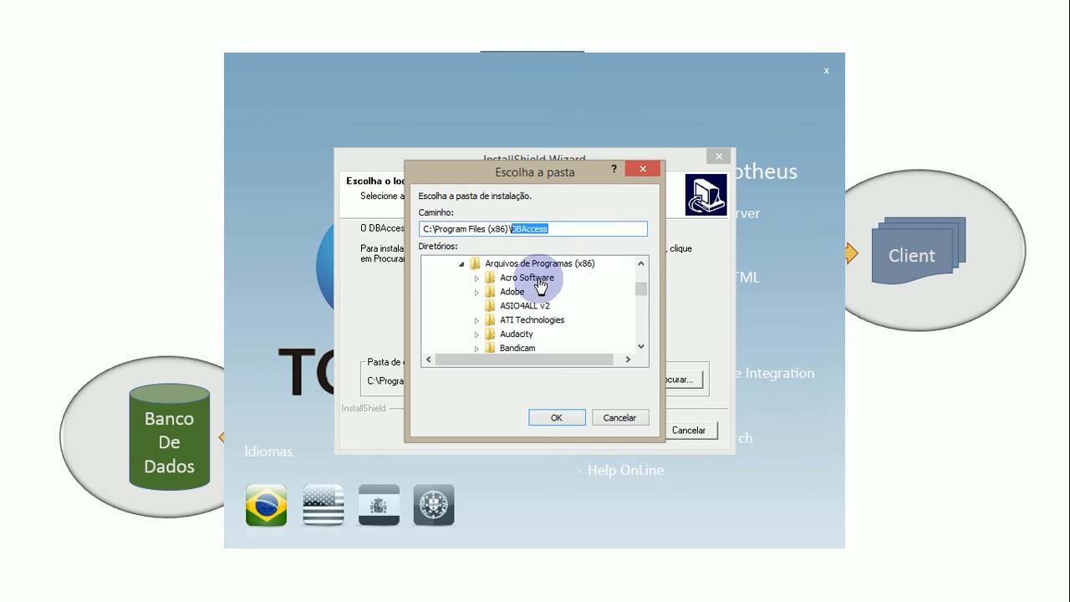
mouse_move(642, 286)
mouse_down()
mouse_move(642, 271)
mouse_move(643, 285)
mouse_up()
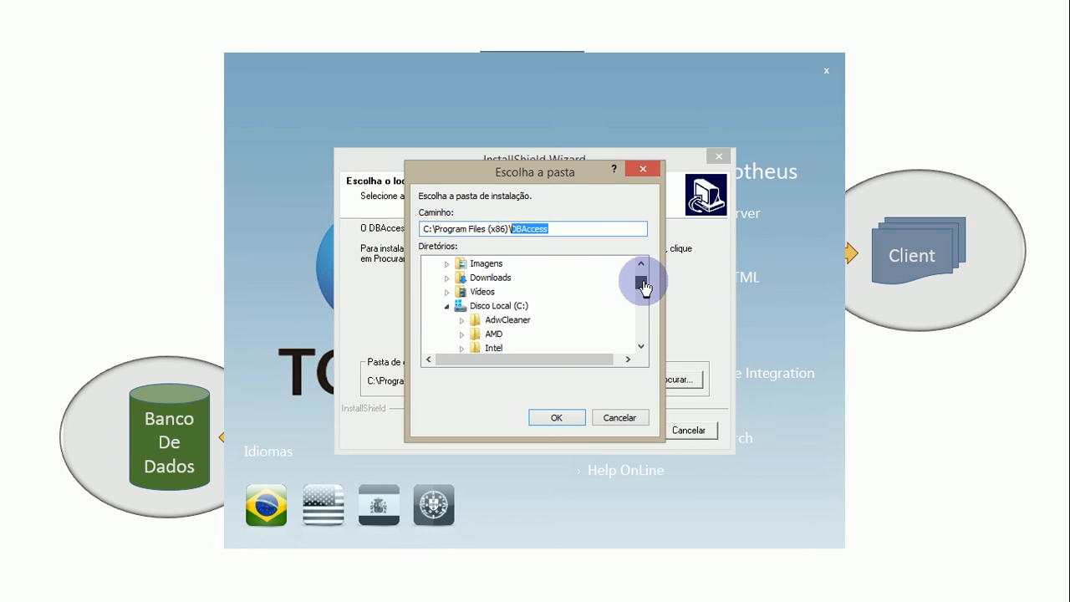
click(446, 306)
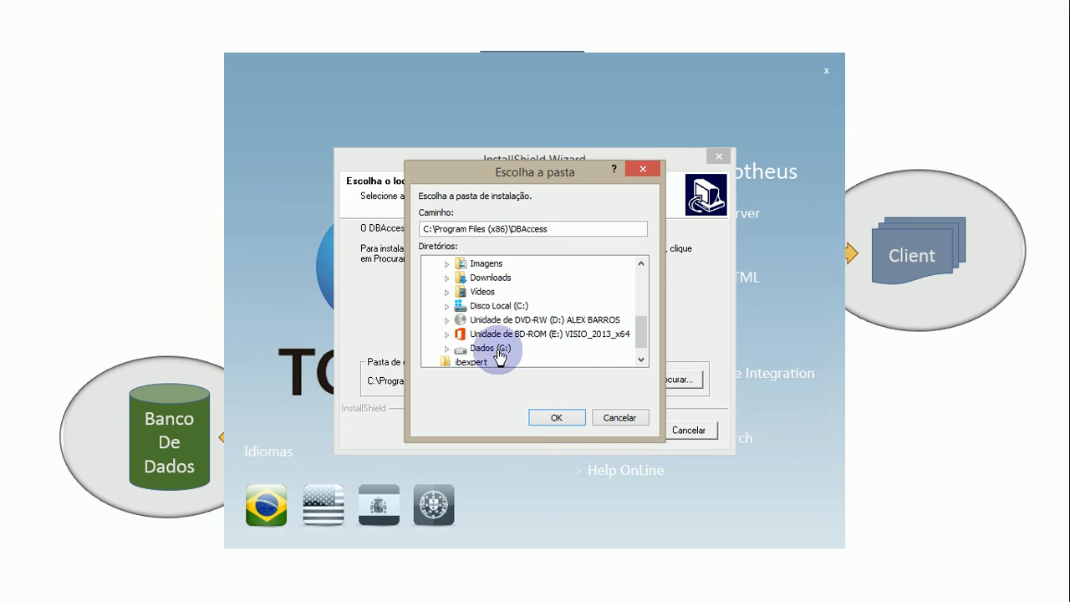
double_click(493, 306)
- Select the Microsiga folder inside TOTVS 11 on Disco Local (C:) as the base for the DBAccess installation path
scroll(525, 330, down, 2)
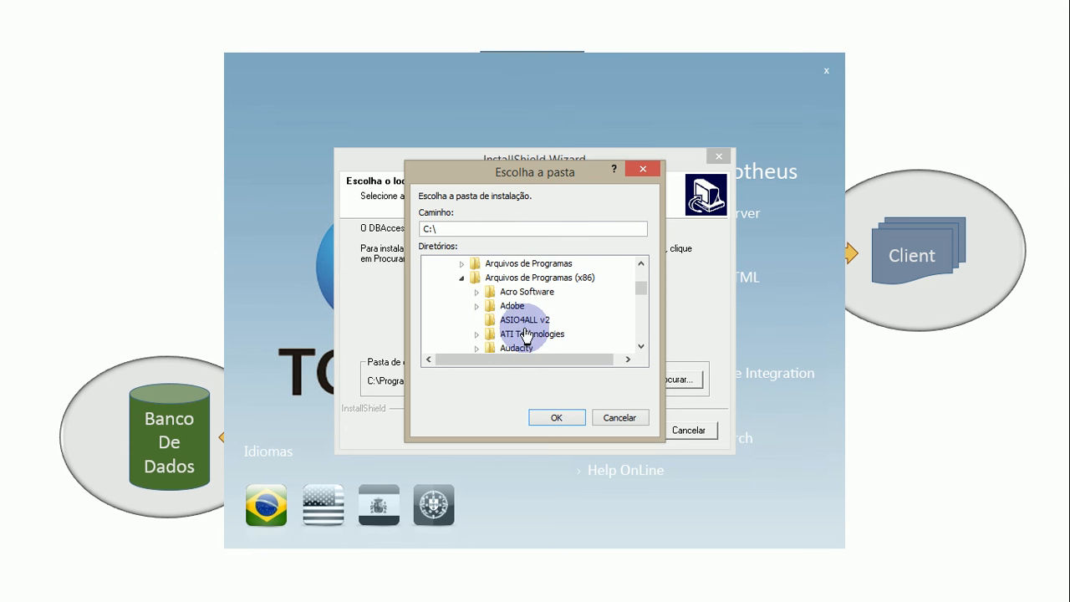
scroll(525, 332, down, 6)
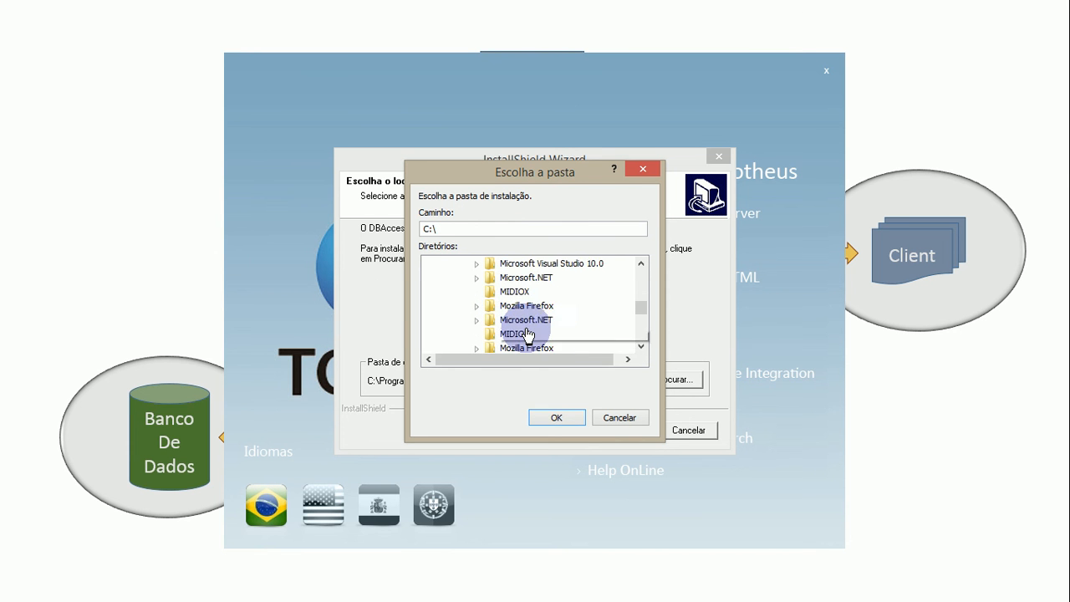
scroll(527, 335, down, 8)
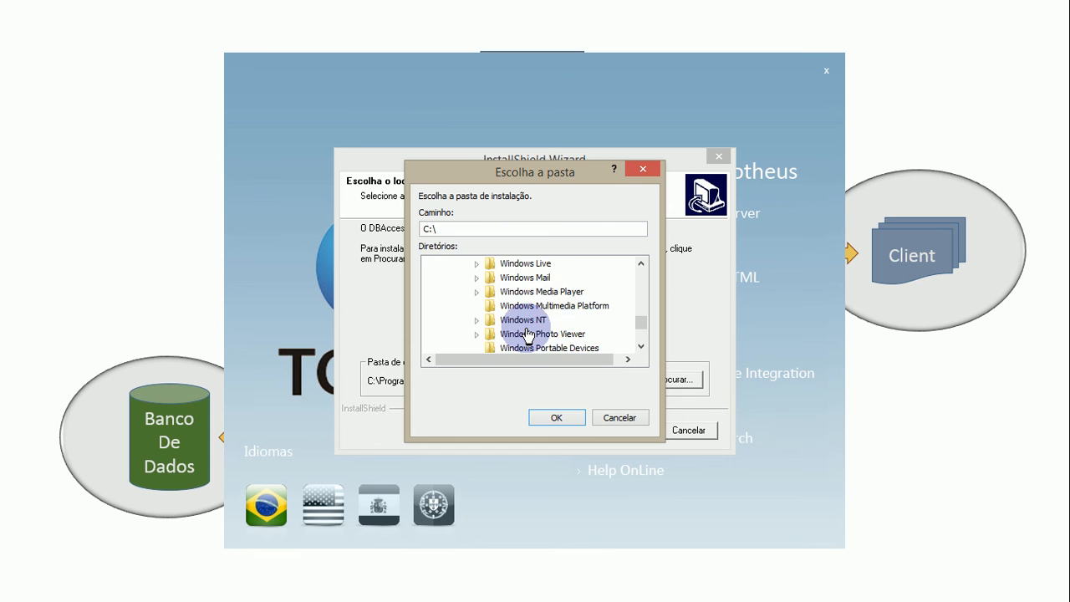
scroll(528, 335, up, 15)
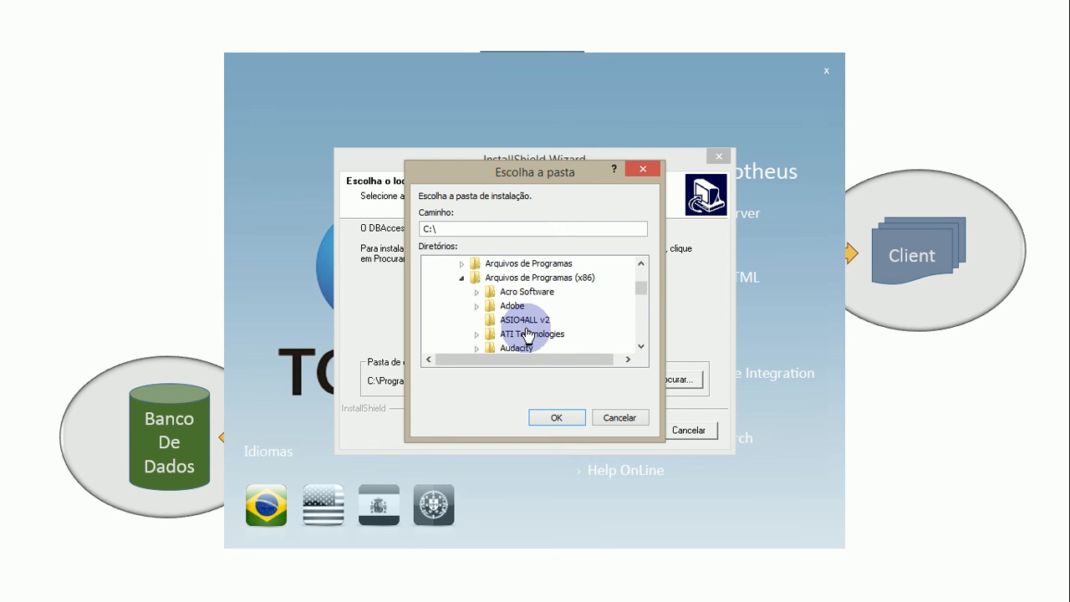
click(462, 276)
scroll(536, 345, down, 5)
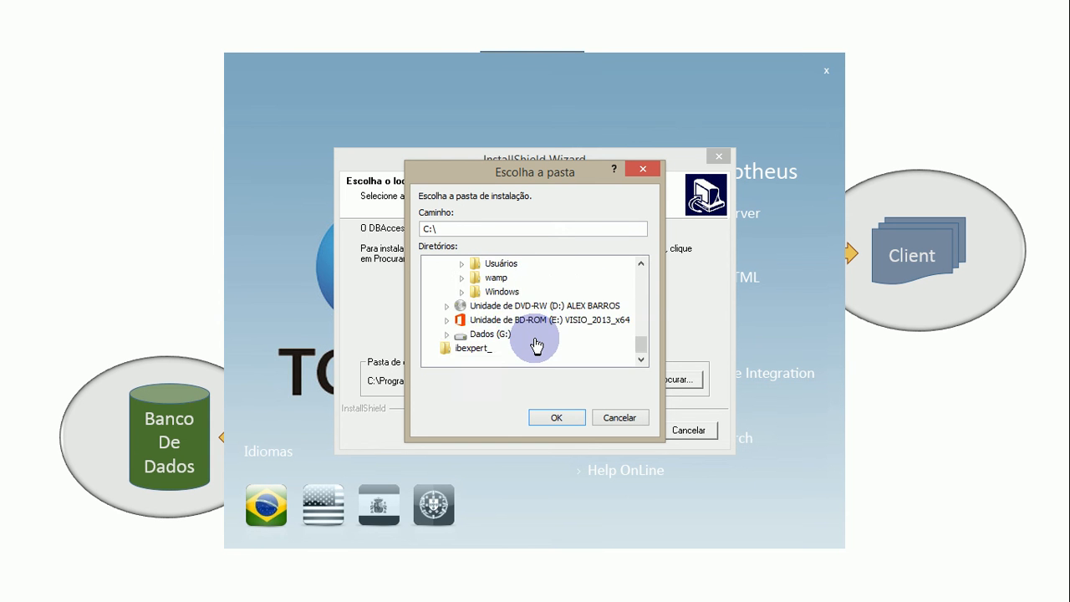
scroll(535, 345, up, 2)
double_click(506, 335)
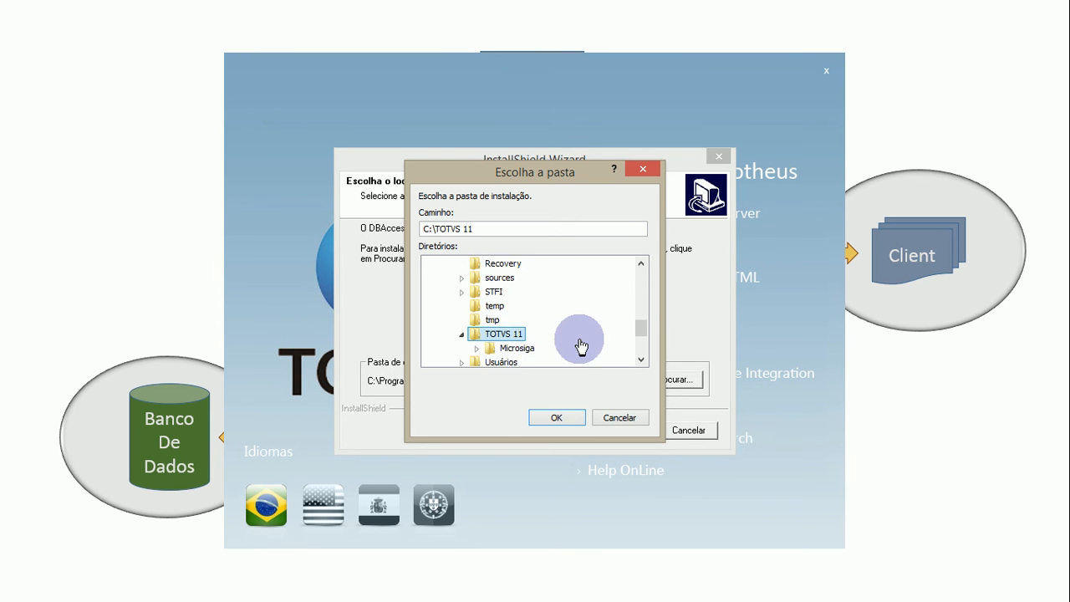
scroll(583, 346, down, 1)
double_click(527, 306)
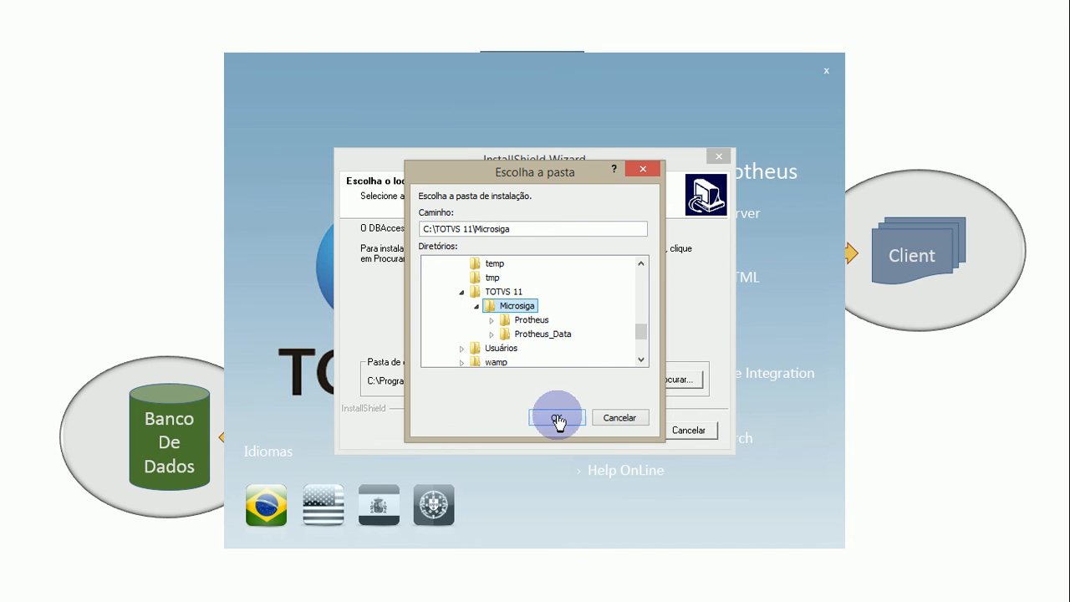
- Set the destination path to C:\TOTVS 11\Microsiga\DBAccess, confirm it and proceed to the program folder selection
click(569, 229)
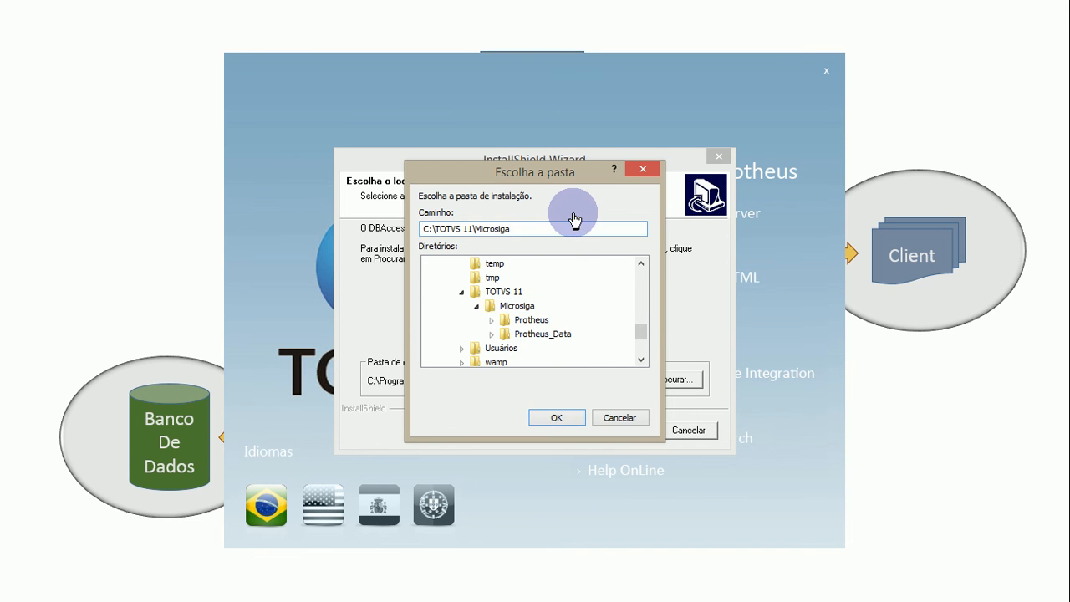
text(\DBAccess)
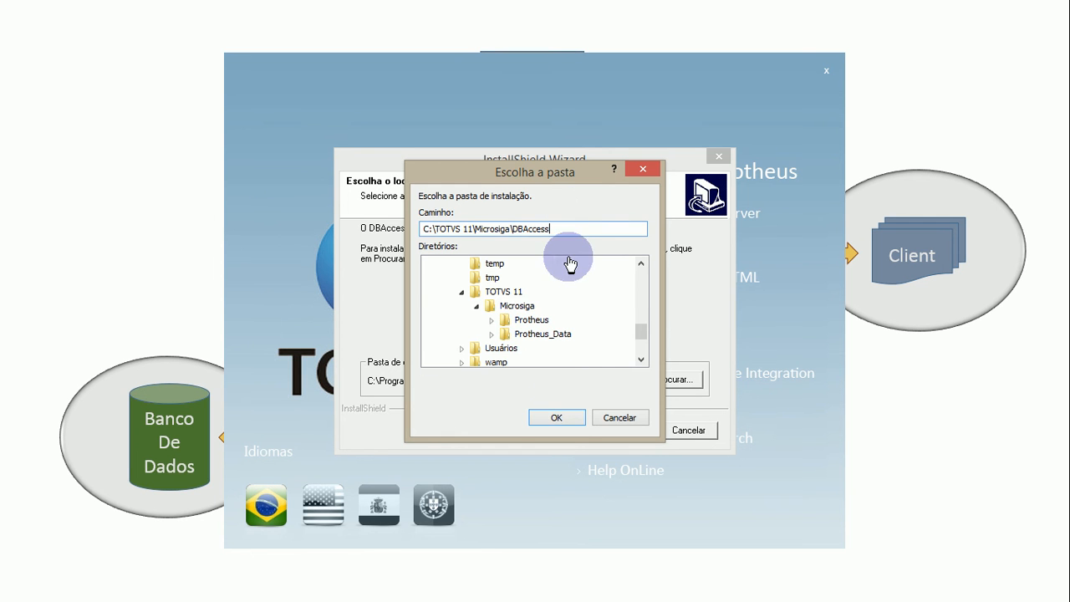
click(556, 417)
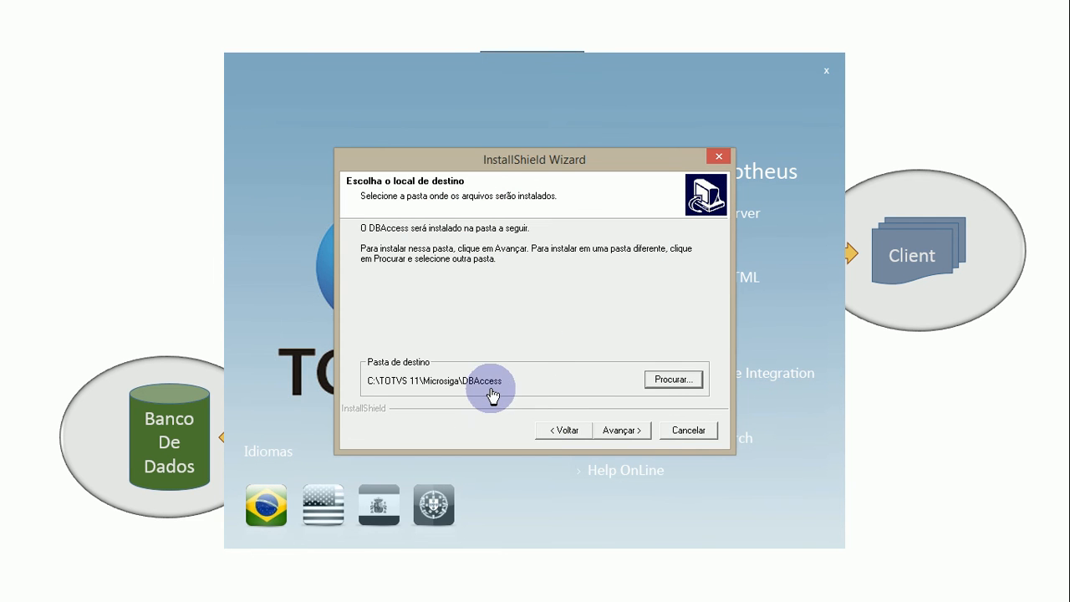
click(622, 430)
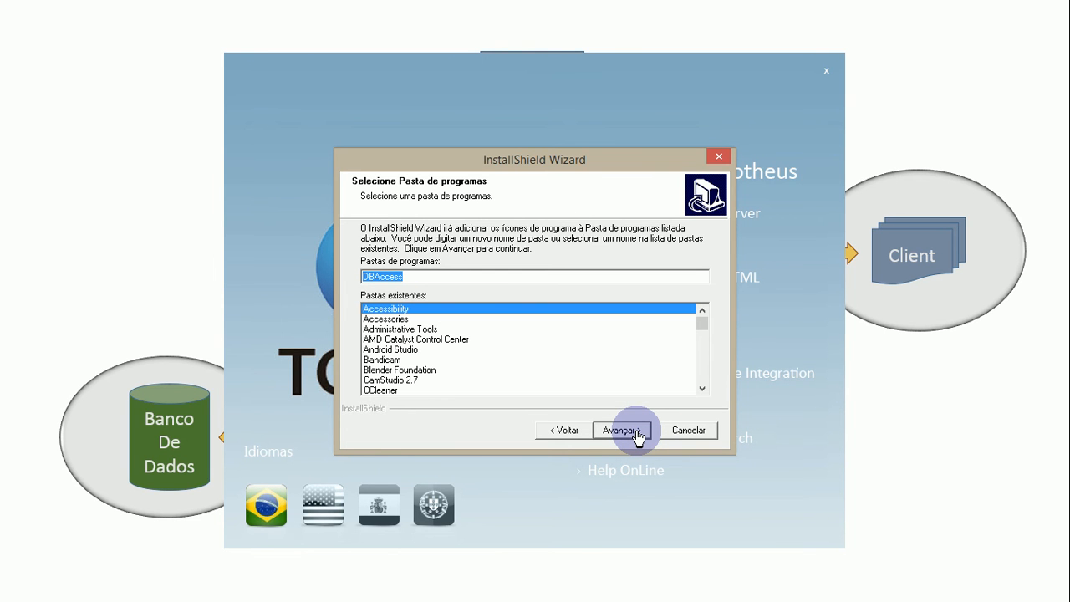
- Look through the existing program folders, choose Accessories for the DBAccess icons, and proceed to the configuration import choice
click(452, 349)
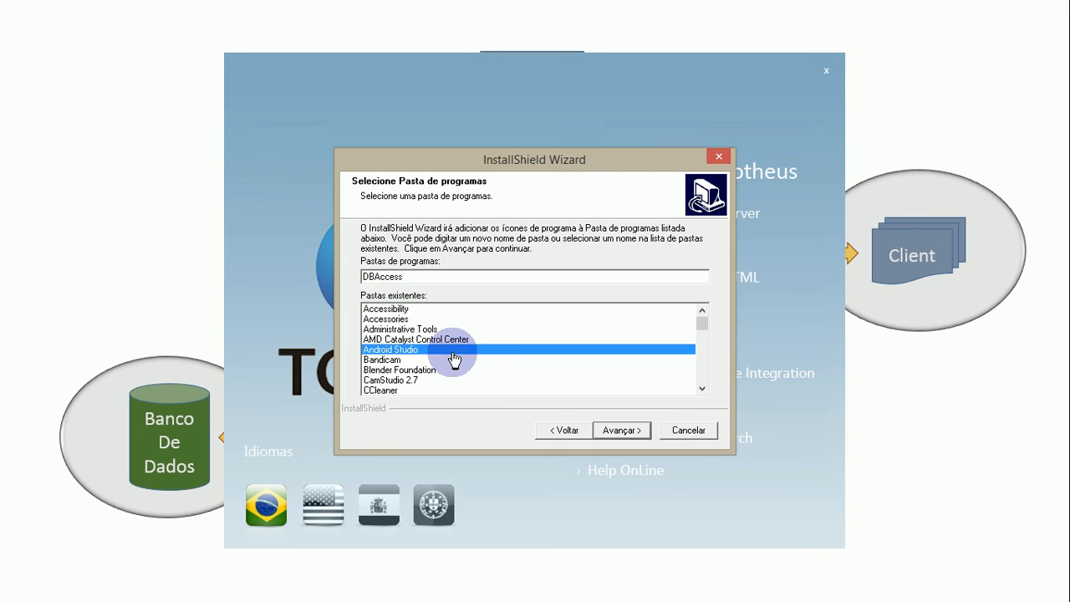
scroll(499, 364, down, 15)
scroll(500, 367, down, 1)
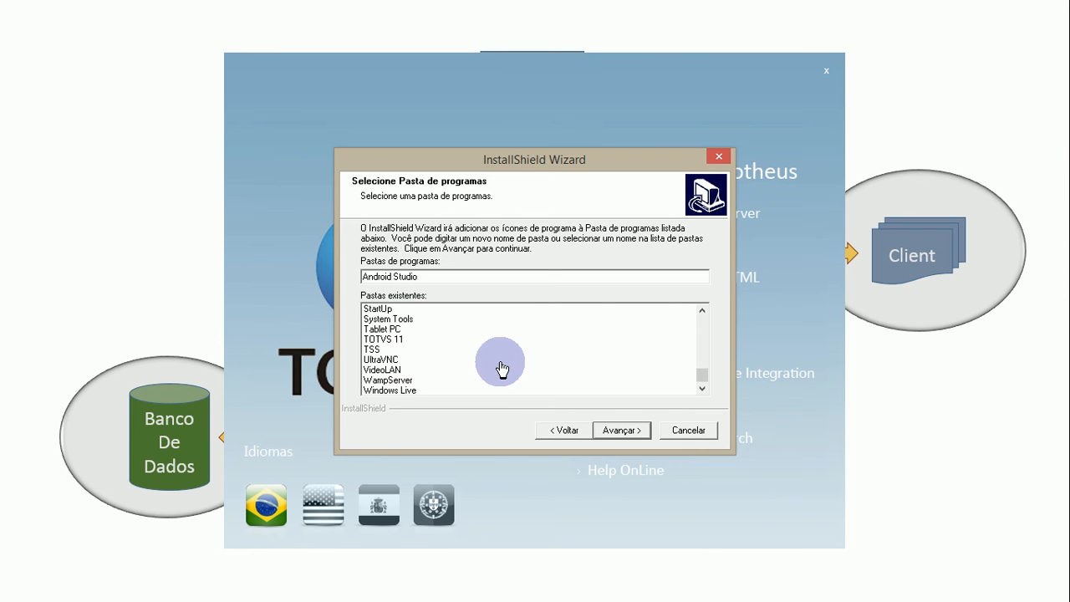
scroll(501, 368, up, 16)
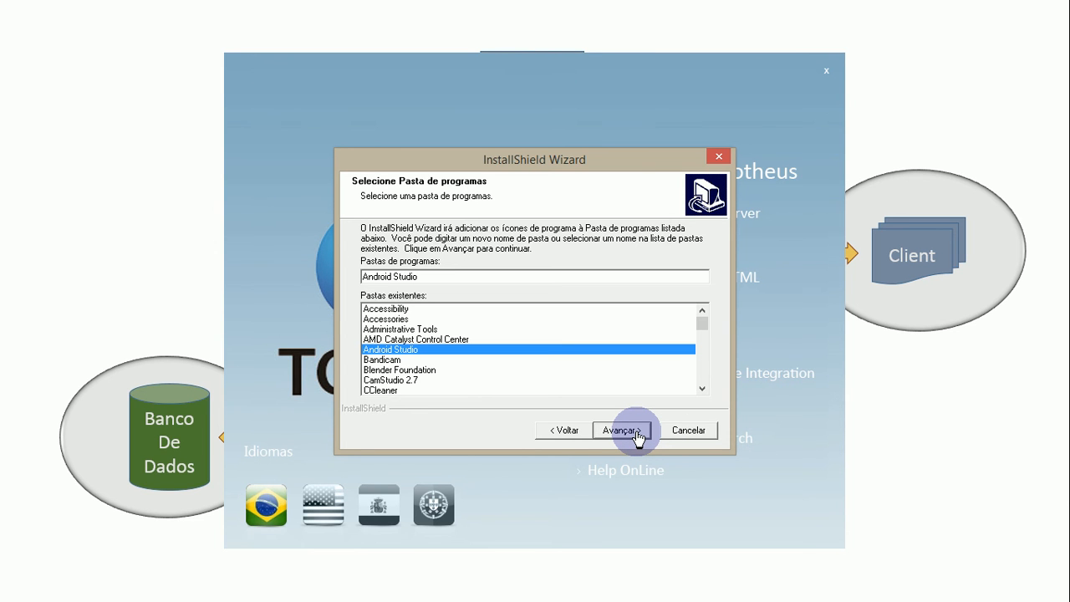
click(393, 319)
click(625, 432)
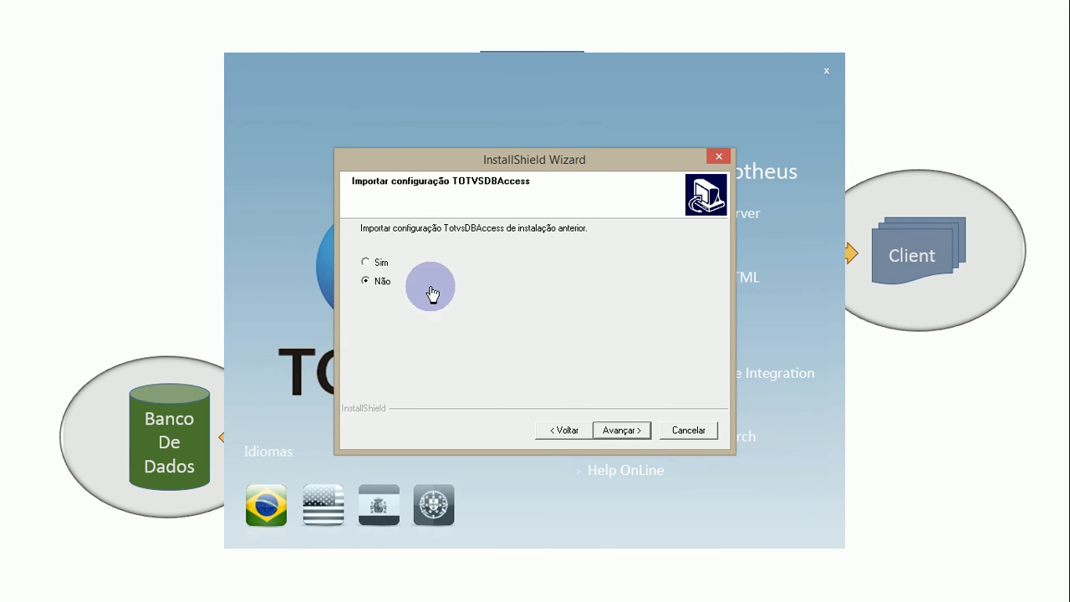
- Choose Não for importing the TOTVSDBAccess configuration from a previous installation, and run the installation
click(382, 264)
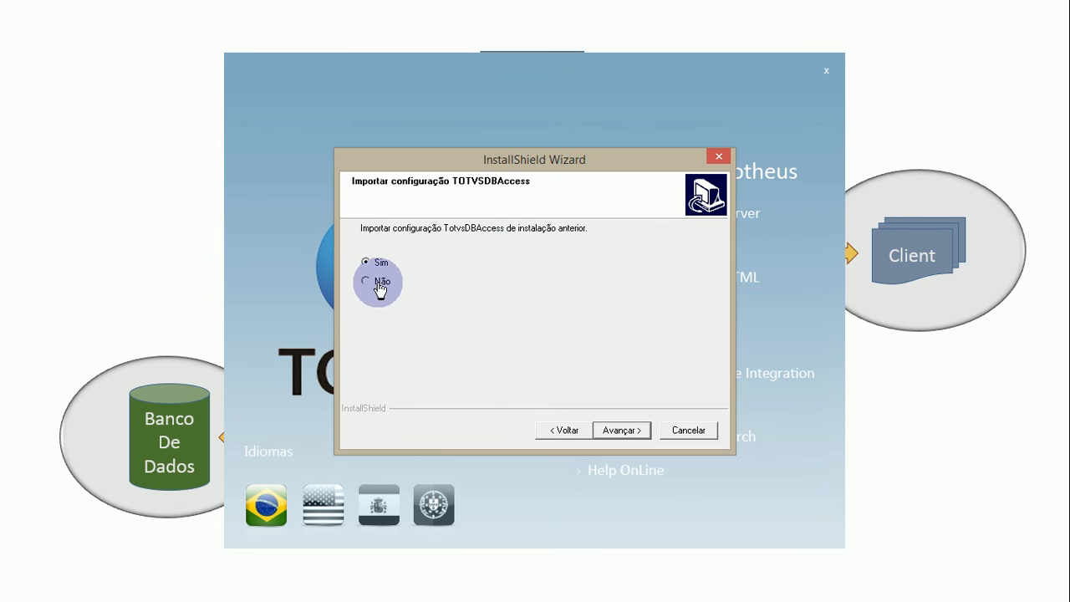
click(378, 283)
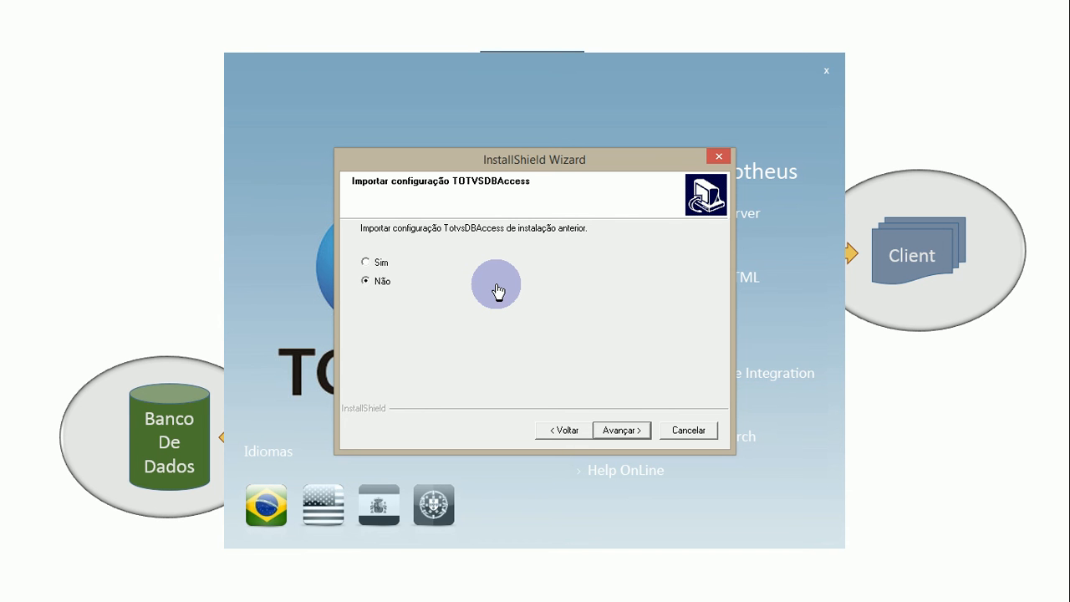
click(617, 431)
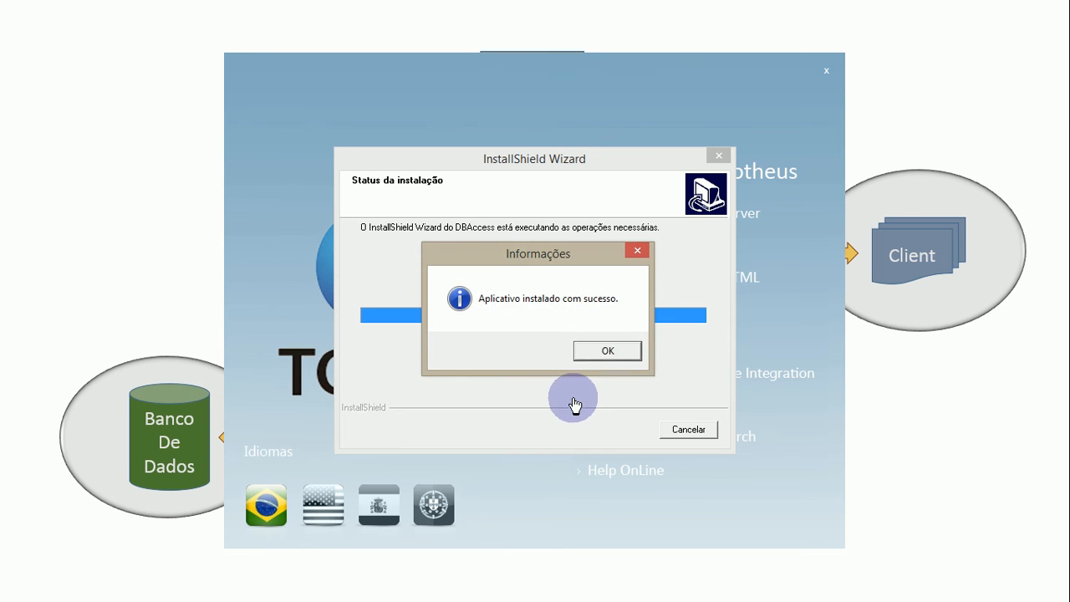
- Finish the DBAccess installation wizard and close the TOTVS installer menu
click(606, 353)
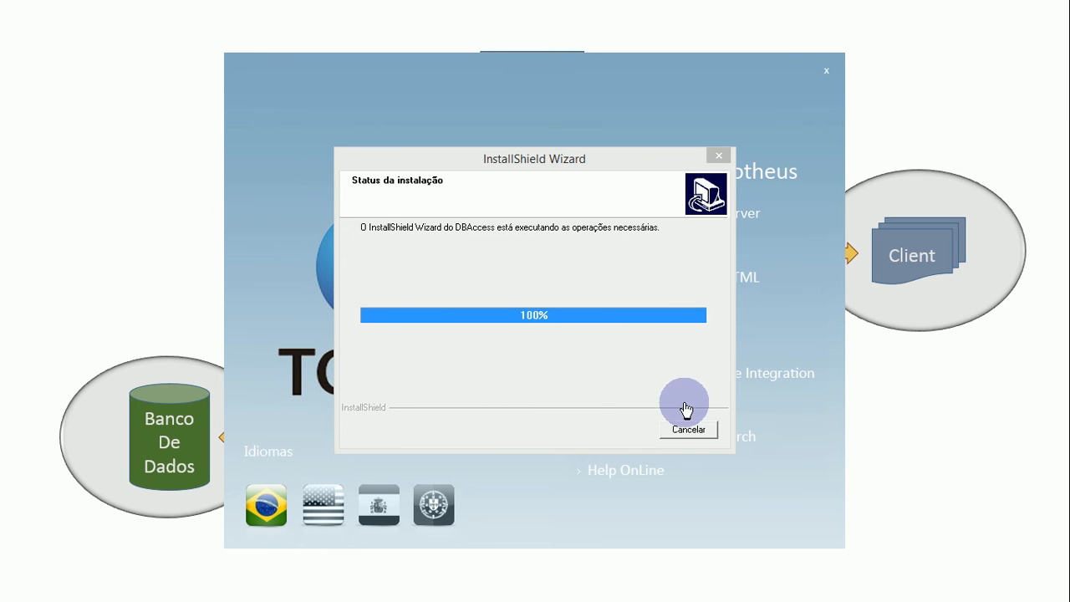
click(688, 430)
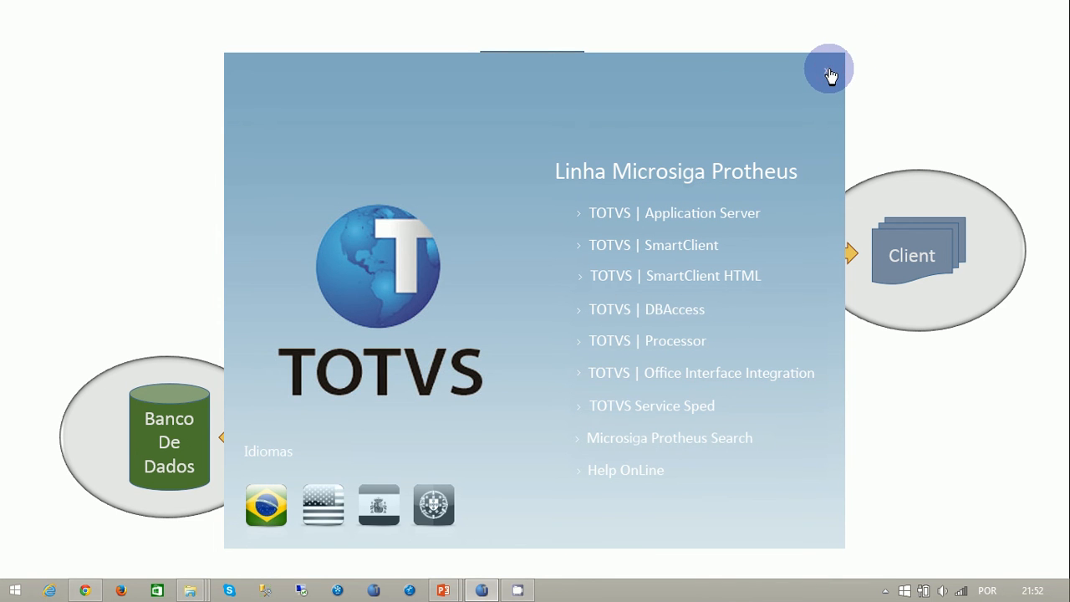
click(831, 73)
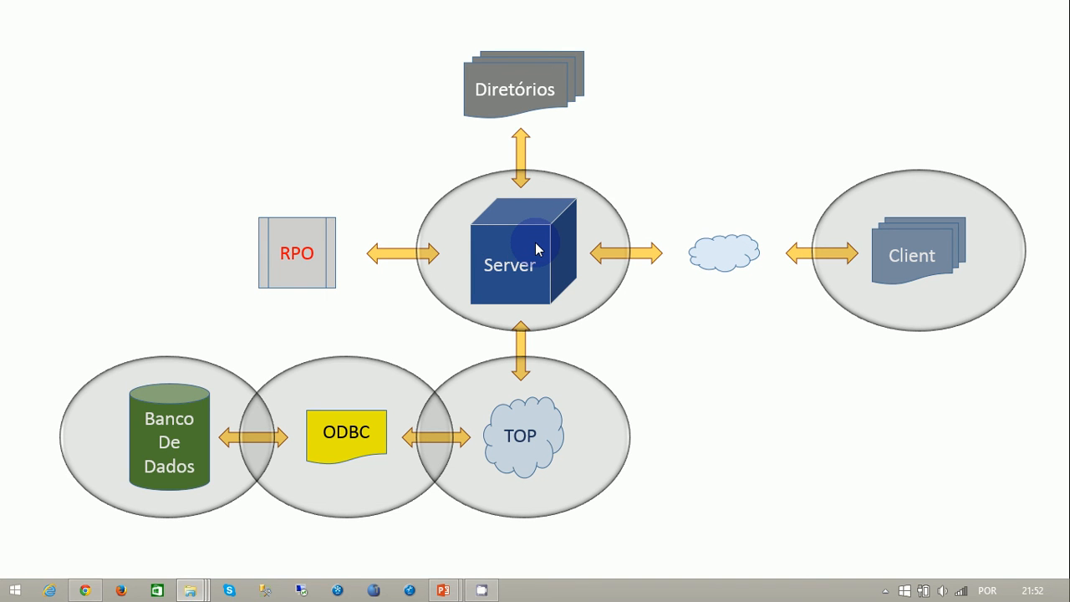
- Advance the architecture slide, switch to File Explorer and open the Microsiga folder inside TOTVS 11 on Disco Local (C:)
click(761, 152)
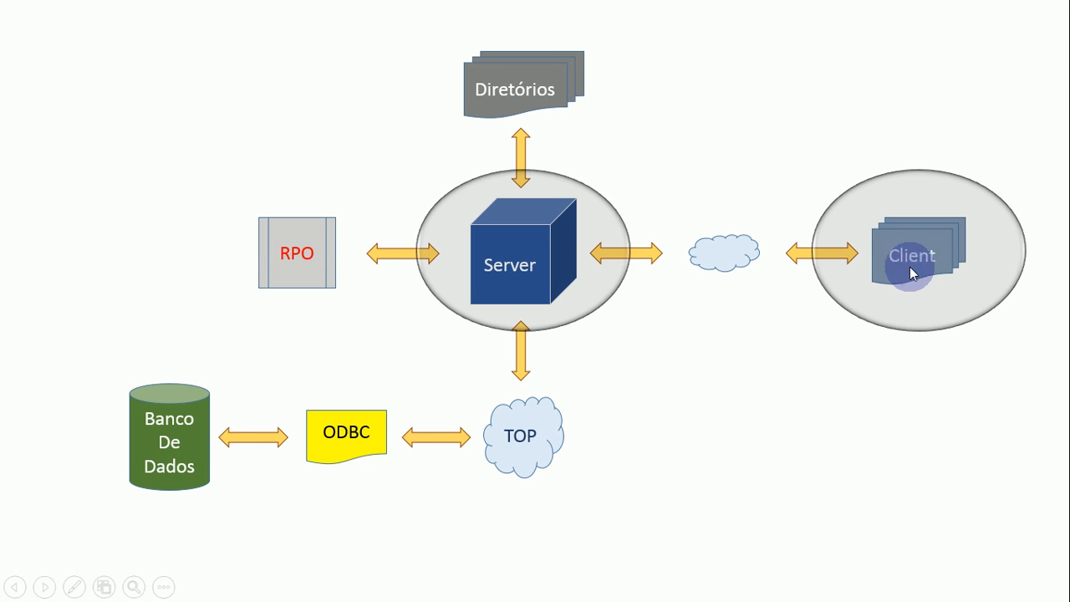
click(543, 455)
double_click(353, 418)
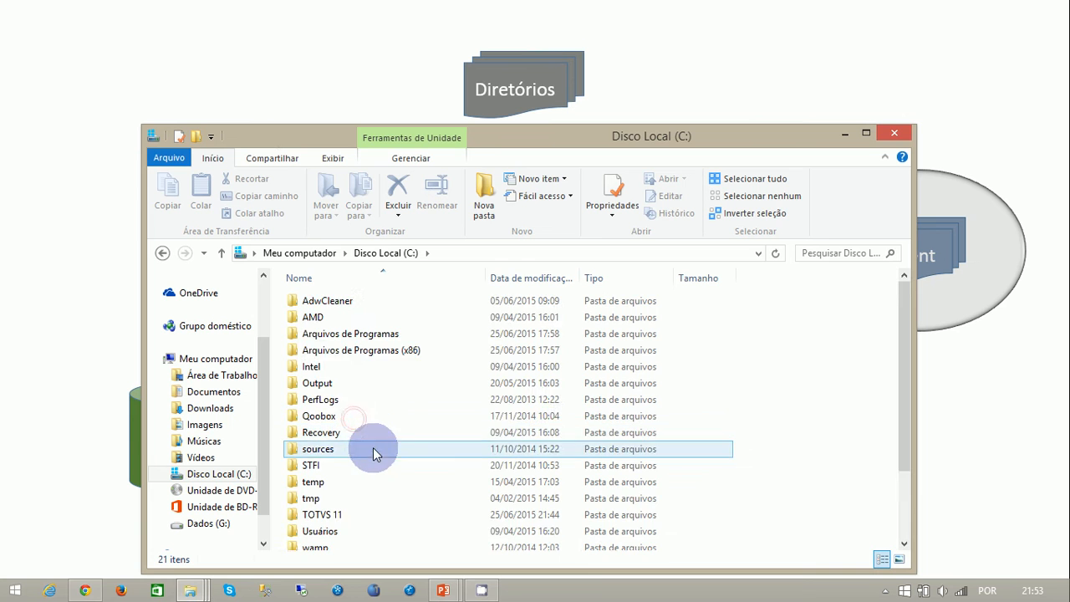
scroll(372, 449, down, 2)
double_click(334, 430)
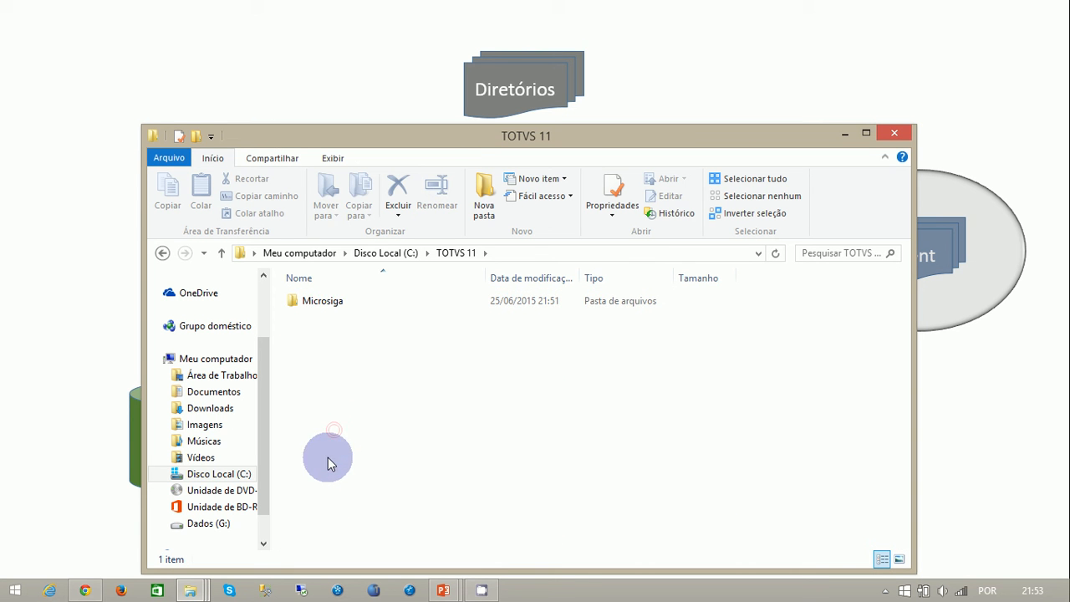
double_click(332, 305)
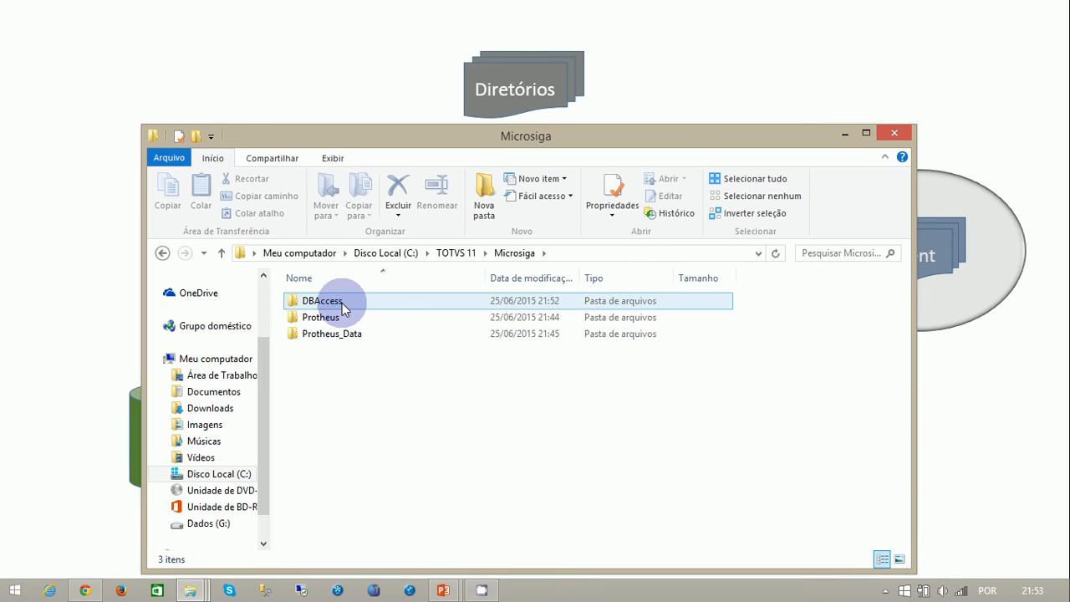
- Open the Protheus folder and its apo subfolder to view the repository file
click(332, 336)
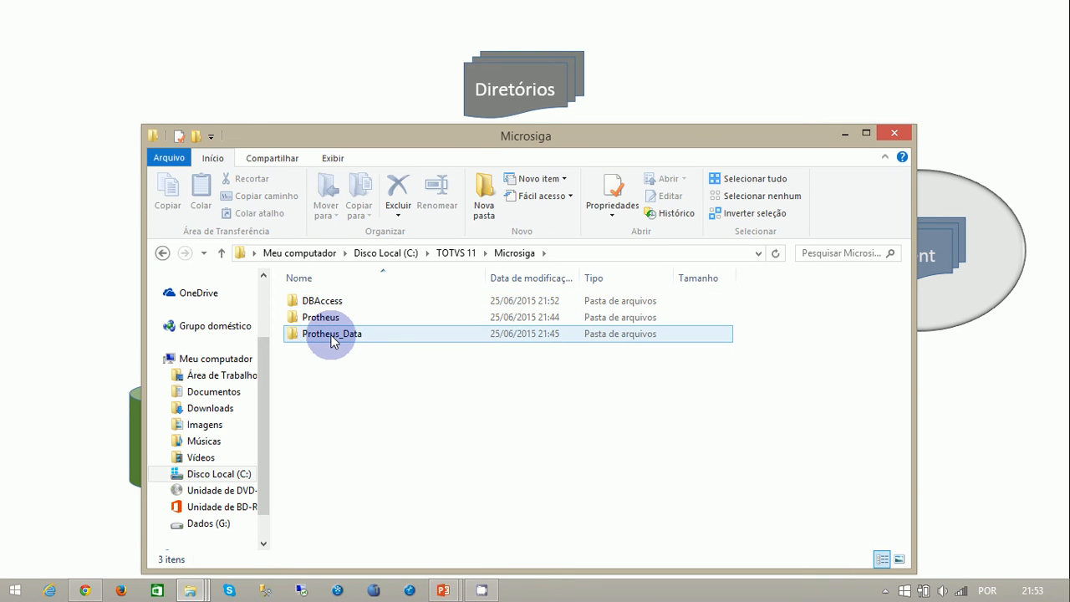
click(332, 321)
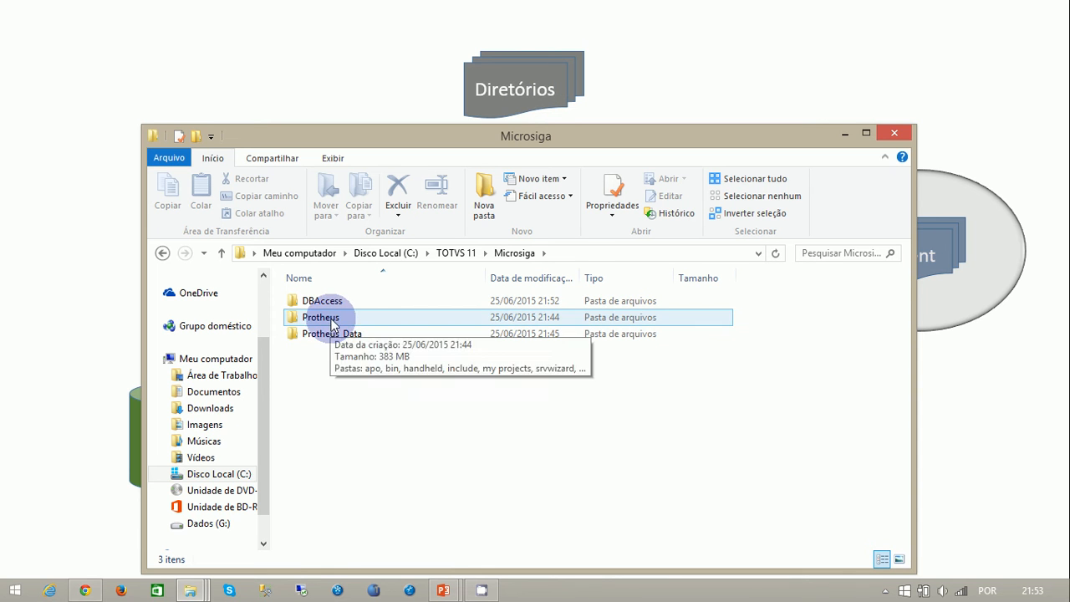
double_click(332, 321)
click(321, 402)
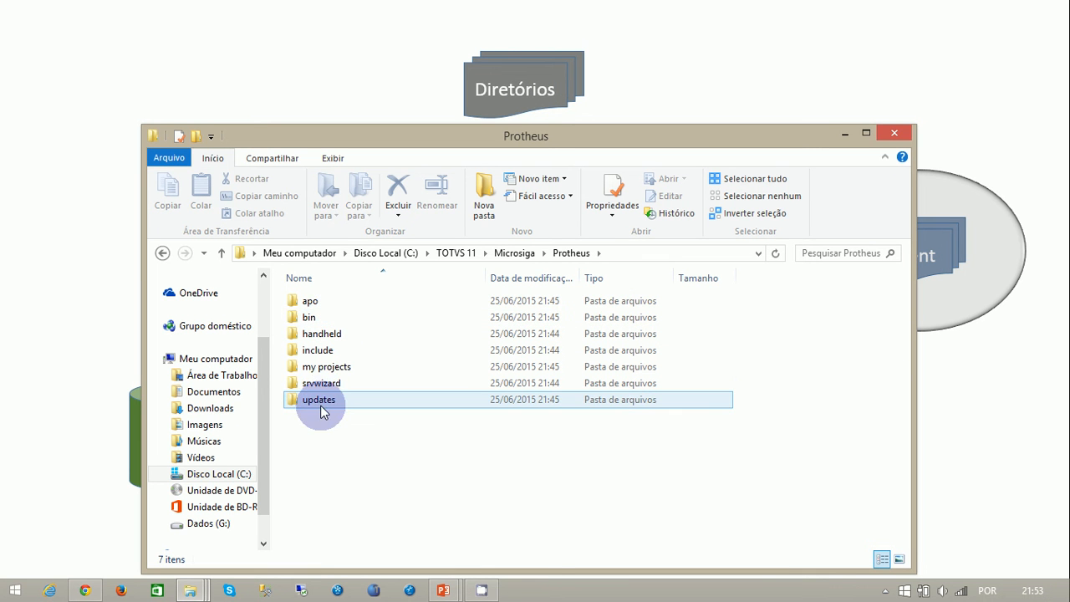
click(309, 301)
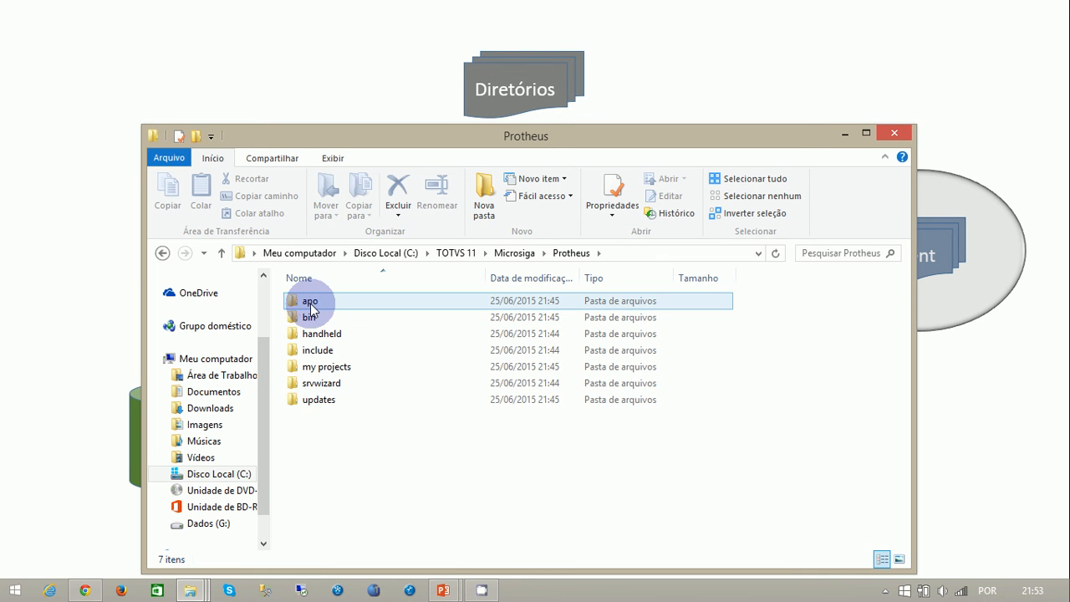
double_click(310, 303)
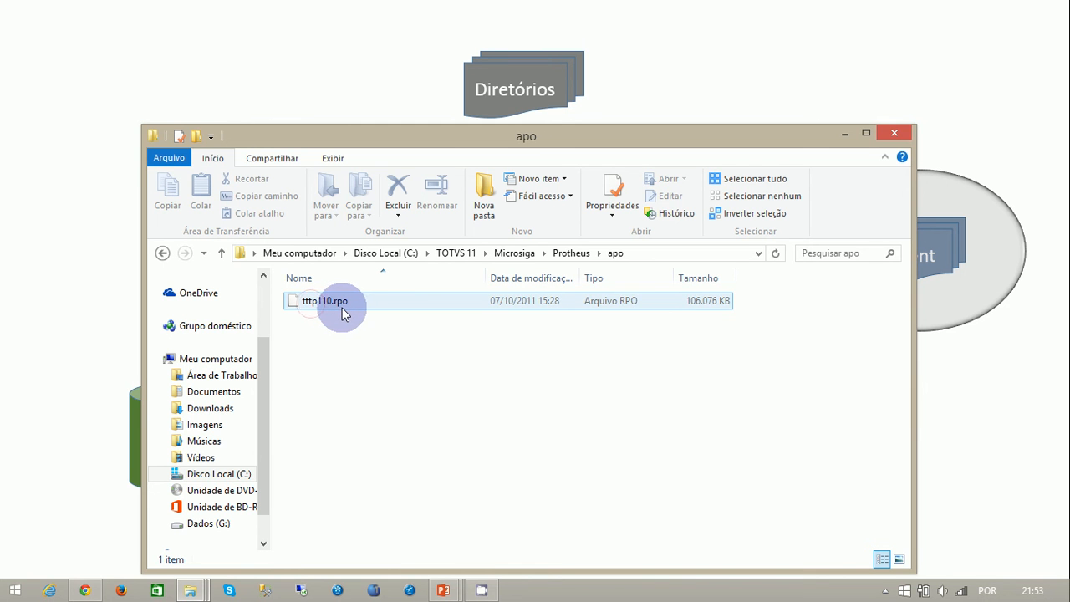
- Compare the tttp110.rpo file with the RPO block on the slide, and return to the Protheus folder
drag(469, 135, 645, 284)
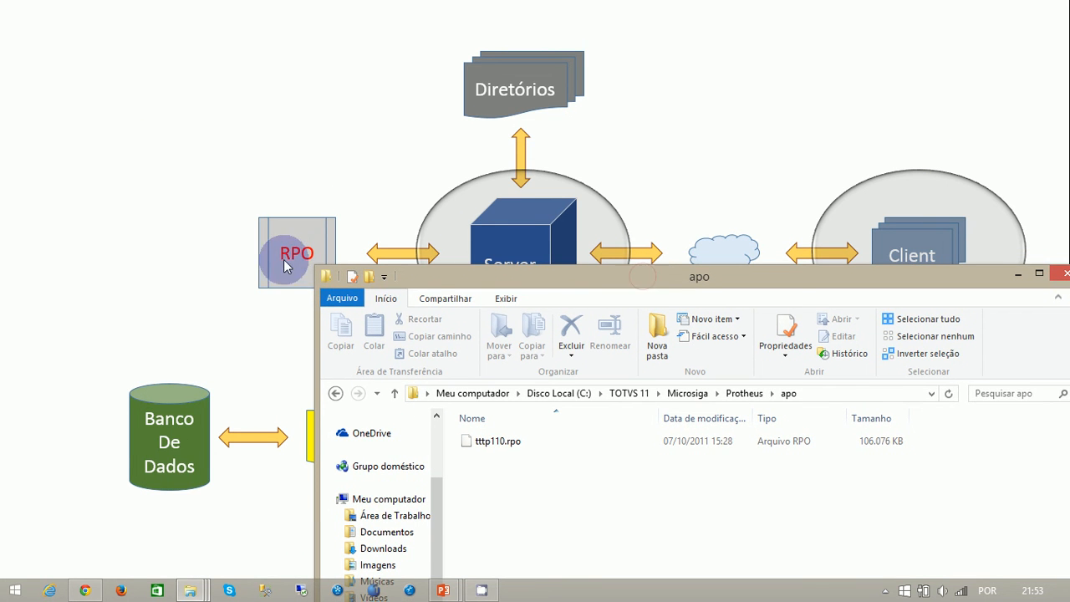
click(492, 447)
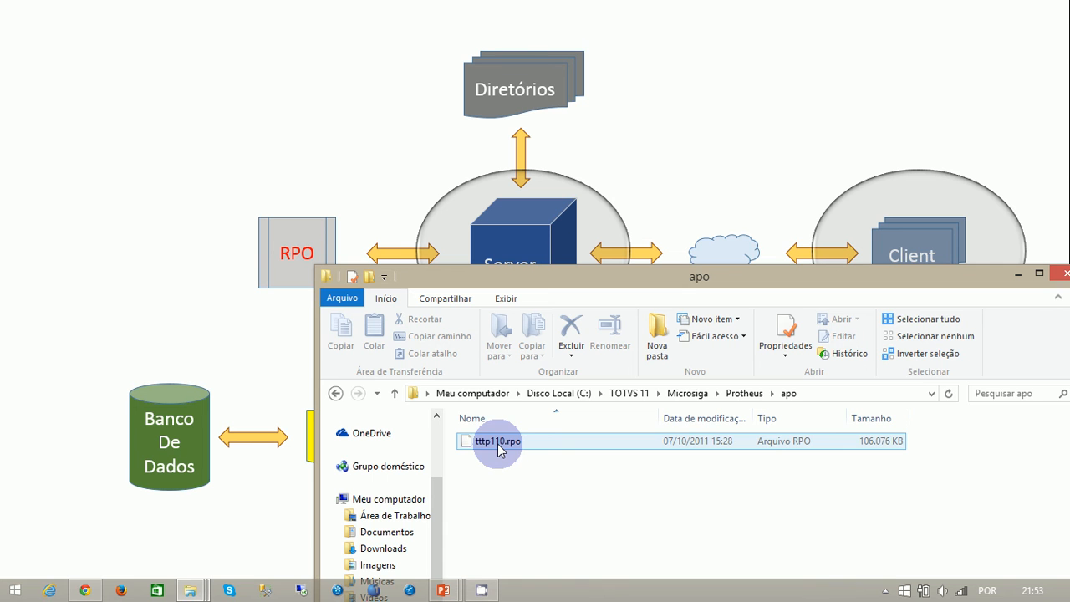
click(493, 465)
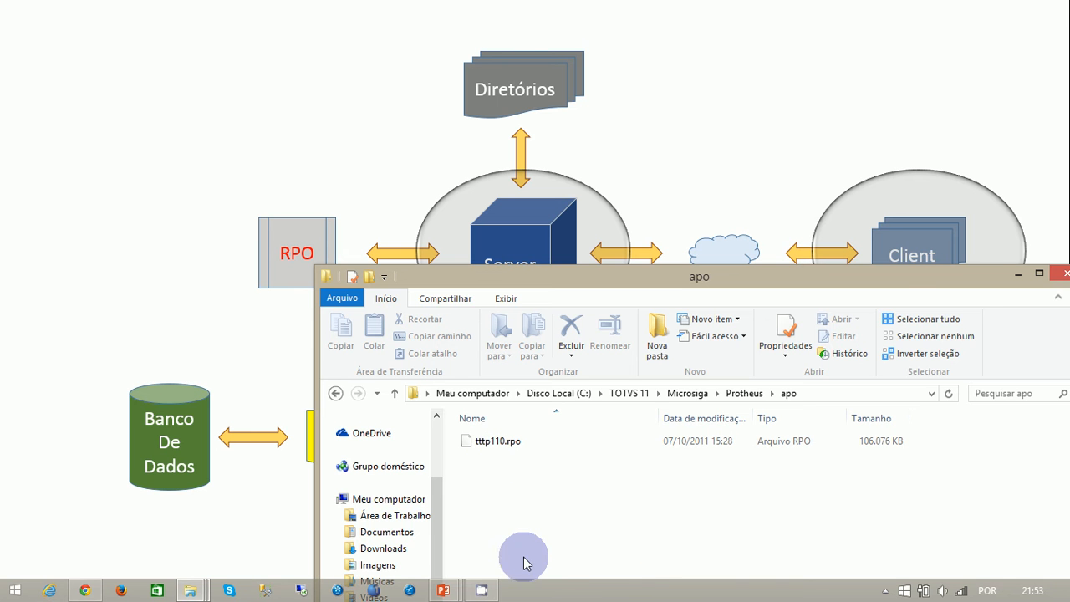
drag(865, 281, 689, 132)
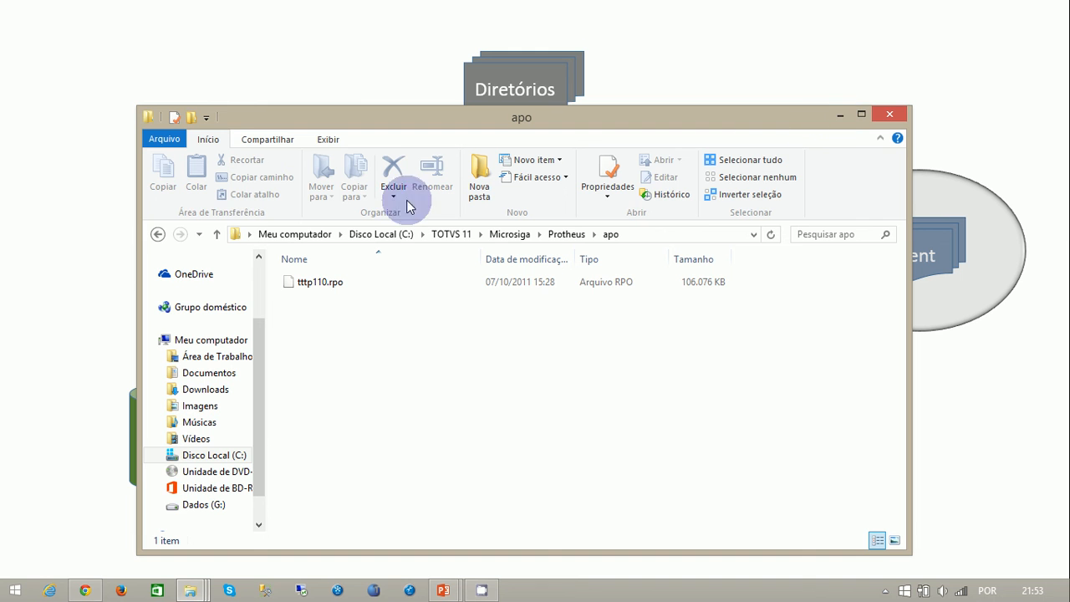
click(215, 234)
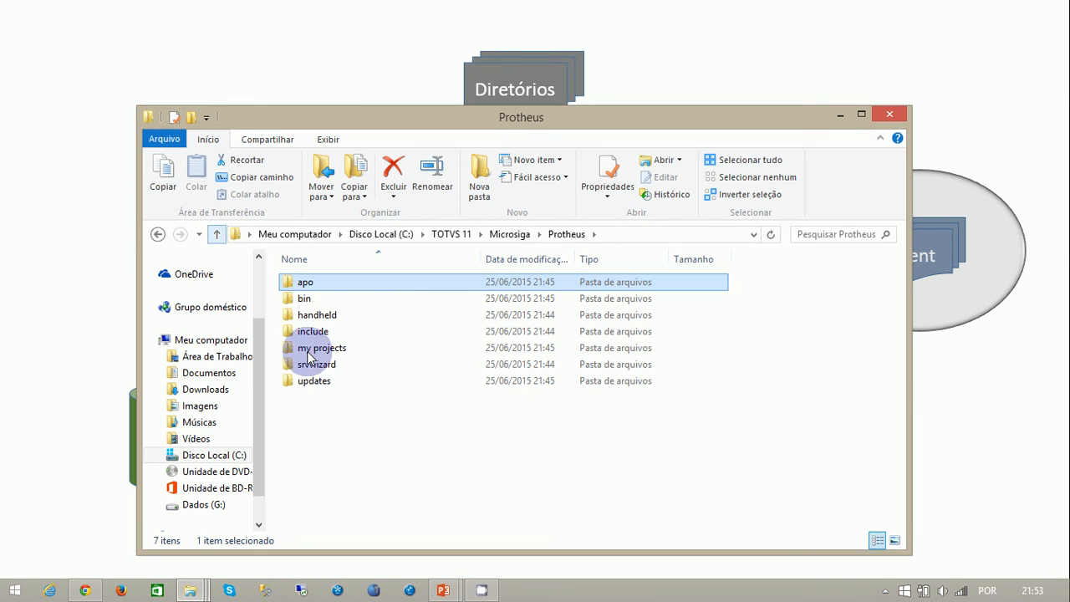
- Open the bin folder inside Protheus and point out its appserver and smartclient subfolders
double_click(303, 298)
click(335, 287)
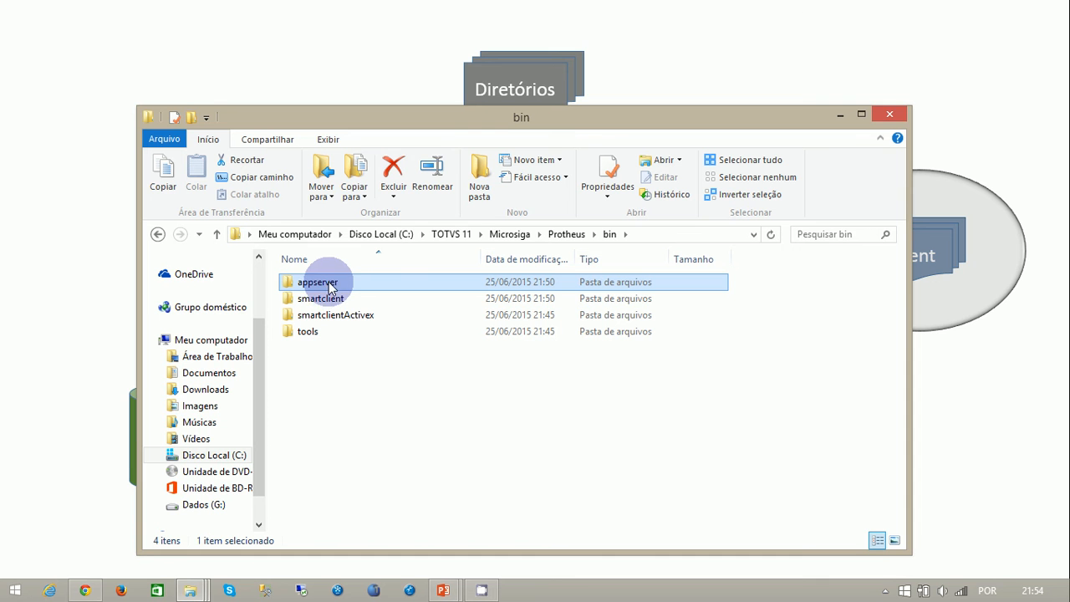
click(342, 299)
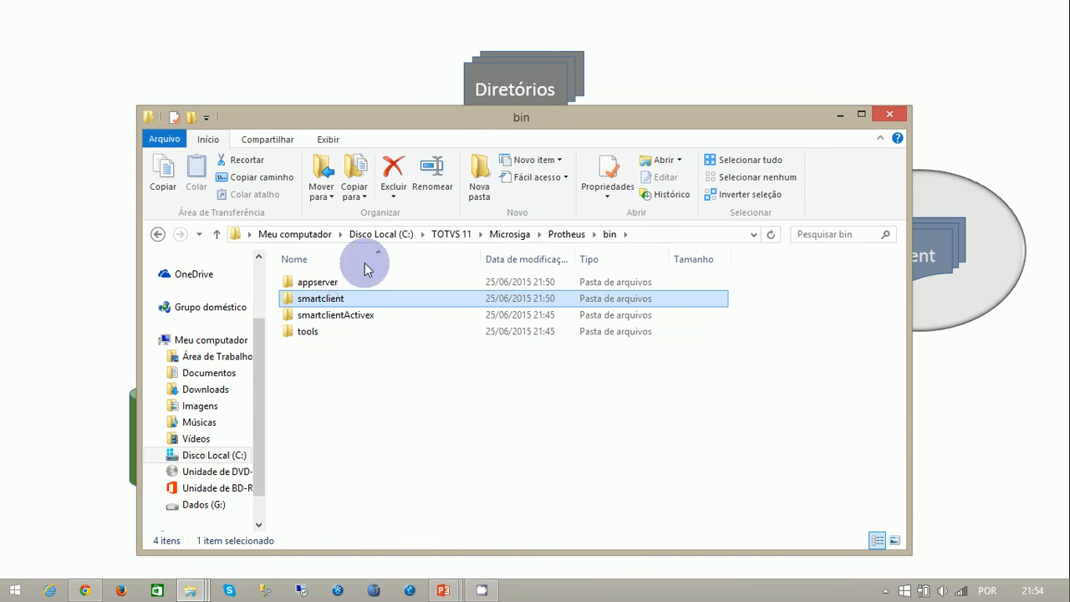
drag(494, 132, 532, 88)
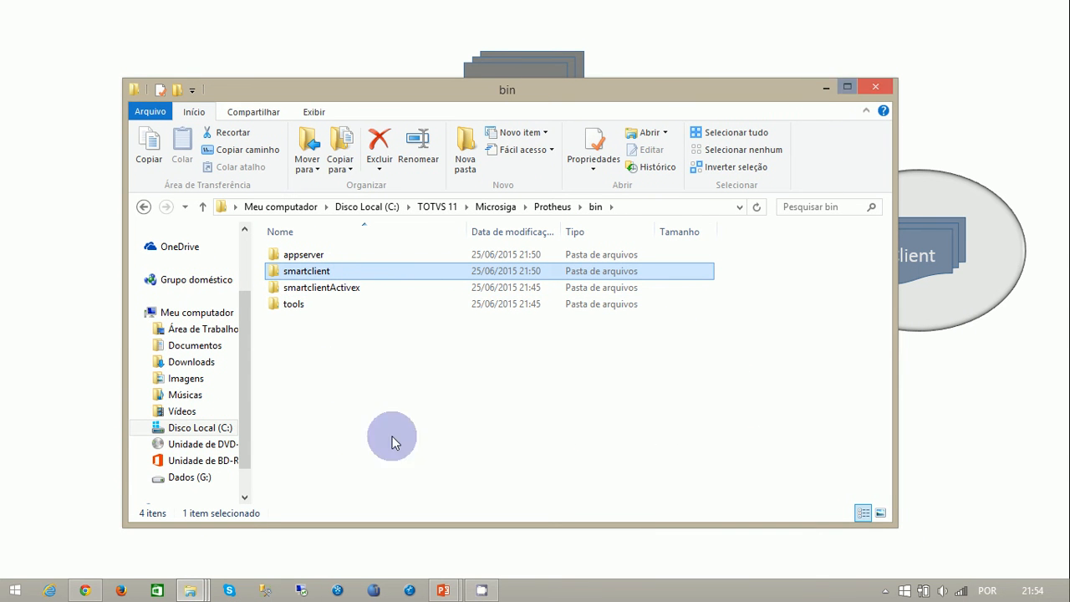
- Browse the Dados (G:) drive and open its Software folder
click(192, 478)
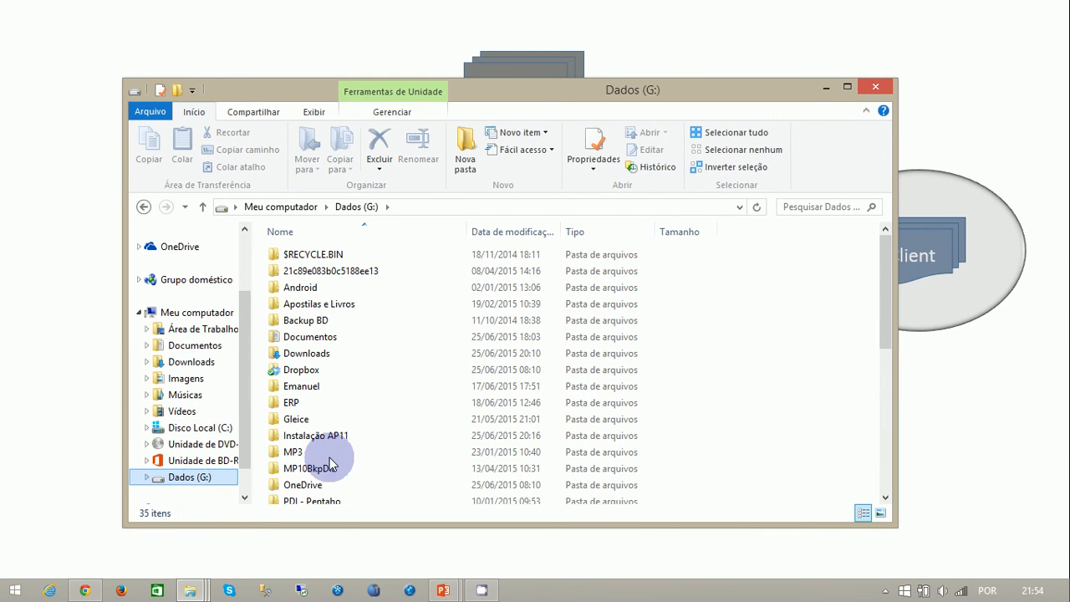
click(293, 405)
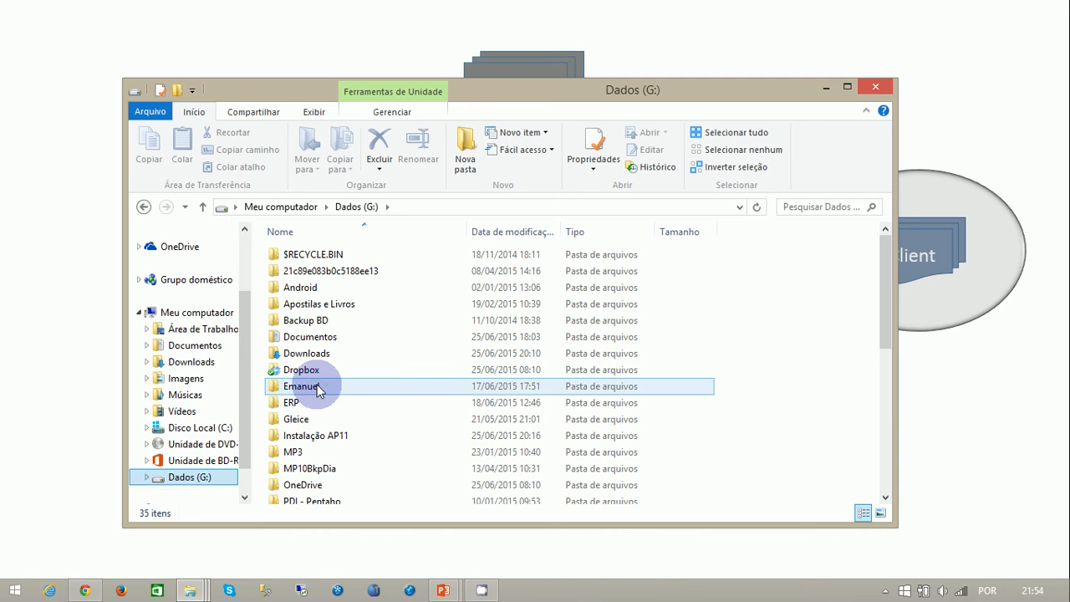
scroll(335, 382, down, 5)
click(373, 429)
scroll(359, 429, down, 2)
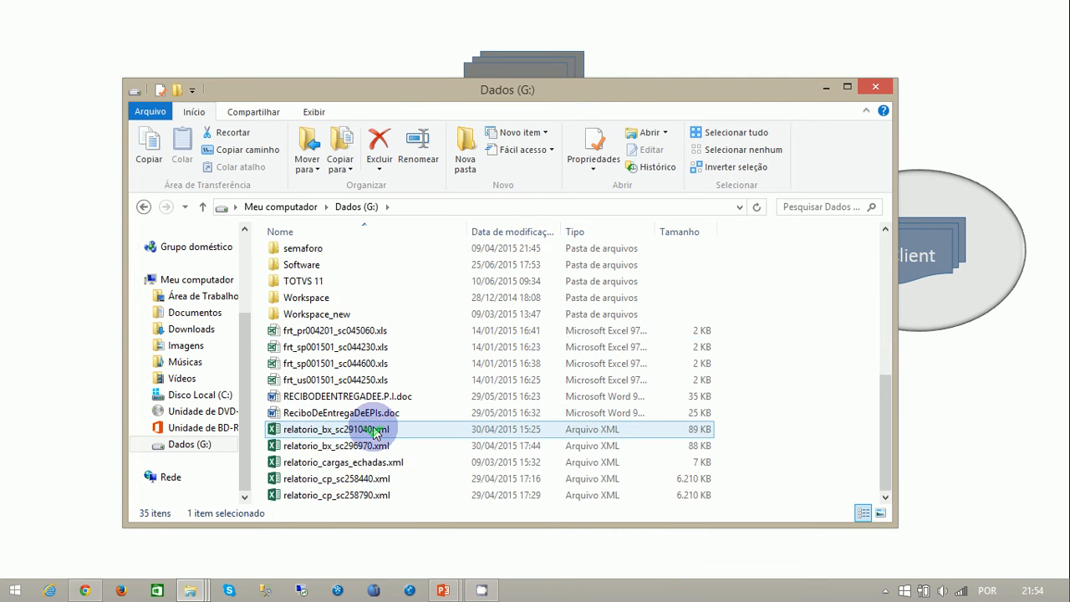
scroll(363, 430, up, 2)
click(304, 362)
click(305, 351)
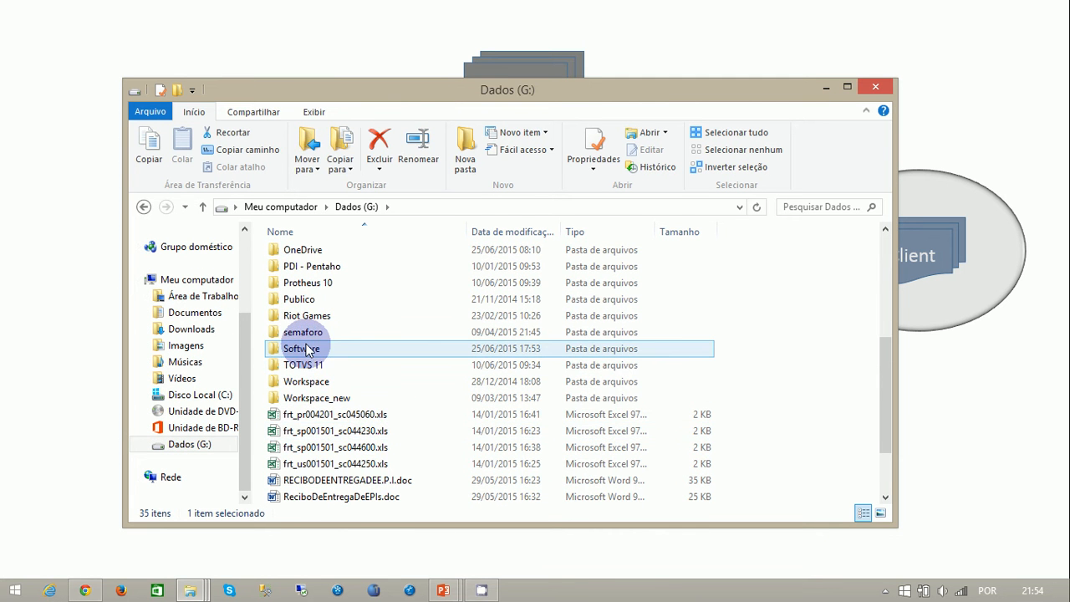
double_click(305, 351)
- Open the Banco de Dados folder and look through its database tools for a SQL Server installer
click(338, 289)
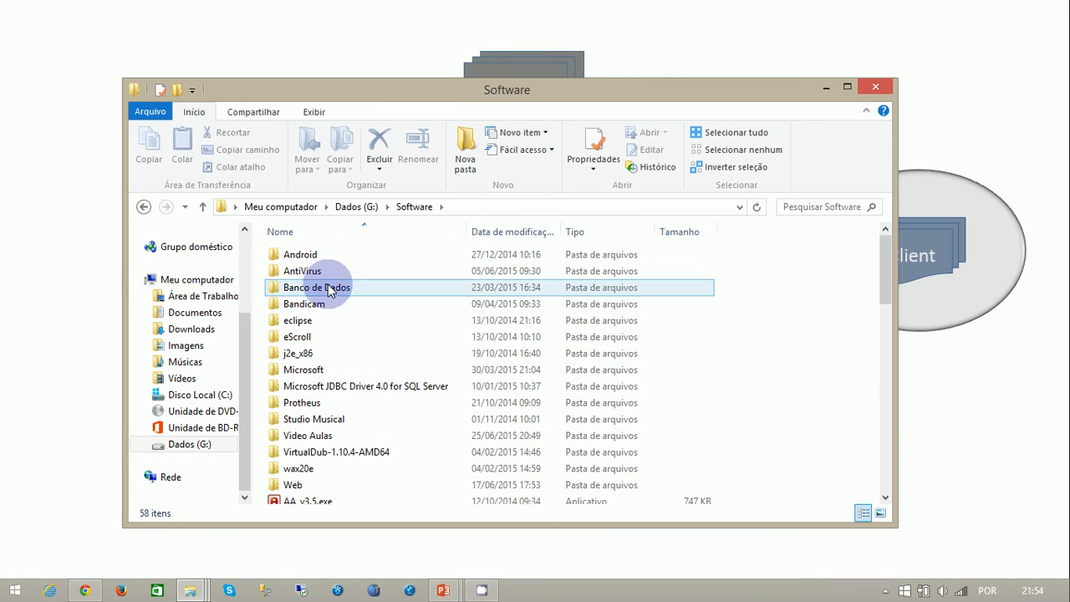
double_click(339, 288)
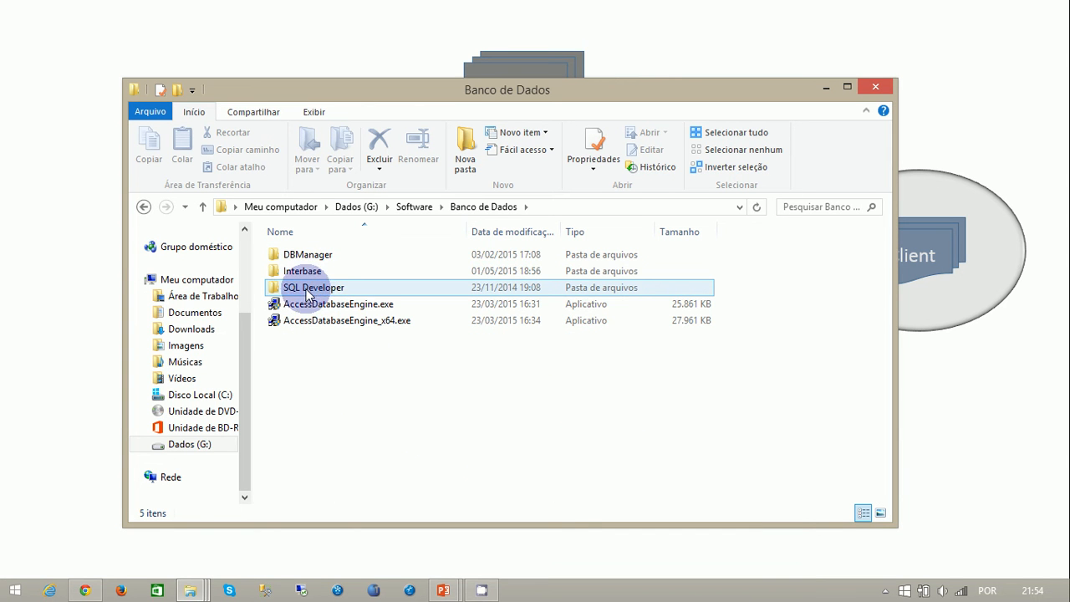
click(306, 271)
click(331, 257)
click(318, 286)
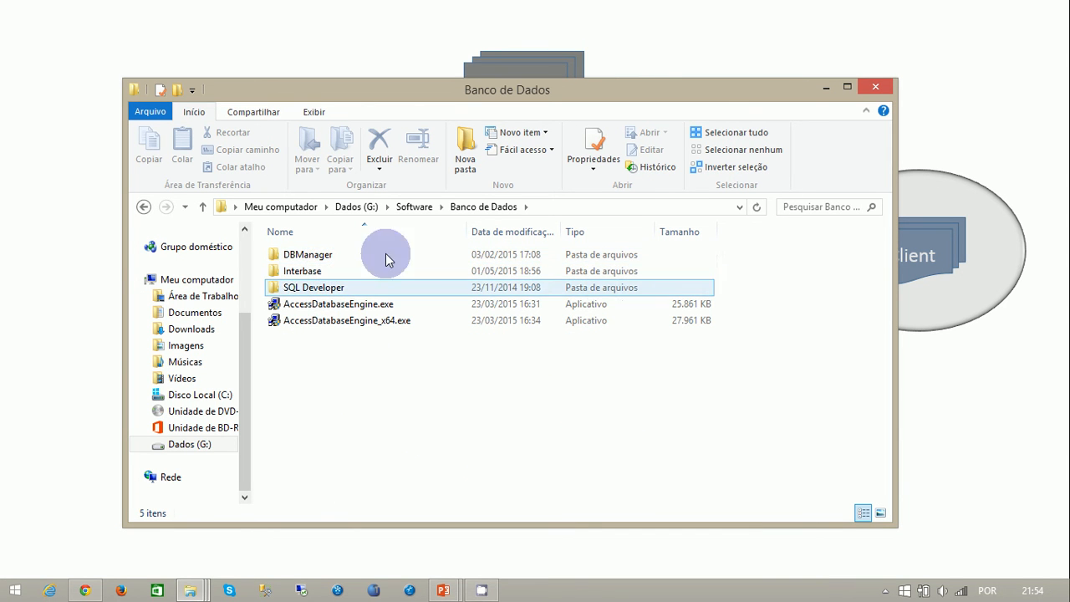
- Go back to Software, open Microsoft\SQLSERVER 2012 and launch the SQLEXPRADV_2012_x64_PTB.exe installer
click(414, 206)
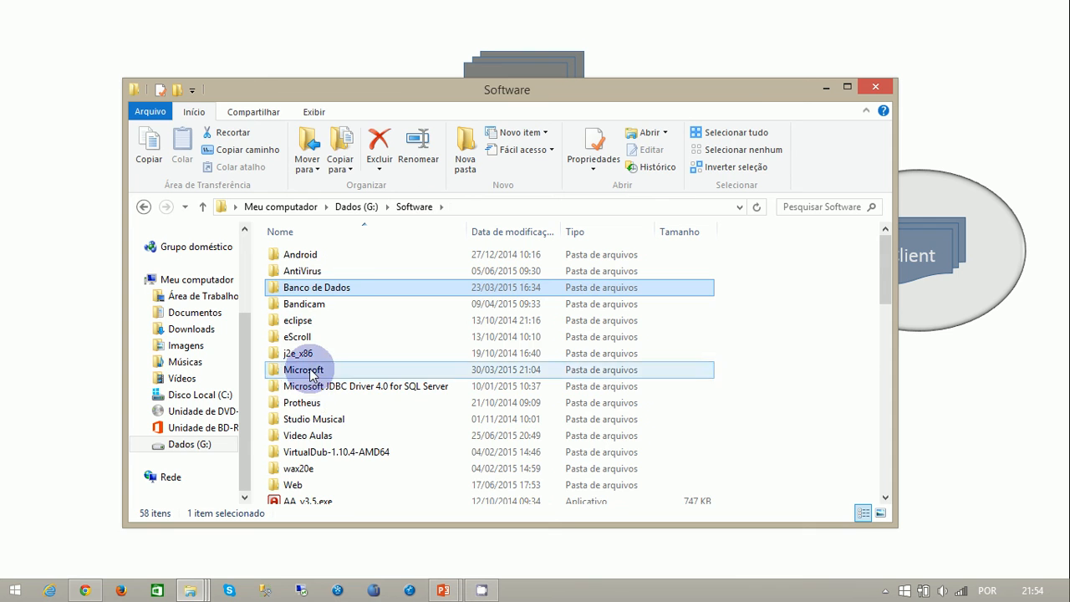
double_click(303, 369)
double_click(333, 254)
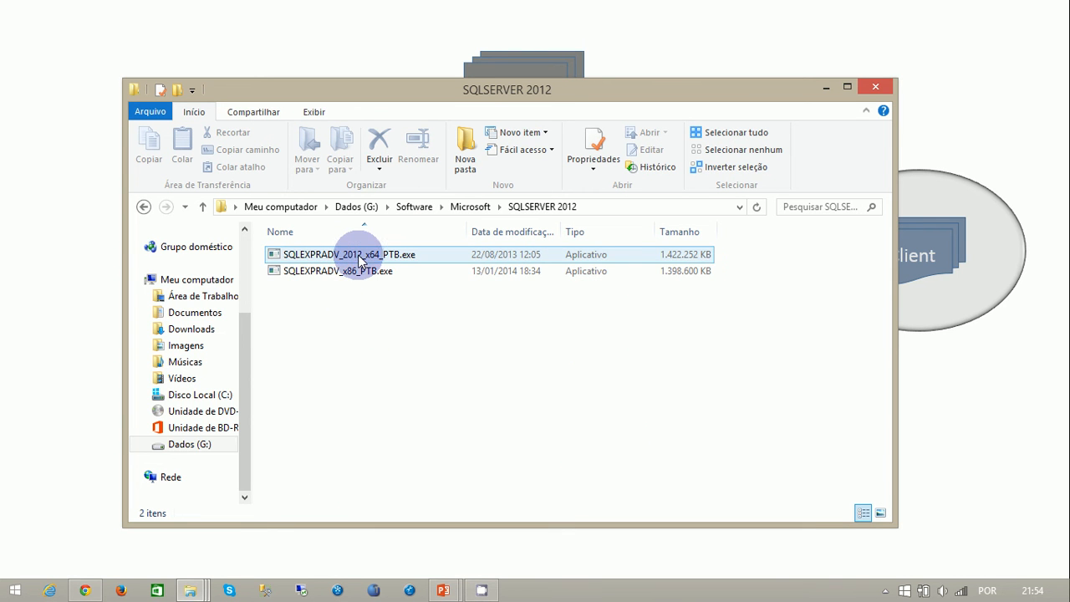
double_click(361, 254)
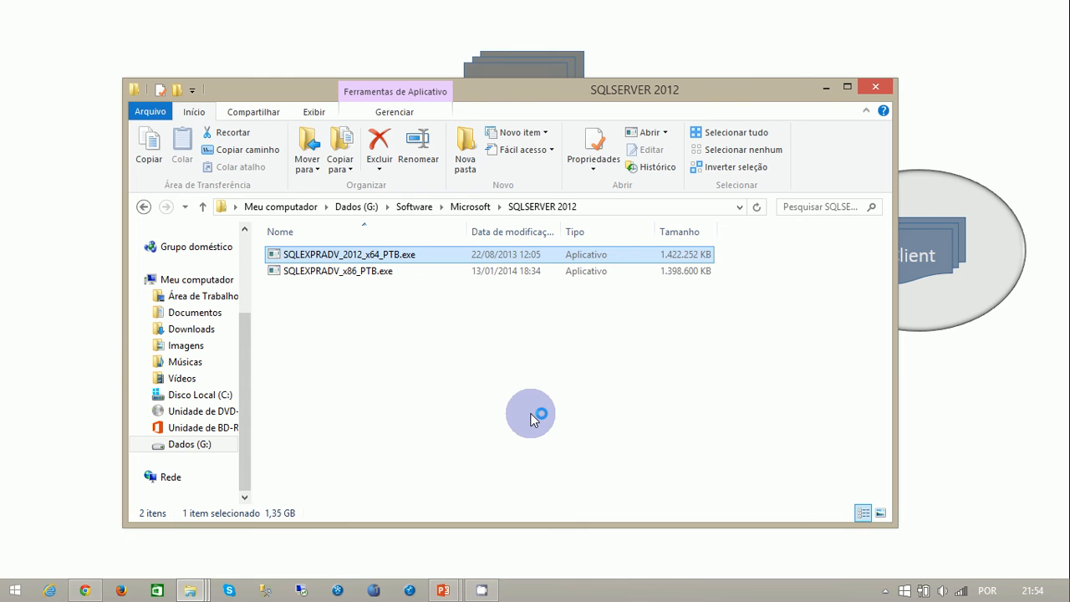
- Switch to Chrome and search Google in a new tab for "intalando o protheus com sql server"
click(85, 588)
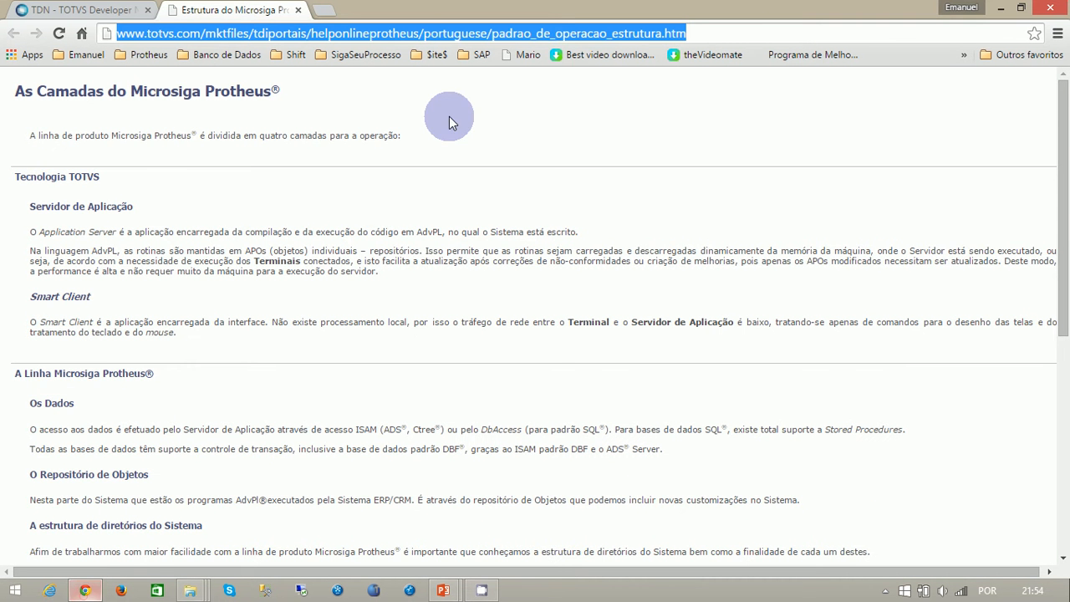
click(318, 10)
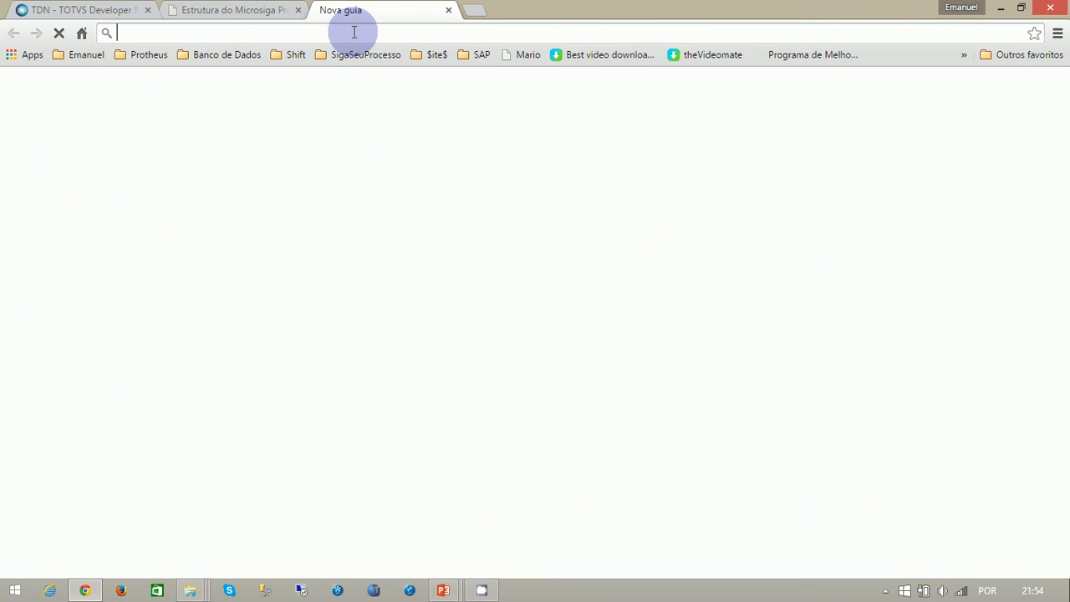
text(intalando )
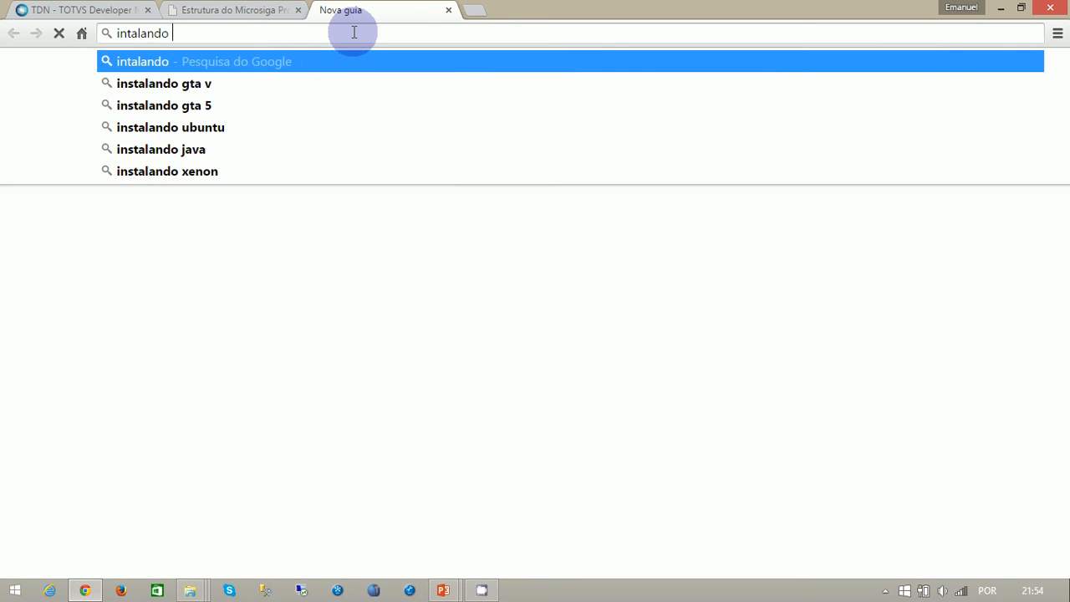
text(o protheus )
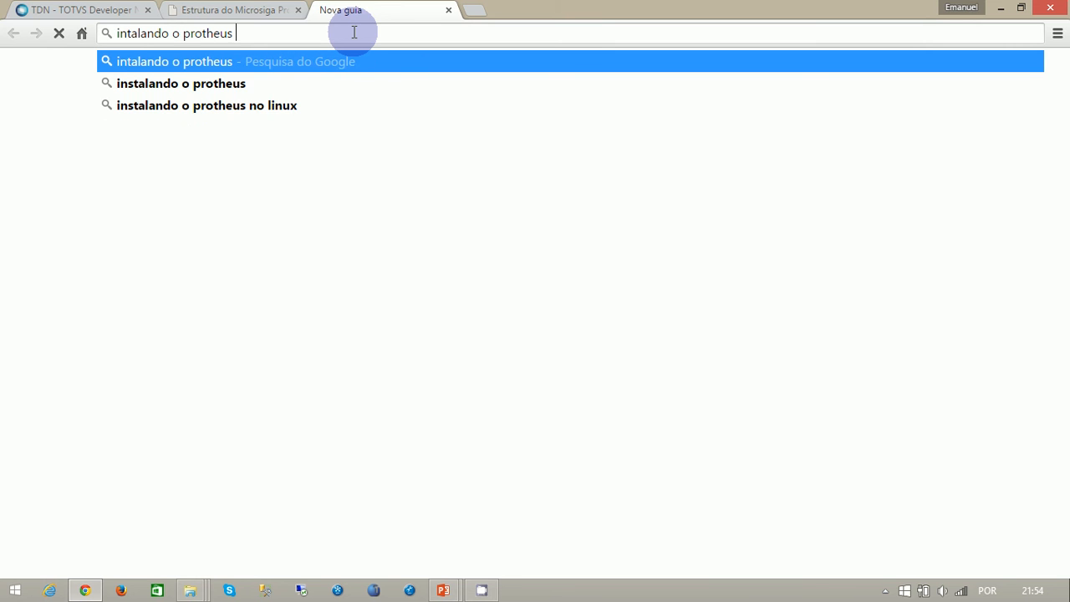
text(com s)
text(ql server)
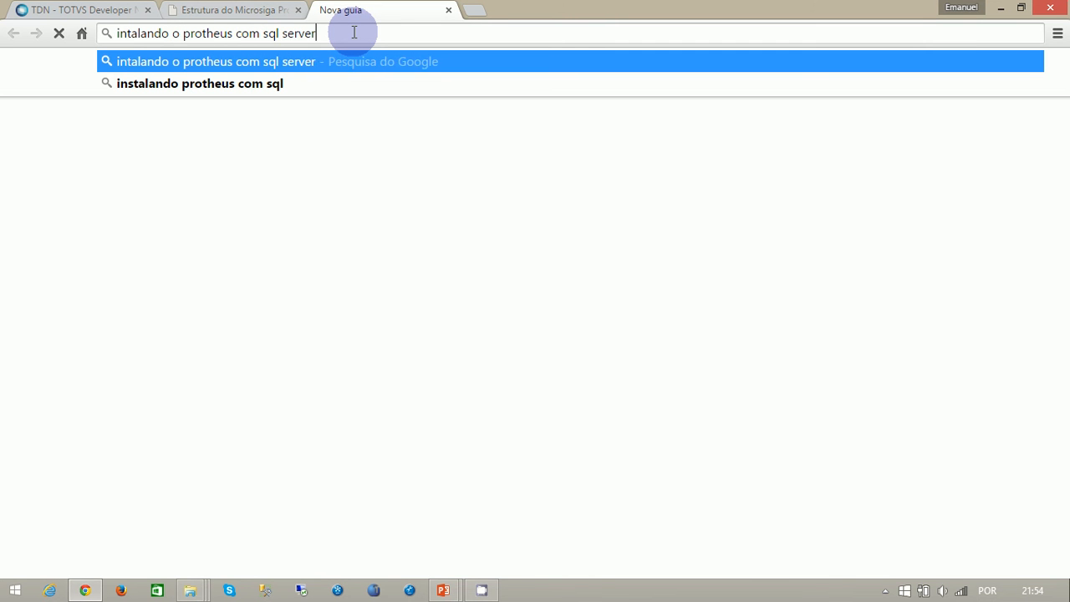
key(Return)
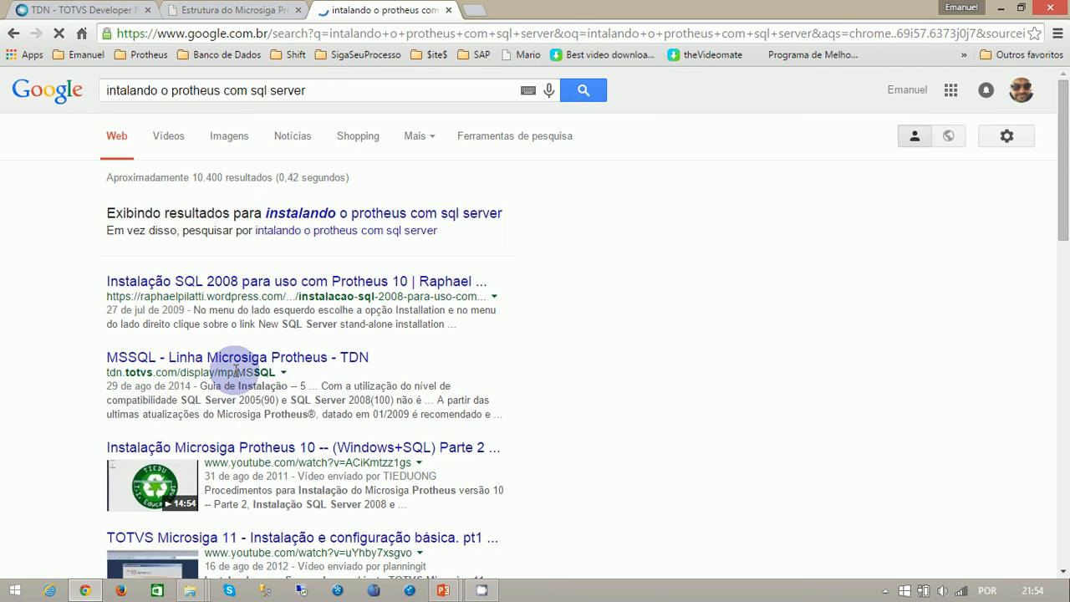
- Open the result "Instalação SQL 2008 para uso com Protheus 10" in a separate tab and bring that tab forward
middle_click(333, 287)
scroll(629, 368, down, 1)
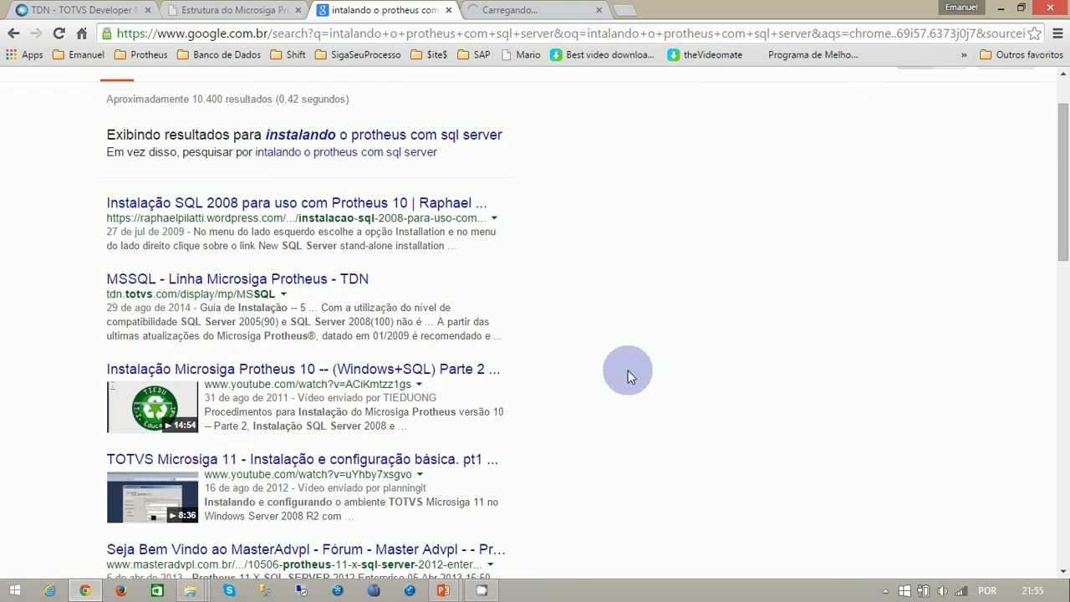
scroll(627, 370, down, 1)
scroll(627, 374, down, 4)
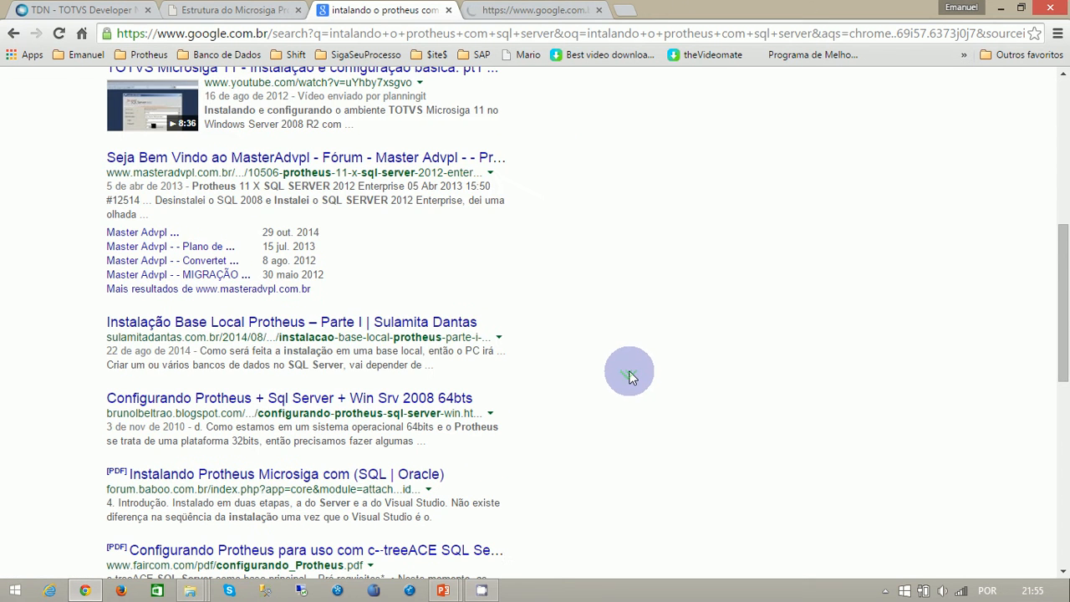
middle_click(628, 375)
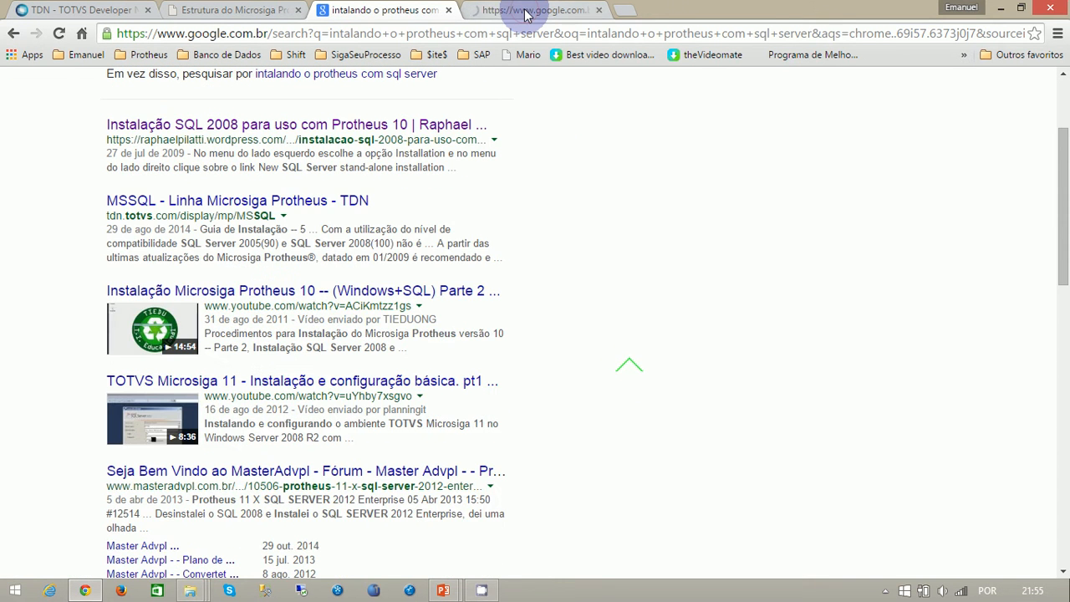
click(530, 10)
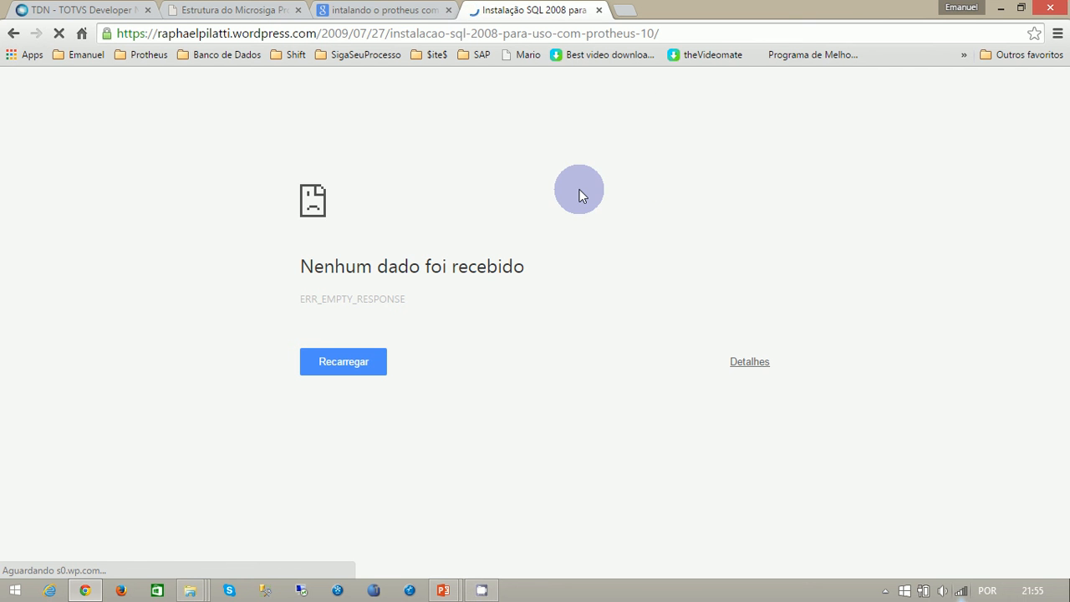
- Review the Google results on installing Protheus with SQL Server, and check the SQLSERVER 2012 folder in File Explorer
click(382, 12)
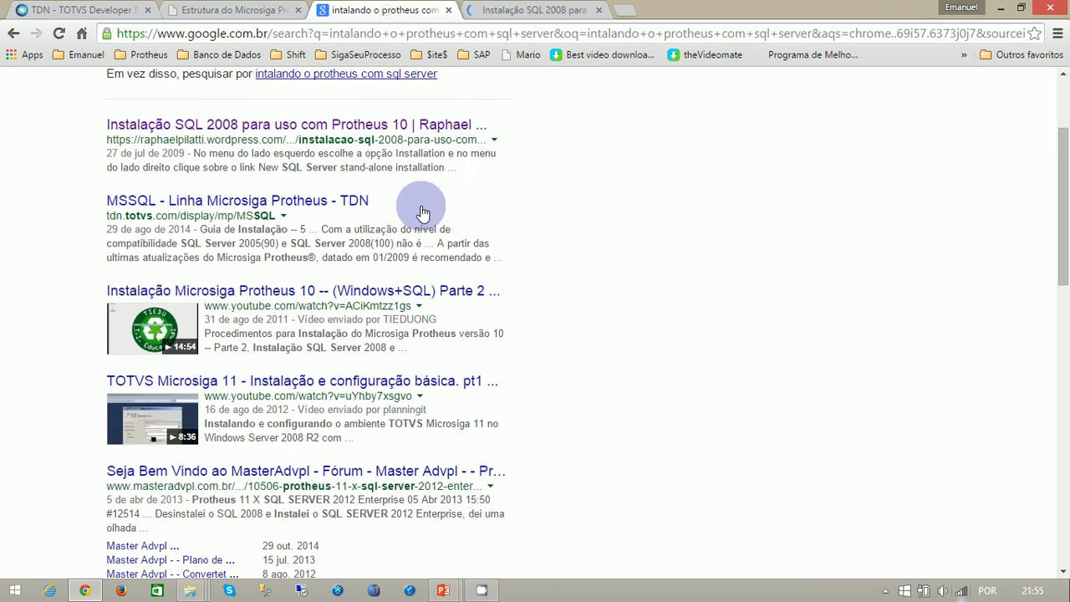
scroll(422, 211, down, 2)
scroll(477, 318, down, 4)
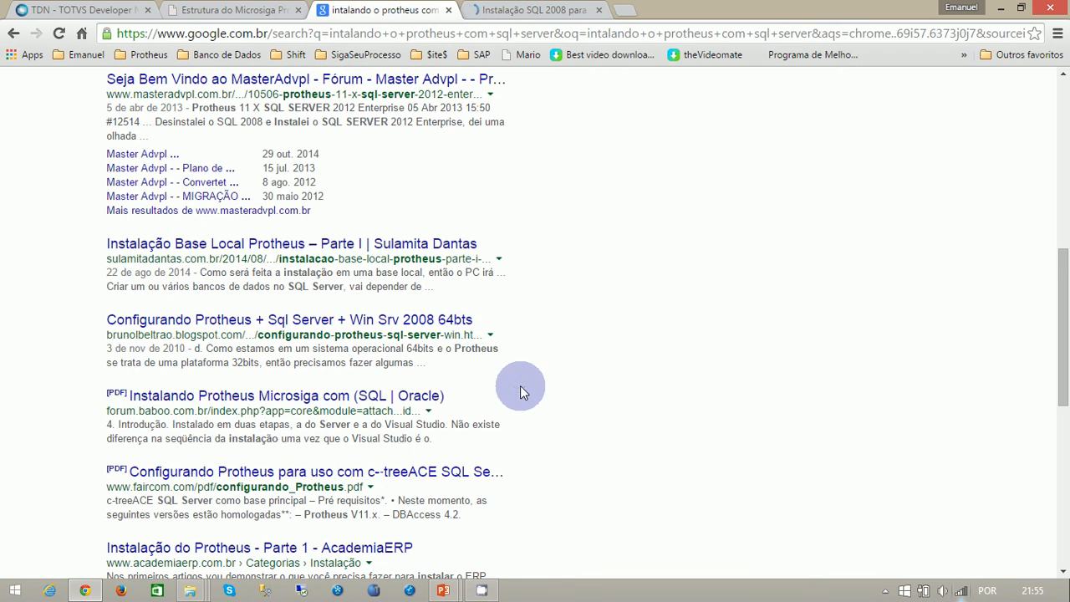
scroll(521, 389, up, 6)
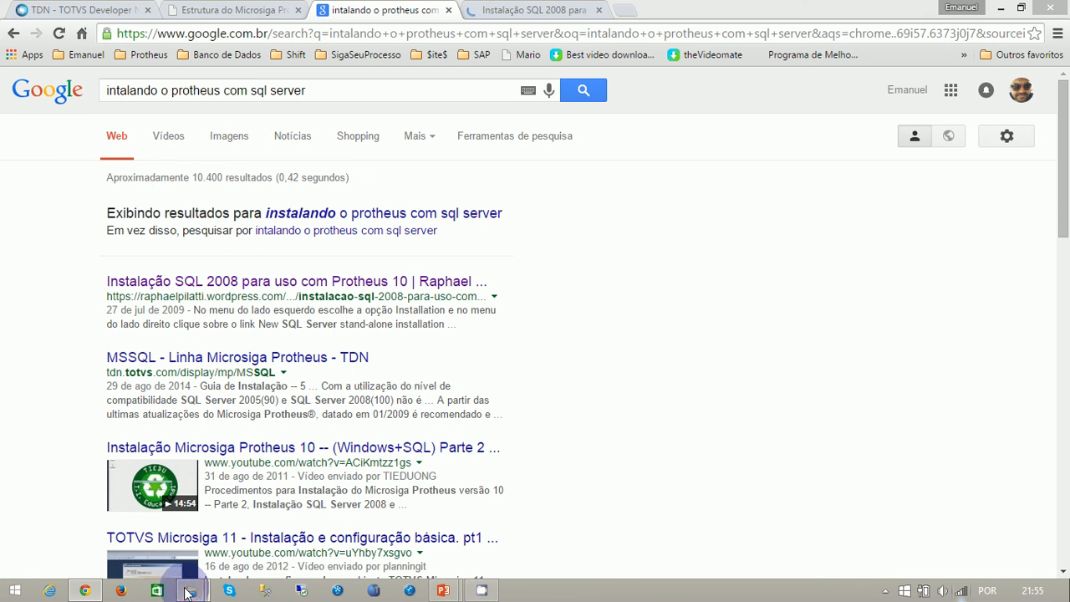
mouse_move(191, 590)
click(734, 503)
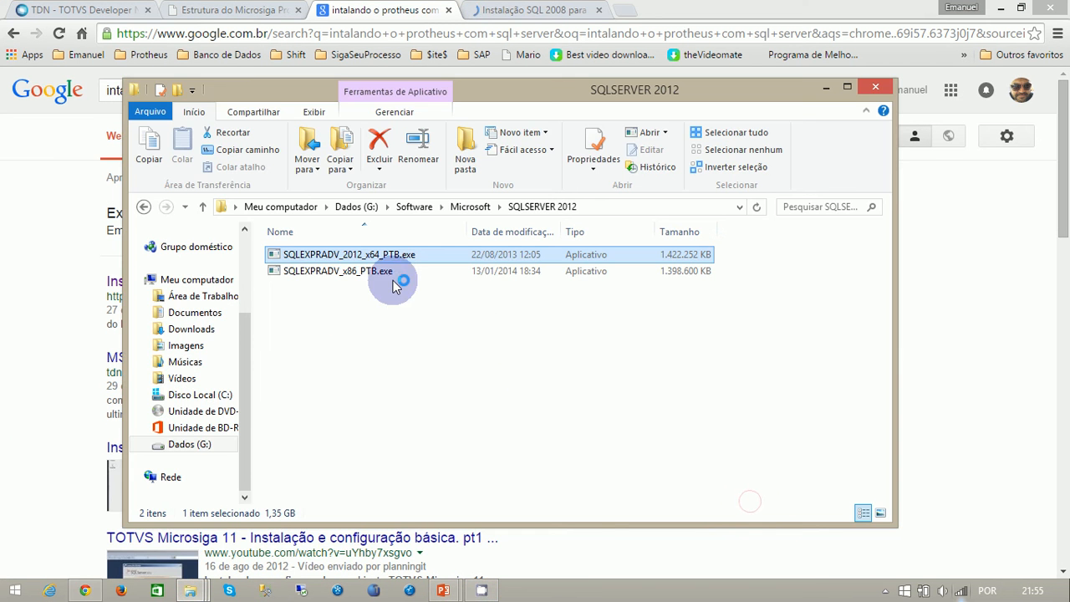
- Return to the SQL 2008 installation tutorial and read through its setup steps down to the server configuration
click(541, 10)
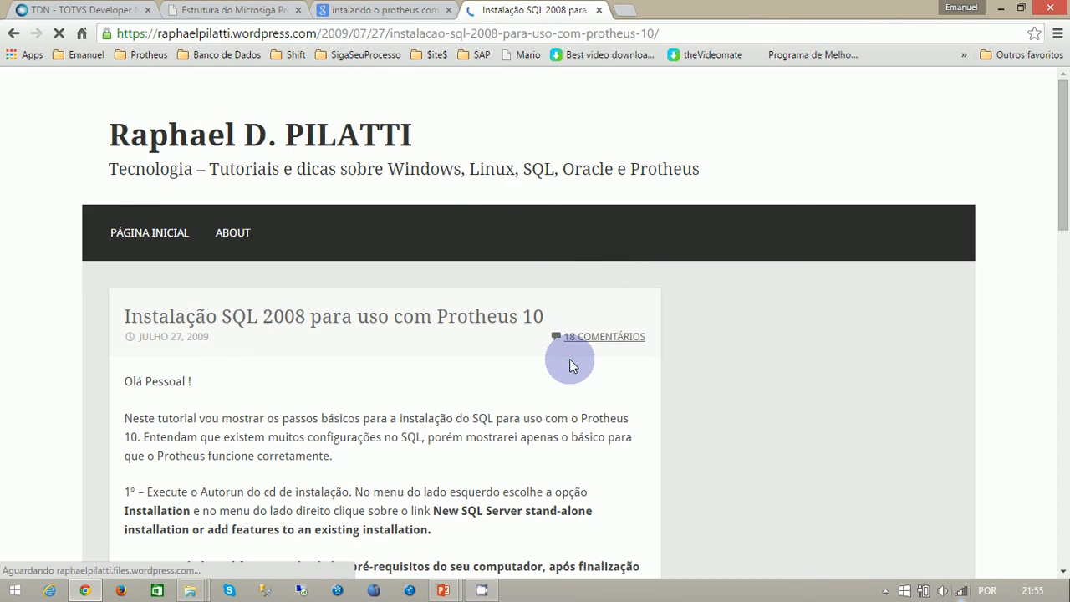
scroll(569, 362, down, 4)
scroll(569, 362, down, 8)
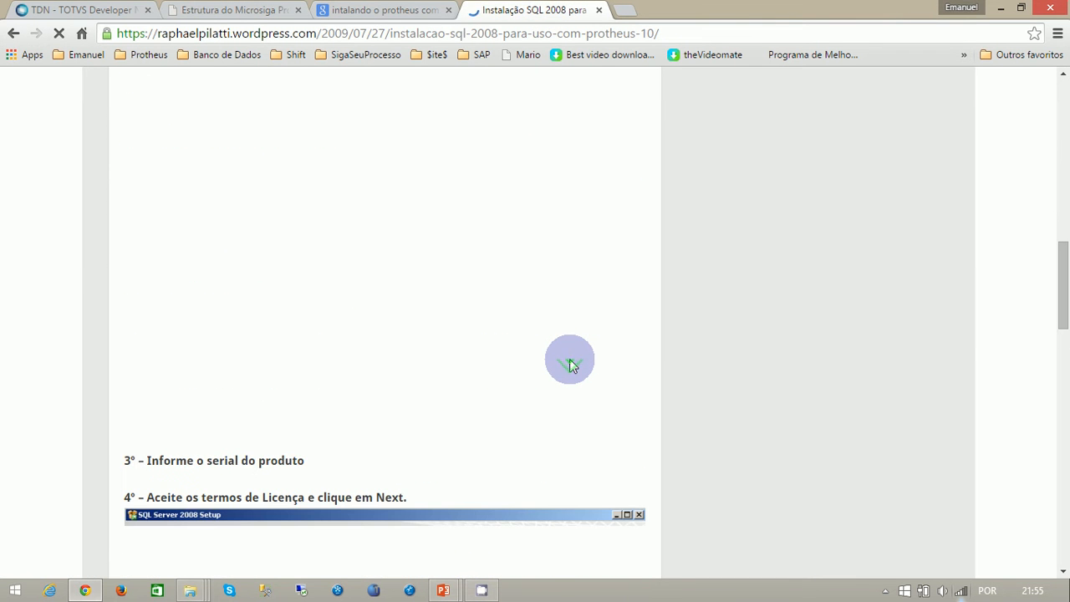
scroll(569, 362, down, 10)
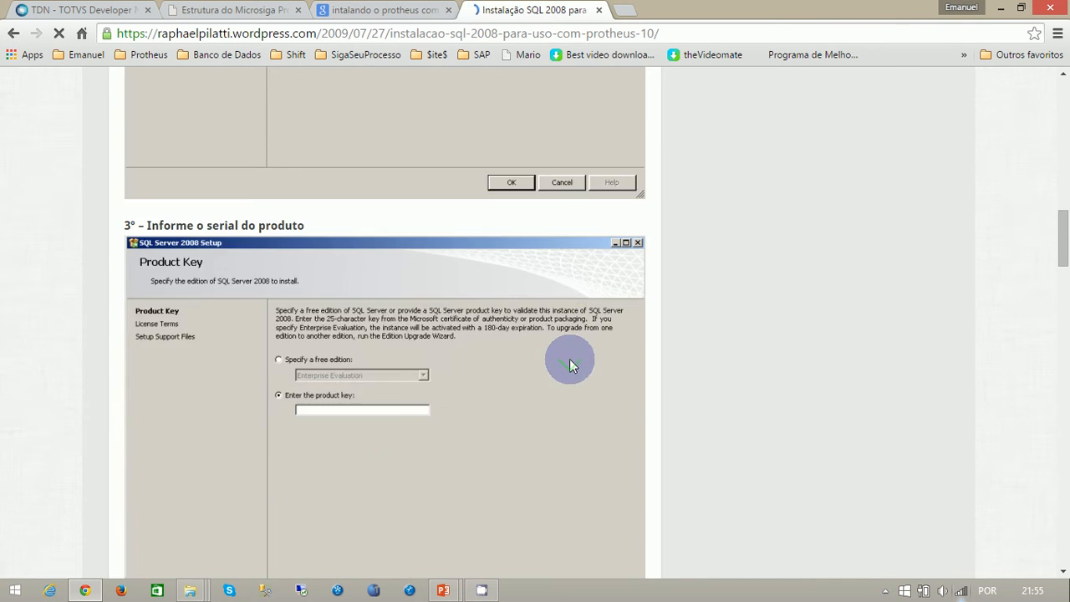
scroll(570, 365, down, 10)
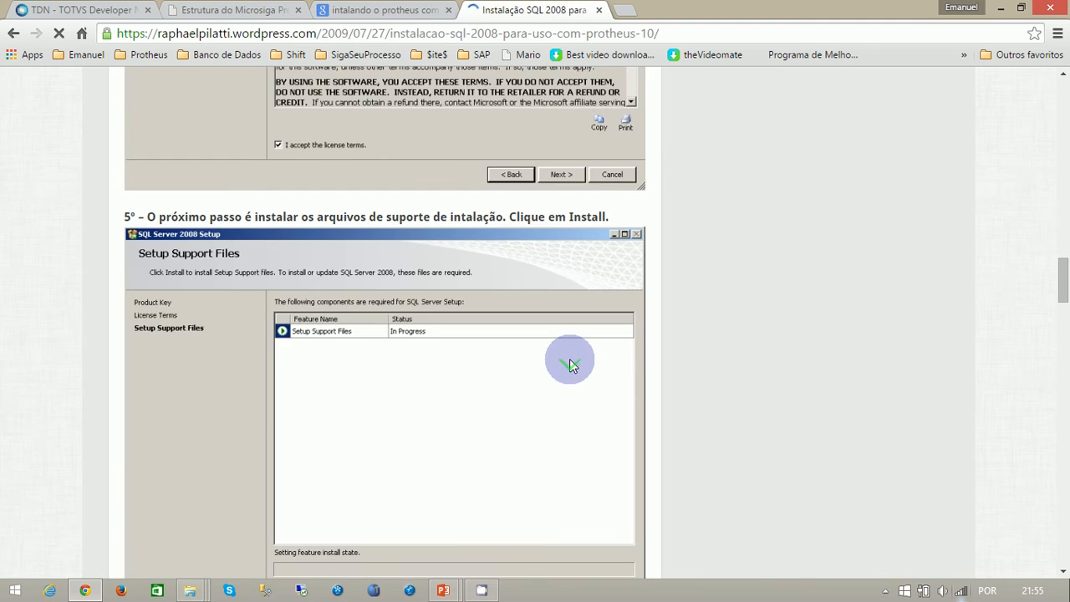
scroll(570, 364, down, 5)
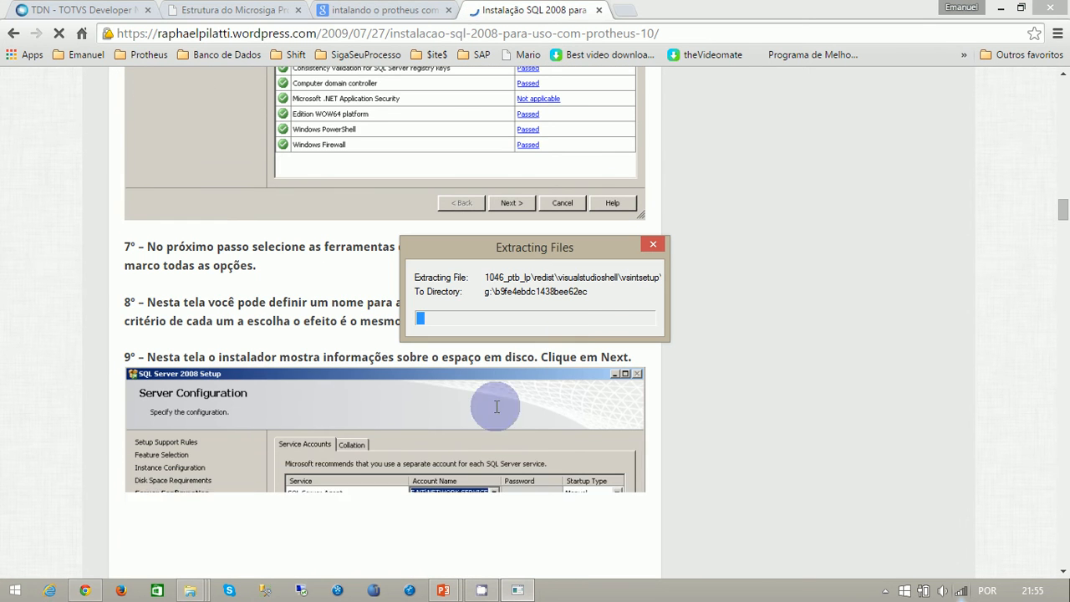
- Cancel the SQL Server installer's file extraction and dismiss the resulting message
click(652, 245)
click(608, 351)
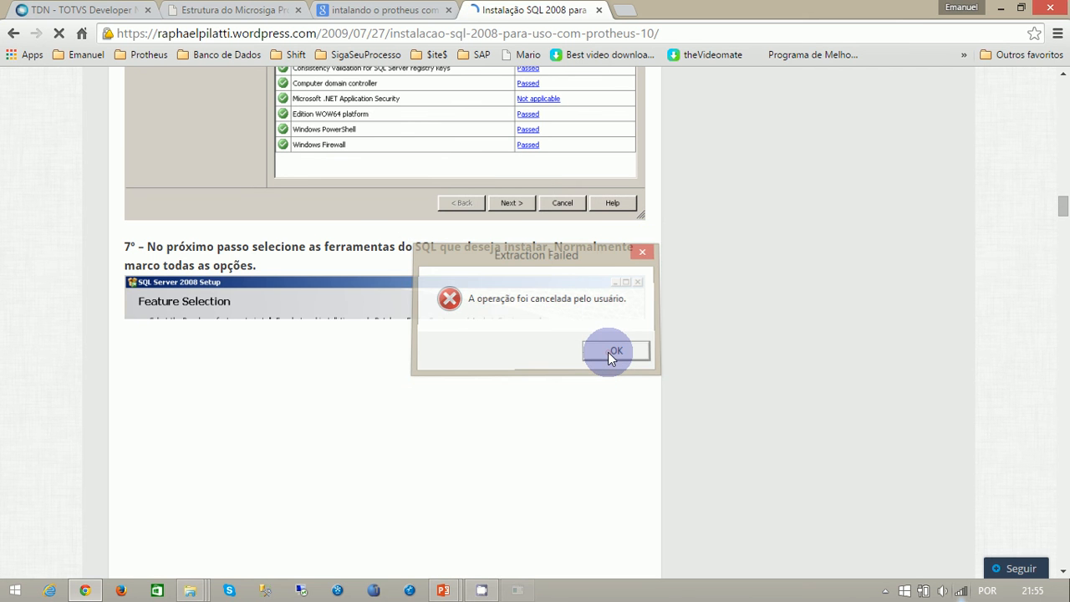
- Examine the tutorial's Setup Support Rules and Feature Selection steps
scroll(535, 354, up, 2)
scroll(312, 336, up, 2)
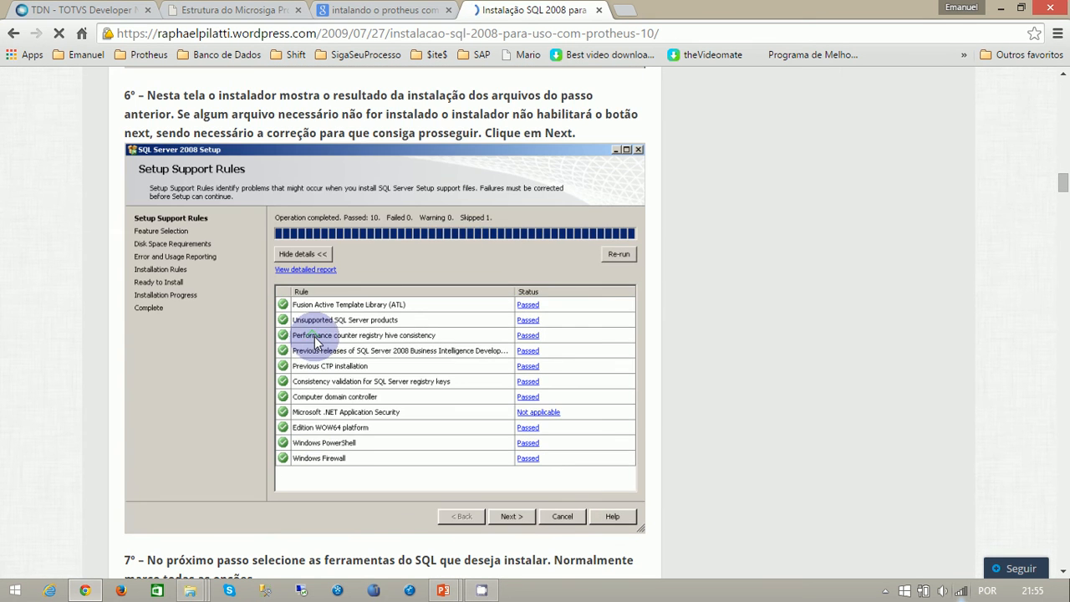
scroll(315, 341, down, 5)
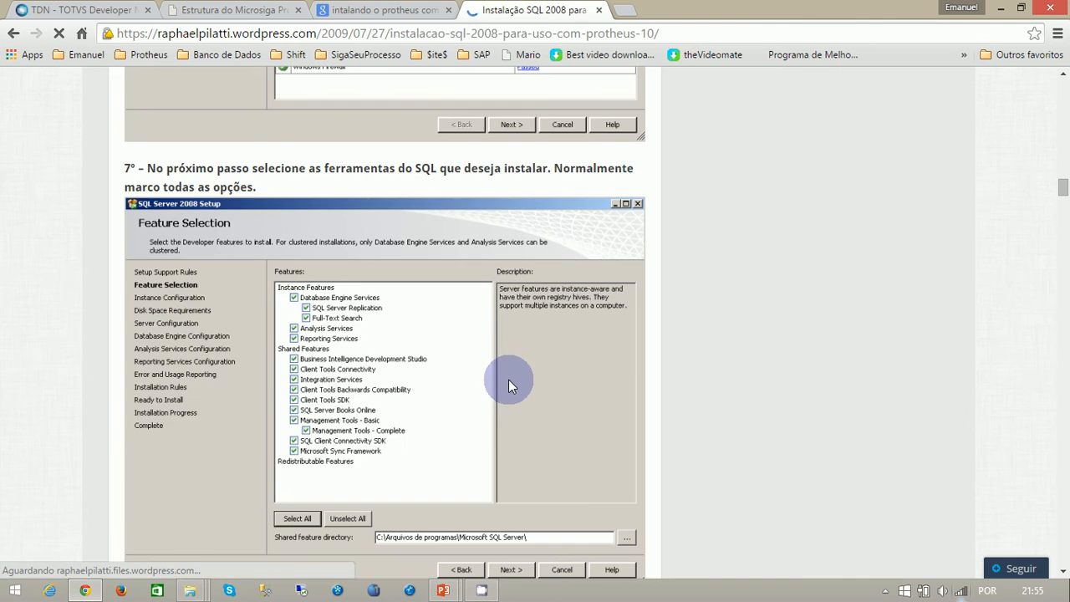
- Read the tutorial's instance, service account and collation steps, down to the Binary collation option in step 12
scroll(508, 380, down, 5)
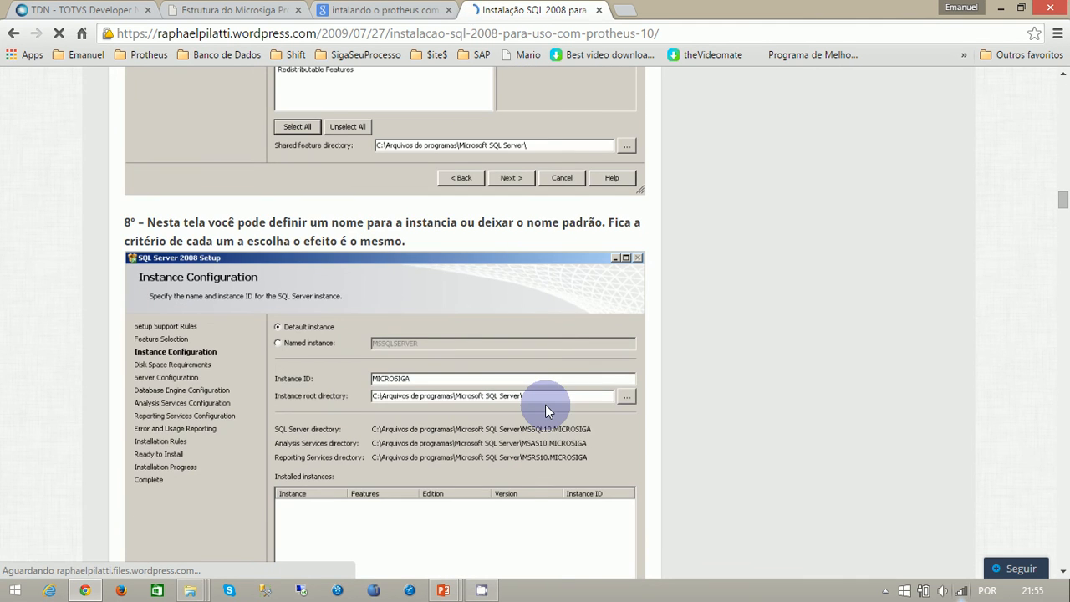
scroll(545, 406, down, 3)
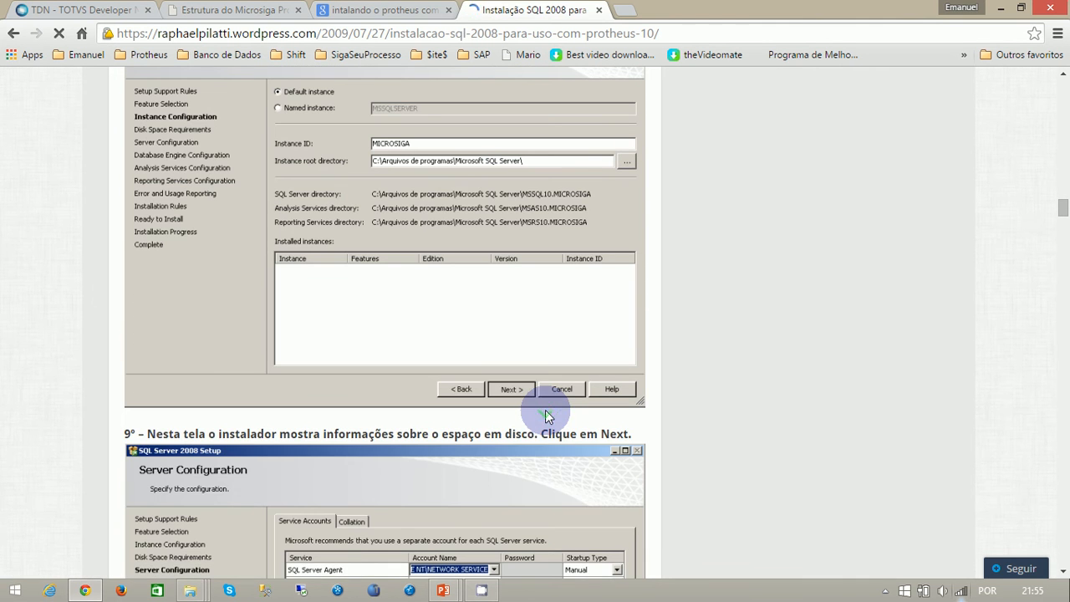
scroll(604, 452, down, 5)
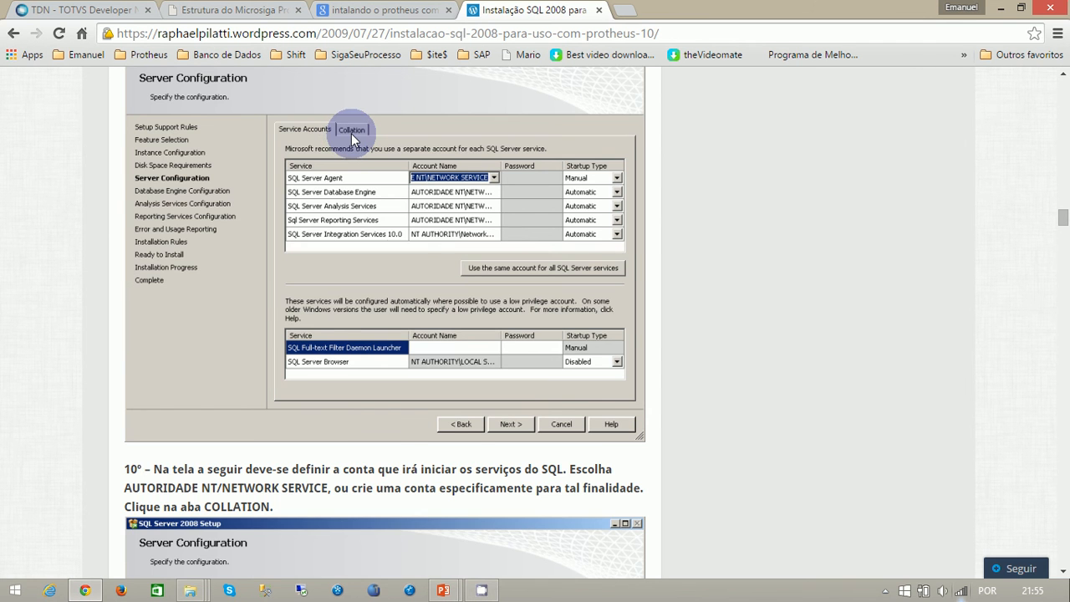
scroll(425, 287, down, 4)
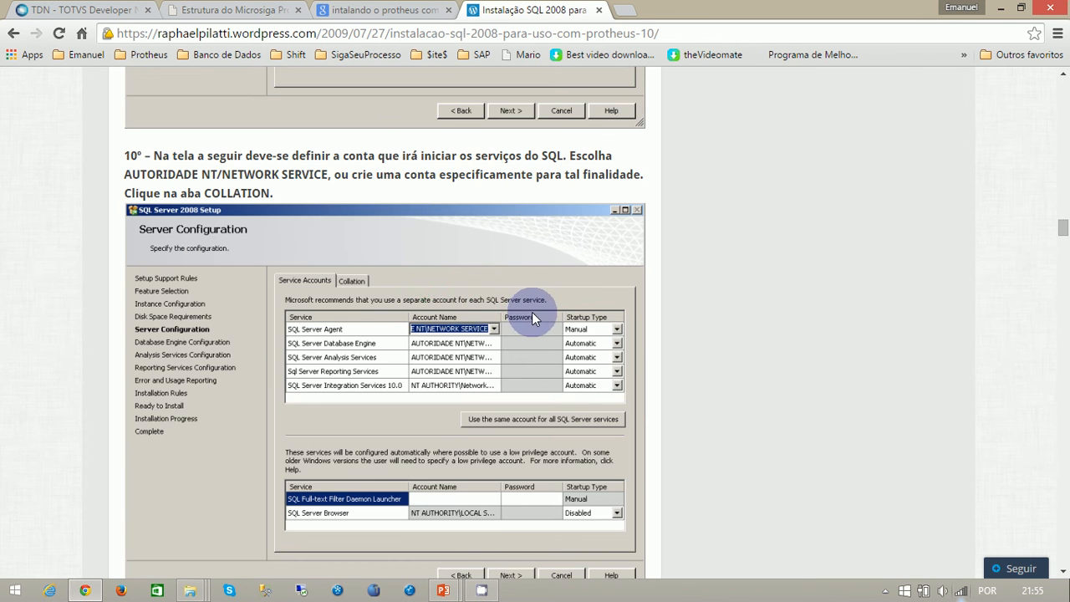
scroll(532, 312, down, 4)
scroll(534, 312, down, 2)
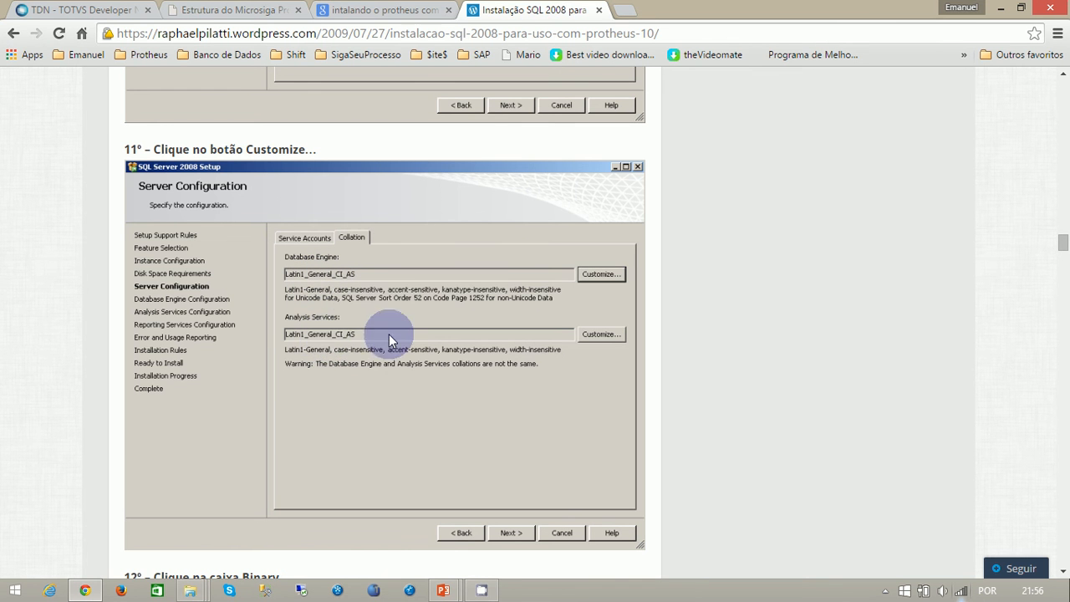
scroll(435, 387, down, 4)
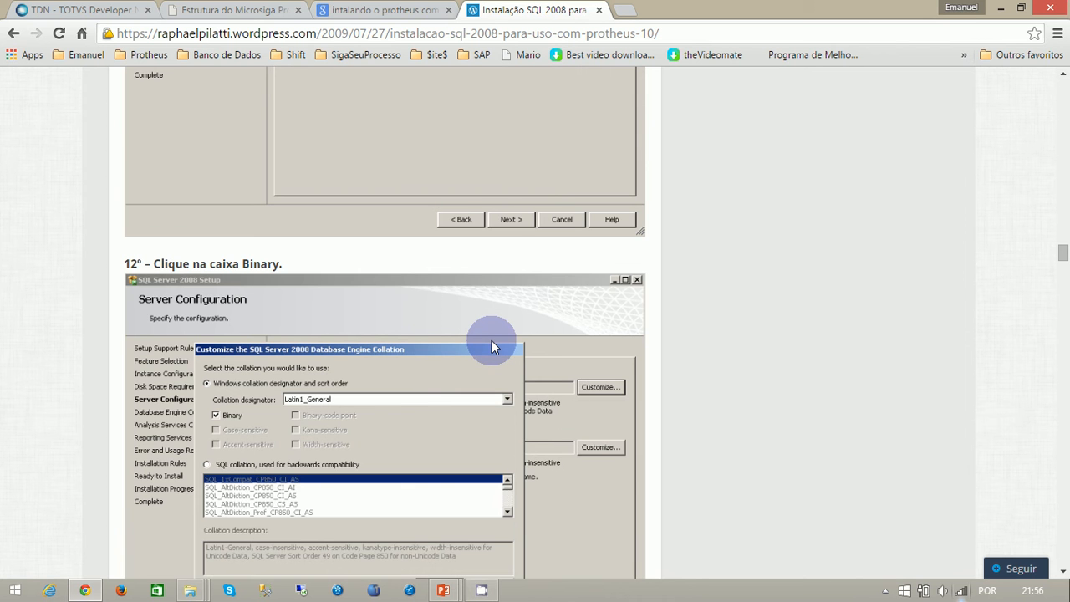
scroll(493, 346, down, 3)
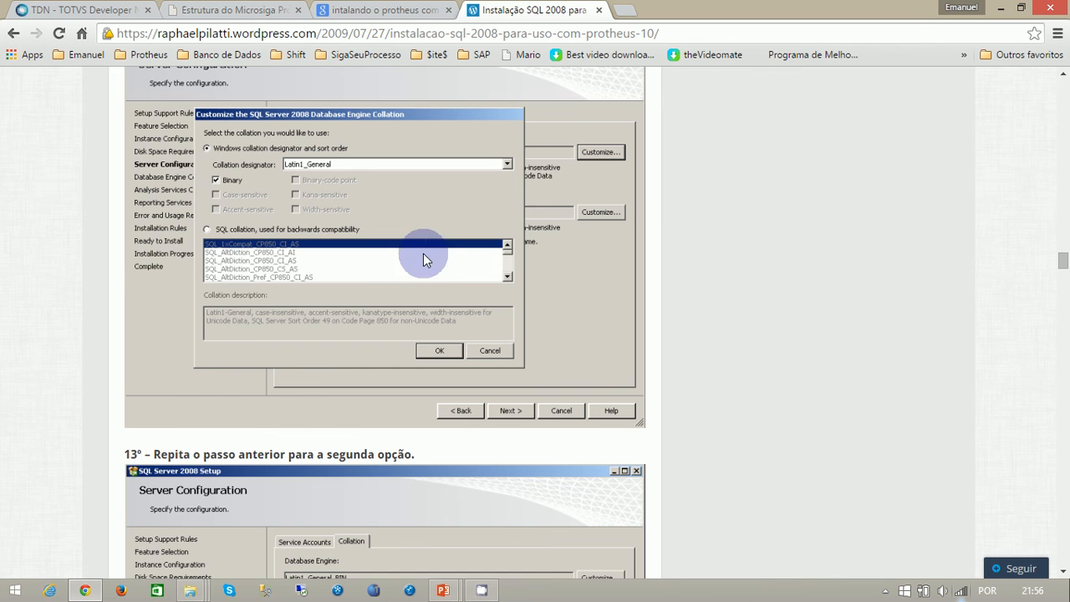
- Go back over tutorial steps 10 and 11, comparing the Server Configuration service accounts with the Collation settings
scroll(423, 254, up, 5)
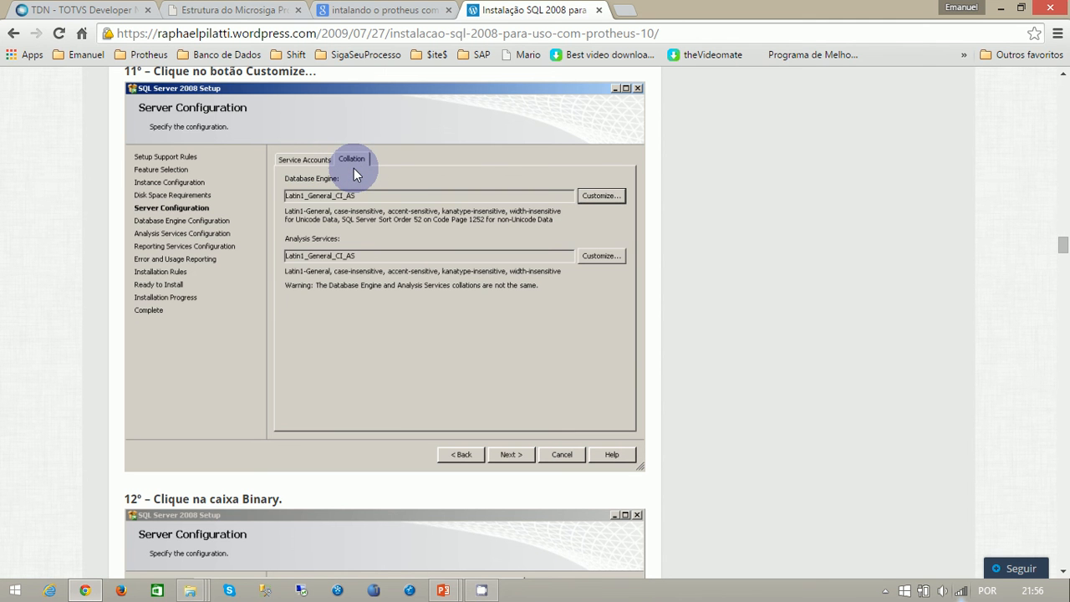
scroll(366, 244, up, 1)
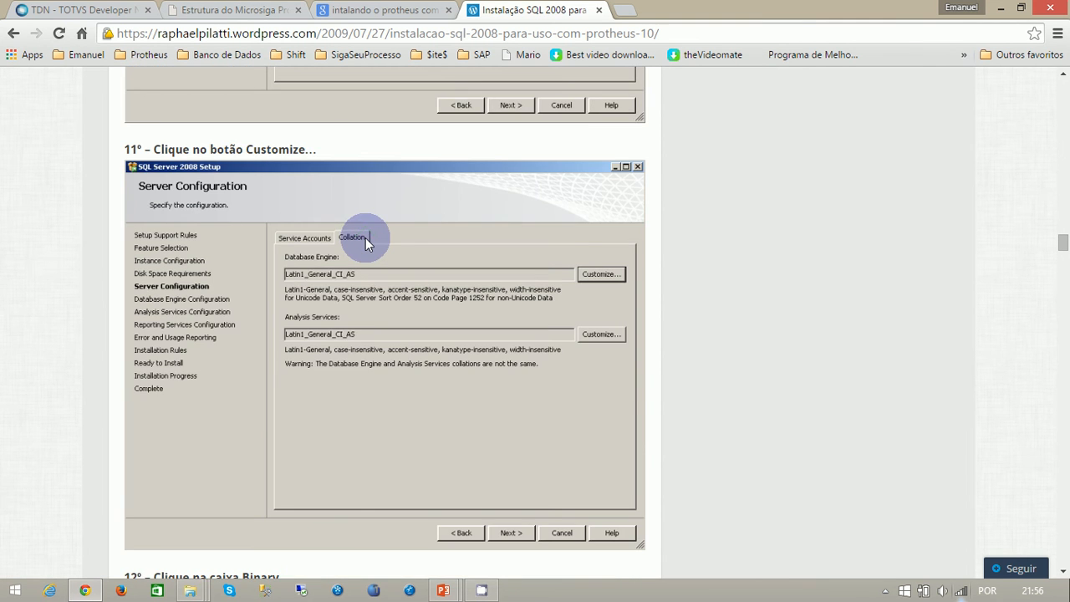
scroll(365, 238, up, 3)
scroll(365, 238, up, 2)
scroll(401, 241, down, 1)
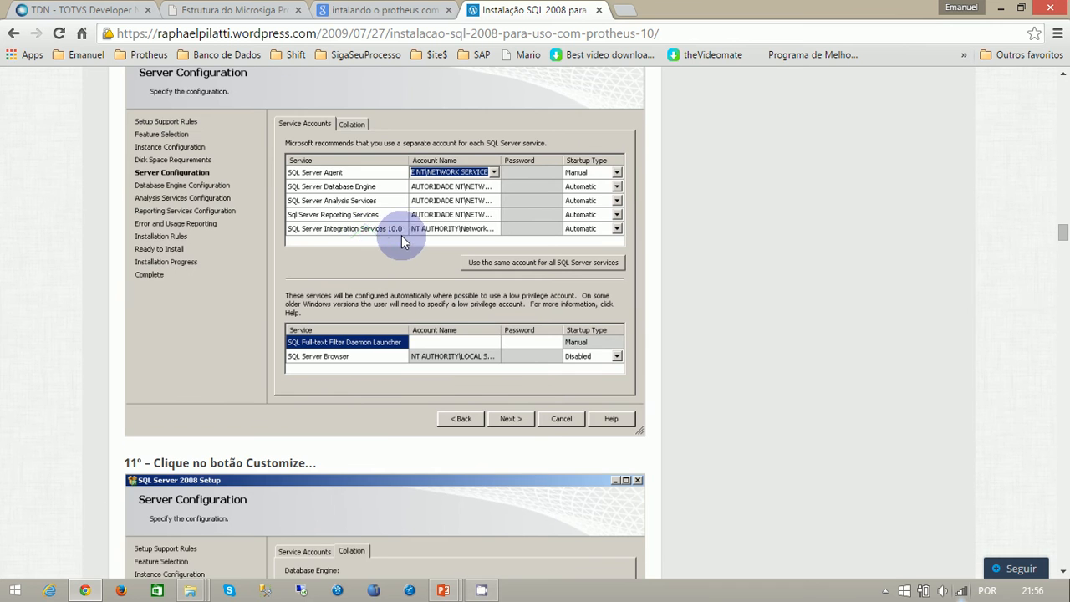
scroll(401, 241, up, 1)
scroll(368, 267, up, 3)
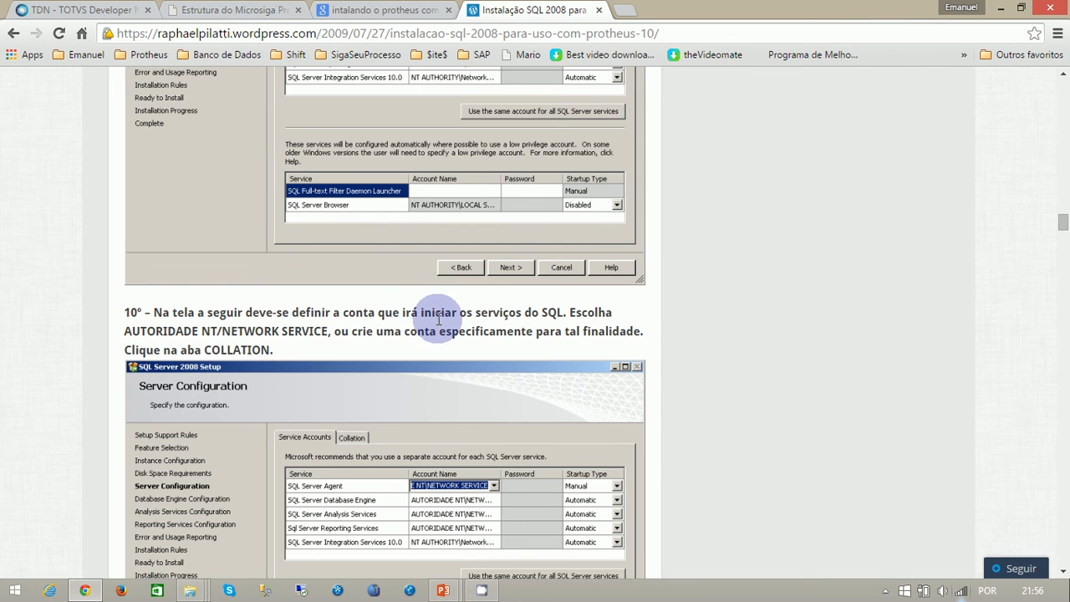
scroll(440, 324, down, 2)
scroll(448, 326, down, 2)
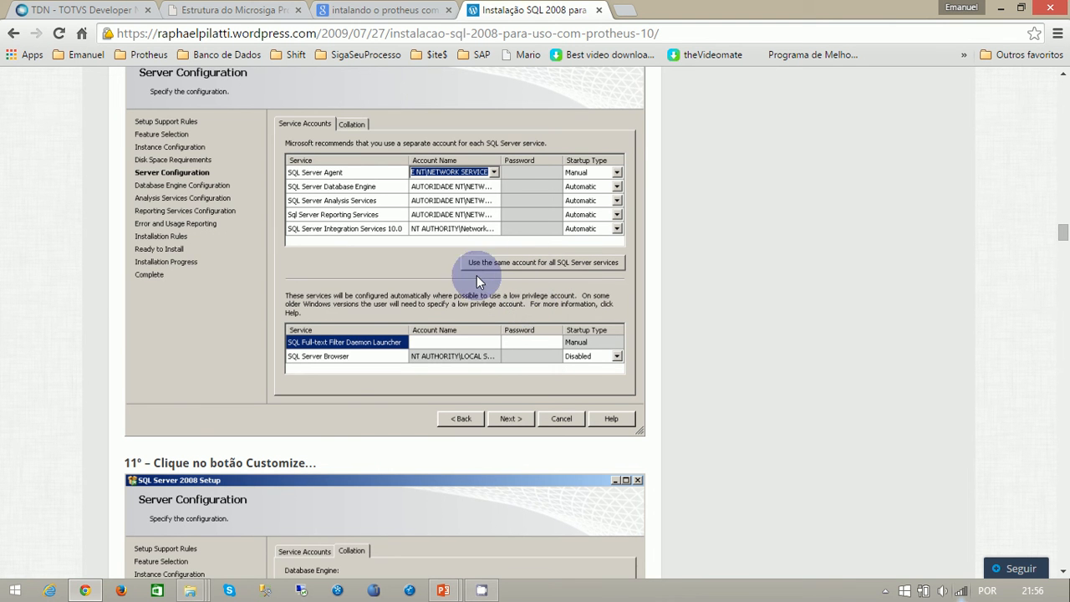
scroll(476, 275, down, 4)
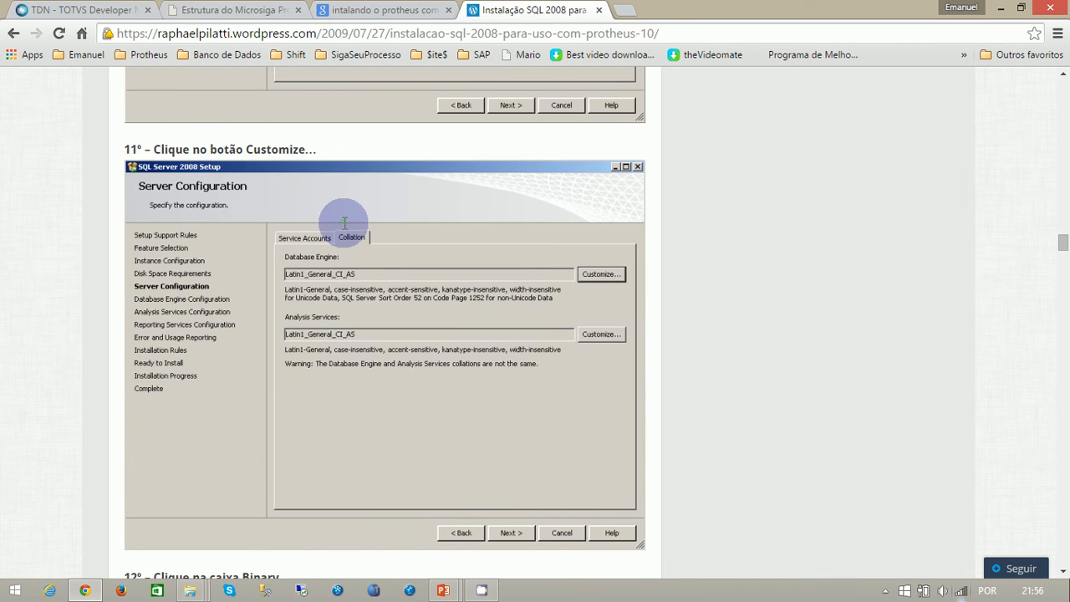
scroll(345, 222, up, 4)
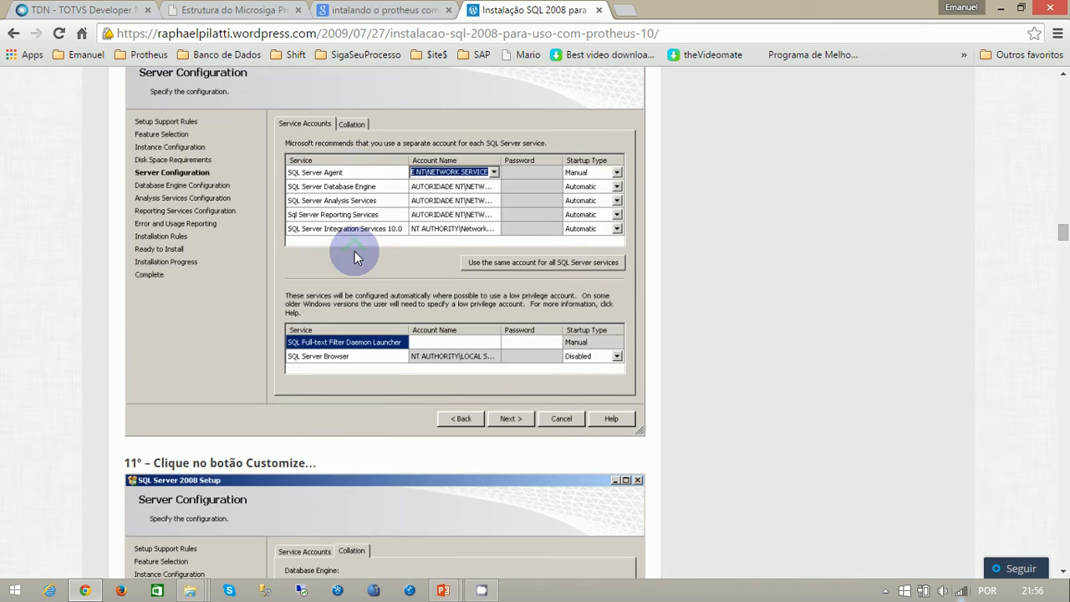
scroll(354, 253, up, 1)
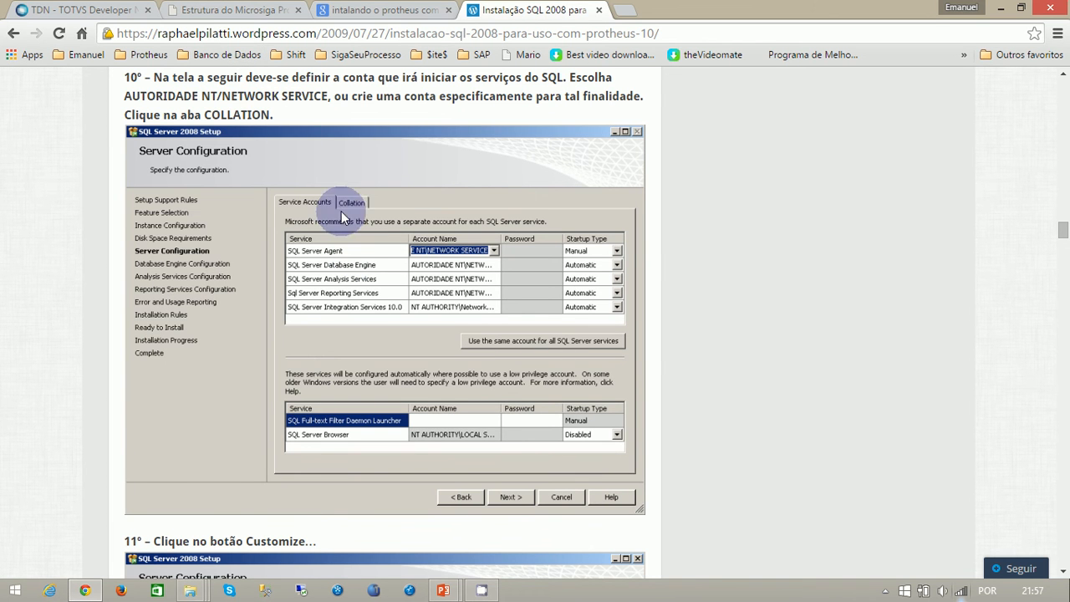
- Review the Binary collation and Database Engine Configuration steps, skim the tutorial through to its comments, and close it
scroll(354, 228, down, 6)
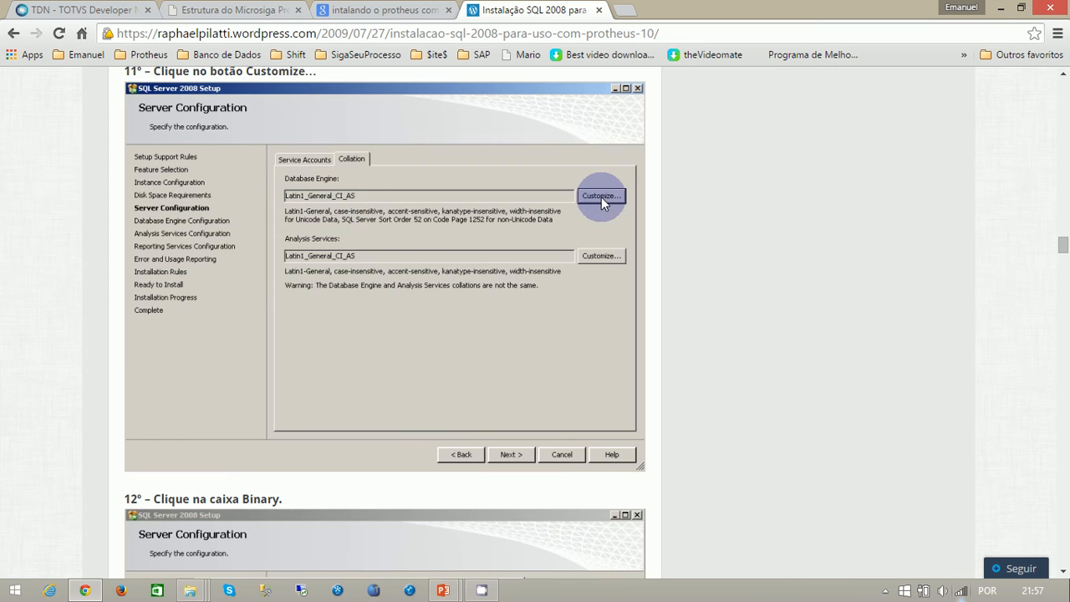
scroll(603, 197, down, 5)
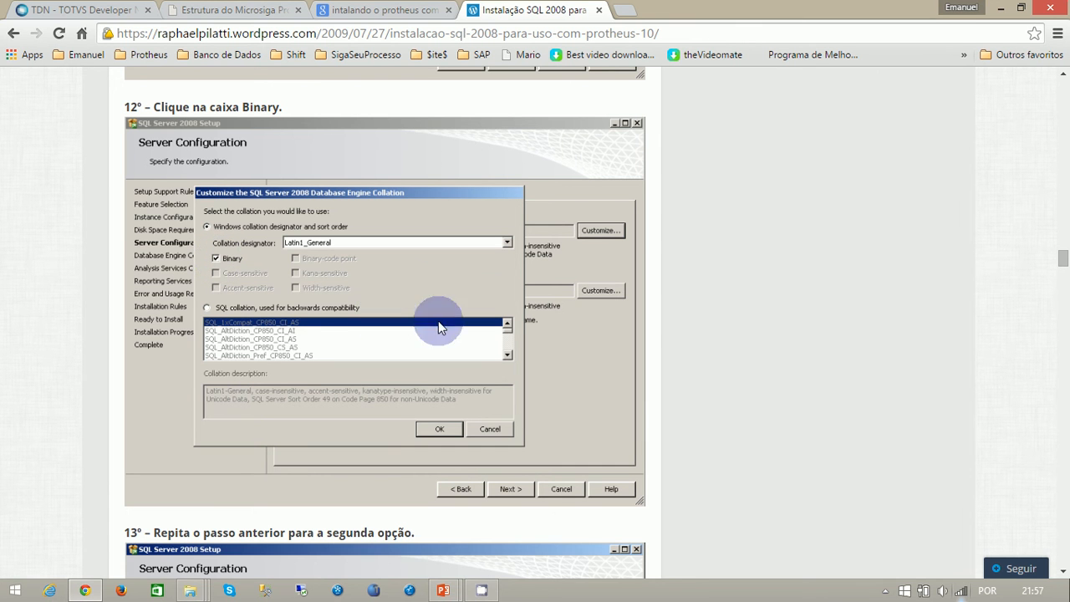
scroll(474, 318, down, 1)
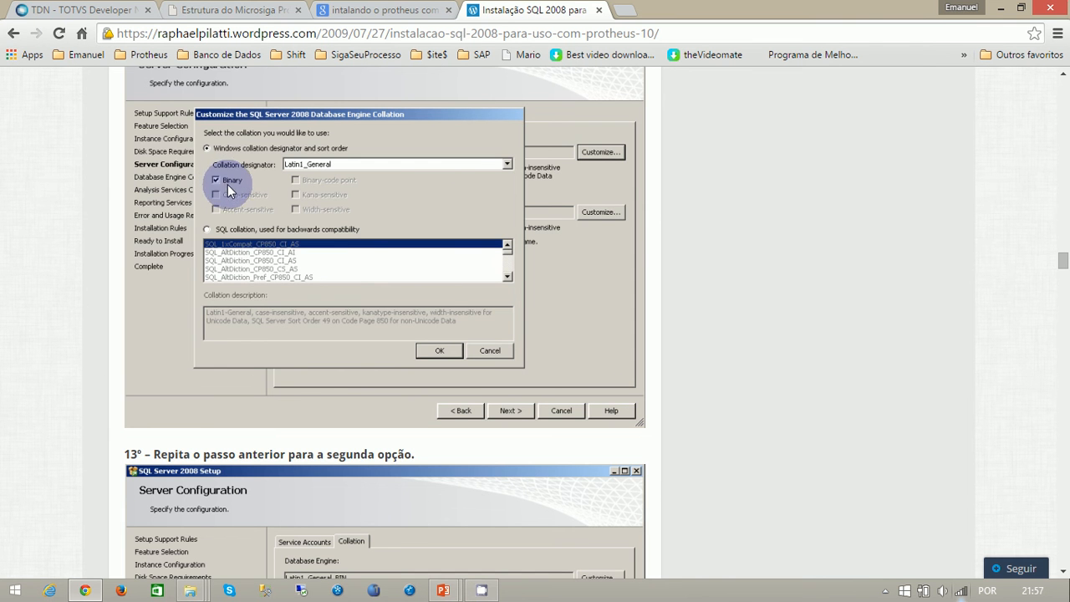
scroll(432, 285, up, 2)
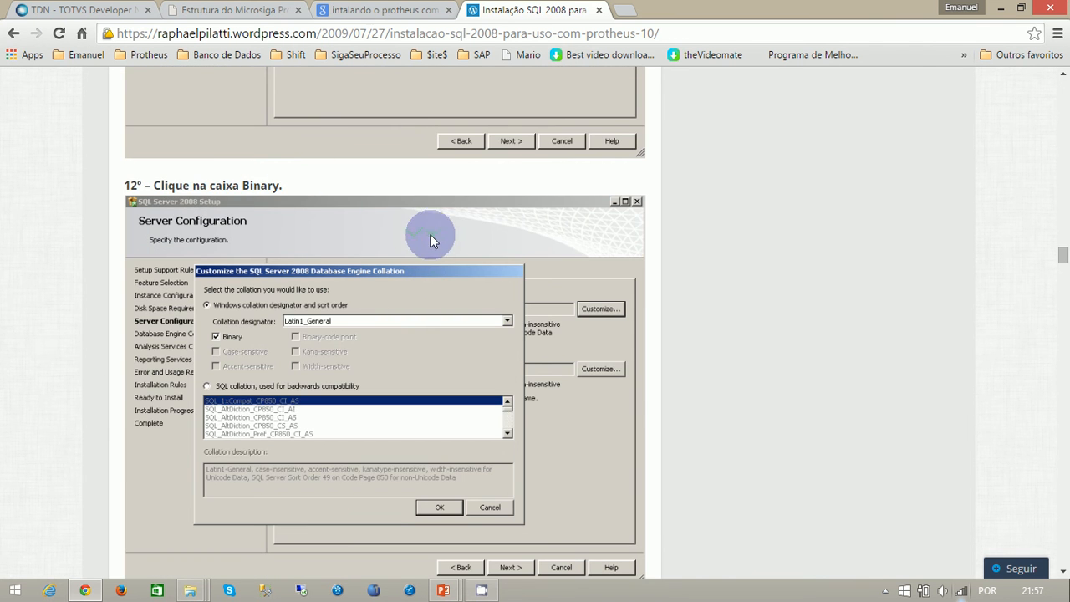
scroll(431, 240, down, 8)
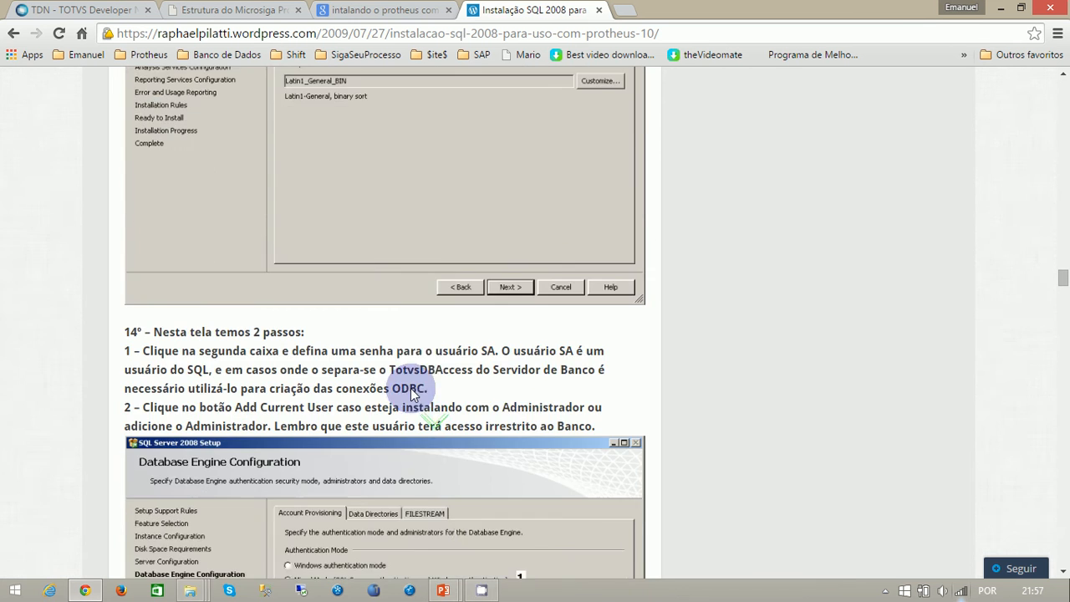
scroll(411, 395, down, 3)
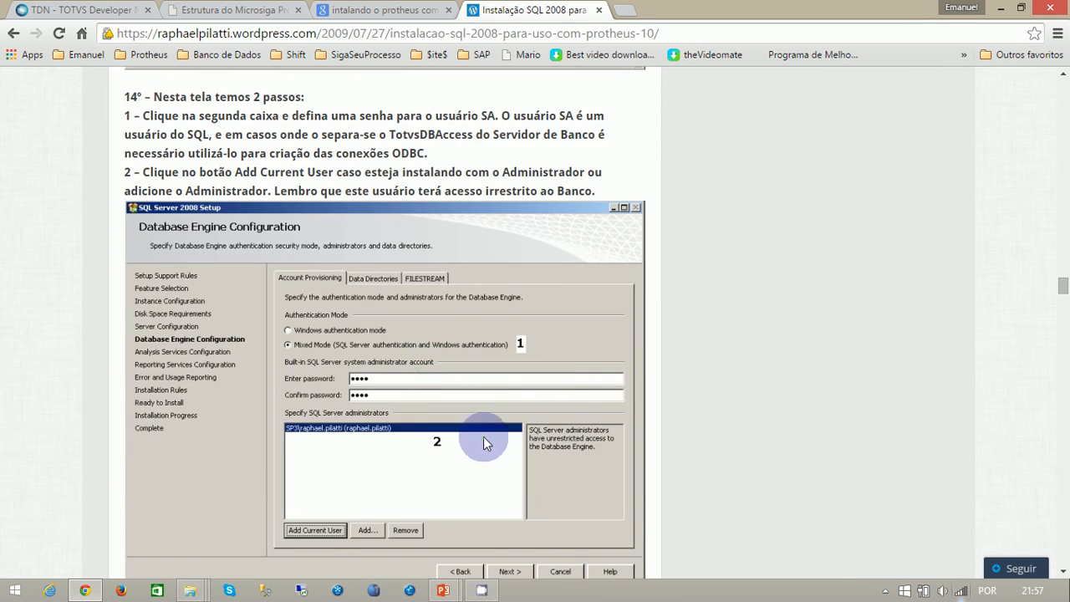
scroll(483, 437, down, 20)
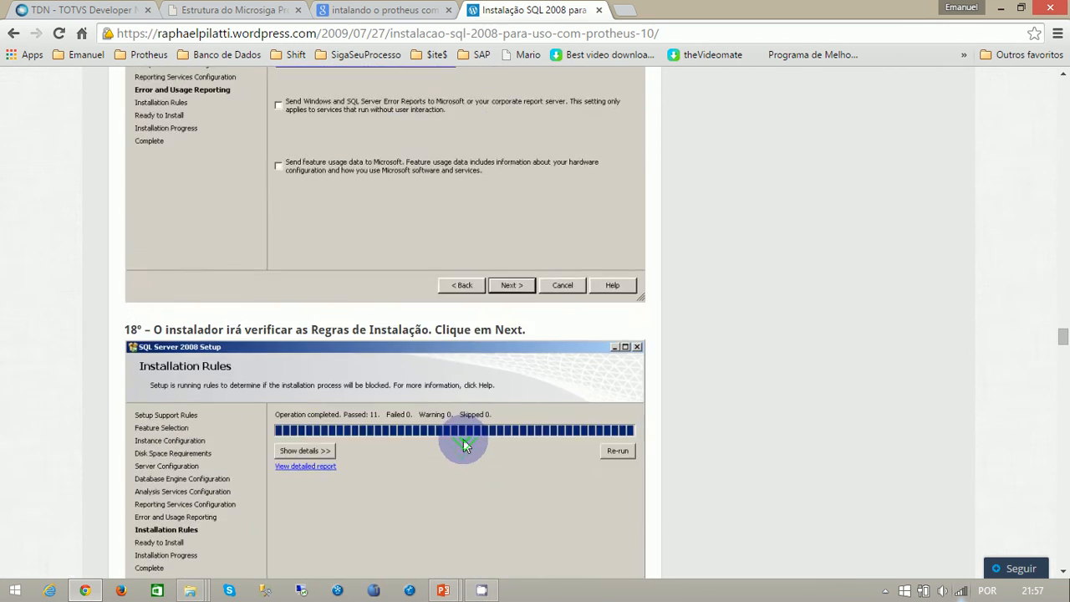
scroll(465, 444, down, 20)
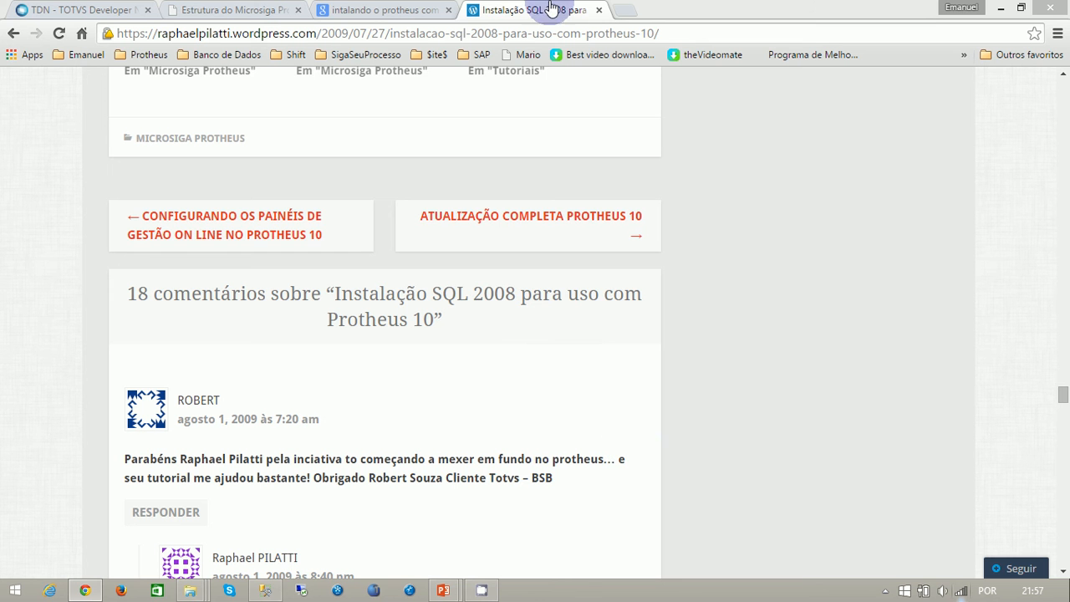
click(600, 10)
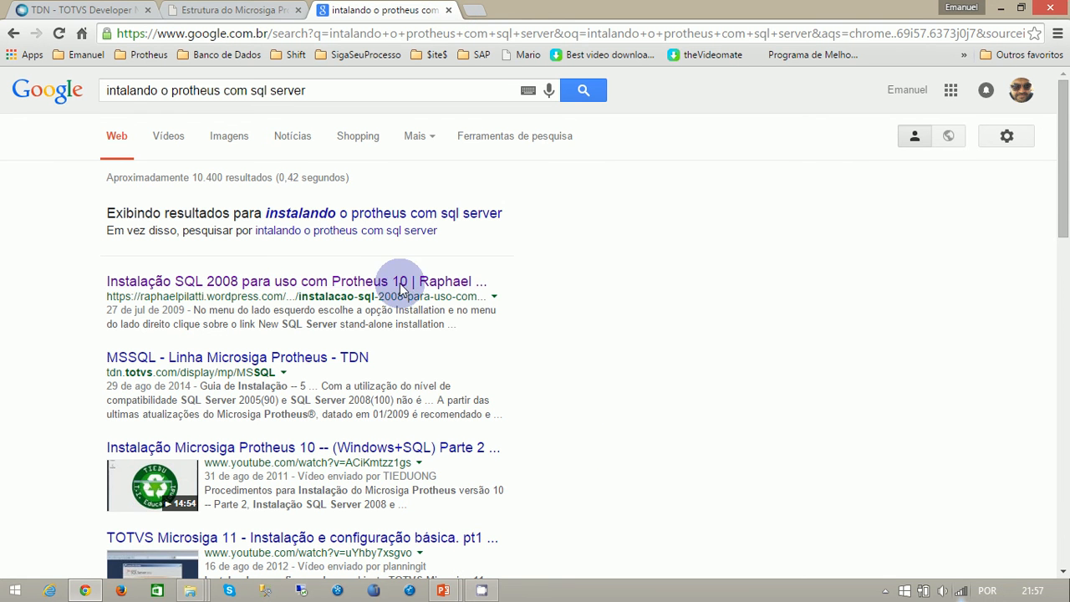
click(366, 284)
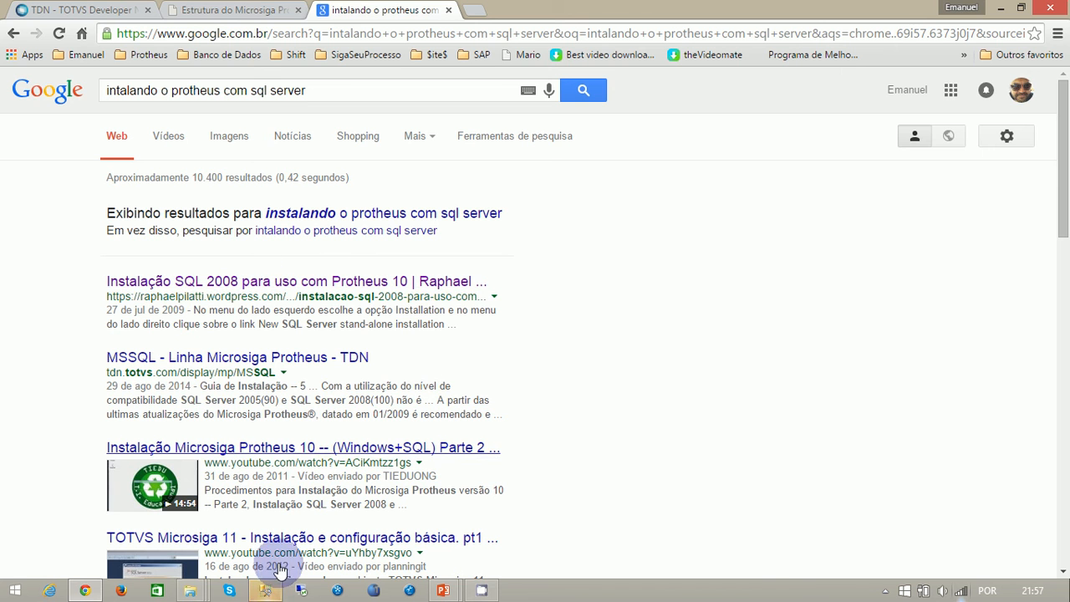
- Switch to SQL Server Management Studio, connect to the SQLEXPRESS server and expand its Bancos de Dados folder
click(265, 590)
click(460, 322)
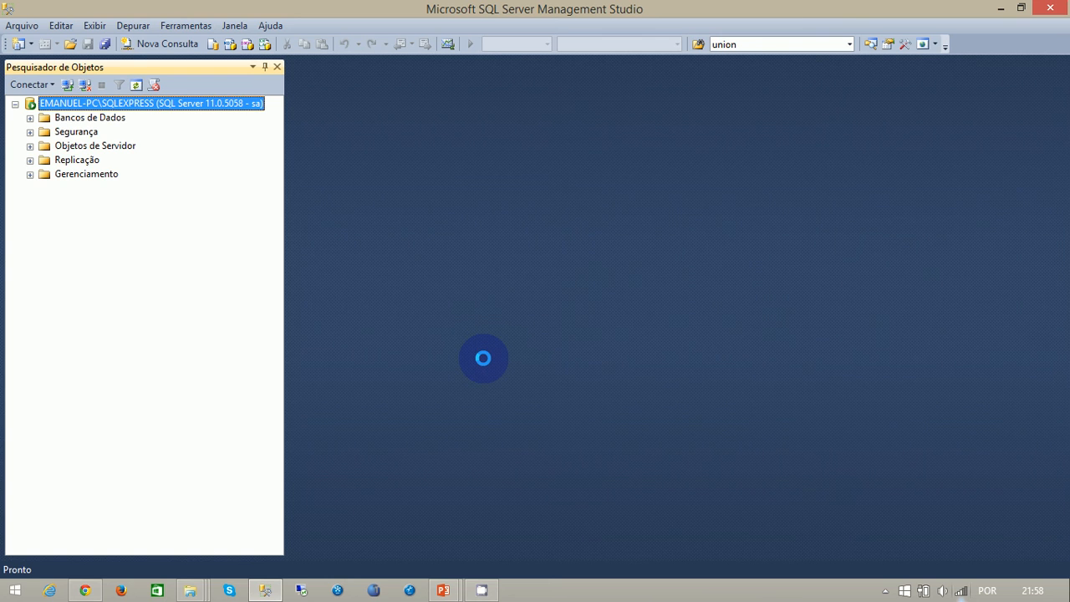
click(31, 118)
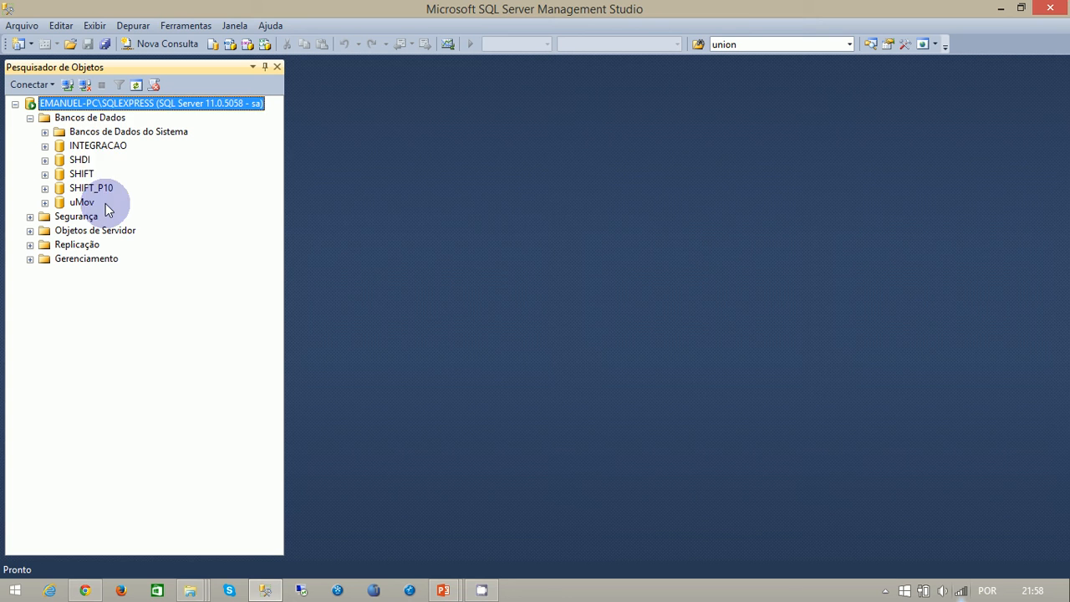
- Start a new database on the server and name it aula1
right_click(114, 124)
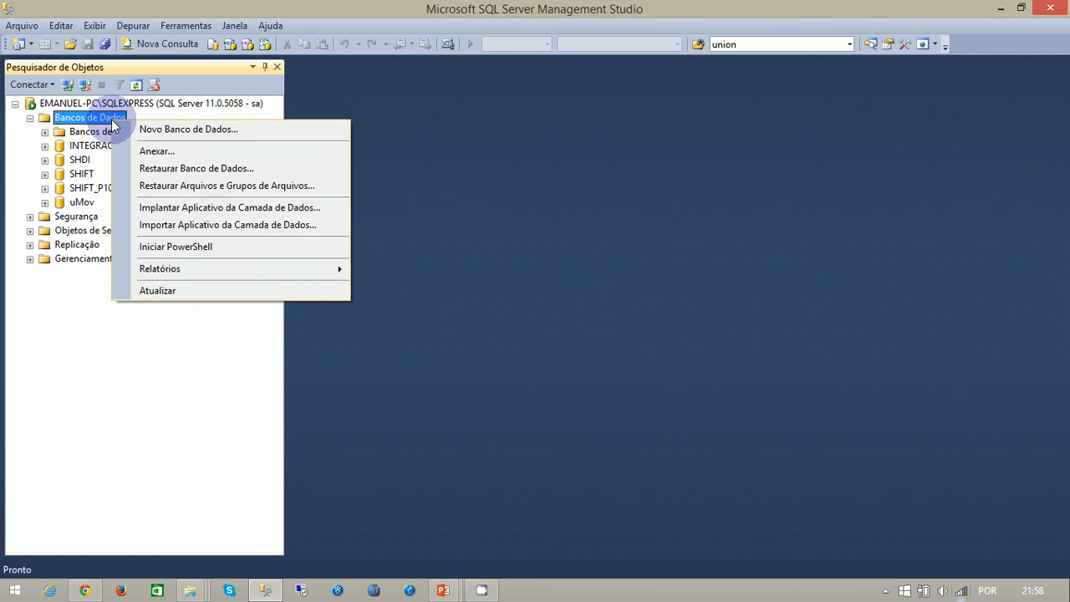
click(172, 129)
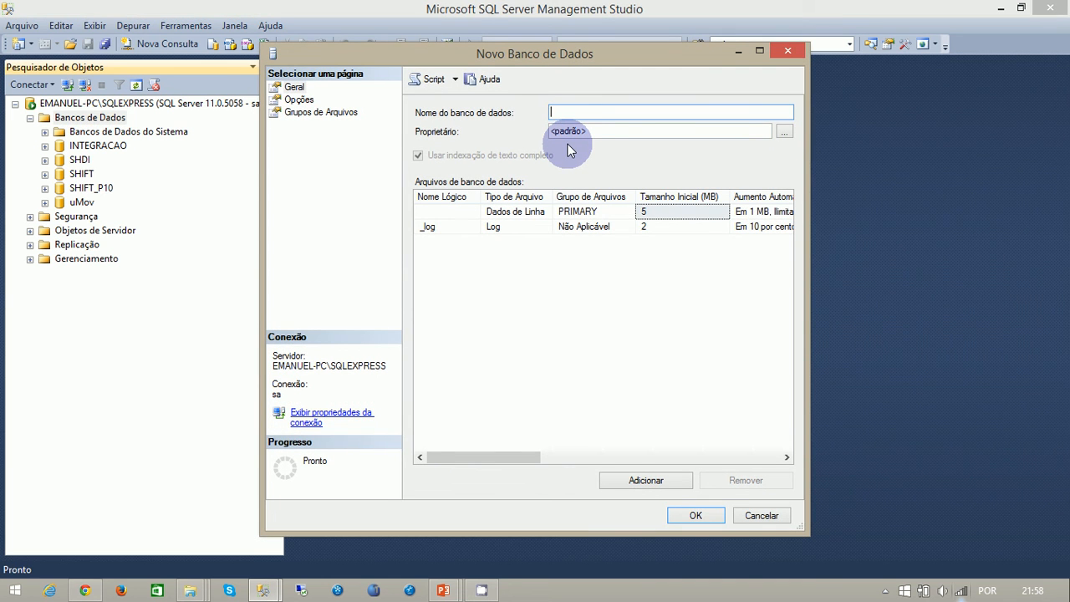
text(aula)
key(BackSpace)
text(a)
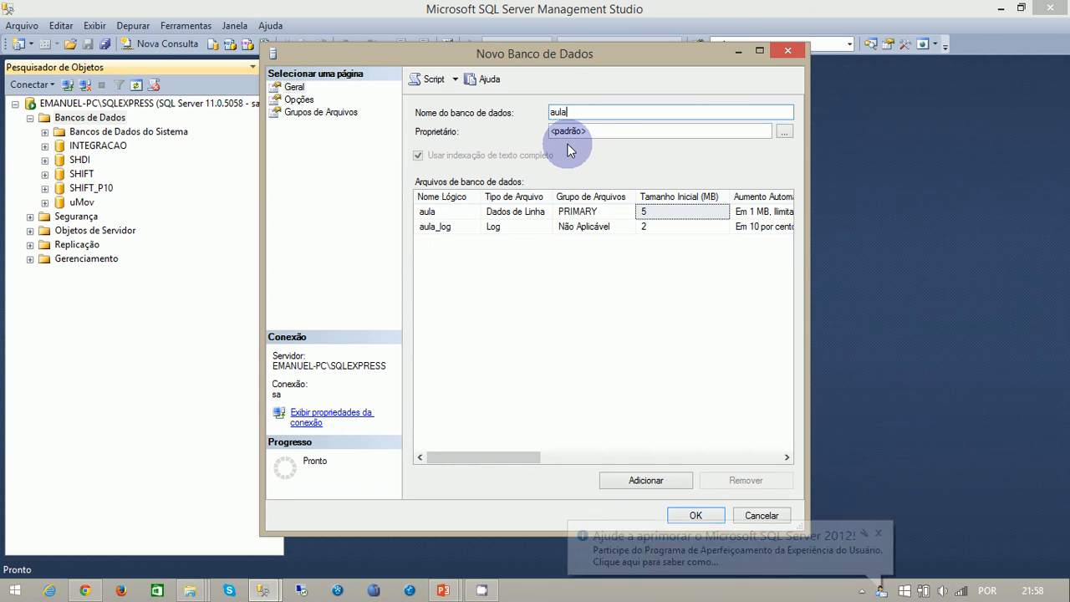
text(1)
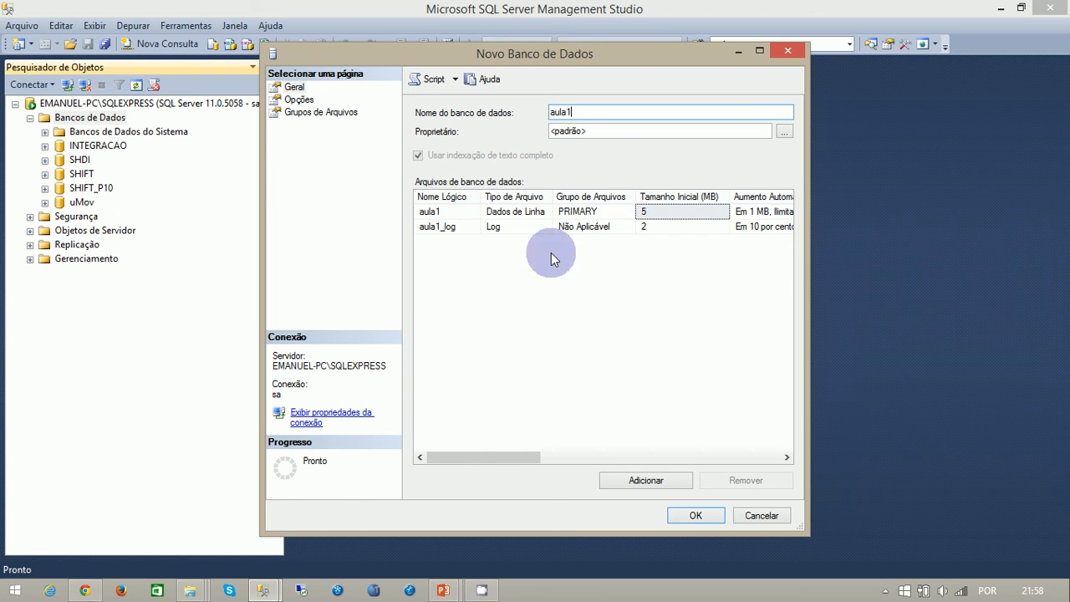
- Set the storage path of the aula1 data file to the folder G:\TOTVS 11\BANCOS
drag(489, 459, 771, 455)
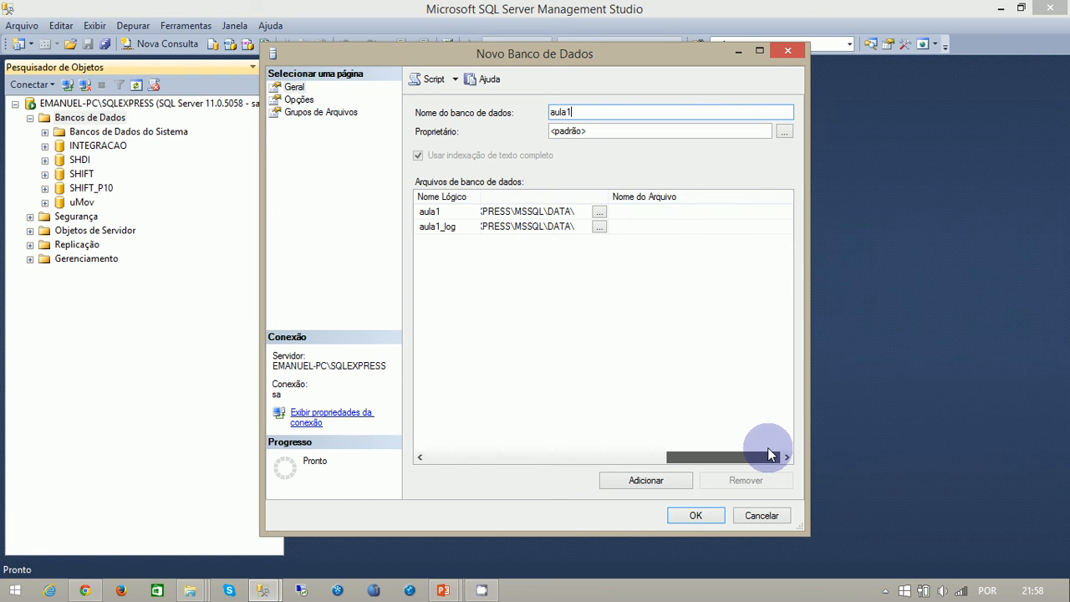
click(598, 212)
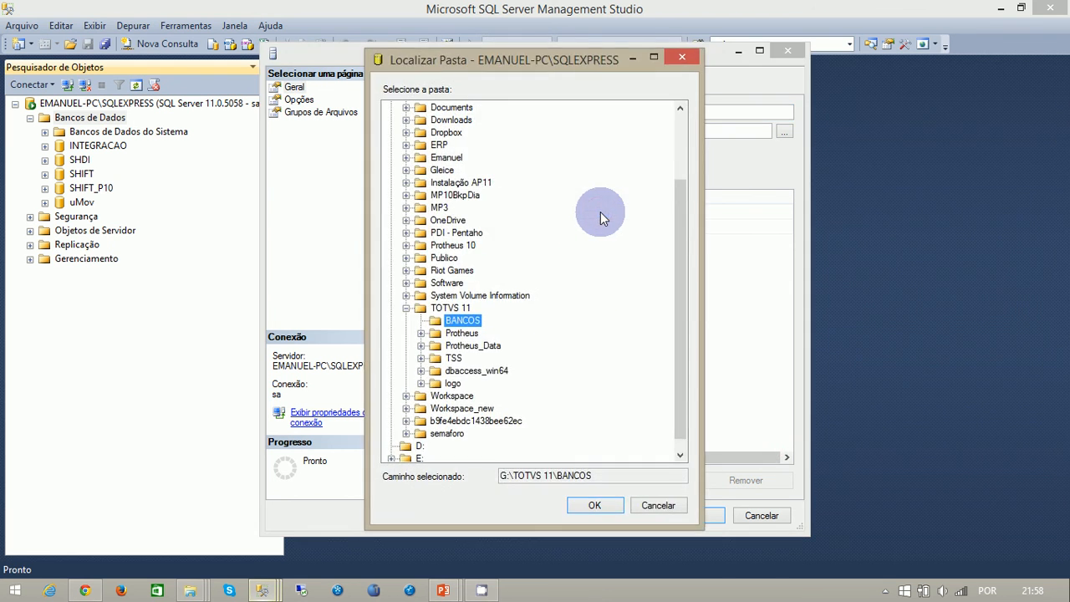
click(406, 308)
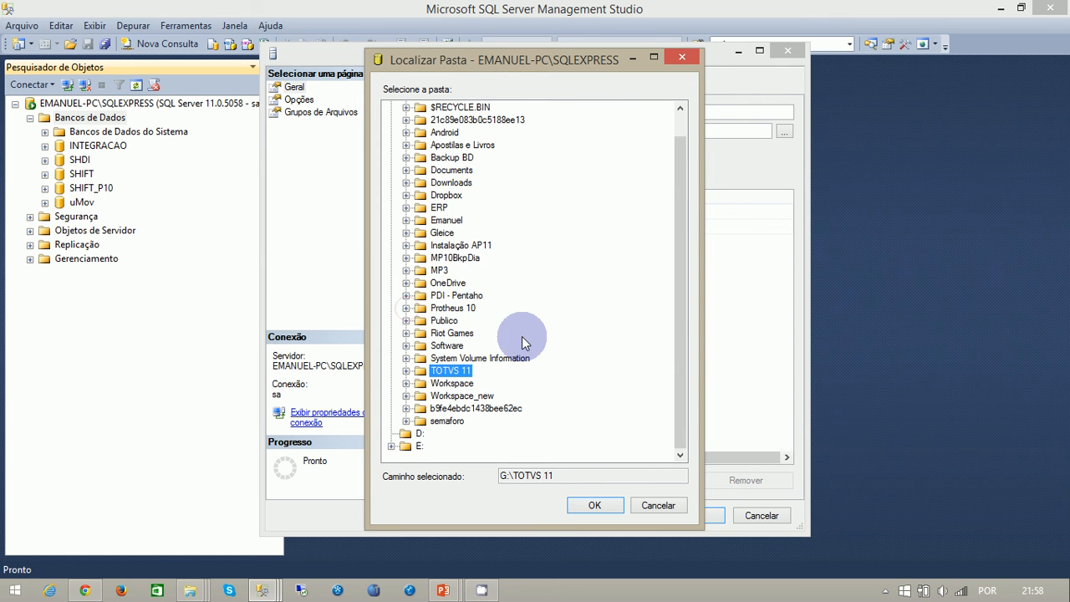
scroll(522, 336, up, 1)
scroll(456, 344, down, 1)
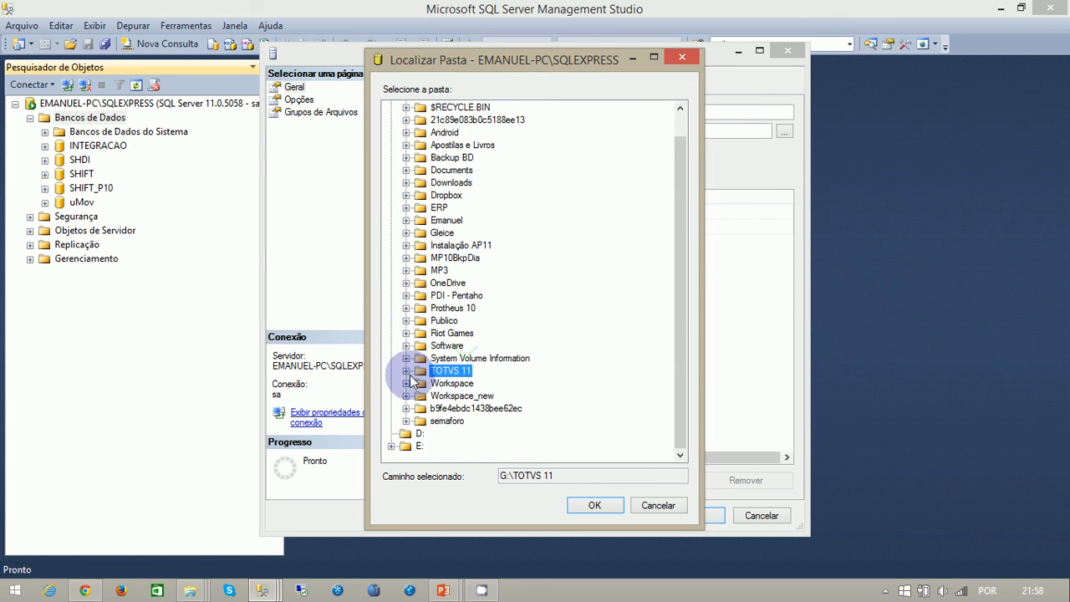
click(407, 371)
click(462, 382)
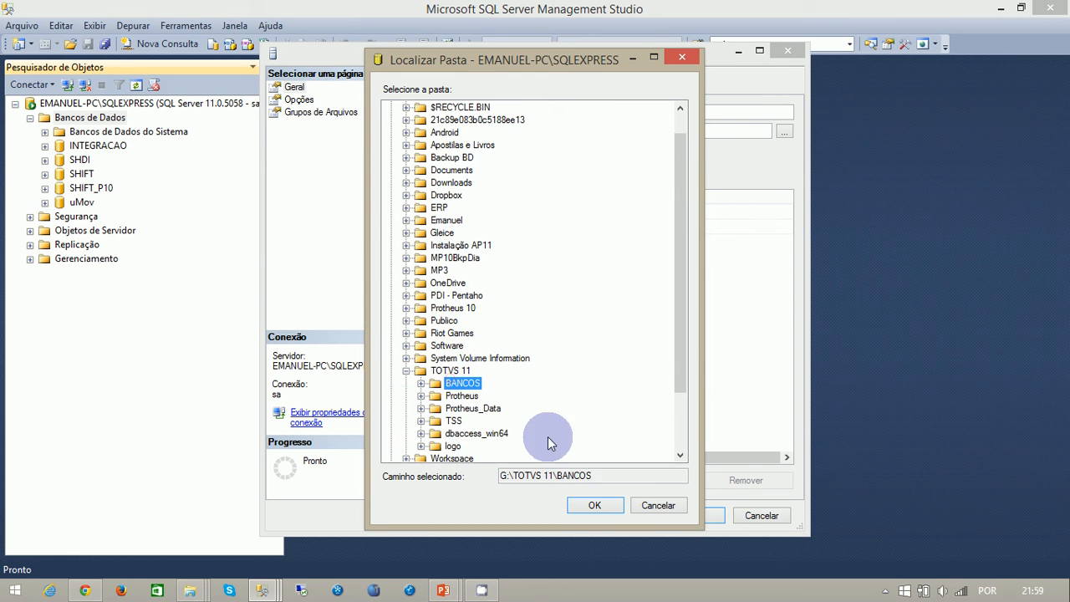
click(588, 507)
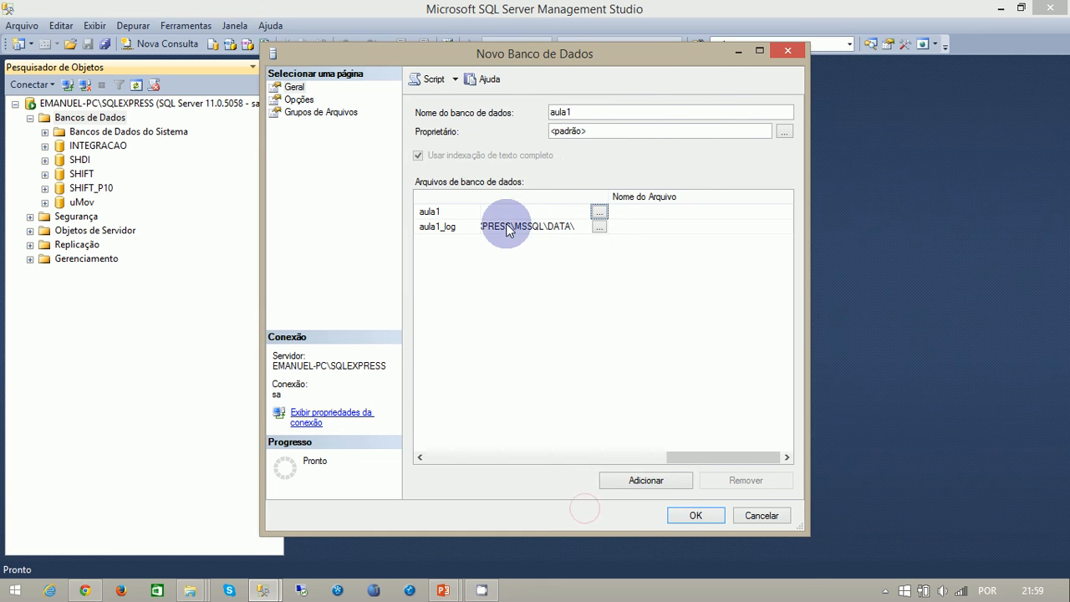
- Store the aula1_log file in G:\TOTVS 11\BANCOS as well and create the database
click(598, 227)
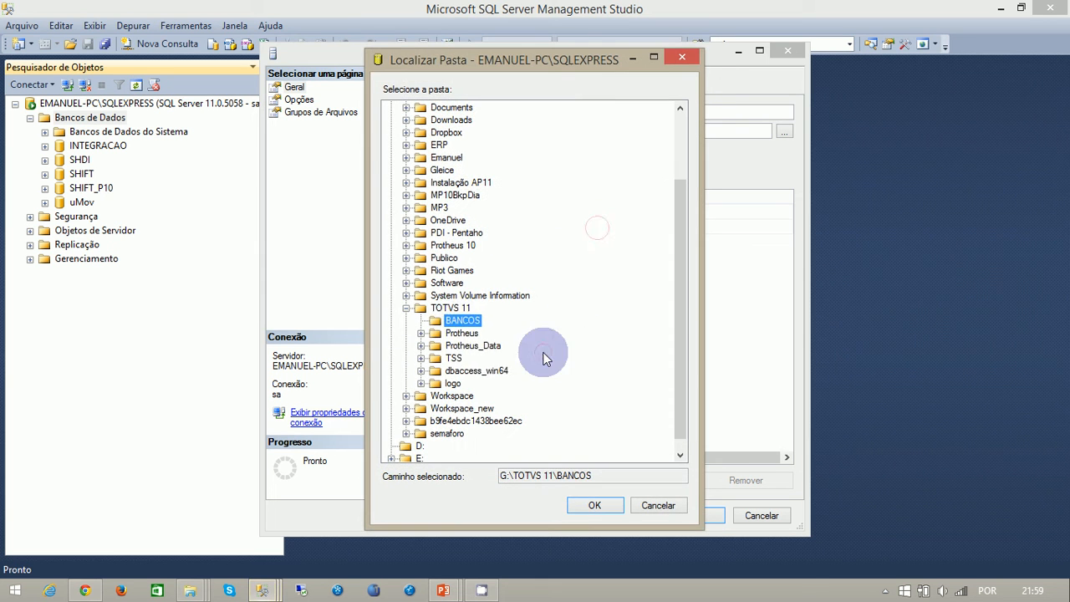
click(592, 508)
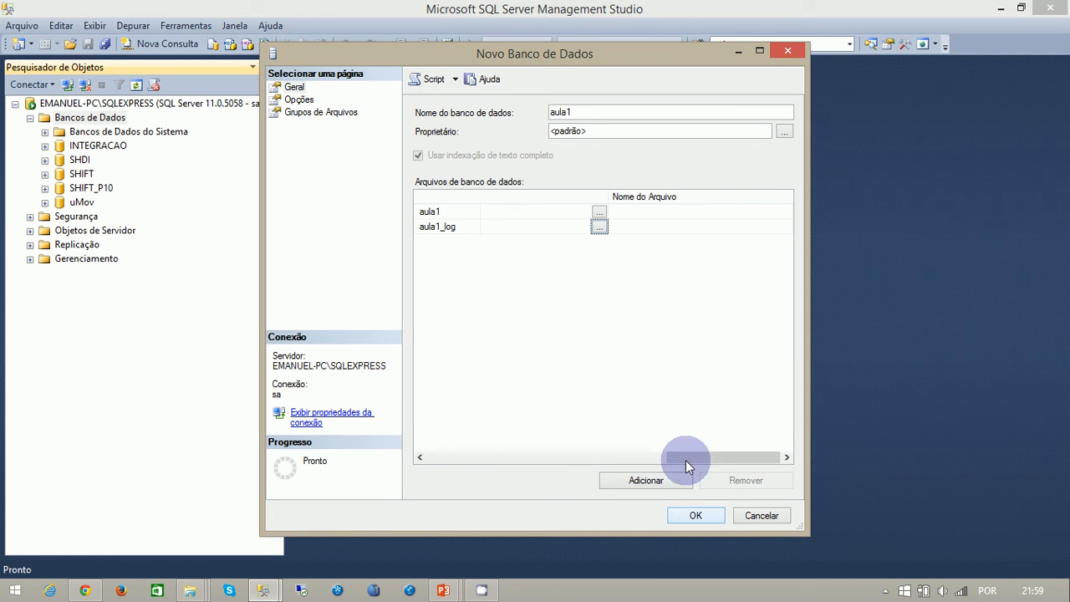
drag(686, 460, 527, 443)
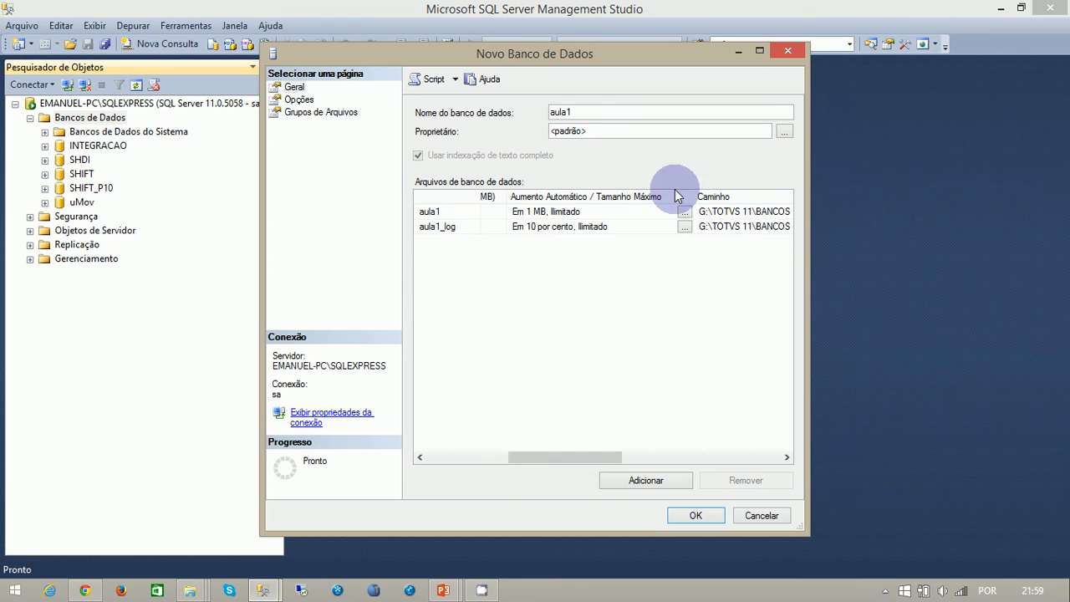
click(694, 515)
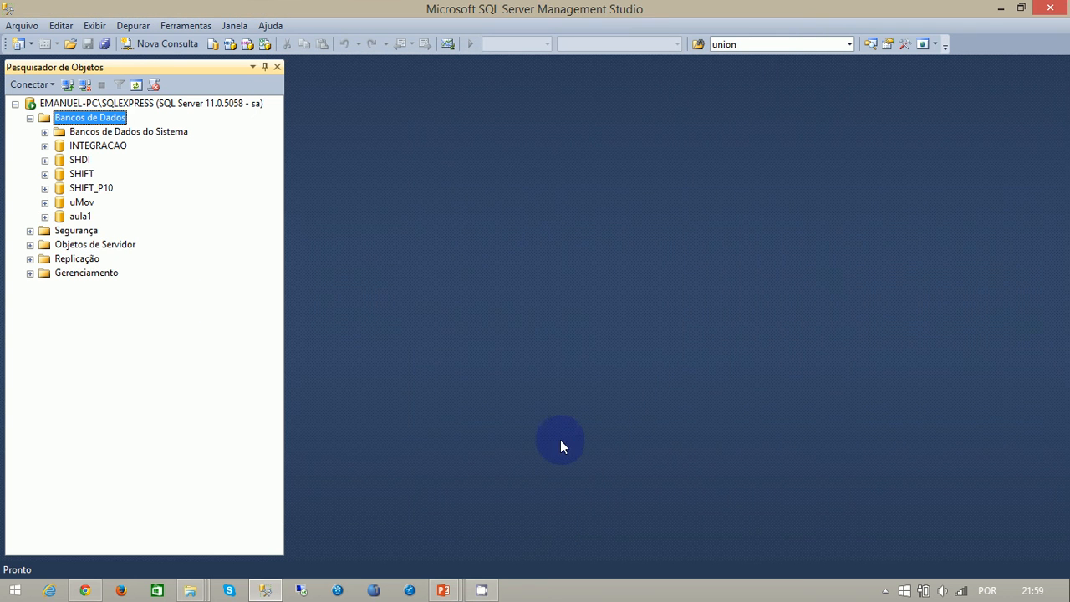
- Expand the new aula1 database and its Tabelas folder to examine its contents
click(45, 216)
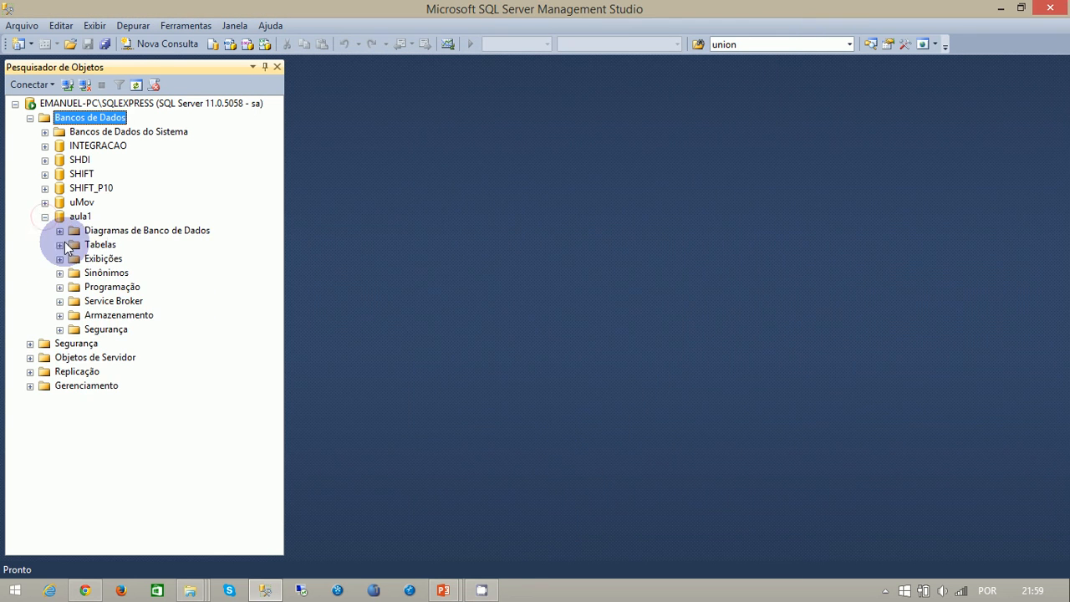
click(60, 244)
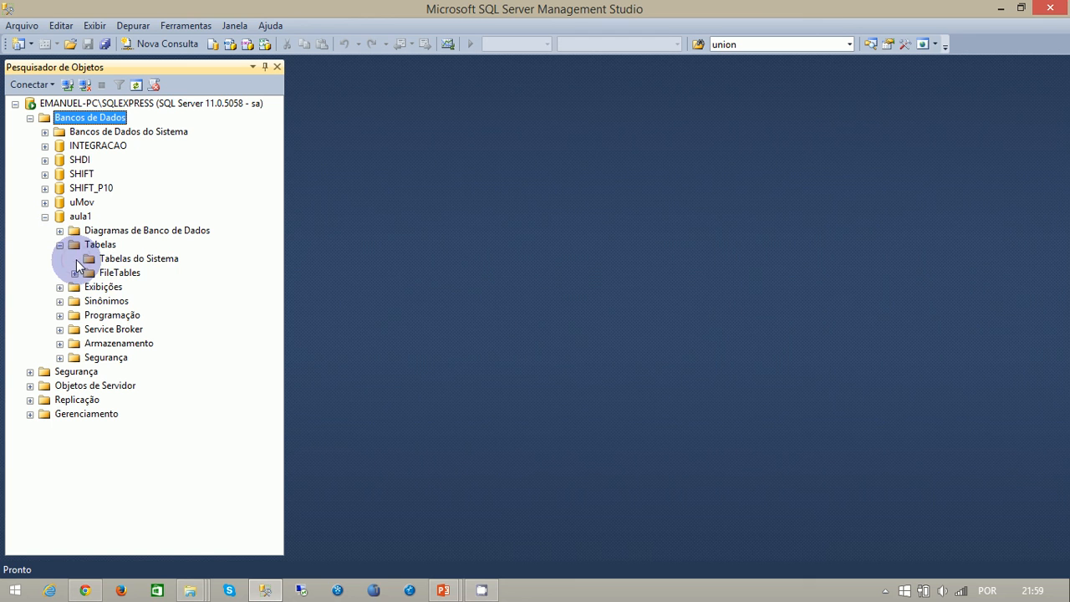
click(126, 258)
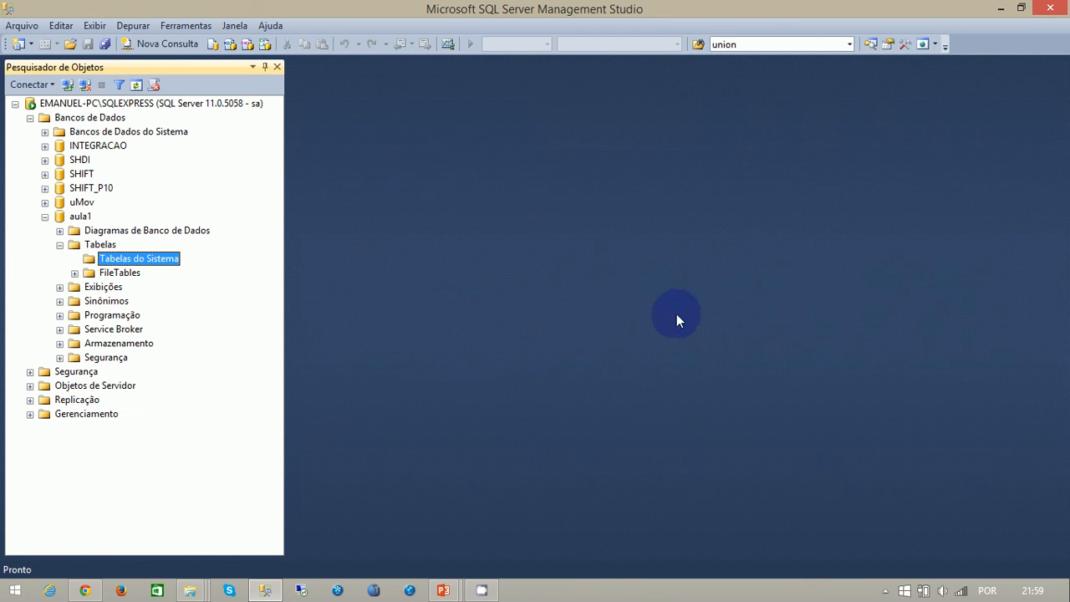
click(92, 231)
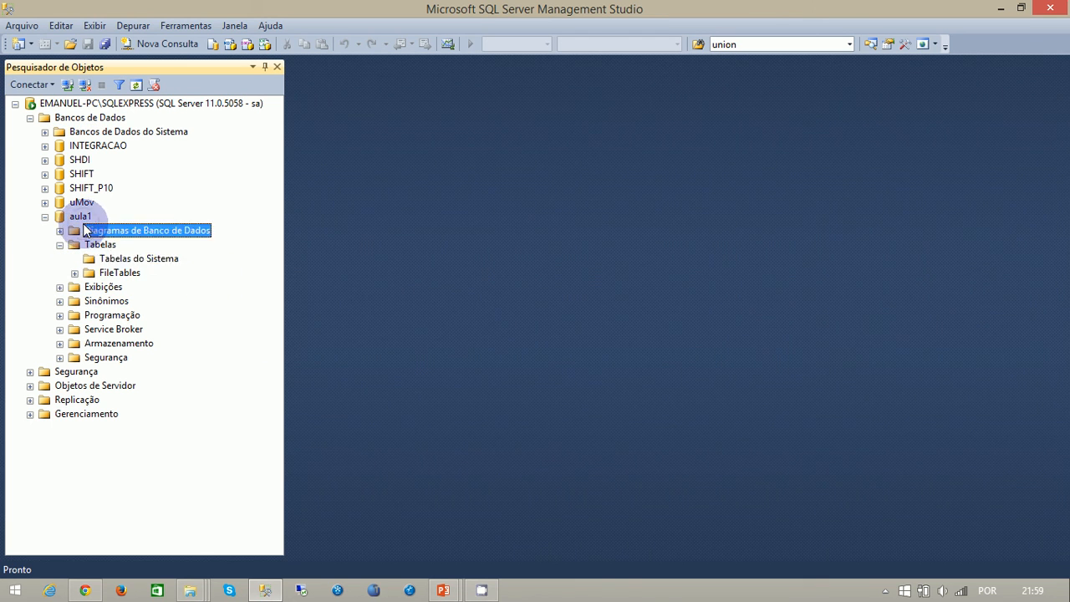
click(72, 219)
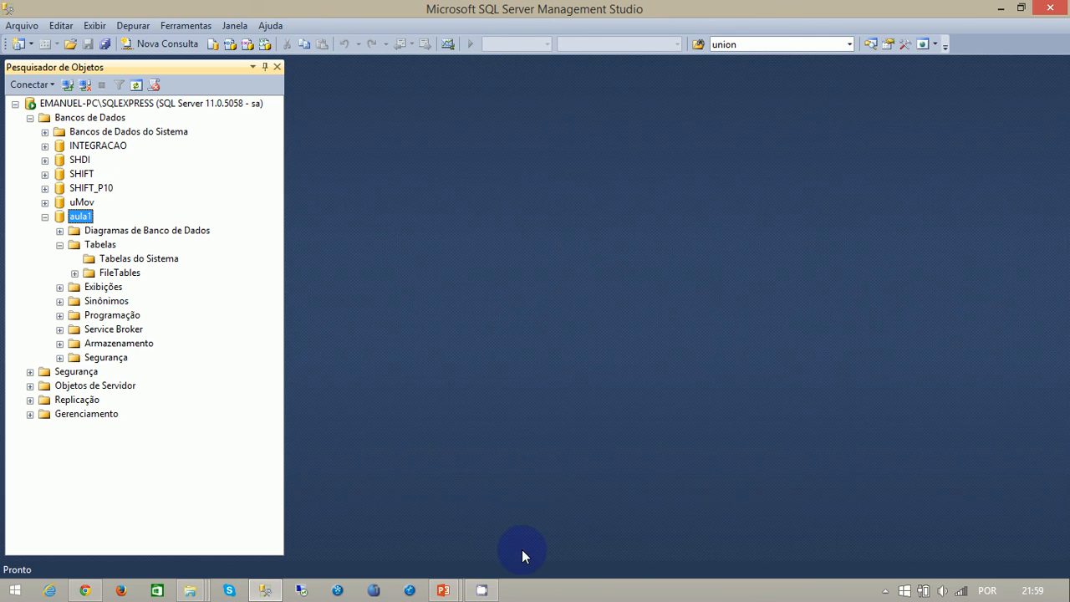
click(82, 217)
- Minimize SQL Server Management Studio and close the Dados (G:) and SQLSERVER 2012 File Explorer windows
click(1001, 13)
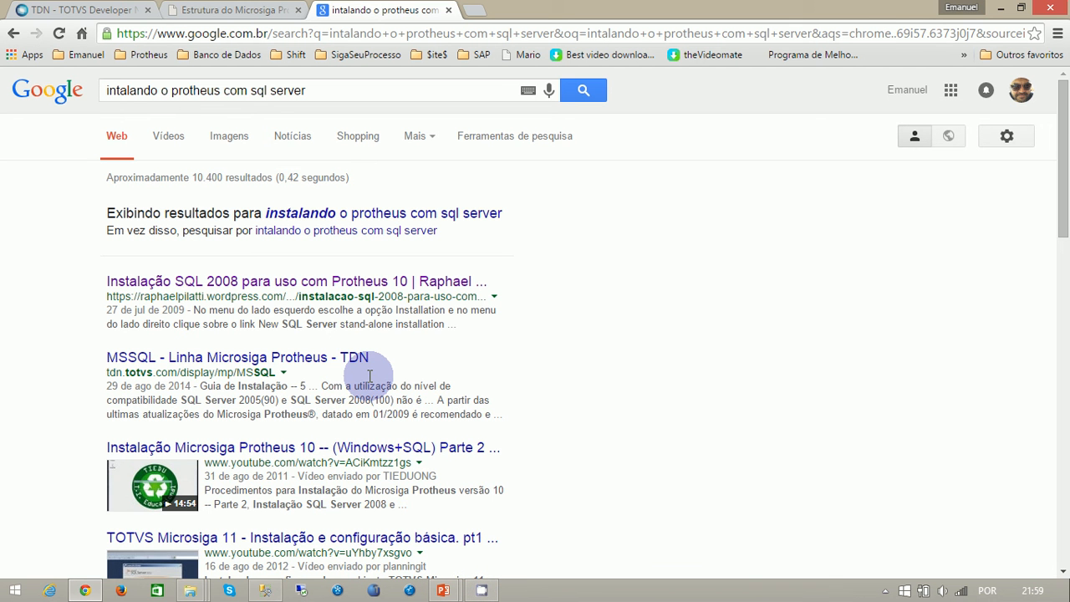
mouse_move(191, 590)
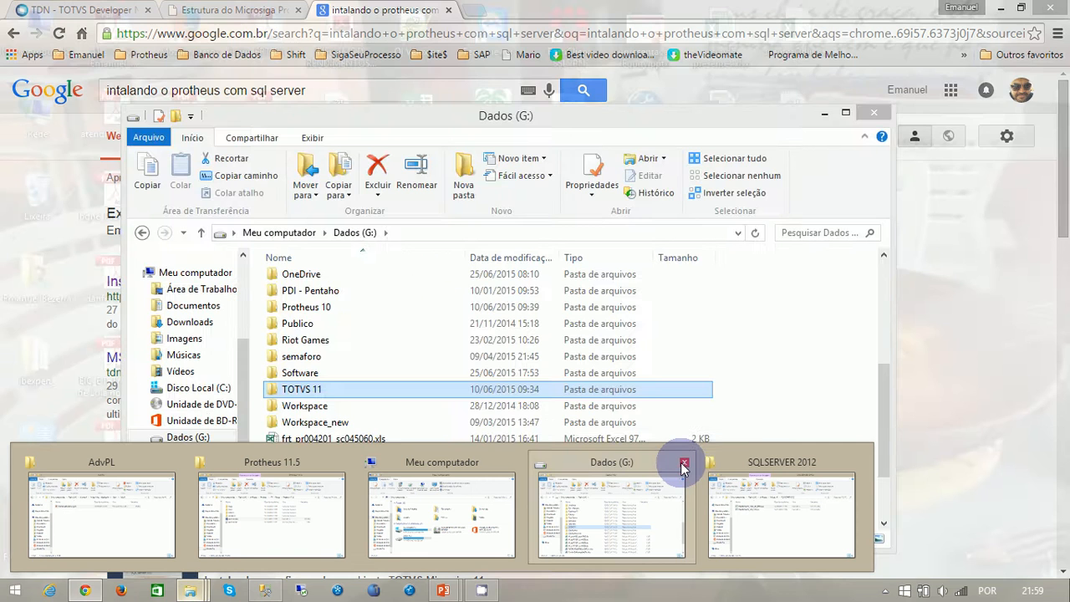
click(679, 460)
click(679, 461)
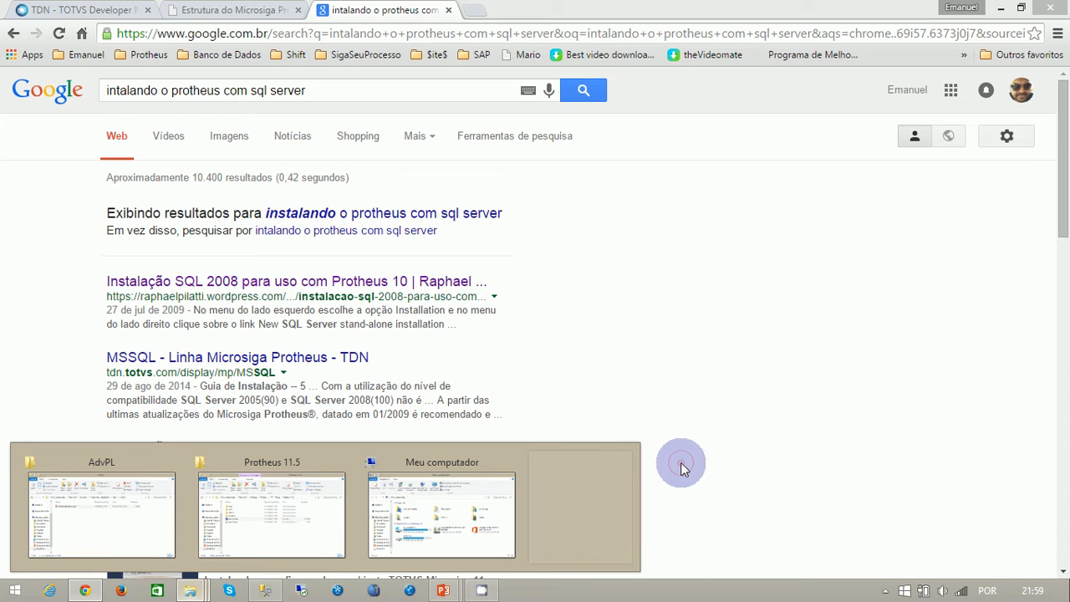
- In File Explorer, open the folder C:\TOTVS 11\Microsiga\Protheus\bin\appserver
click(454, 518)
double_click(317, 375)
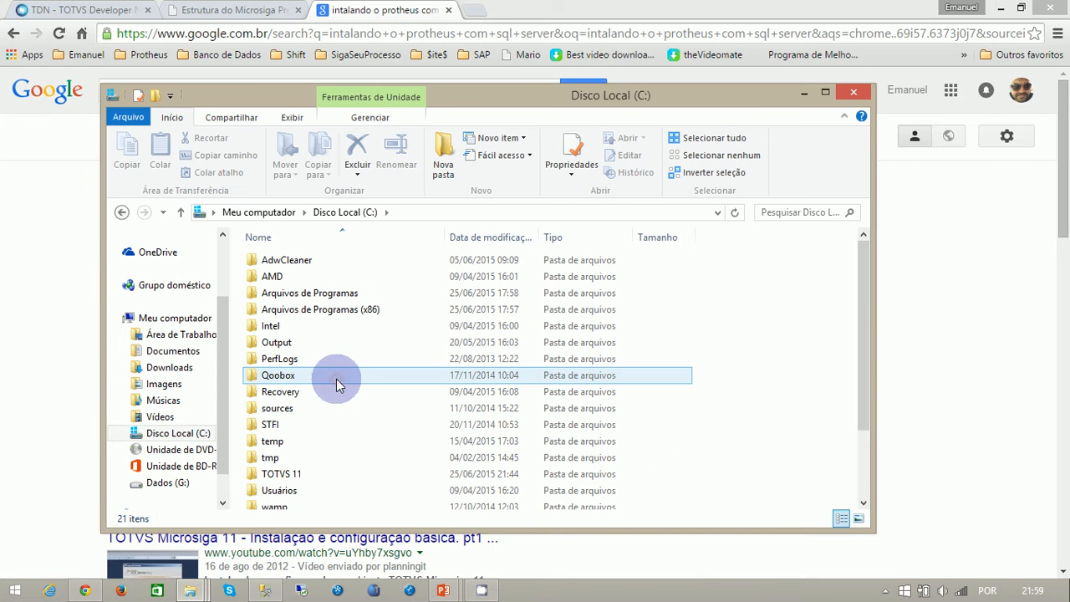
double_click(281, 473)
double_click(302, 263)
click(282, 277)
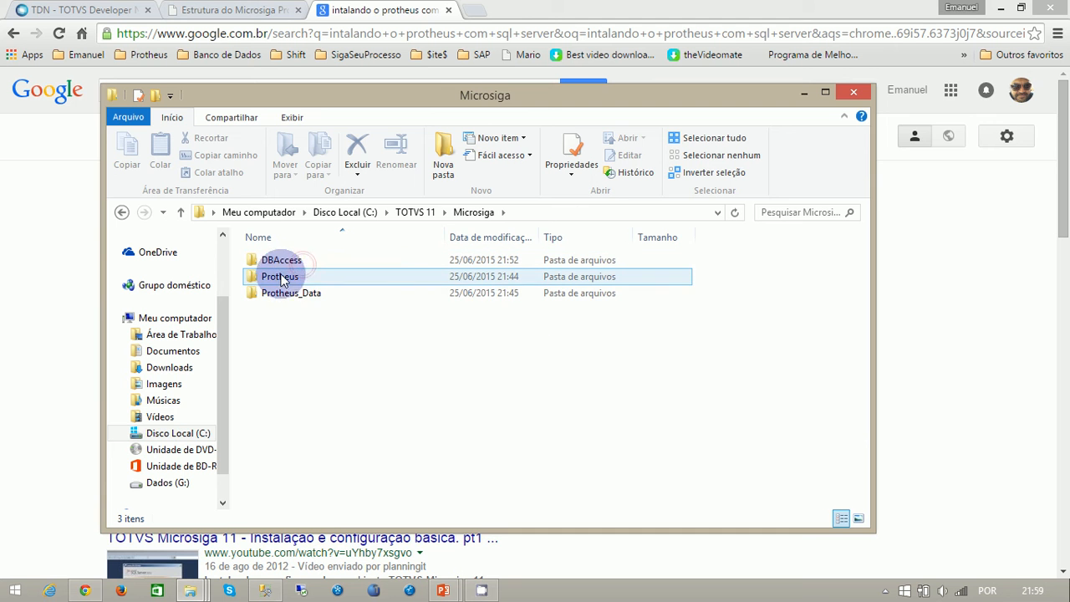
double_click(281, 279)
click(270, 280)
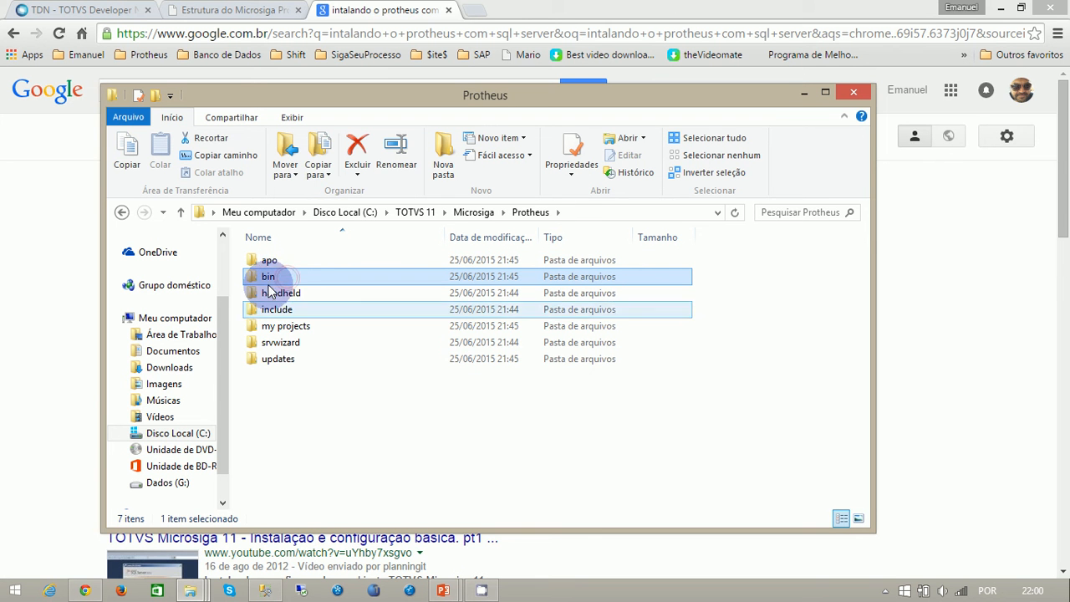
double_click(269, 279)
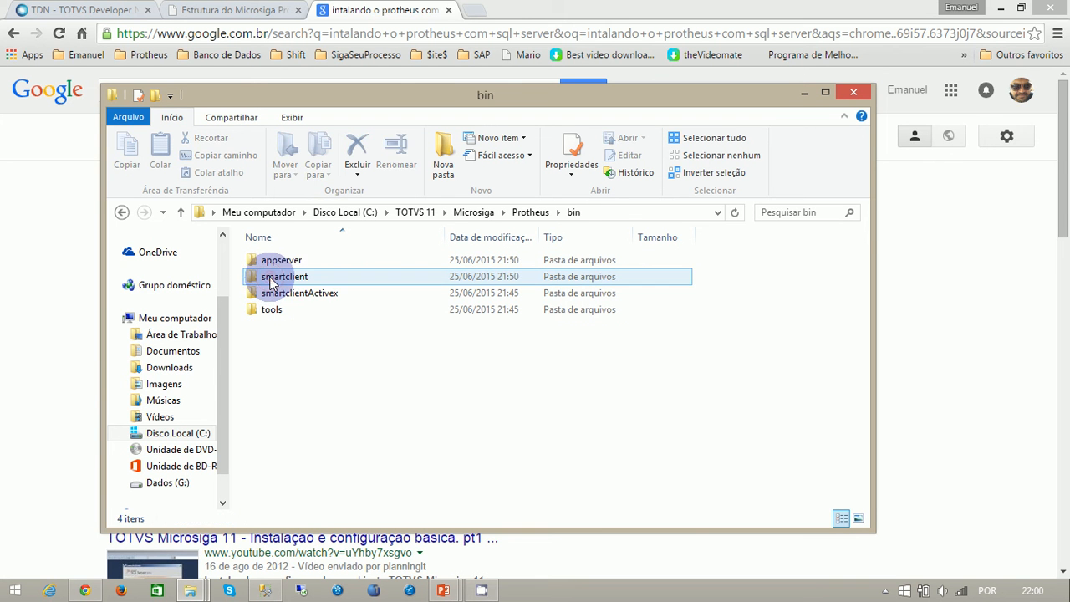
double_click(264, 262)
- Open appserver.ini in Notepad++, dismiss the plugin update offer and maximize the editor
click(285, 283)
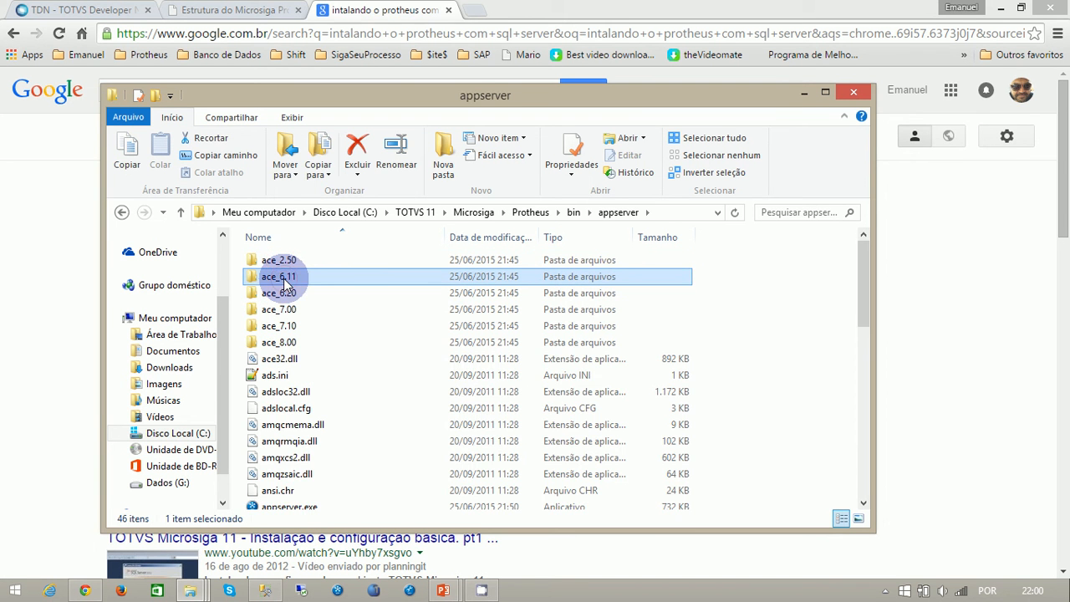
text(ap)
click(281, 272)
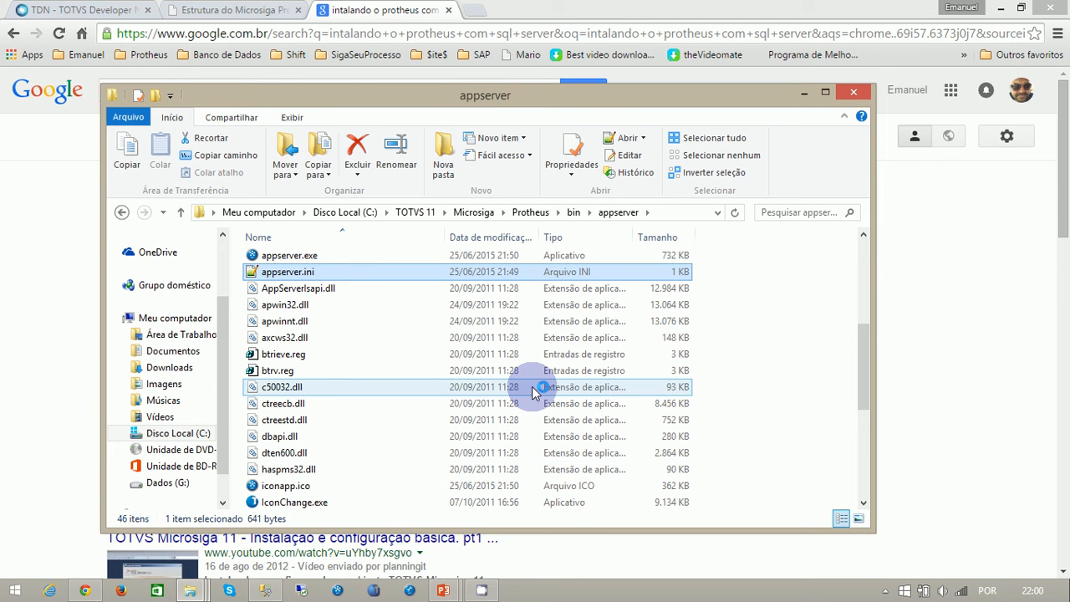
key(Return)
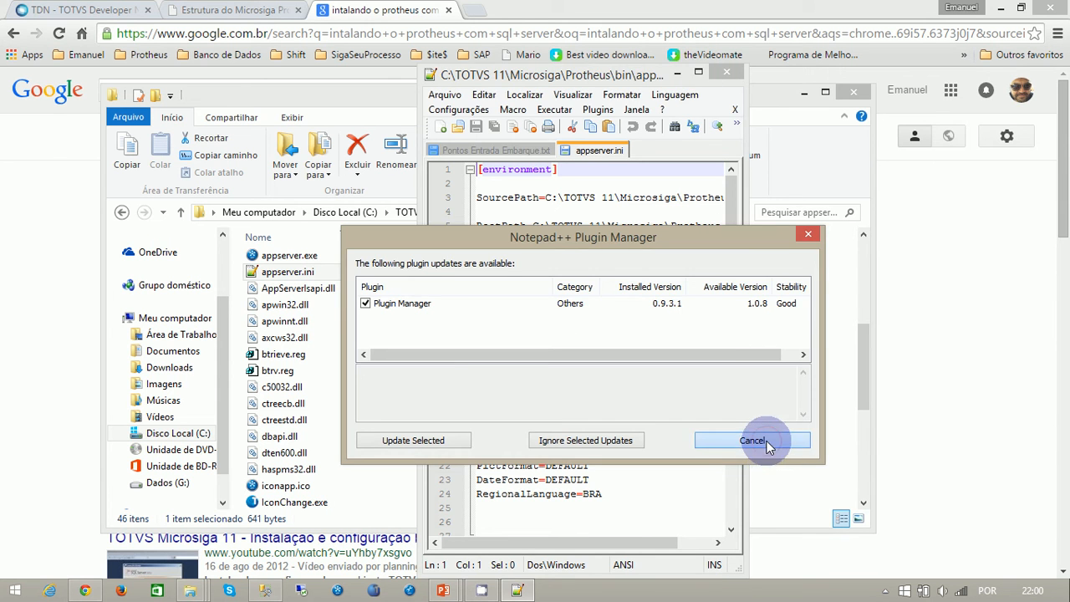
click(757, 433)
click(698, 72)
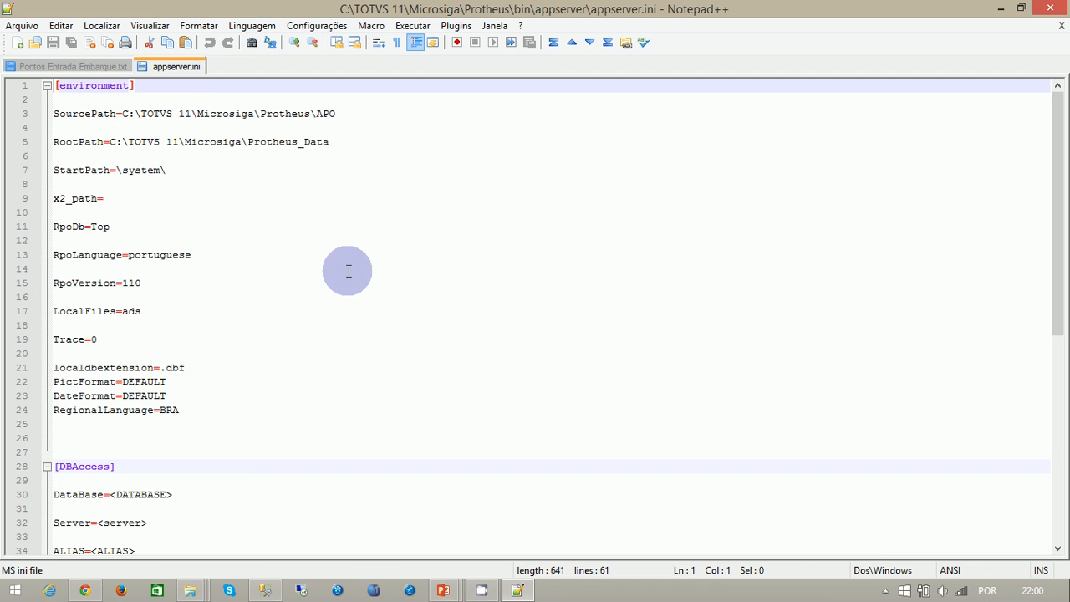
- Delete the blank line under the [environment] header and rename that section to protheus
key(Down)
key(BackSpace)
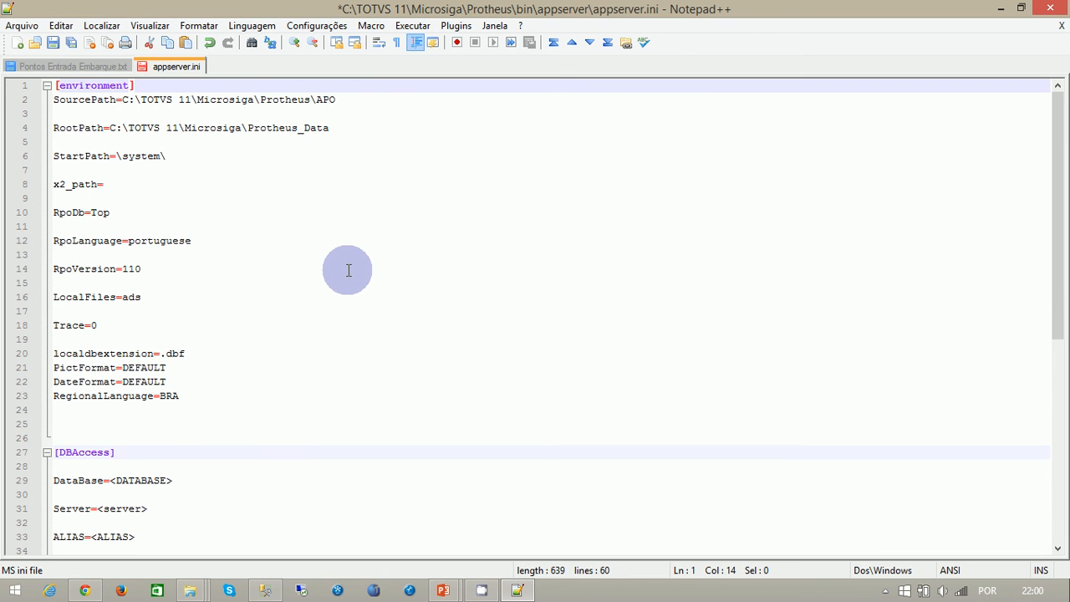
key(ctrl+shift+Left)
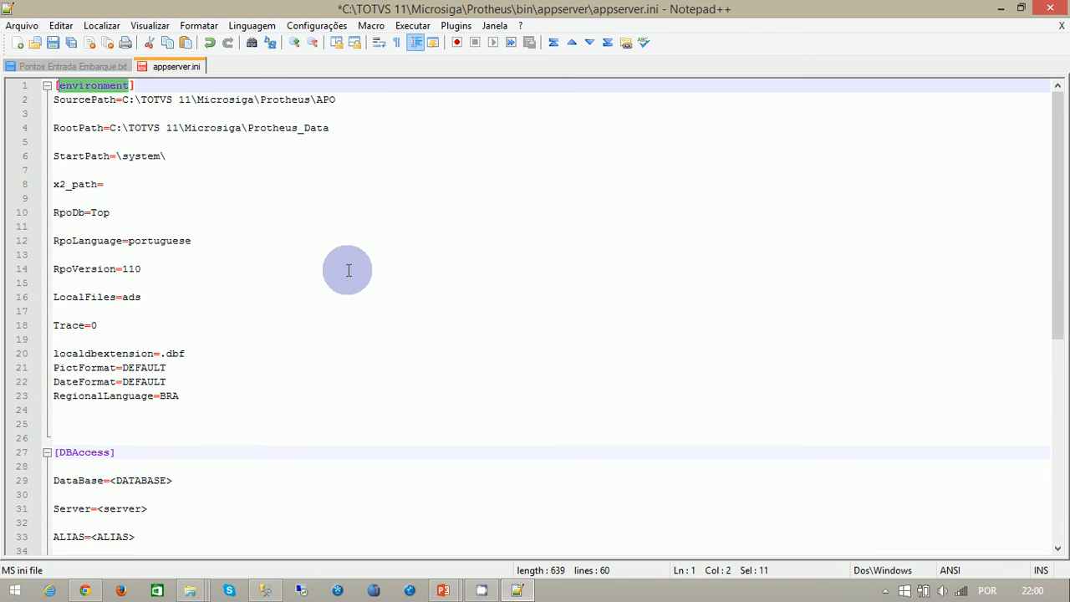
text(protheus)
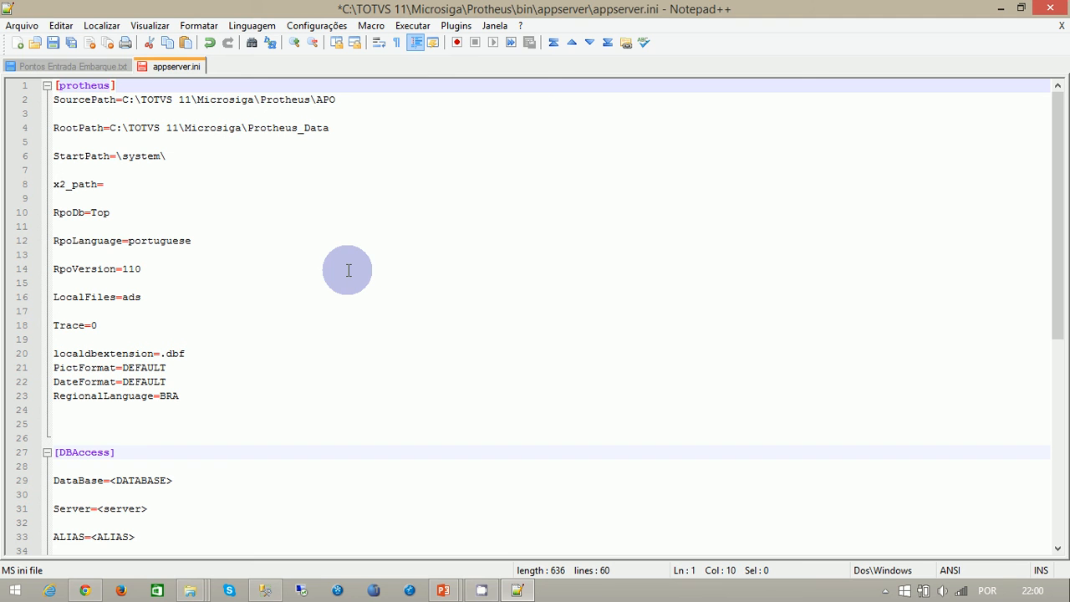
- Try a person's first name and then Producao as alternative names for the environment section
key(ctrl+shift+Left)
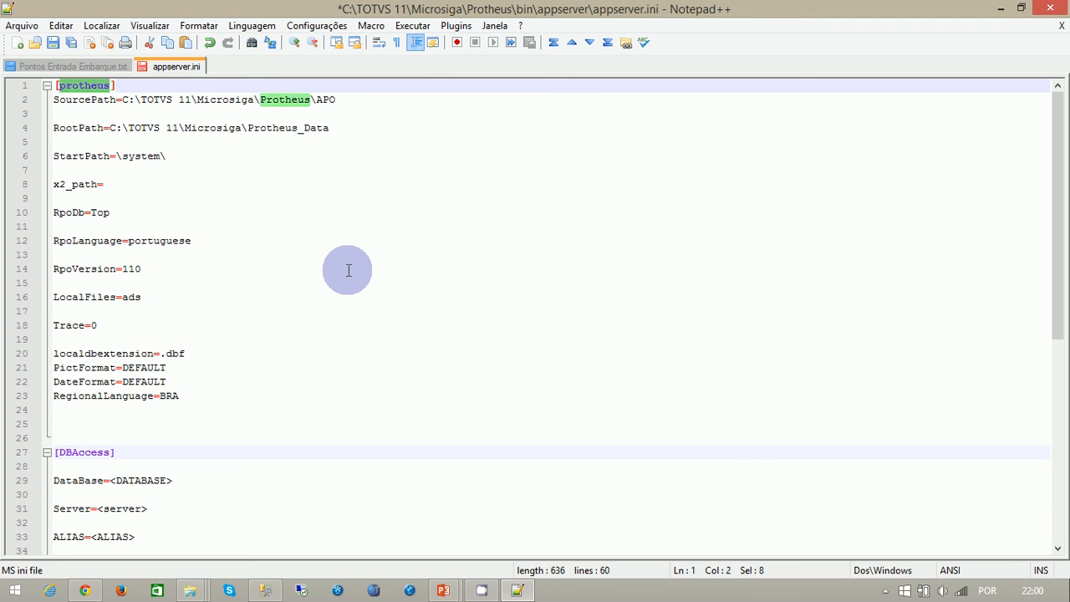
text(Emanuel)
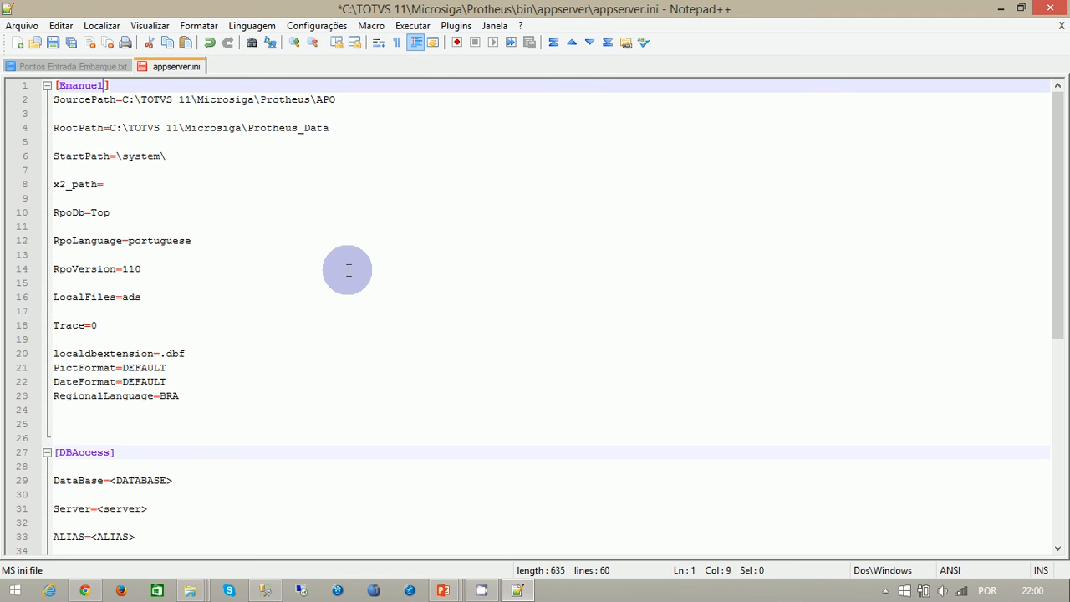
key(BackSpace)
key(BackSpace)
key(BackSpace)
key(BackSpace)
key(BackSpace)
key(BackSpace)
key(BackSpace)
text(Producao)
key(BackSpace)
key(BackSpace)
key(BackSpace)
key(BackSpace)
key(BackSpace)
key(BackSpace)
key(BackSpace)
key(BackSpace)
- Name the environment section Aula and place the cursor at the end of the SourcePath line
text(Aula)
key(Down)
key(Down)
key(Up)
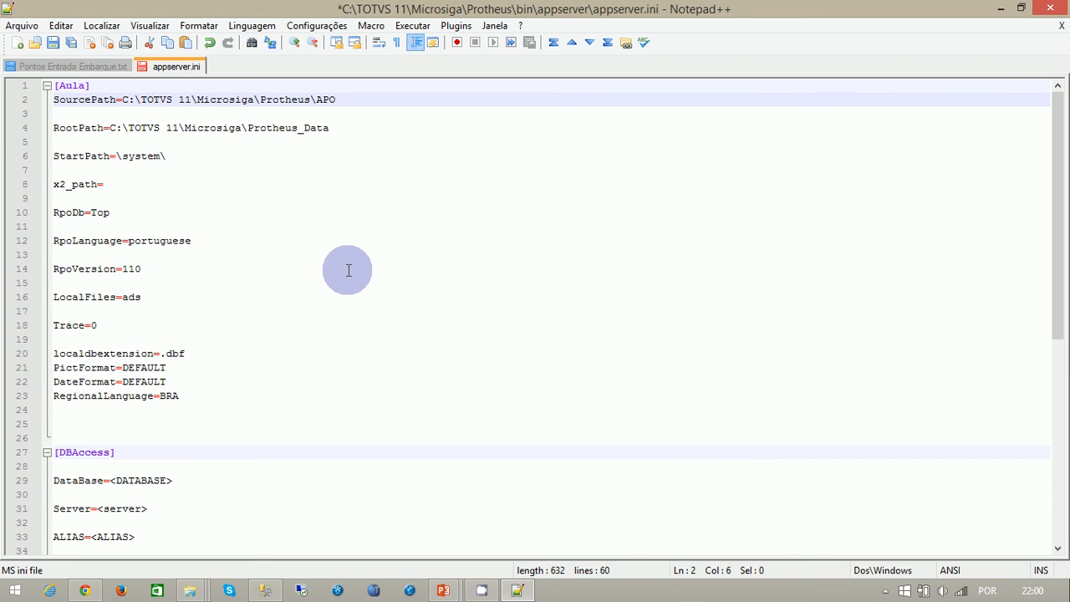
key(End)
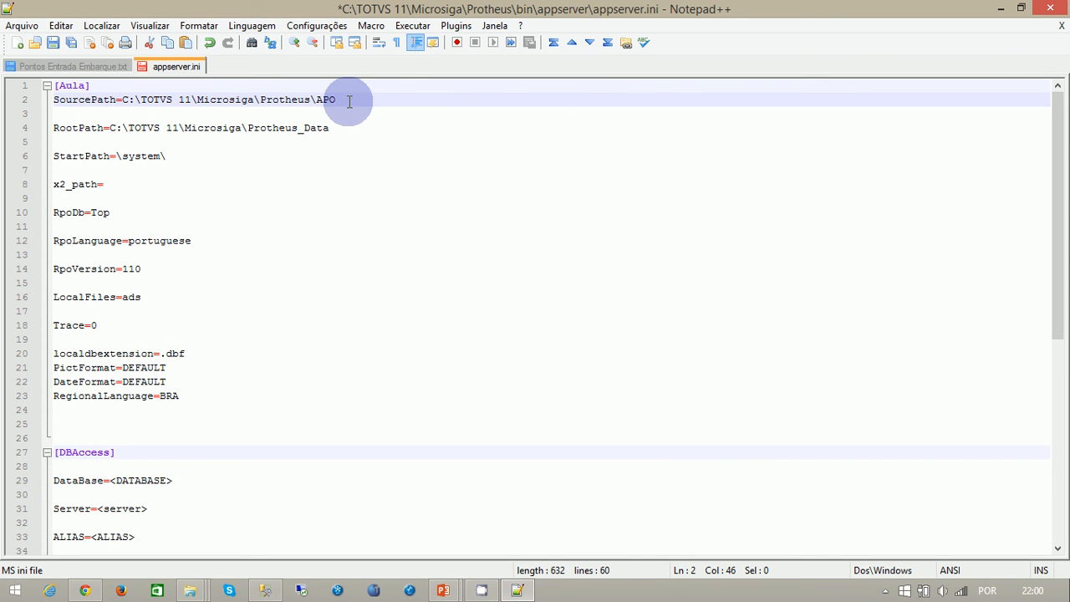
- Switch to File Explorer, go up to the Protheus folder, open its apo subfolder and select tttp110.rpo
click(194, 587)
click(410, 520)
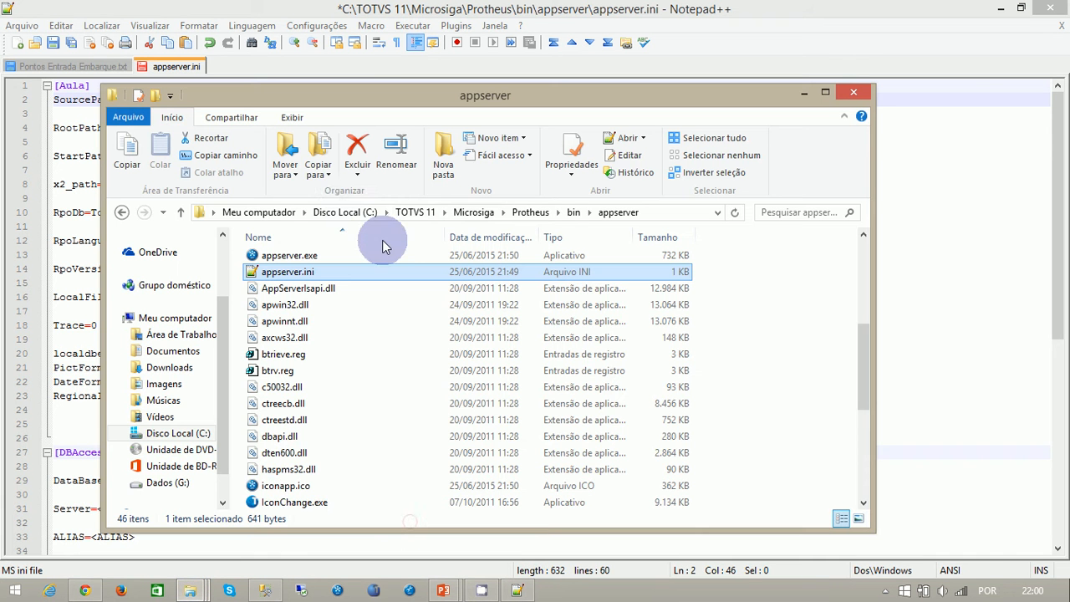
click(179, 213)
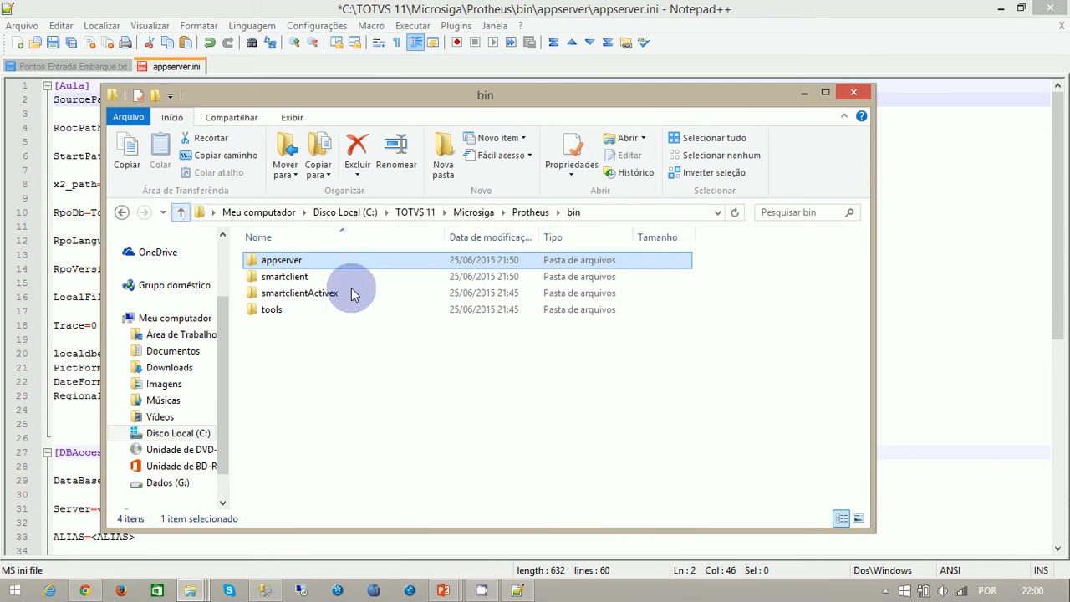
click(183, 214)
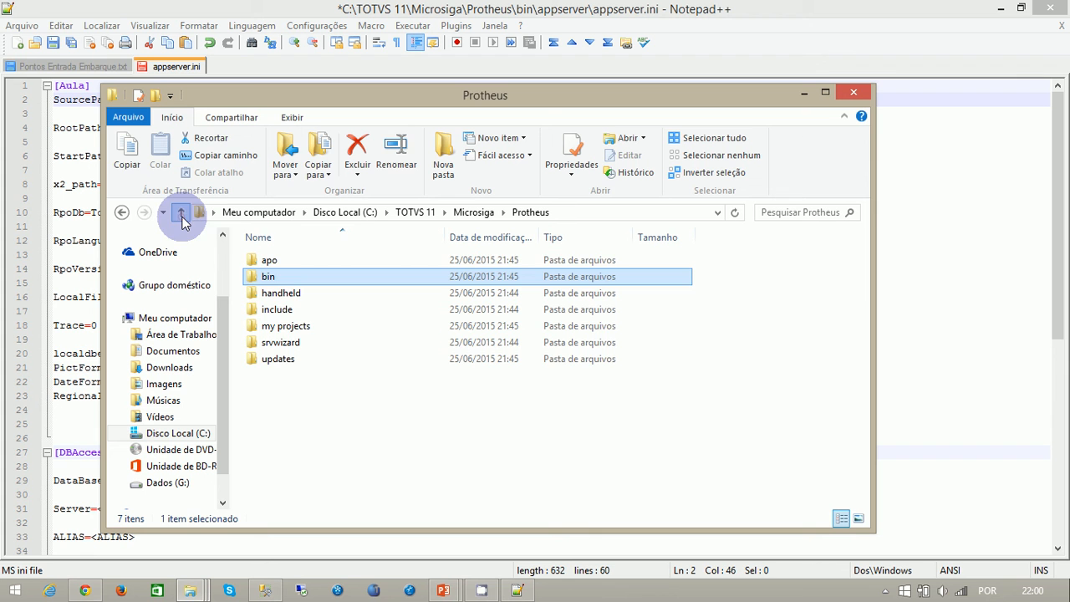
double_click(269, 260)
click(313, 261)
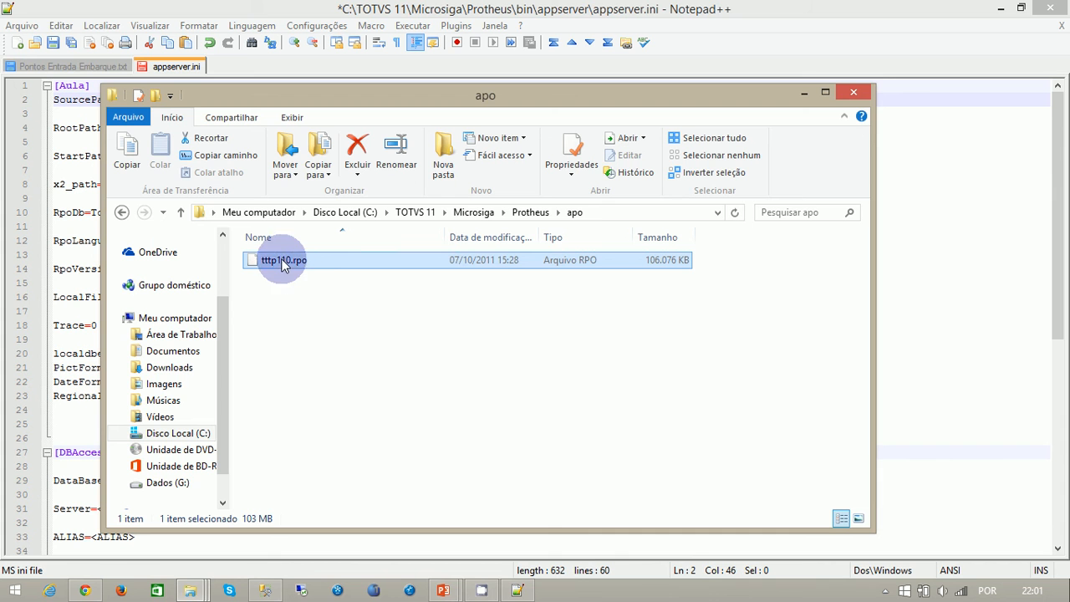
- Return to appserver.ini in Notepad++ and examine the SourcePath, RootPath and StartPath entries of the Aula section
click(947, 181)
drag(122, 99, 349, 99)
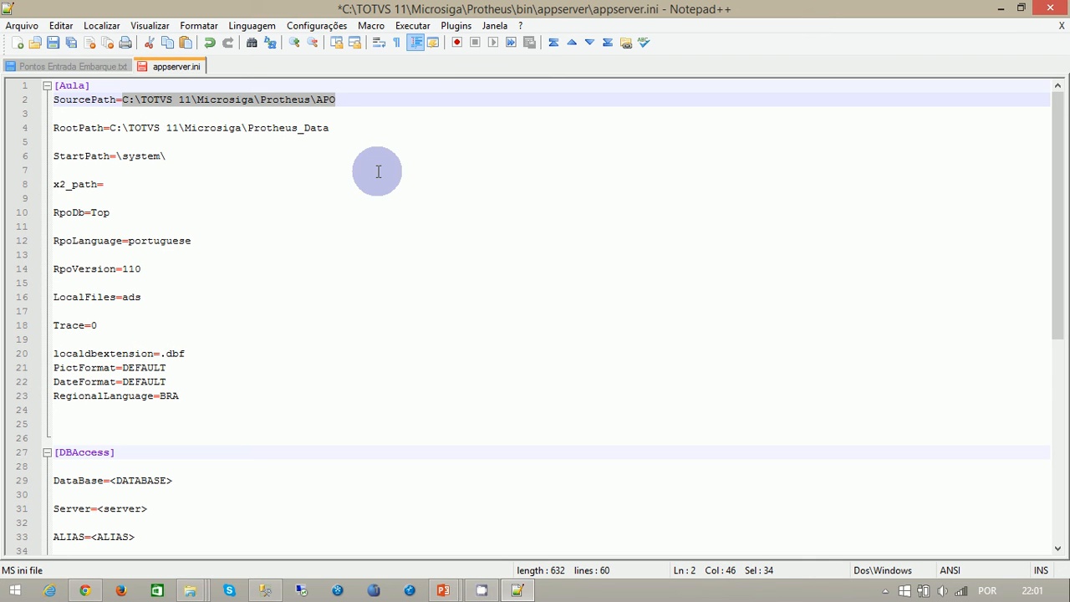
key(Down)
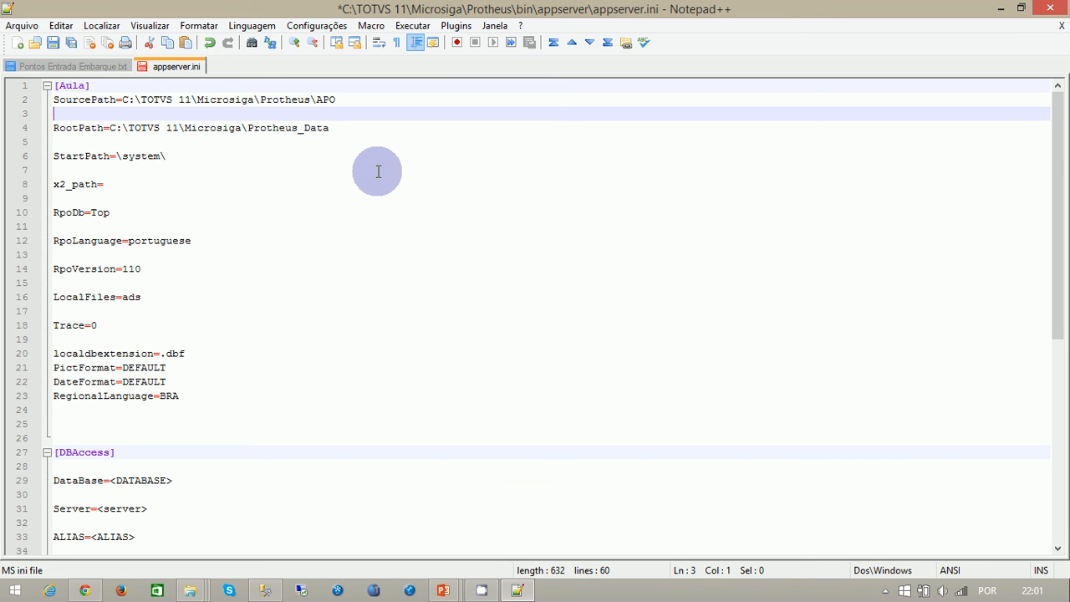
key(Down)
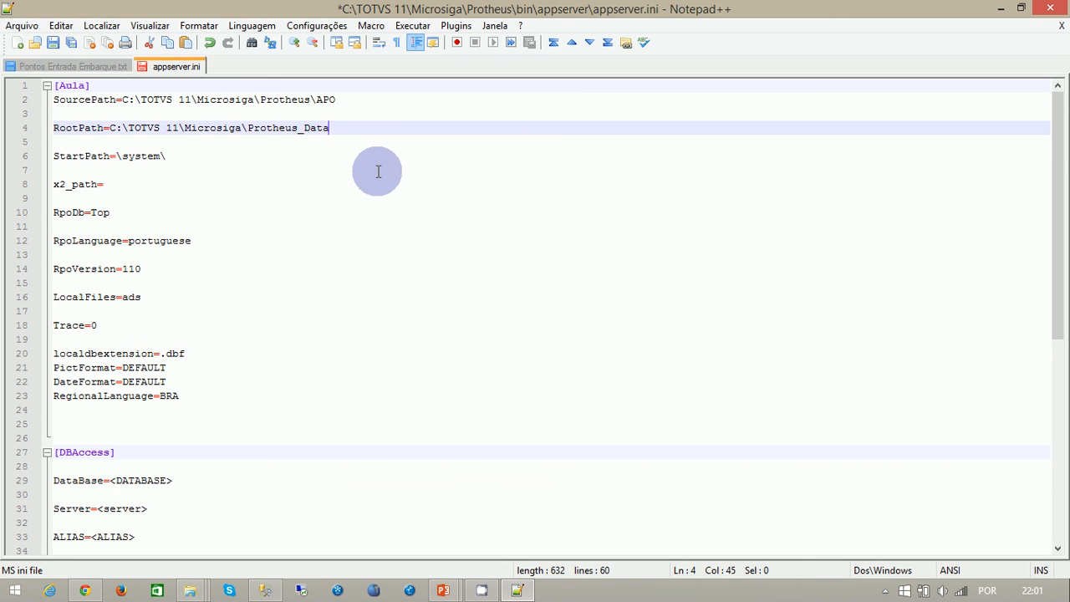
key(Down)
key(Down)
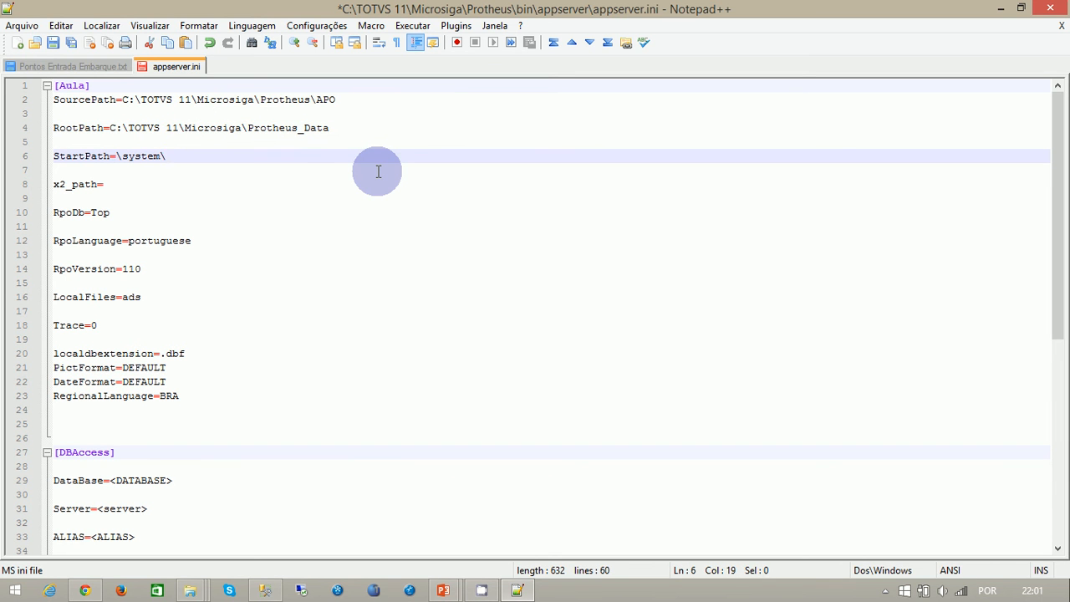
key(Left)
key(Left)
key(Left)
key(Right)
key(Right)
key(Right)
key(Right)
key(Right)
key(Right)
key(Left)
key(Left)
key(Left)
key(Left)
key(Left)
key(Left)
key(Left)
key(Left)
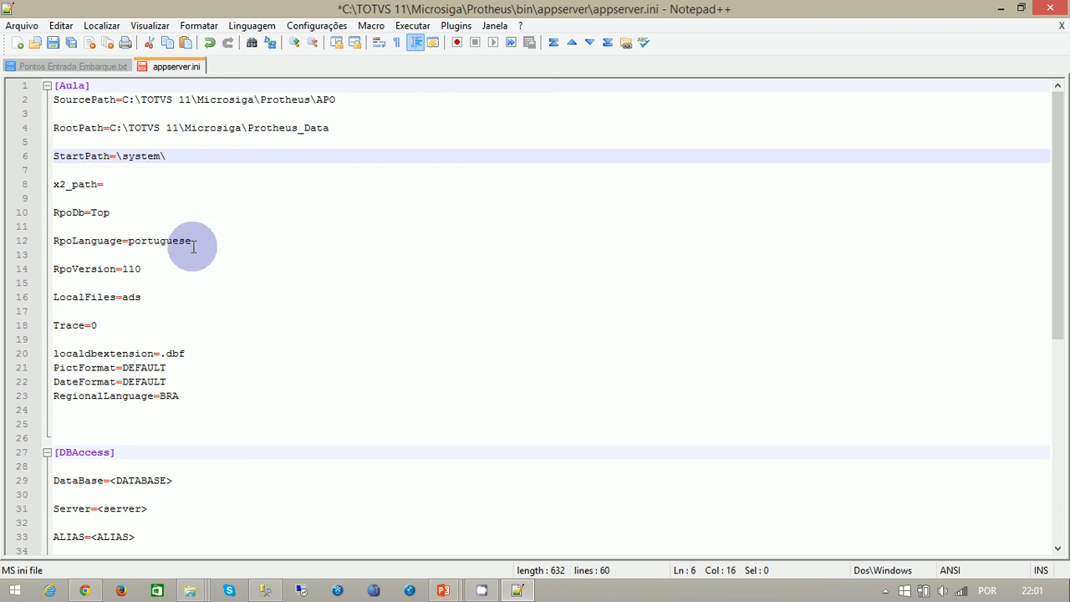
- Set DataBase in the DBAccess section to MSSQL7 and place the cursor at the end of the Server line
scroll(275, 298, down, 2)
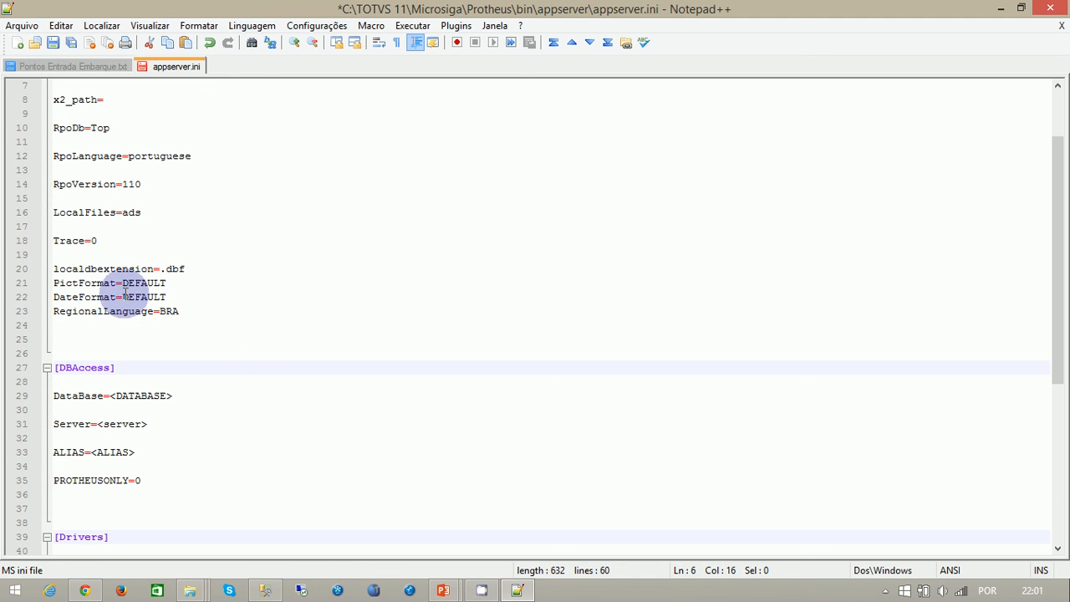
scroll(231, 294, down, 2)
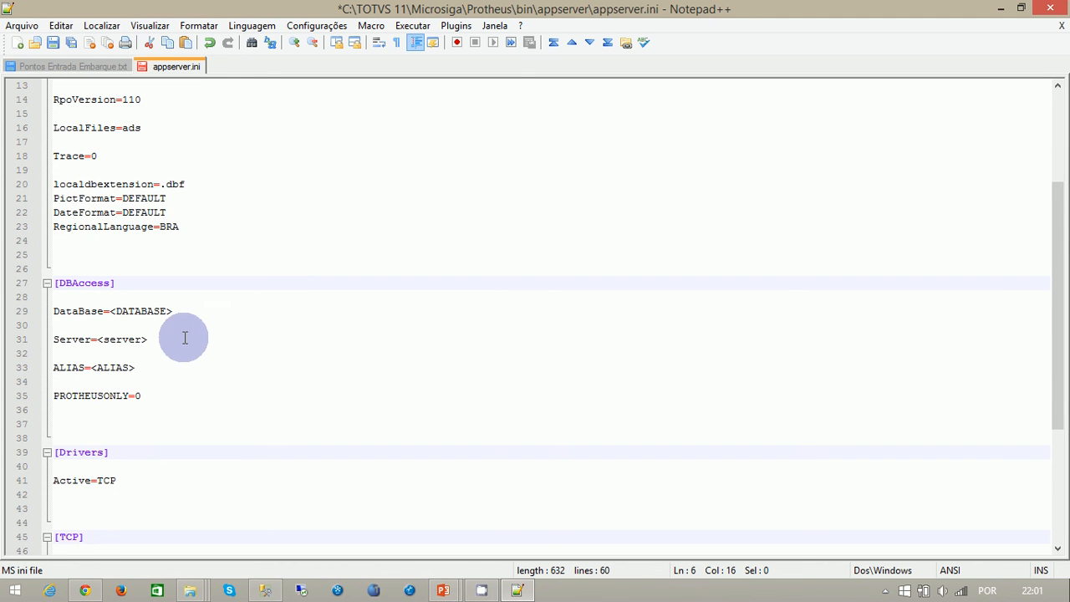
scroll(219, 347, down, 1)
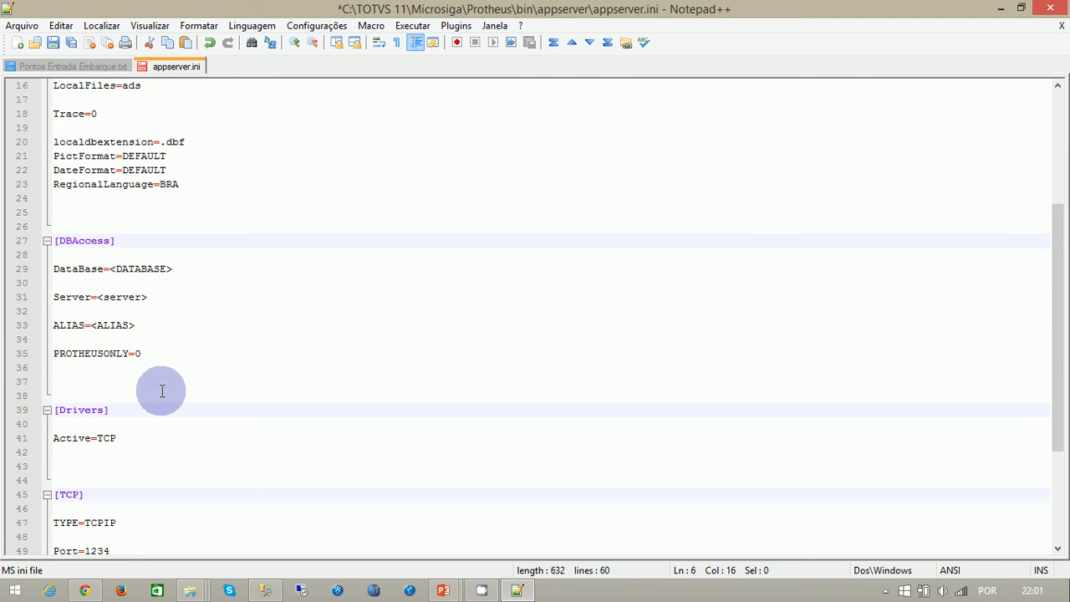
click(186, 268)
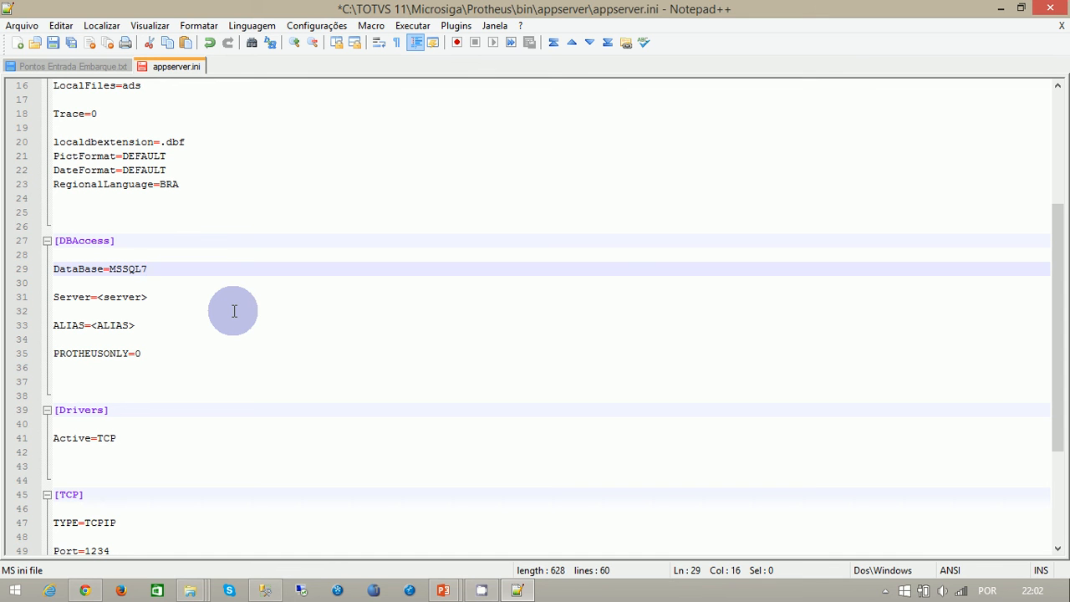
key(Down)
key(Down)
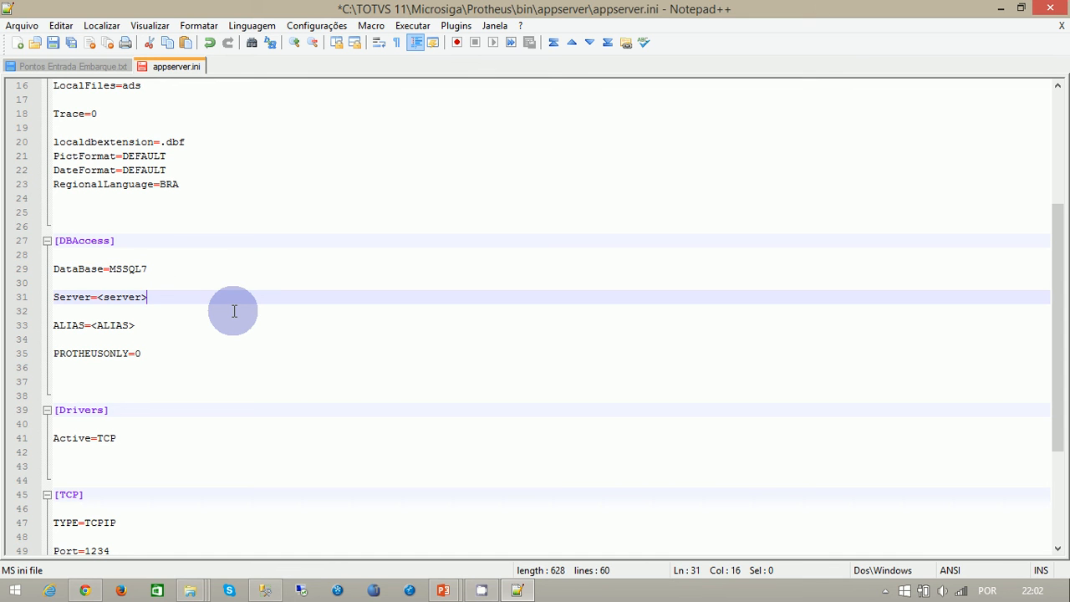
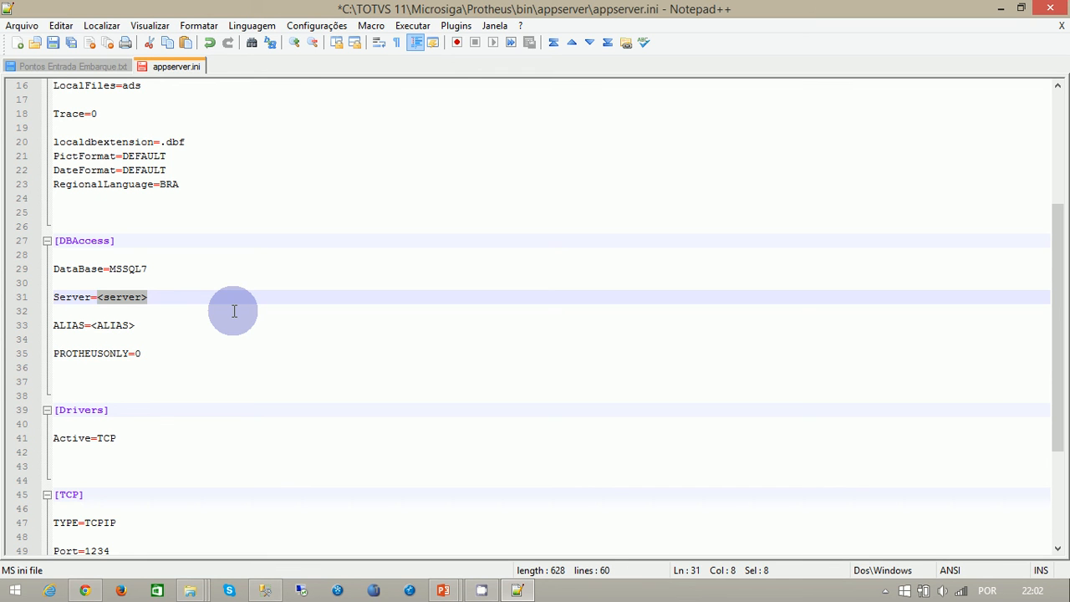
- Set Server to localhost and ALIAS to aula1 in the DBAccess section, checking the database name in SQL Server Management Studio
text(localhost)
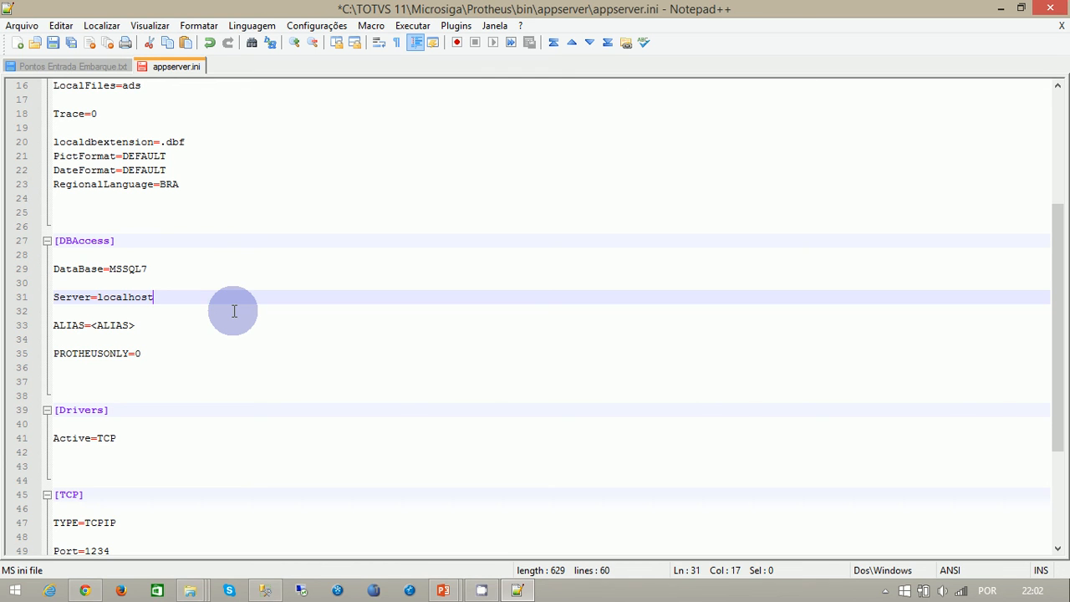
key(Down)
key(Down)
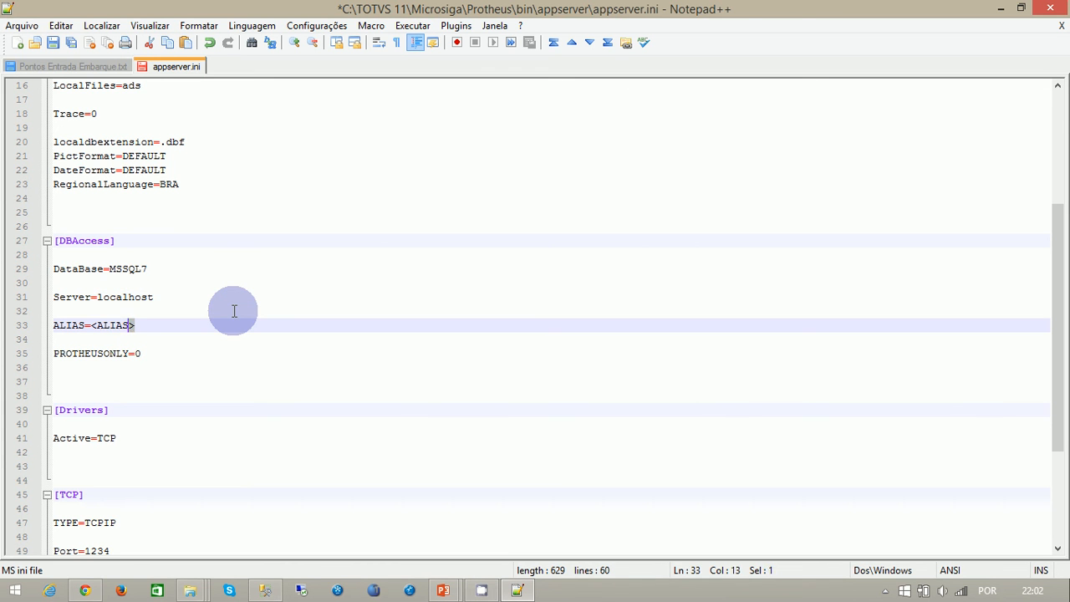
key(shift+Left)
key(shift+Left)
key(shift+Left)
key(shift+Left)
text(aula)
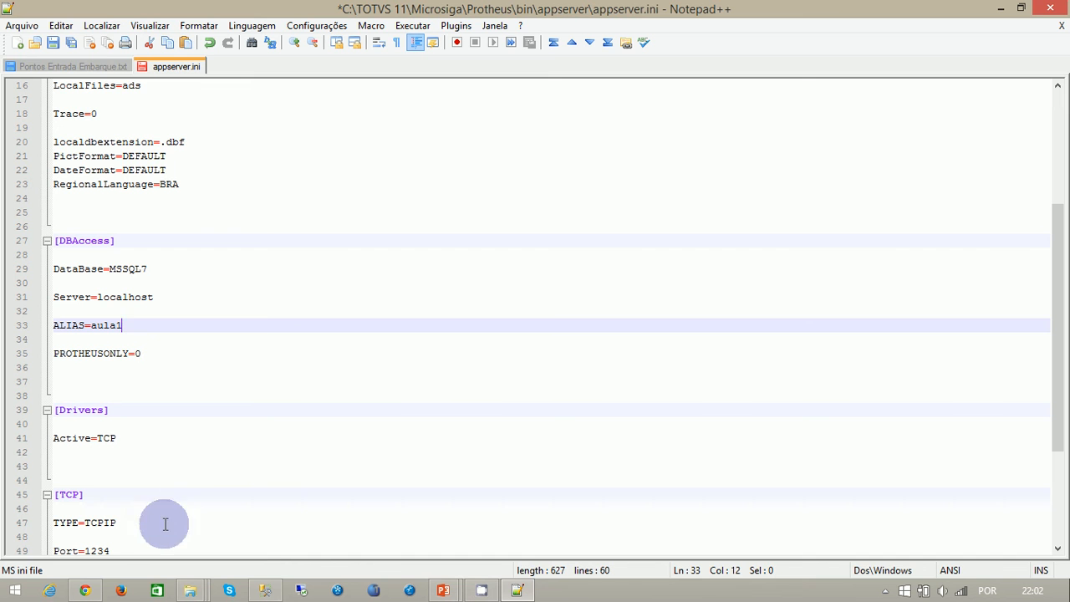
click(265, 590)
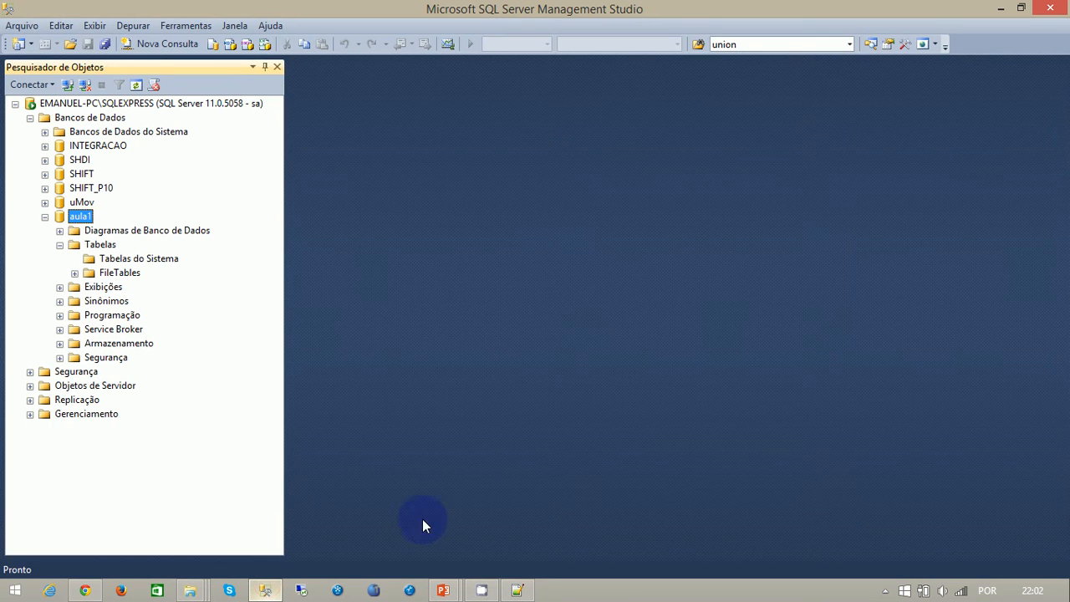
click(517, 590)
- Check the LICENSESERVER enable entry and the TCP port in appserver.ini in Notepad++, and save the file
scroll(336, 410, down, 1)
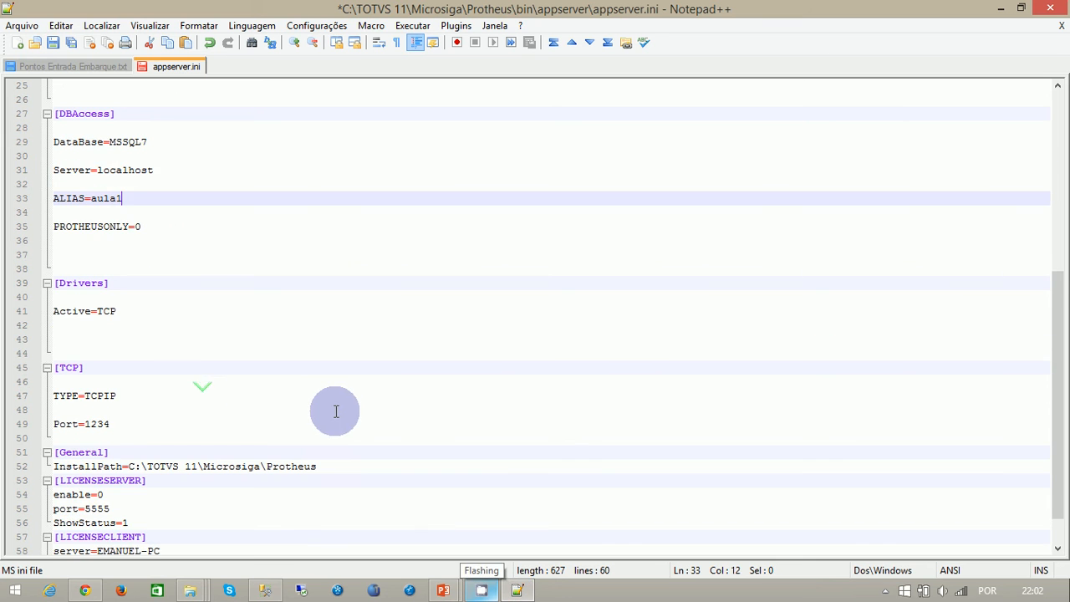
scroll(343, 426, down, 1)
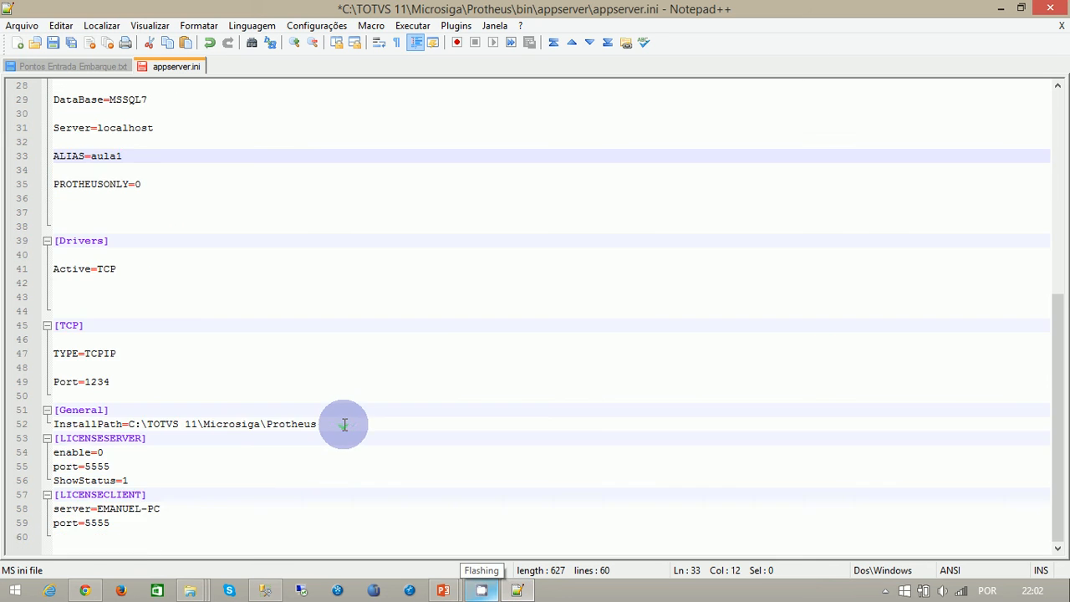
click(174, 452)
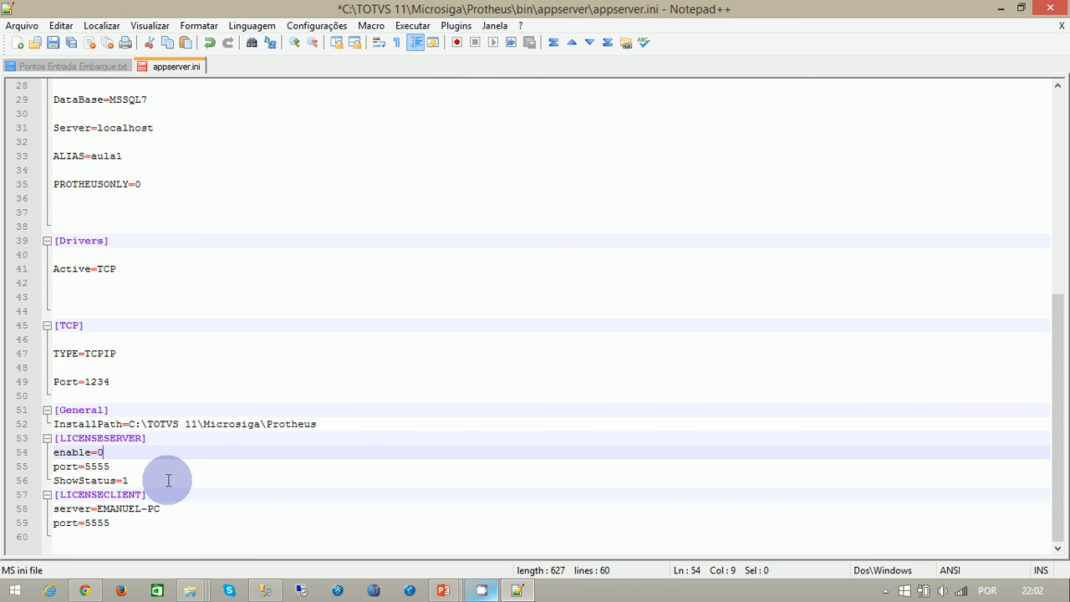
double_click(99, 381)
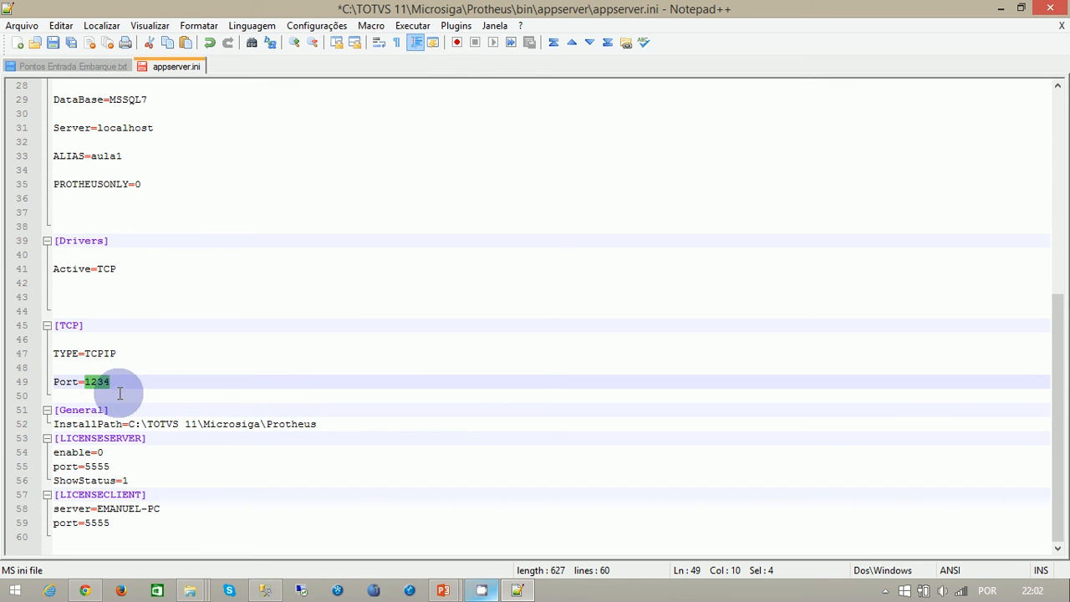
click(117, 381)
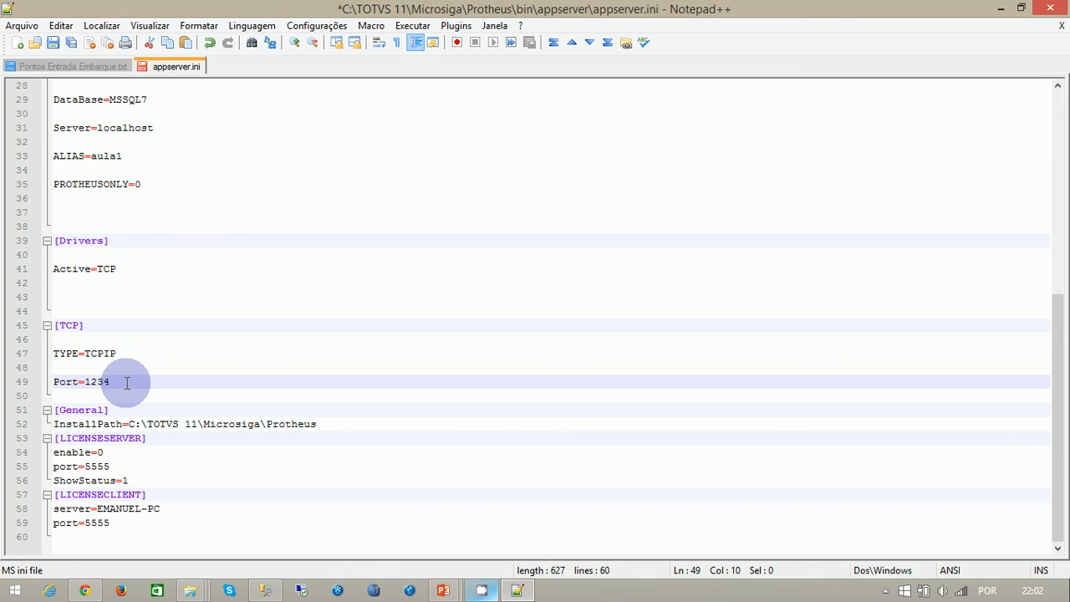
key(ctrl+s)
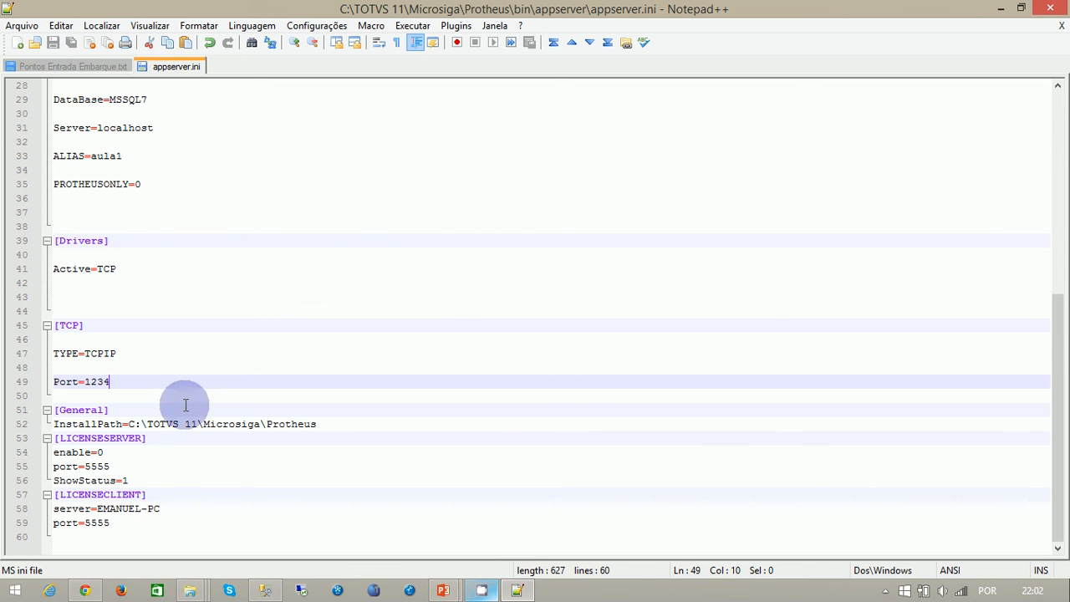
- Switch to the File Explorer window showing the apo folder and go up to the Protheus folder
scroll(344, 217, up, 5)
scroll(343, 217, up, 4)
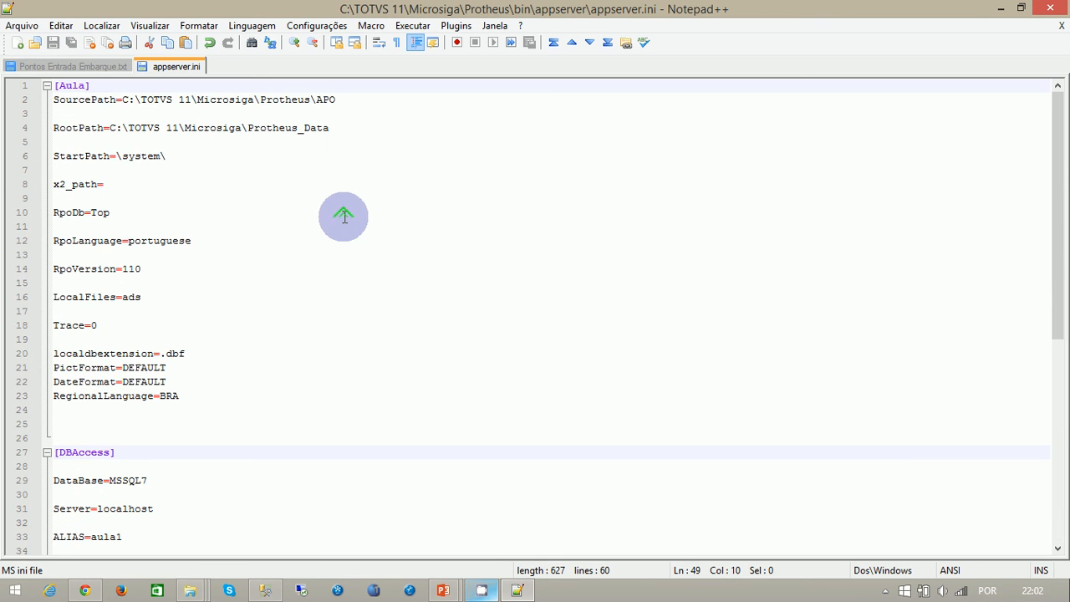
click(190, 590)
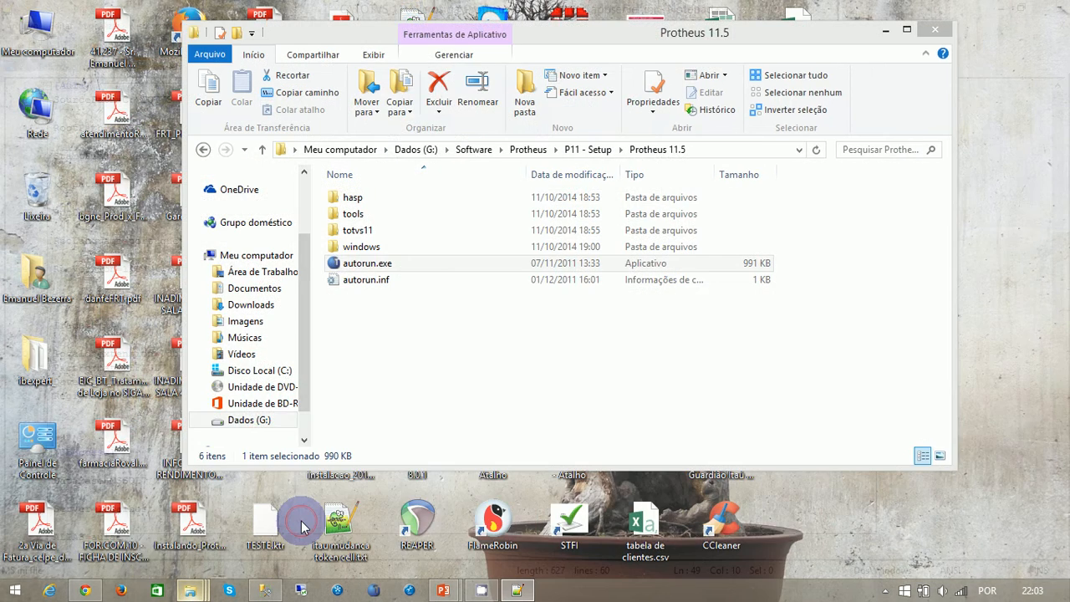
click(301, 521)
click(205, 590)
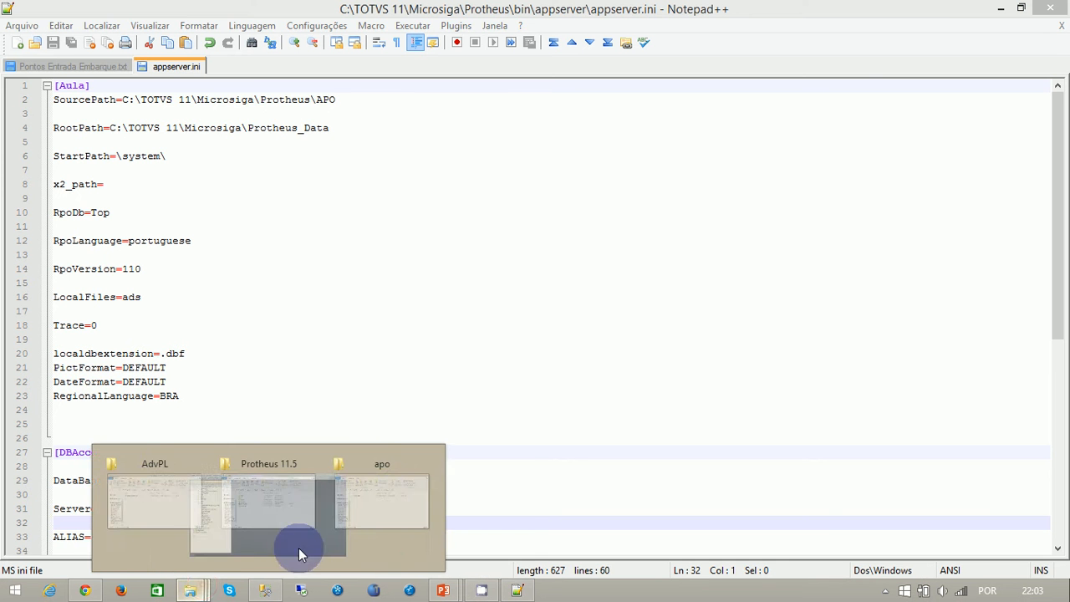
click(419, 518)
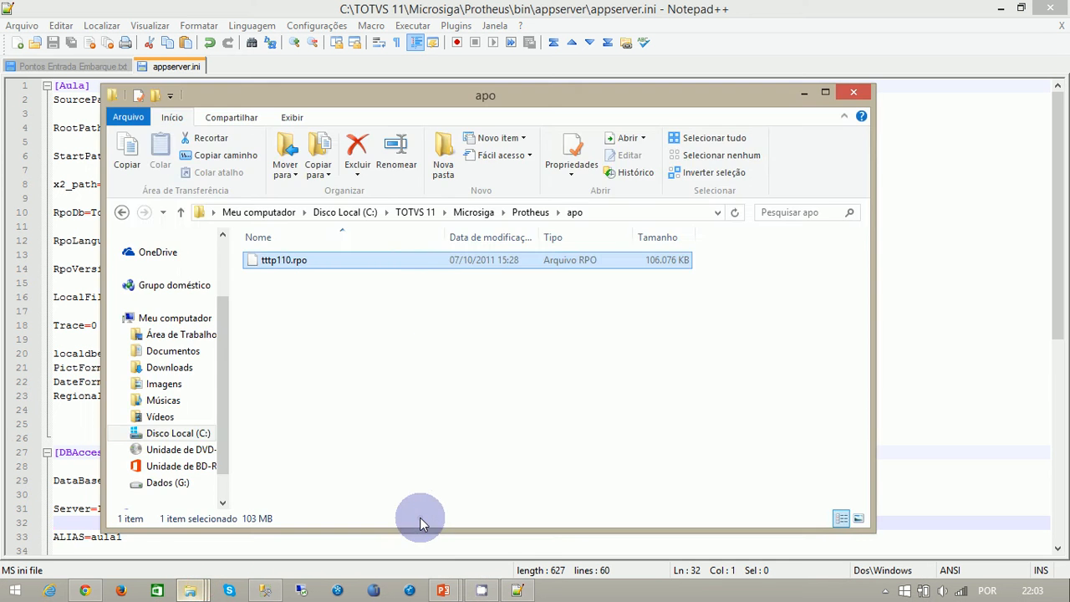
click(185, 212)
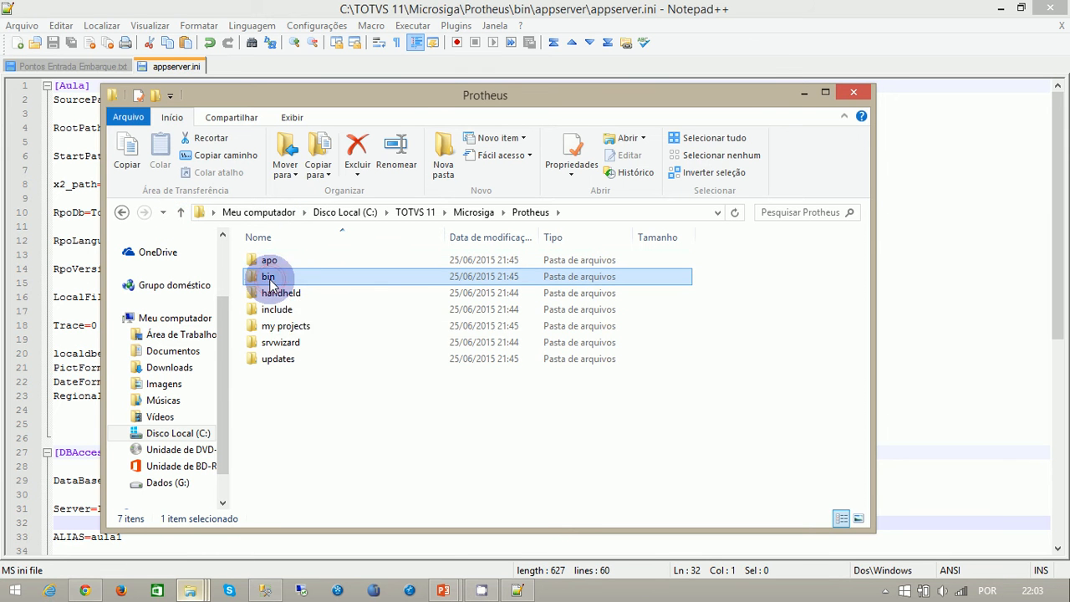
- Open smartclient.ini from the bin\smartclient folder in Notepad++
double_click(268, 278)
double_click(269, 279)
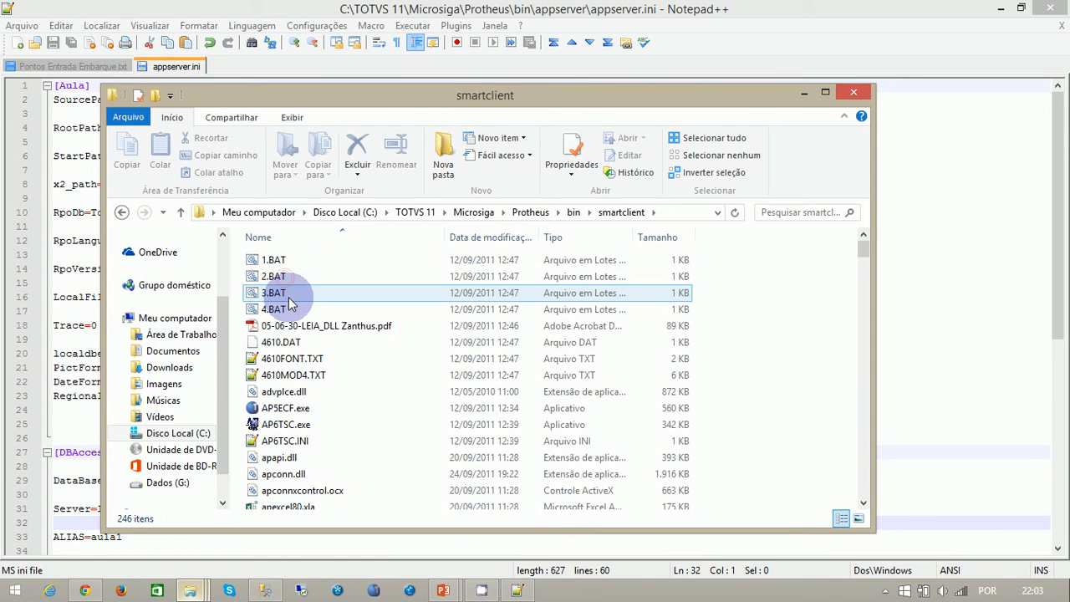
click(271, 342)
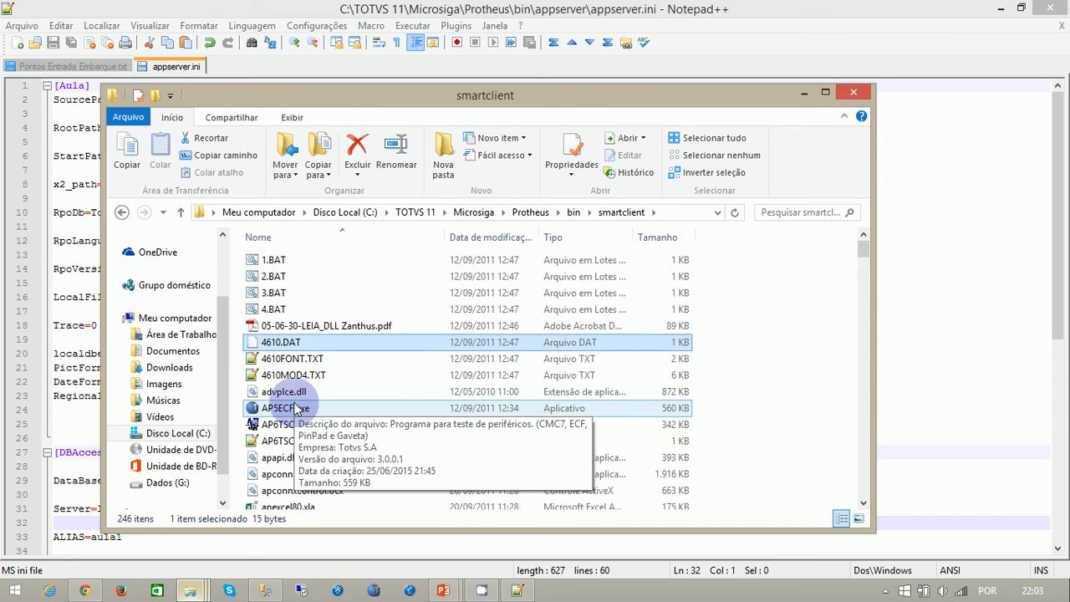
text(smartclient.ini)
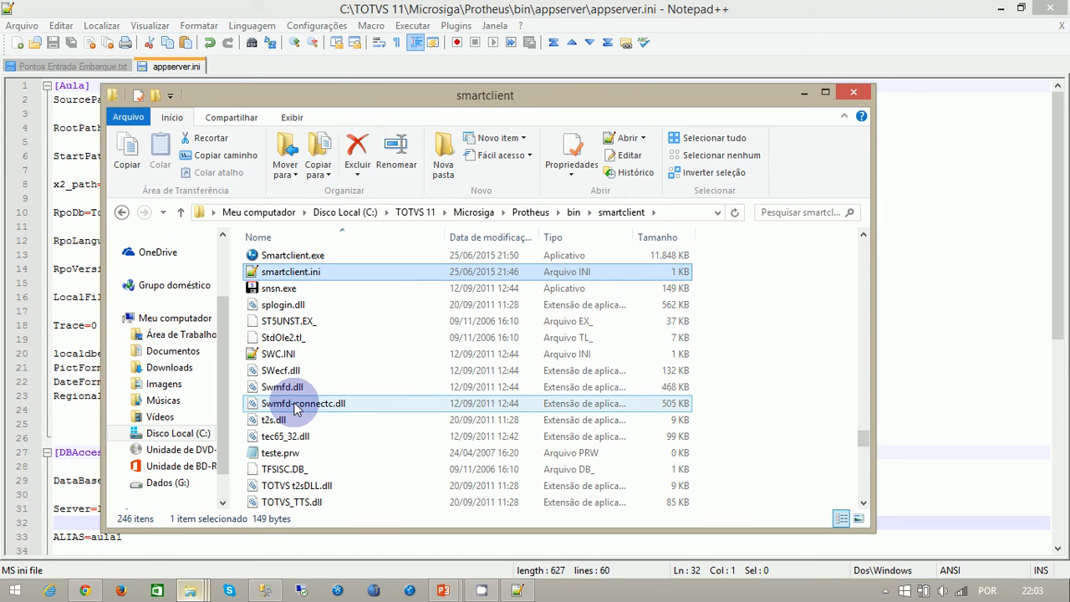
key(Return)
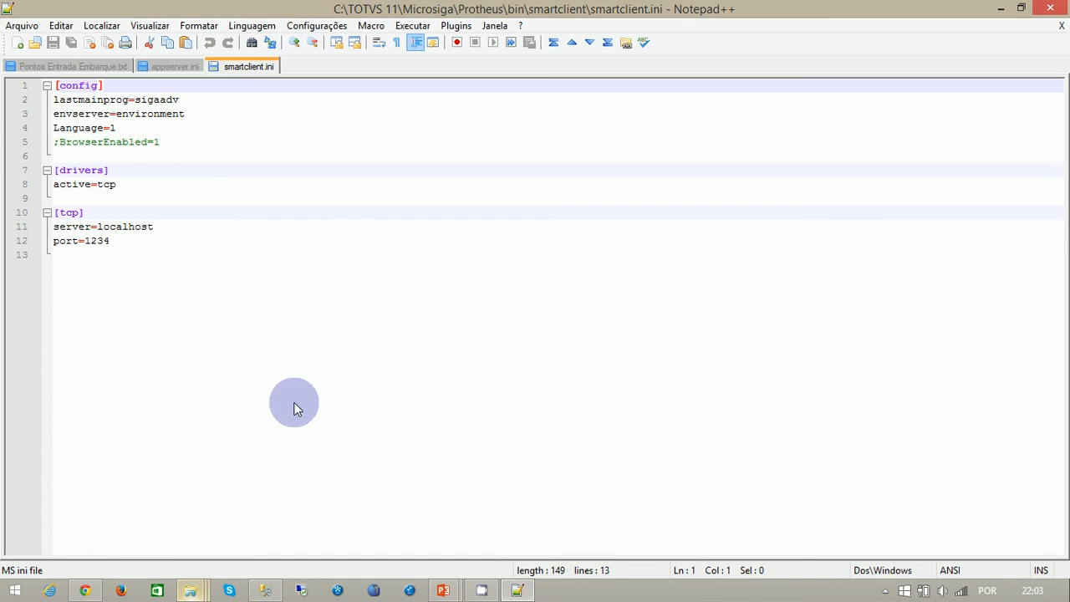
- Set envserver in the config section of smartclient.ini to aula and compare it with the environment name in appserver.ini
click(186, 117)
key(BackSpace)
key(BackSpace)
key(BackSpace)
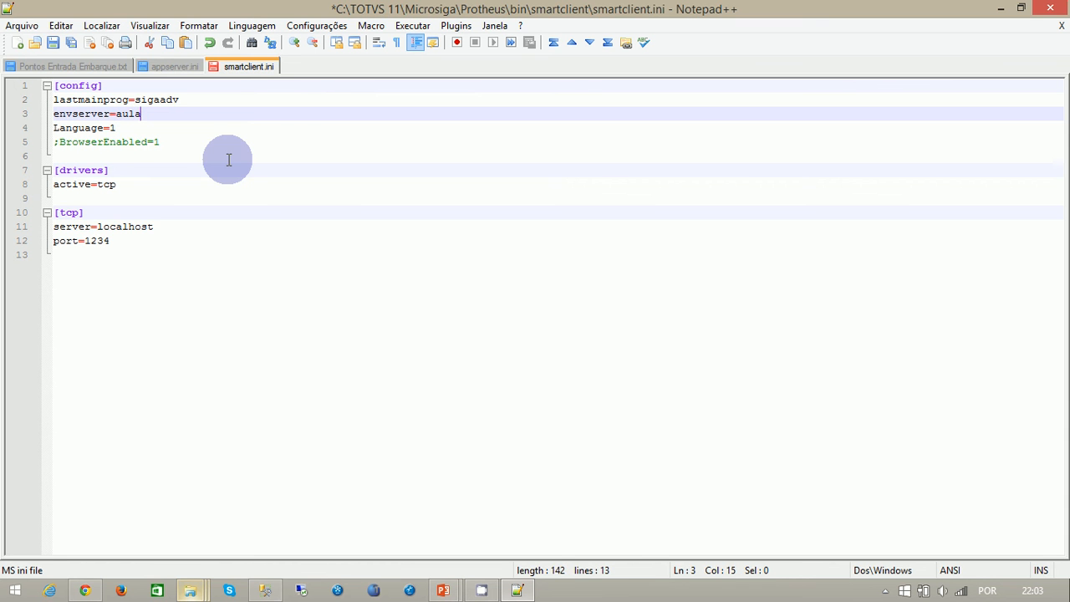
text(aula)
click(174, 66)
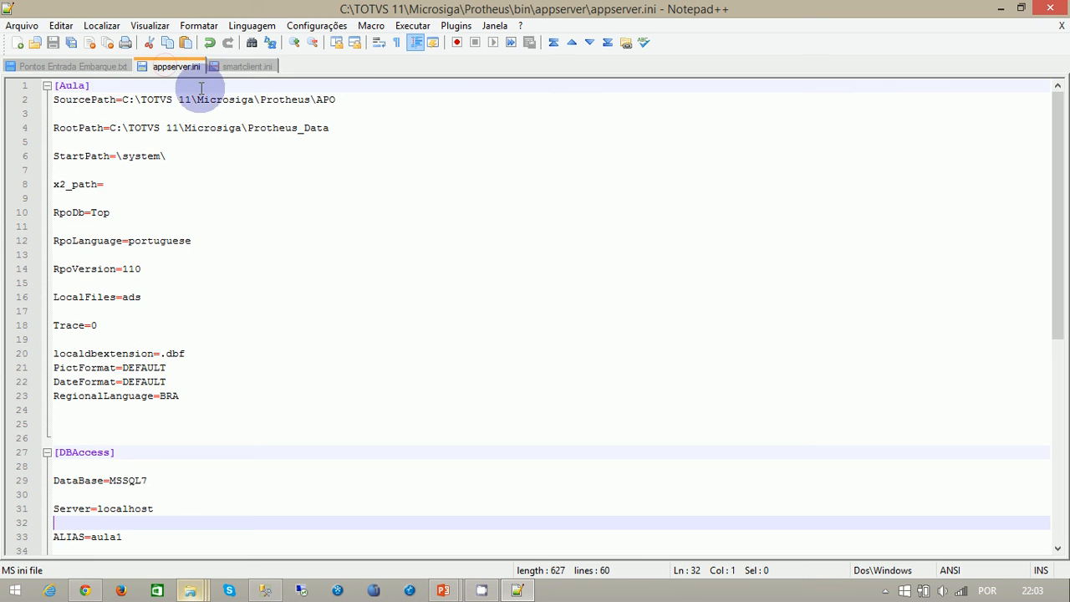
click(241, 66)
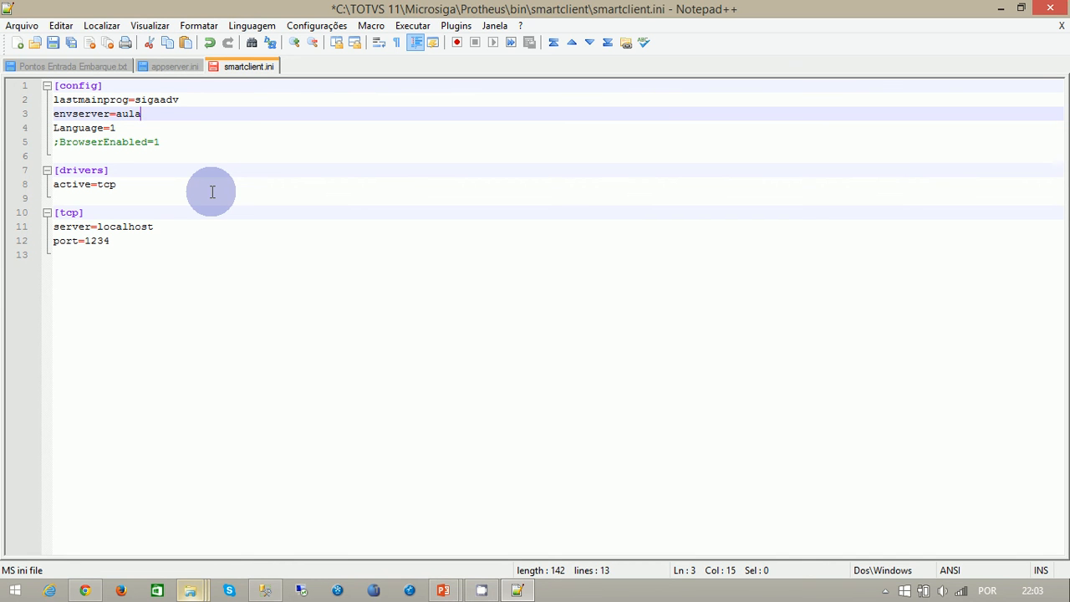
- Check the tcp server and port entries of smartclient.ini against appserver.ini, and save smartclient.ini
click(157, 227)
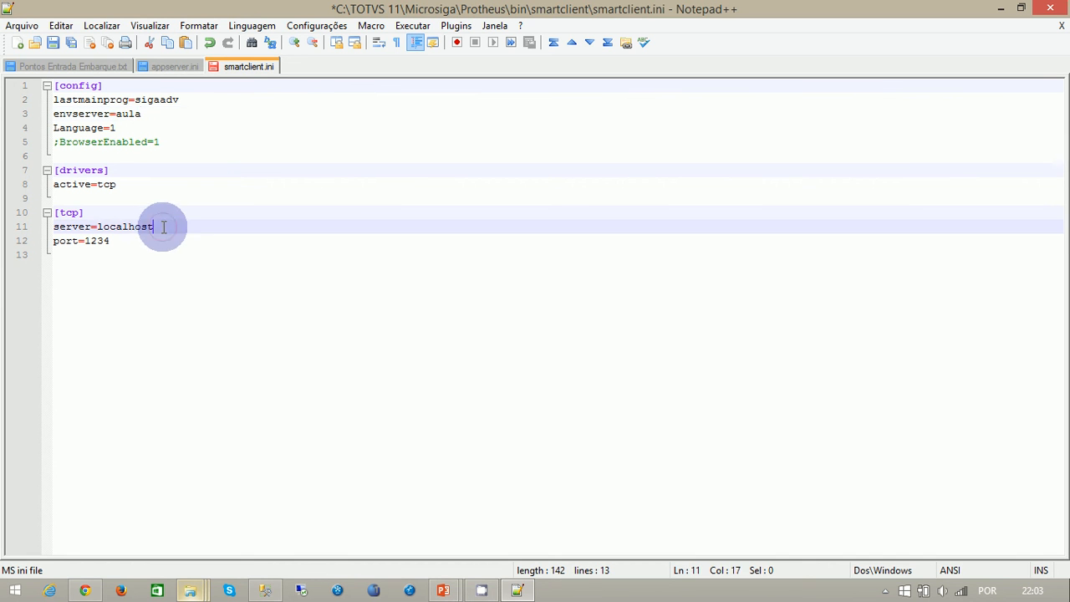
click(126, 239)
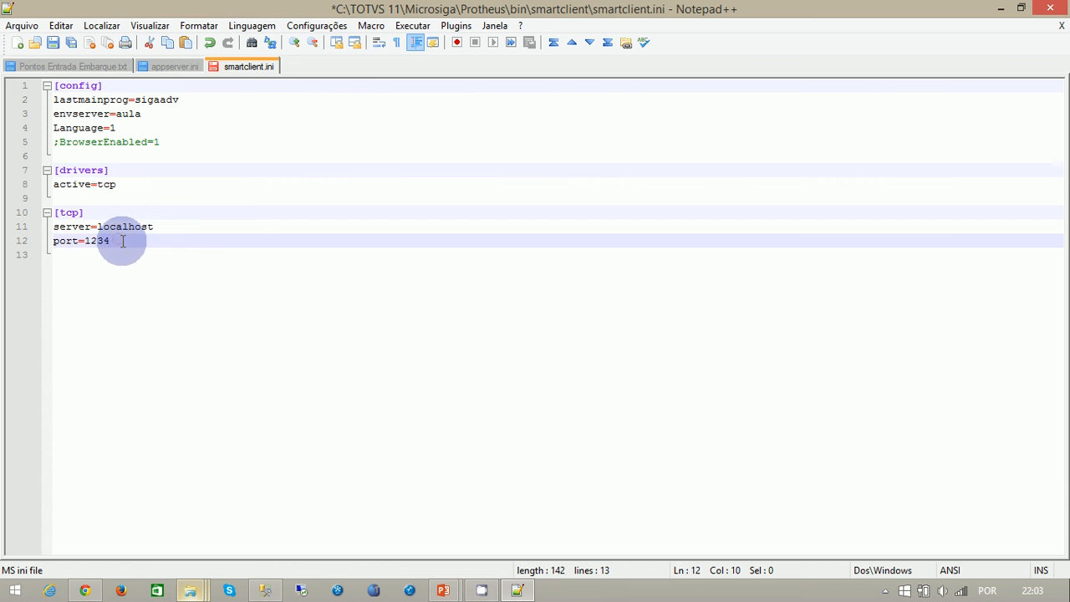
click(175, 66)
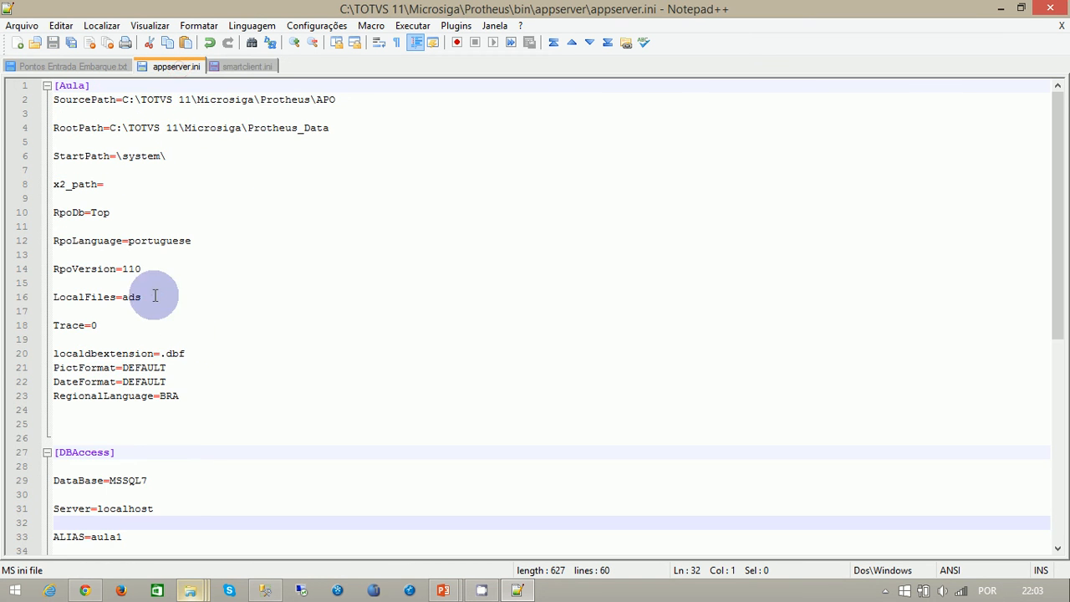
scroll(150, 464, down, 4)
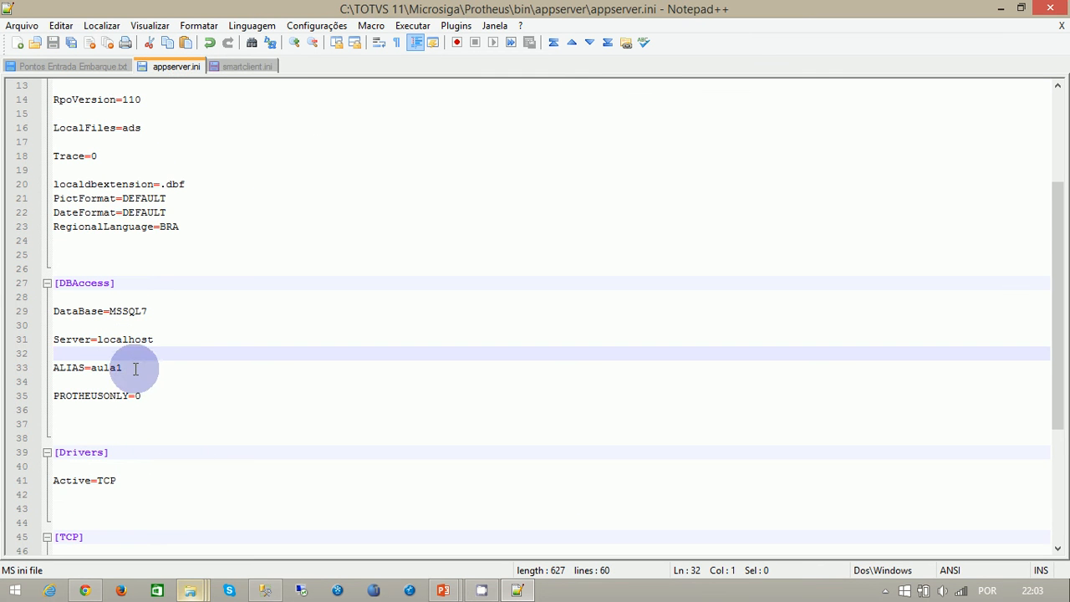
click(248, 67)
click(53, 41)
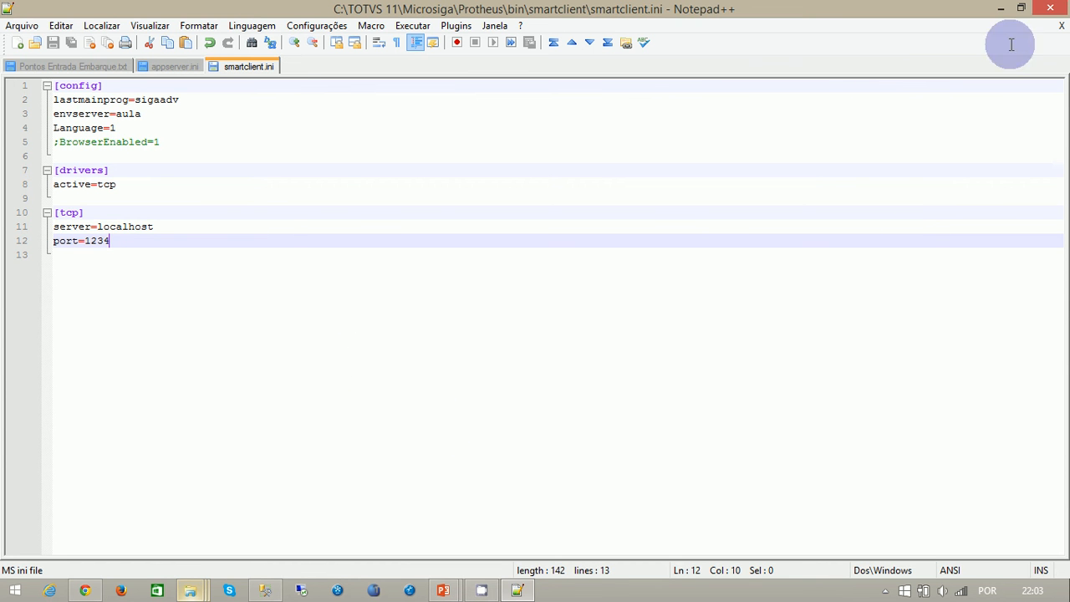
- Switch to File Explorer, open the Microsiga\DBAccess folder and create a shortcut to DBAccess.exe there
click(1007, 10)
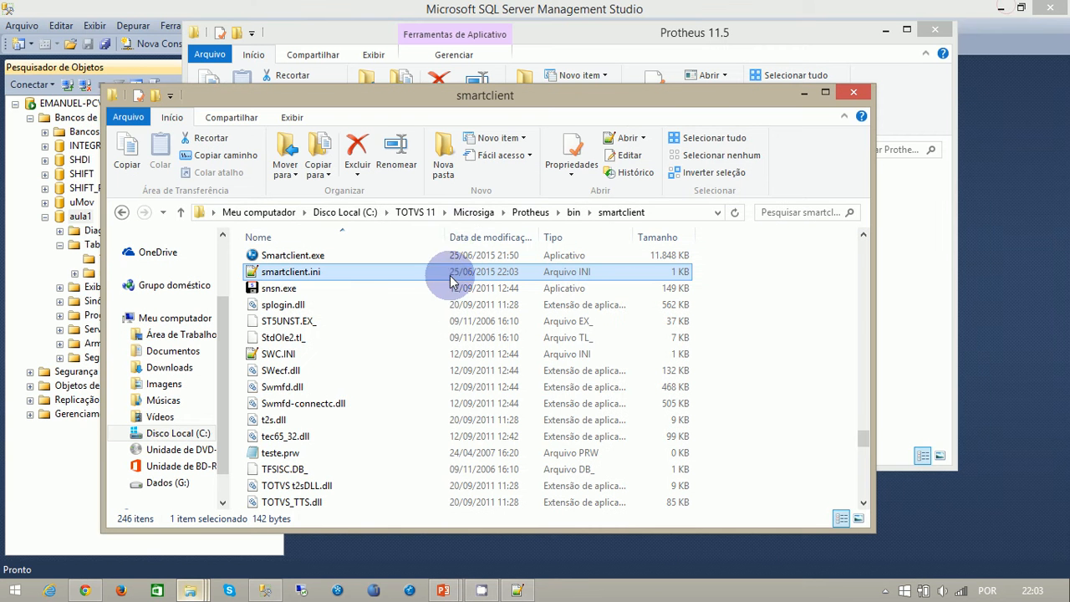
click(473, 212)
double_click(280, 260)
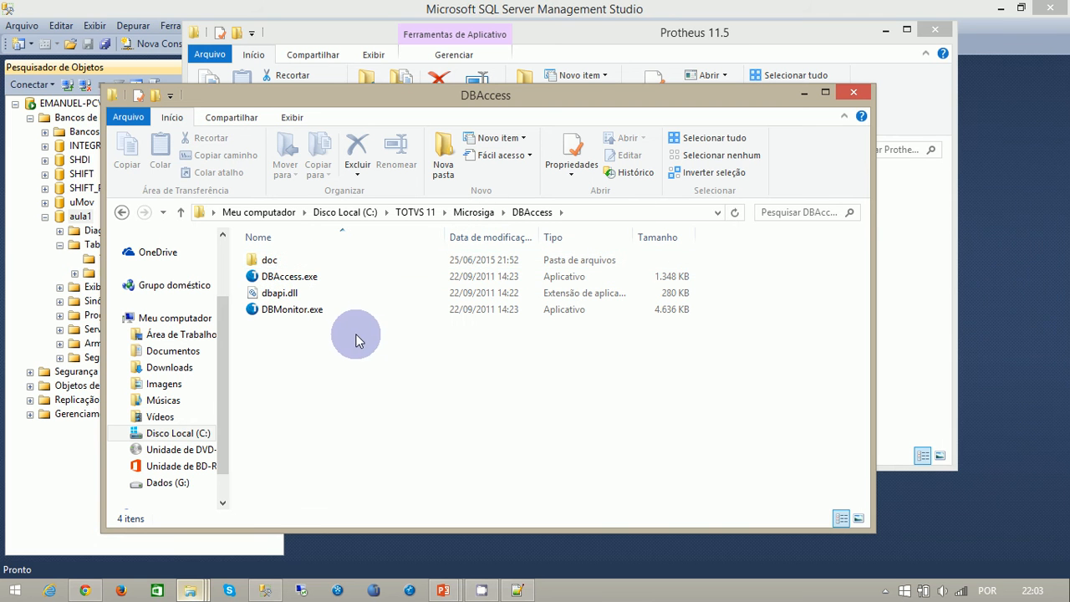
right_click(272, 277)
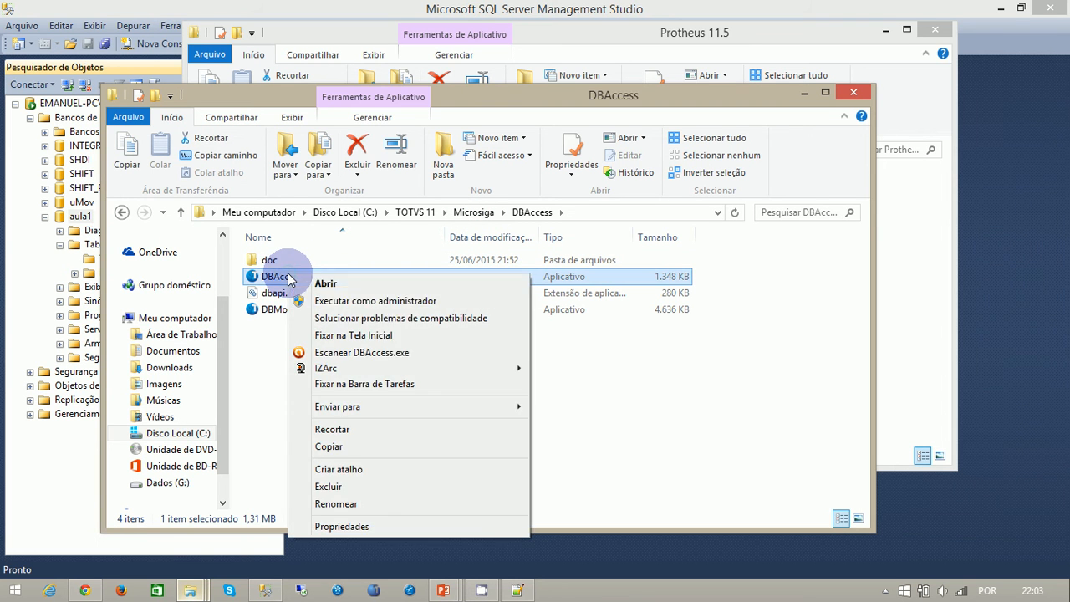
click(335, 469)
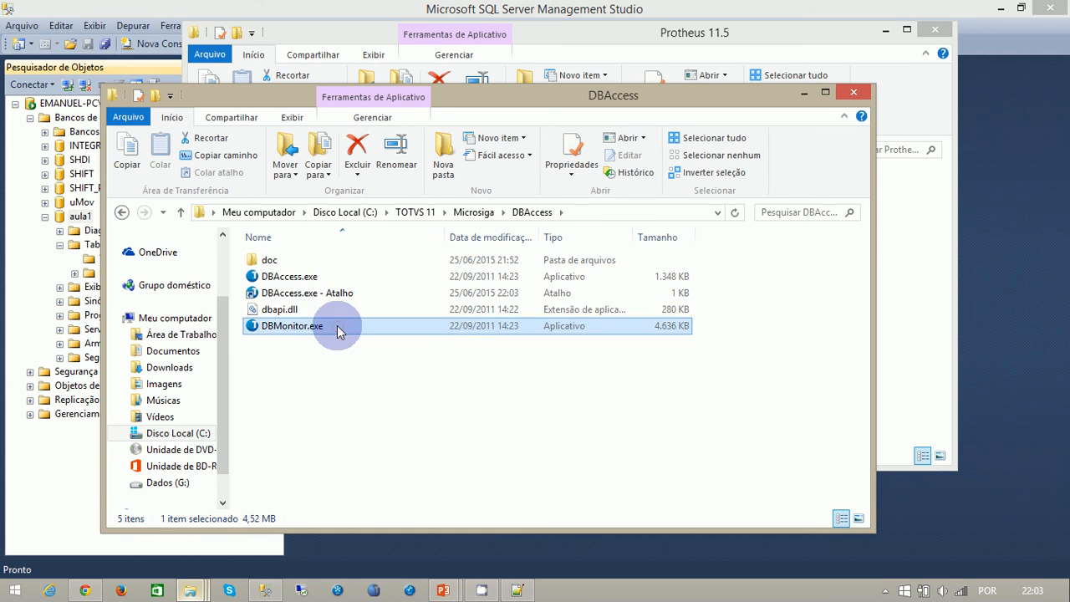
- Append the -console parameter to the target of the DBAccess.exe shortcut and apply the change
click(328, 292)
right_click(327, 292)
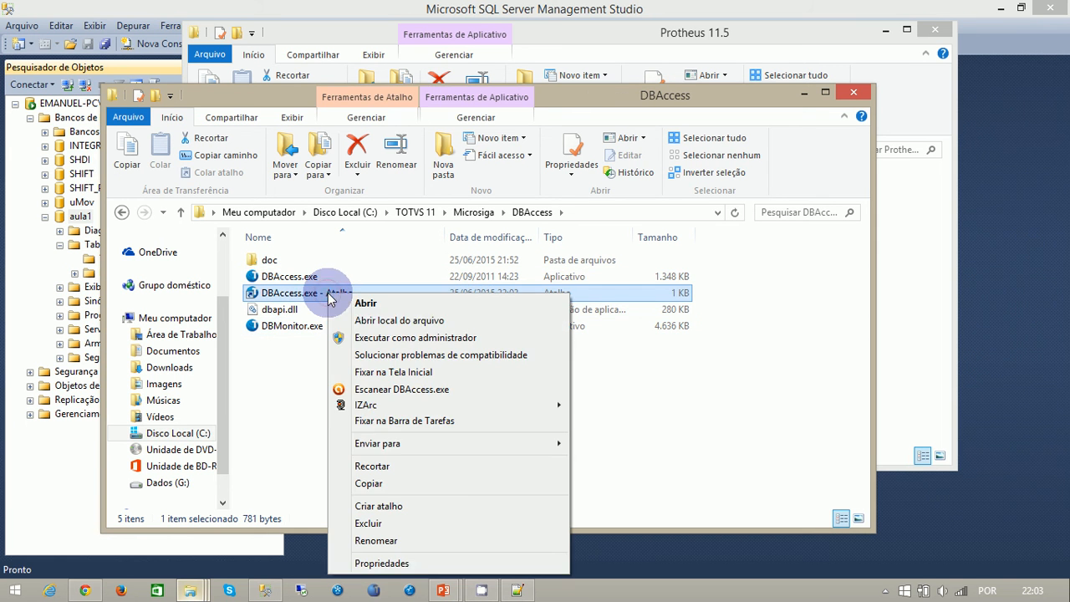
click(406, 564)
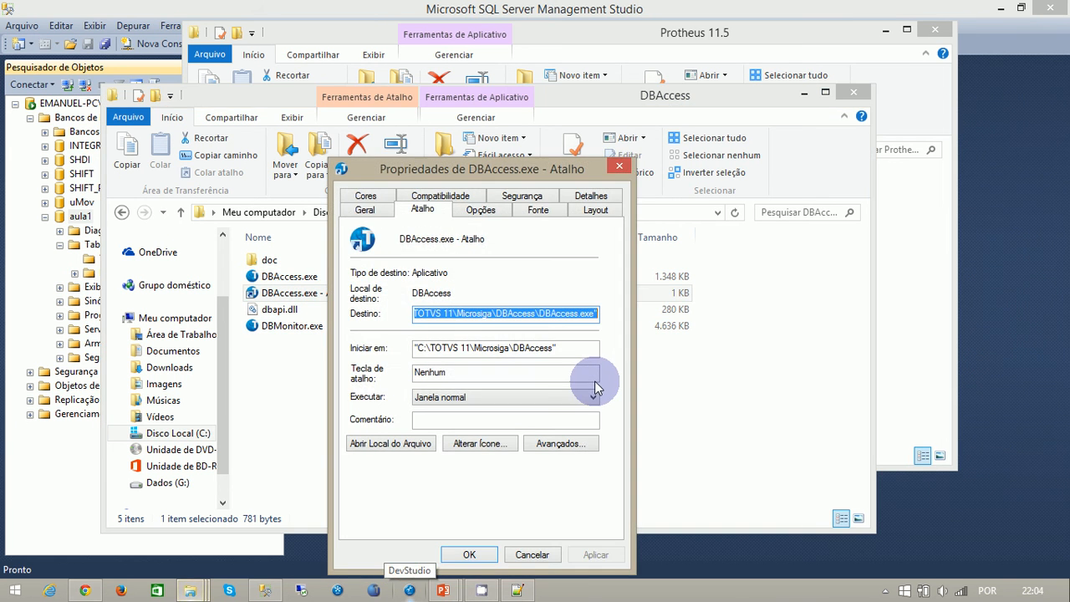
key(End)
text(-console)
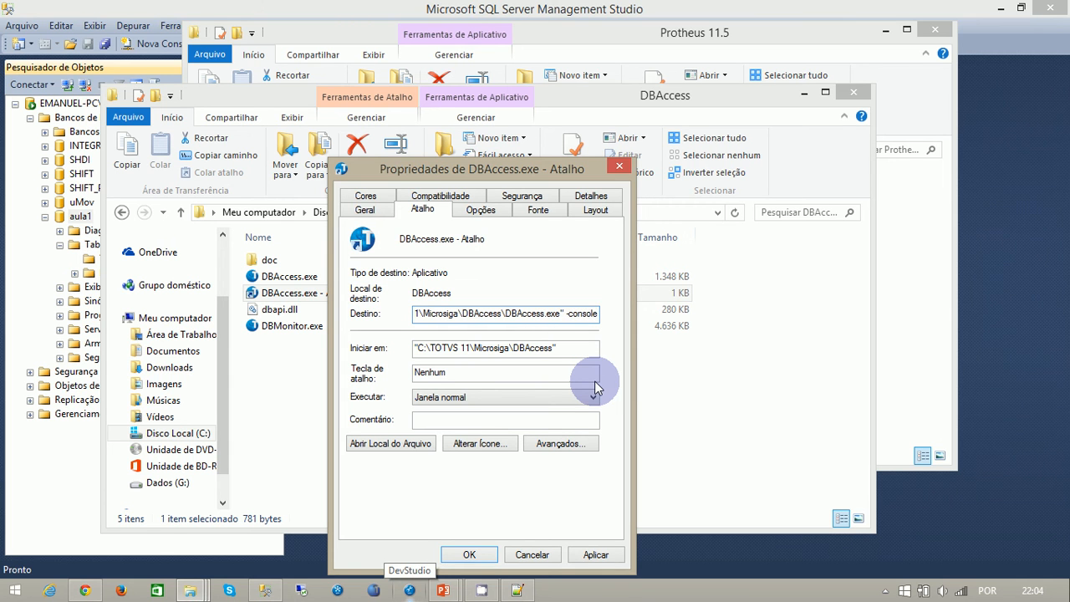
click(597, 554)
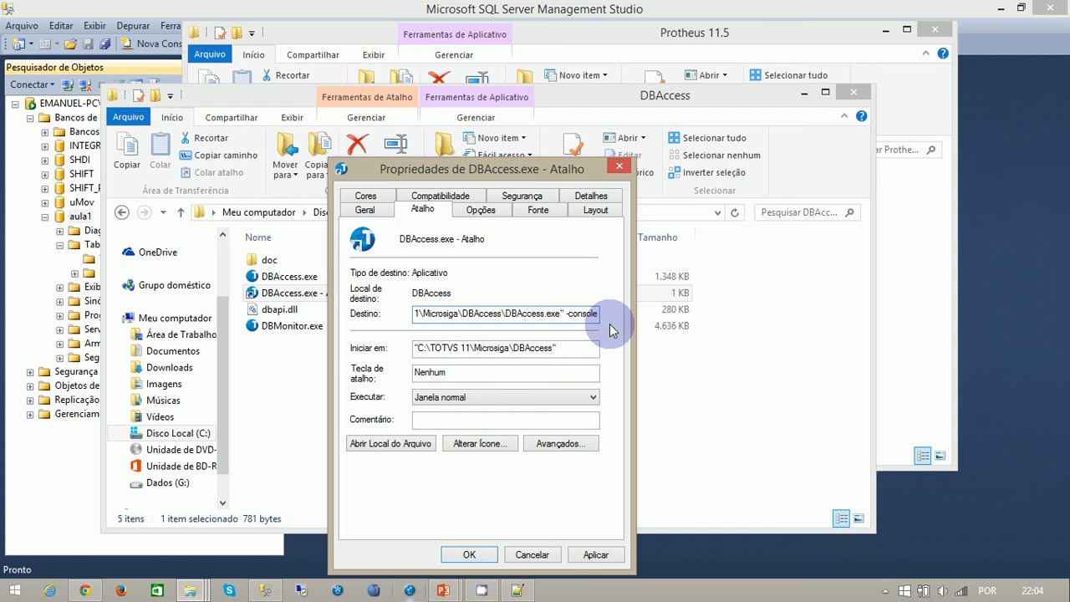
click(596, 555)
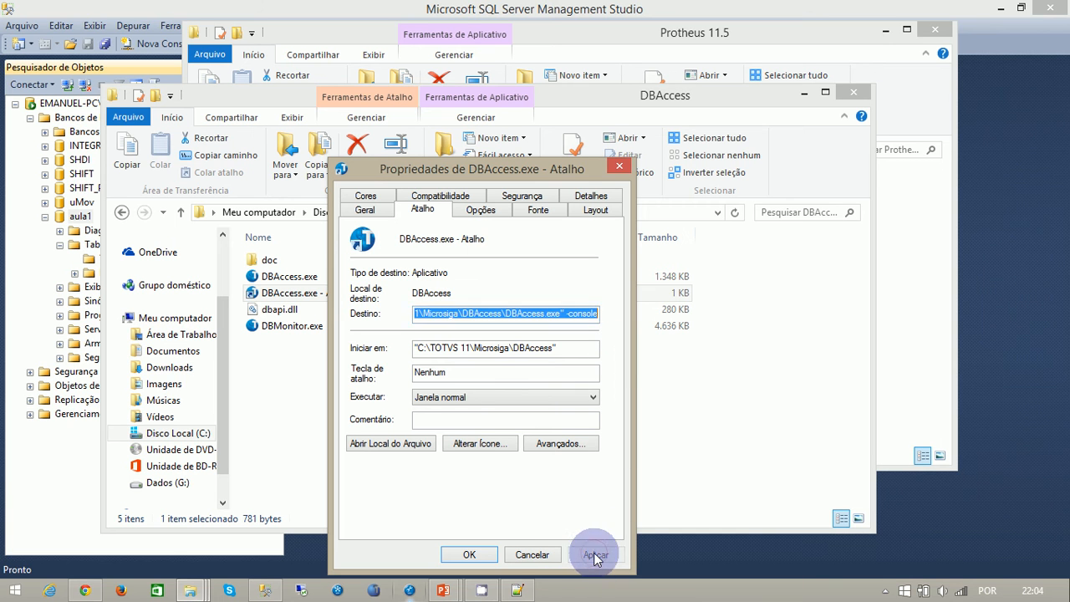
click(469, 556)
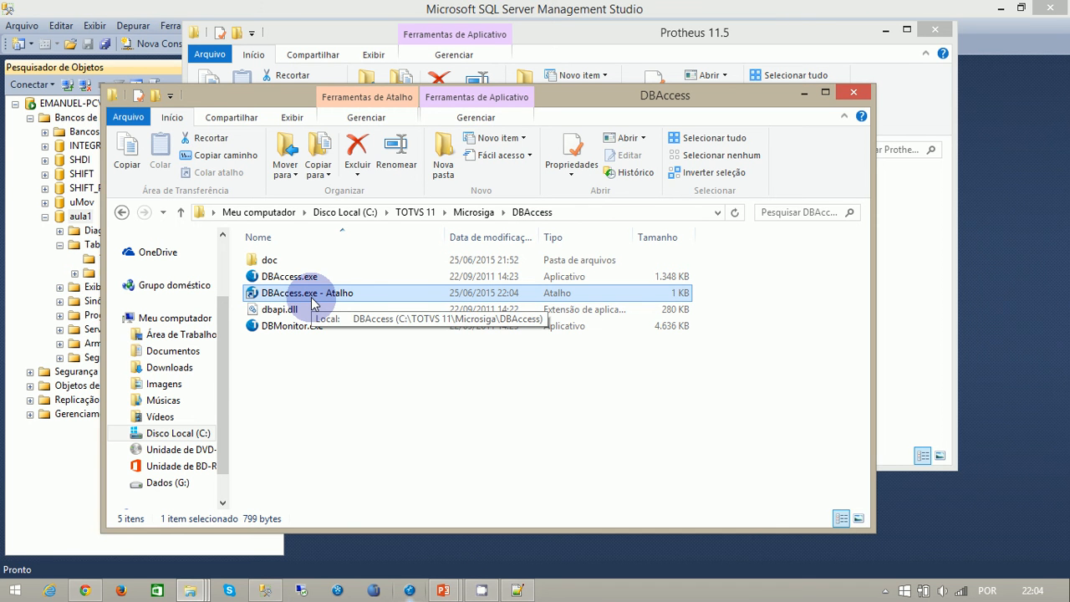
- Run the DBAccess.exe shortcut, allow it through the firewall on private and public networks, and minimize its console window
double_click(311, 296)
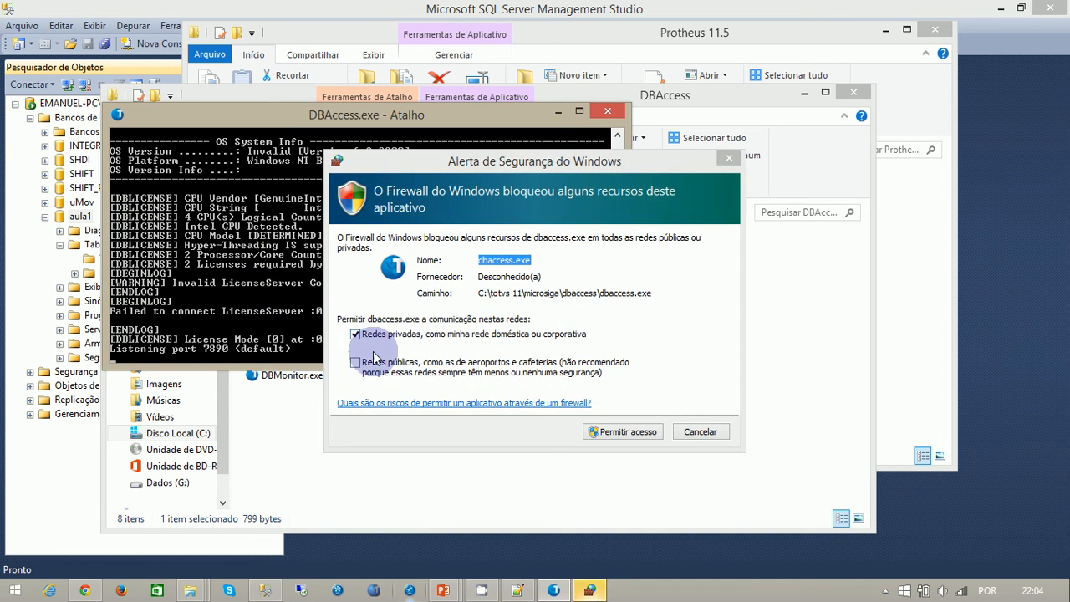
click(356, 362)
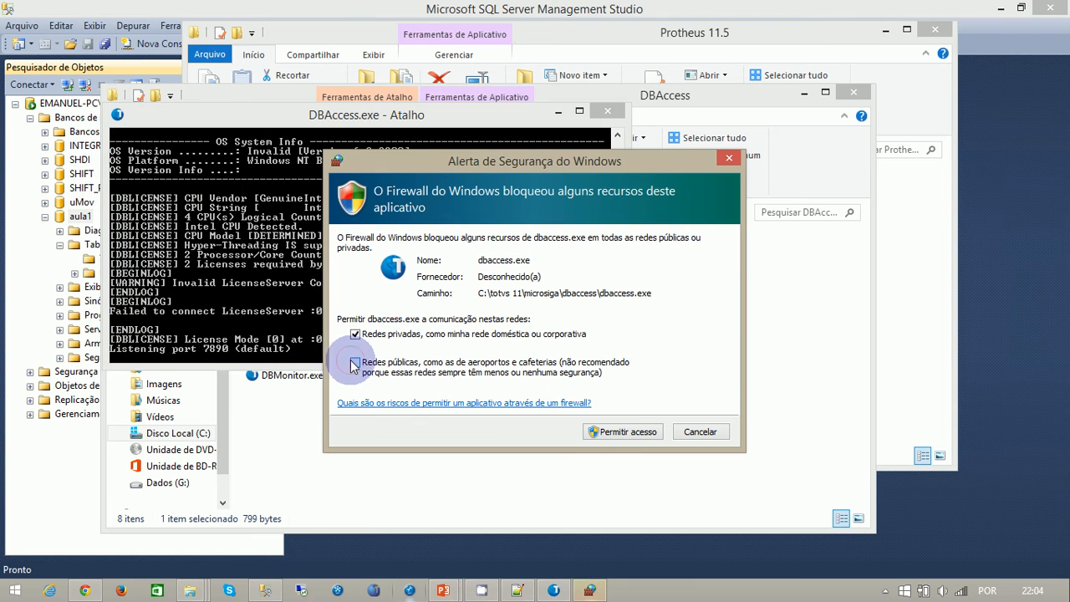
click(621, 432)
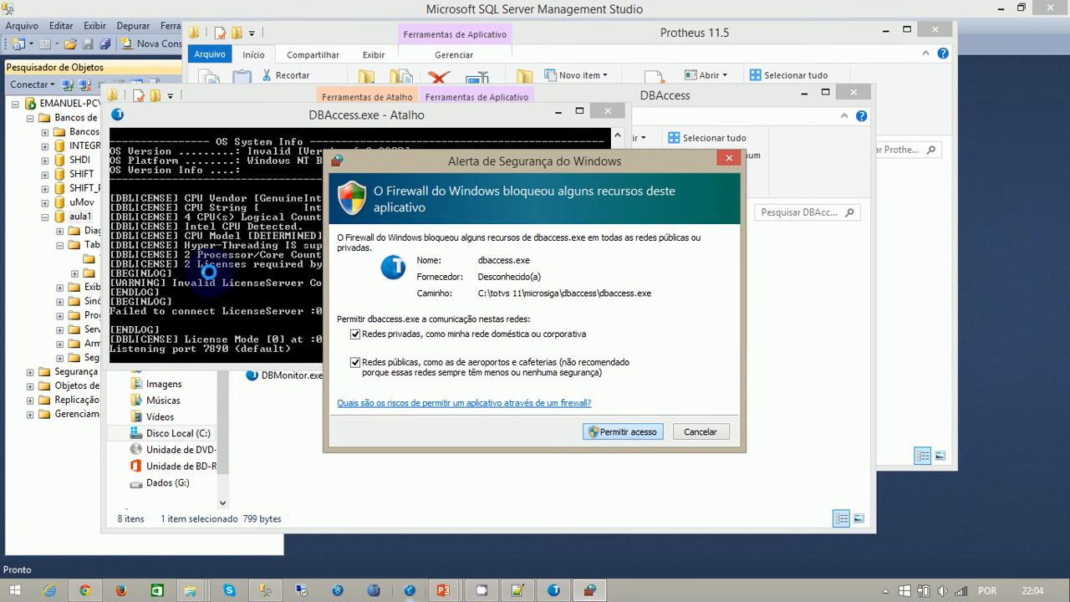
click(621, 432)
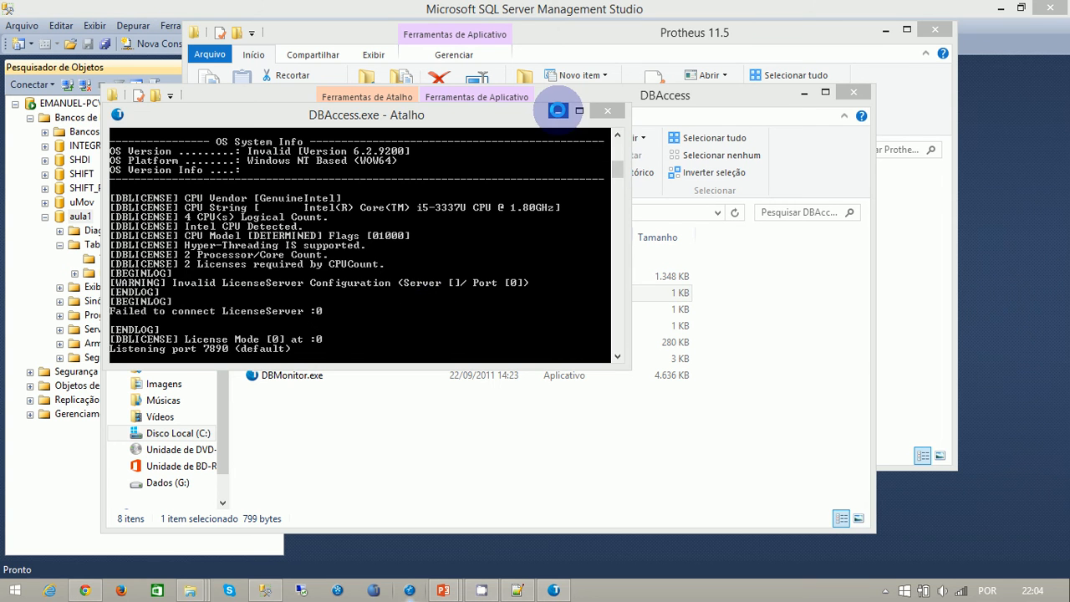
click(557, 109)
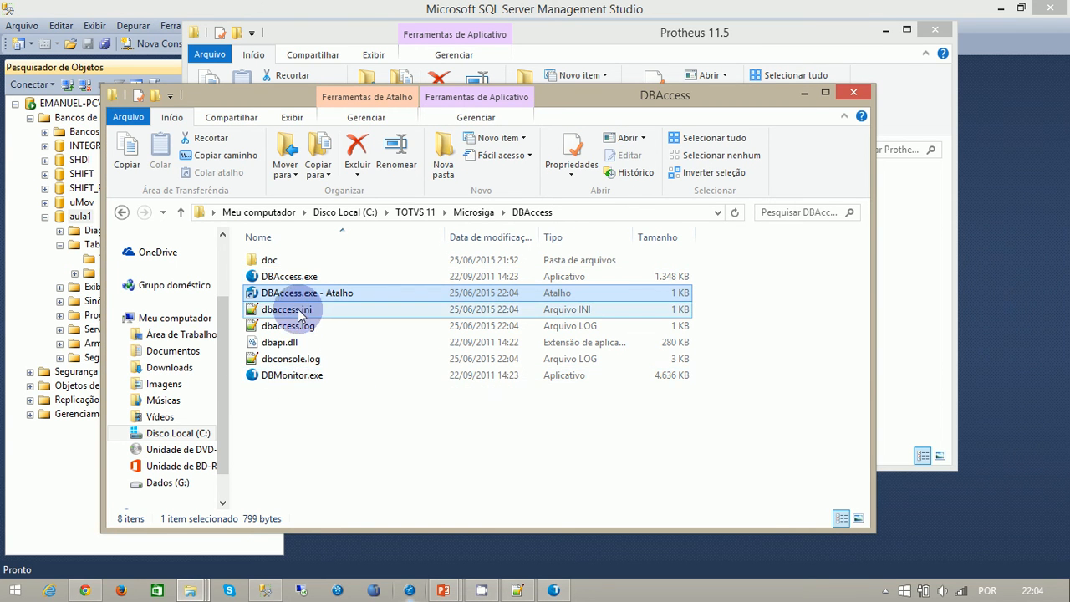
- Connect DBMonitor.exe to the localhost server on port 7890 and open the general configuration settings
double_click(287, 376)
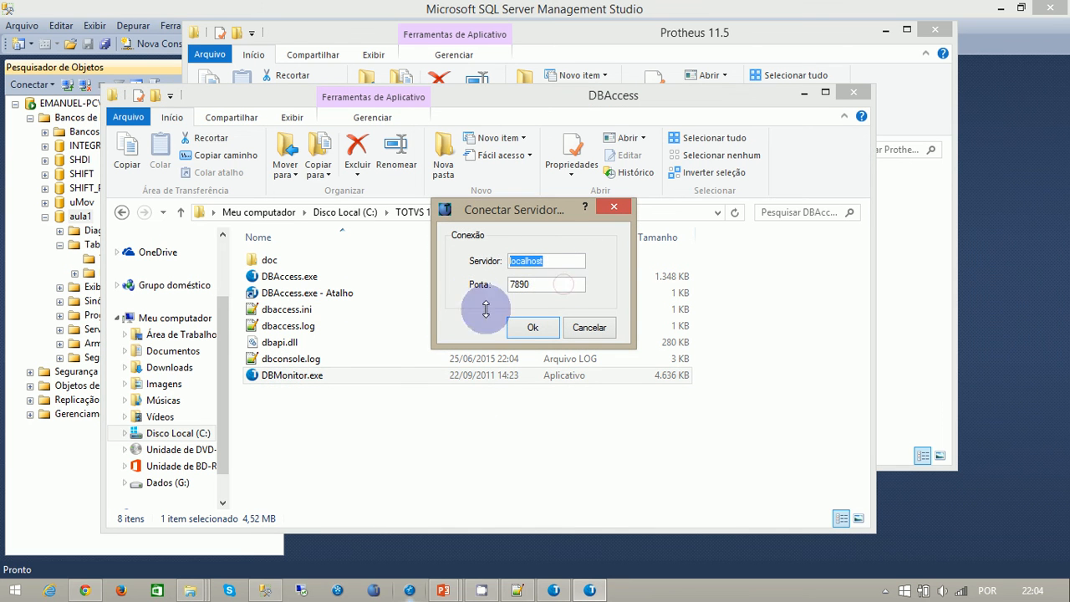
click(532, 327)
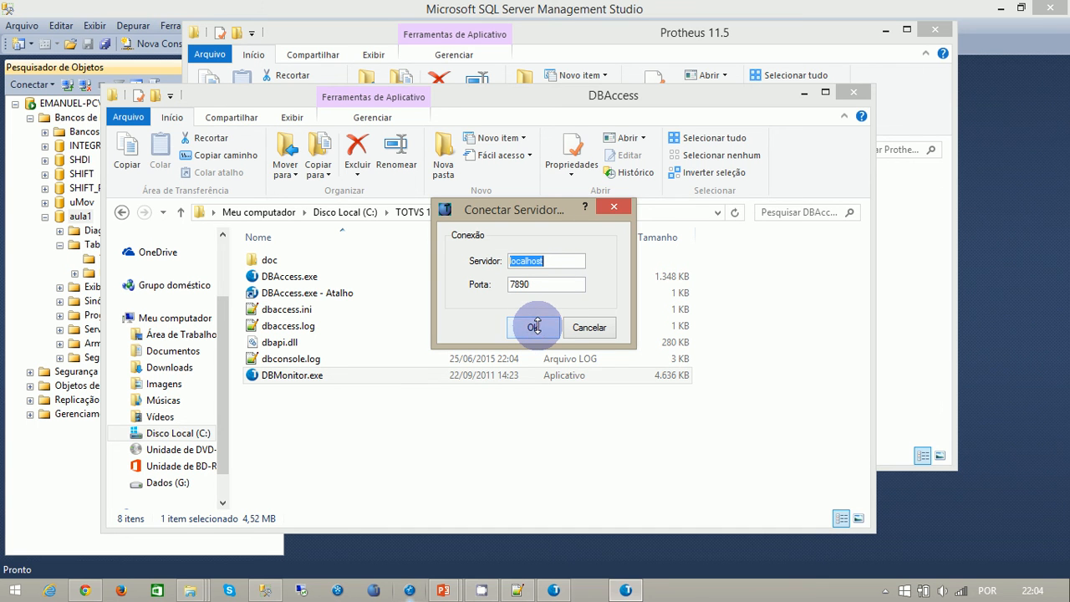
click(534, 326)
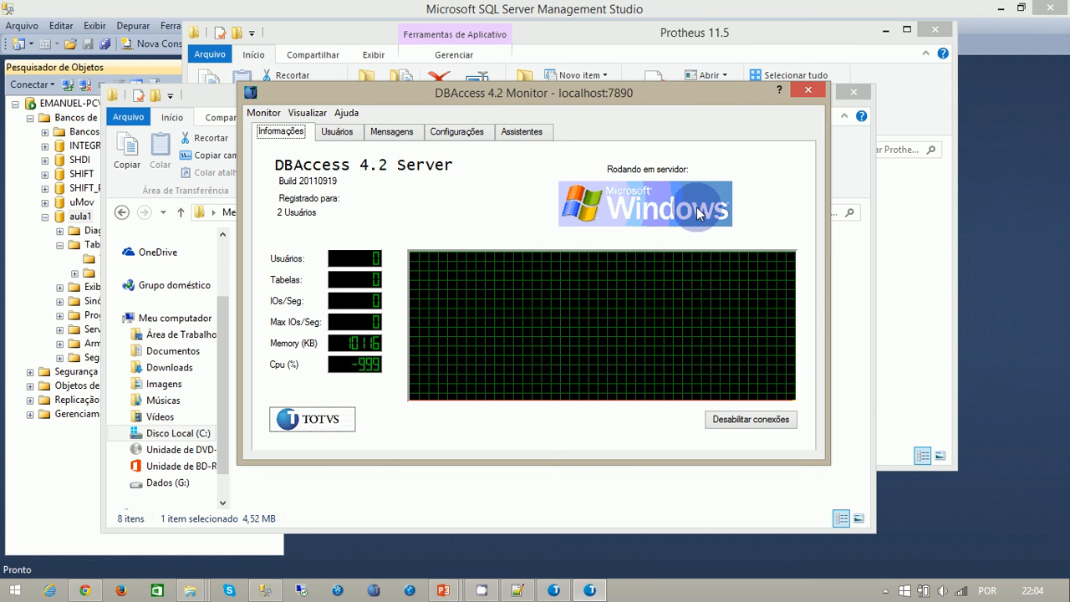
click(458, 131)
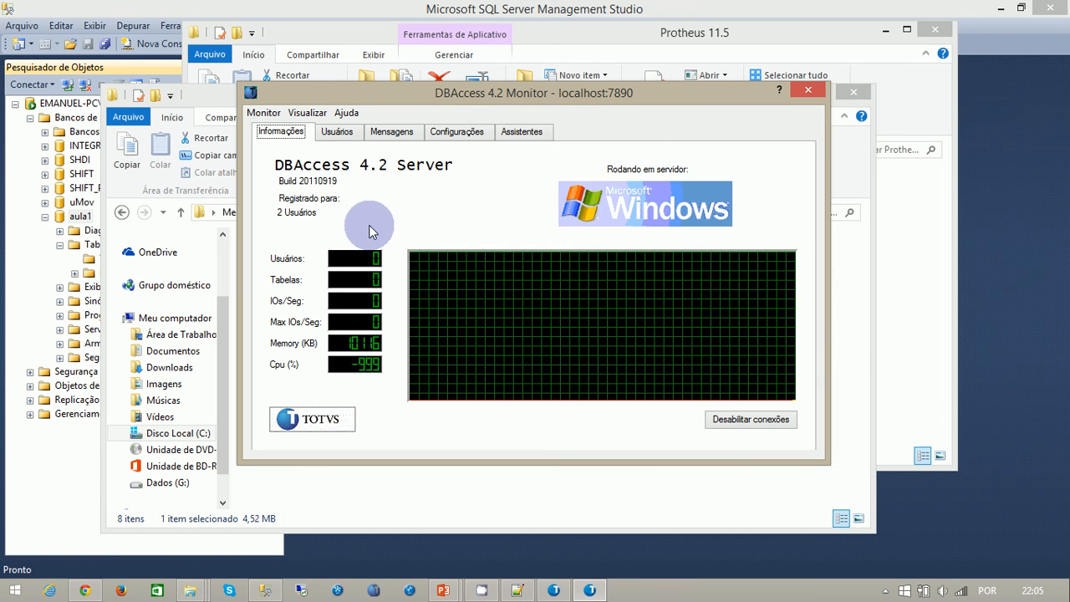
click(461, 135)
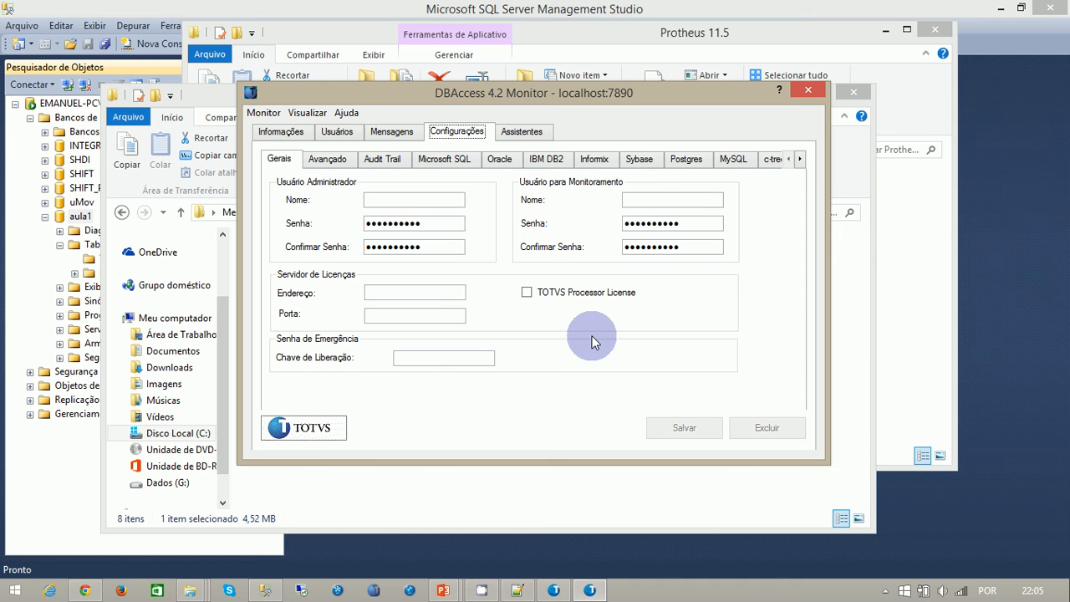
- Set the administrator user's name to admin and enter and confirm the administrator password
click(398, 291)
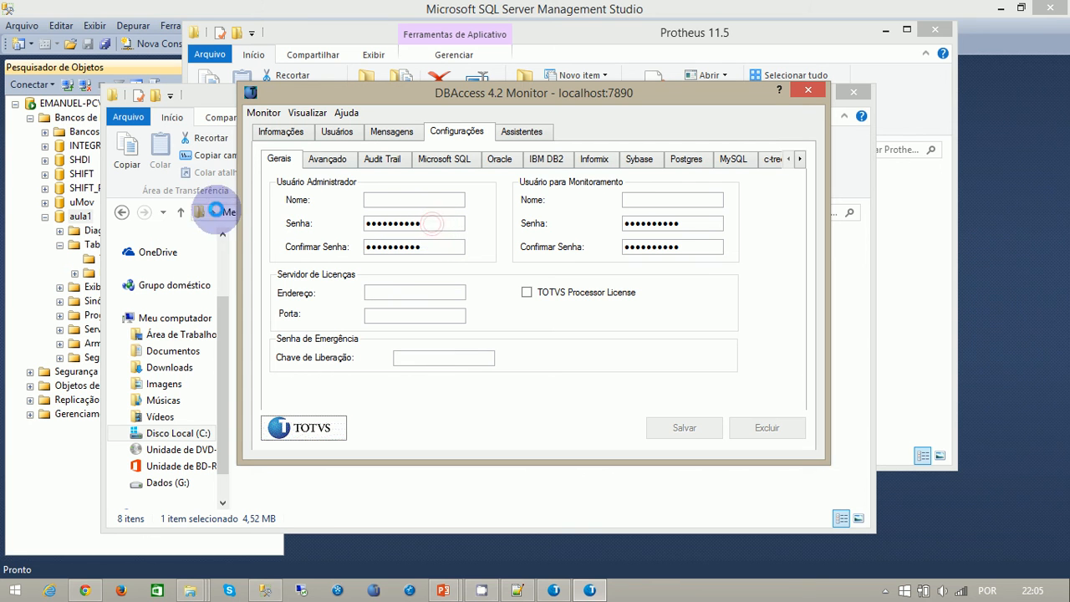
double_click(422, 235)
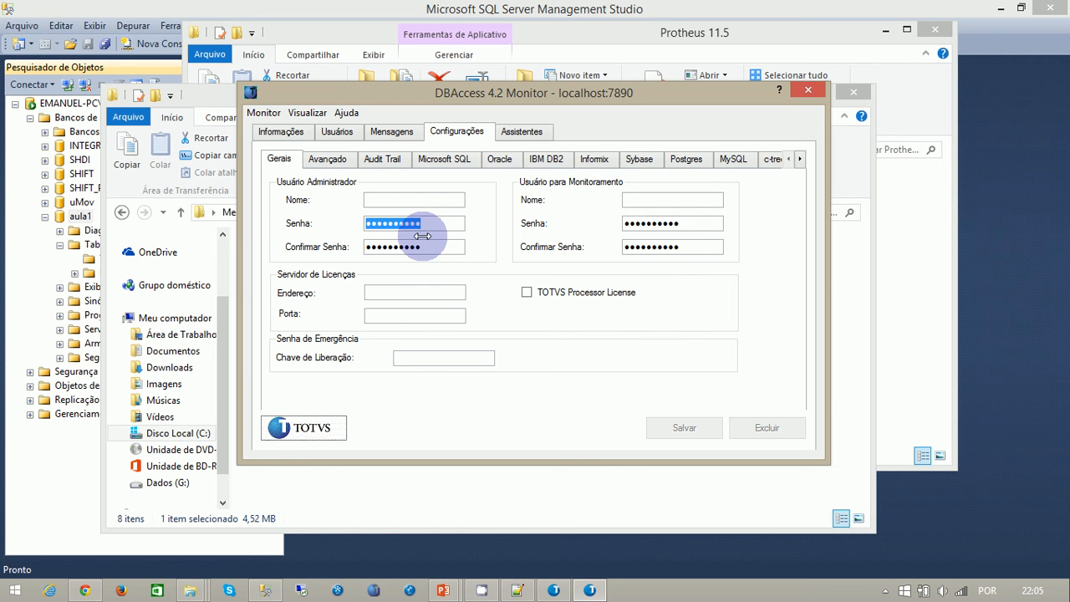
text(•••)
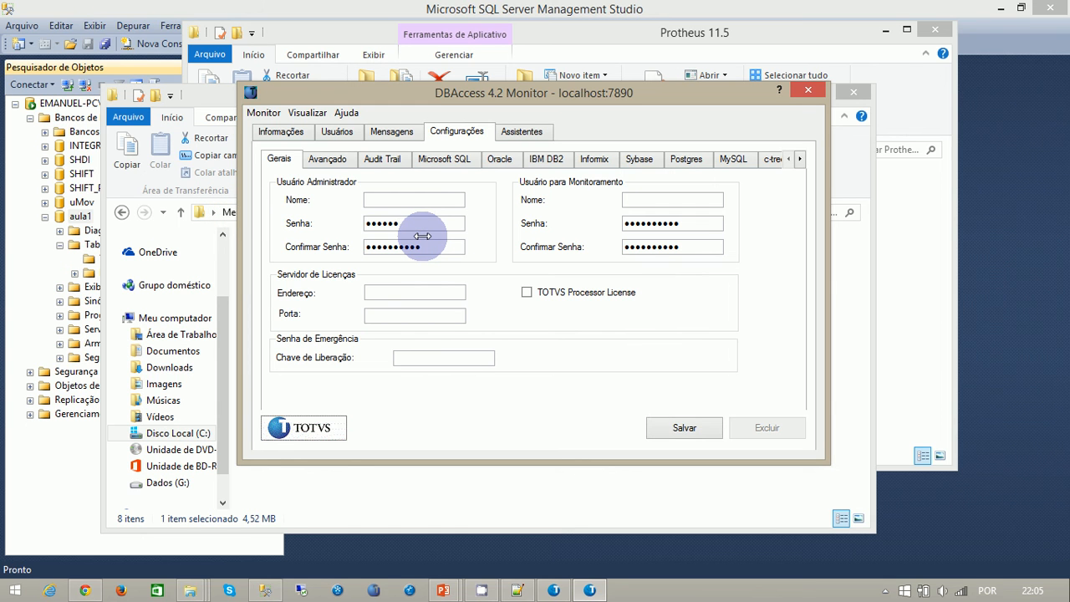
key(Tab)
text(••)
click(423, 201)
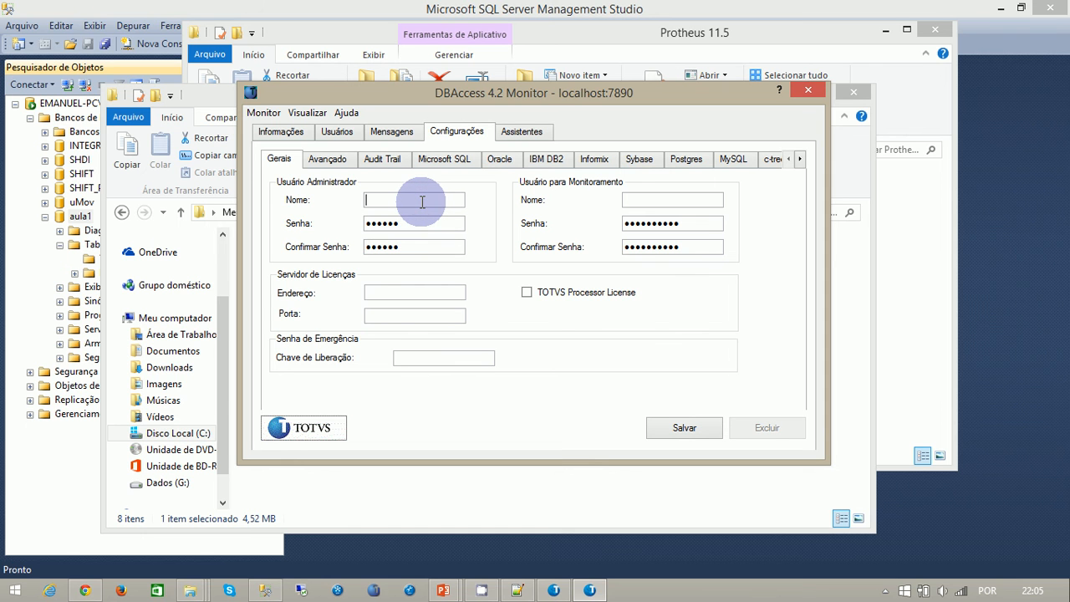
key(Tab)
key(Tab)
key(Tab)
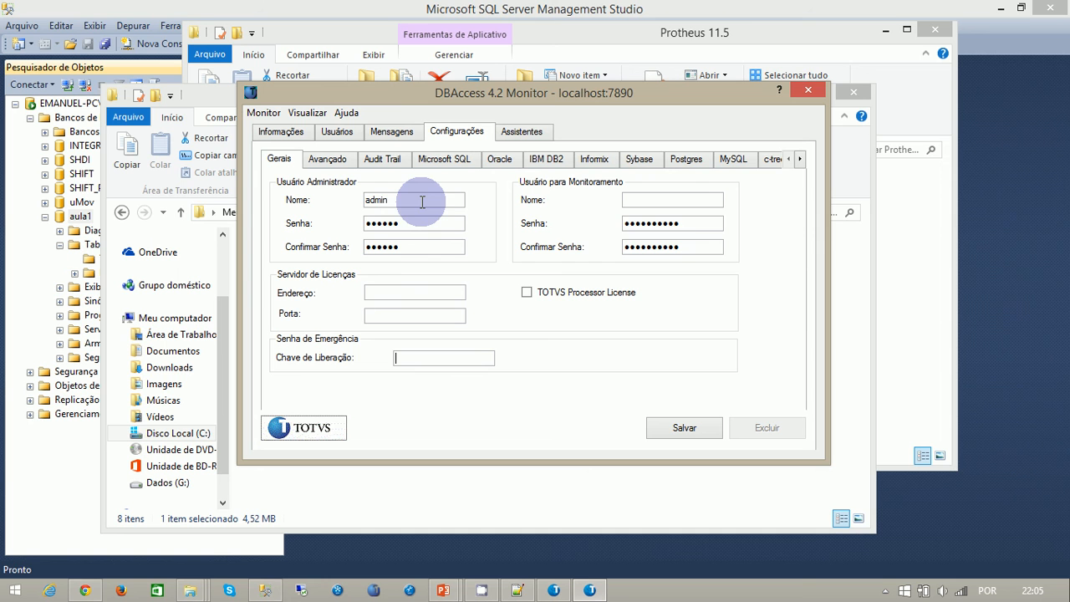
- Save the general DBAccess settings with the monitoring user's name left blank, and close the monitor
click(636, 198)
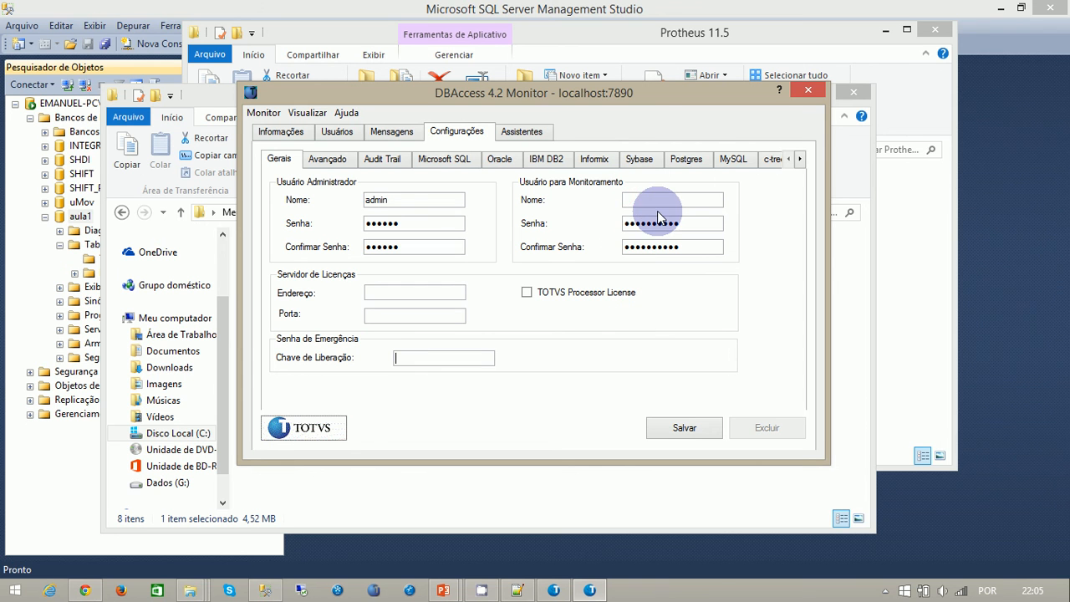
click(693, 94)
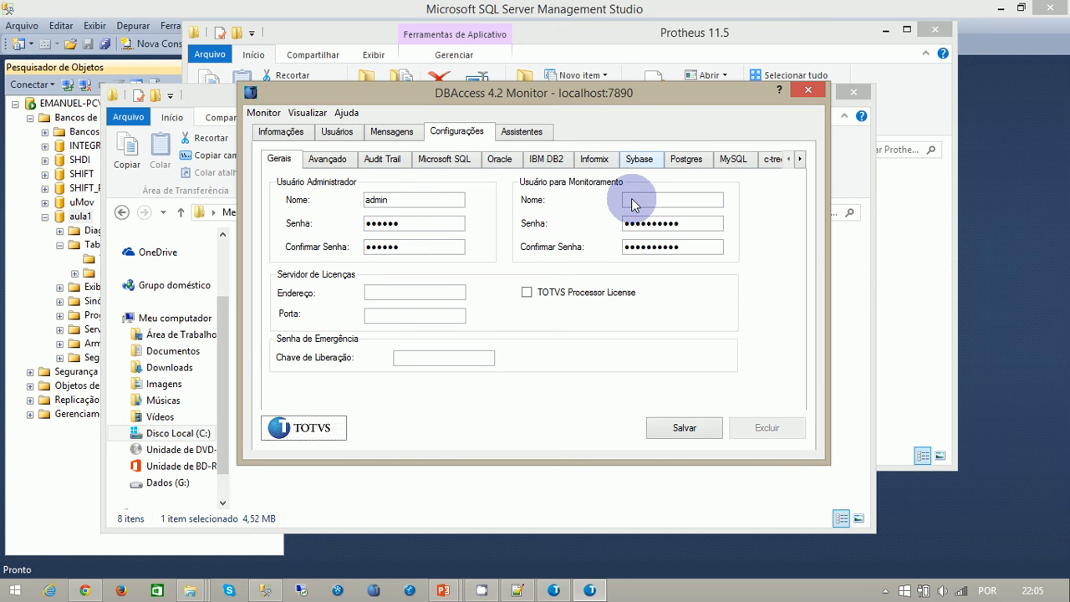
click(687, 428)
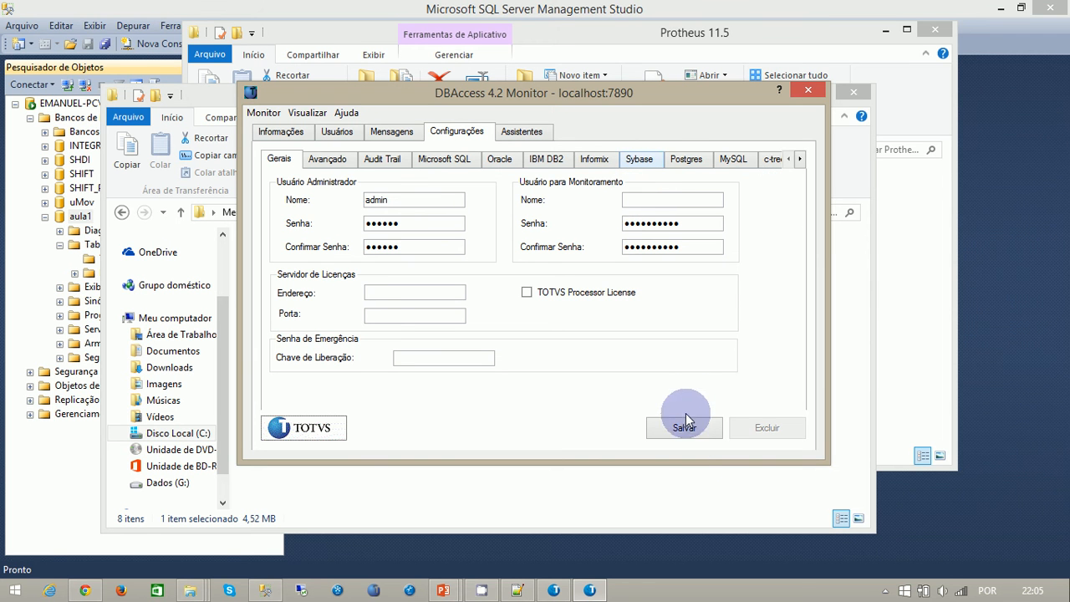
click(809, 90)
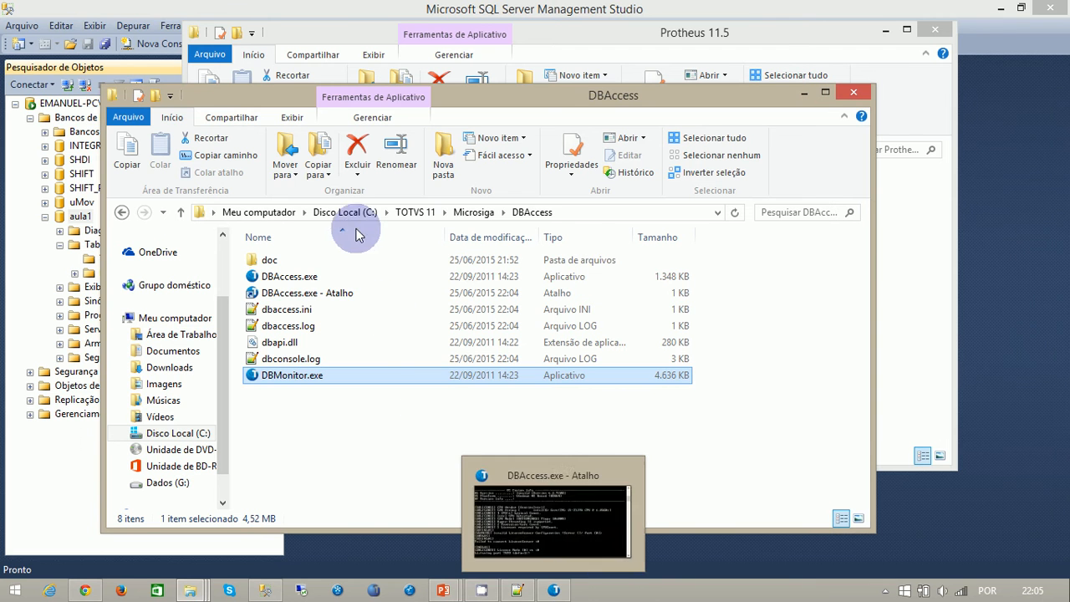
- Open the Microsiga\Protheus\bin\appserver folder and create a shortcut to appserver.exe there
click(465, 214)
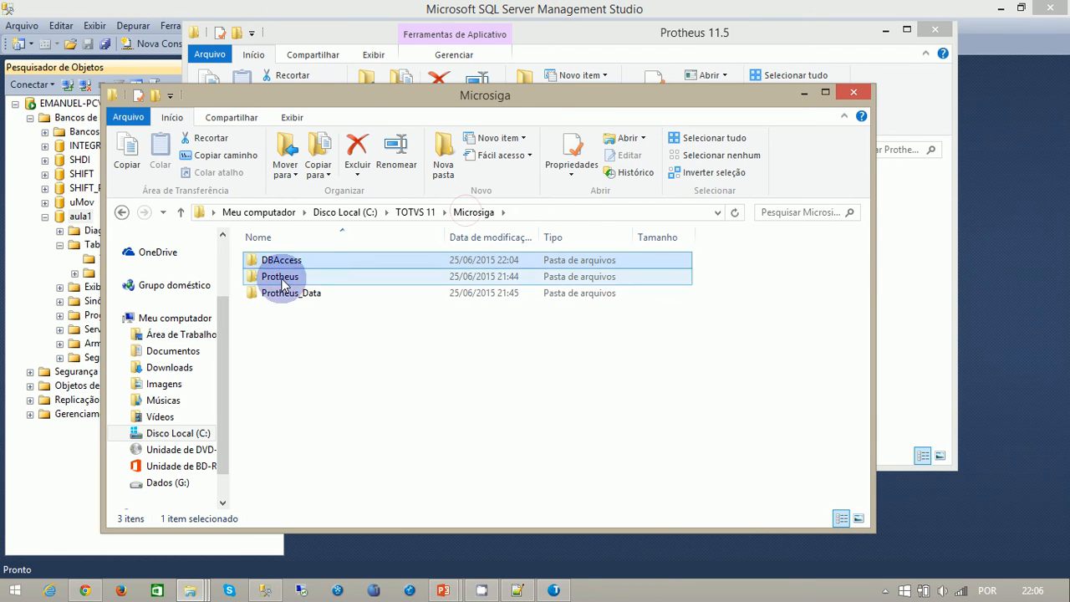
double_click(272, 279)
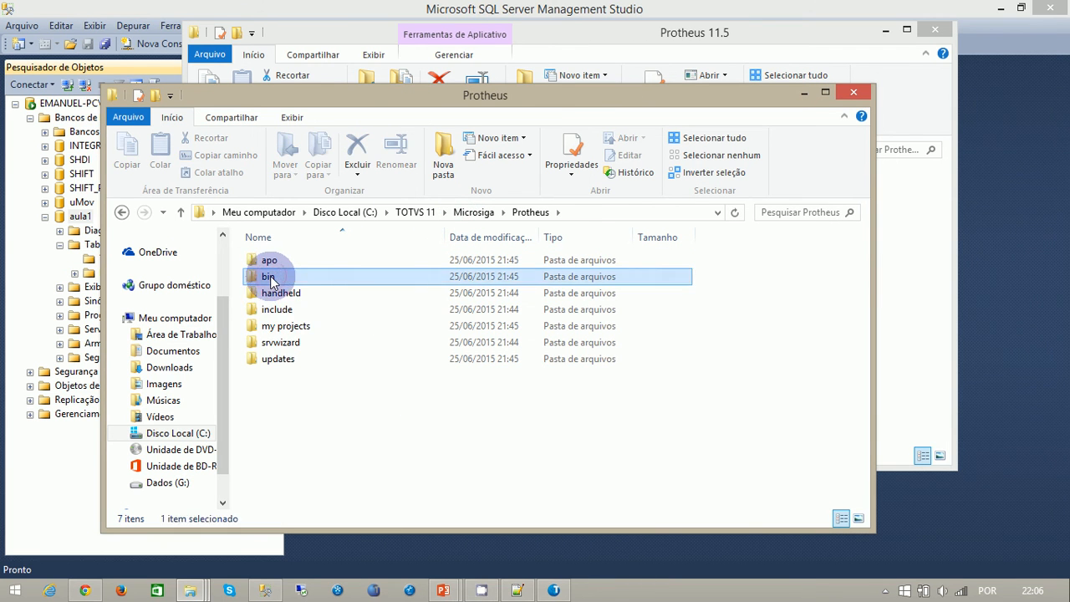
double_click(268, 279)
double_click(290, 266)
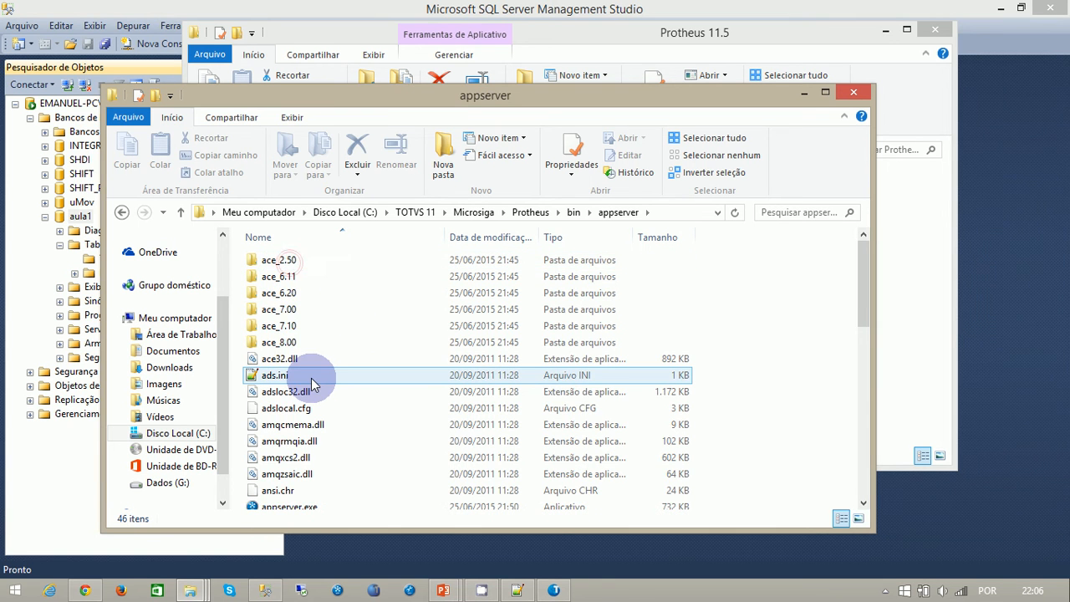
text(ap)
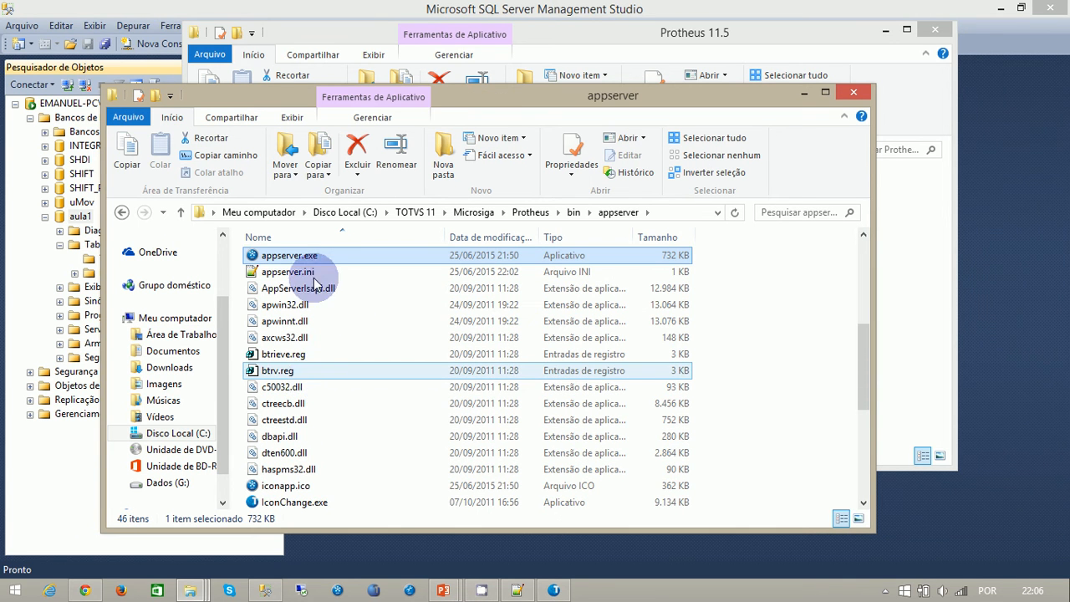
right_click(282, 262)
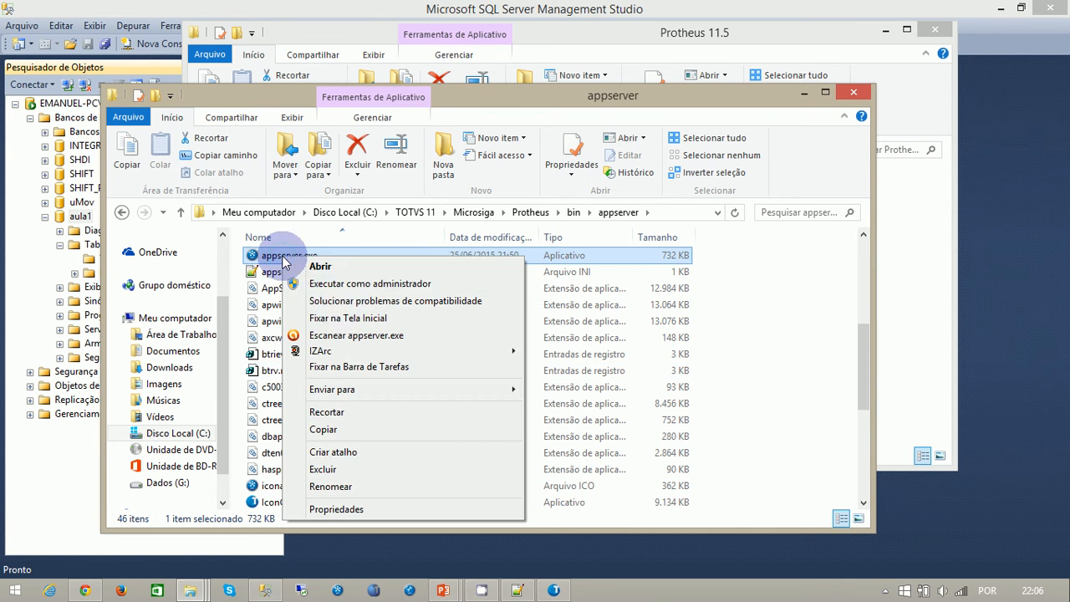
click(332, 452)
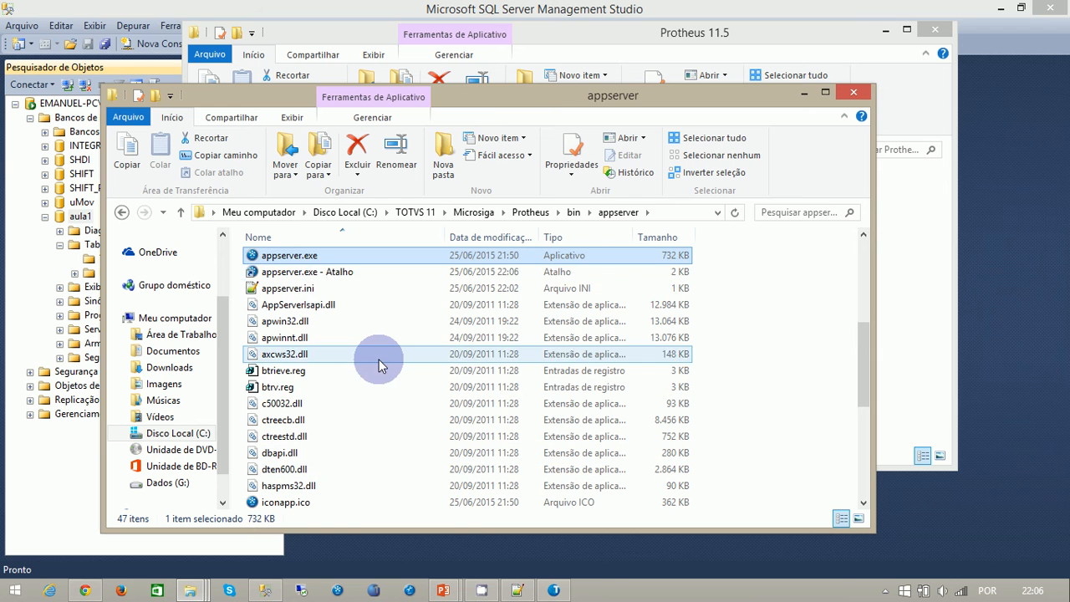
- Append -console to the target of the appserver.exe shortcut in its properties and apply the change
right_click(314, 274)
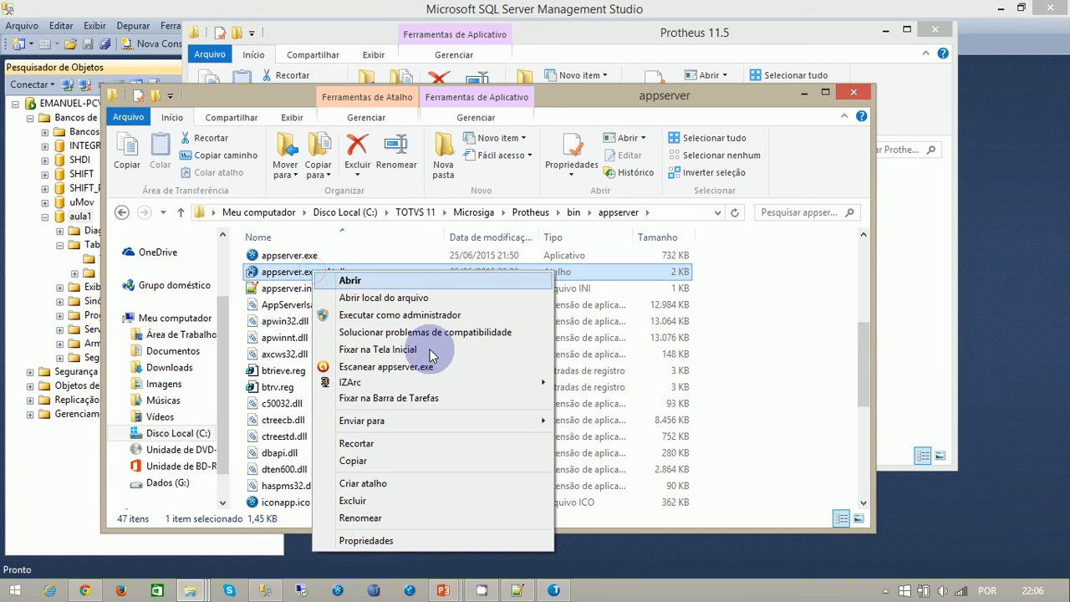
click(389, 538)
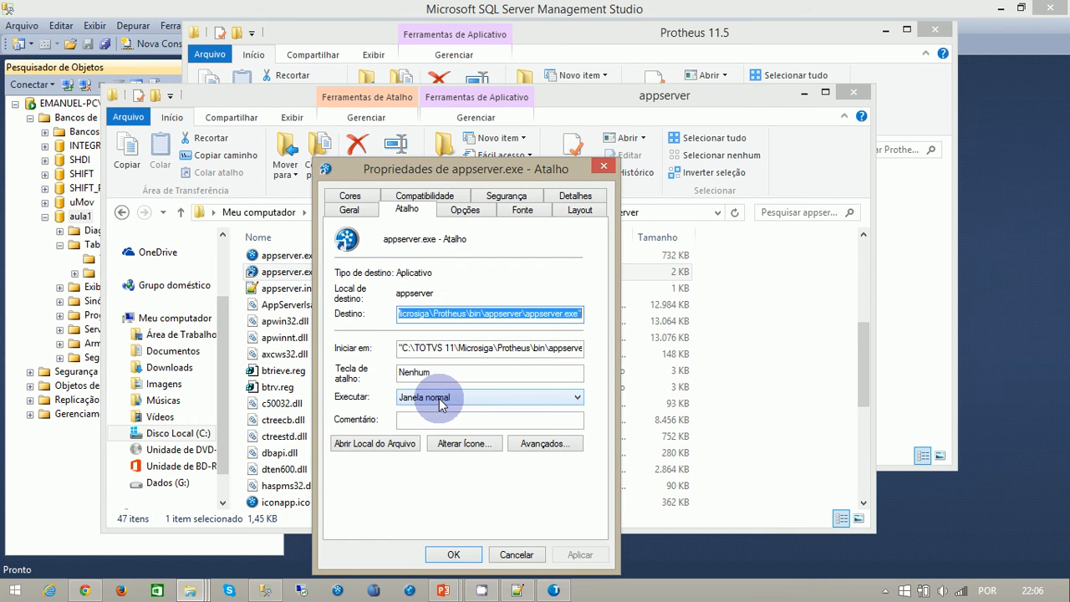
key(End)
text(-con)
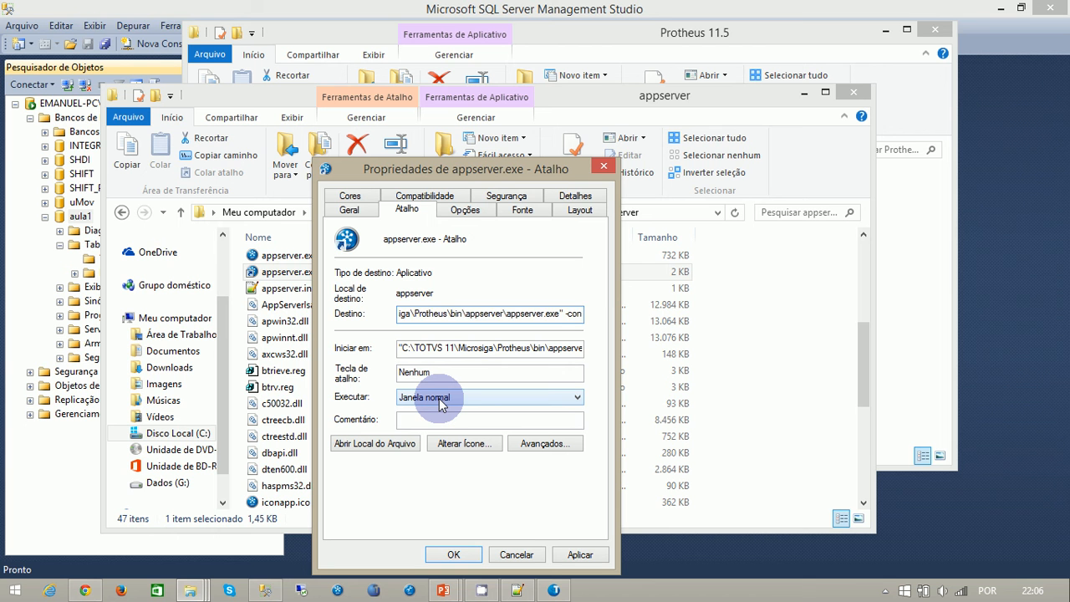
text(sole)
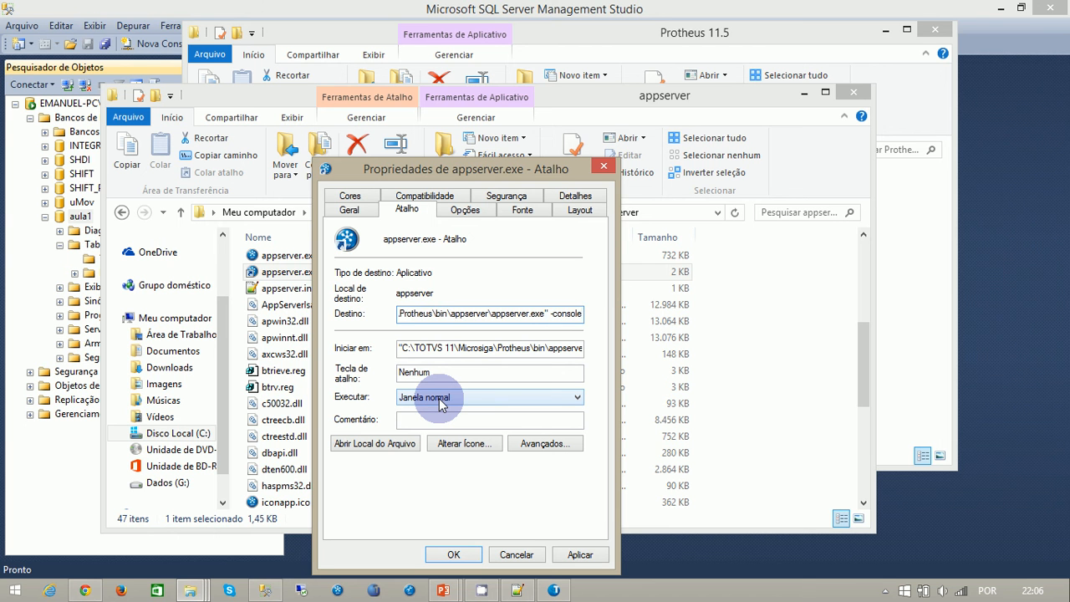
click(579, 555)
click(450, 554)
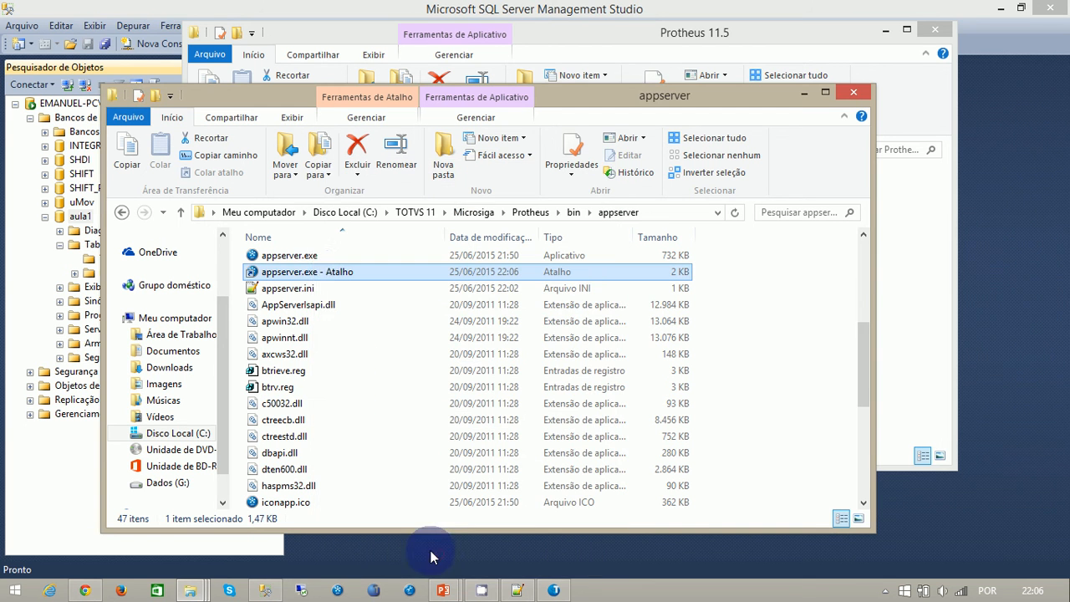
- Start appserver from its shortcut, allow it through the firewall on private and public networks, and minimize its console
double_click(309, 271)
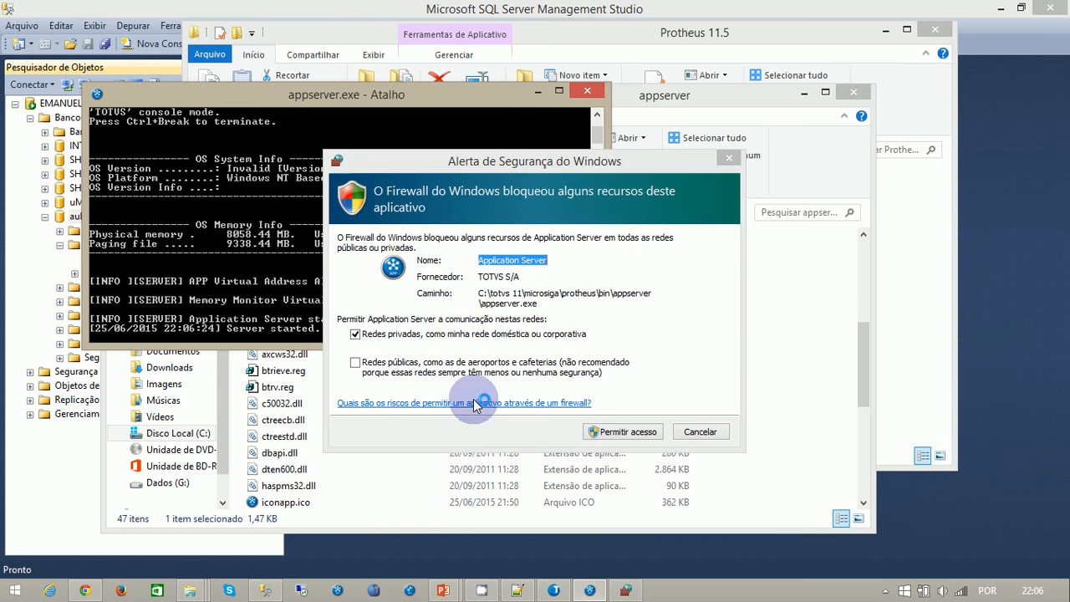
click(393, 364)
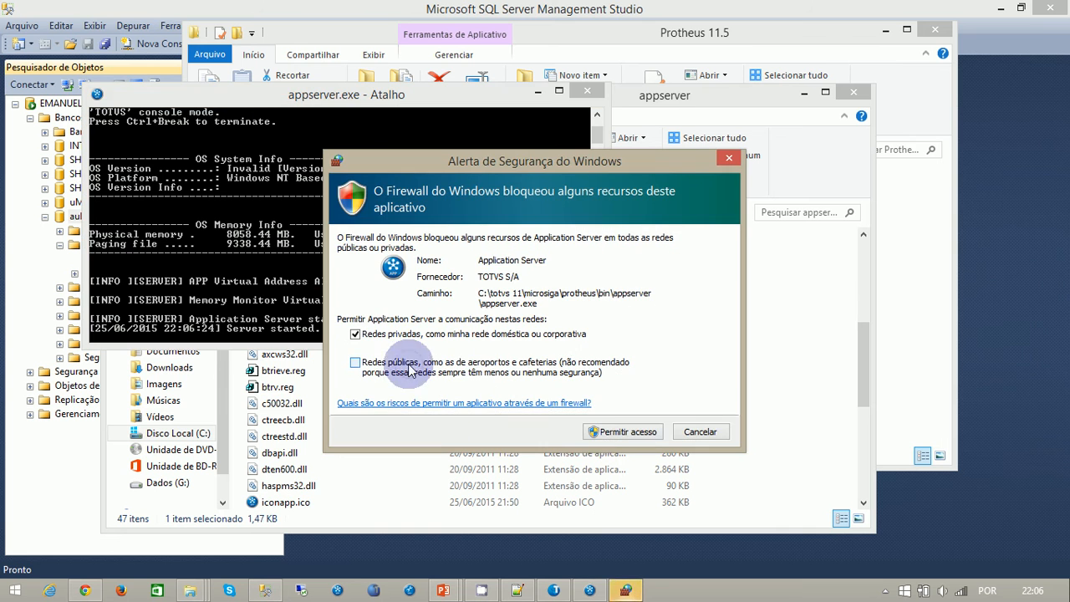
click(603, 432)
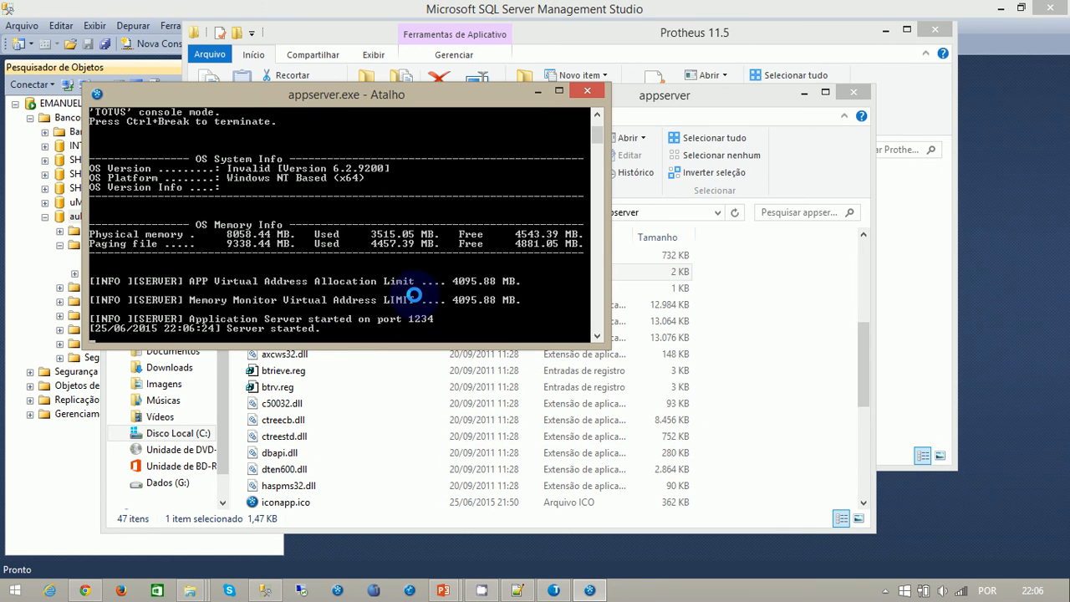
click(537, 90)
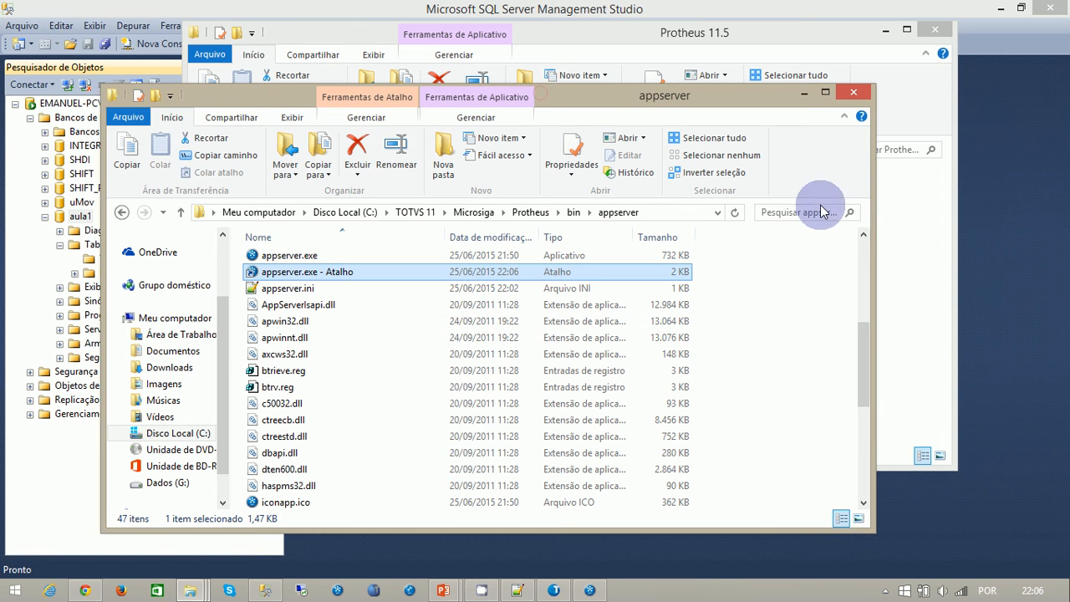
- Go up to the Microsiga folder and open DBAccess to reach the DBAccess.exe shortcut
click(181, 214)
click(181, 214)
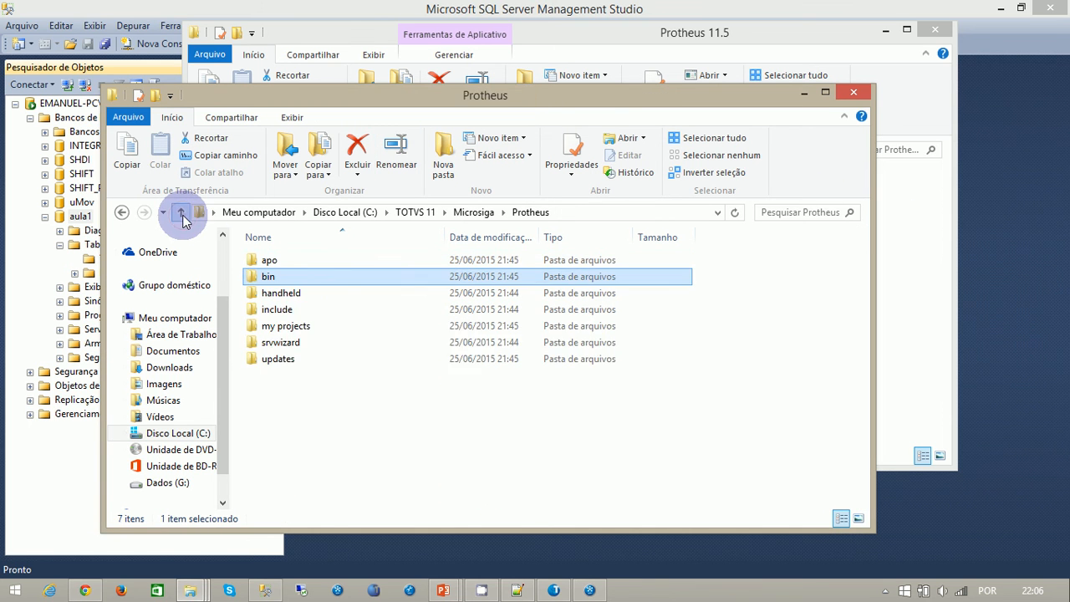
click(180, 213)
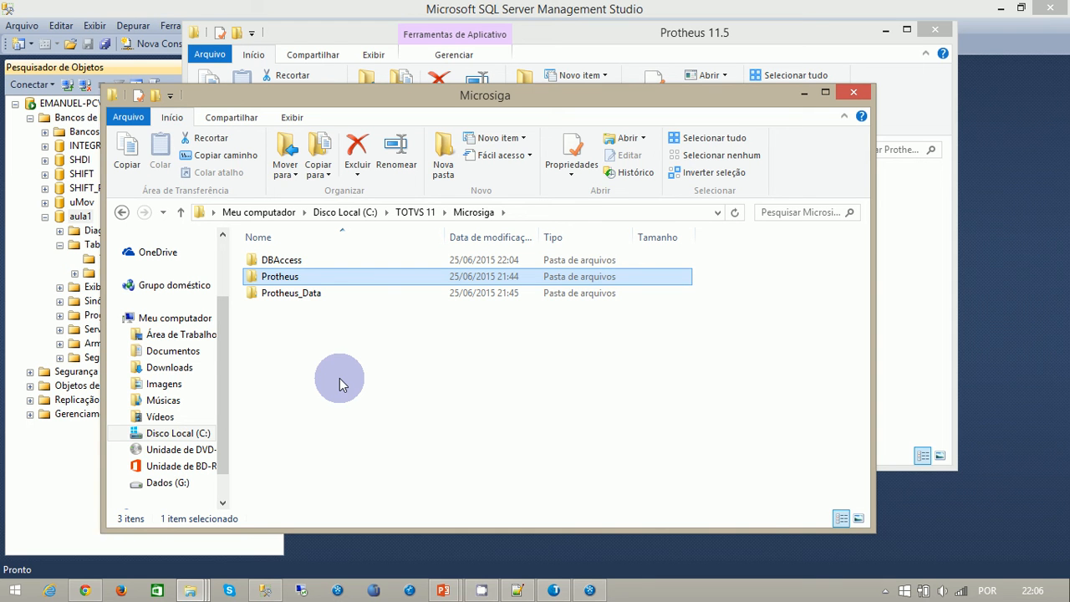
double_click(280, 260)
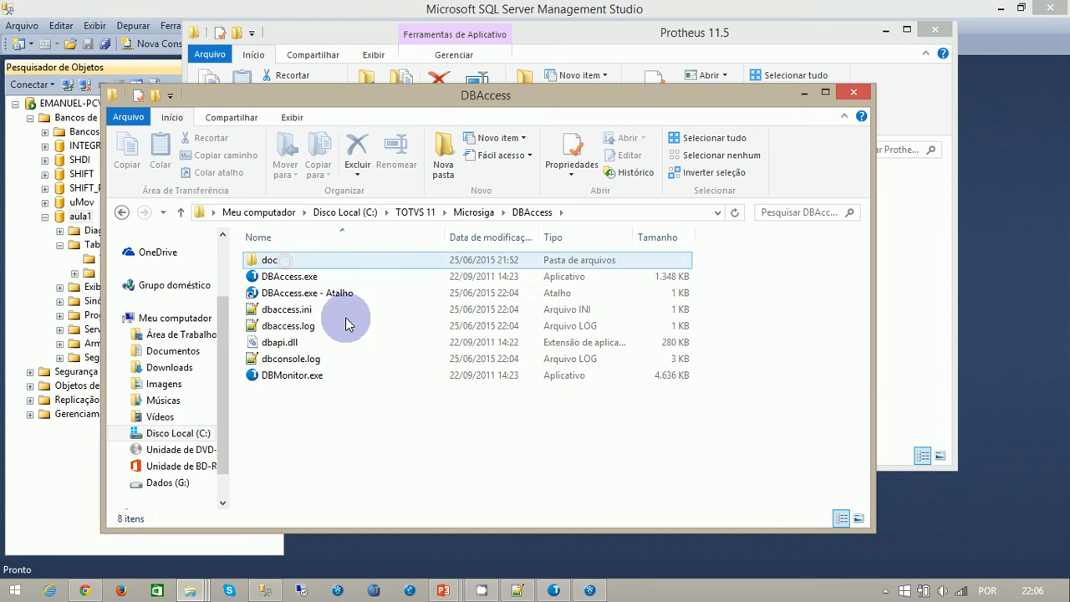
click(329, 295)
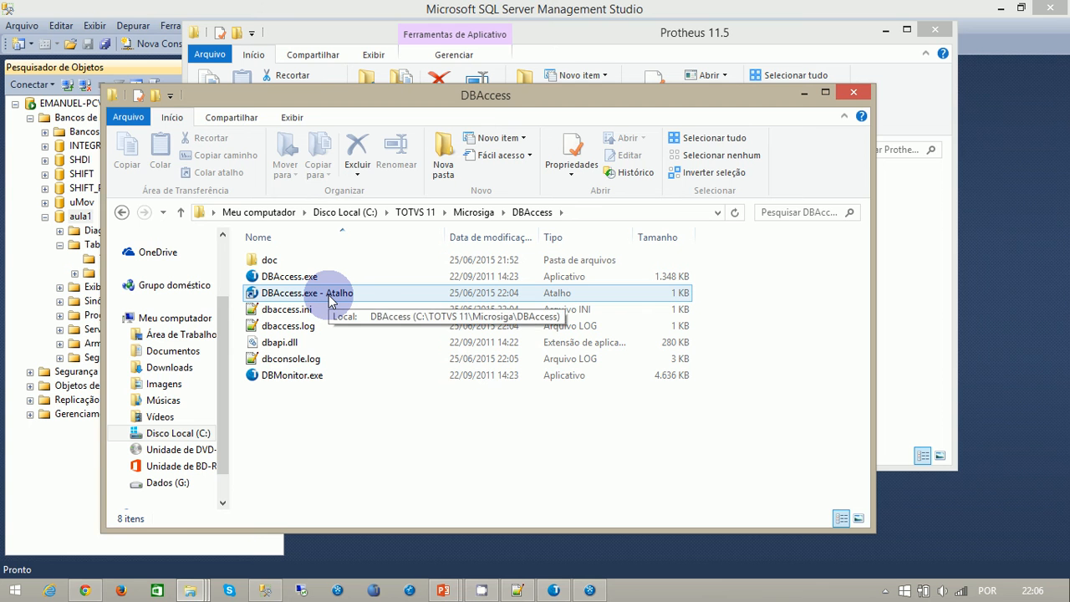
- Try to start another DBAccess console from its shortcut, compare it with the appserver console, and close the duplicate
double_click(328, 296)
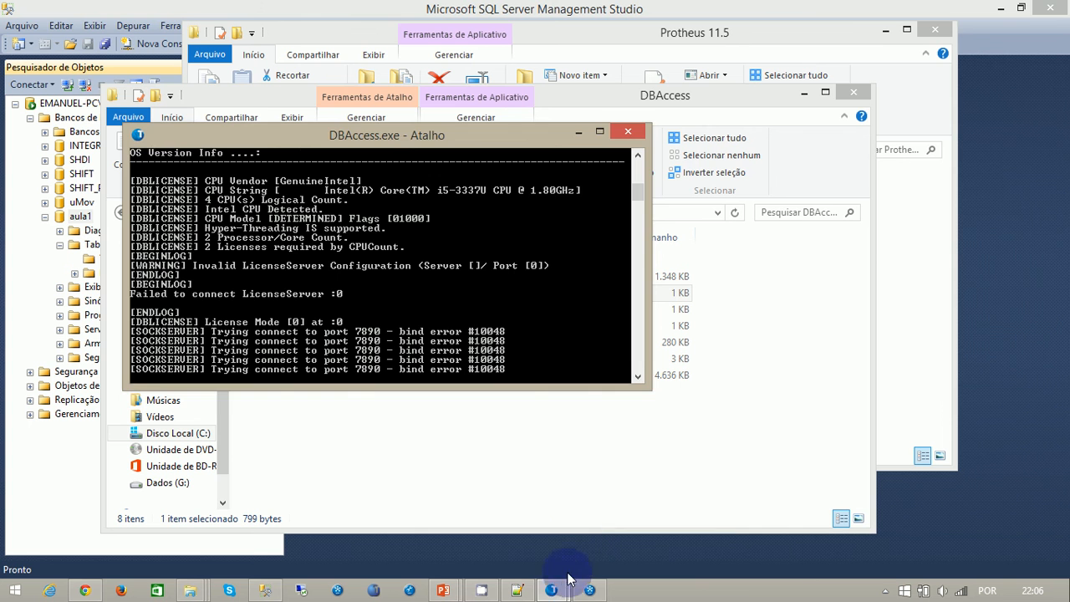
click(589, 592)
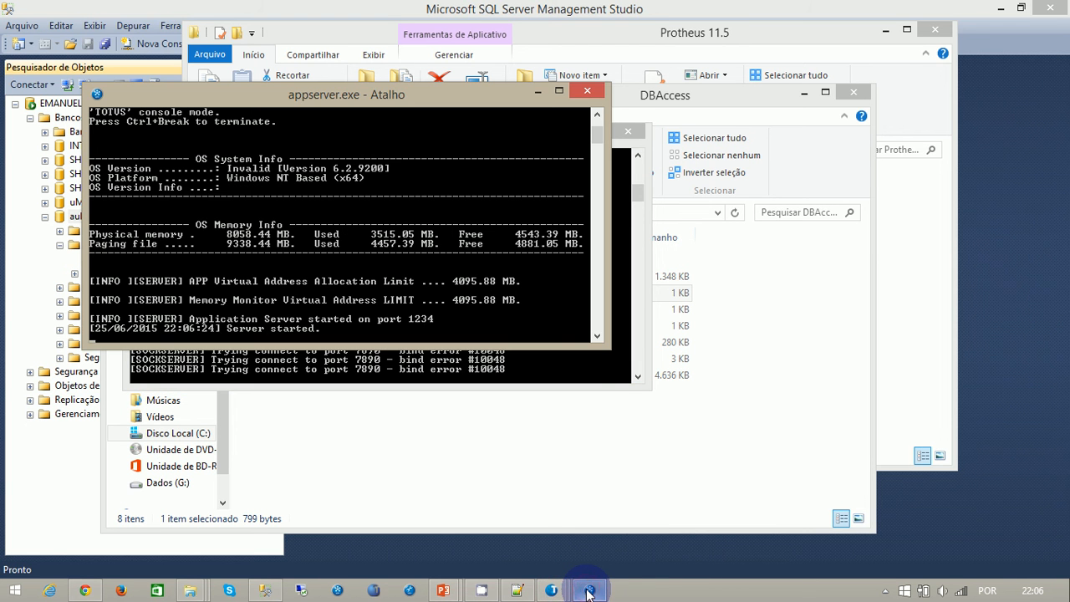
mouse_move(553, 590)
click(584, 536)
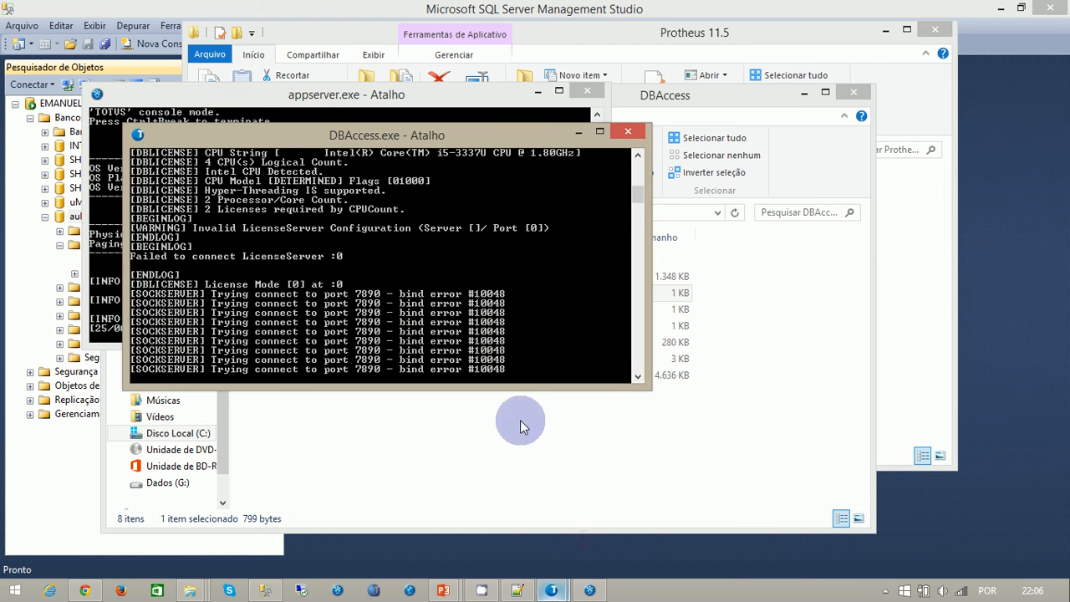
click(628, 131)
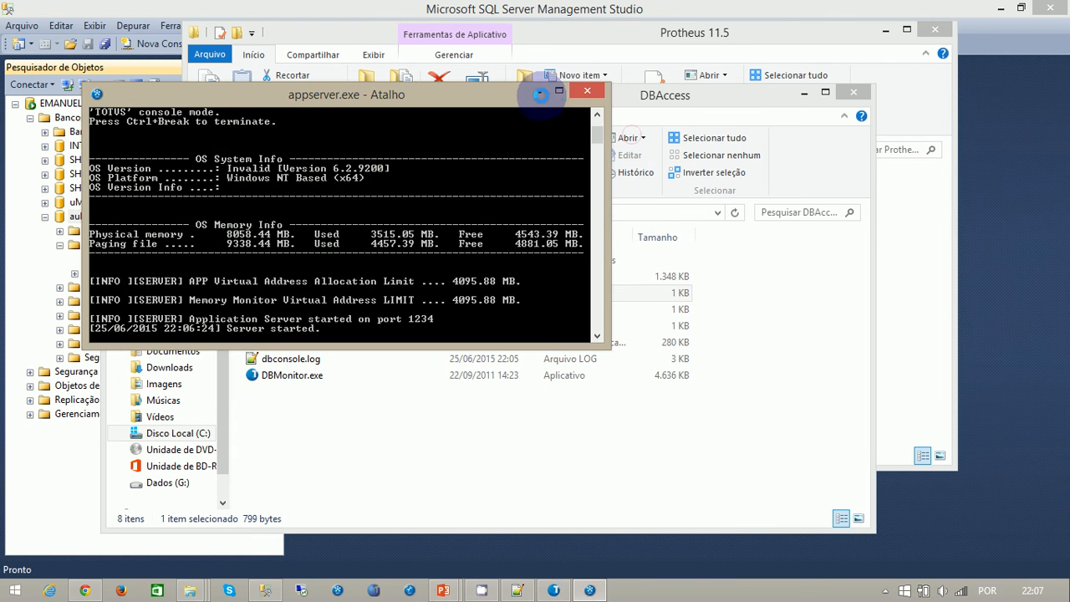
click(536, 90)
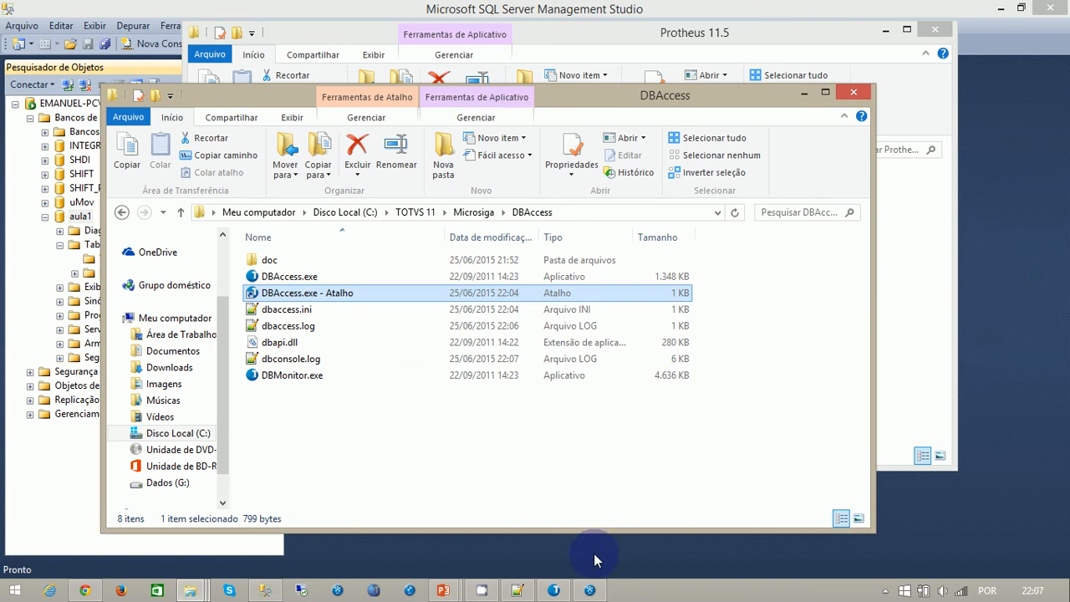
- Close the DBAccess console already running, restart DBAccess from its shortcut, and minimize the new console
click(554, 596)
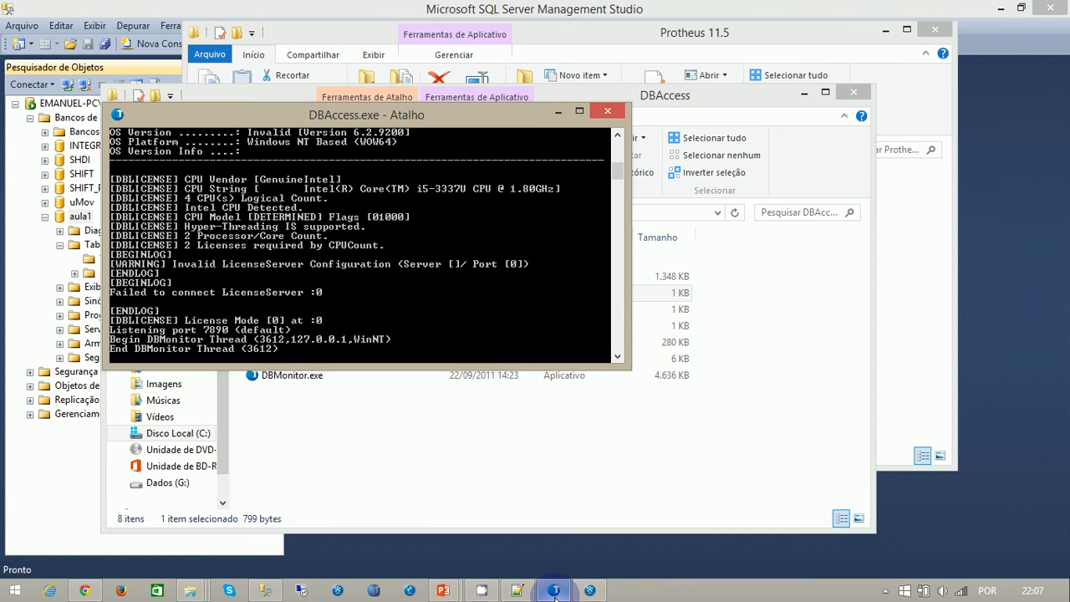
click(607, 111)
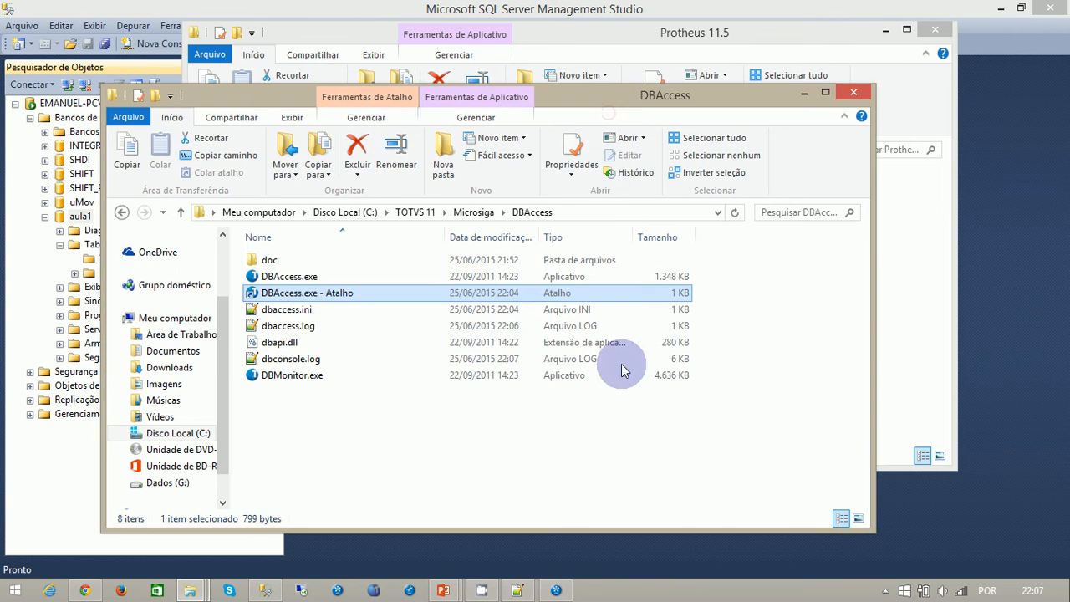
double_click(309, 294)
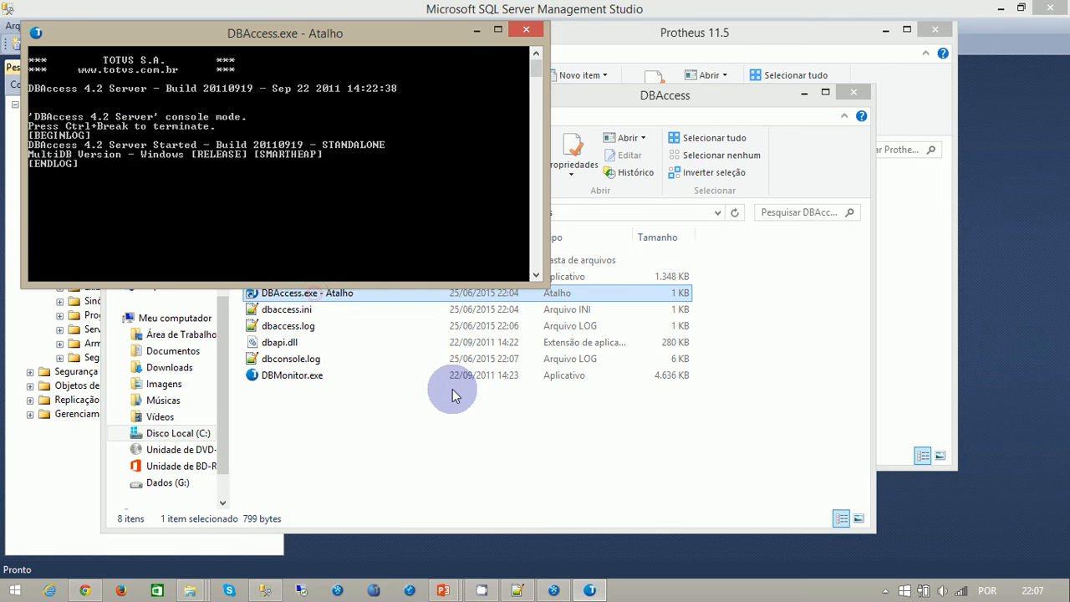
click(476, 30)
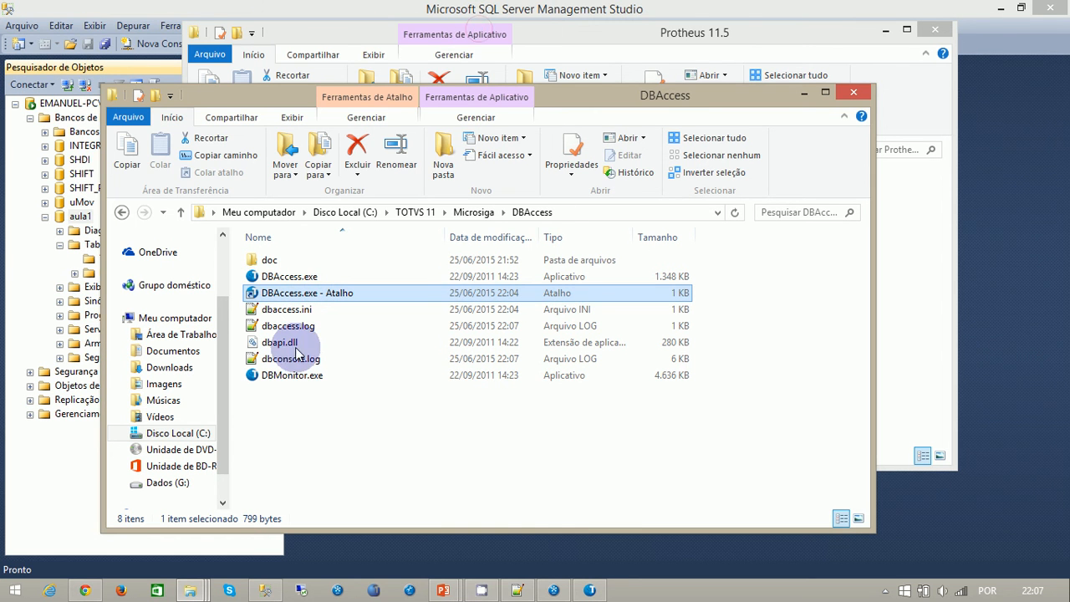
- Connect DBMonitor.exe to localhost on port 7890, open the general configuration settings, and check the appserver and DBAccess consoles
click(291, 381)
double_click(291, 380)
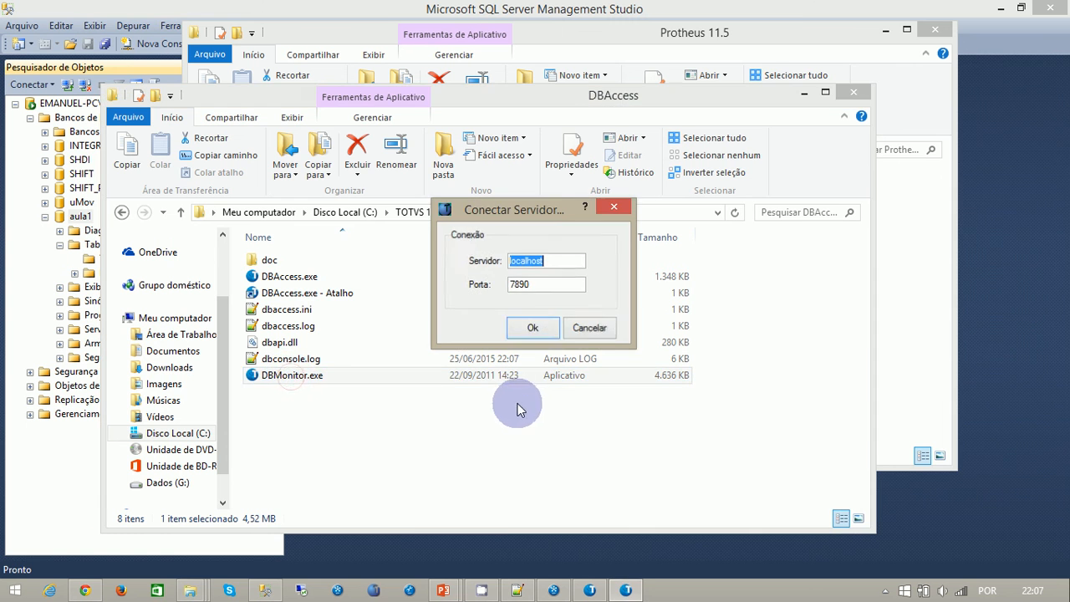
click(532, 328)
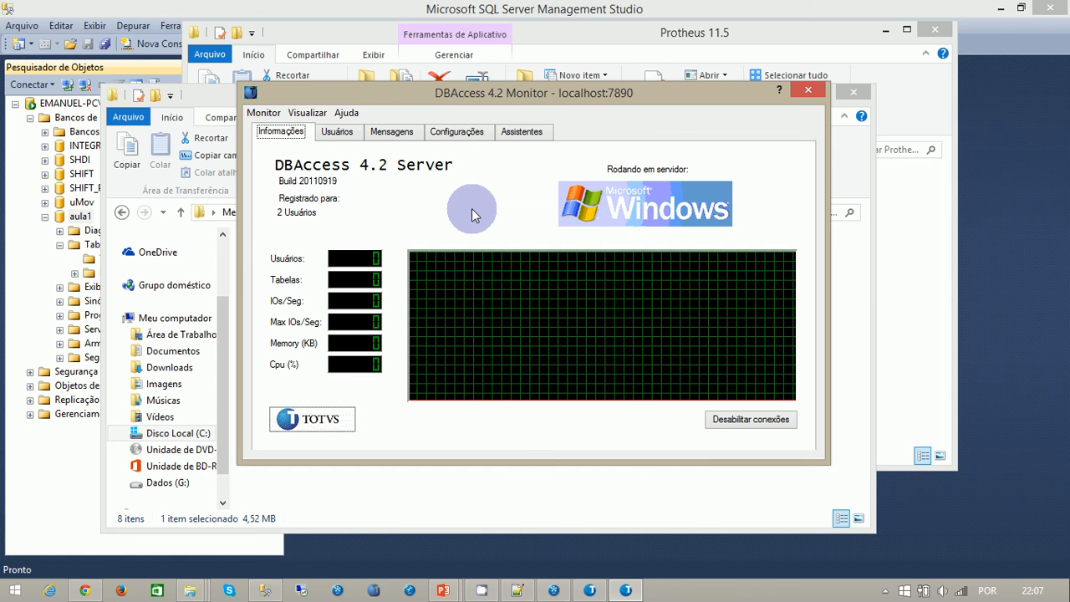
click(465, 133)
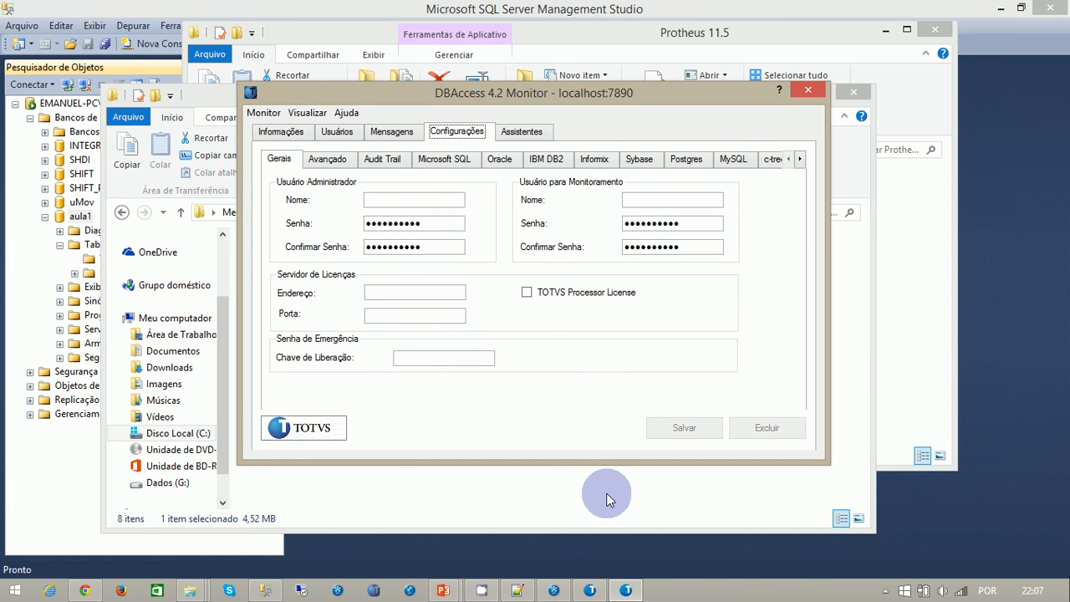
click(554, 590)
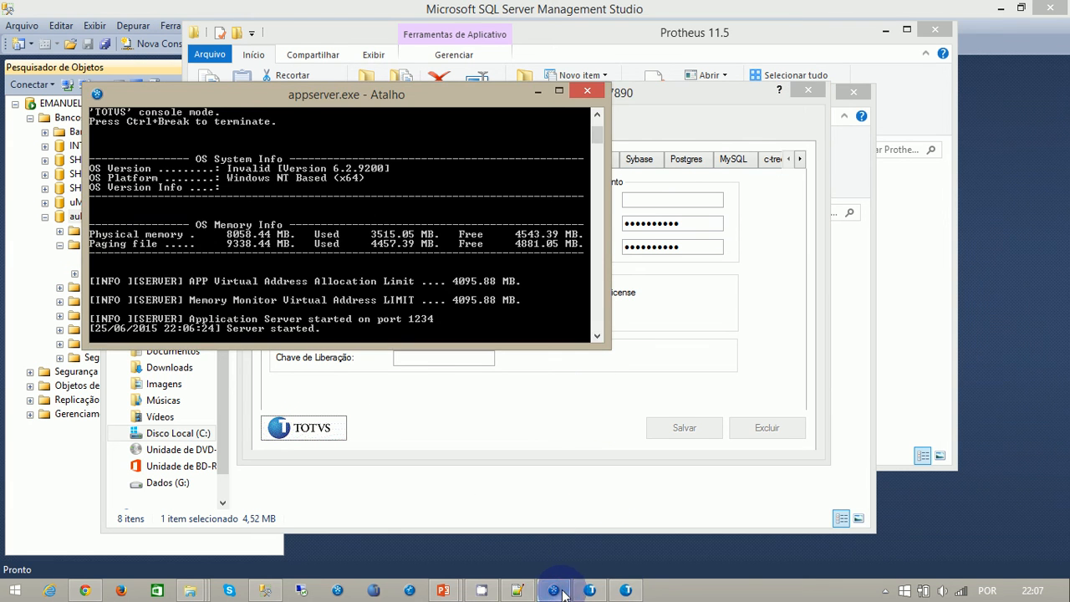
click(590, 592)
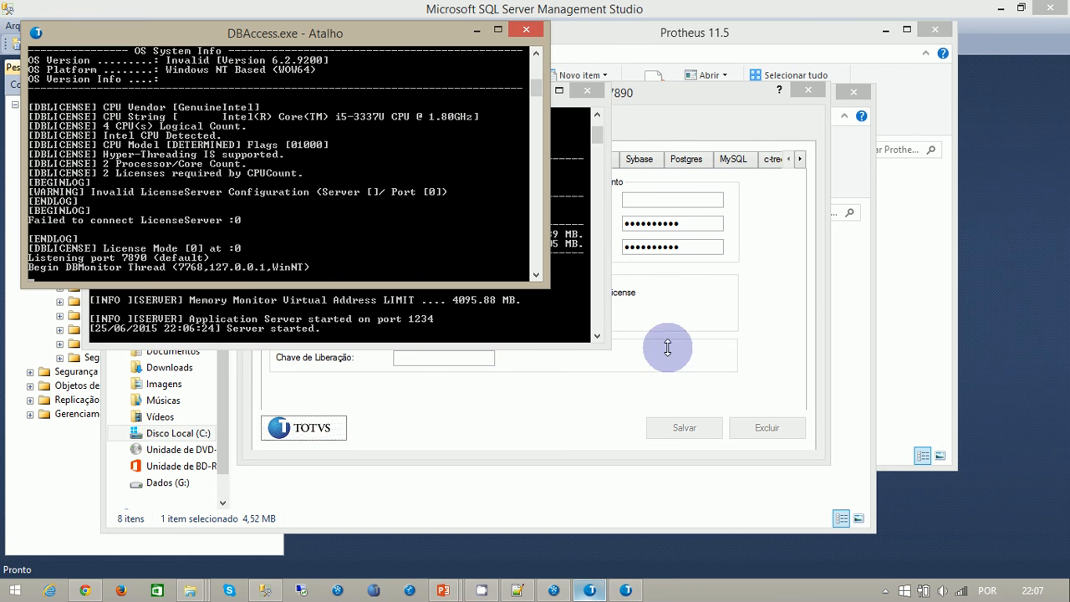
click(574, 422)
- Set the administrator user's name to admin, and enter and confirm the administrator password
click(425, 199)
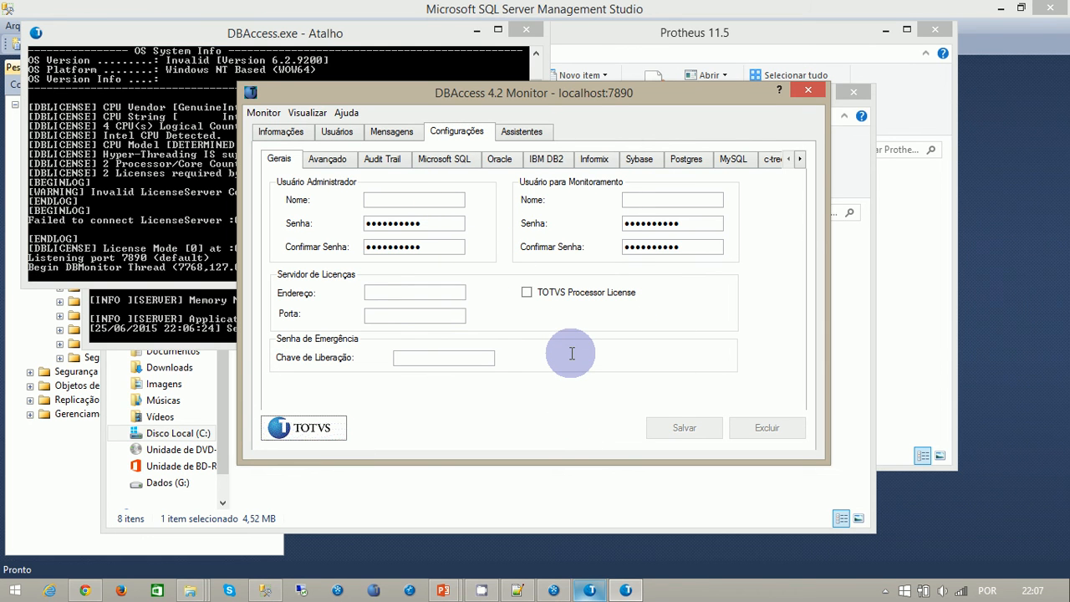
text(admin)
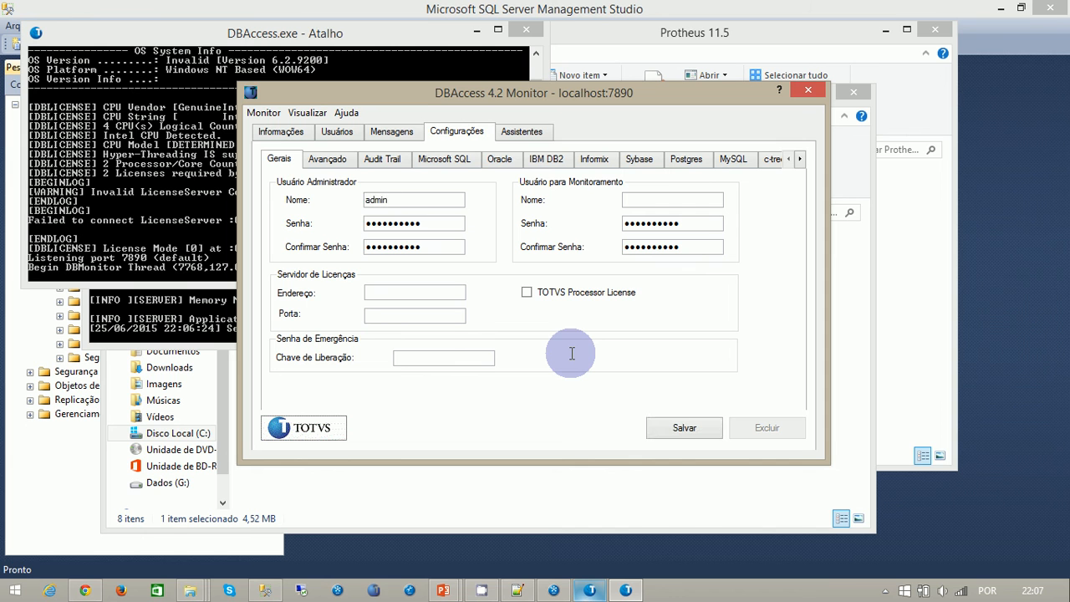
key(Tab)
text(123)
key(Tab)
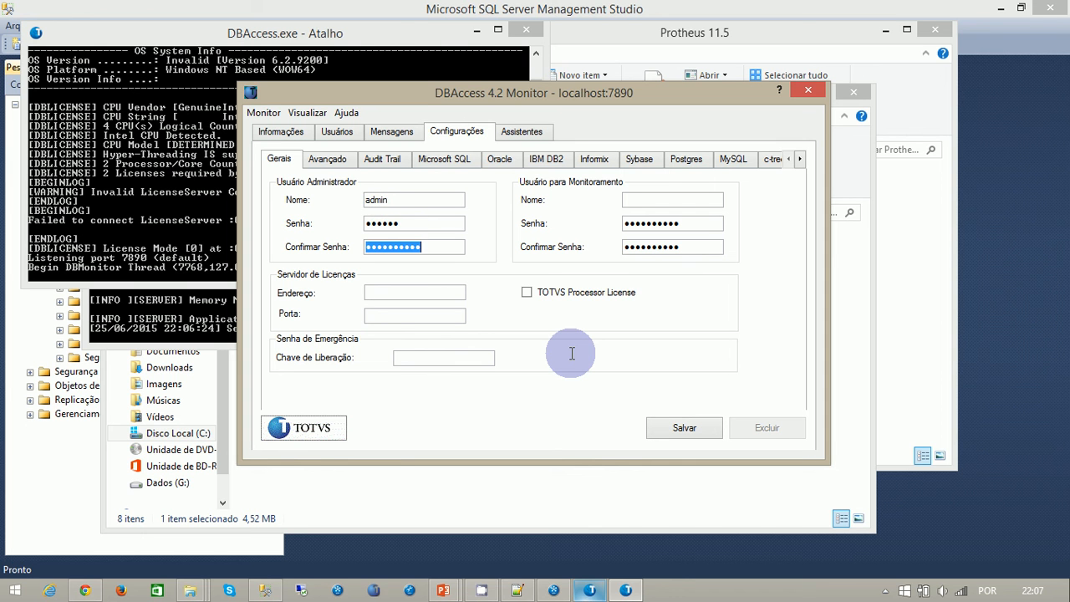
text(123)
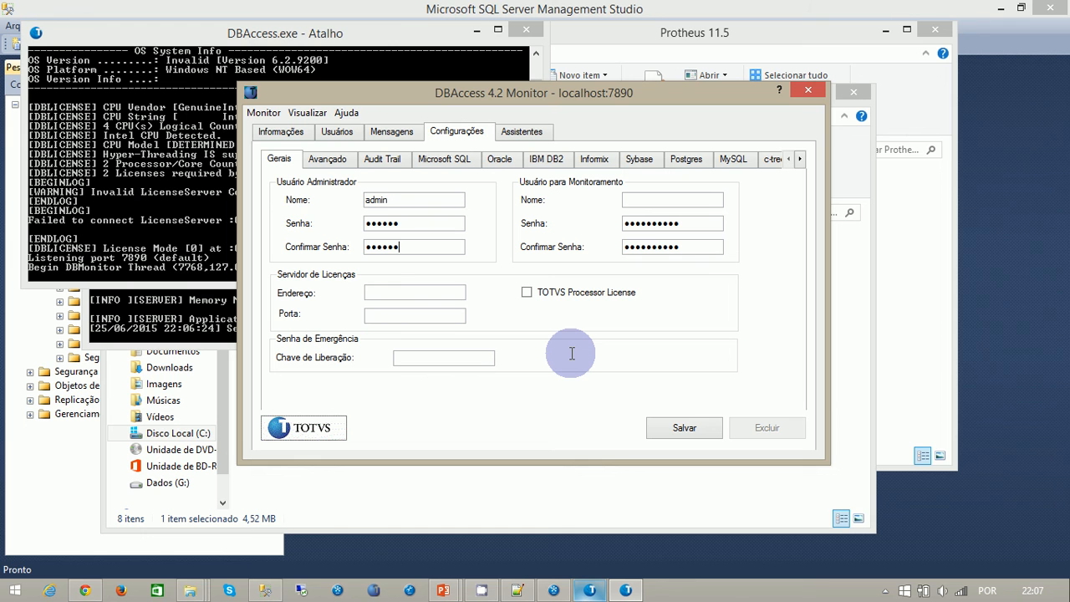
key(Tab)
key(Tab)
key(Tab)
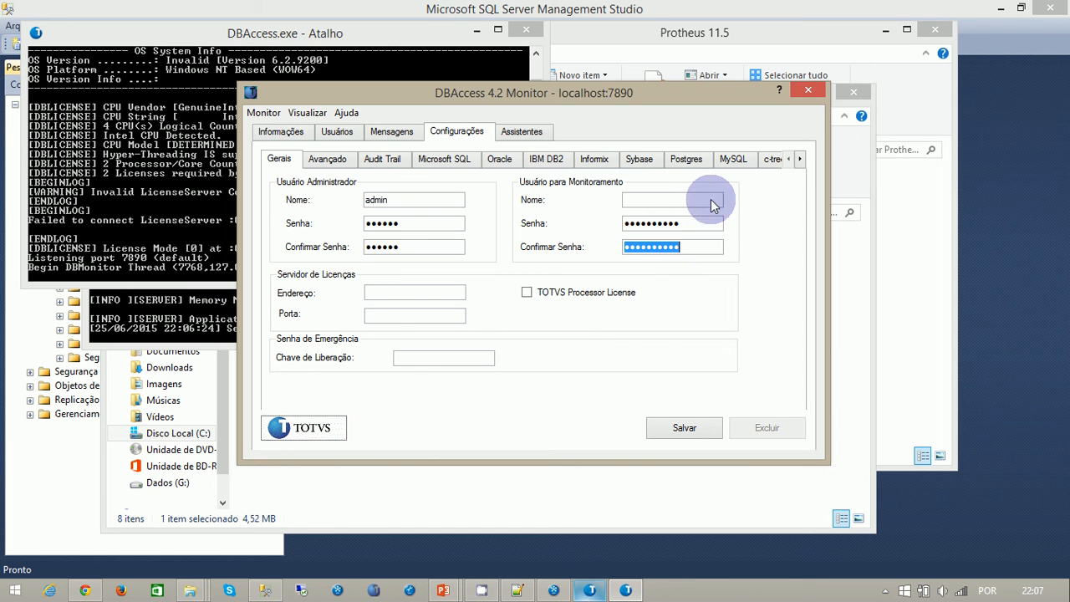
- Set the monitoring user's name to teste, enter and confirm its password, save the settings, and close the monitor
click(629, 203)
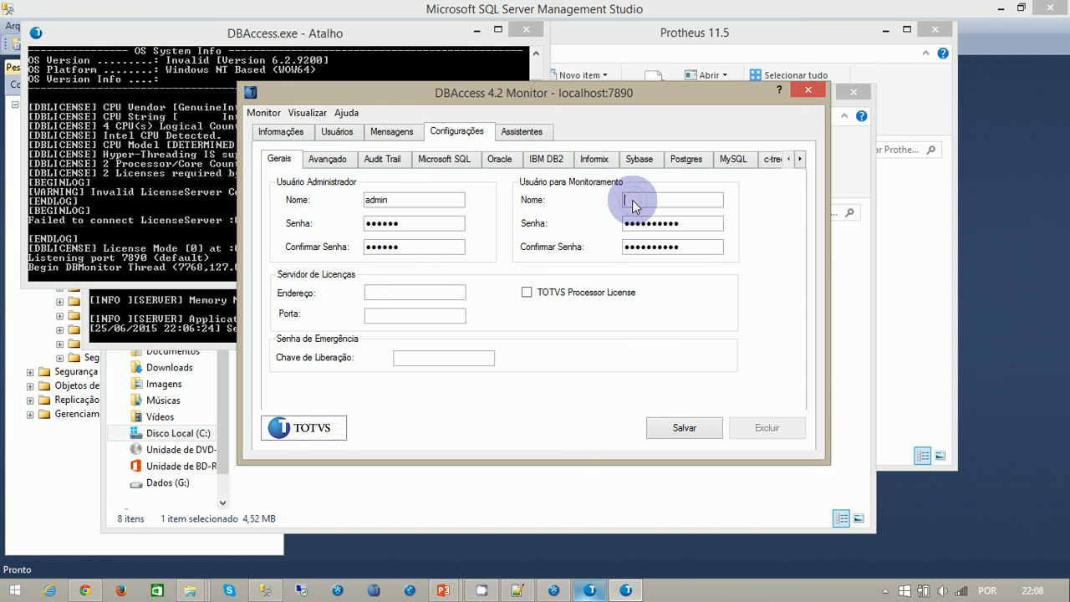
text(teste)
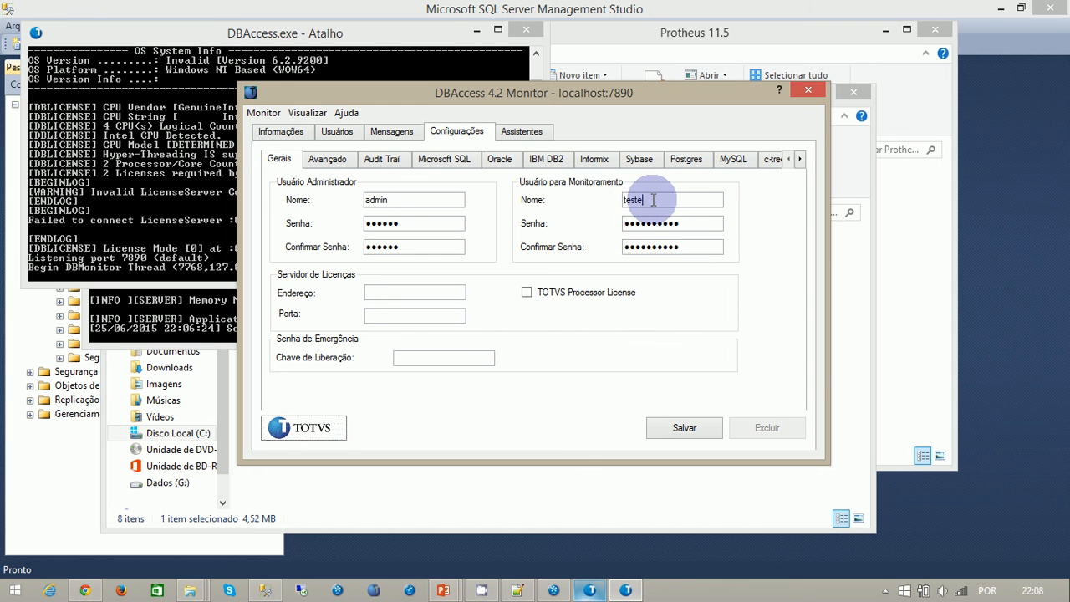
key(Tab)
click(684, 220)
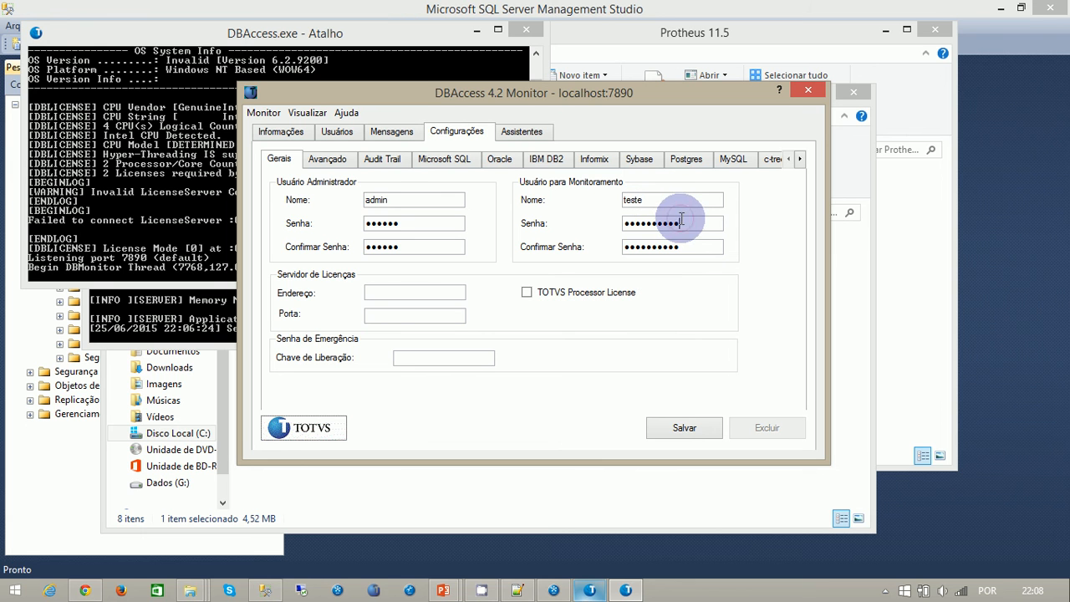
drag(690, 219, 575, 223)
text(te)
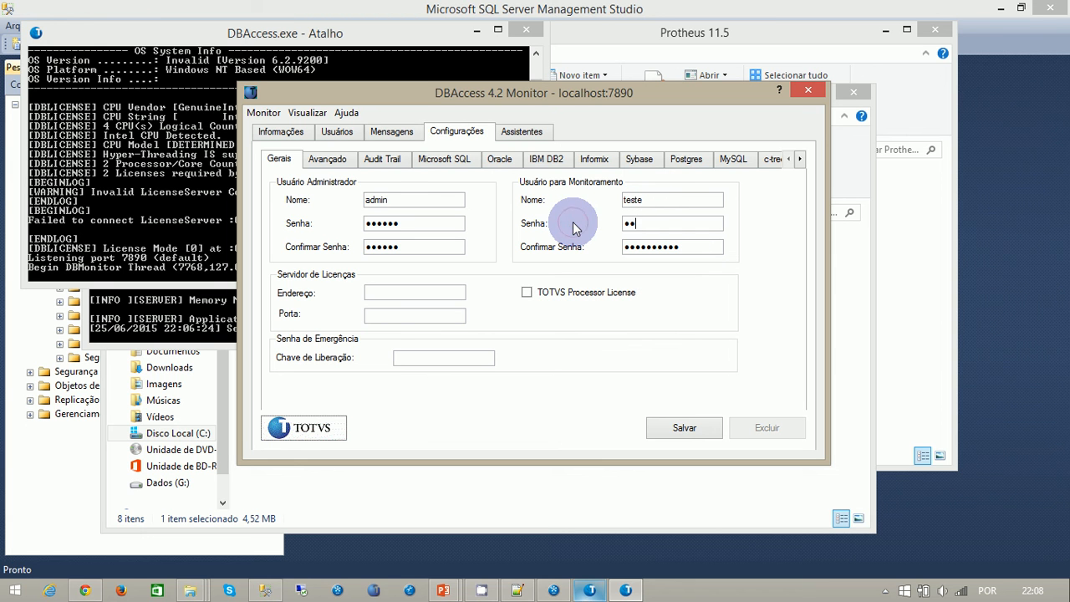
key(Tab)
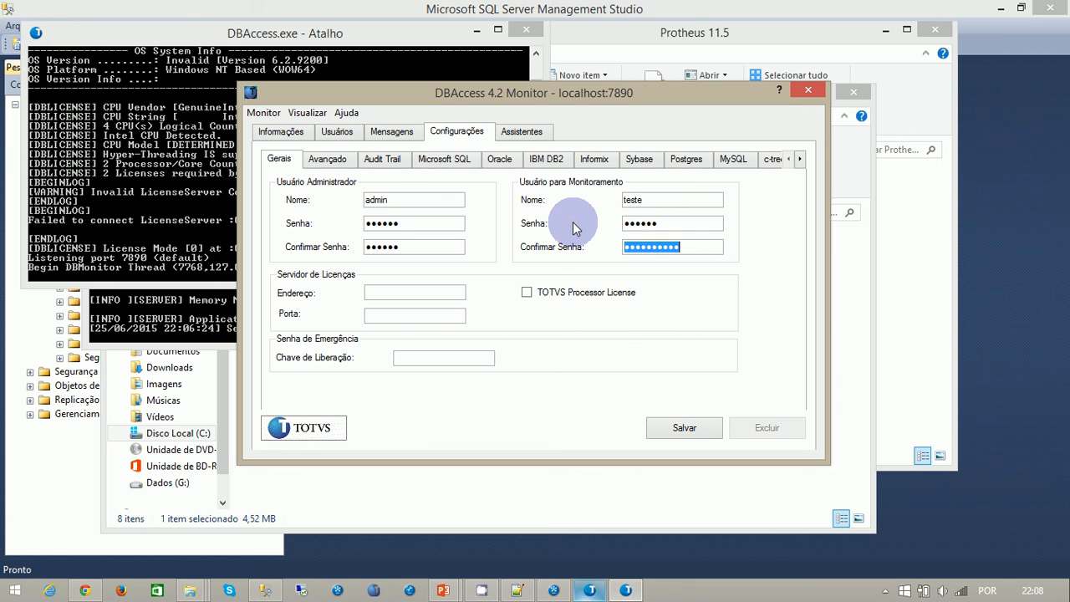
text(t)
click(685, 428)
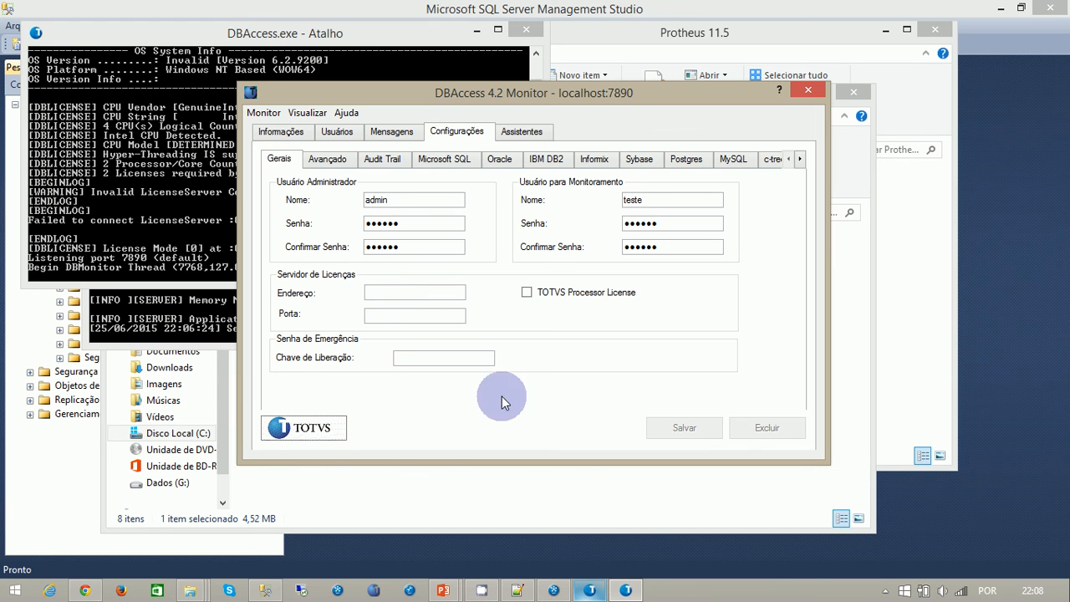
click(806, 92)
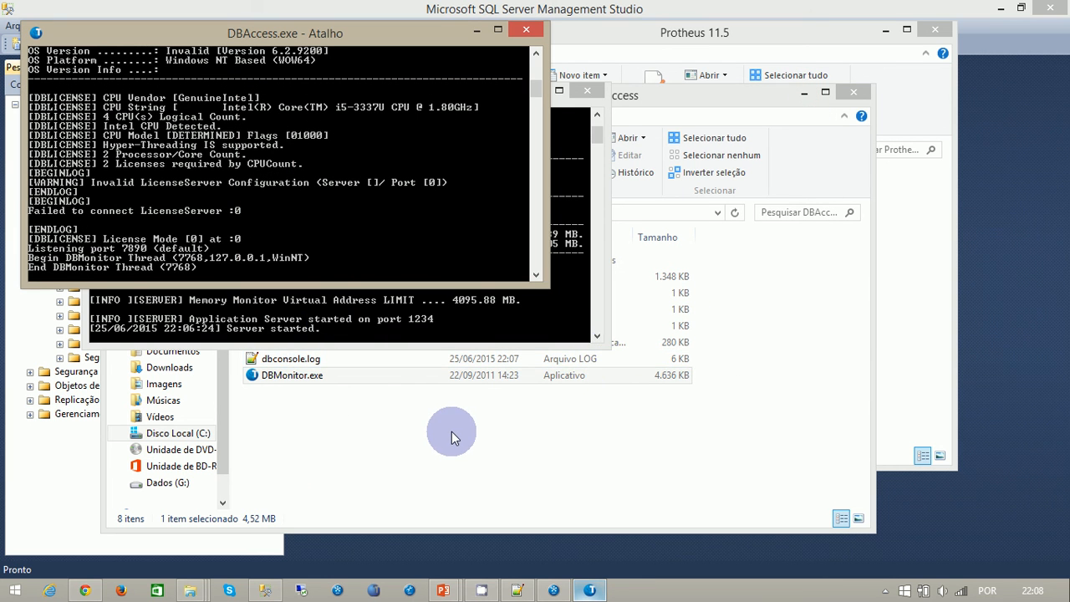
- Search the system for odbc and open the 64-bit ODBC data source administrator
key(super)
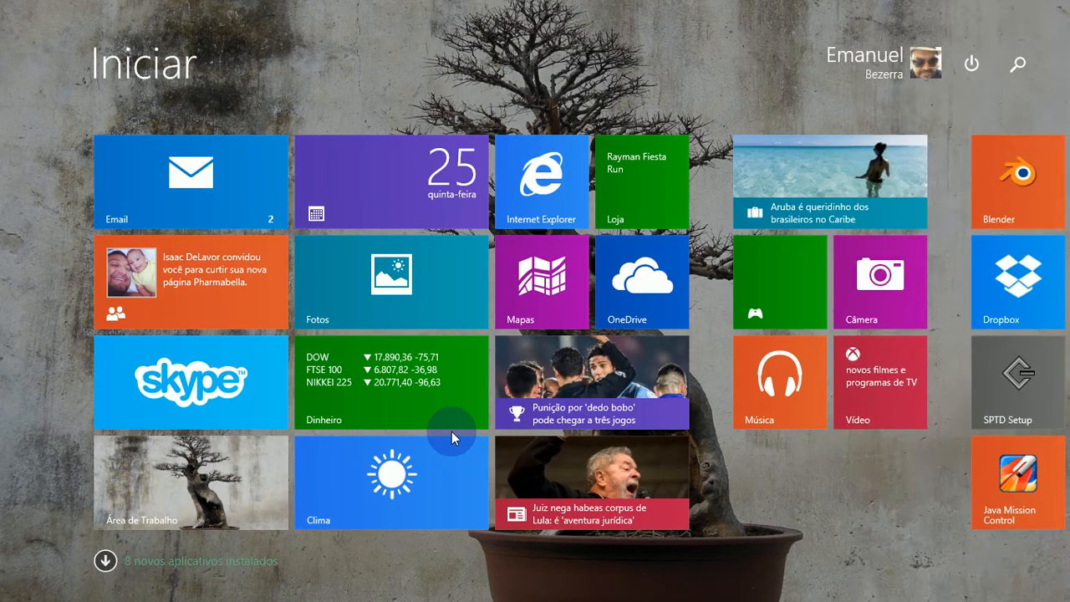
text(odbc)
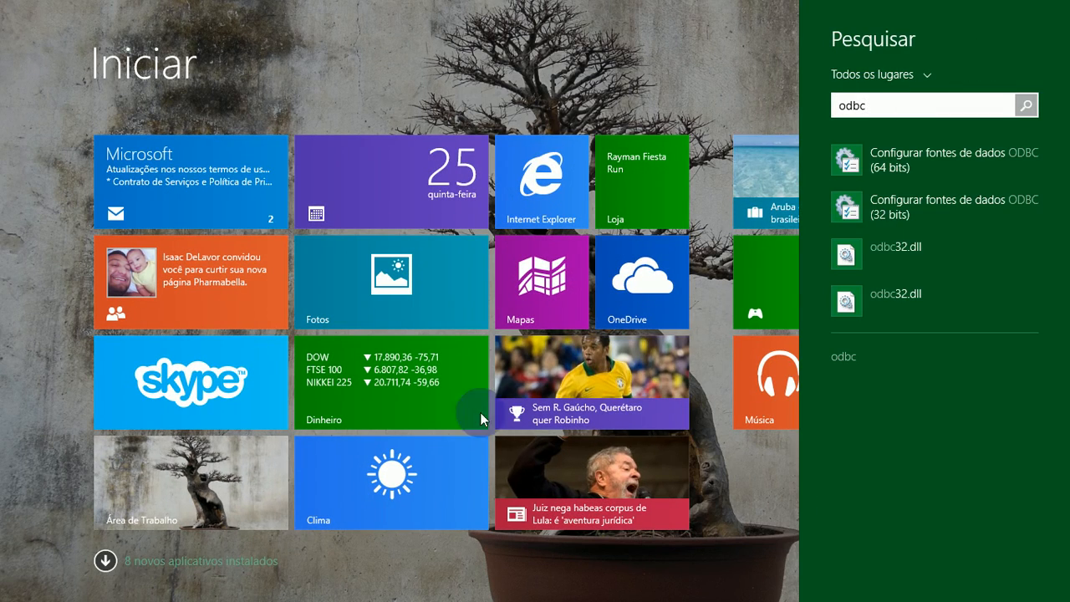
click(911, 163)
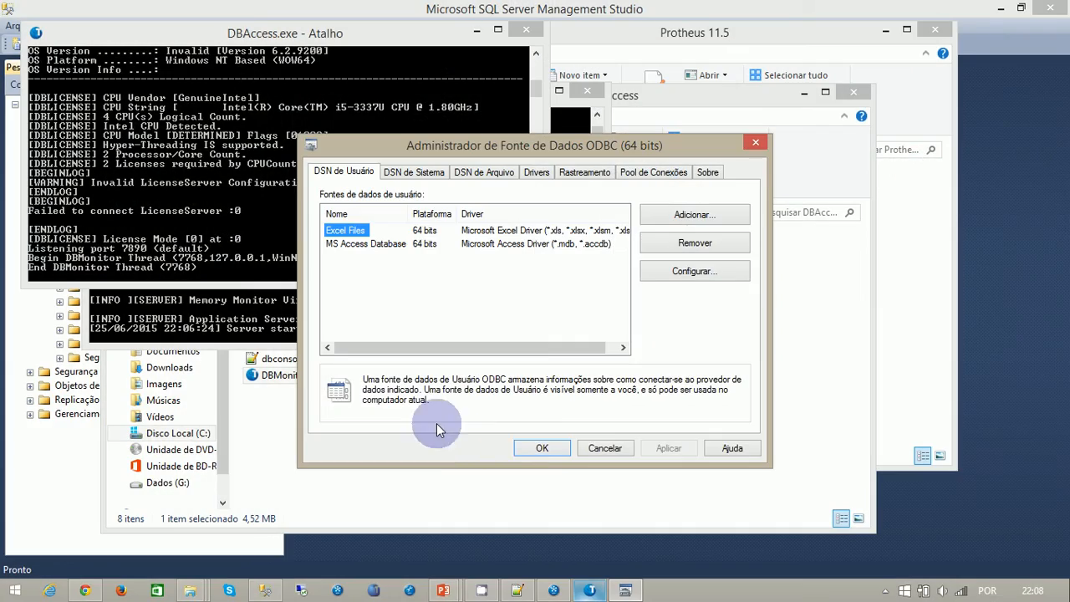
- Open the Dados (G:) drive in a new file explorer window
click(436, 497)
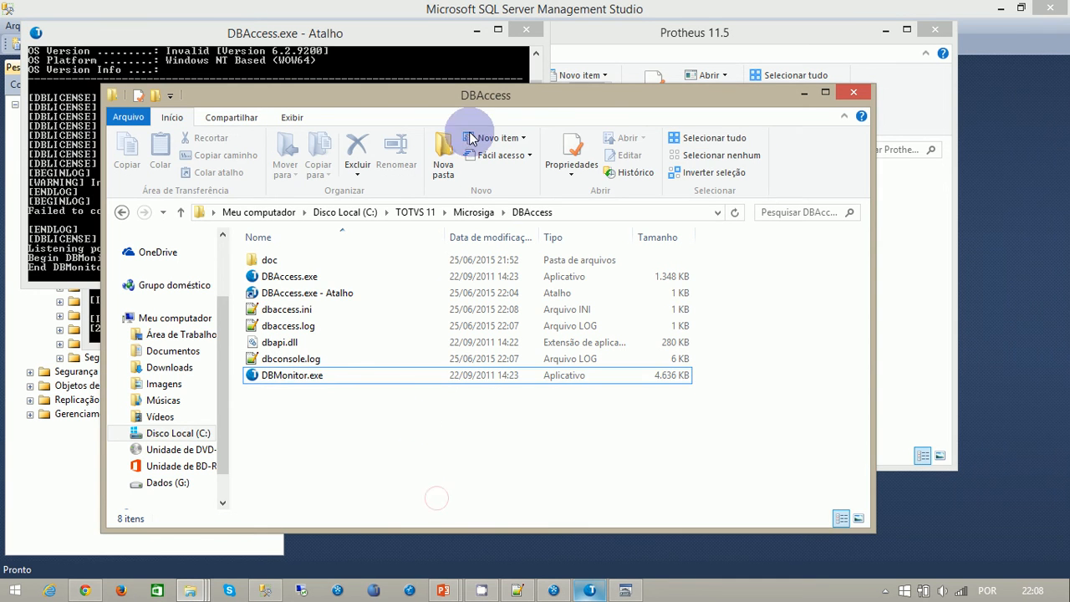
key(super+e)
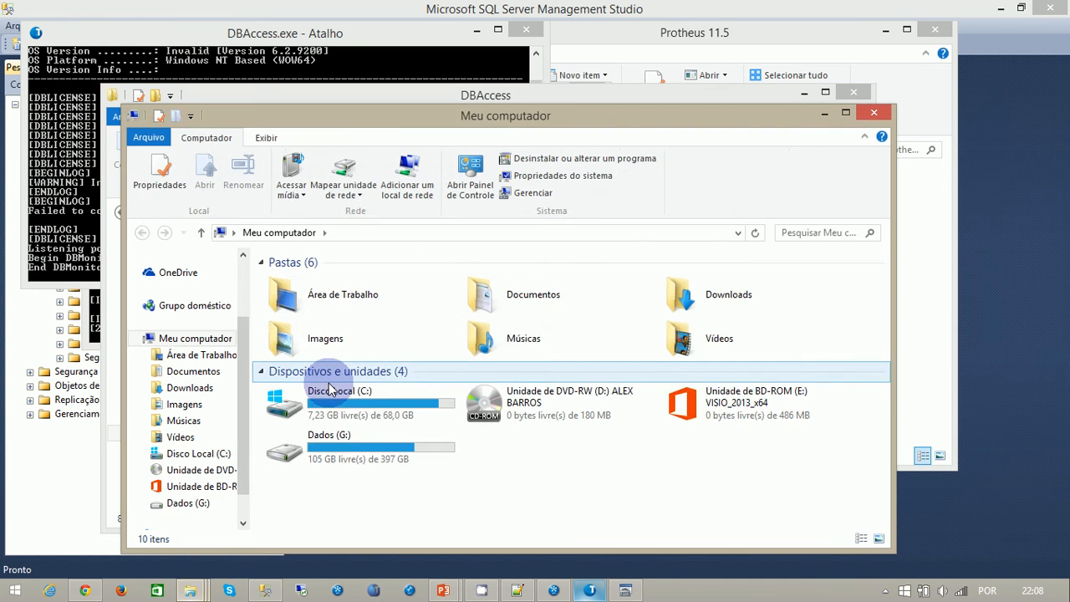
double_click(350, 438)
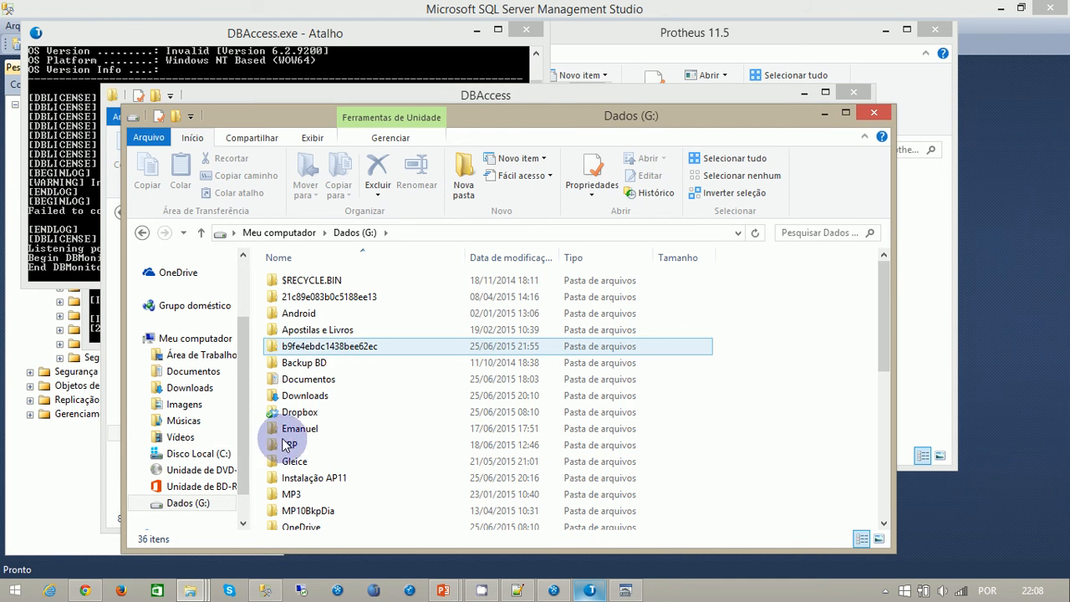
click(312, 332)
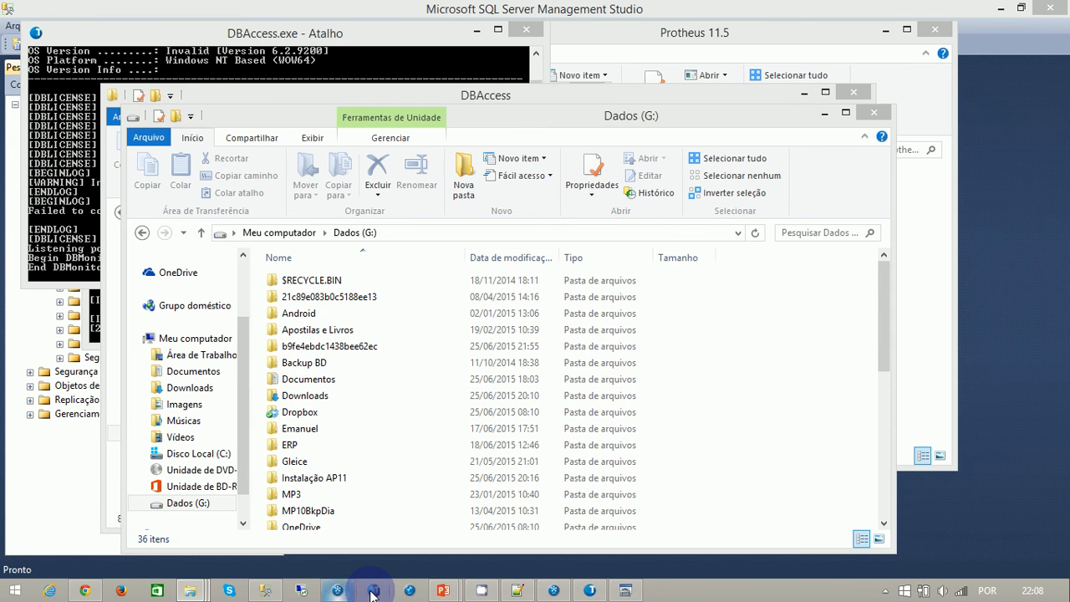
- Start the existing appserver and DBAccess64 from their shortcuts, closing the first DBAccess64 console and the DBAccess.exe console
click(337, 591)
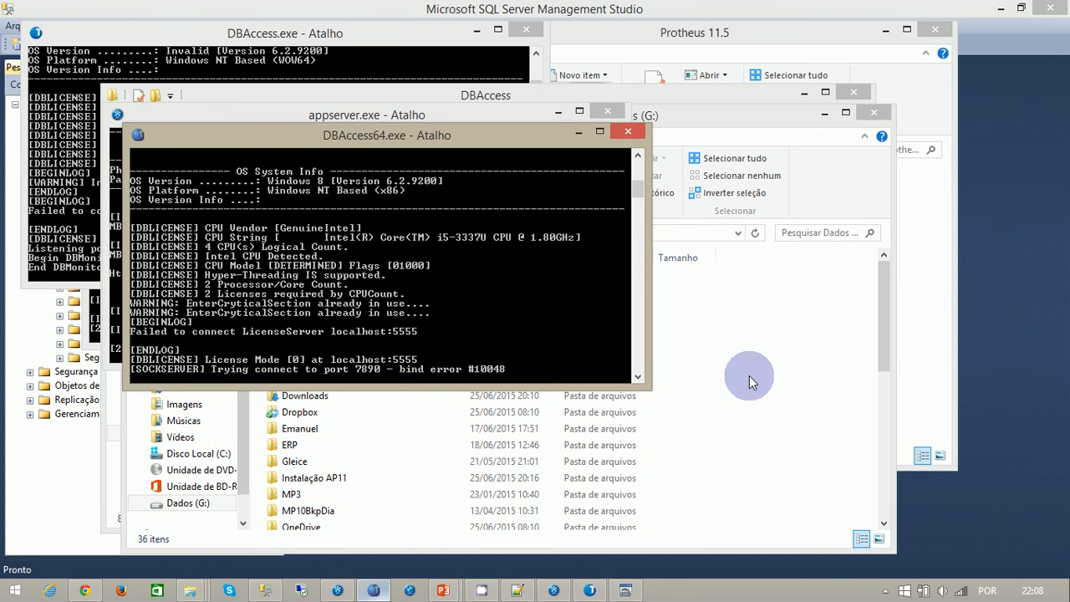
click(636, 127)
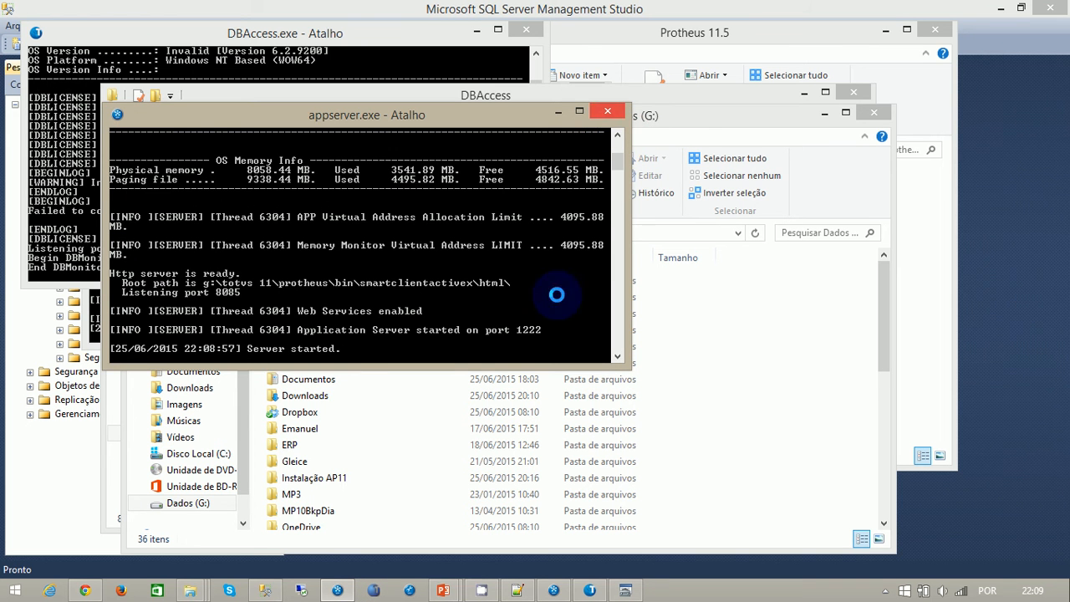
click(589, 590)
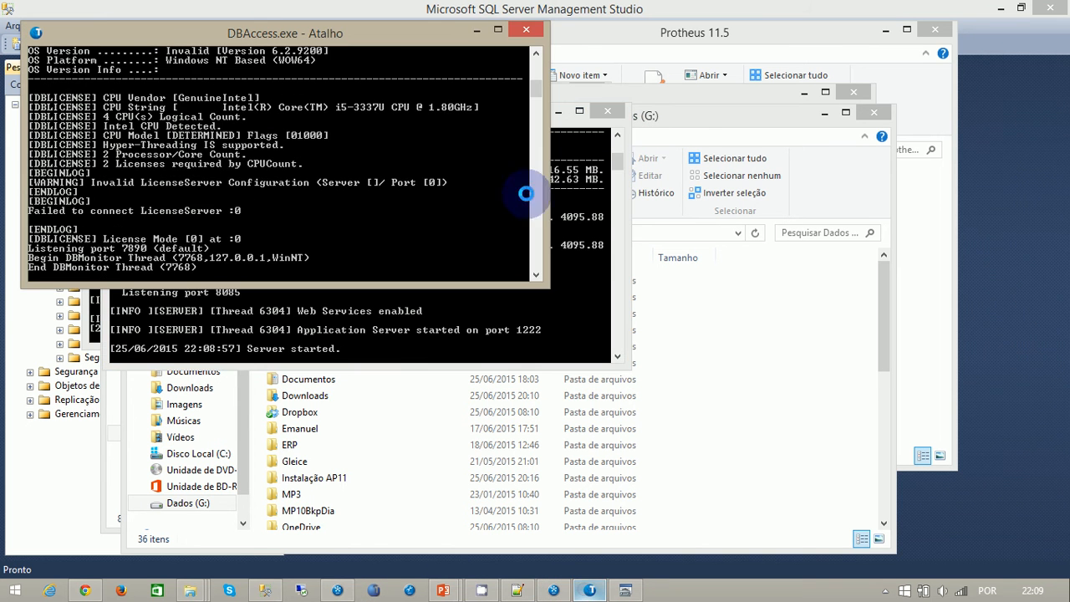
click(521, 31)
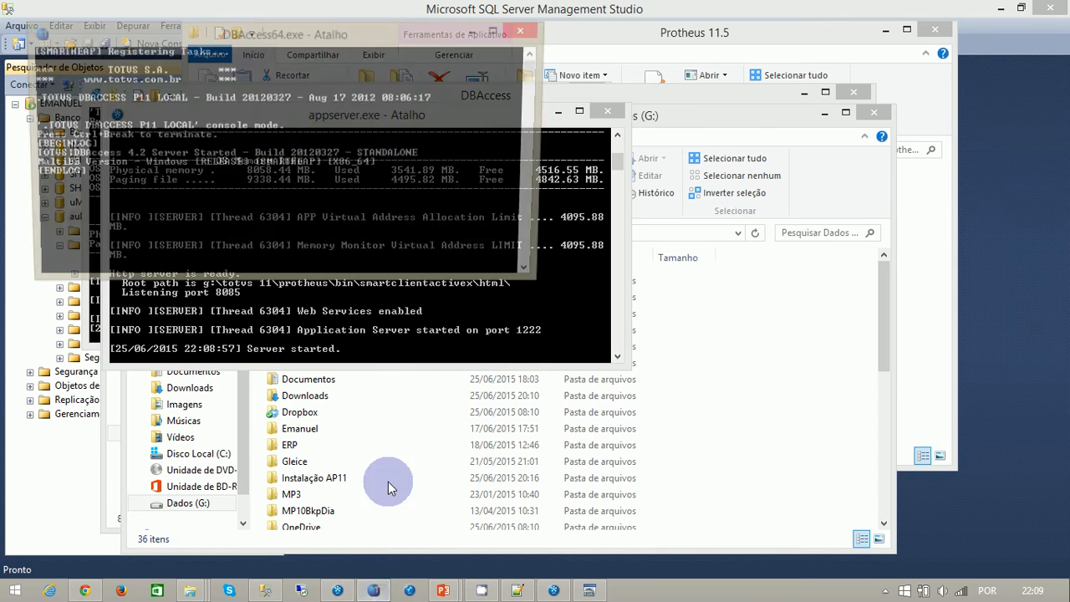
- Open the TOTVS 11\dbaccess_win64 folder on Dados (G:), close the mistakenly opened dbaccess.log, and minimize the text editor
click(652, 434)
click(311, 413)
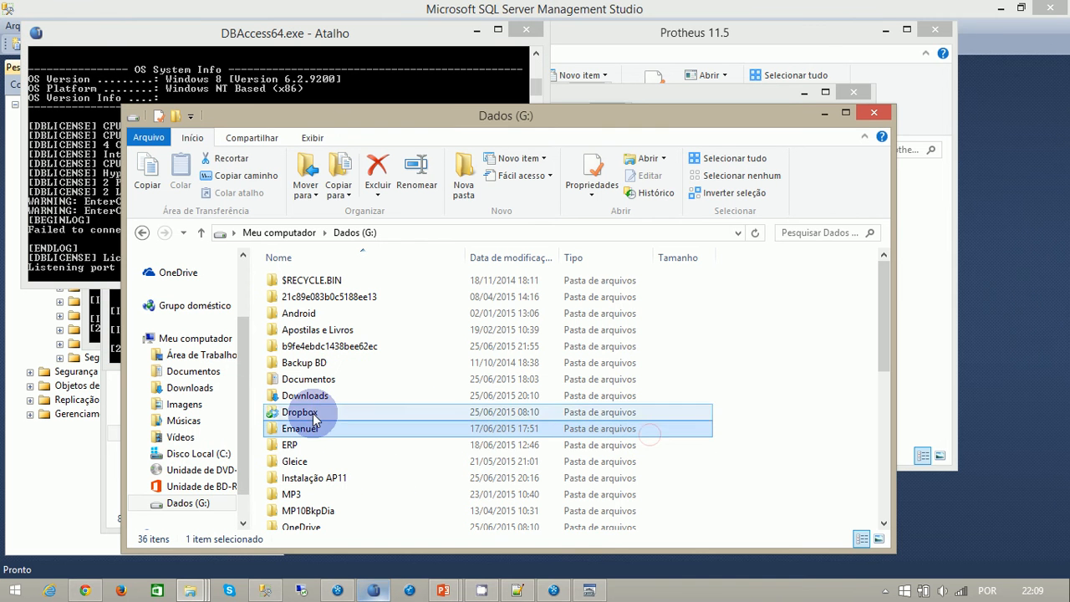
click(308, 427)
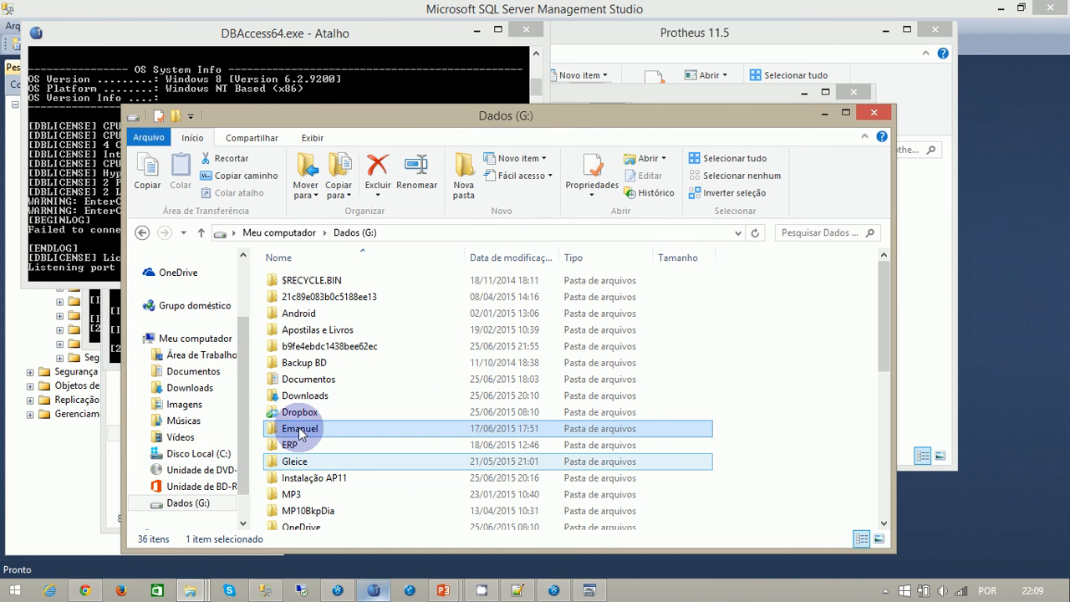
click(315, 449)
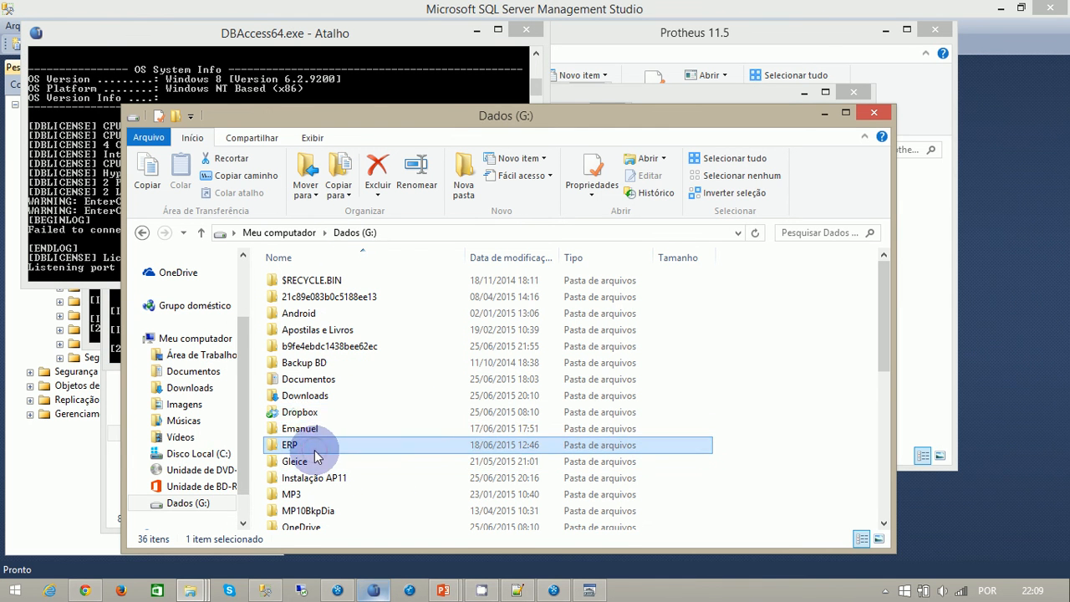
scroll(317, 451, down, 6)
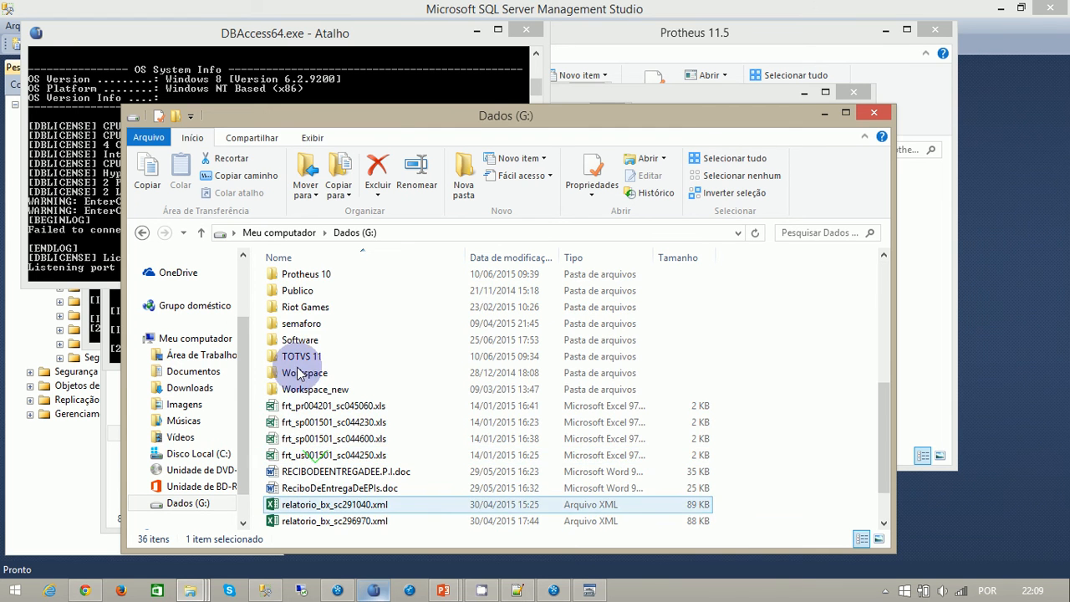
click(301, 358)
double_click(301, 358)
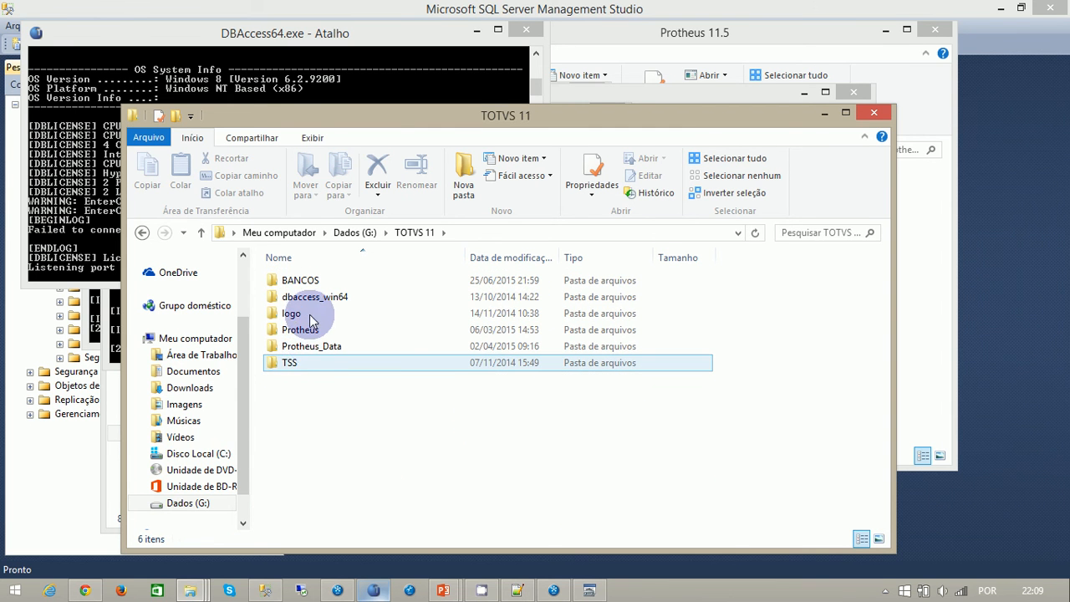
click(315, 301)
double_click(315, 301)
double_click(319, 299)
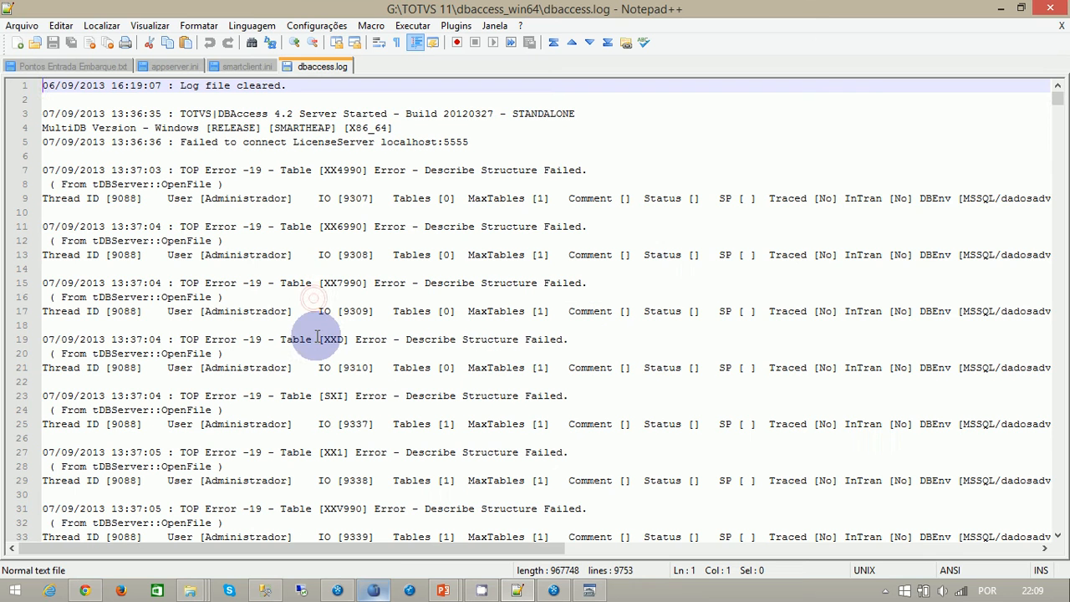
click(1059, 26)
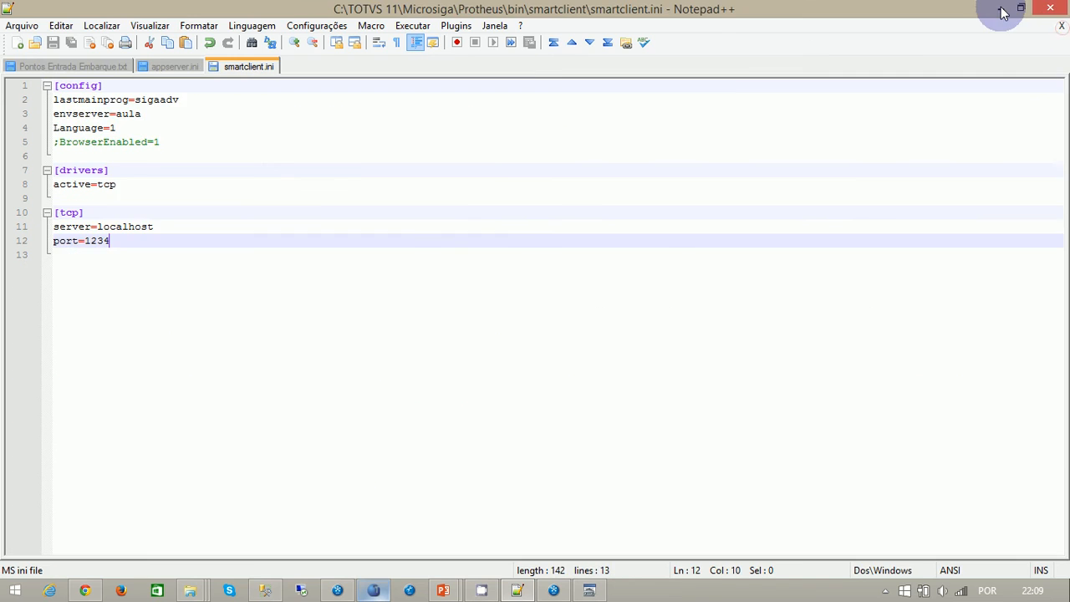
click(1000, 9)
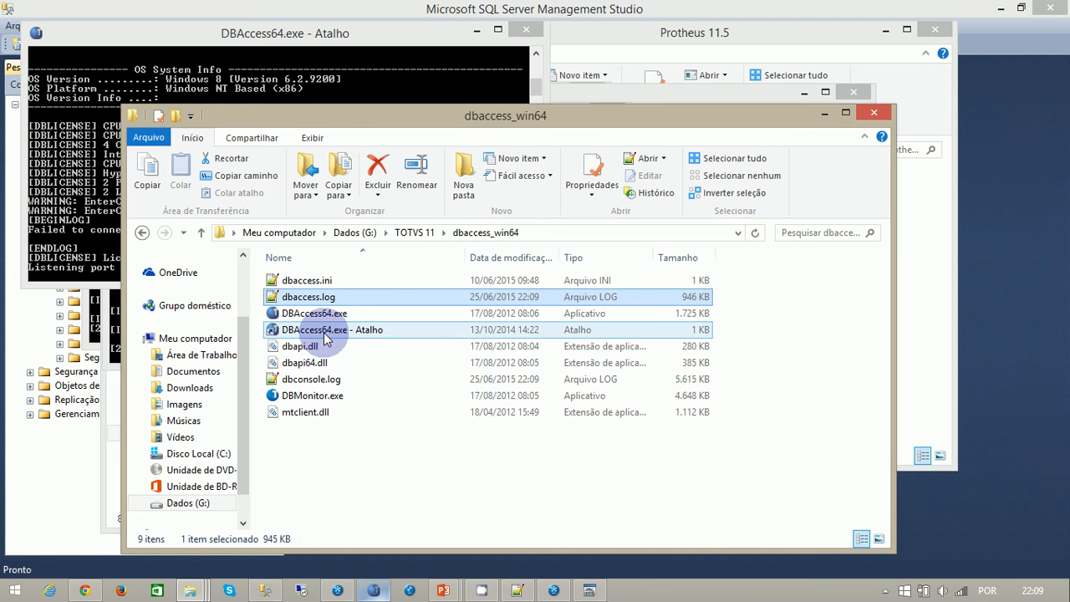
- Log in to localhost on port 7890 with DBMonitor.exe as admin using the password, and view the general configuration settings before closing it
click(307, 398)
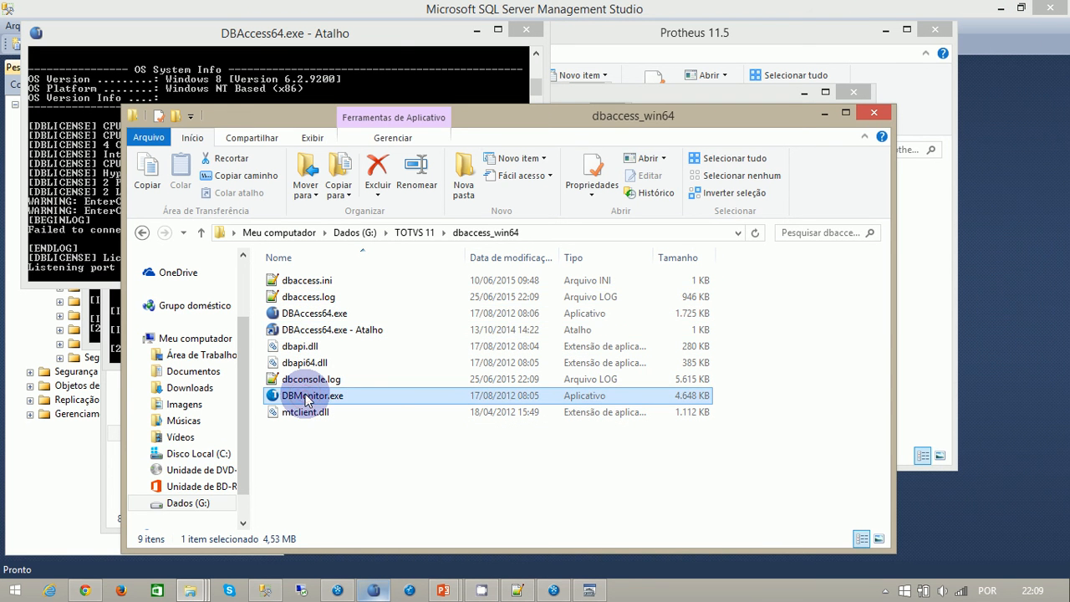
double_click(307, 398)
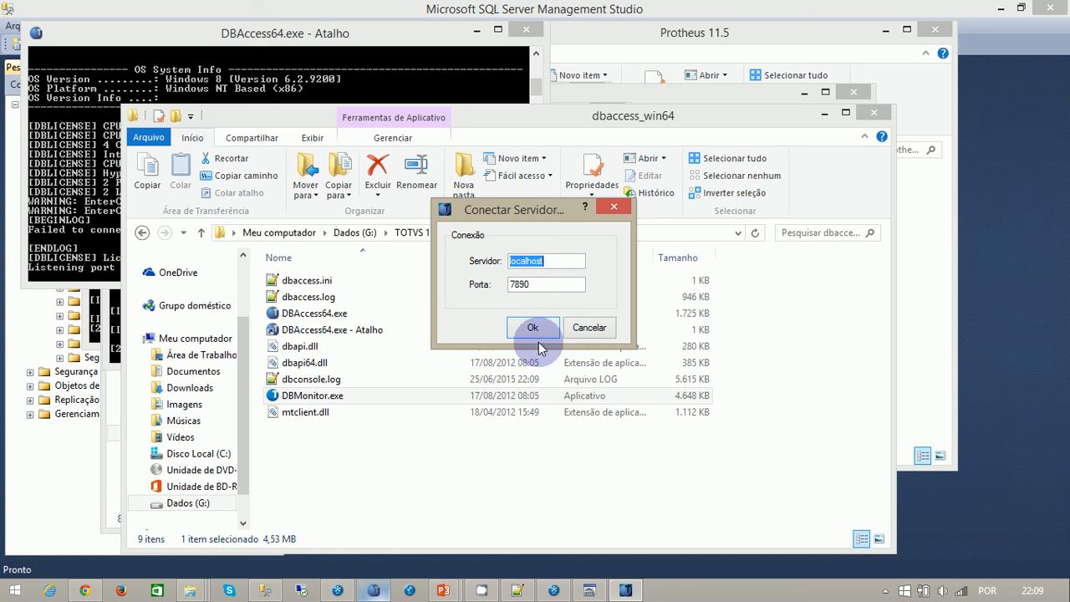
click(534, 330)
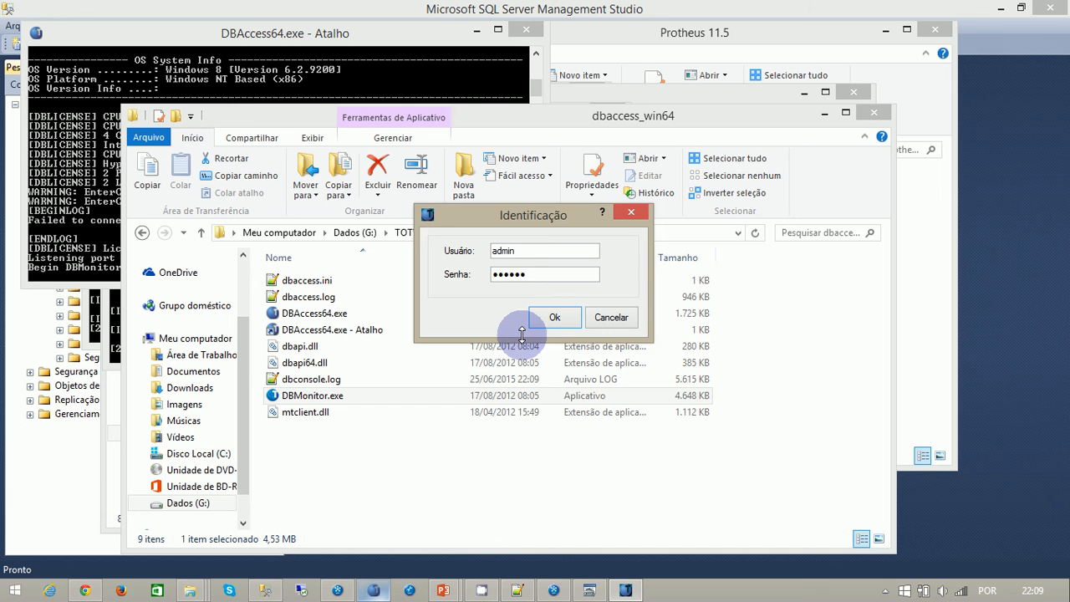
key(Return)
click(538, 299)
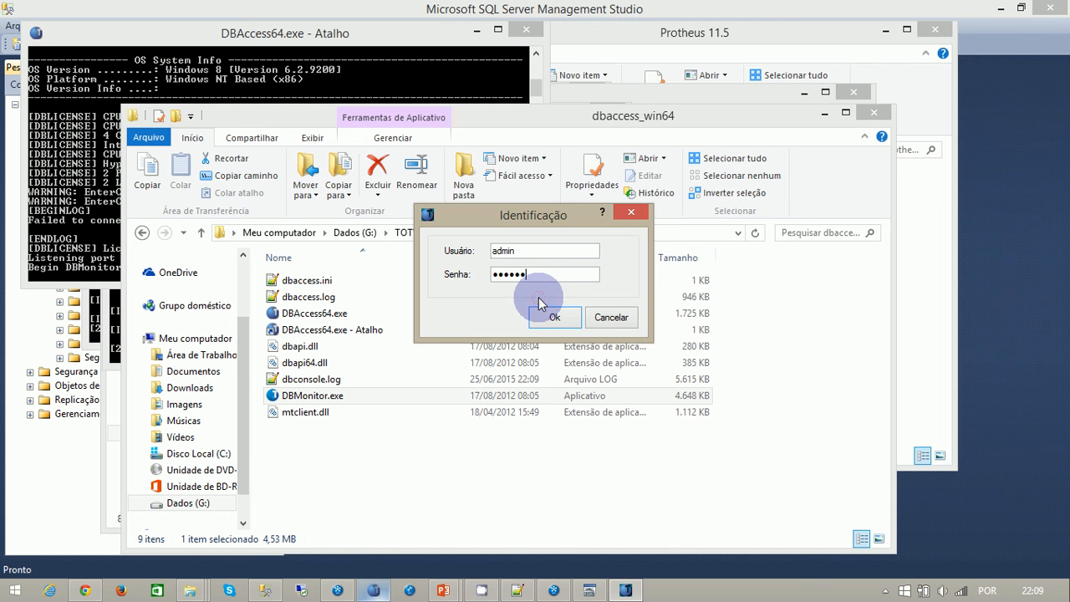
drag(554, 275, 423, 264)
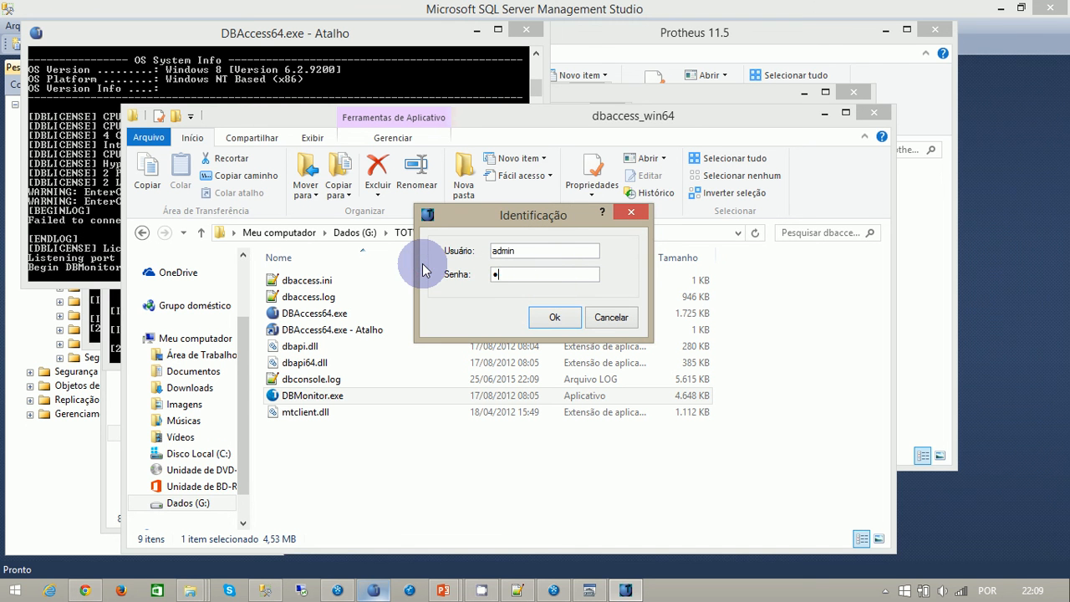
key(Return)
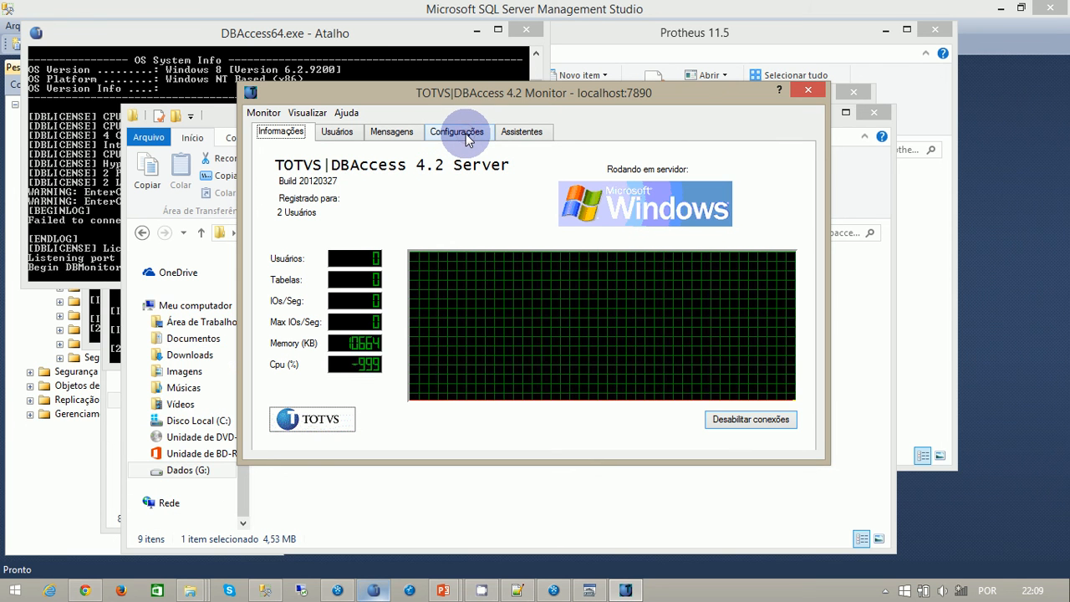
click(465, 134)
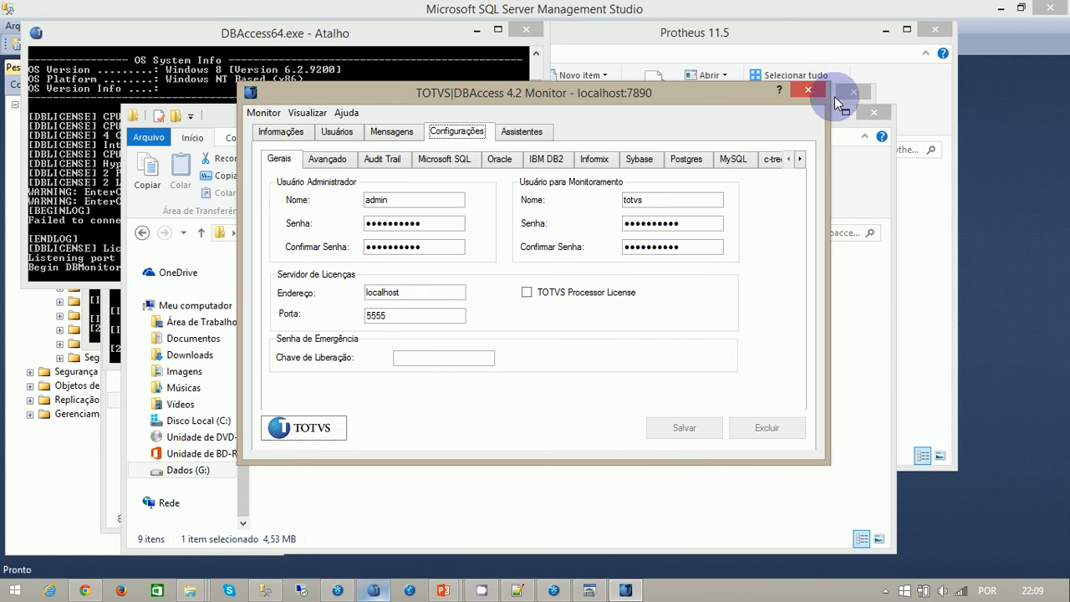
click(808, 90)
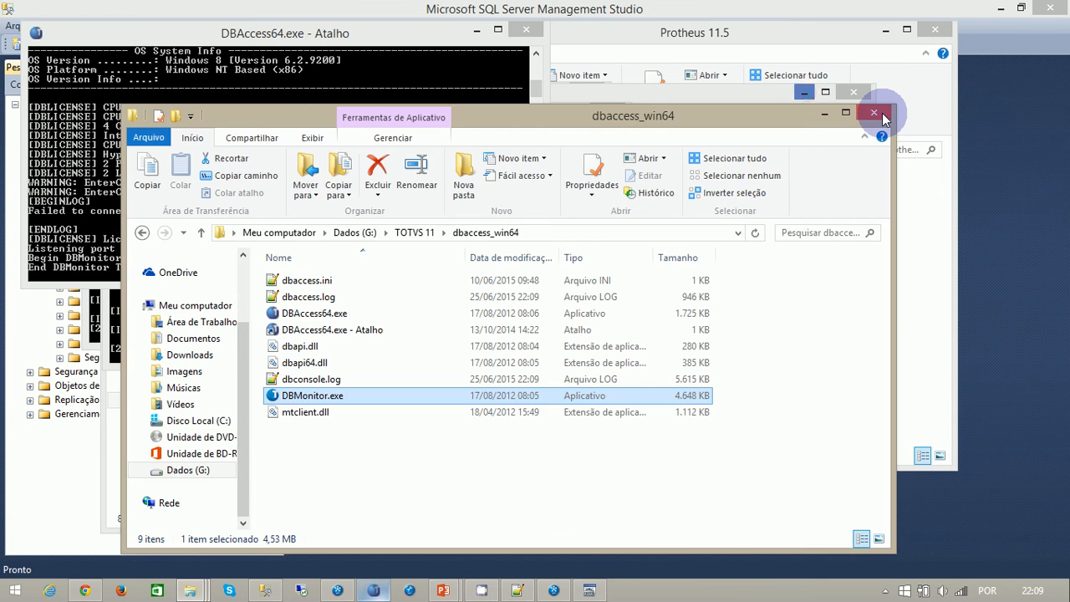
- Open the TOTVS 11\Microsiga\DBAccess folder on Disco Local (C:)
click(202, 423)
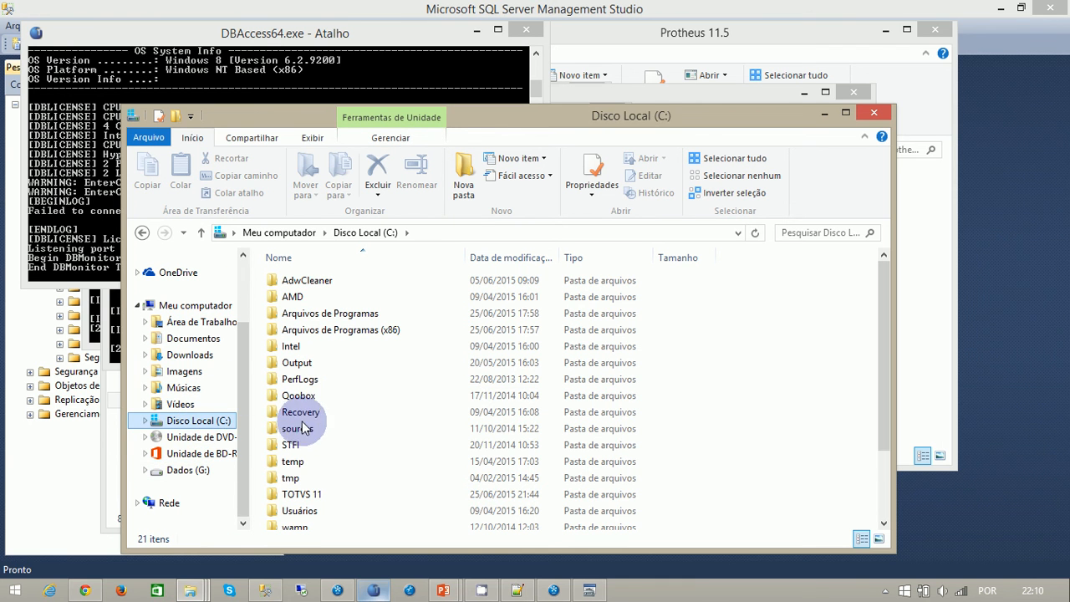
click(301, 426)
double_click(298, 494)
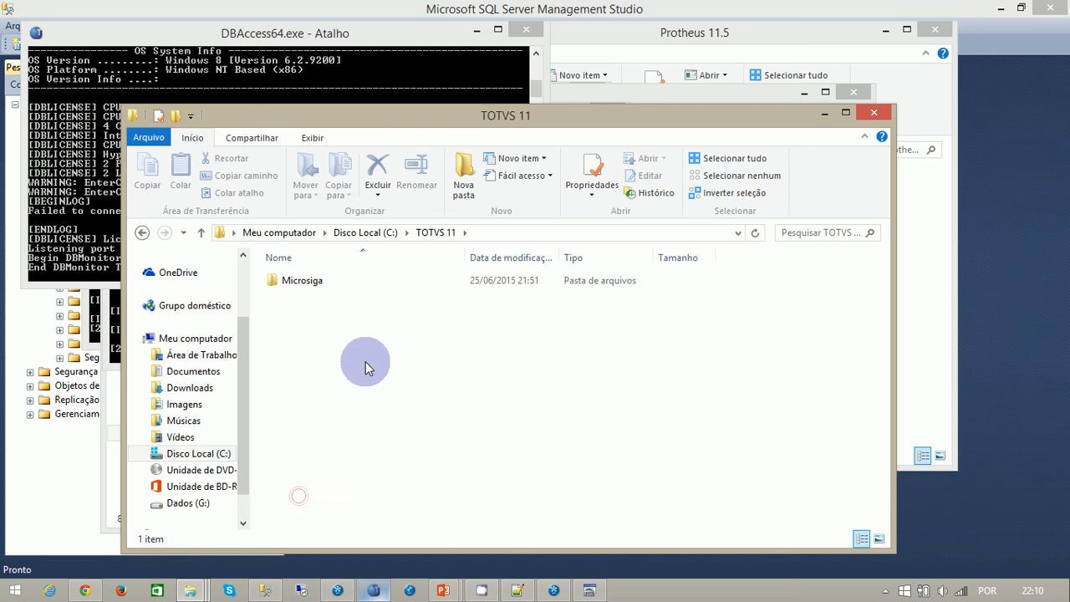
double_click(302, 280)
click(303, 281)
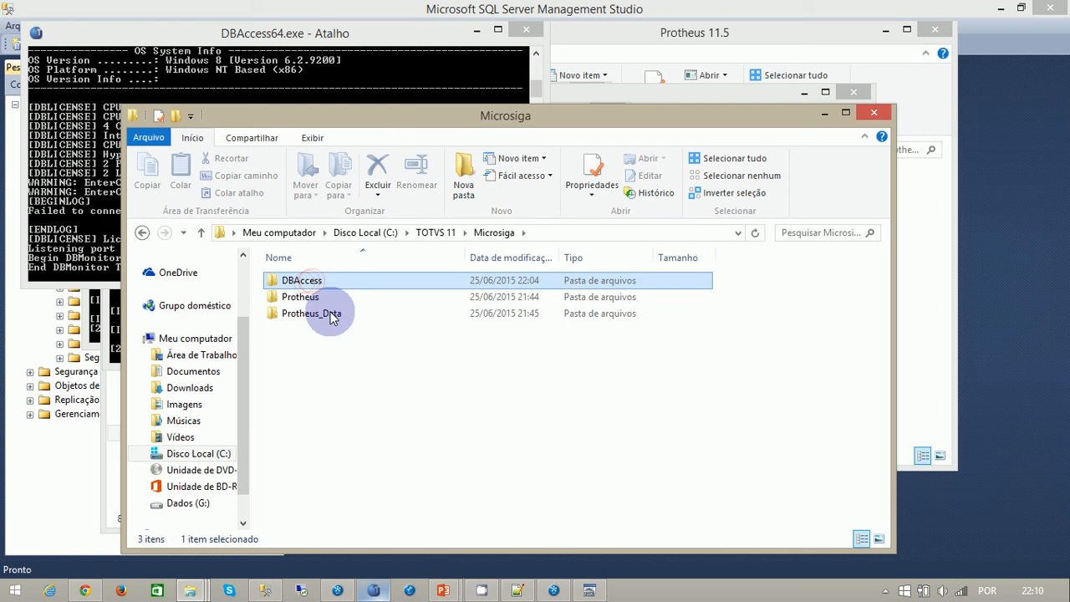
double_click(301, 281)
click(317, 317)
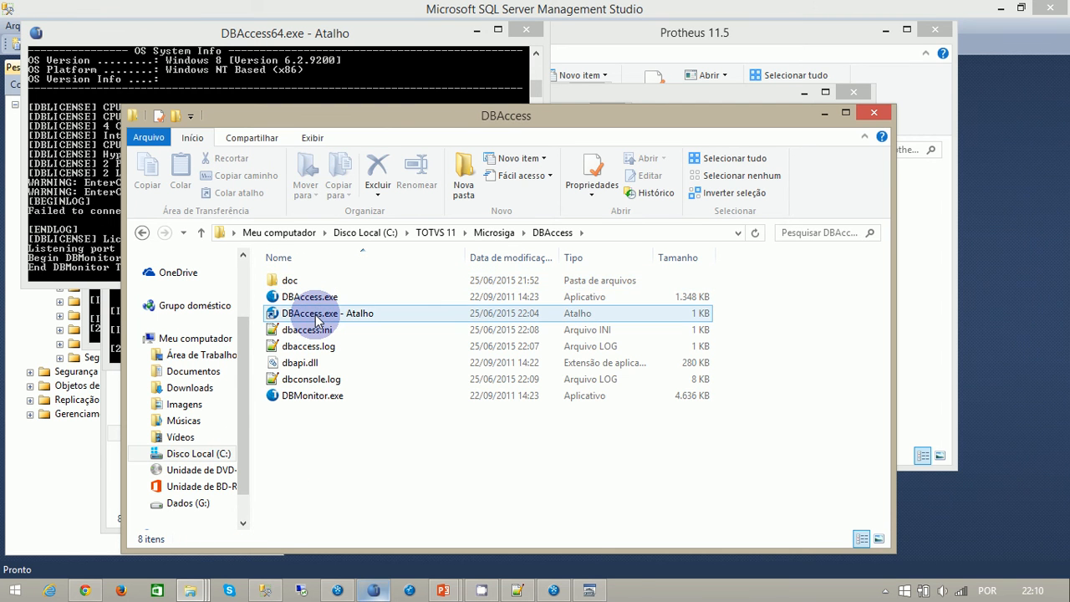
- Start DBAccess.exe from its shortcut, close the DBAccess64 console, and restart DBAccess.exe after closing its first console
double_click(318, 317)
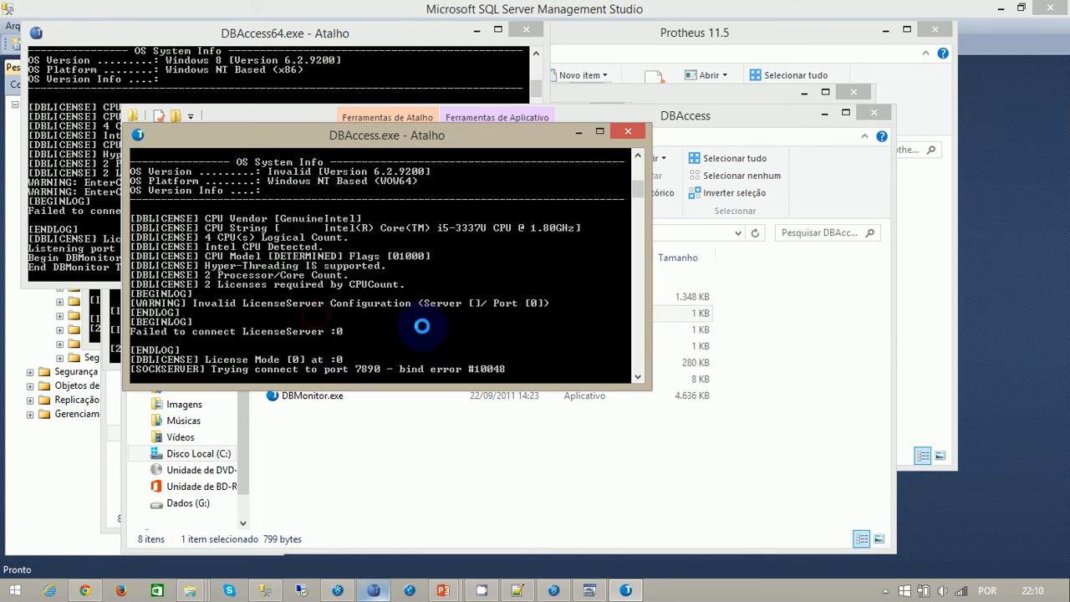
click(578, 132)
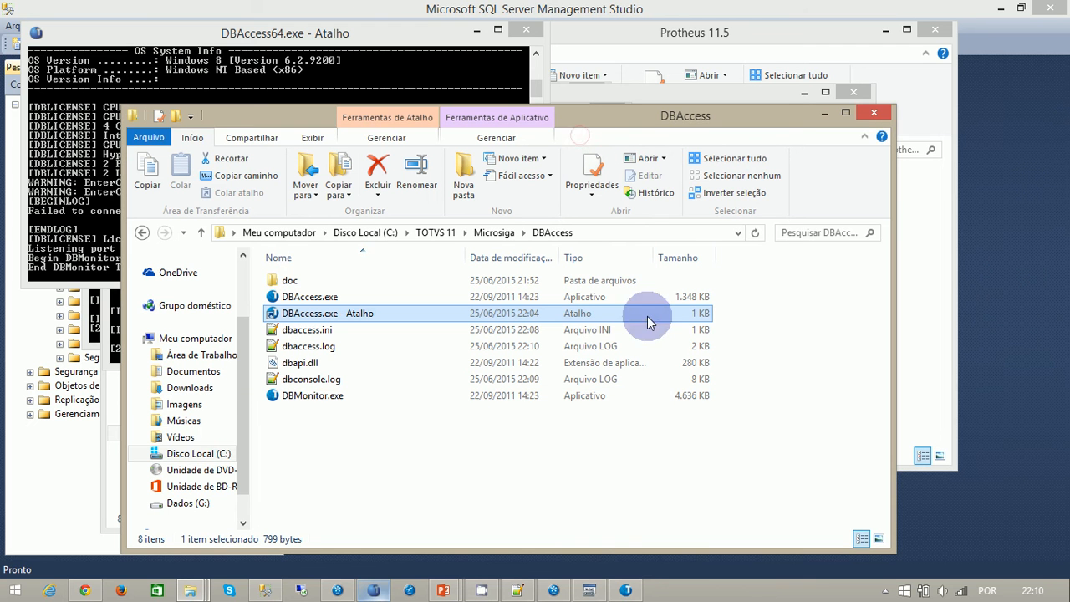
click(373, 590)
click(525, 30)
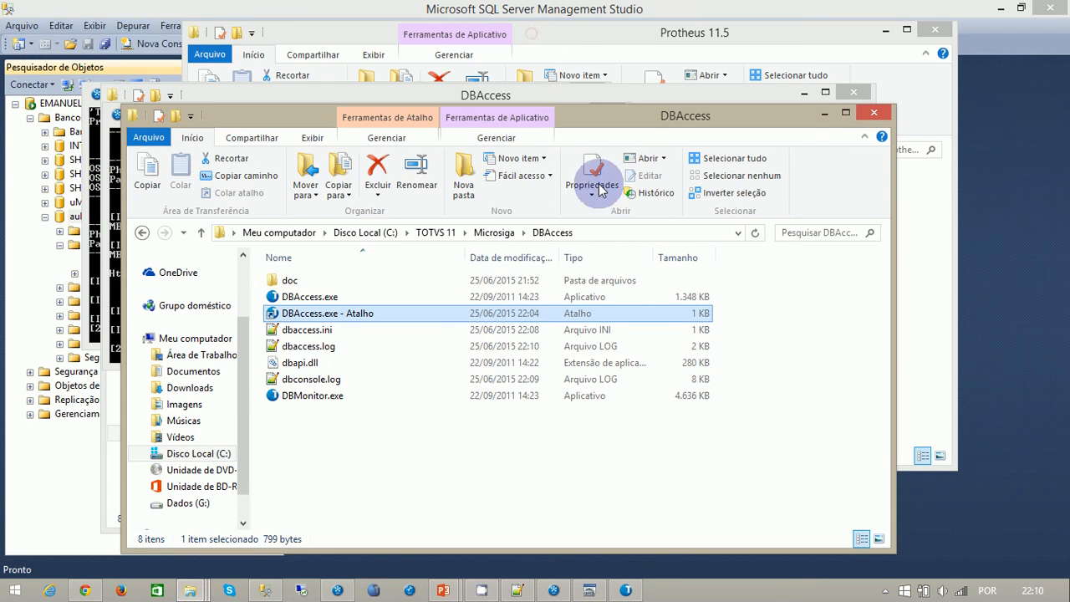
click(625, 590)
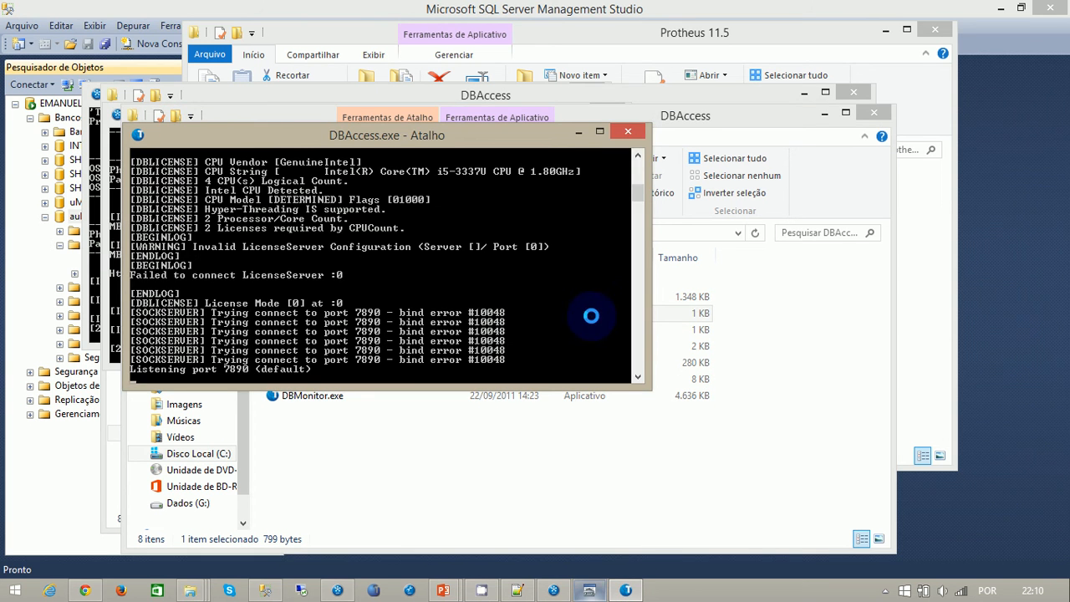
click(625, 131)
double_click(329, 316)
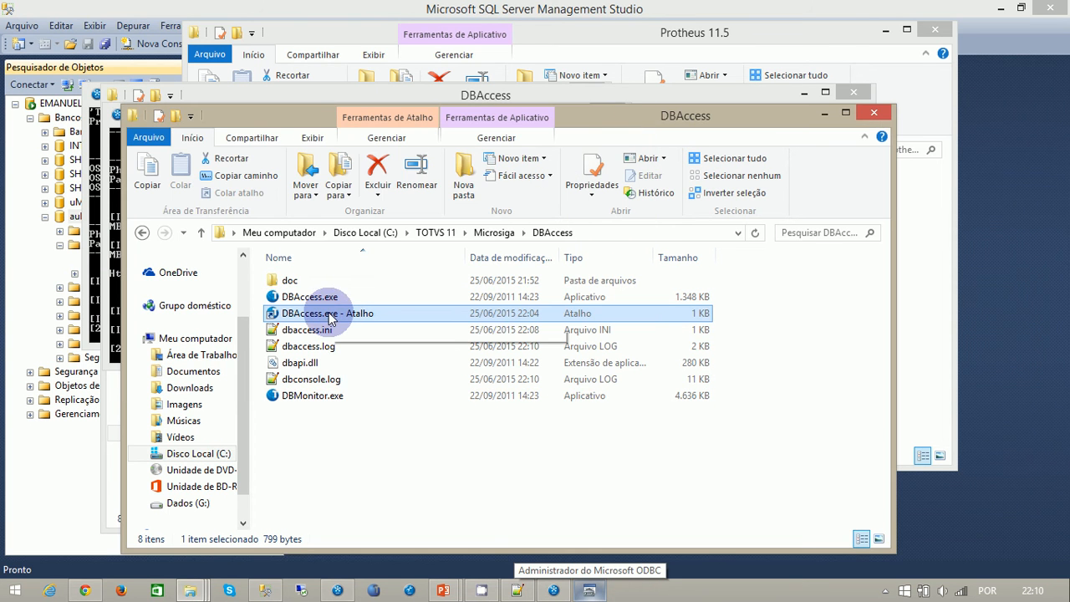
- Run DBMonitor.exe from the DBAccess folder, connect to localhost on port 7890, and log in as the admin user with the account password
double_click(318, 398)
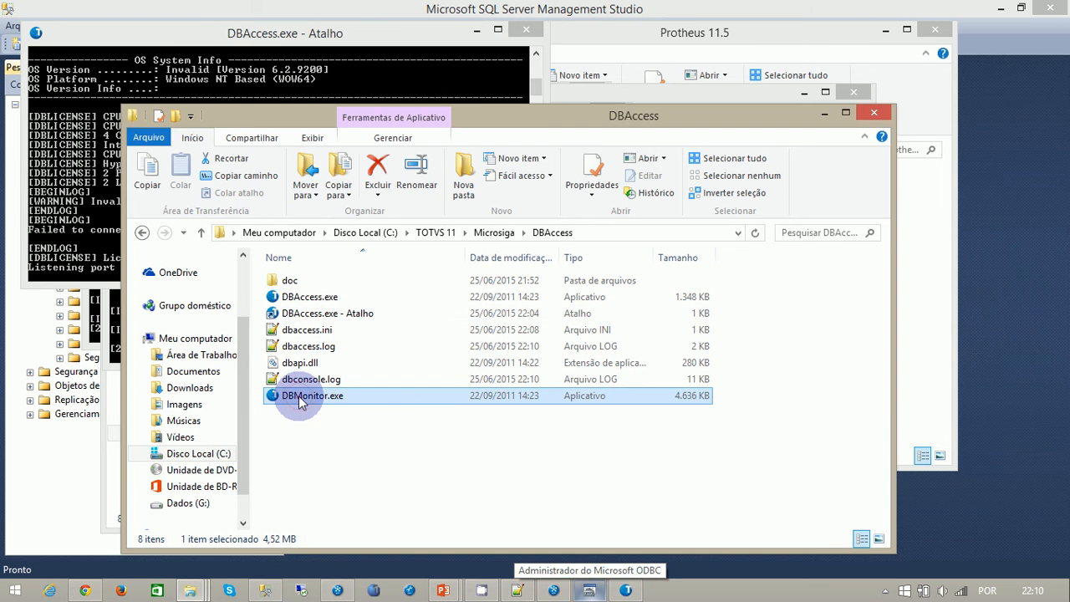
click(532, 327)
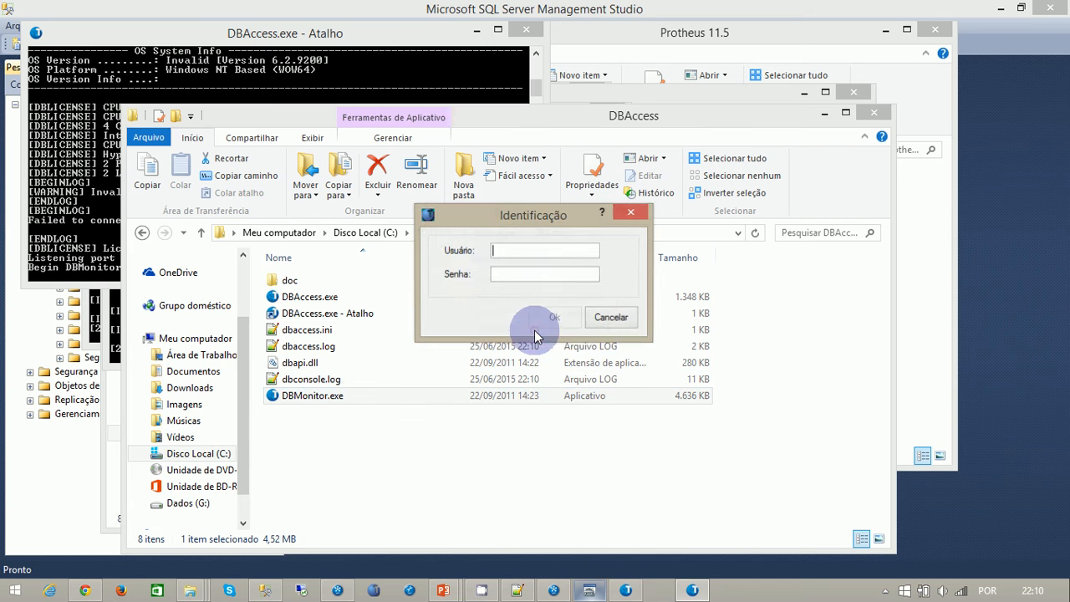
text(adm)
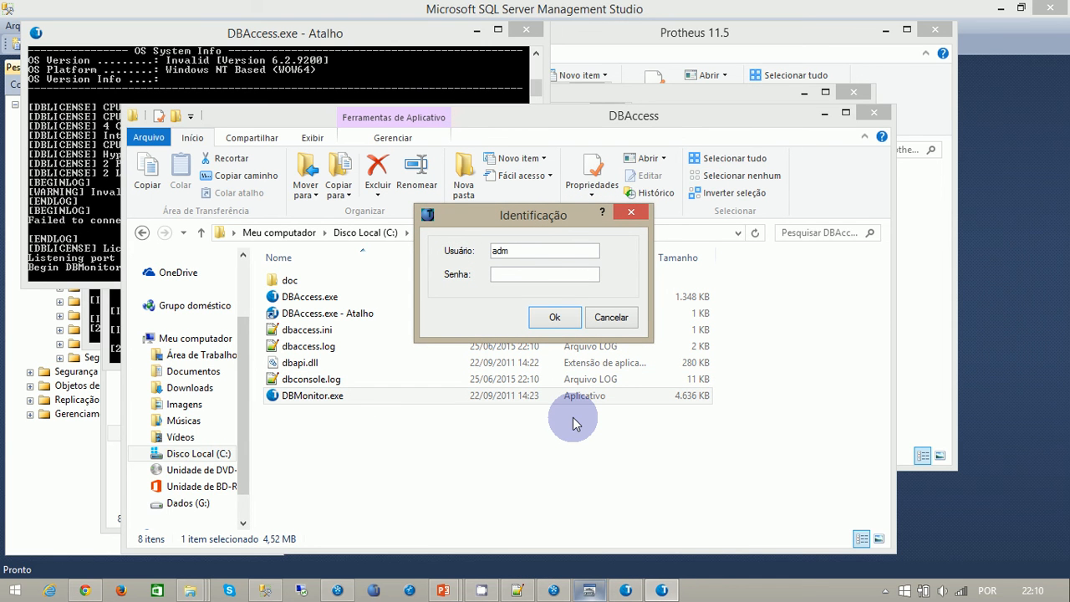
text(••••••)
click(551, 318)
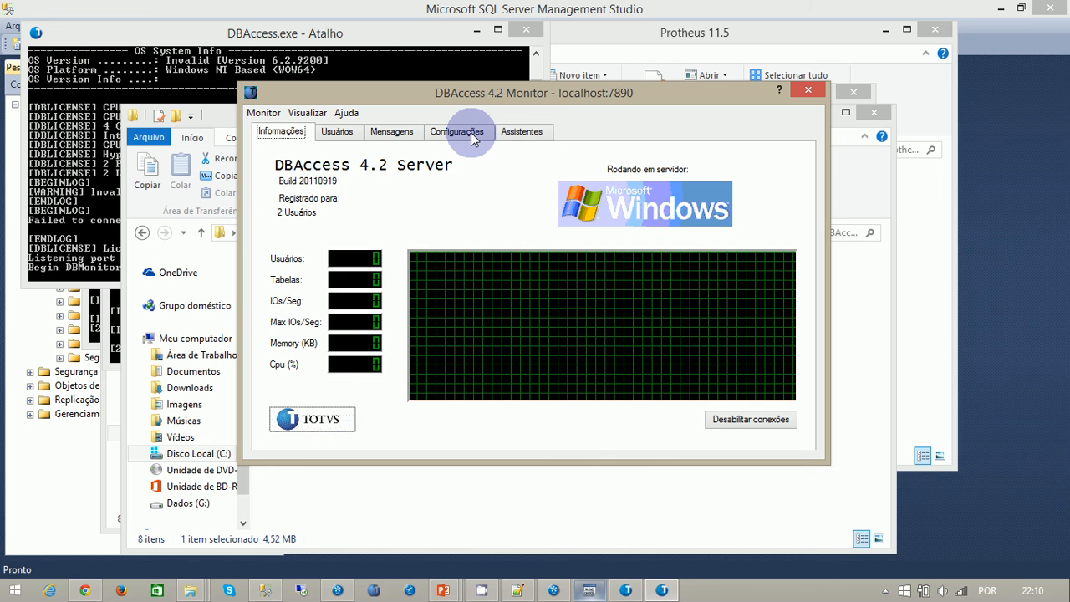
- Set the license server address to localhost and port to 5555 in the general configuration, and save the settings
click(470, 132)
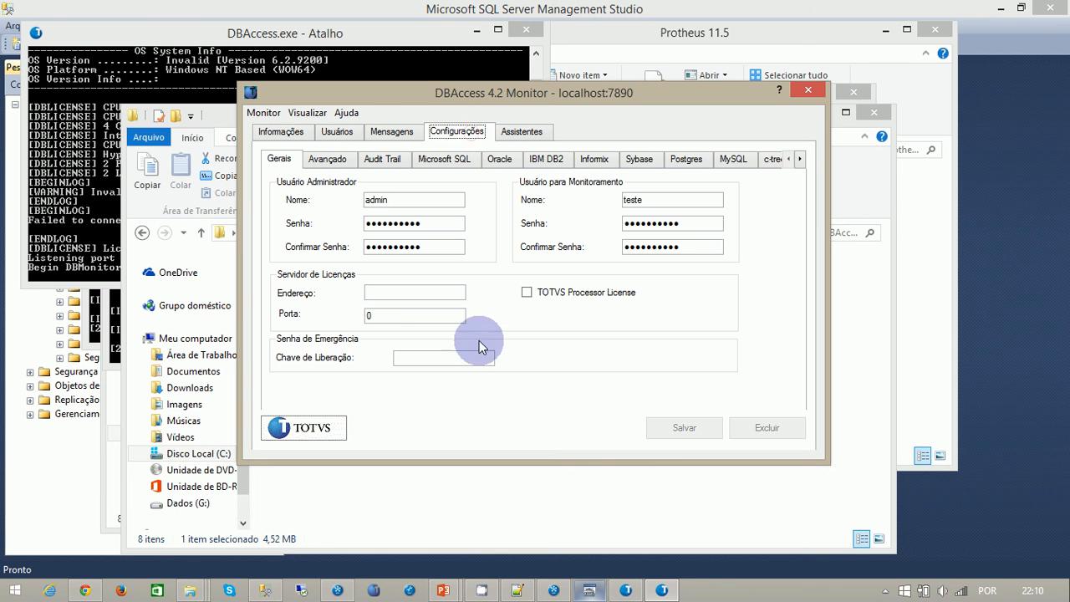
click(378, 293)
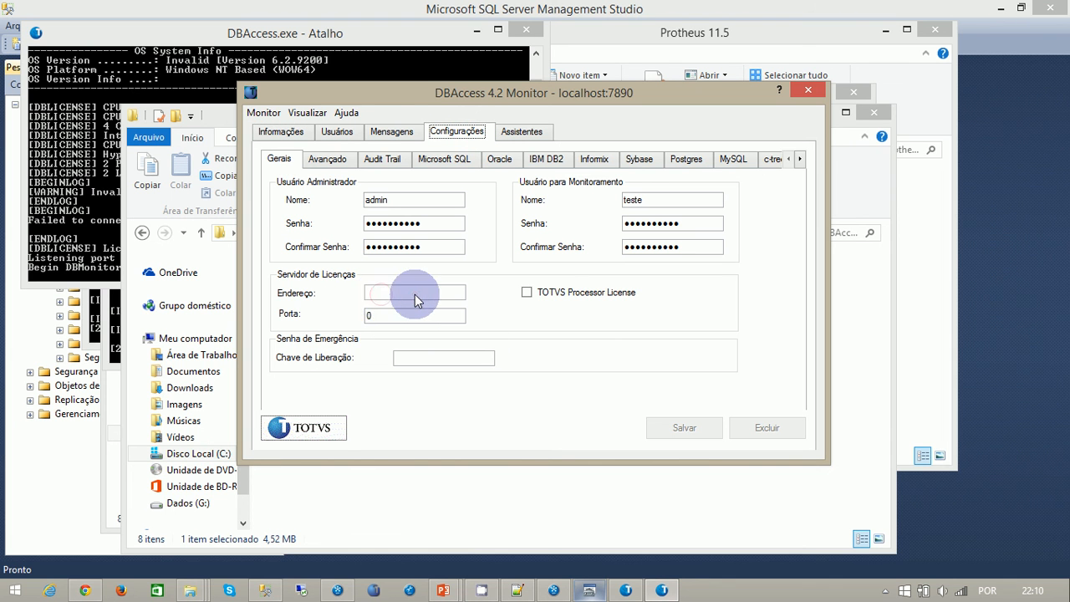
click(377, 294)
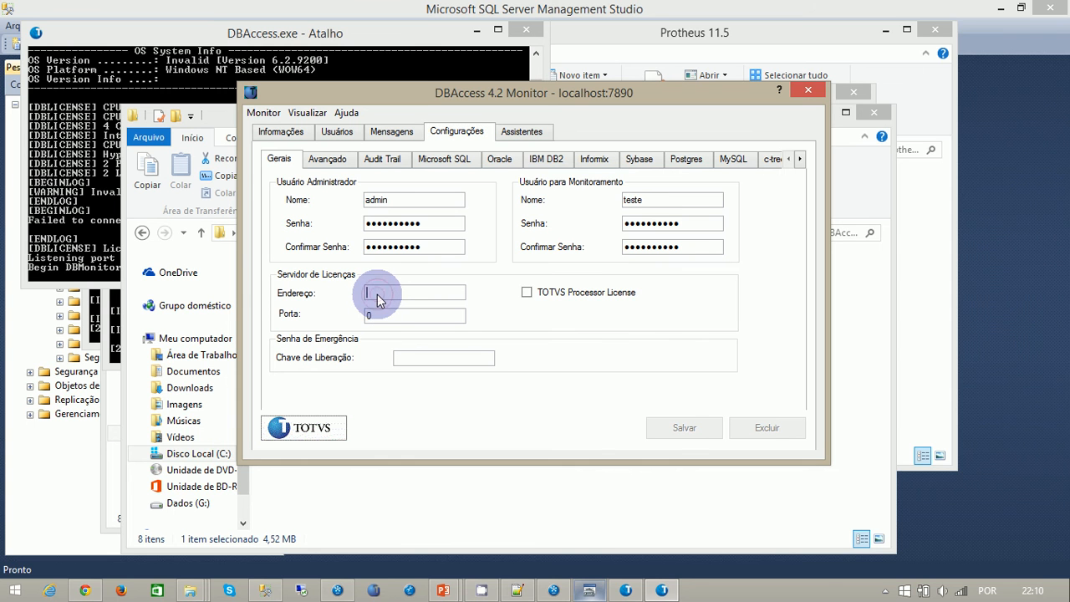
text(localhost)
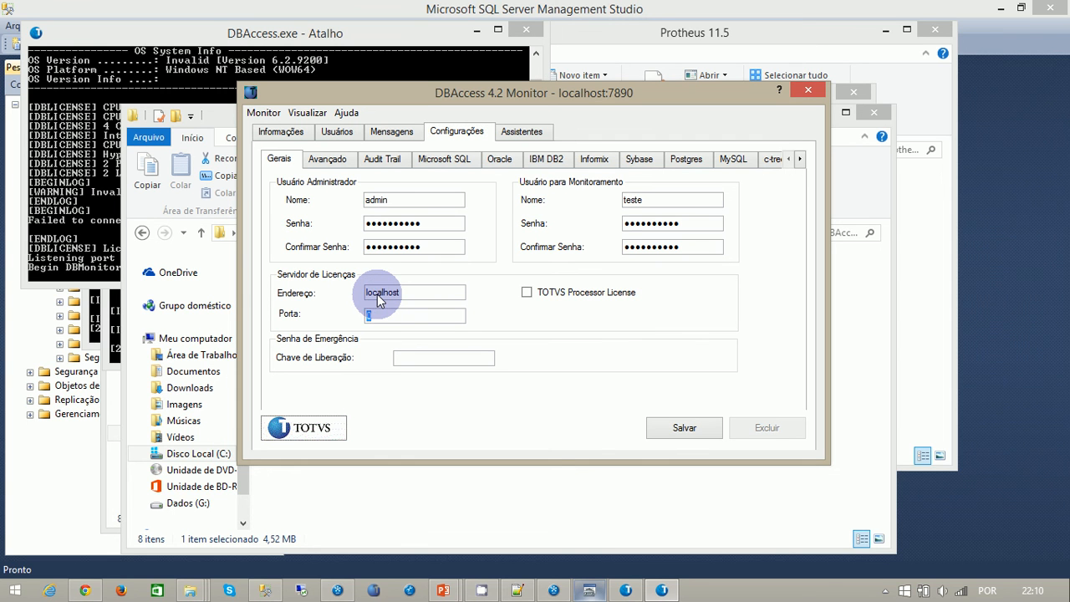
click(699, 431)
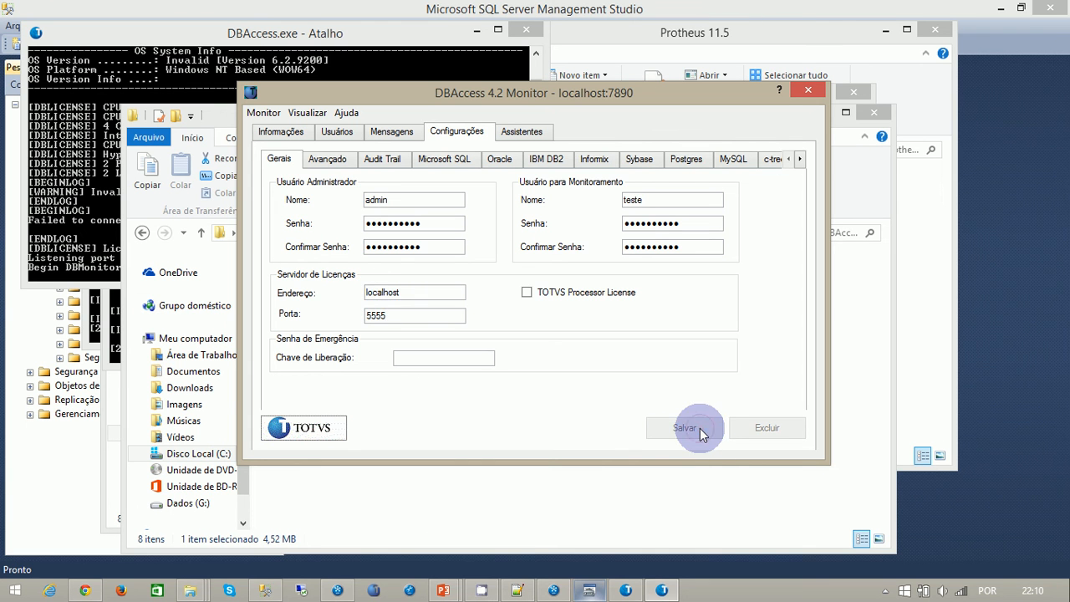
- Switch to the 64-bit ODBC Data Source Administrator and begin a new system DSN using the SQL Server driver
click(590, 590)
click(414, 171)
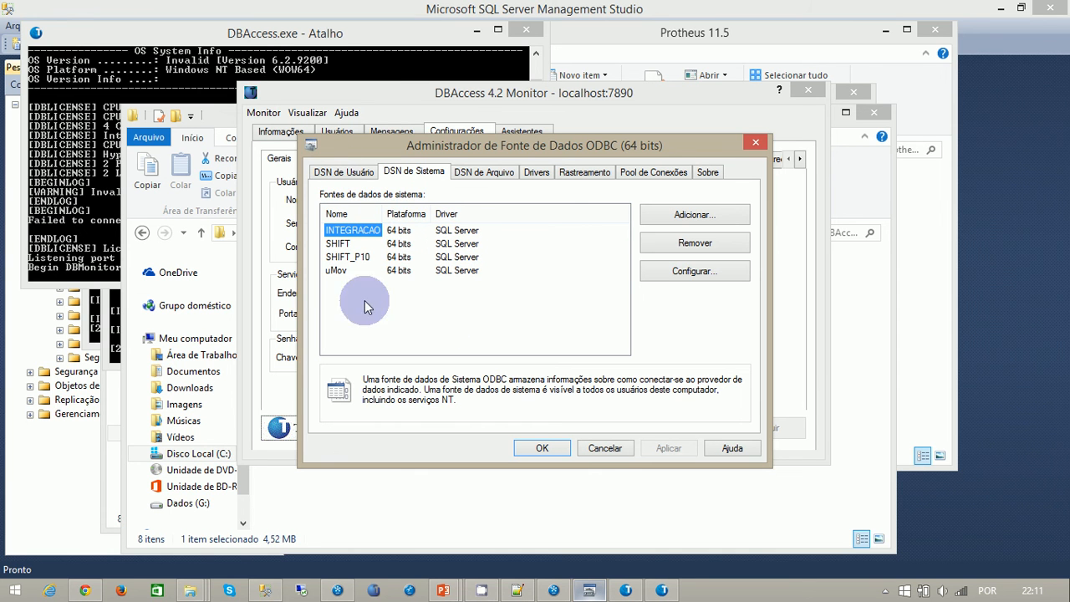
click(691, 217)
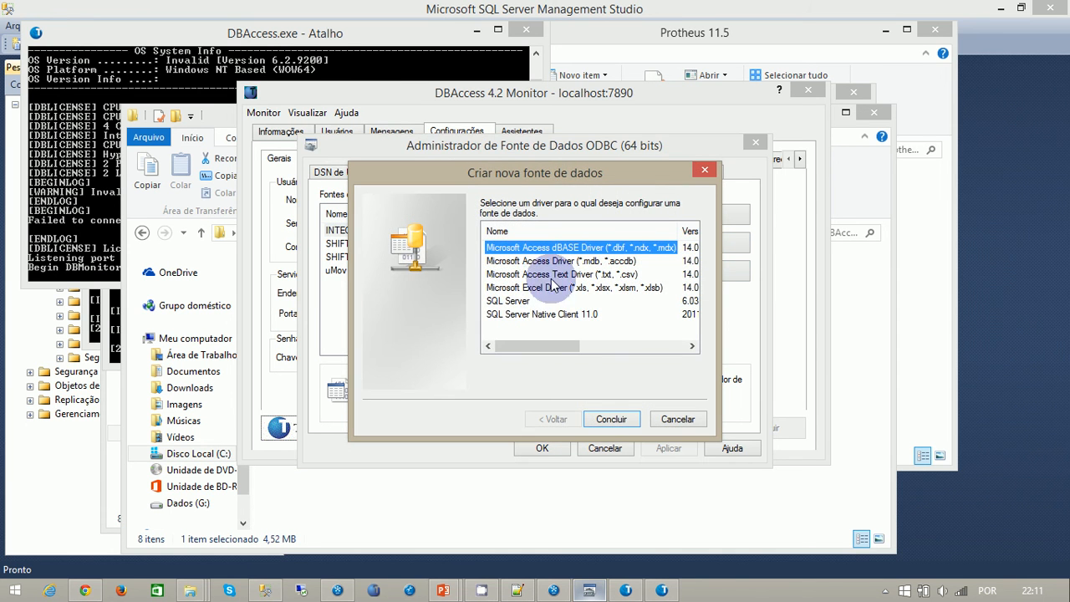
click(516, 302)
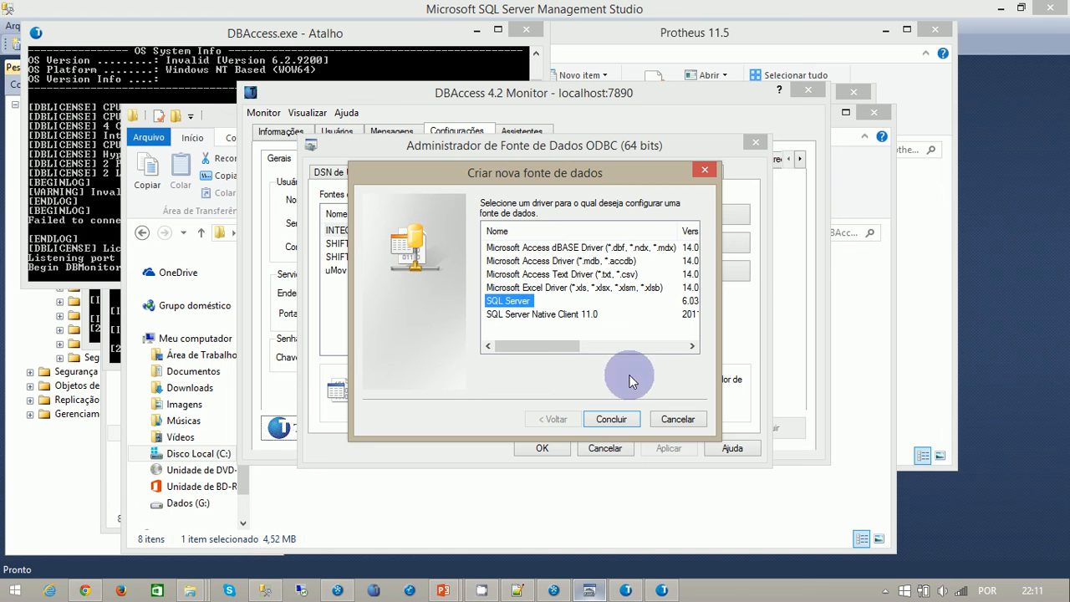
click(611, 419)
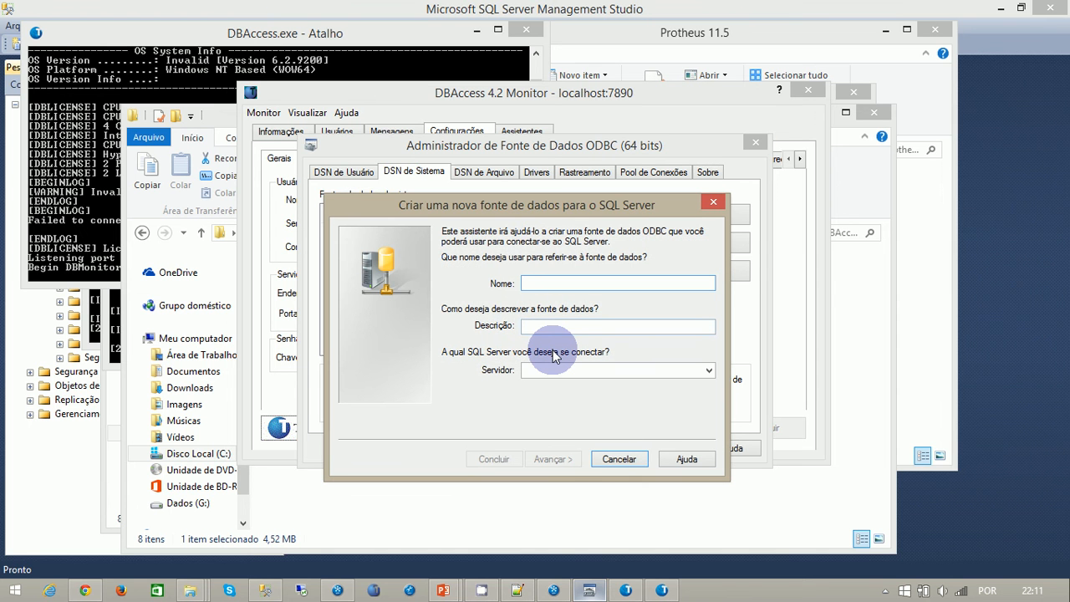
- Name and describe the new data source as aula1, select the local SQLEXPRESS instance as its server, and continue
text(aula)
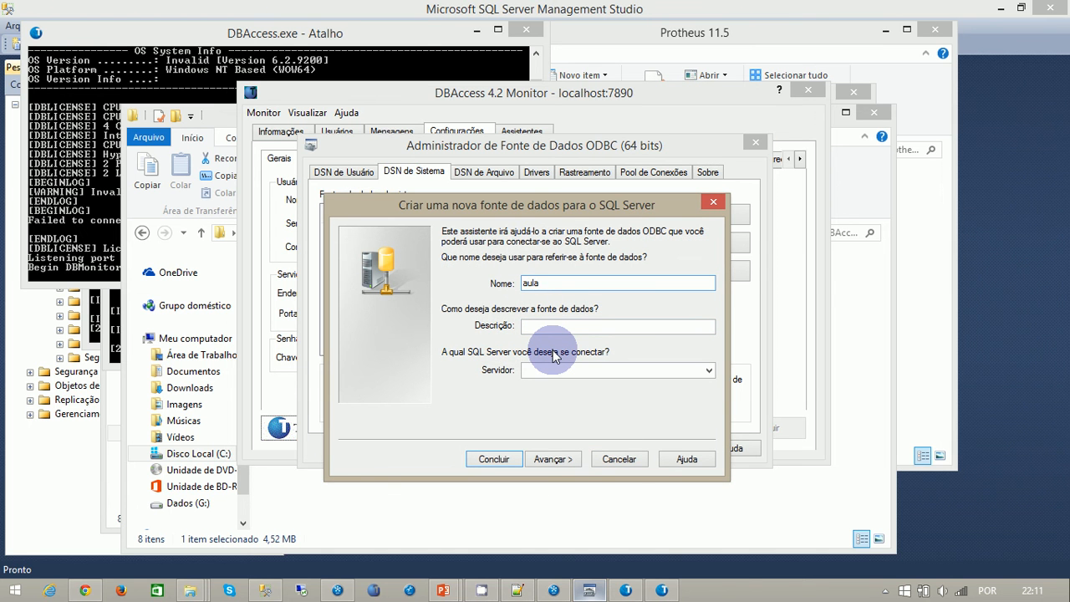
text(1)
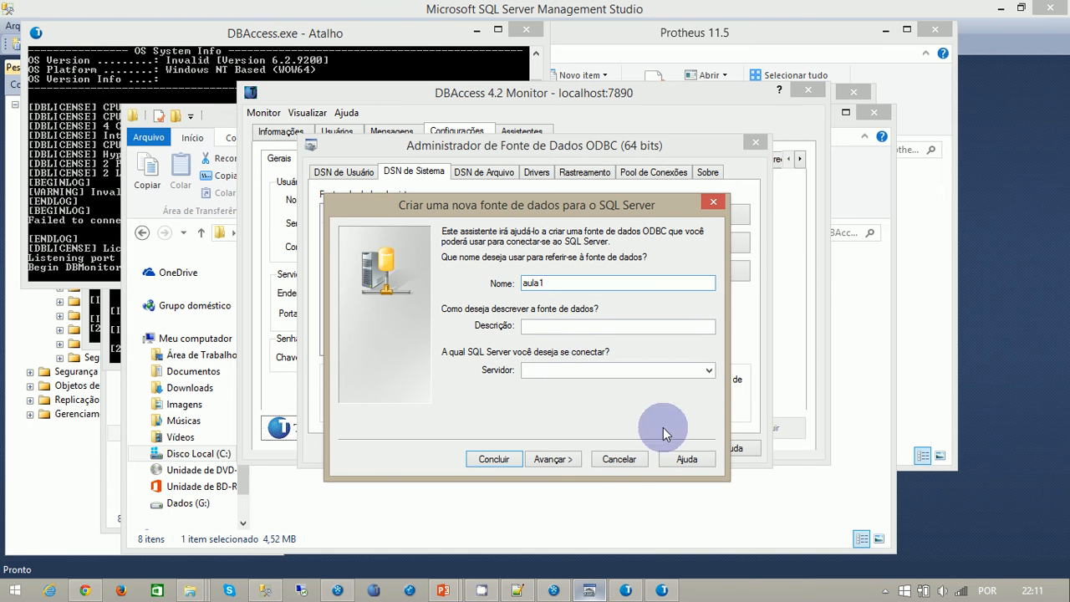
click(886, 591)
click(922, 514)
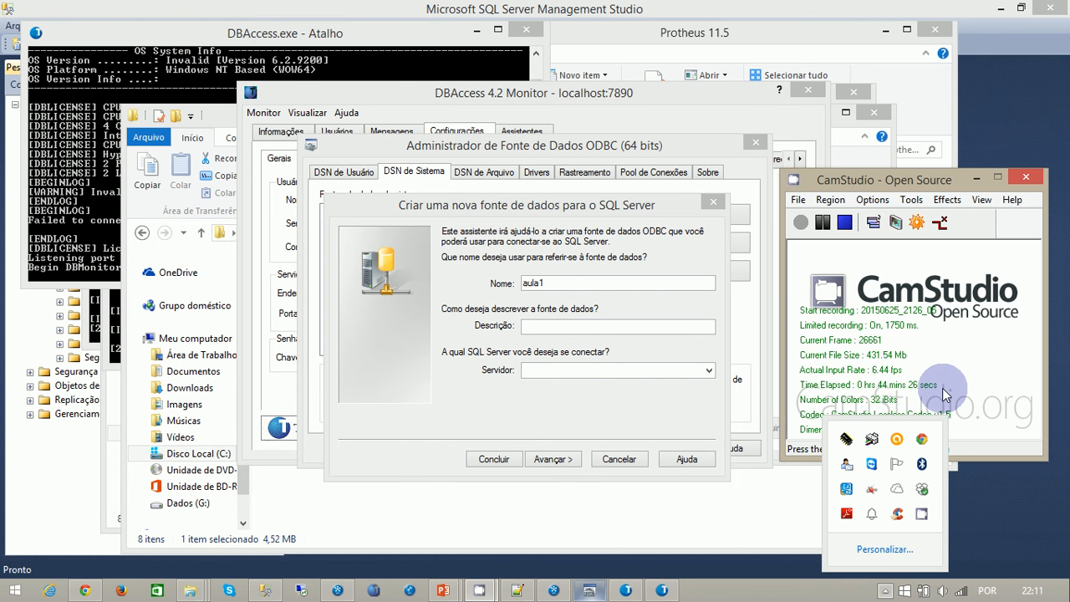
click(543, 326)
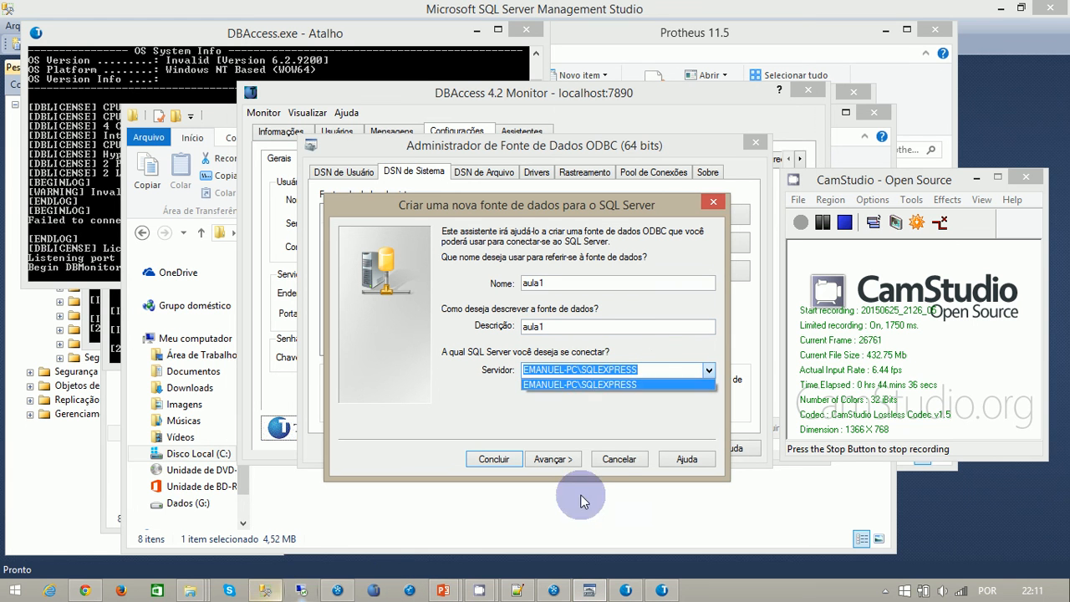
click(650, 383)
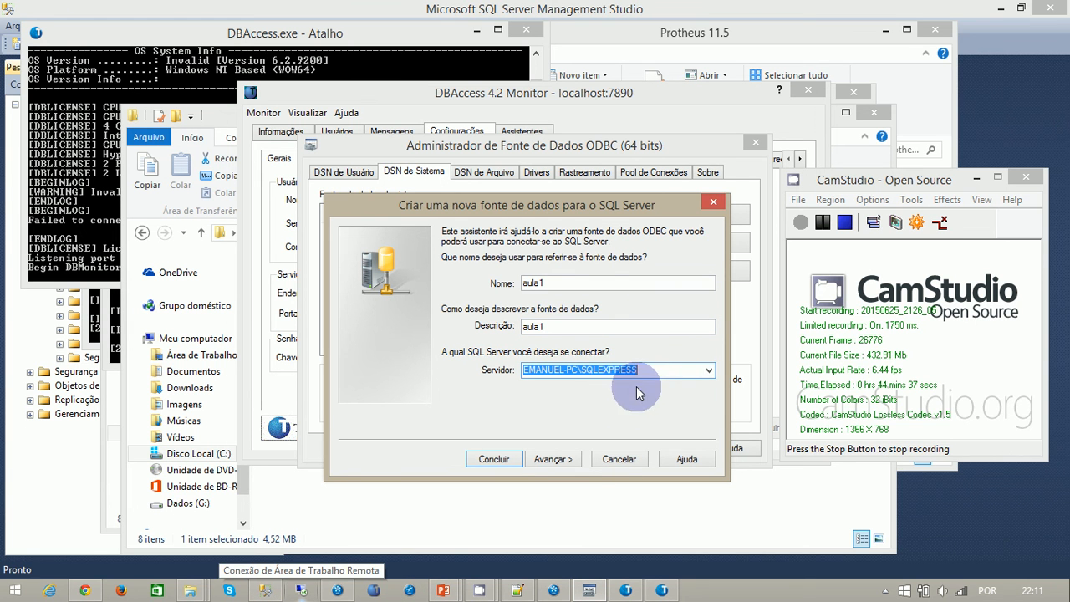
click(550, 458)
- Choose SQL Server authentication for the data source, enter login ID sa with its password, and continue
click(500, 286)
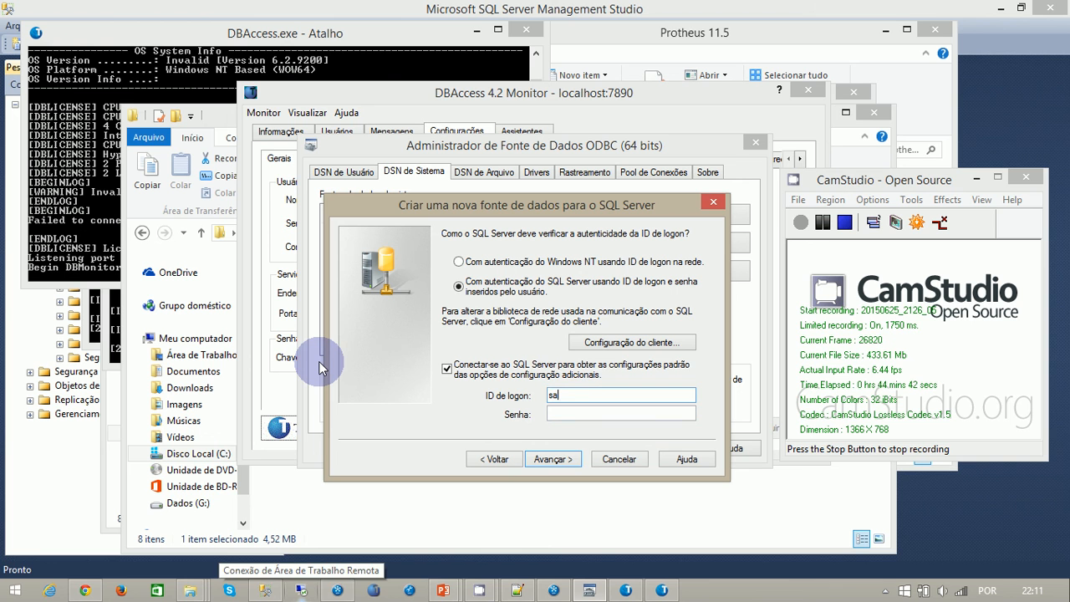
key(Tab)
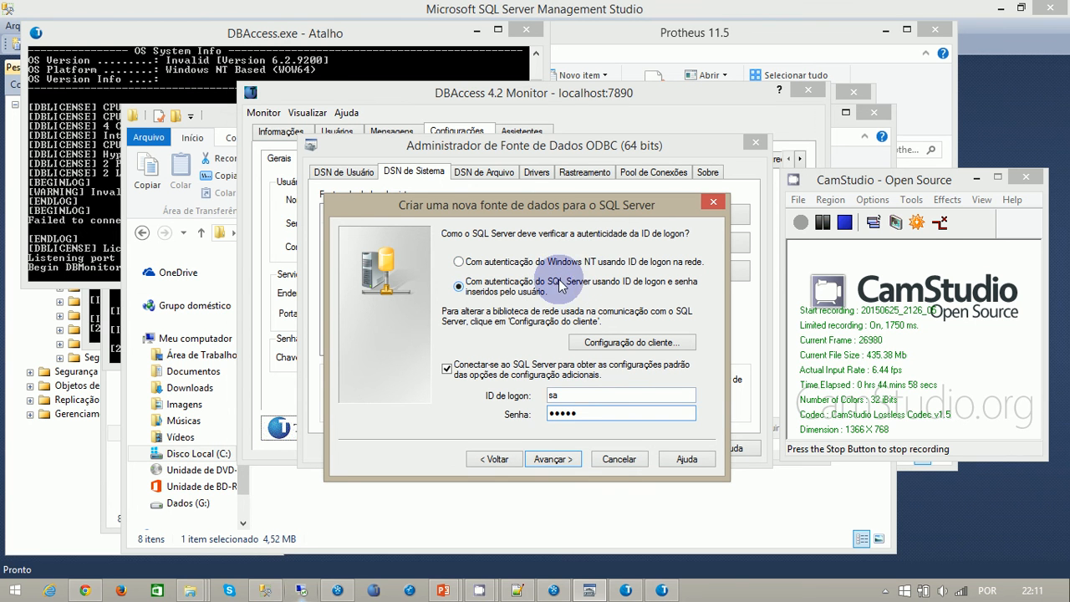
click(559, 459)
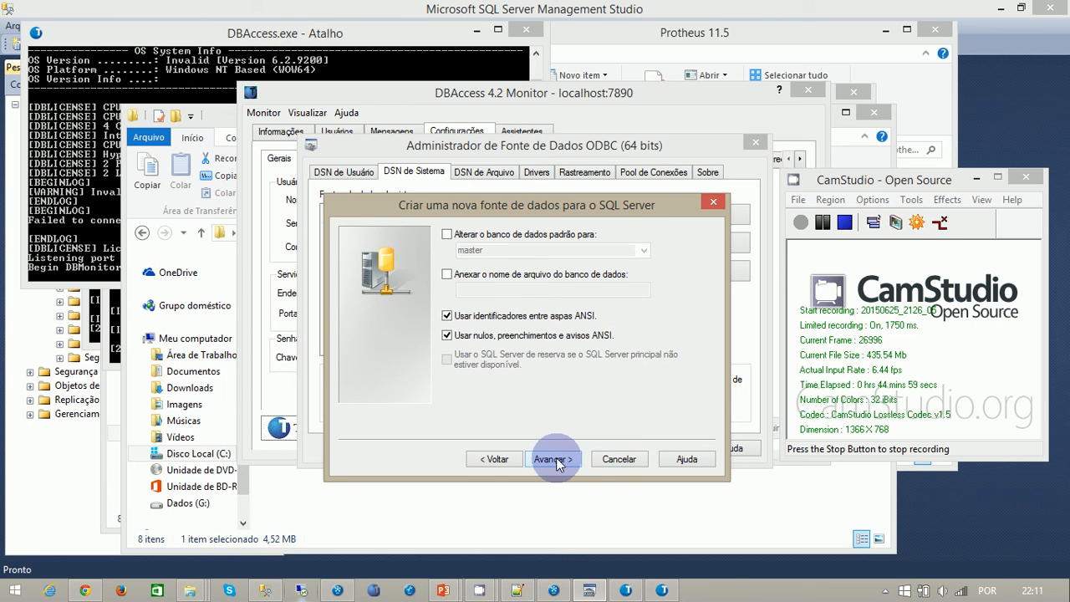
- Change the data source's default database to aula1, keep the remaining options, and complete the wizard to reach the configuration summary
click(448, 234)
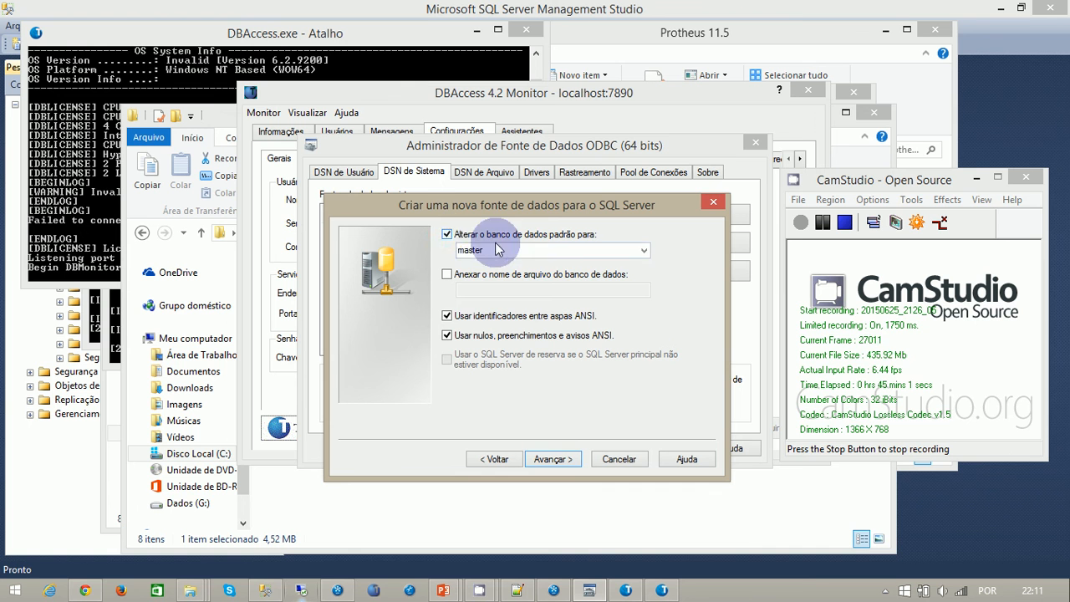
click(644, 250)
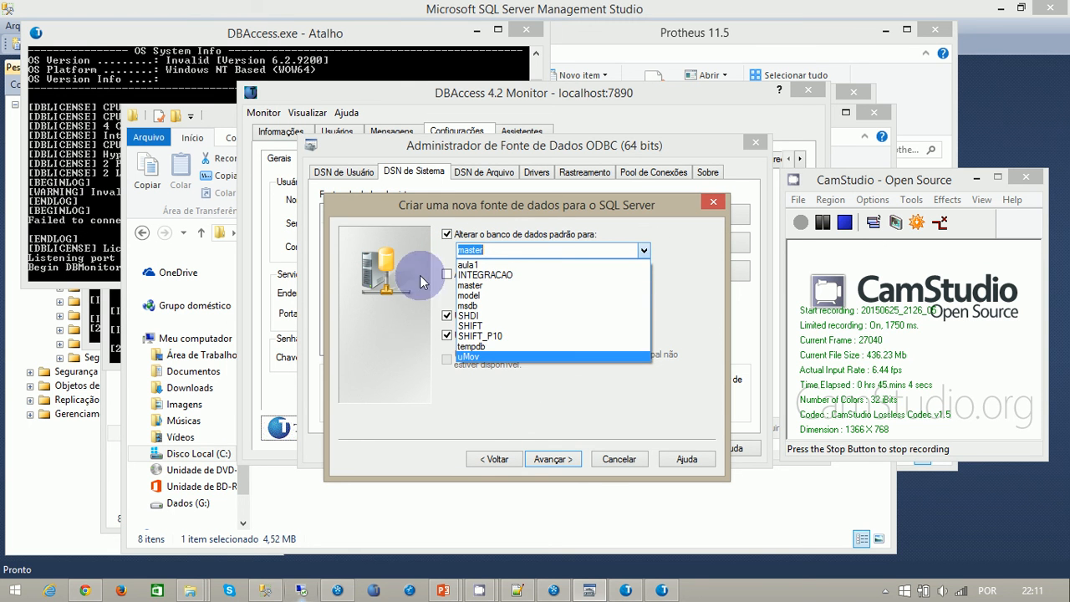
click(472, 265)
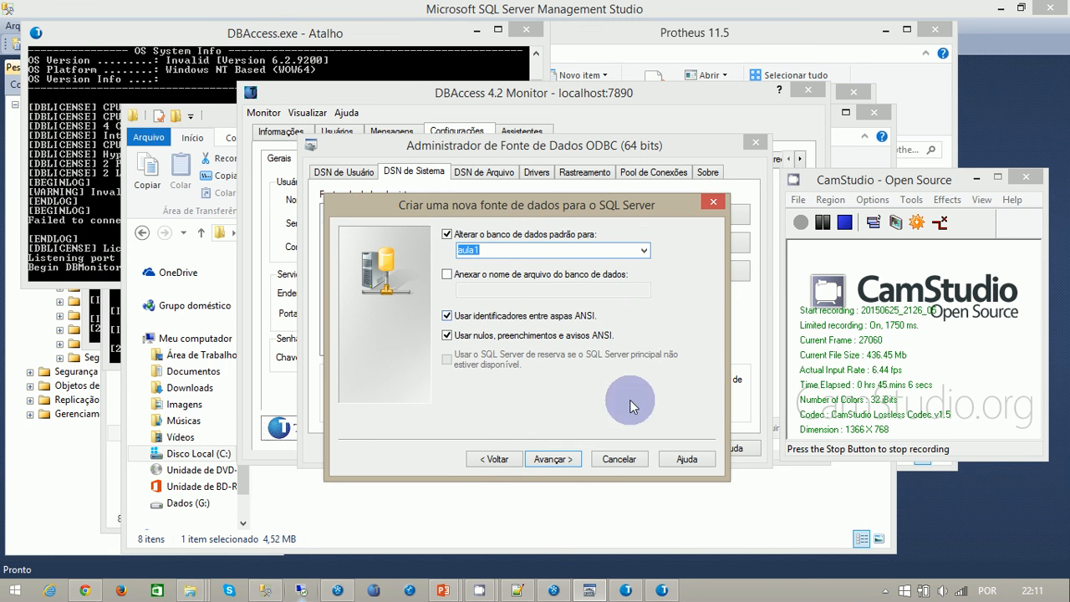
click(554, 459)
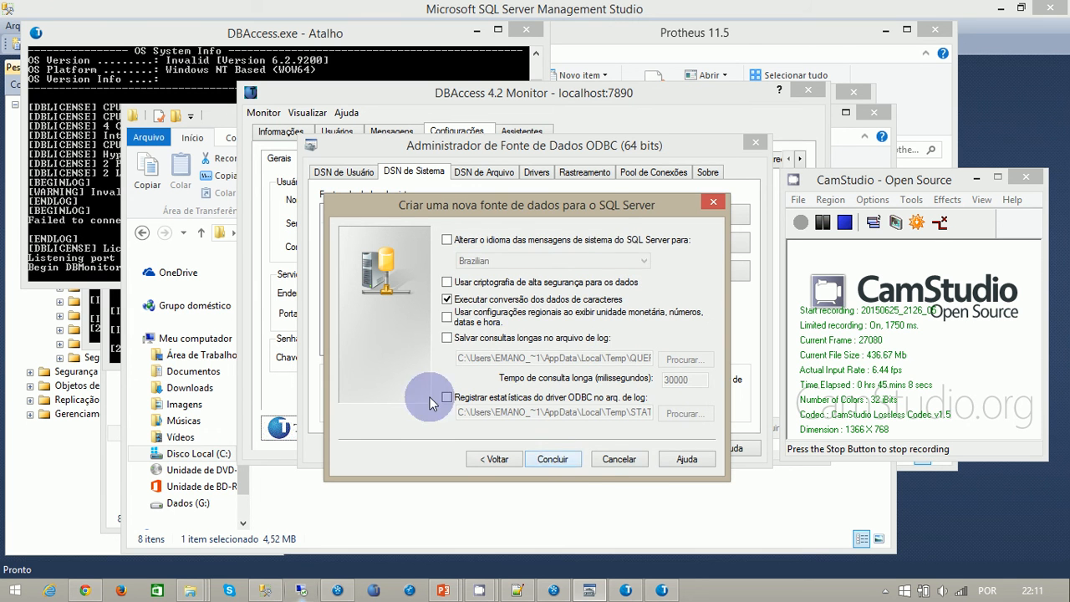
click(554, 460)
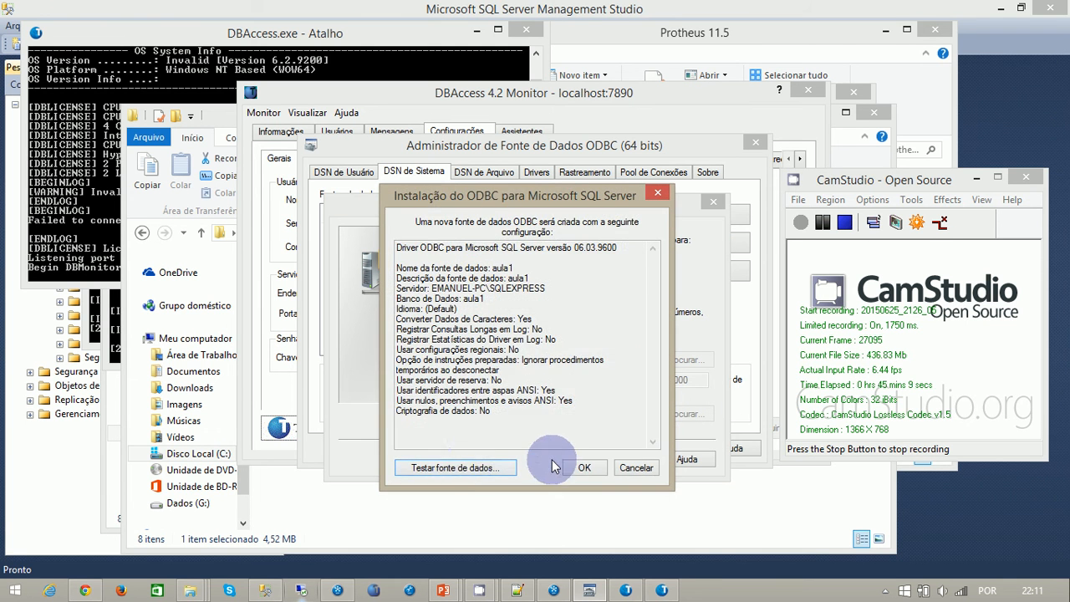
- Test the new aula1 data source, confirm its creation, and close the ODBC Data Source Administrator
click(459, 467)
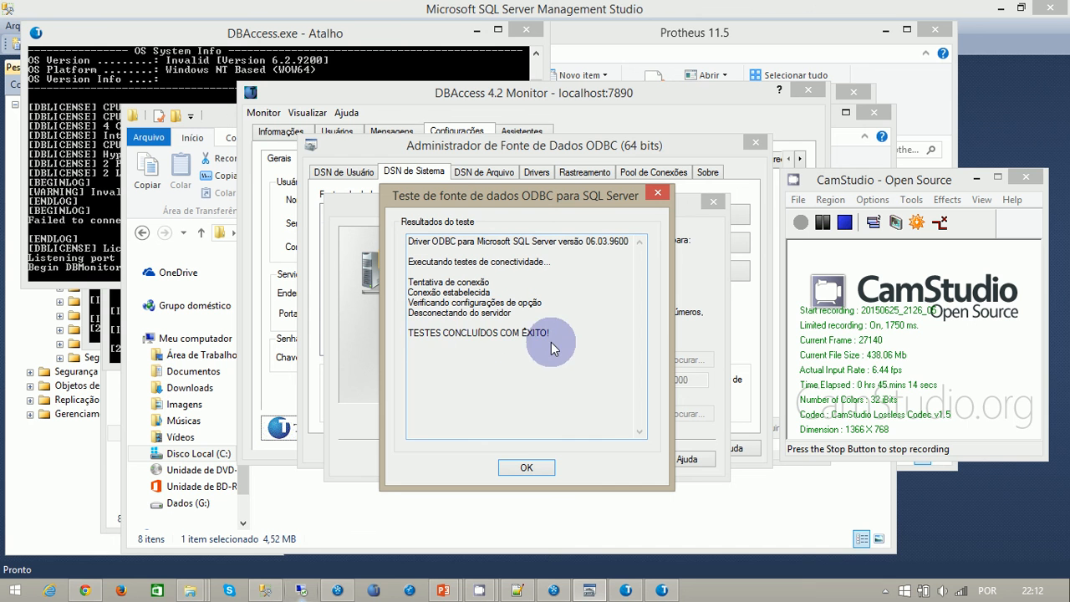
click(520, 468)
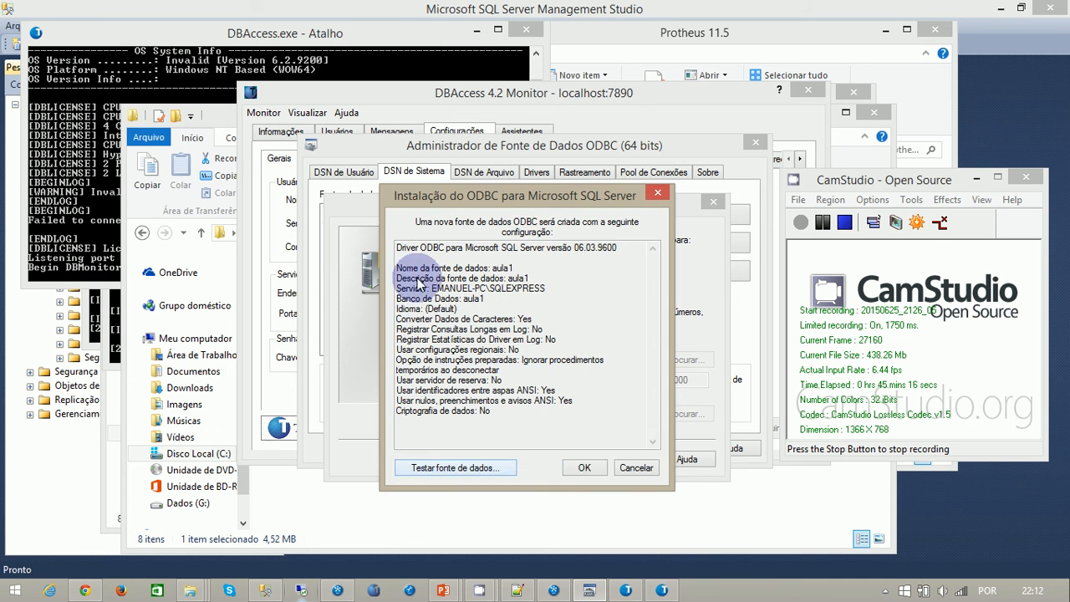
click(642, 535)
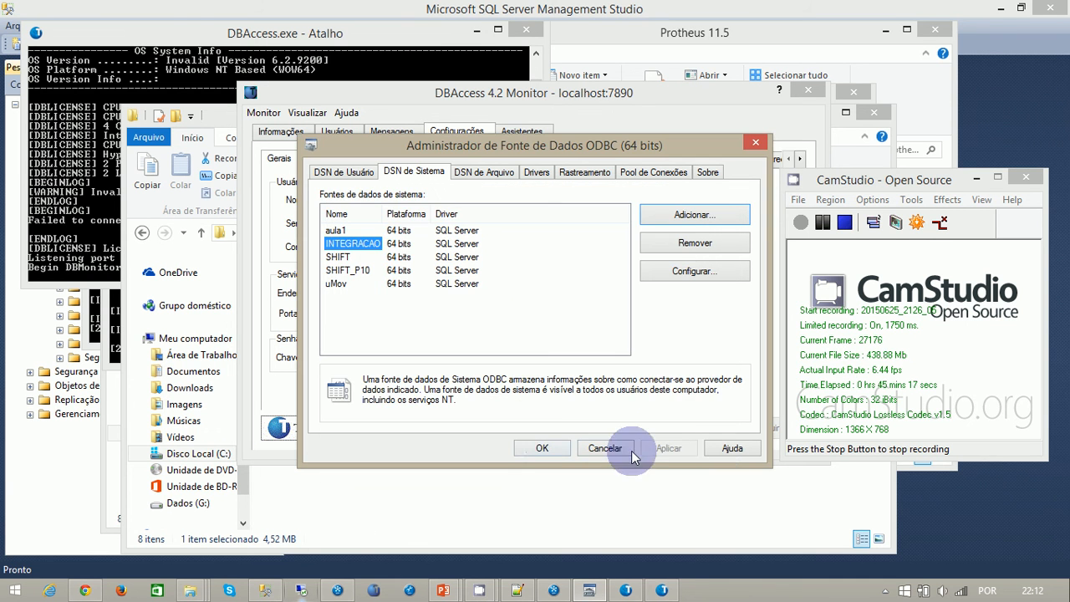
click(542, 448)
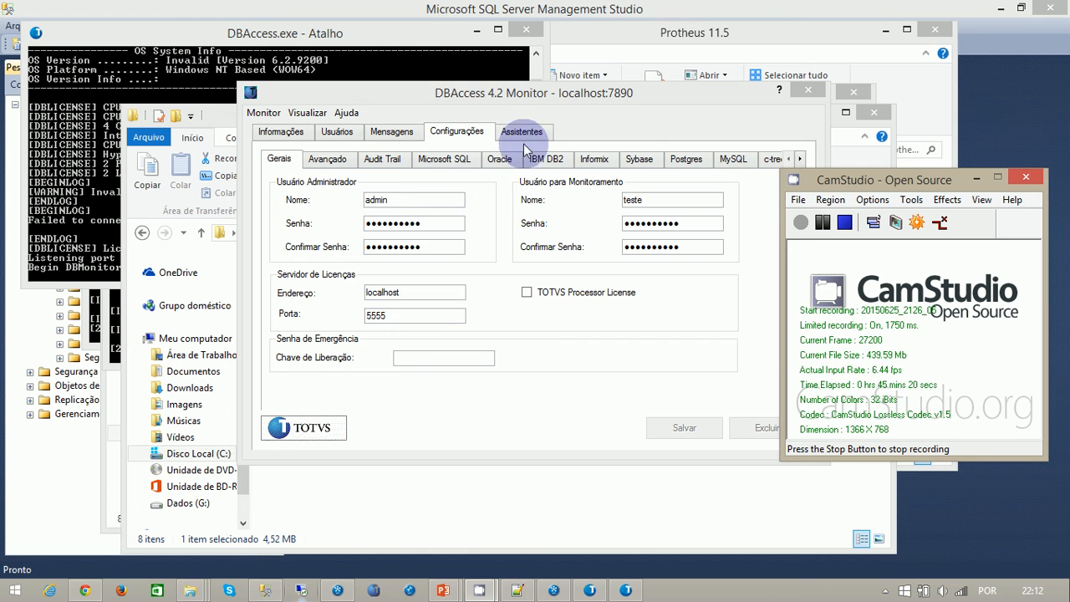
- Create a new Microsoft SQL environment named aula1 in the DBAccess Monitor configuration
click(444, 158)
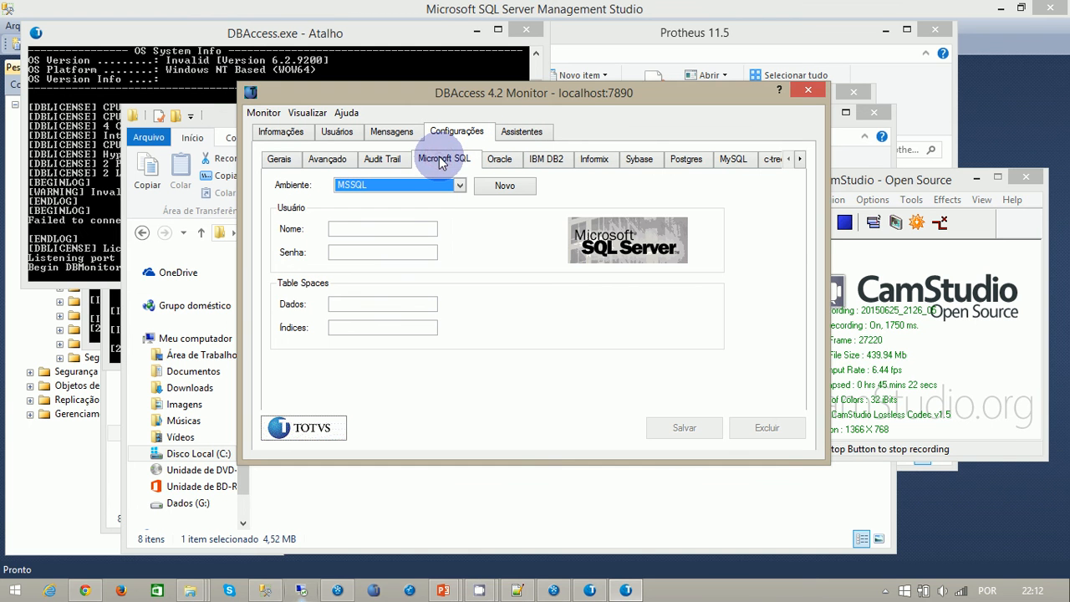
click(519, 187)
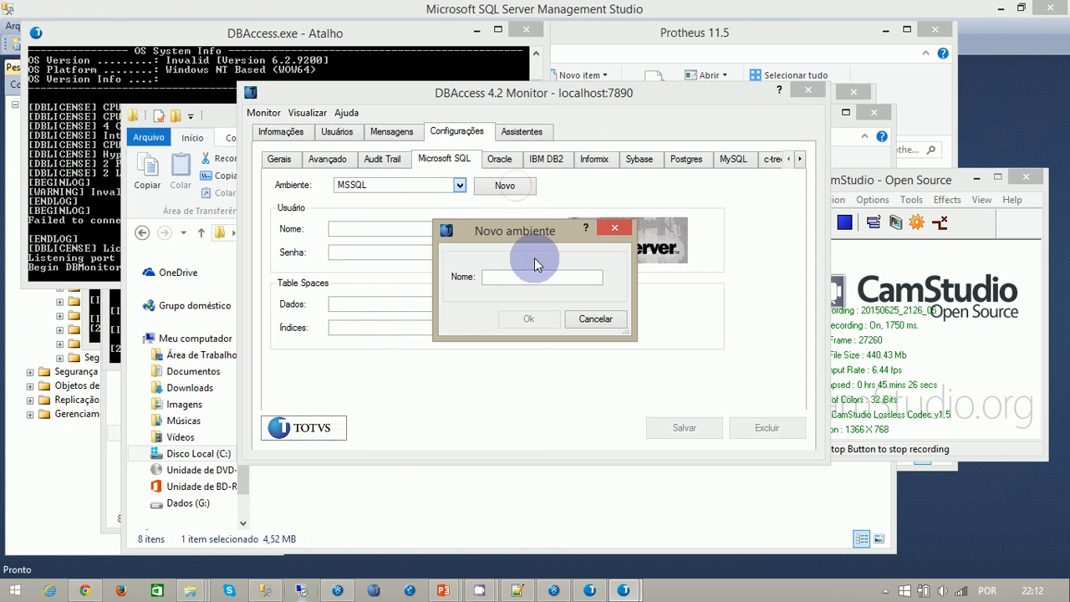
text(aula1)
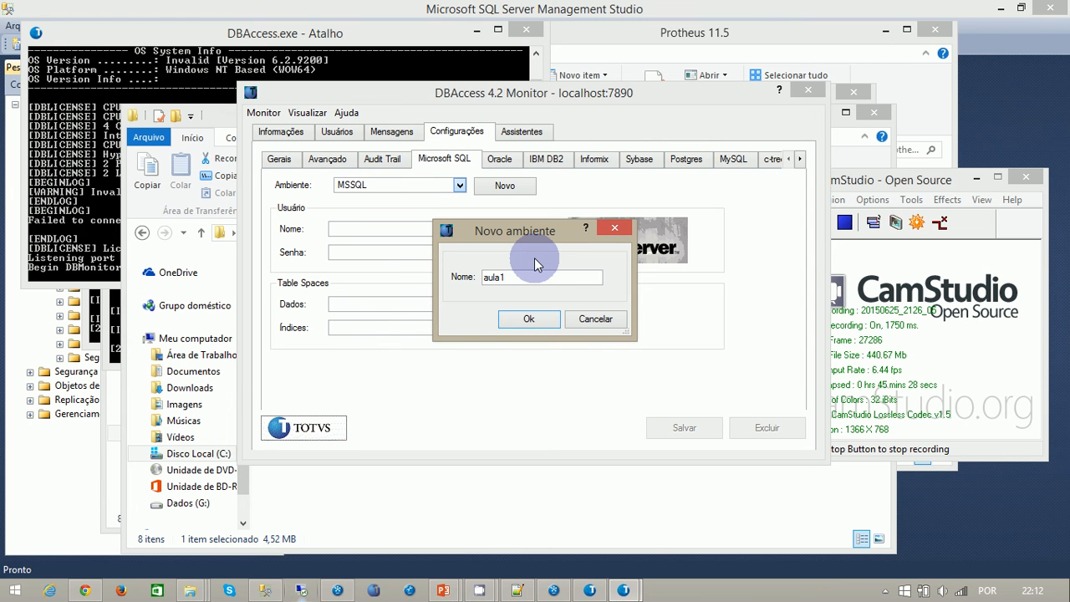
click(525, 320)
- Enter user name sa and its password for the aula1 environment and save the configuration
click(377, 231)
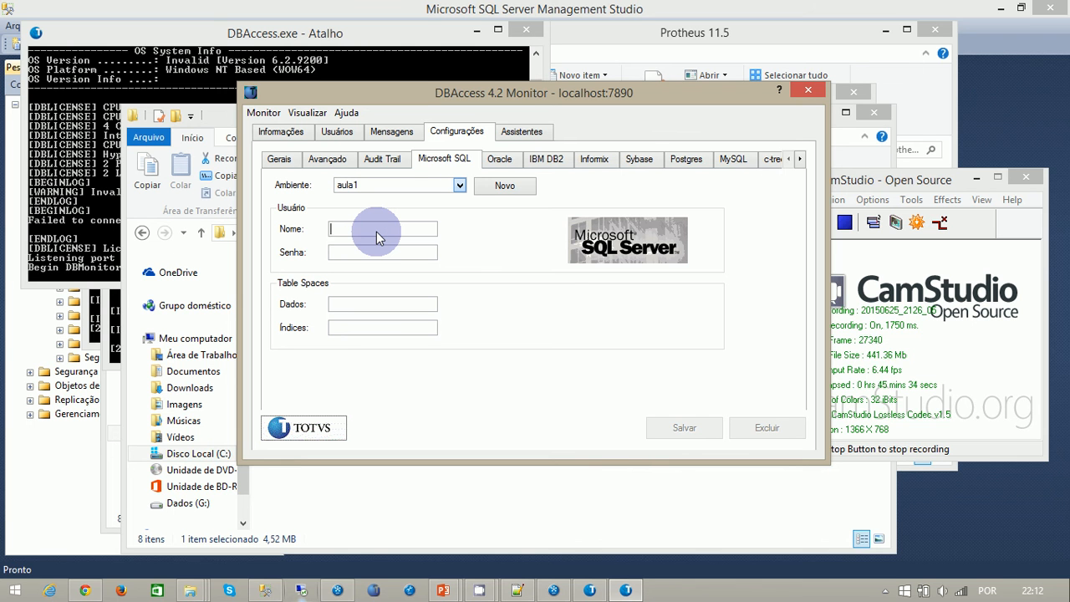
text(sa)
key(Tab)
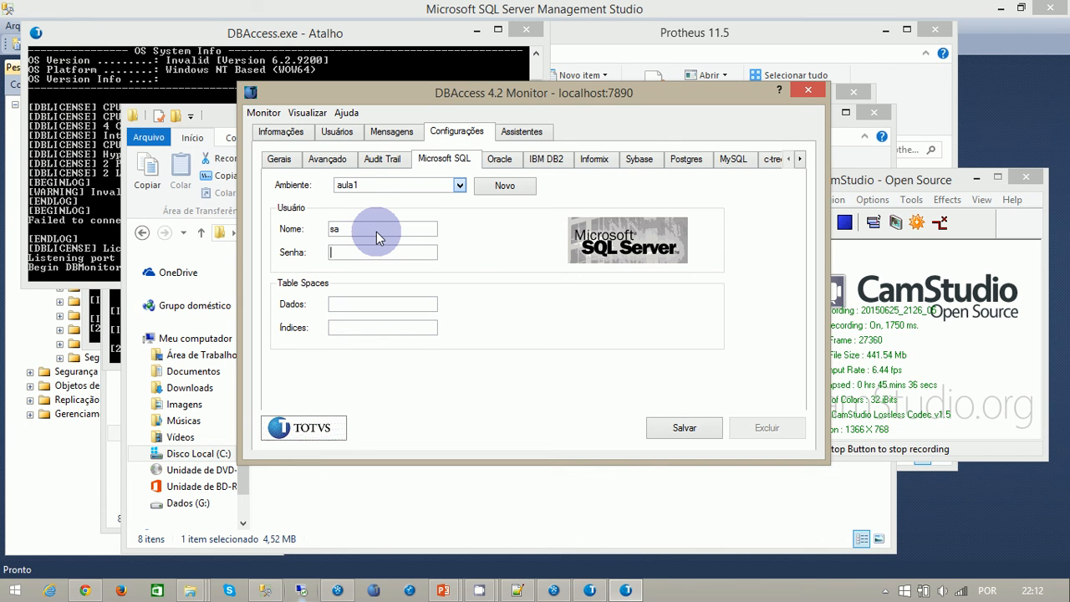
text(12345)
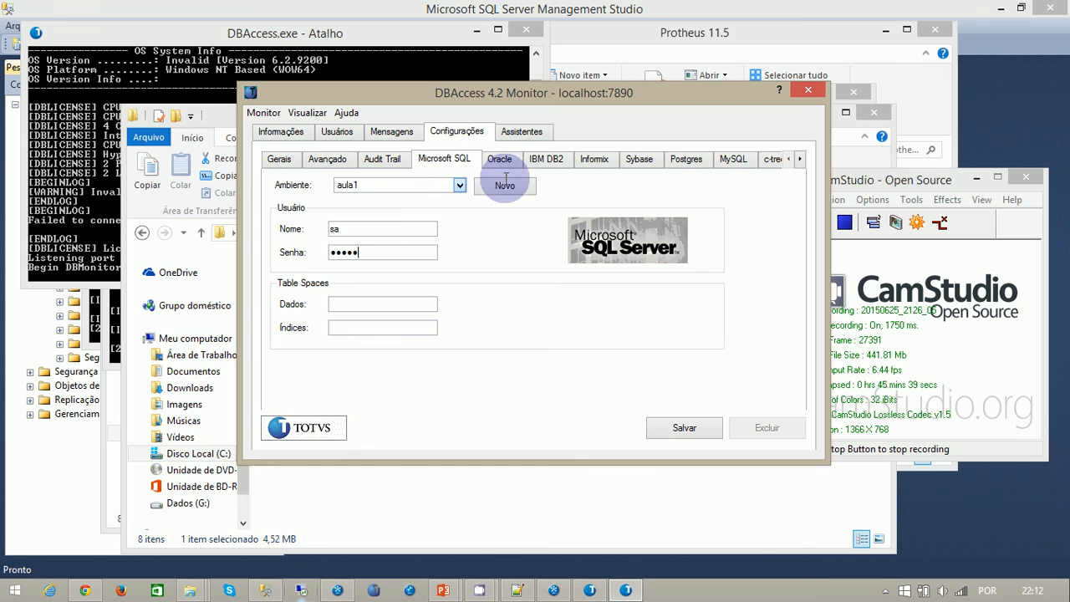
click(678, 430)
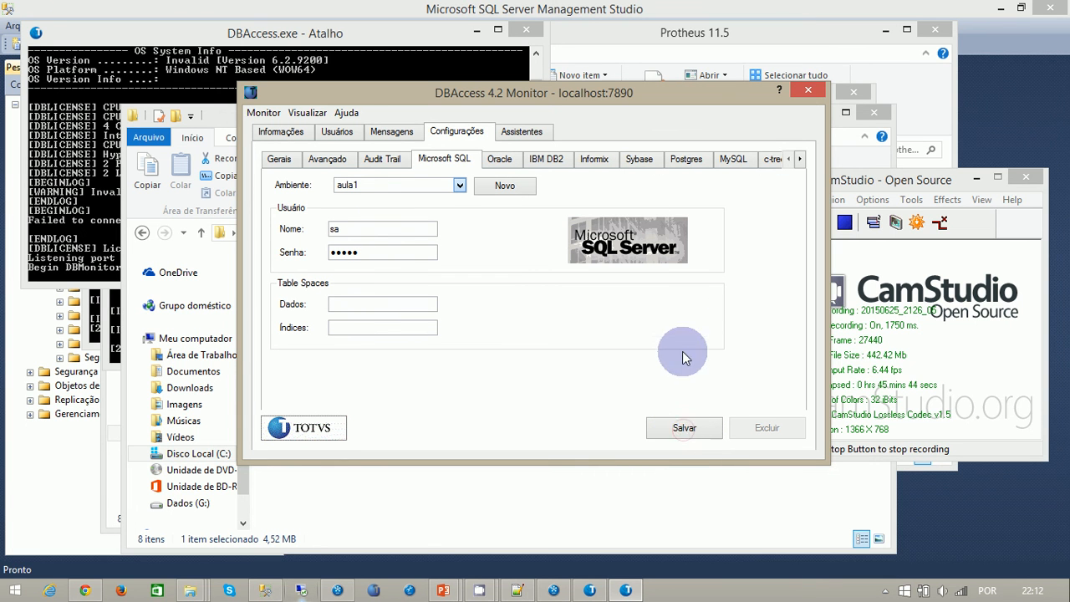
click(976, 178)
click(685, 428)
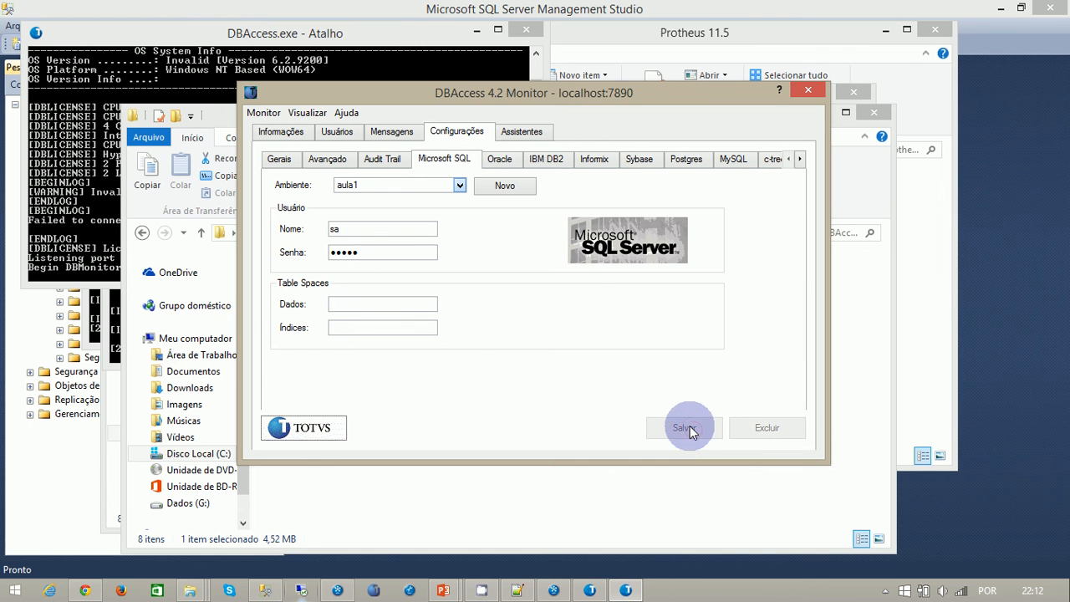
- Start the connection validation assistant and choose Microsoft SQL as the database to use
click(521, 131)
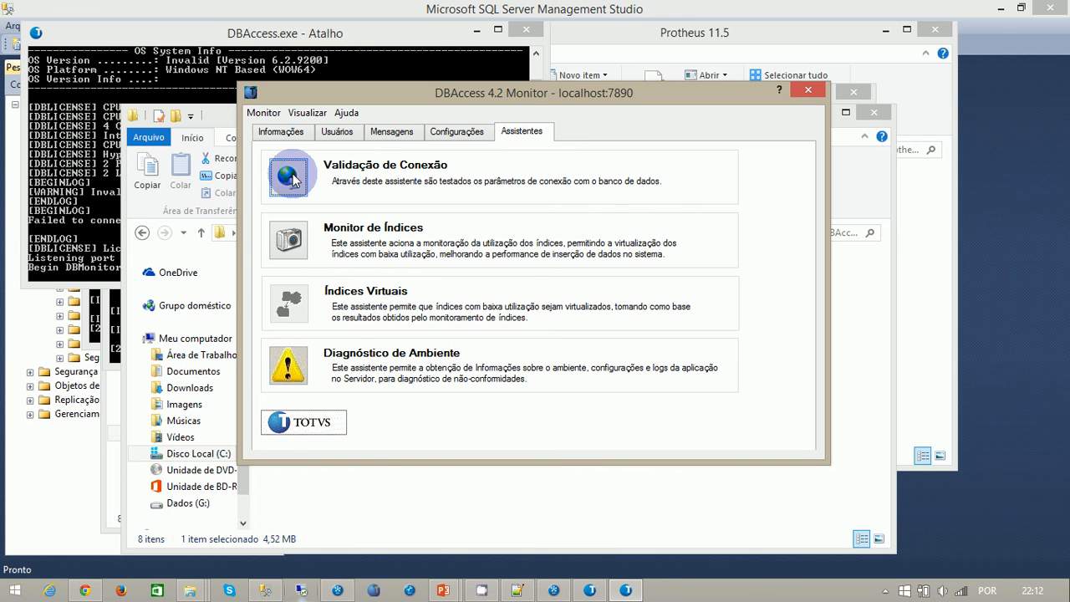
click(289, 176)
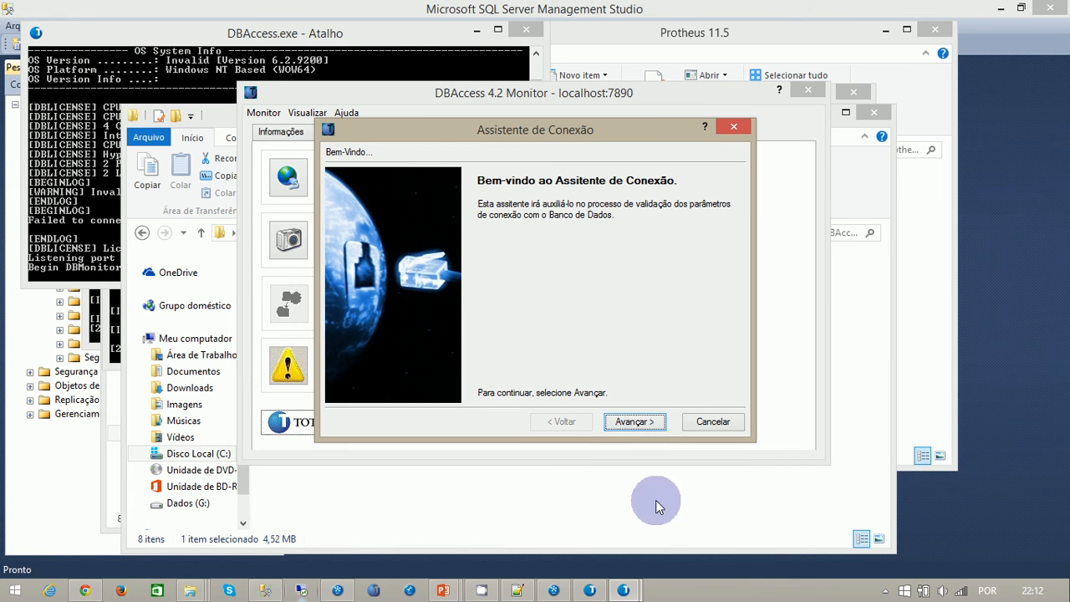
click(625, 590)
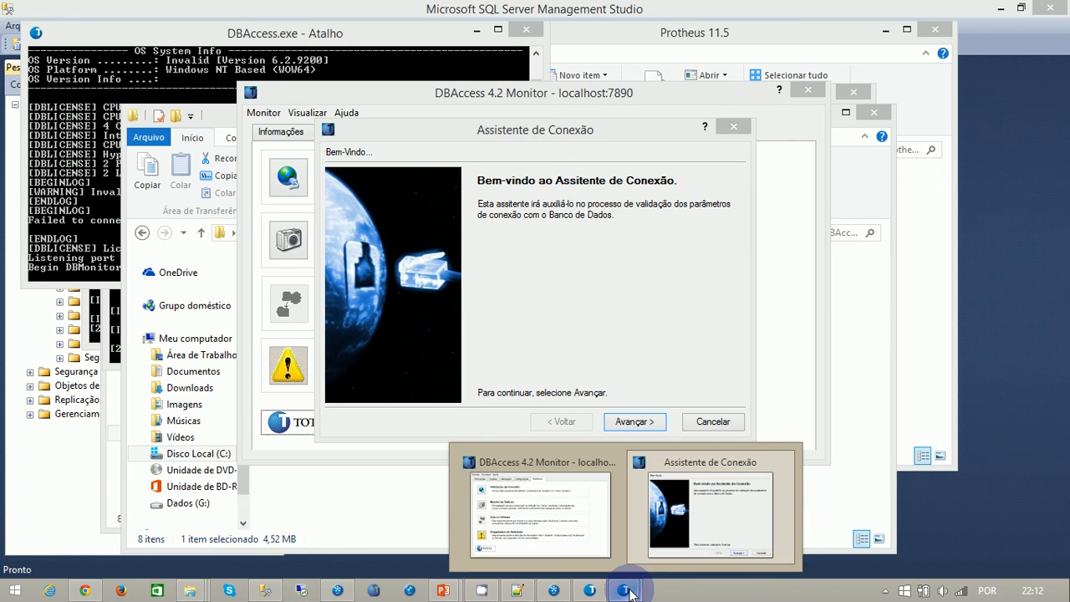
click(692, 518)
click(627, 421)
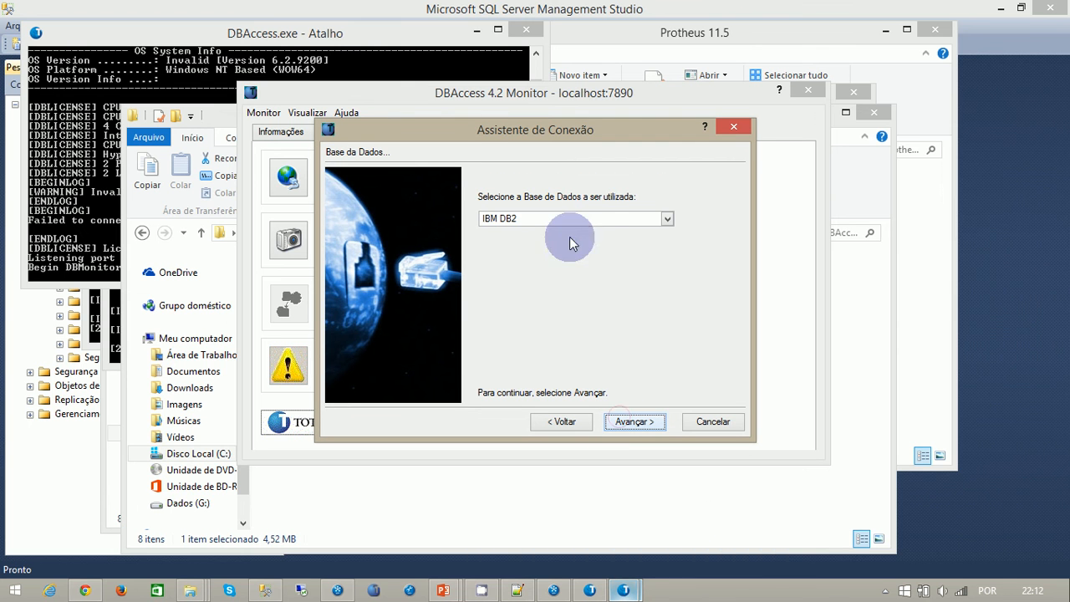
click(668, 220)
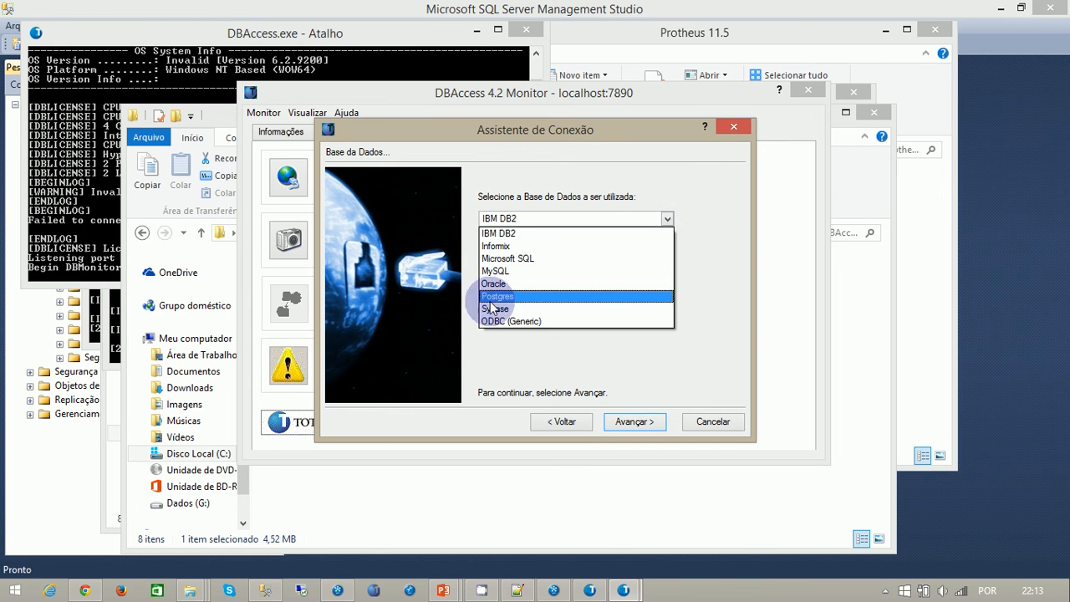
click(520, 258)
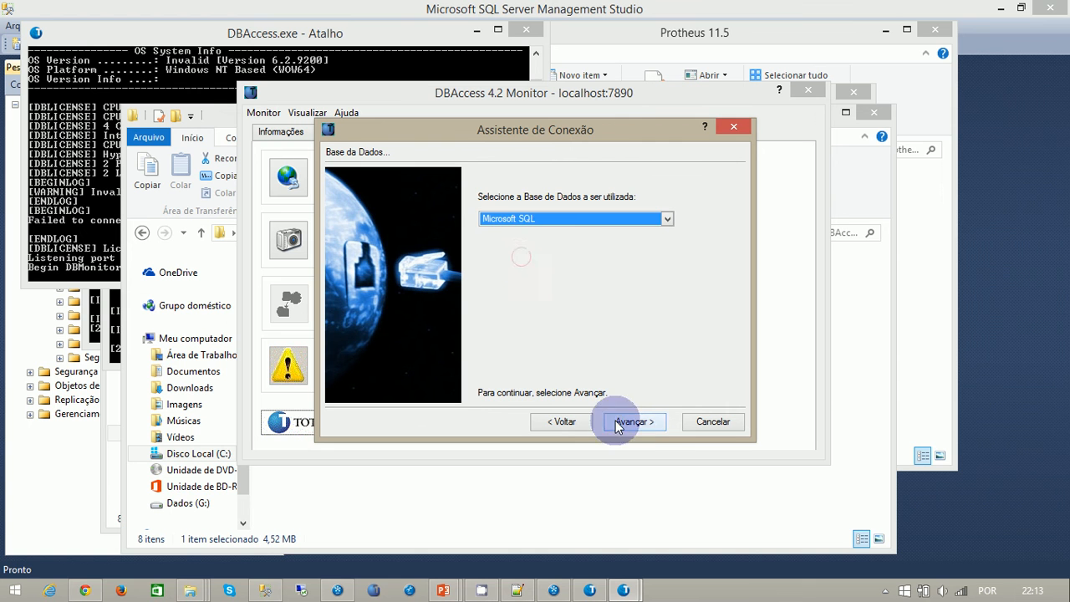
click(618, 422)
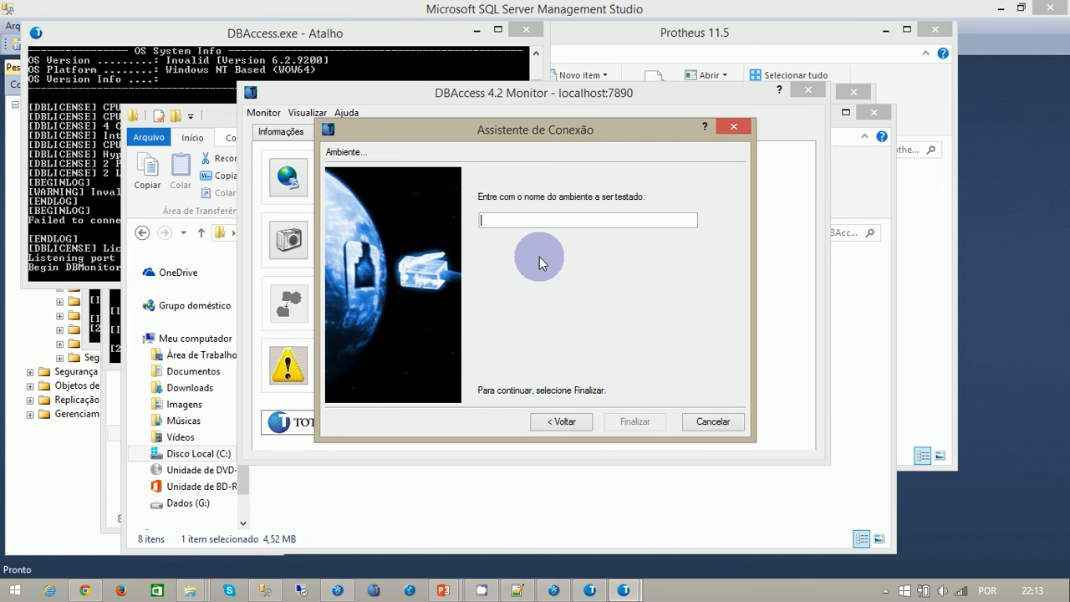
- Run the connection test on the environment aula1 and dismiss the result message
text(aula1)
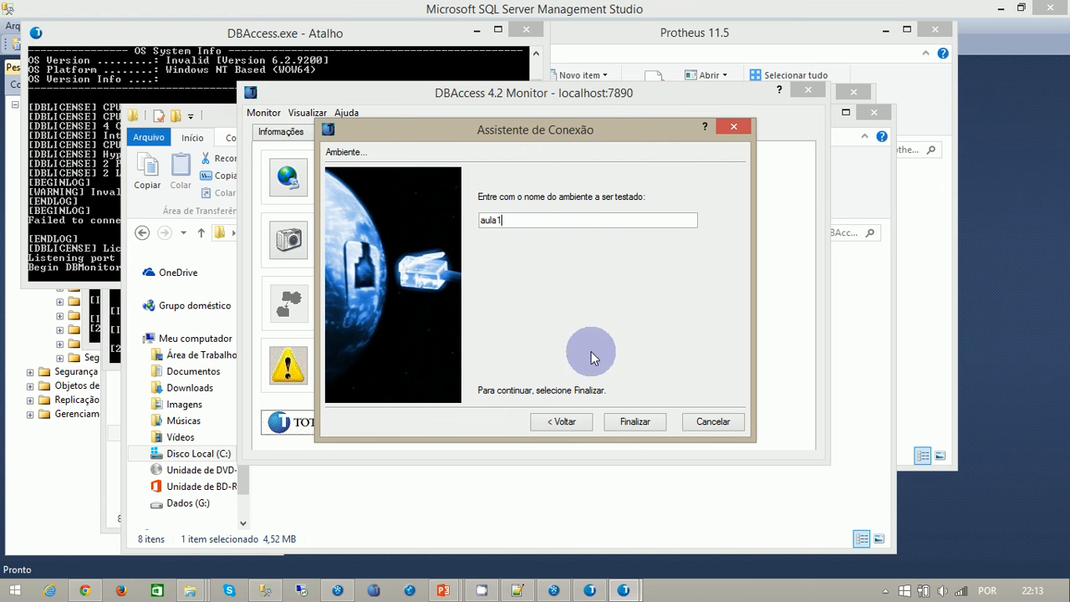
click(633, 422)
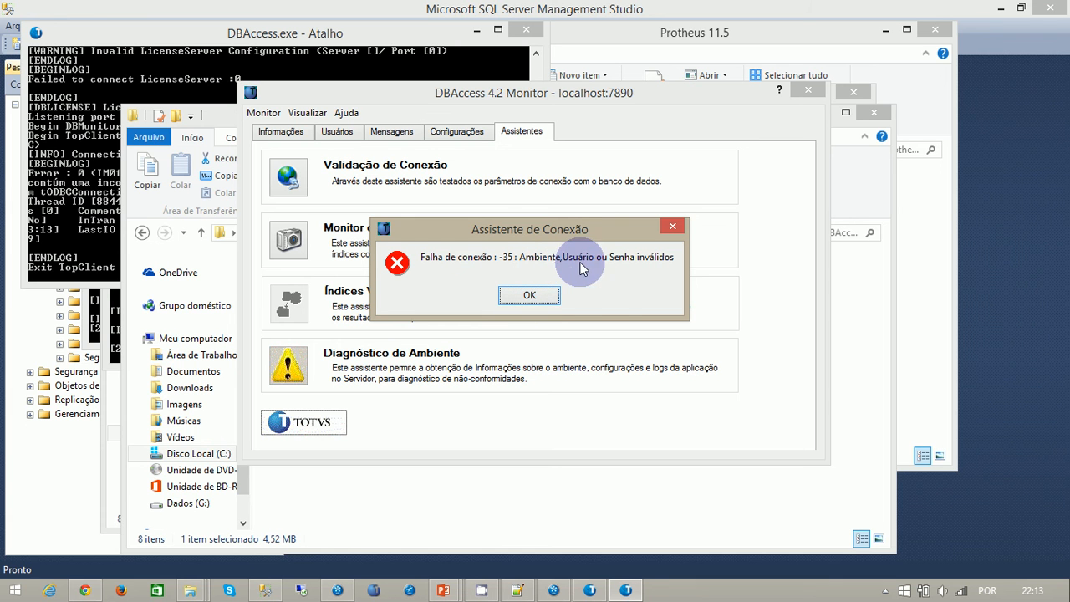
click(529, 295)
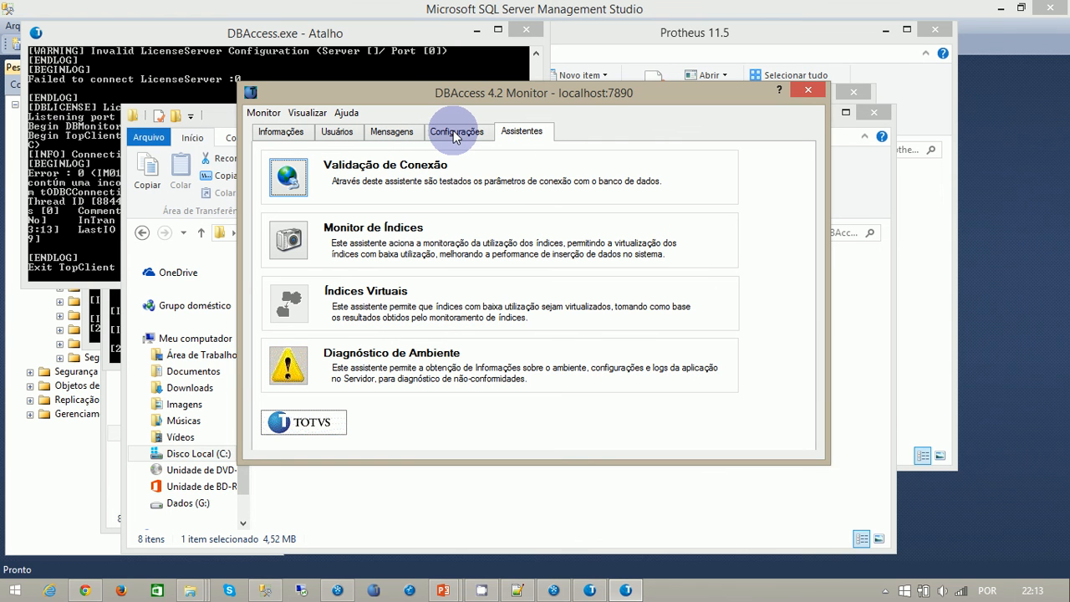
- Return to the Microsoft SQL environment settings and check the DBAccess console log for the connection attempt
click(455, 134)
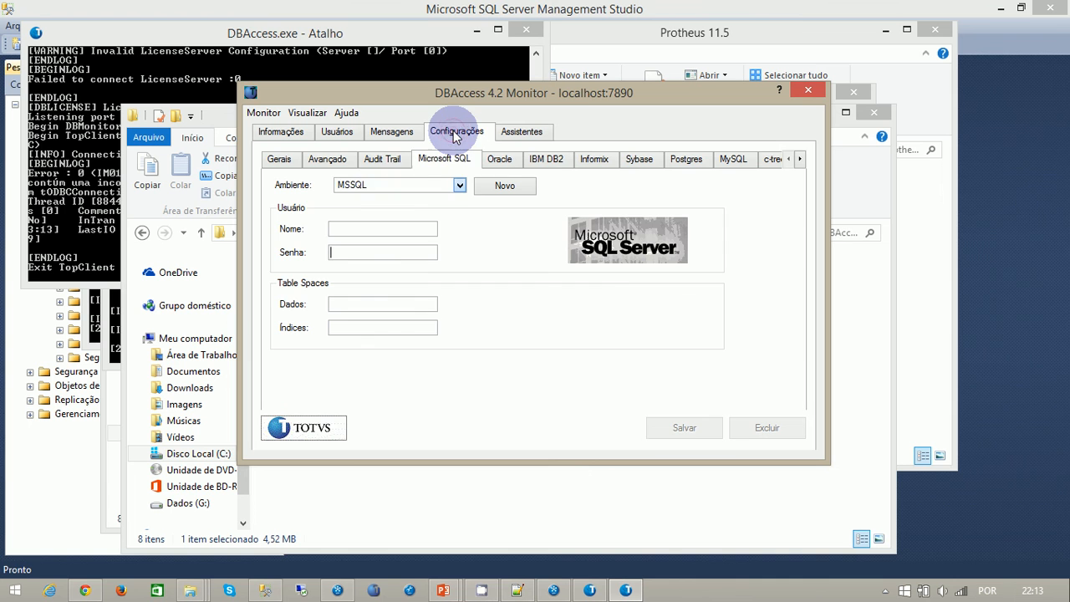
click(458, 188)
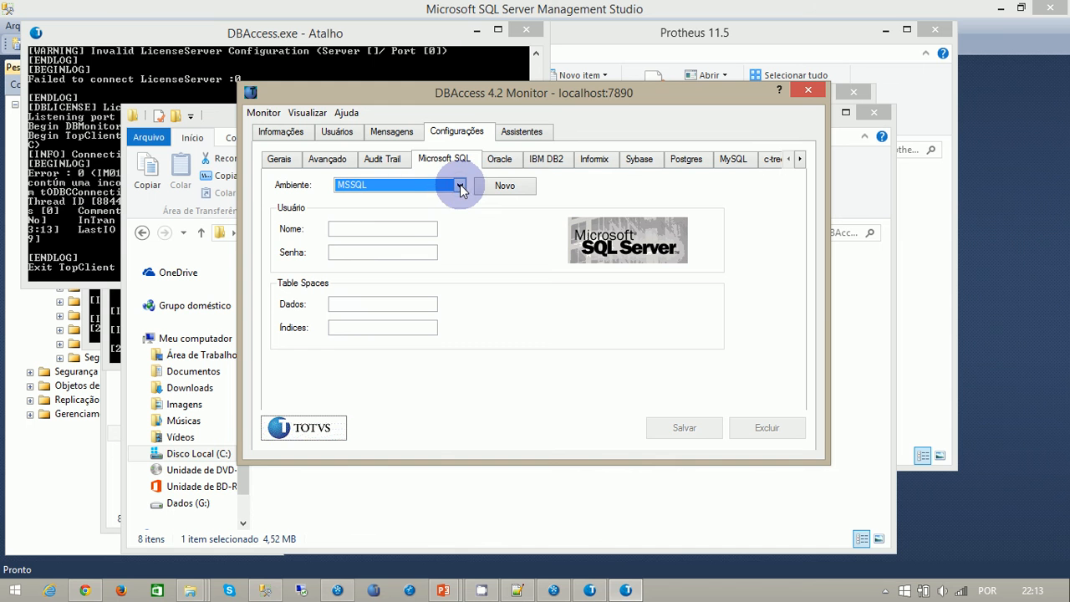
click(590, 590)
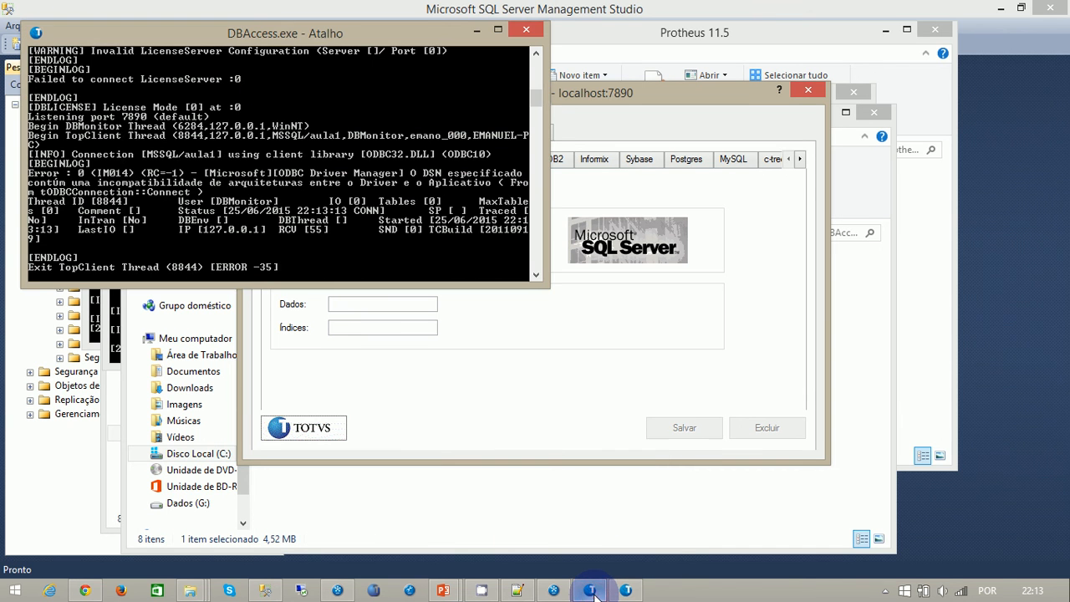
click(553, 590)
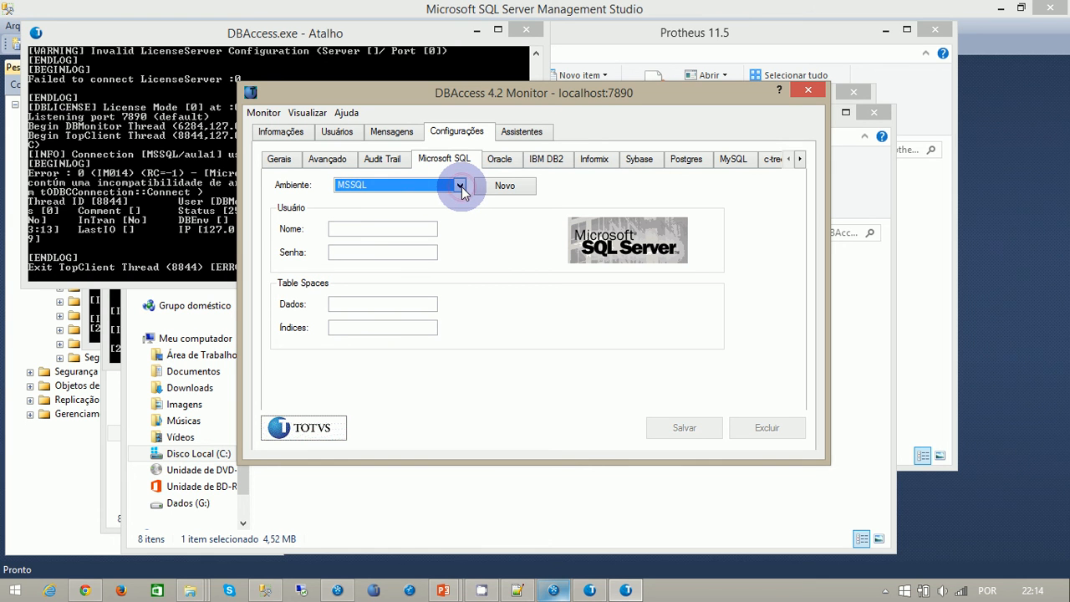
- Select the aula1 environment, re-enter the password of its database user, and save the configuration
scroll(461, 186, down, 1)
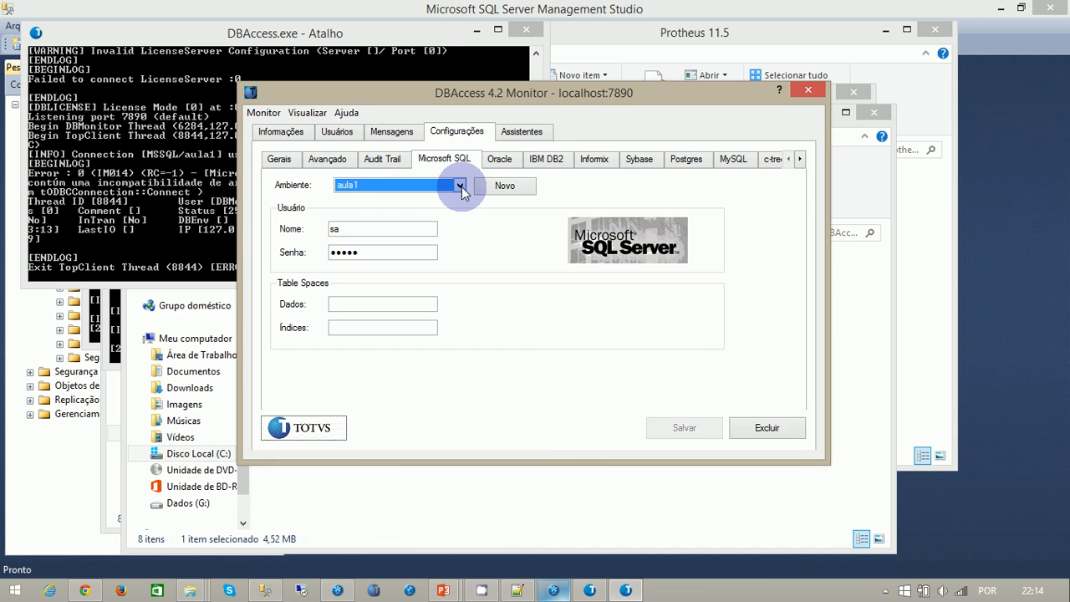
click(361, 256)
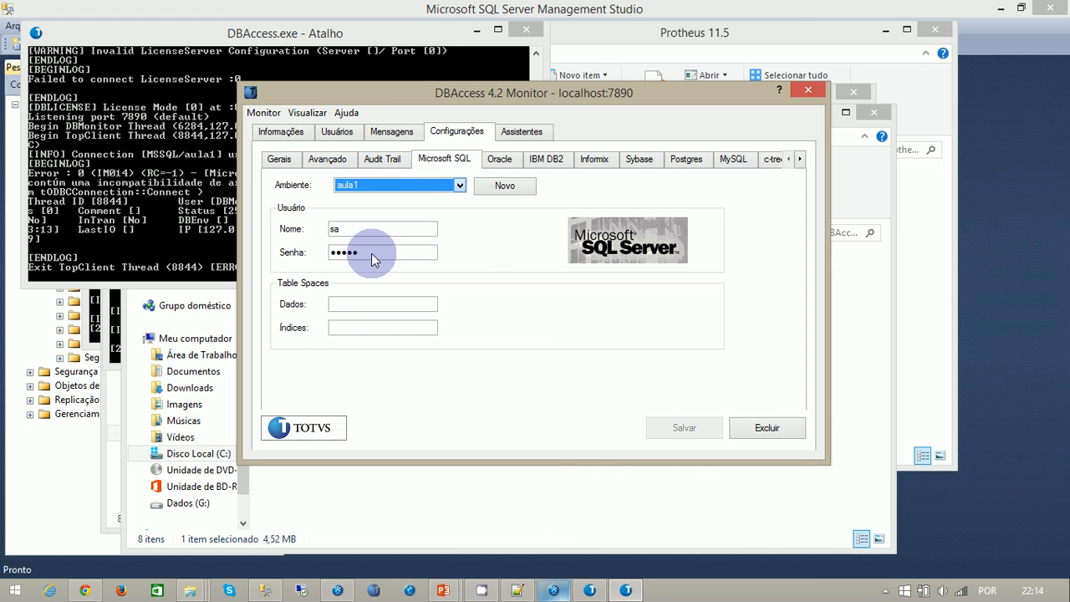
double_click(348, 253)
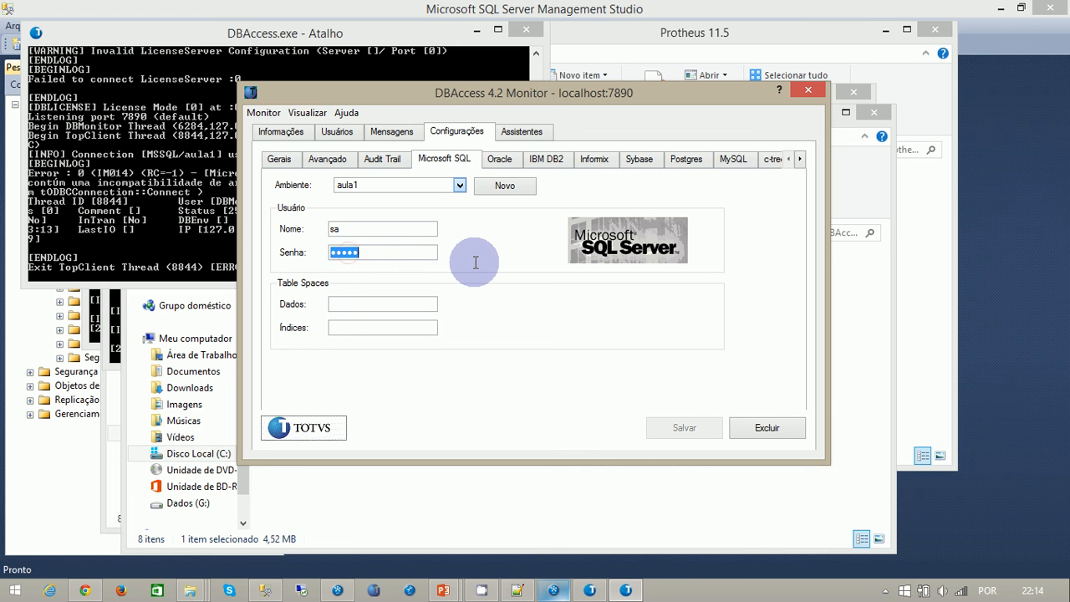
text(•••••)
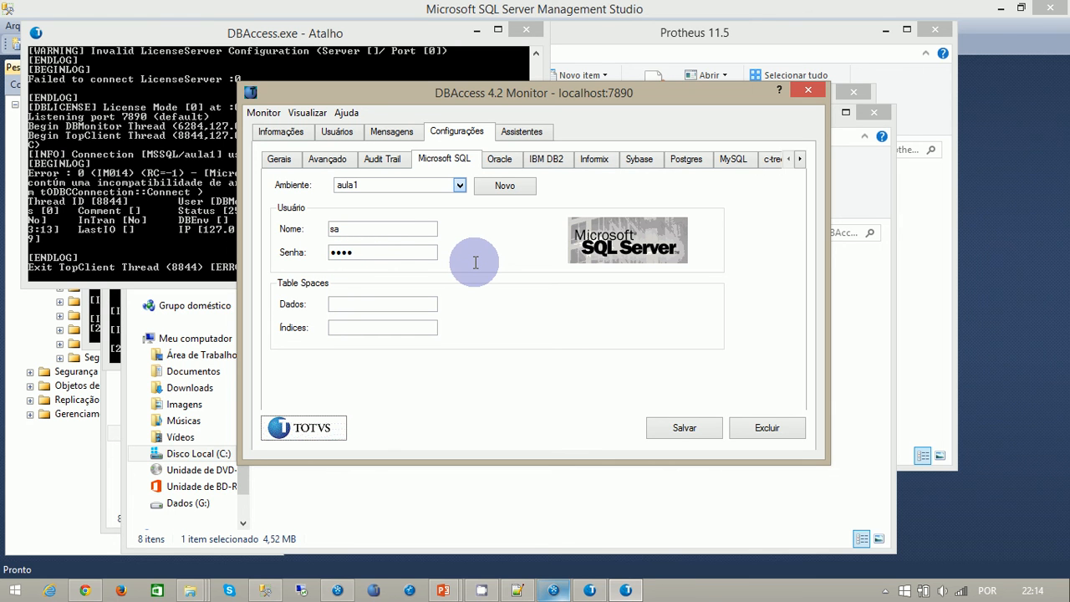
click(677, 428)
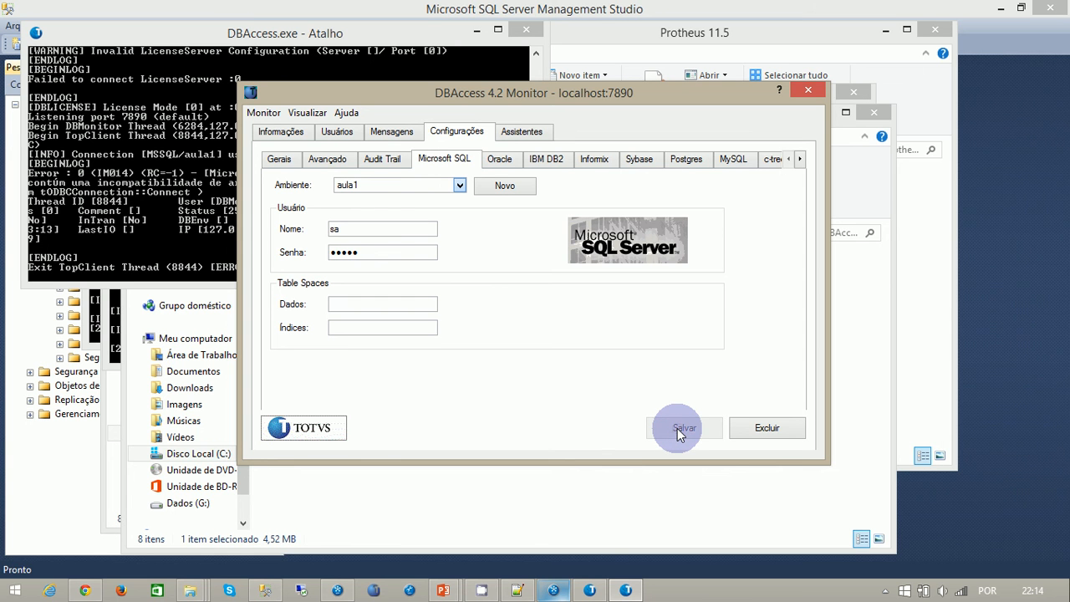
- Run the connection validation assistant with Microsoft SQL as the database and aula1 as the environment to test
click(524, 132)
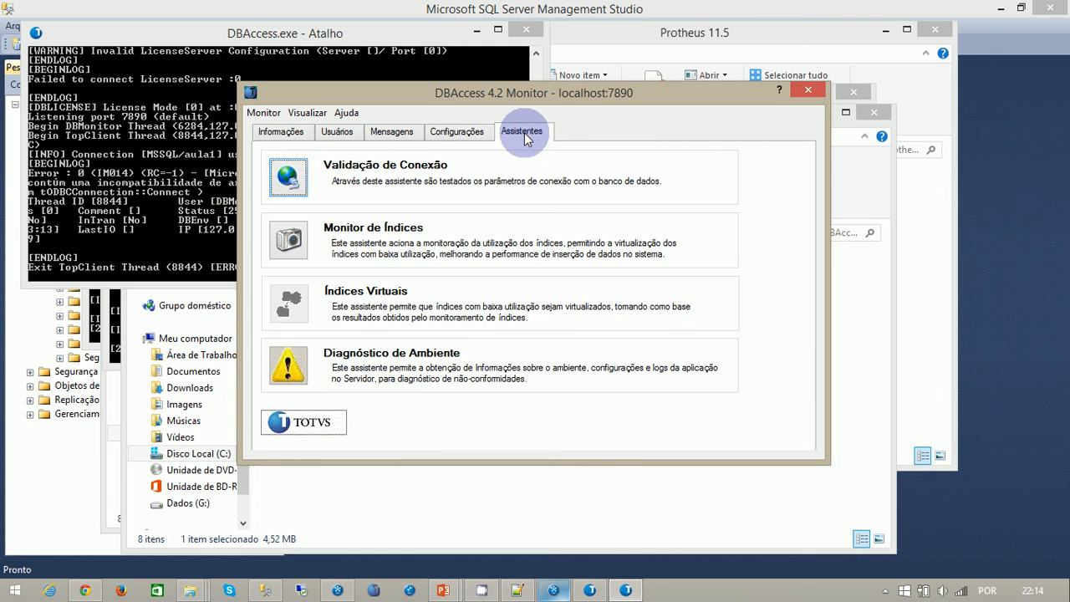
click(288, 176)
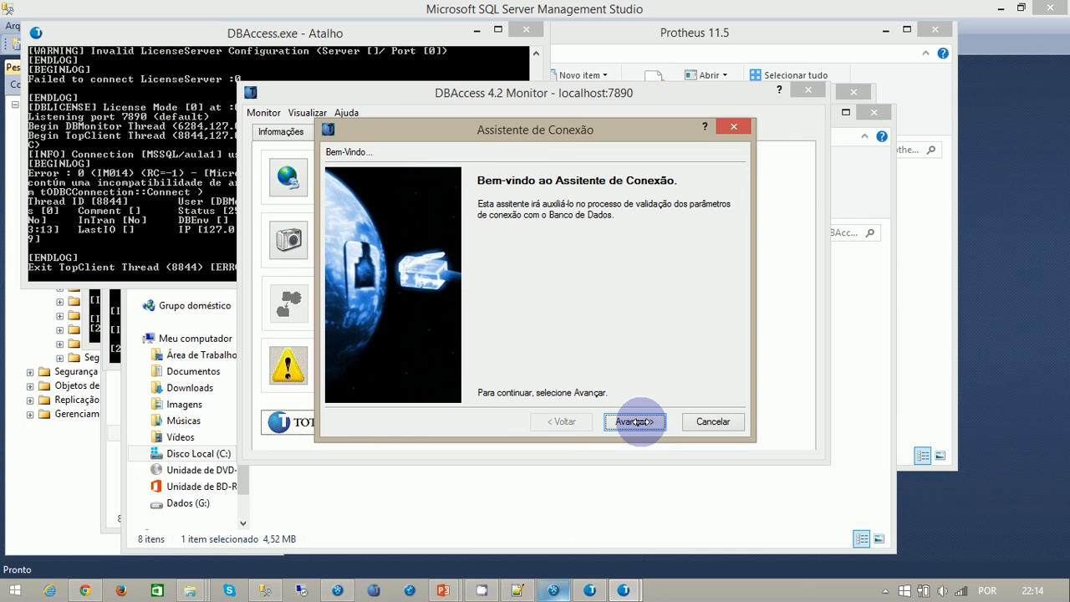
click(635, 422)
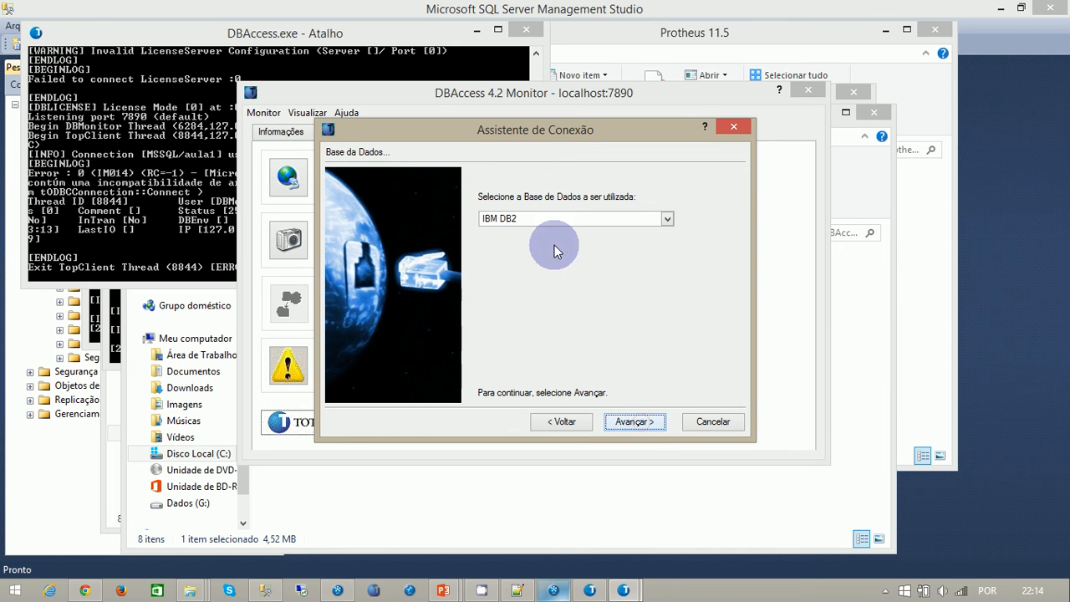
click(668, 219)
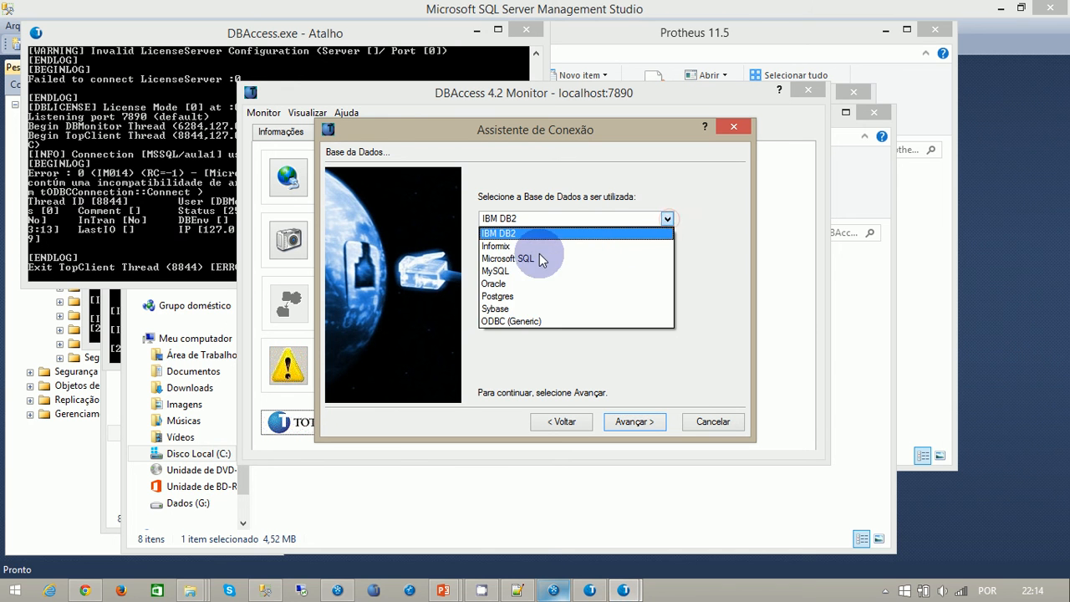
click(518, 257)
click(635, 423)
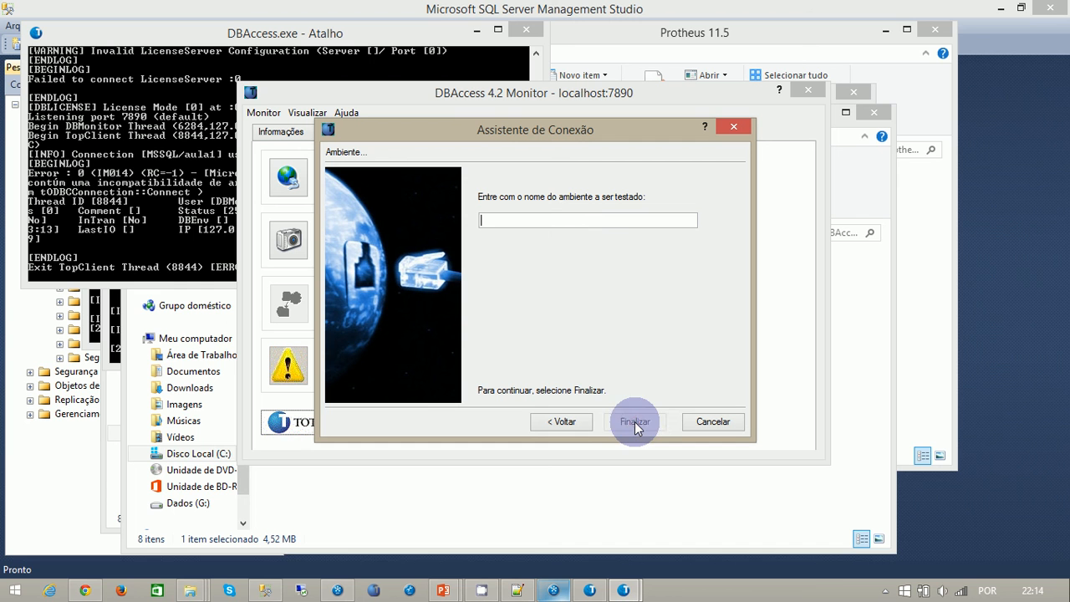
text(aula)
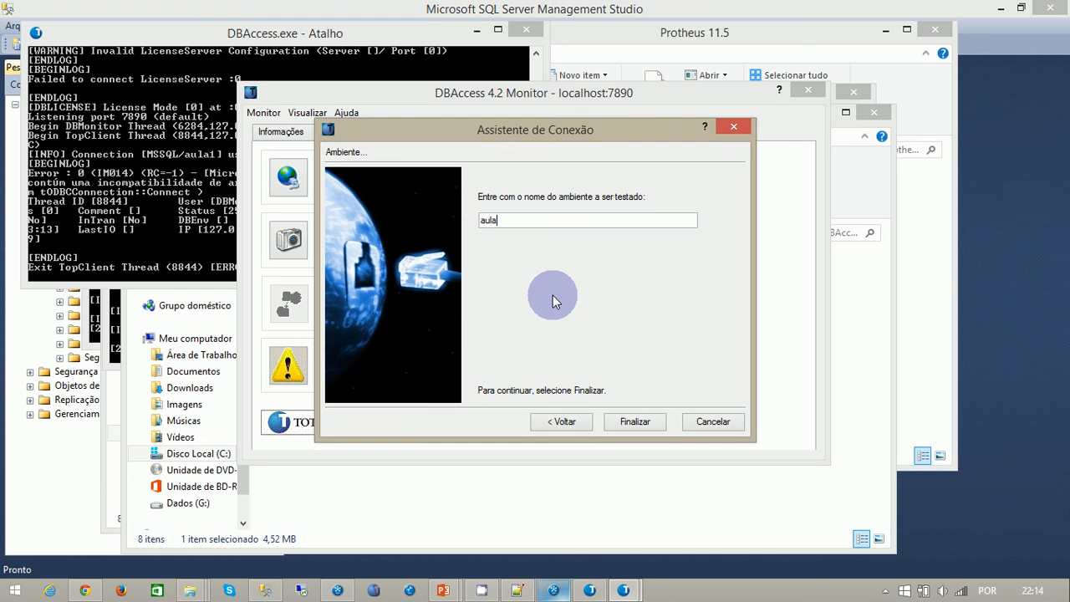
text(1)
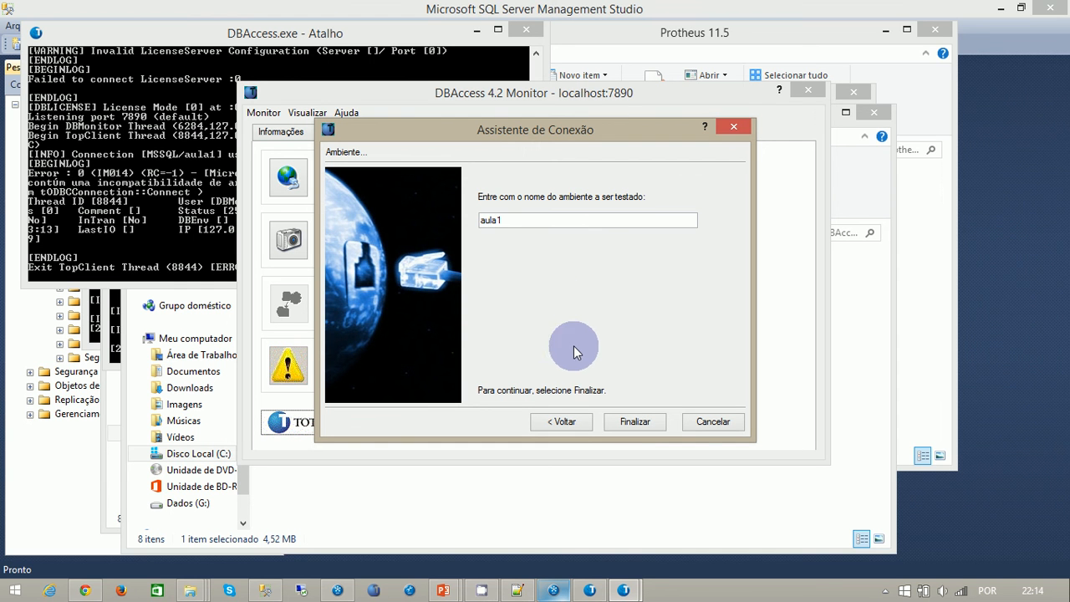
click(632, 423)
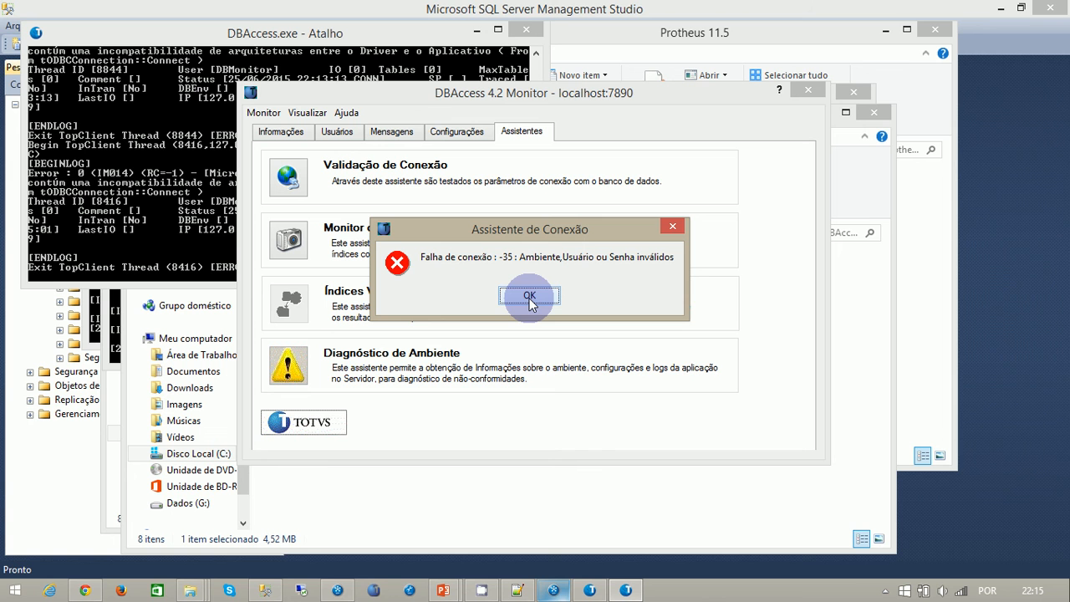
- Switch to the File Explorer window with the Protheus 11.5 setup folder
click(589, 590)
click(626, 590)
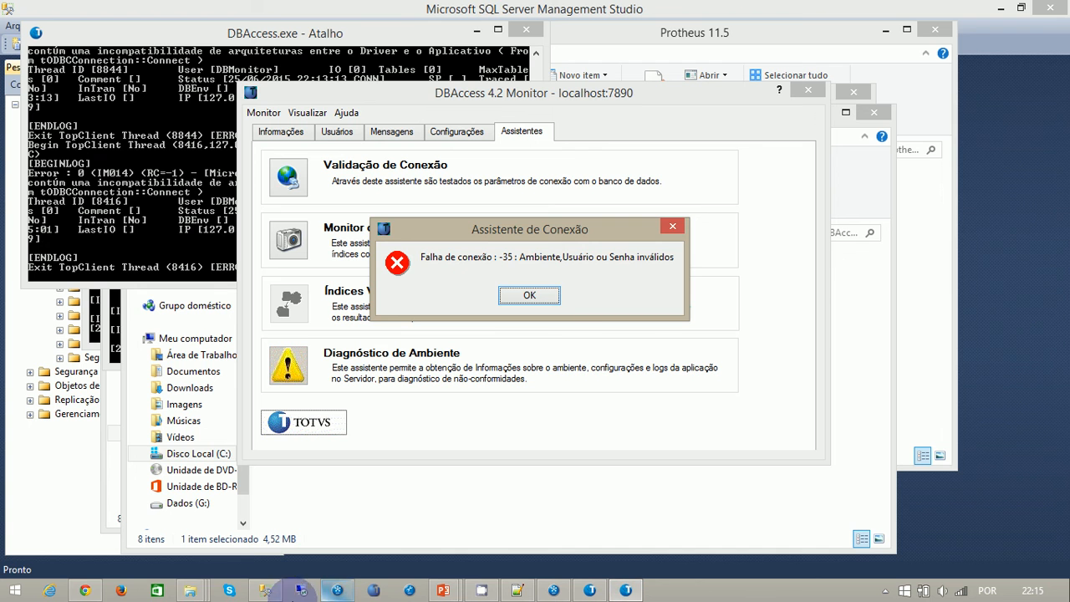
click(190, 590)
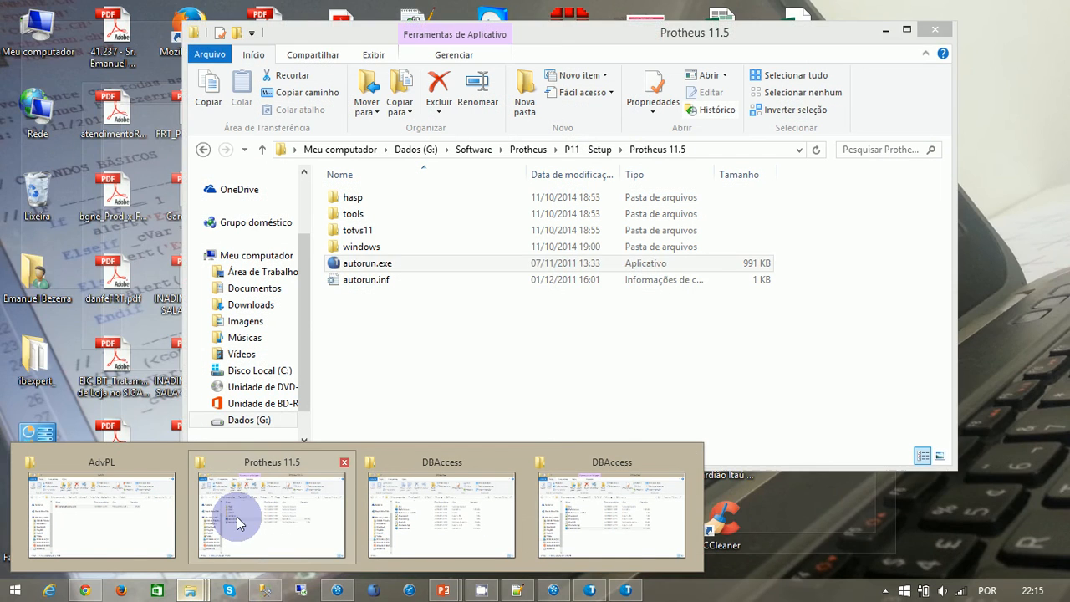
click(263, 528)
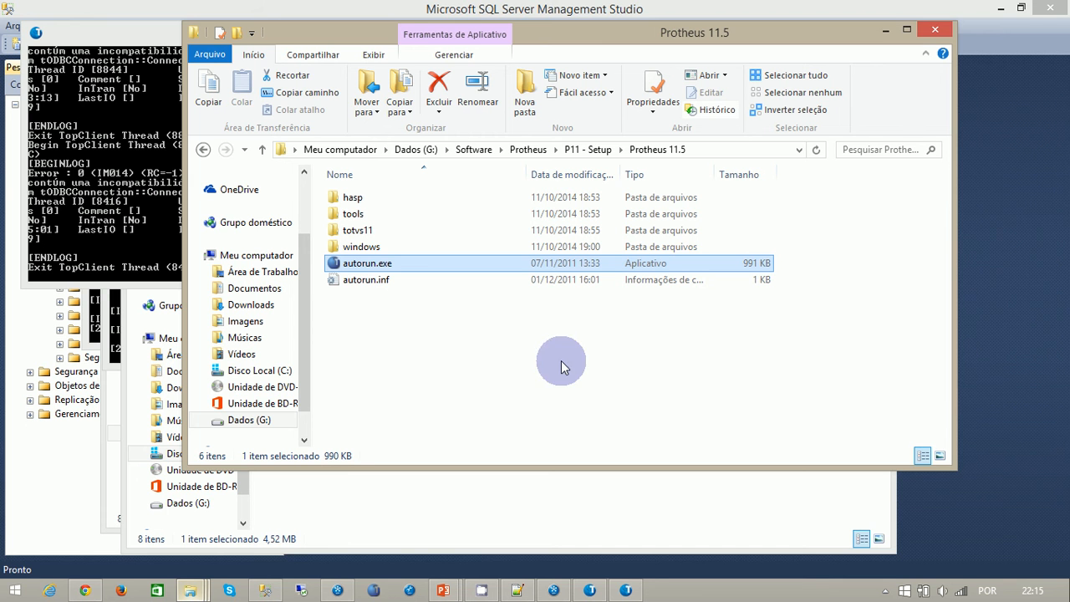
- Dismiss the connection assistant's message and close the DBAccess Monitor
mouse_move(625, 590)
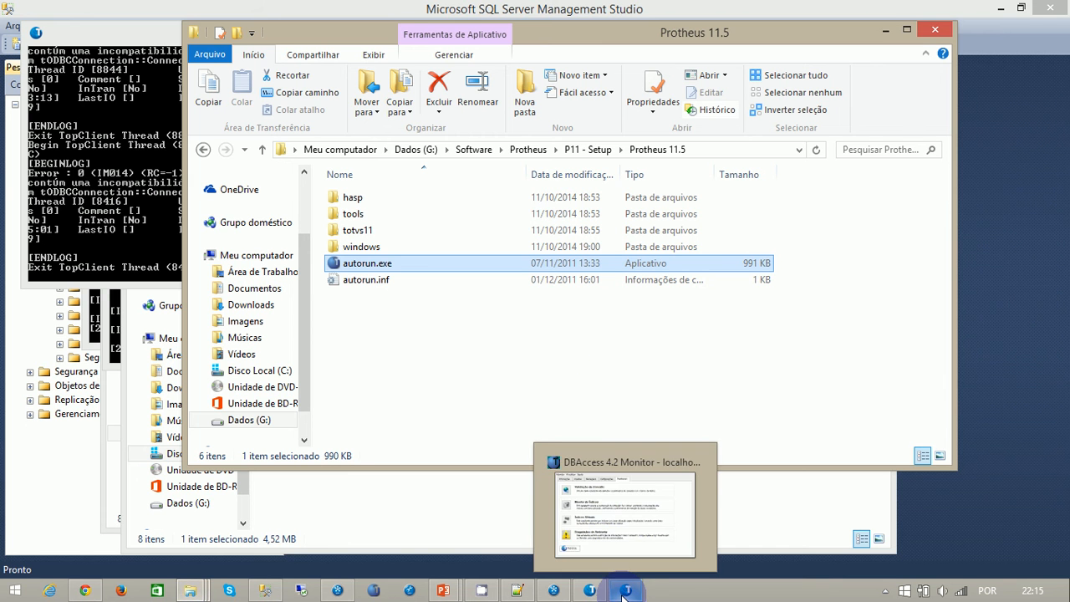
click(649, 526)
click(528, 295)
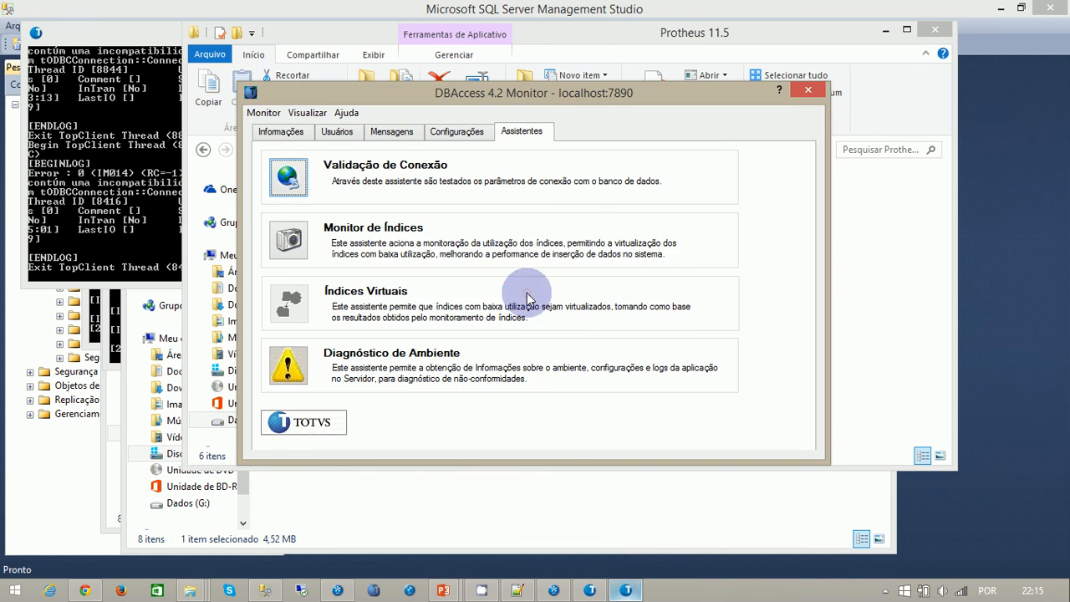
click(803, 91)
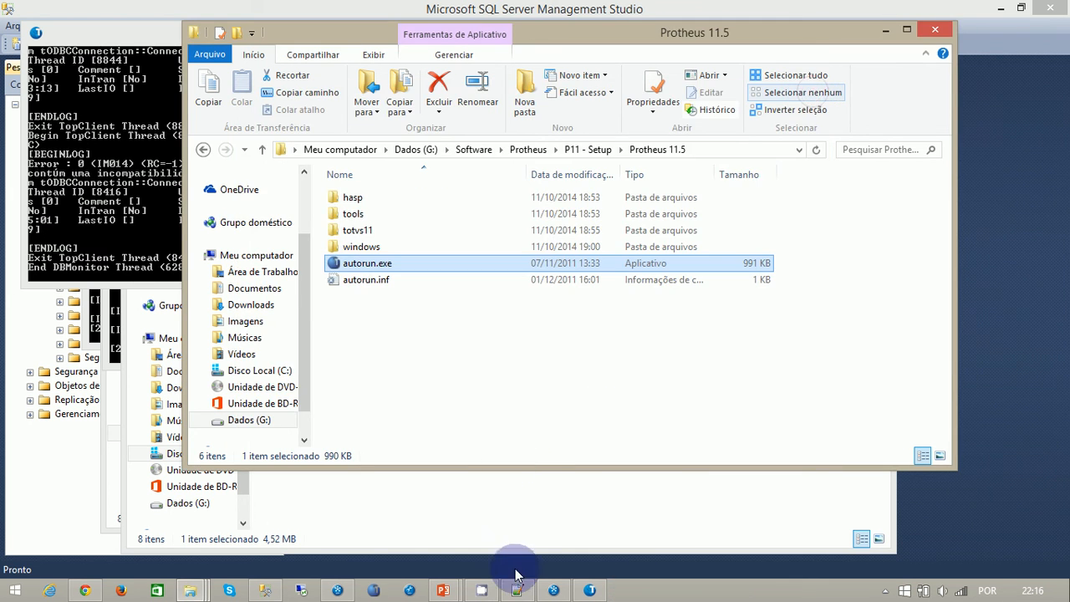
- Shut down the running DBAccess.exe server console and start DBAccess64.exe in its place
click(589, 590)
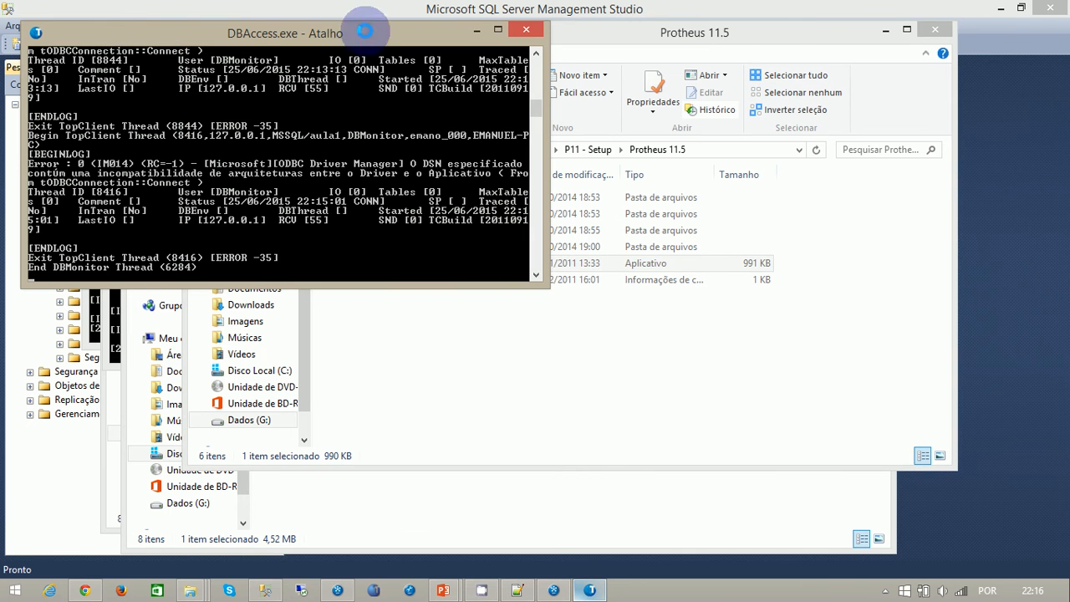
click(526, 29)
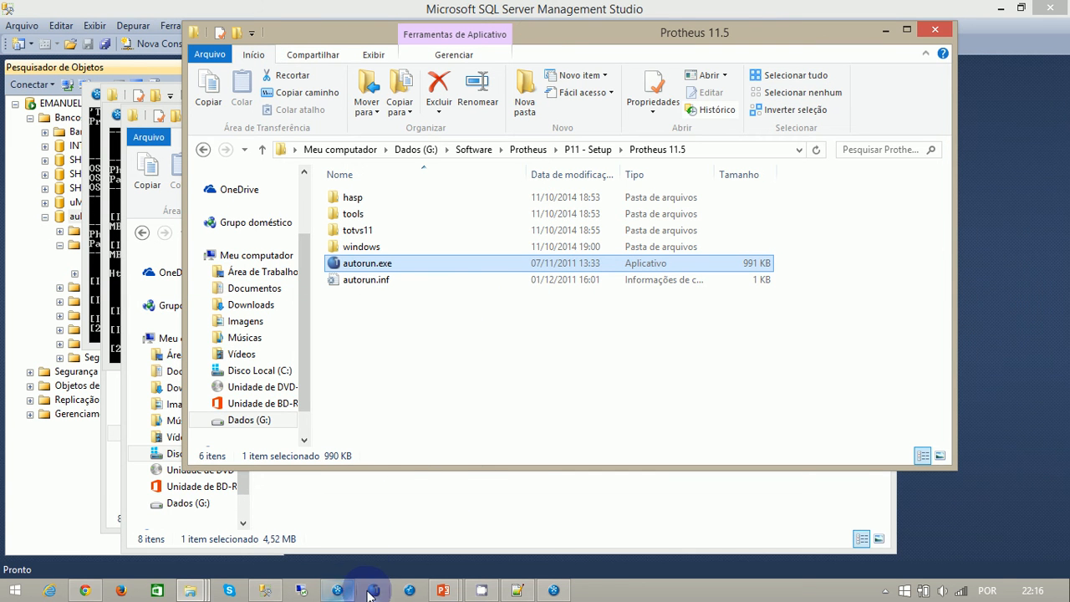
click(375, 592)
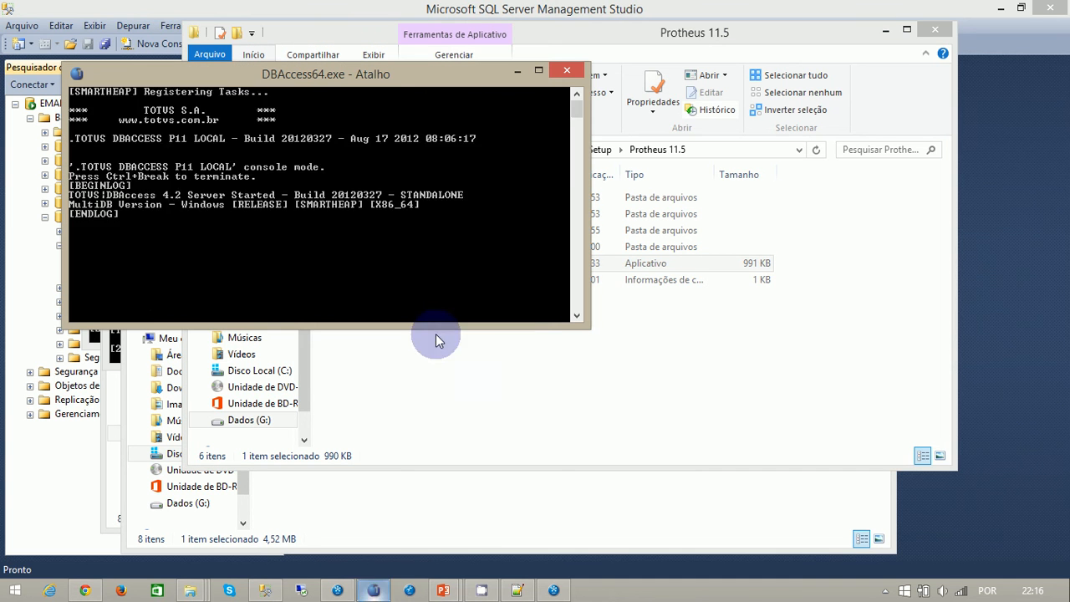
click(720, 380)
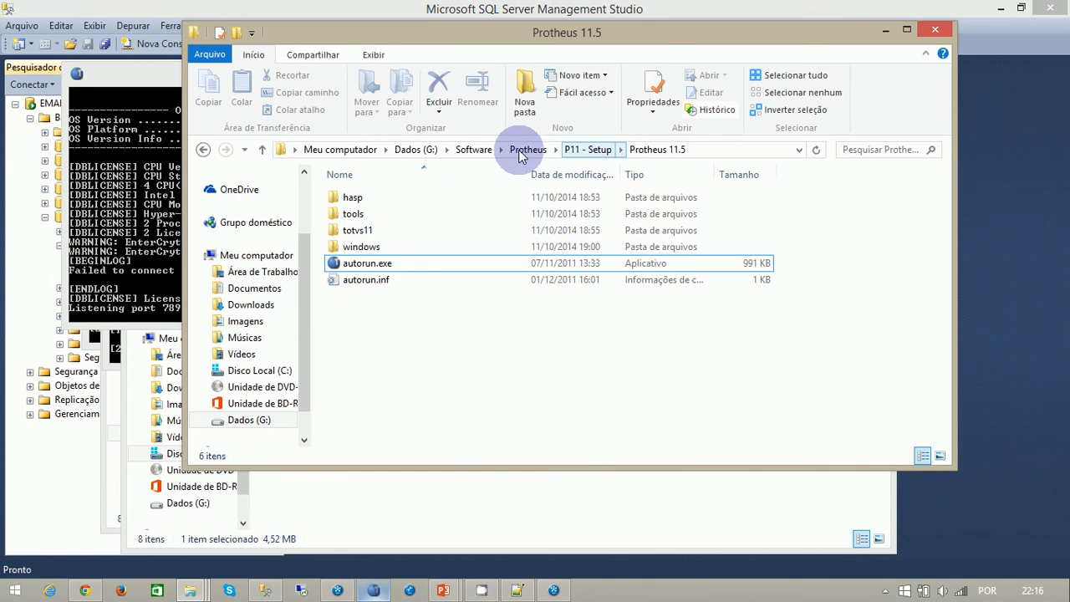
click(273, 372)
click(361, 415)
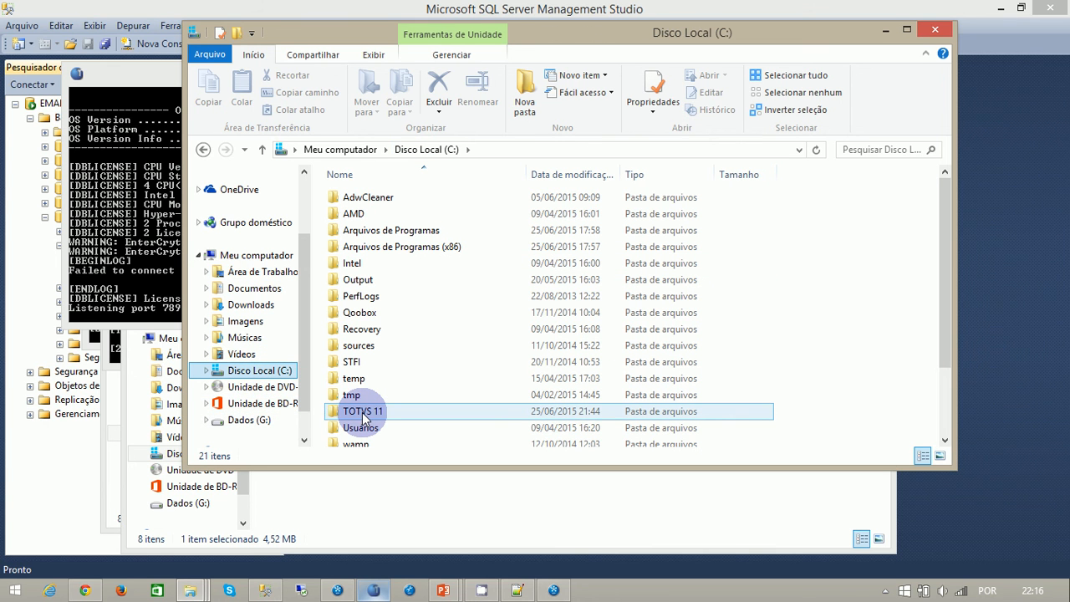
double_click(361, 413)
double_click(367, 199)
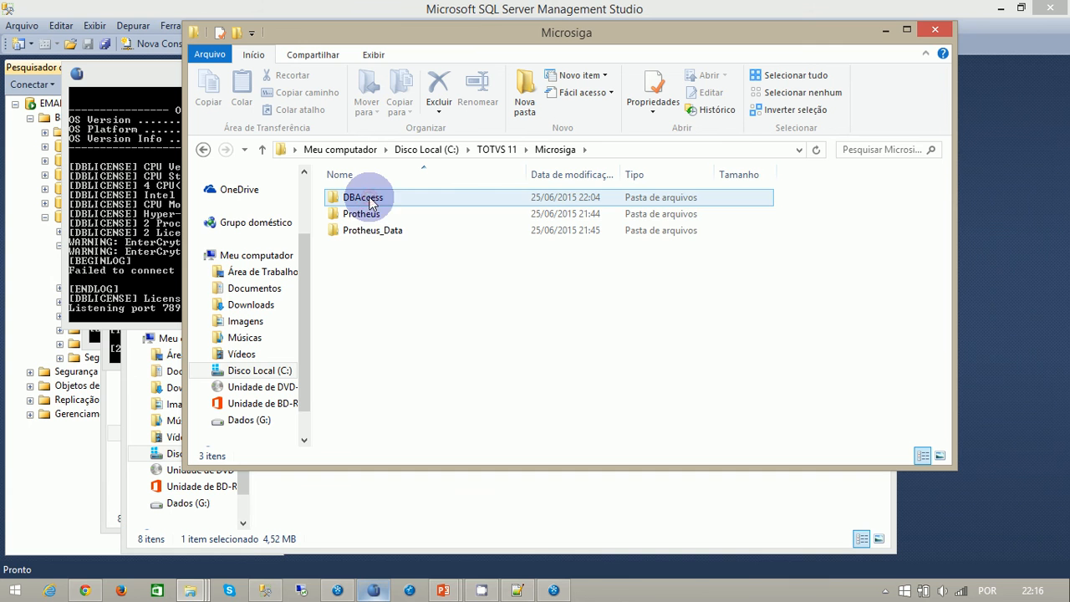
double_click(372, 203)
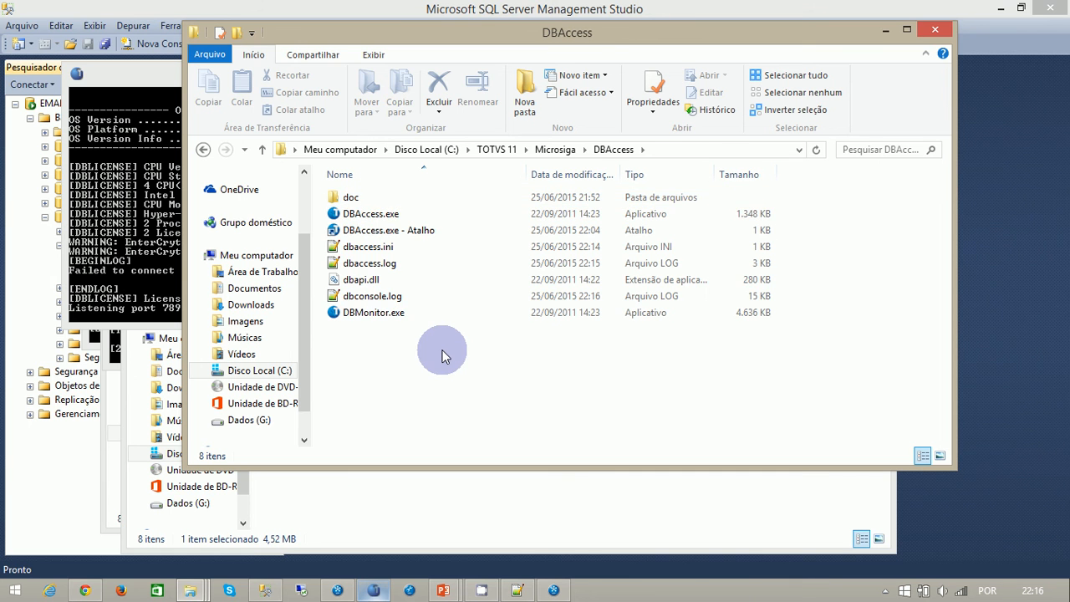
key(BackSpace)
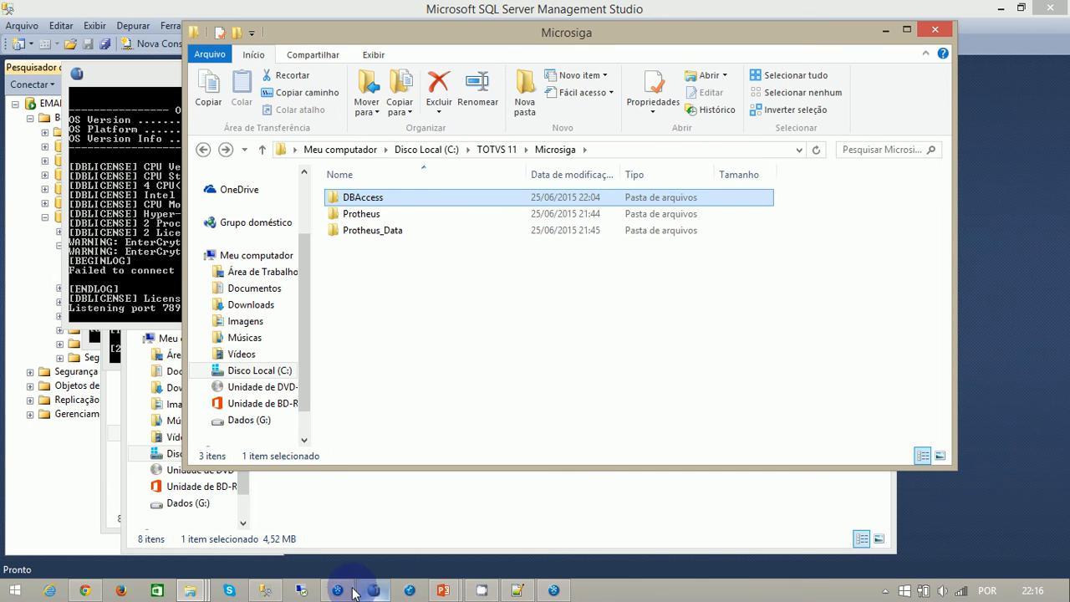
- Open the dbaccess_win64 folder inside TOTVS 11 on the Dados (G:) drive
click(375, 509)
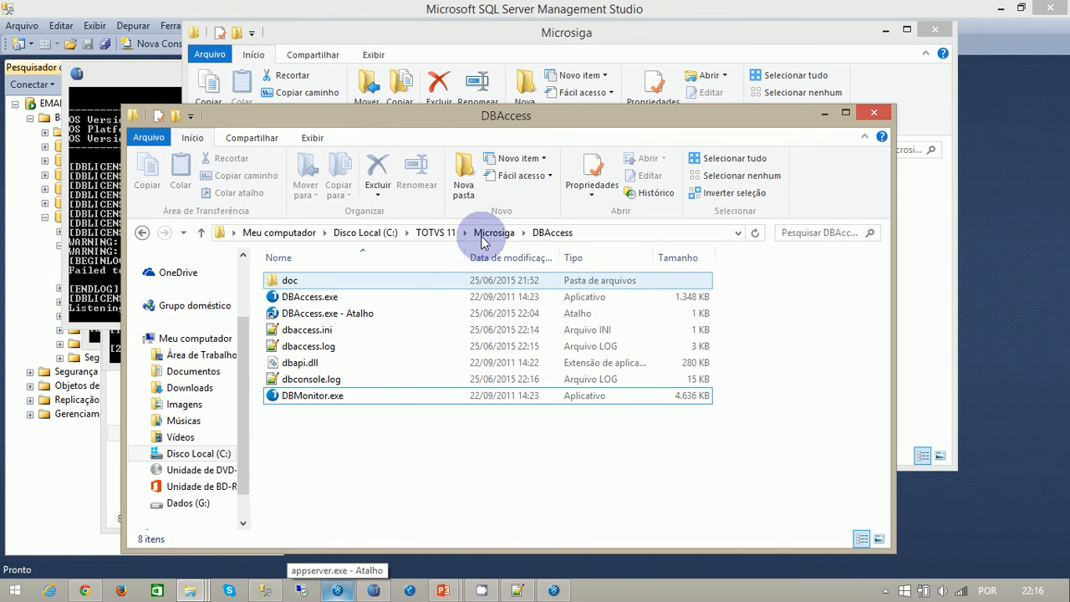
click(188, 504)
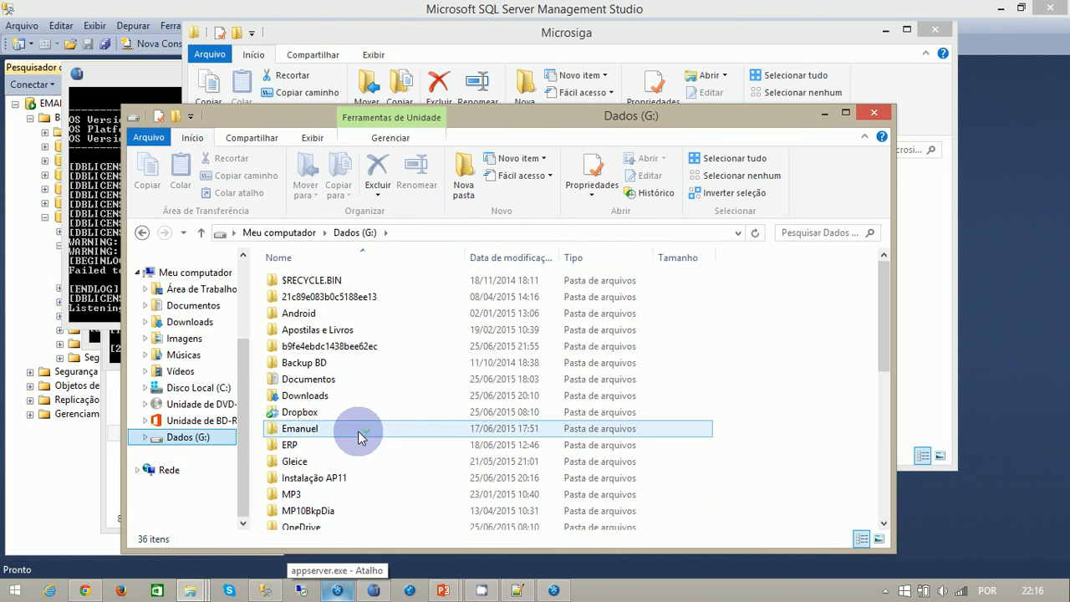
click(359, 460)
scroll(384, 443, down, 5)
click(309, 408)
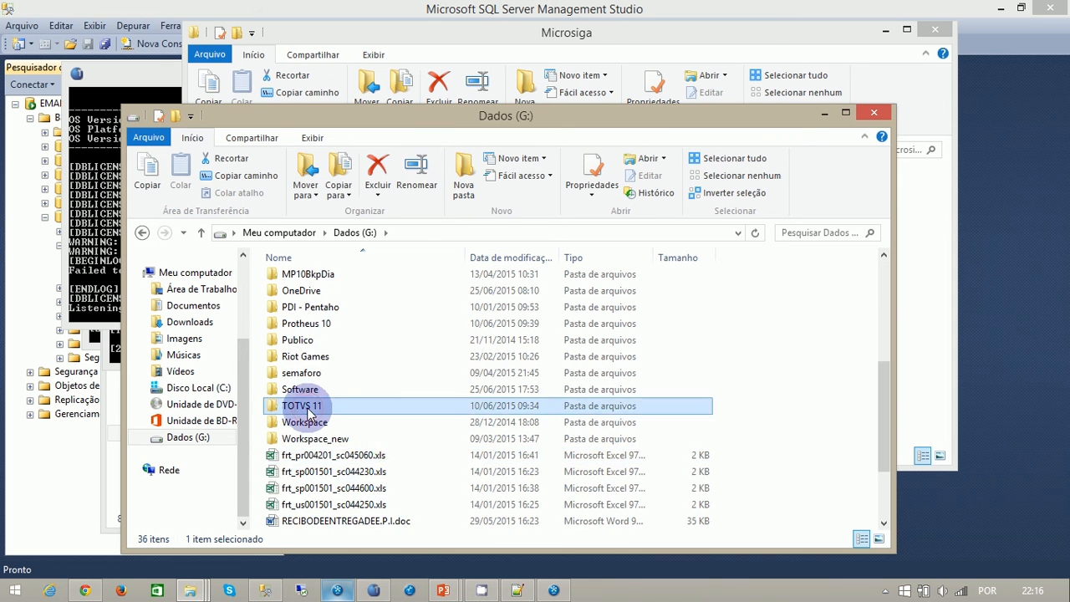
double_click(309, 408)
click(322, 301)
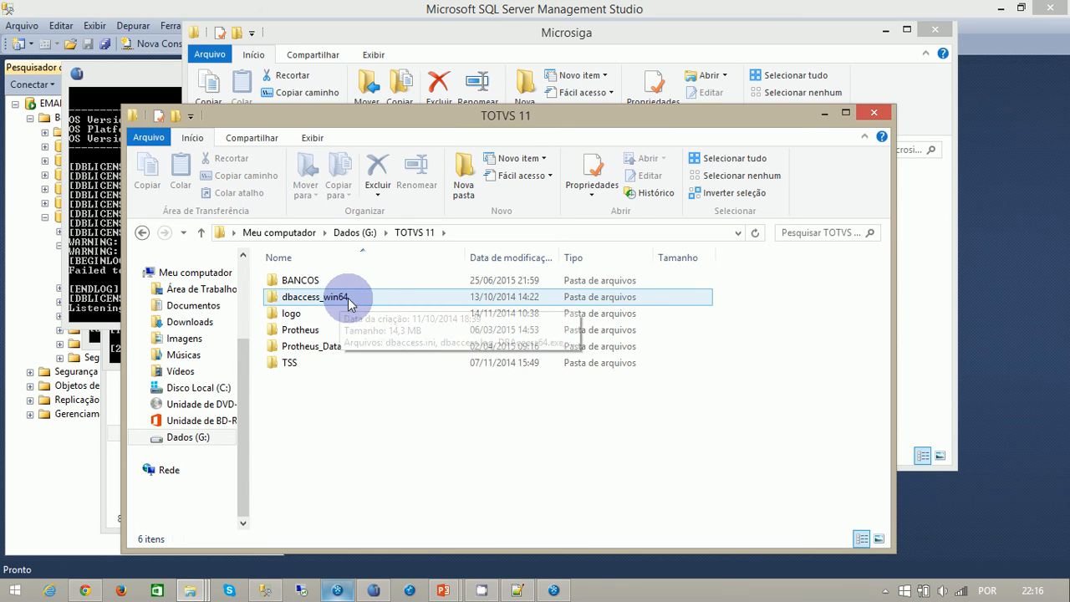
double_click(345, 299)
click(339, 298)
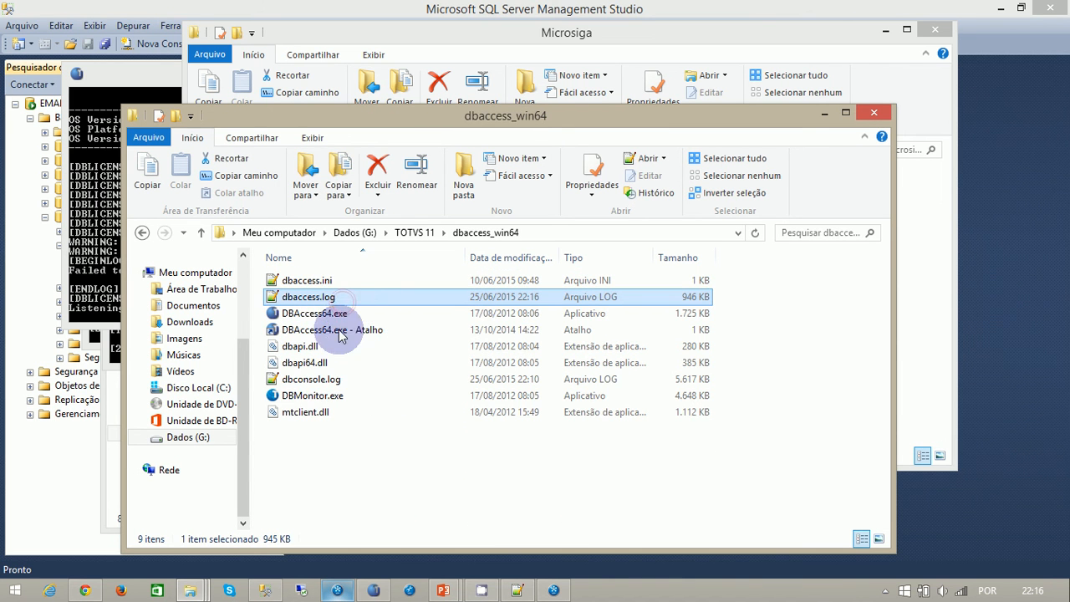
- Launch DBMonitor.exe, connect to localhost on port 7890, and sign in as admin with the account password
double_click(331, 396)
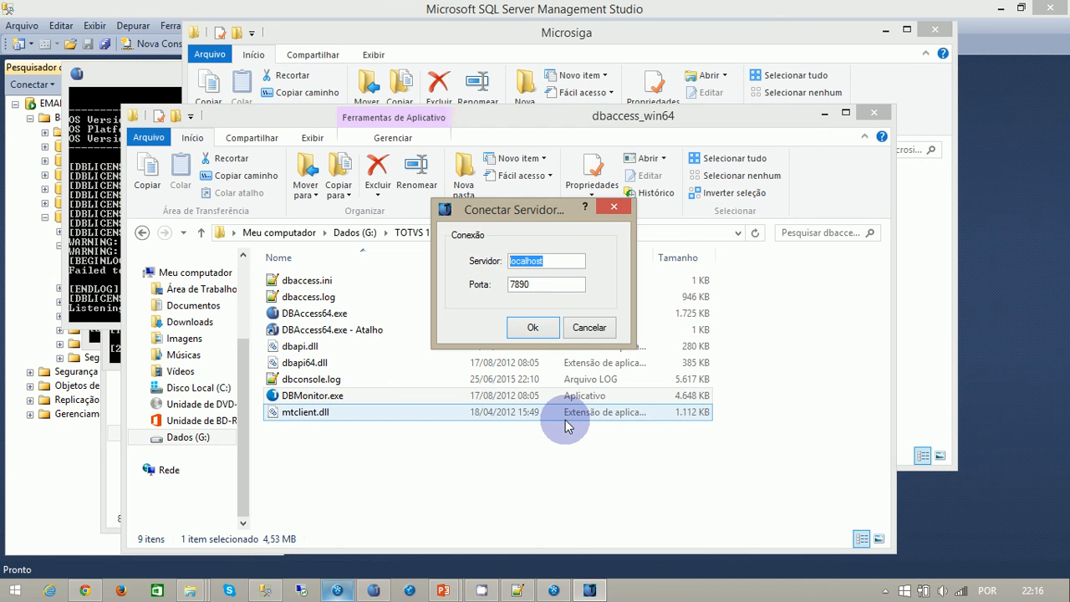
key(Return)
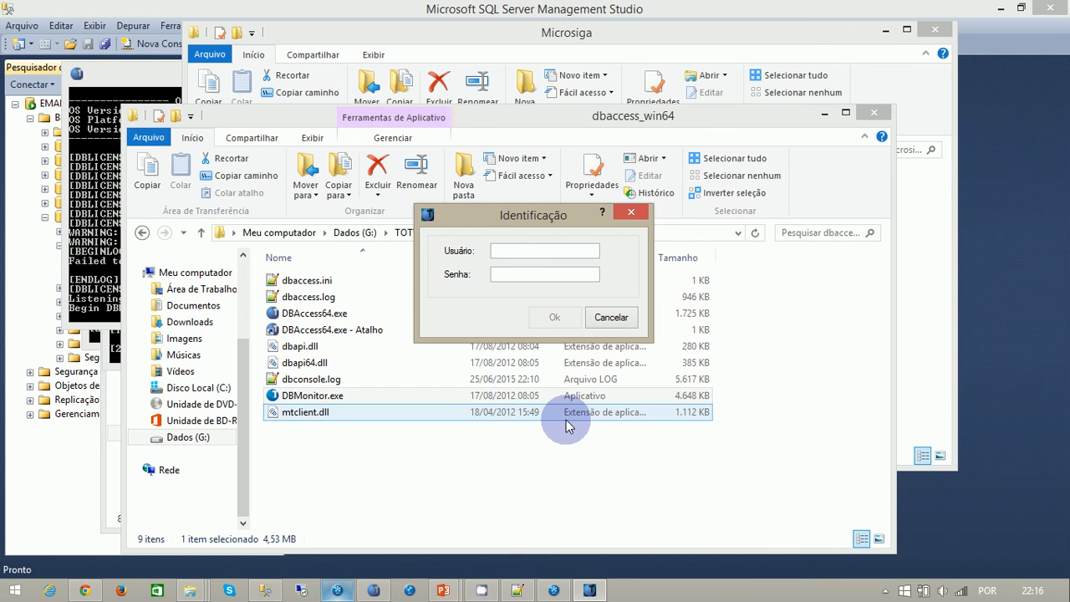
text(admin)
key(Tab)
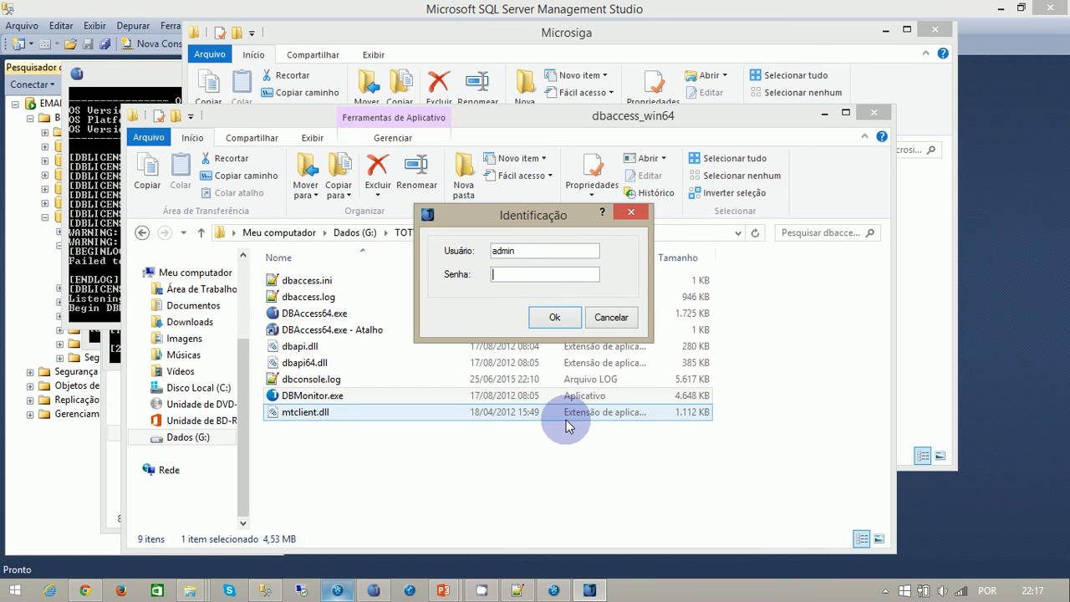
text(••••••)
key(Return)
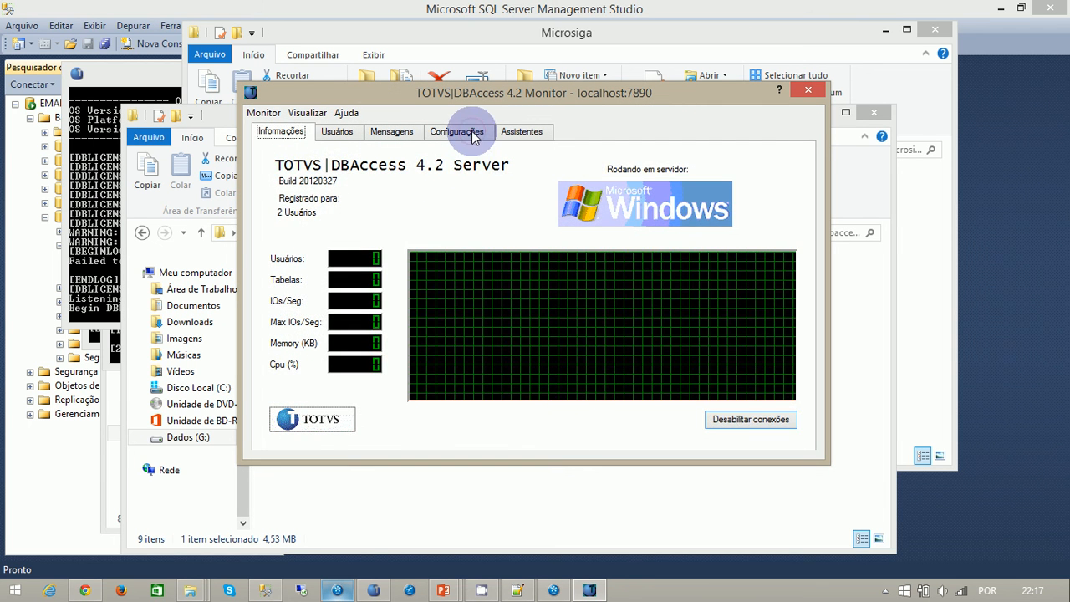
- Create a new environment named aula1 in the Microsoft SQL settings of DBAccess Monitor
click(471, 131)
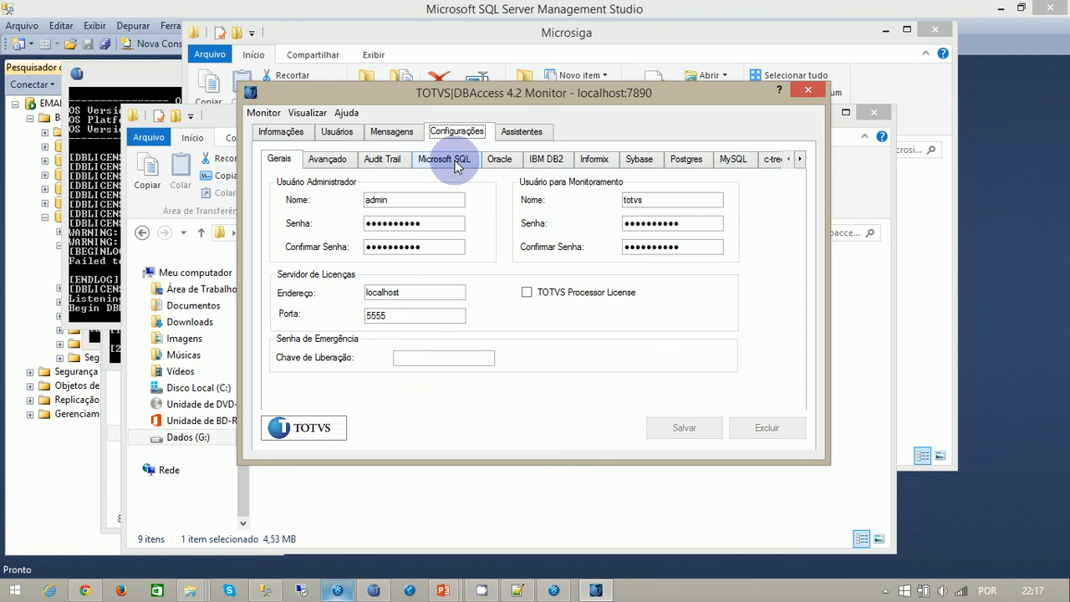
click(455, 162)
click(458, 185)
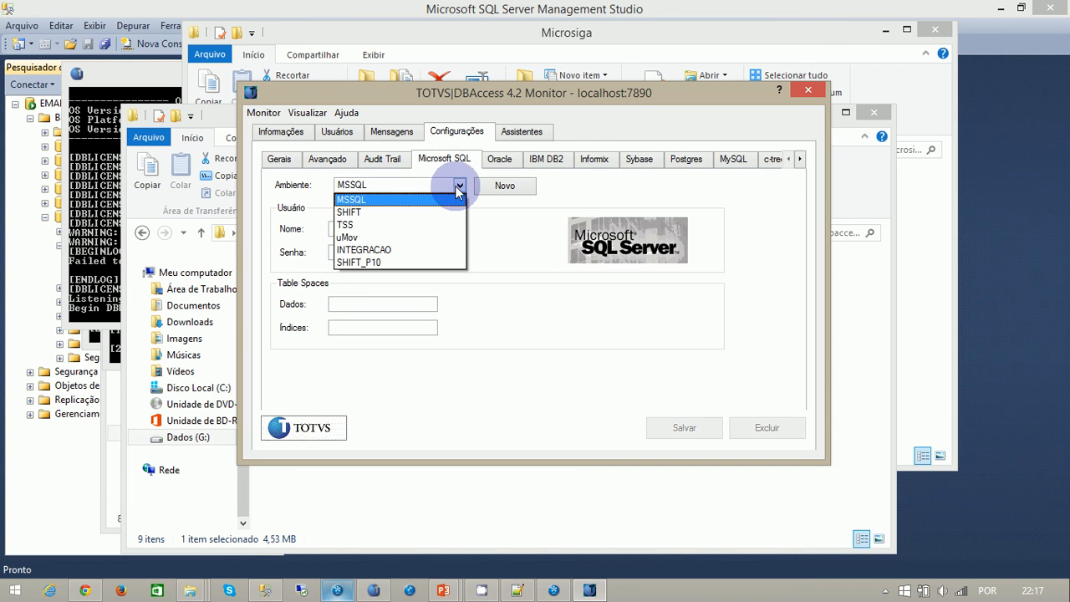
click(505, 184)
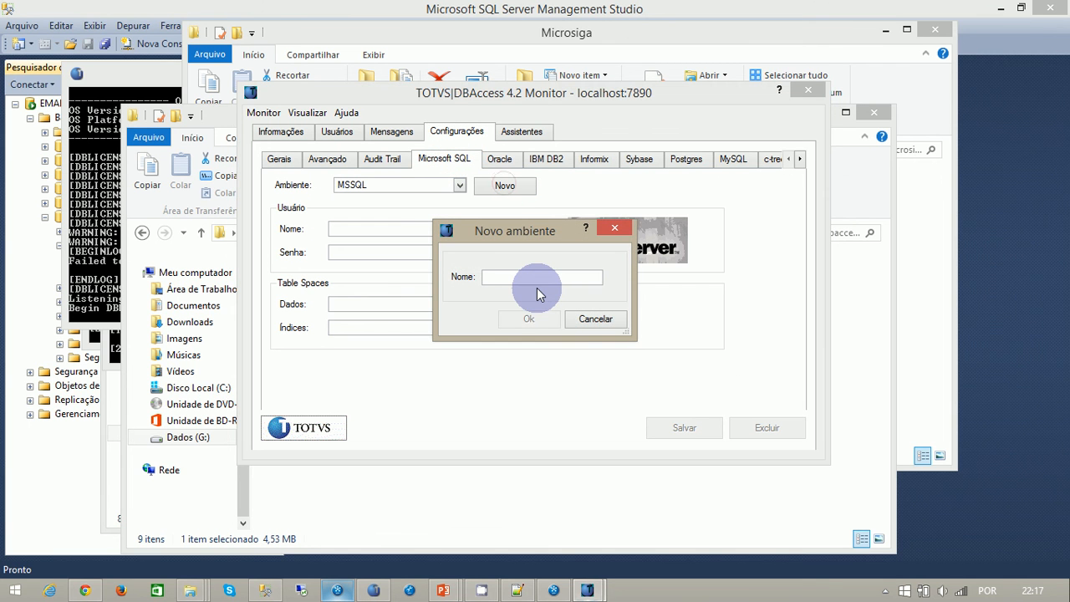
text(aula1)
click(529, 320)
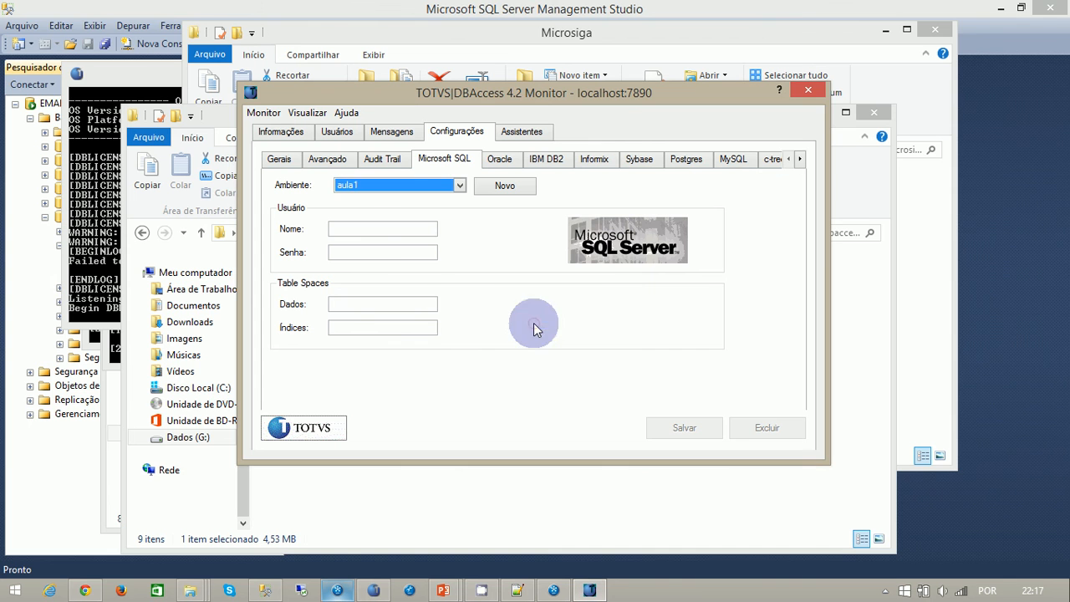
- Set the aula1 environment's database user to sa, enter the database password, and save the Microsoft SQL settings
click(362, 231)
text(sa)
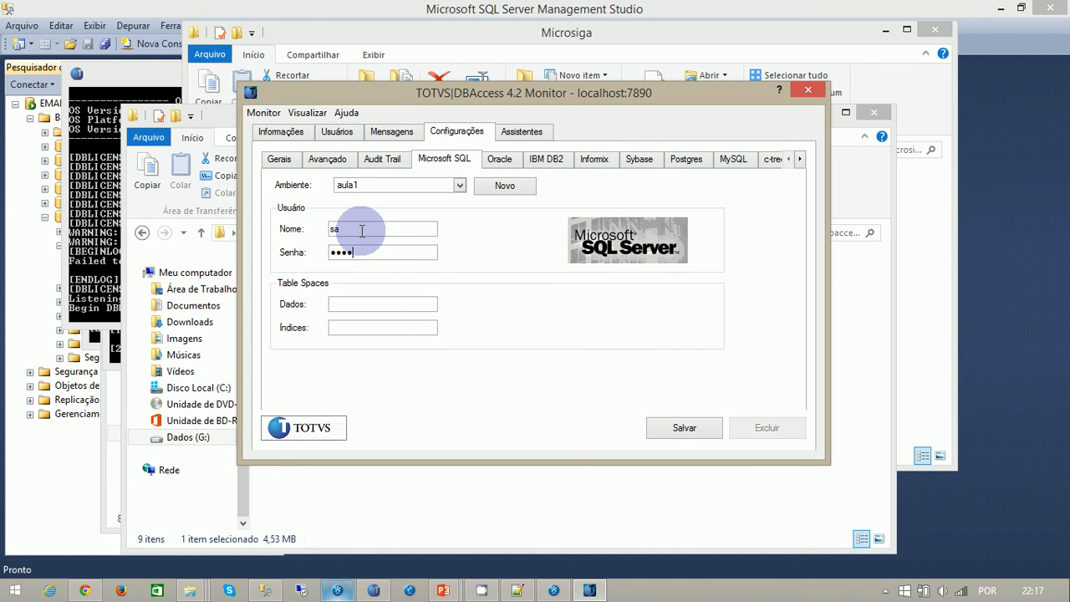
click(679, 428)
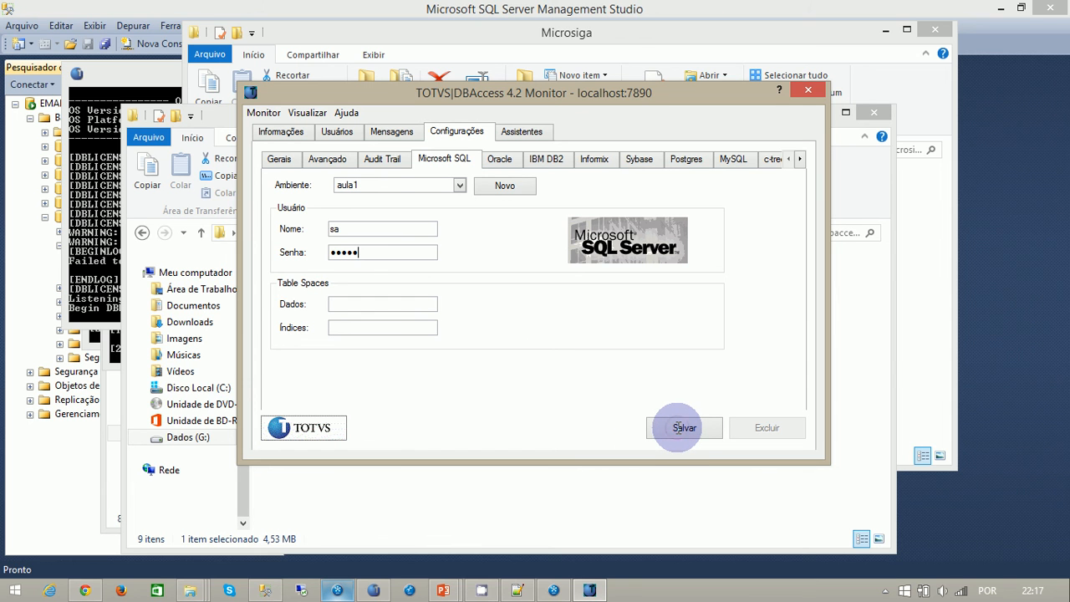
click(678, 428)
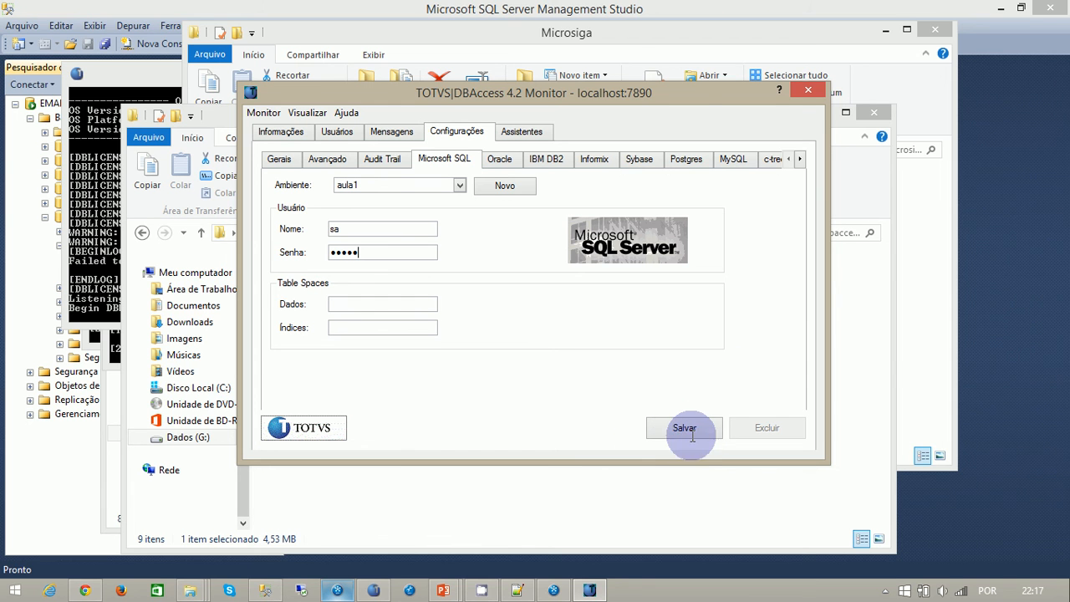
- Run the connection validation assistant on the aula1 environment and close its result message
click(528, 134)
click(335, 198)
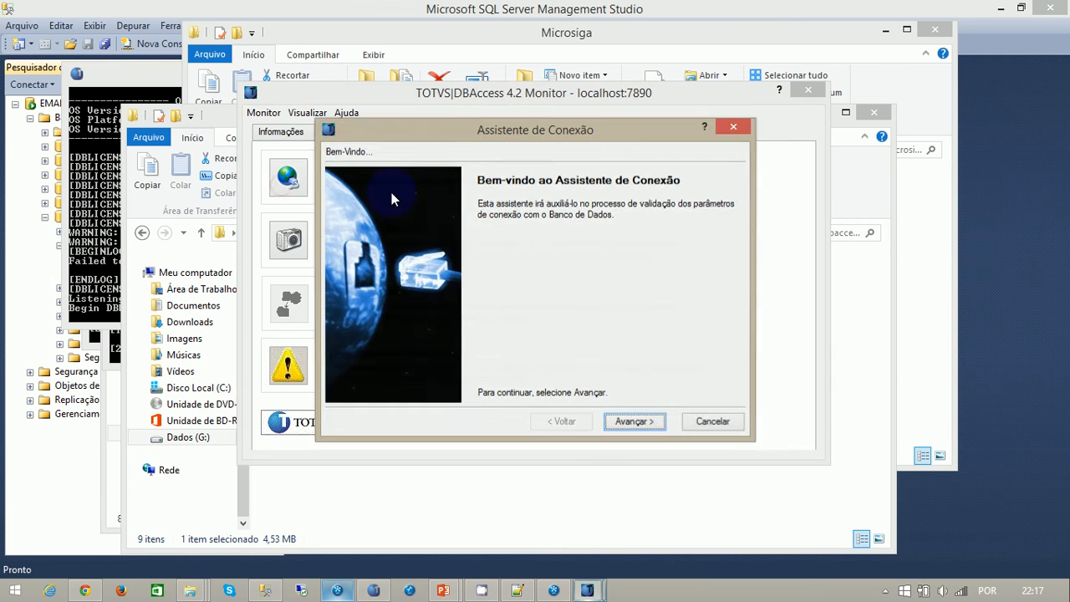
click(623, 424)
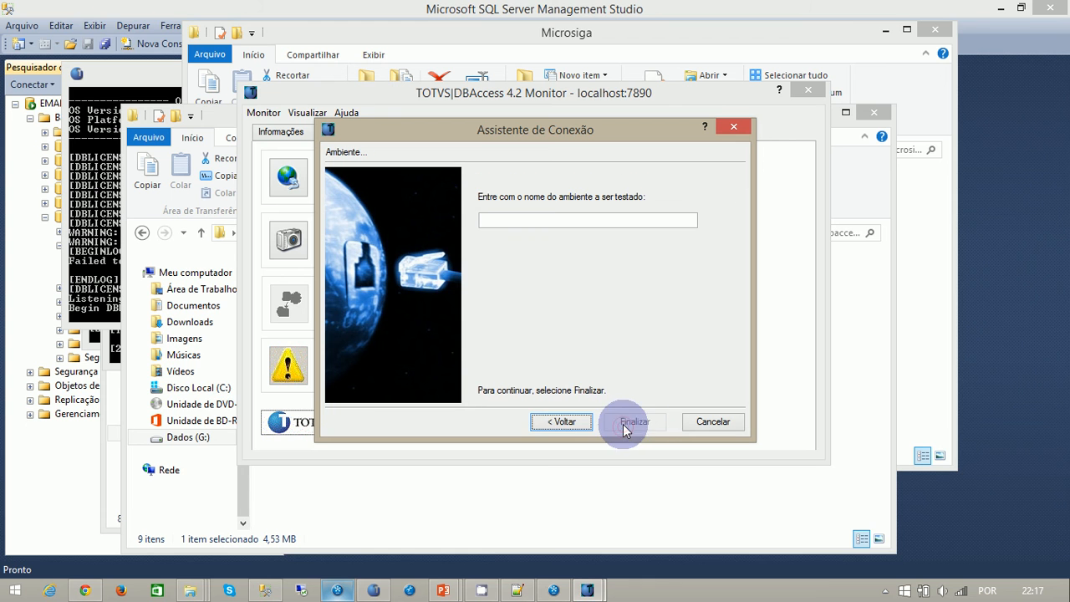
click(559, 223)
text(aula1)
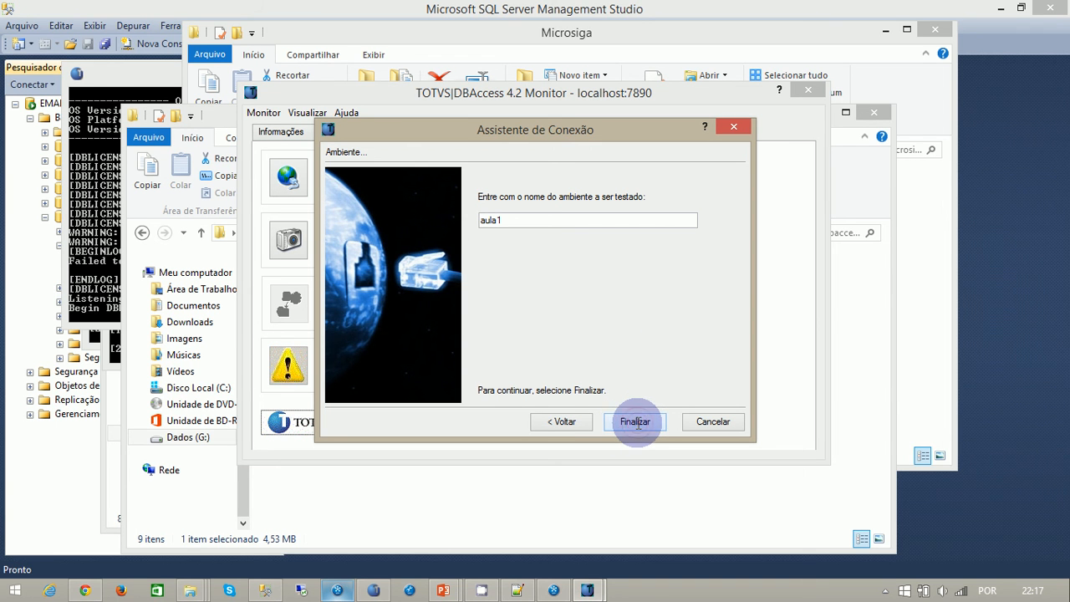
click(635, 422)
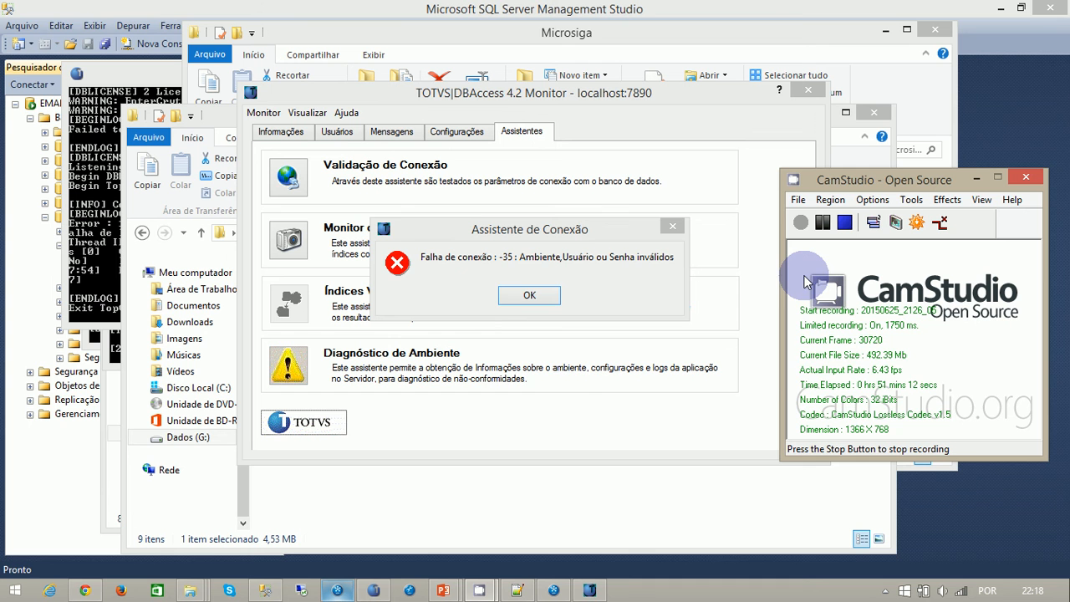
click(549, 295)
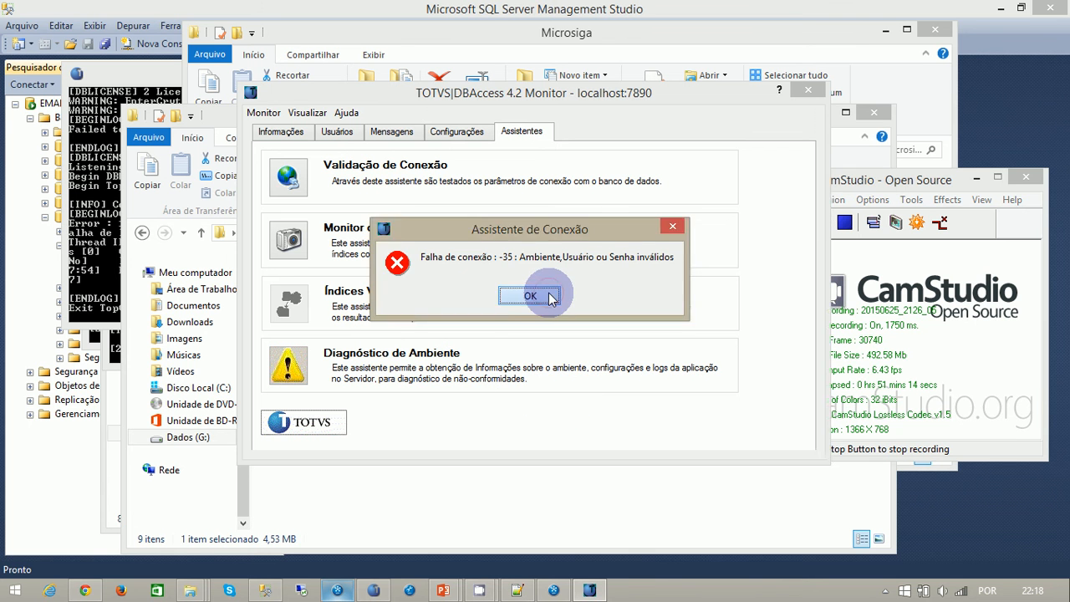
click(550, 296)
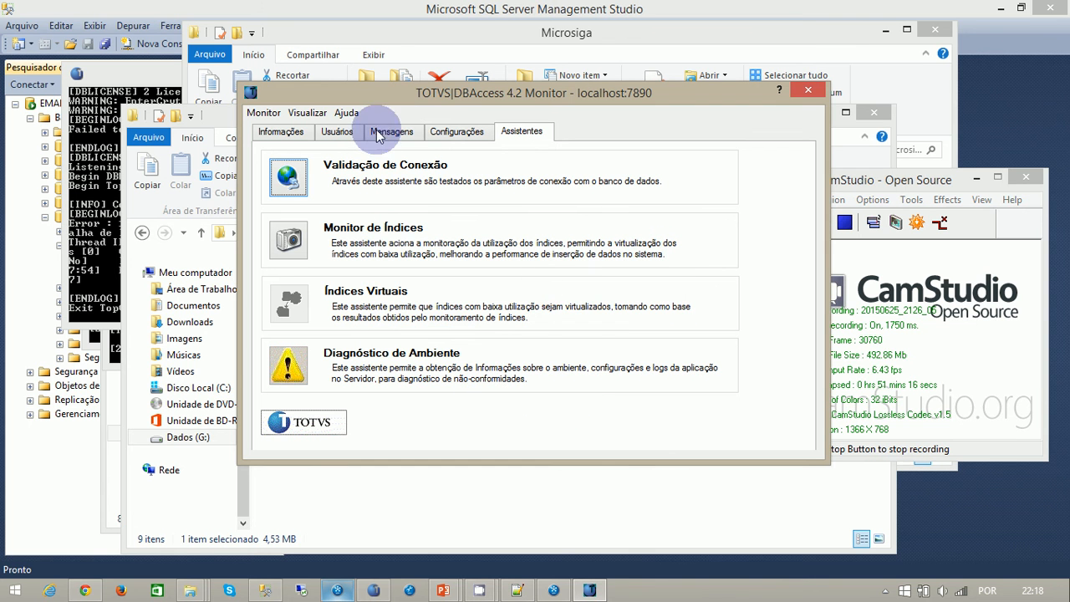
- Bring the DBAccess64.exe console forward to examine the log of the aula1 connection attempt
click(86, 243)
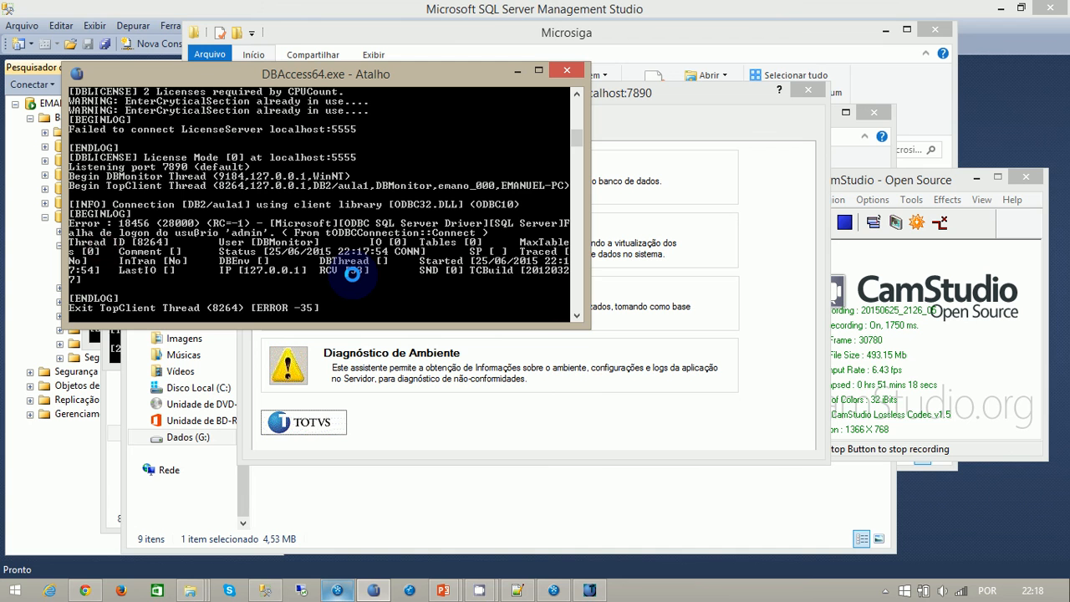
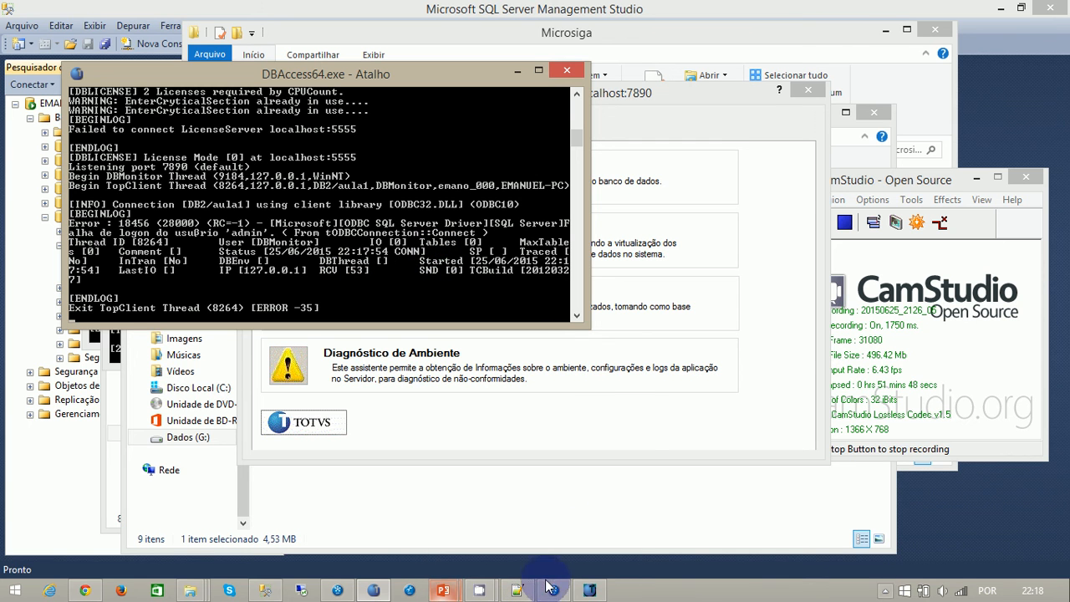
- Open the aula1 system DSN for configuration in the 64-bit ODBC data source administrator
key(super)
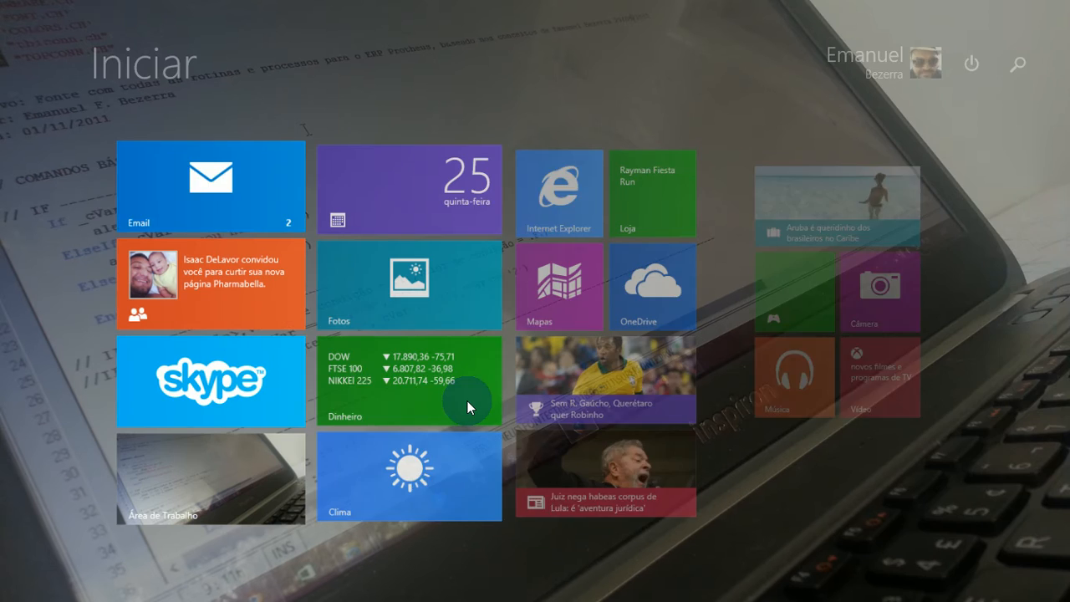
text(odbc)
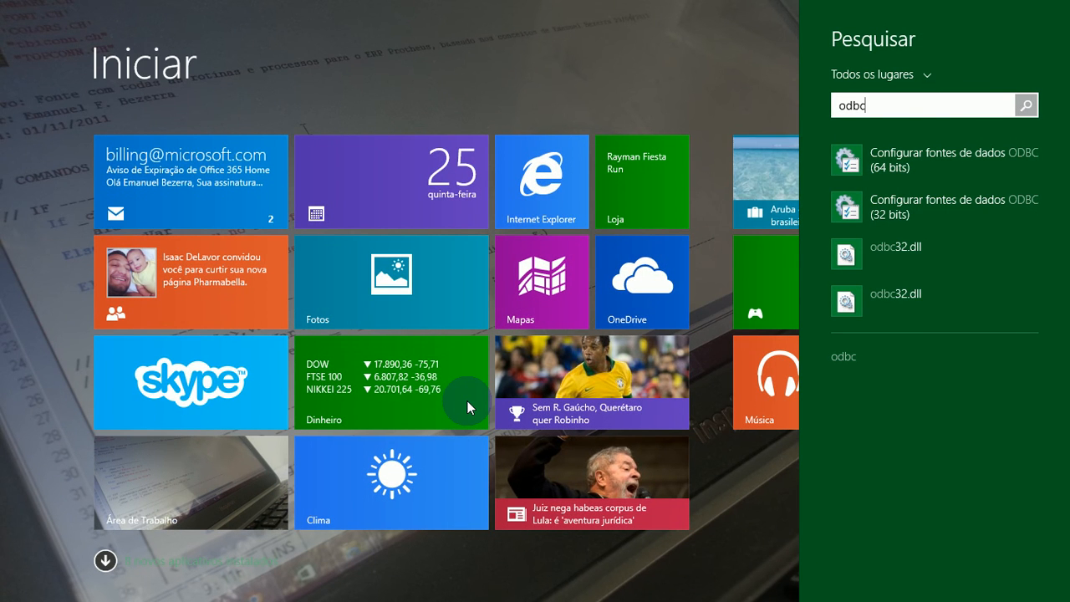
key(Down)
key(Return)
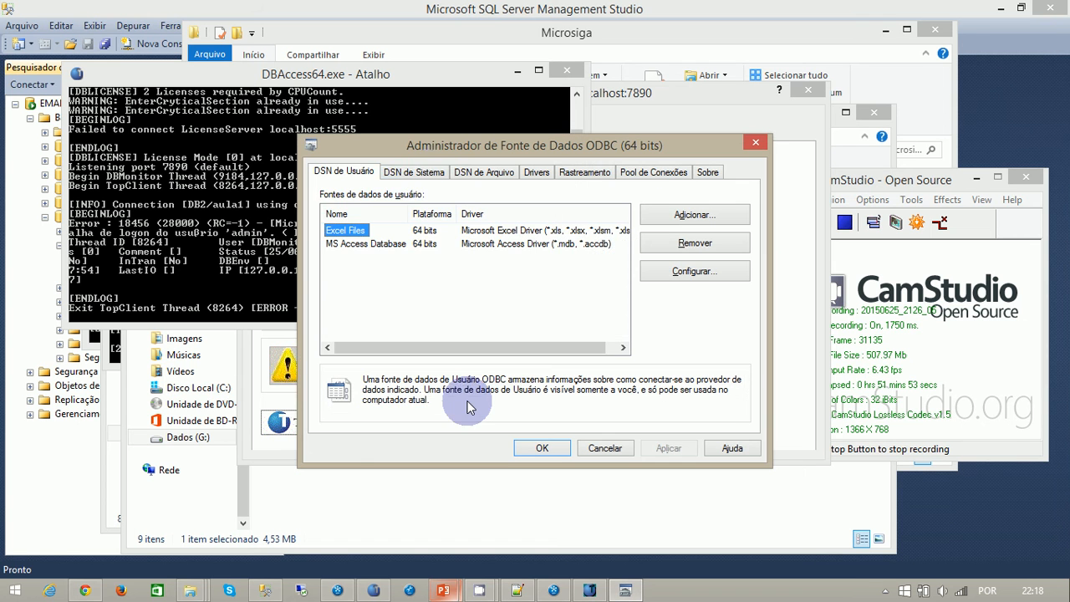
click(426, 173)
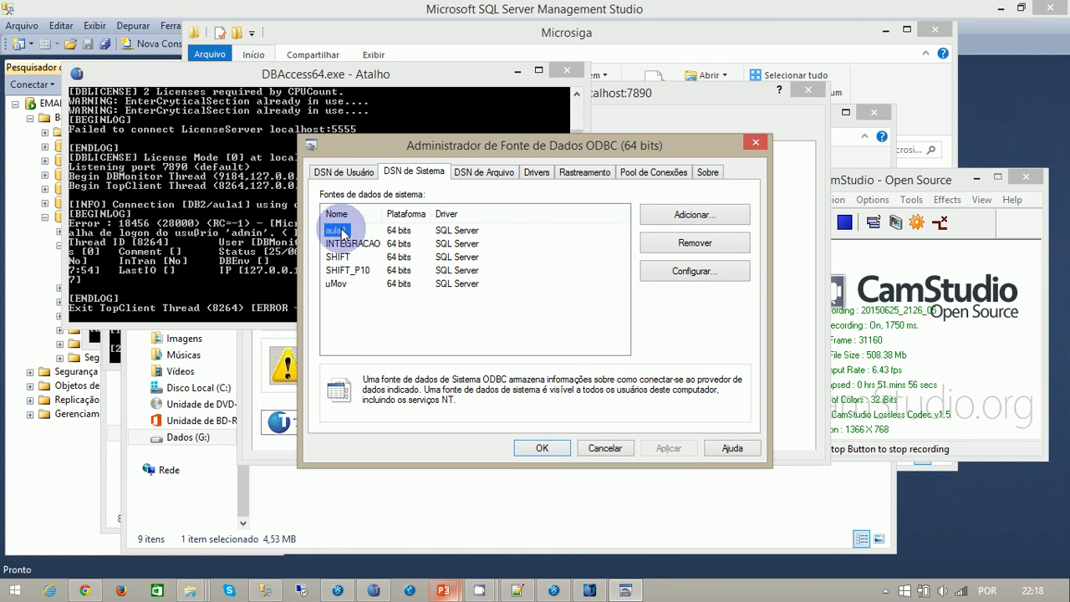
click(692, 272)
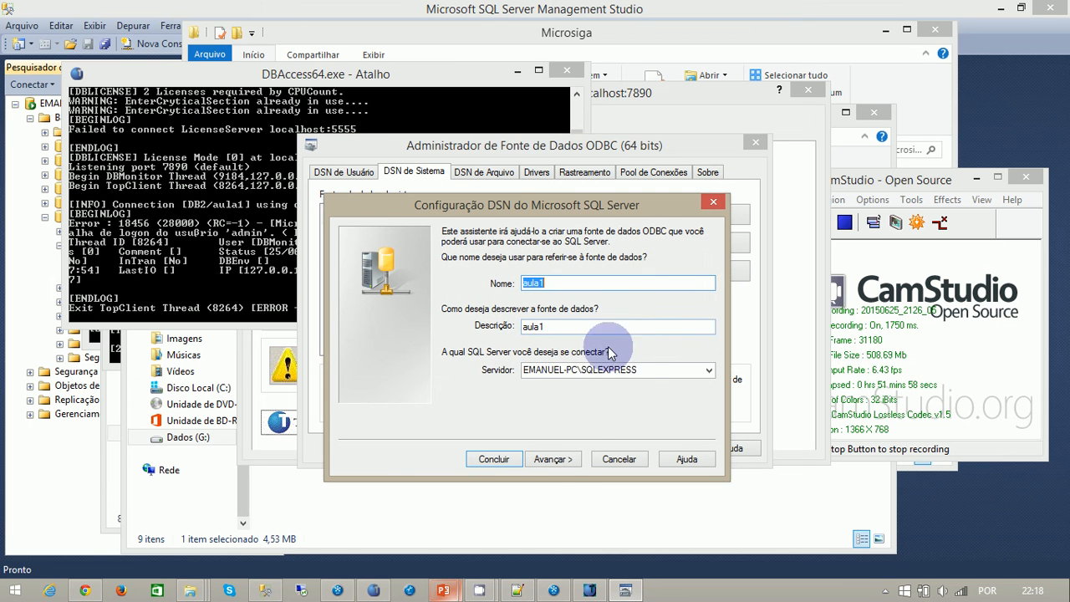
- Enter the sa login's password for the aula1 DSN and finish its setup with aula1 as default database
click(554, 457)
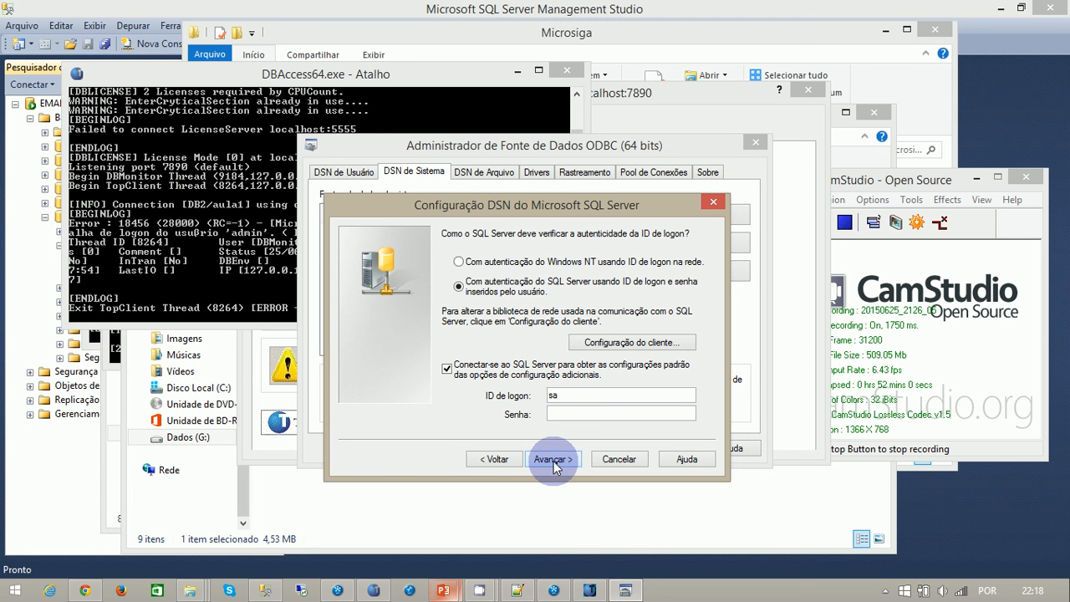
click(581, 413)
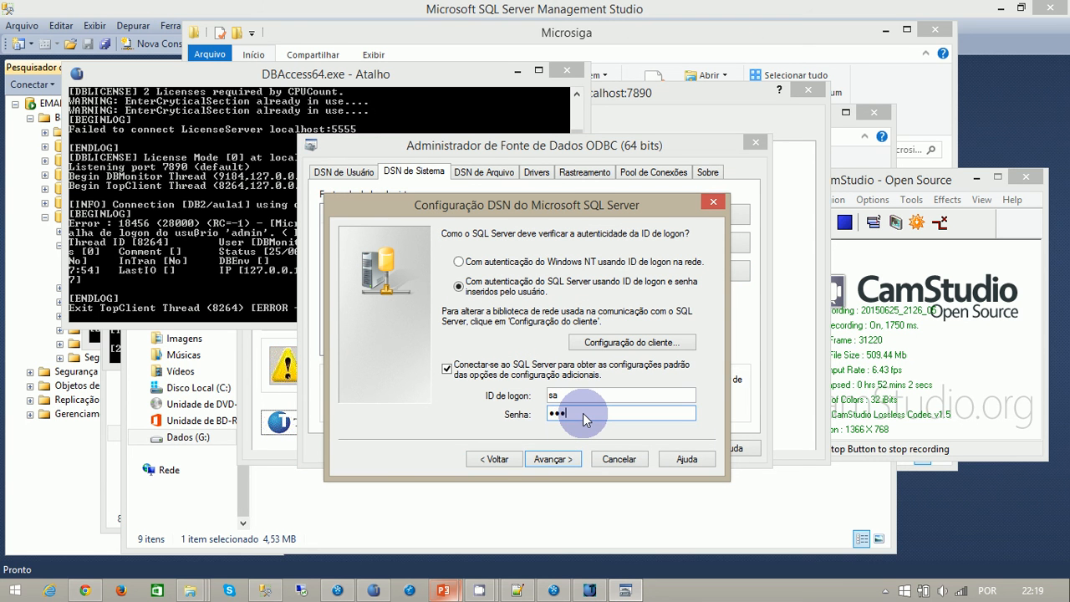
click(573, 460)
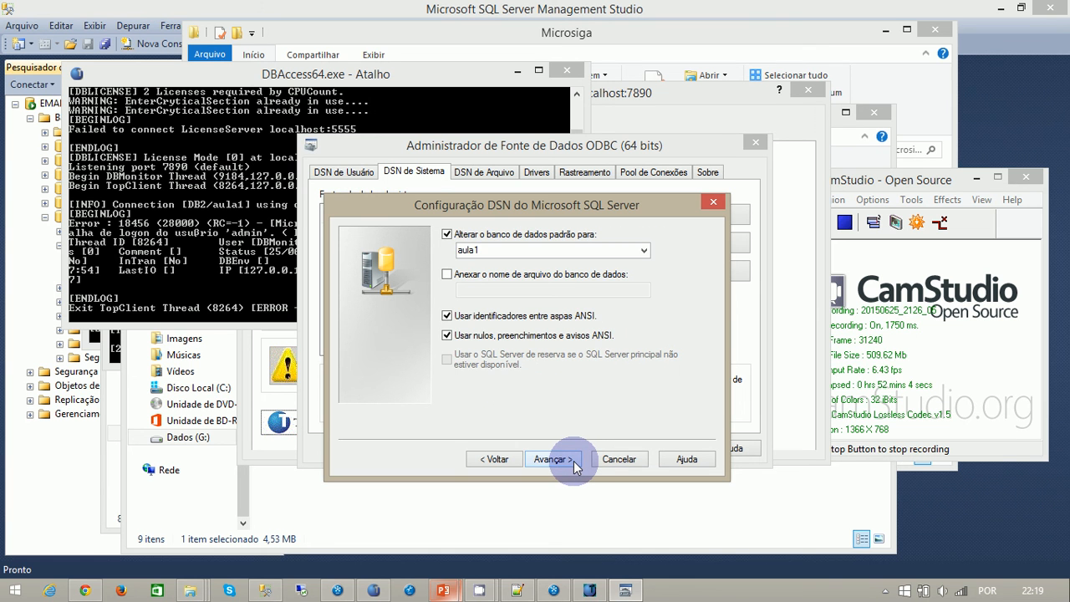
click(575, 465)
click(576, 465)
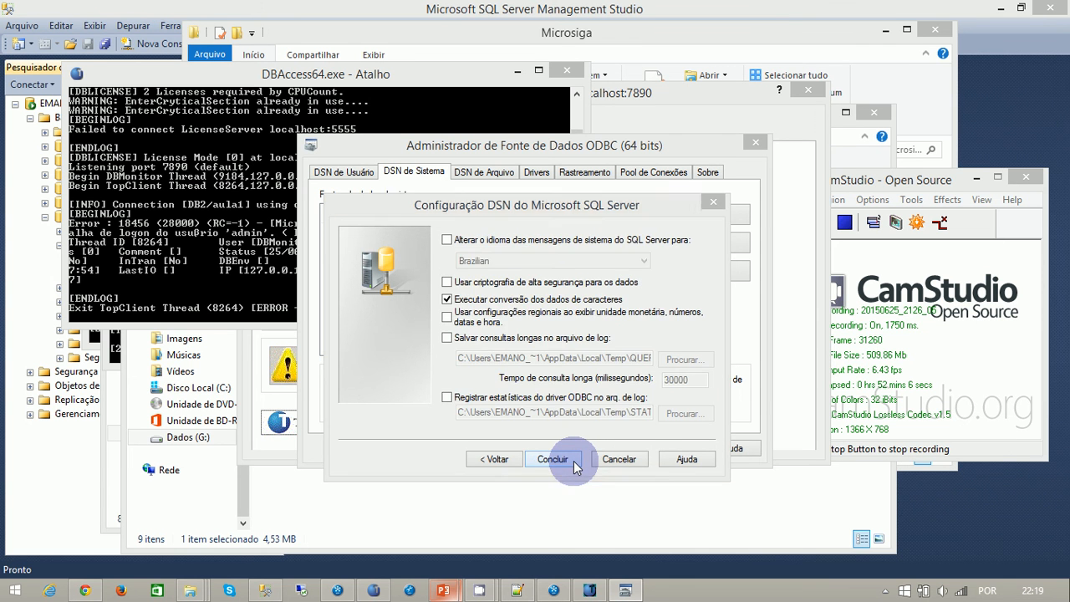
- Test the aula1 data source connection, accept the DSN configuration, and close the ODBC administrator
click(427, 468)
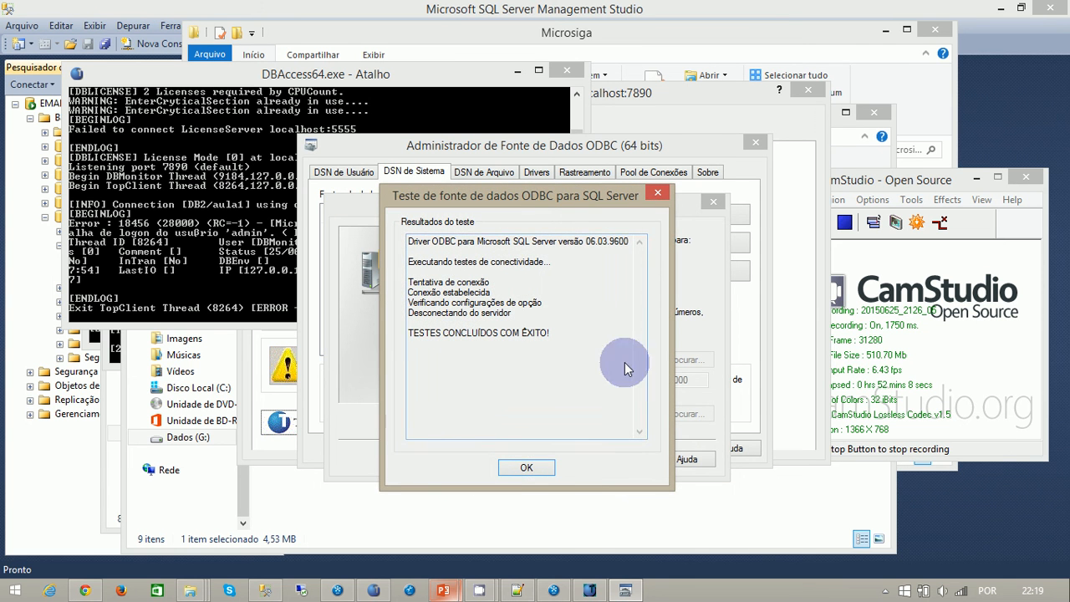
click(528, 467)
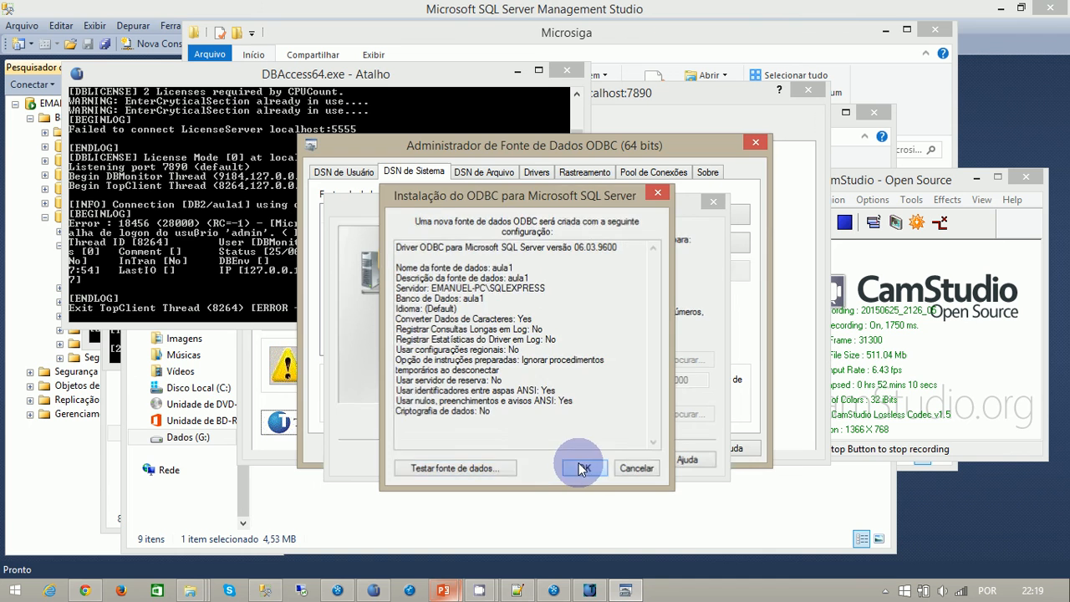
click(575, 466)
click(548, 448)
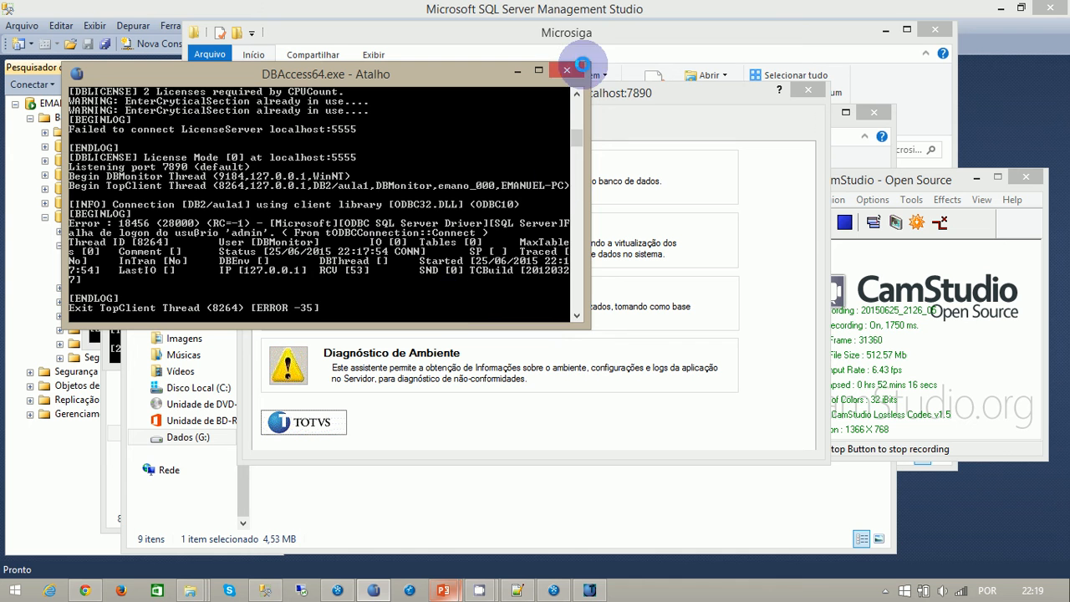
- Close the DBAccess64.exe console and DBAccess Monitor, and restart DBAccess64 from its shortcut in the dbaccess_win64 folder
click(567, 69)
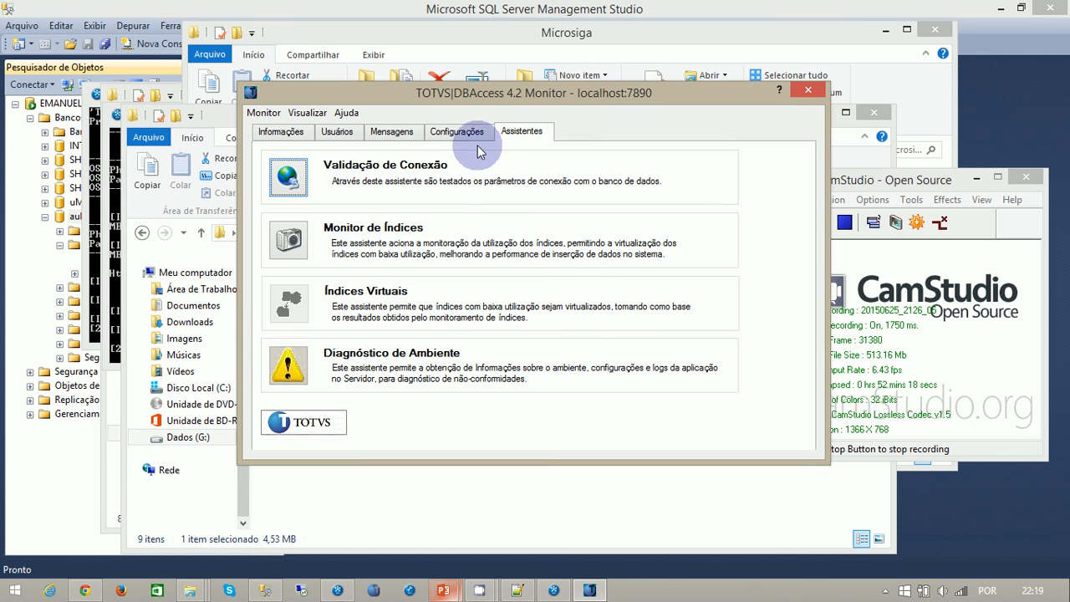
click(807, 90)
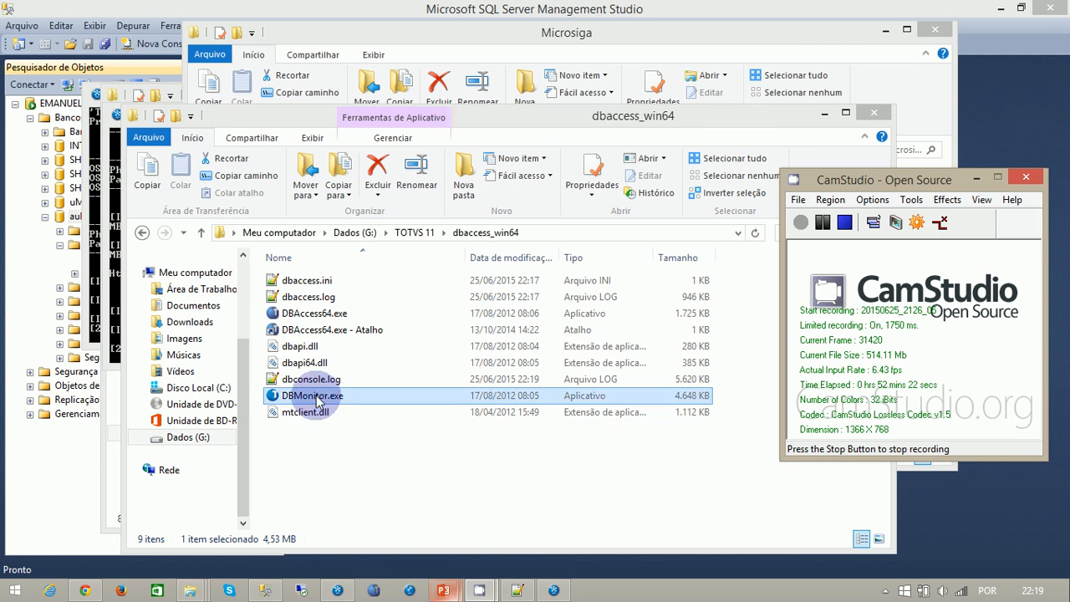
double_click(307, 329)
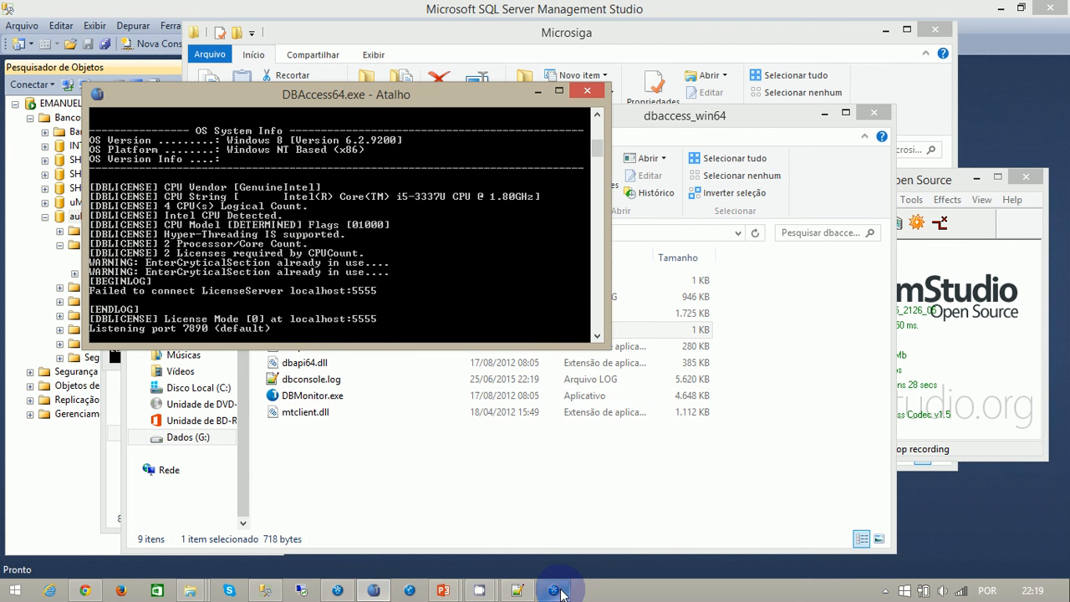
- Close the appserver.exe console running on port 1222 and check the other application server's console
click(338, 590)
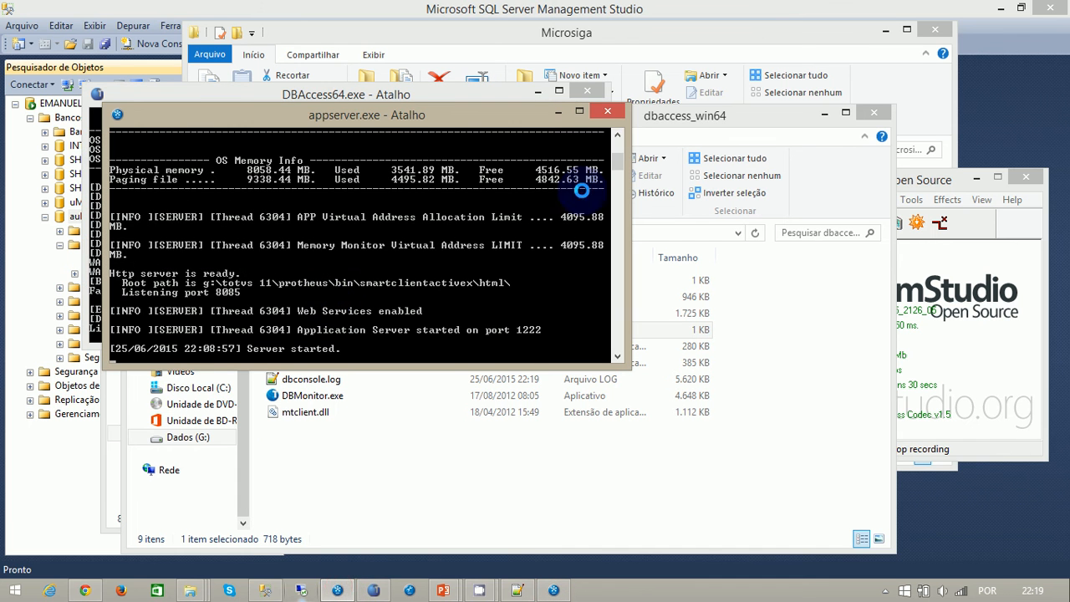
click(607, 111)
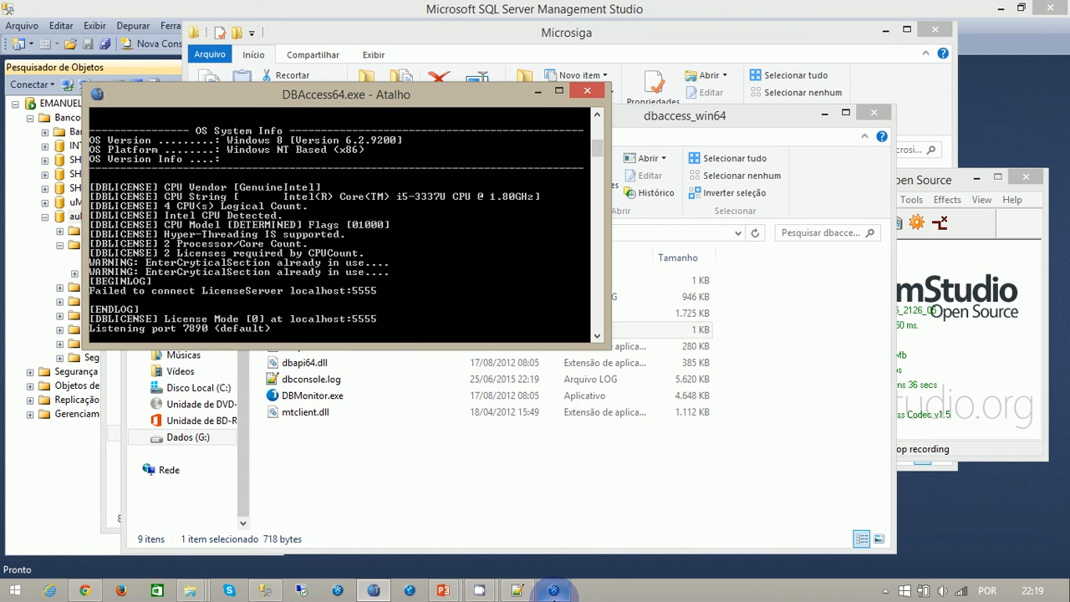
click(553, 590)
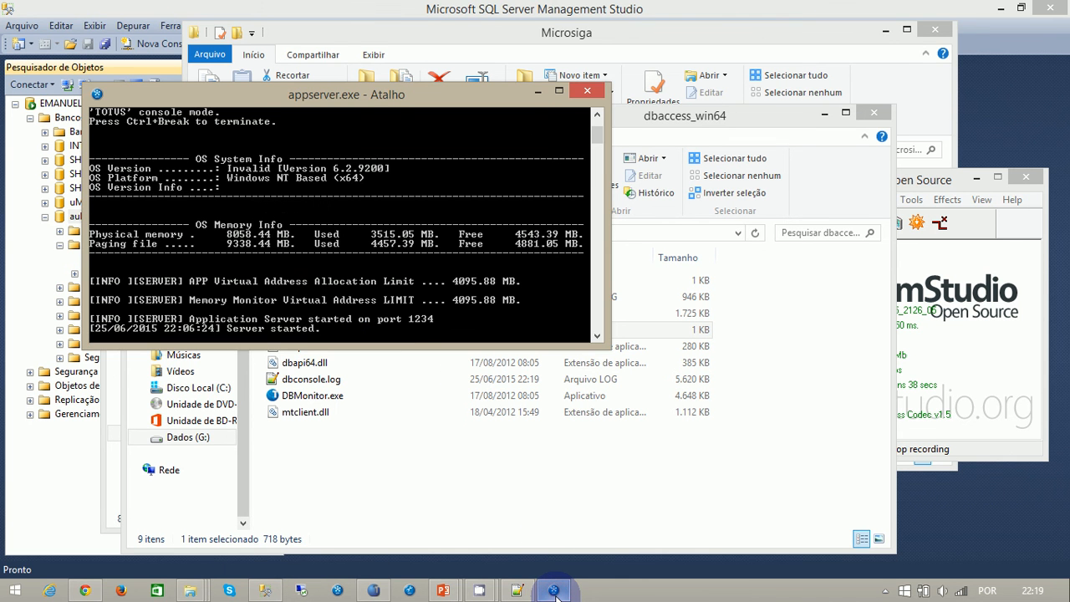
click(375, 591)
- Launch DBMonitor.exe, connect to localhost on port 7890, and log in as admin with the account password
click(391, 512)
click(294, 400)
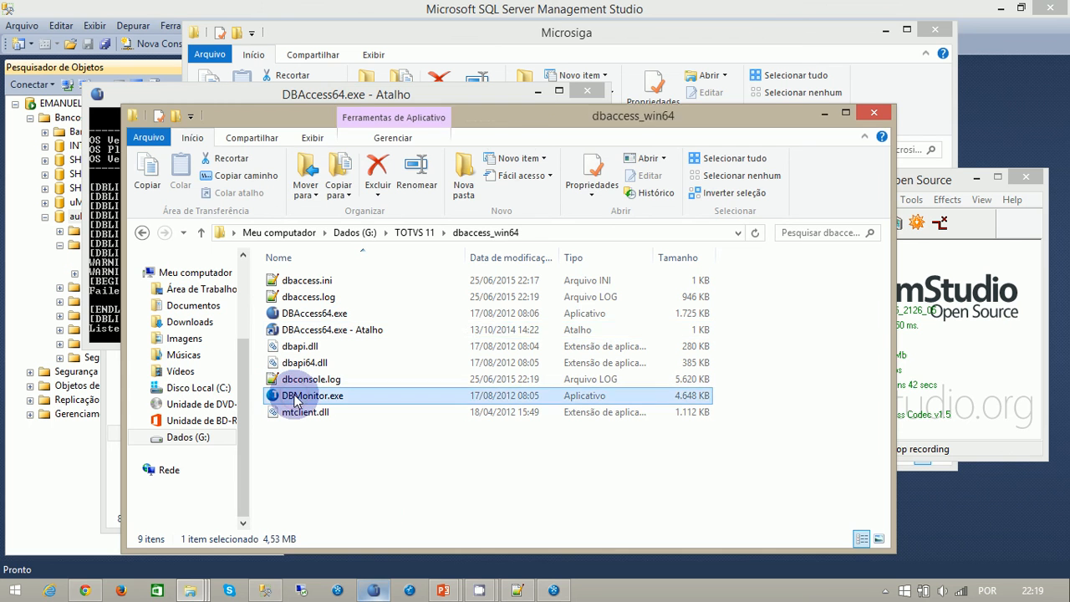
double_click(294, 400)
click(539, 333)
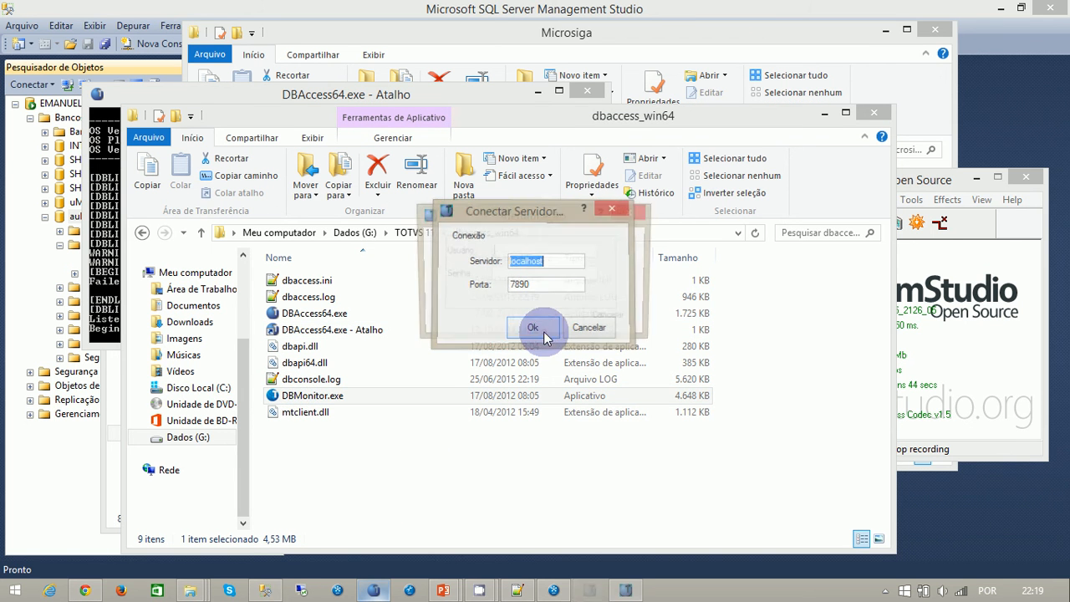
text(admin)
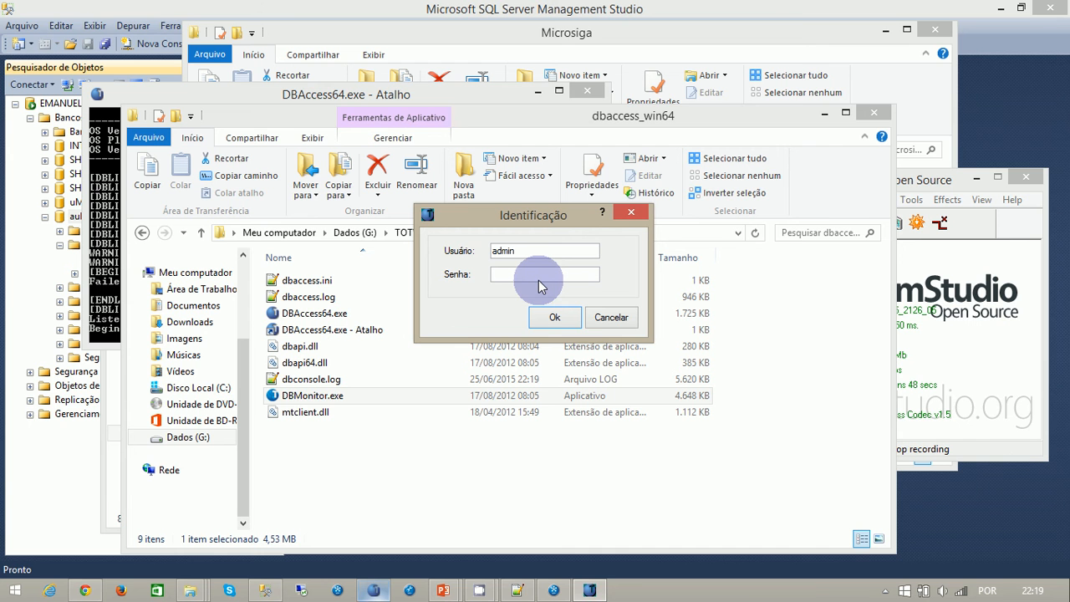
text(••••)
key(Return)
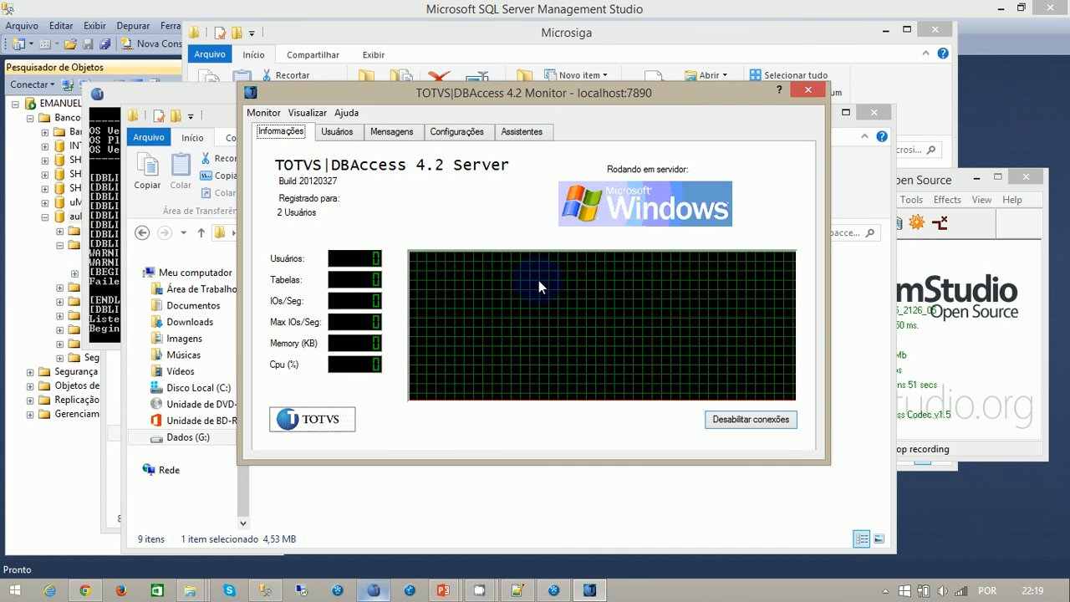
- Open the aula1 environment in the Microsoft SQL settings and check the server login and database in SQL Server Management Studio
click(441, 133)
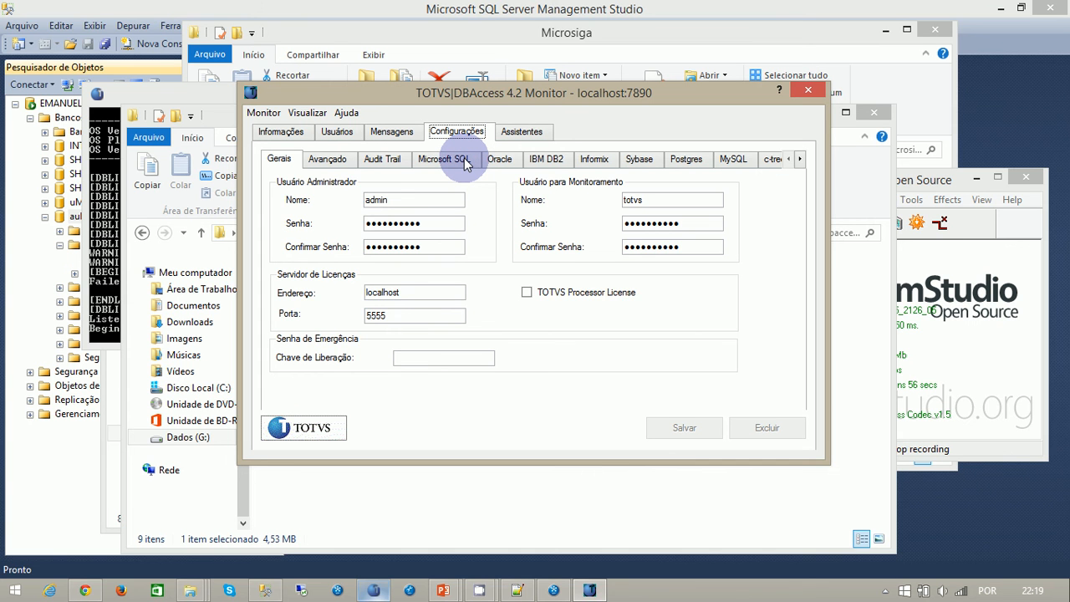
click(466, 163)
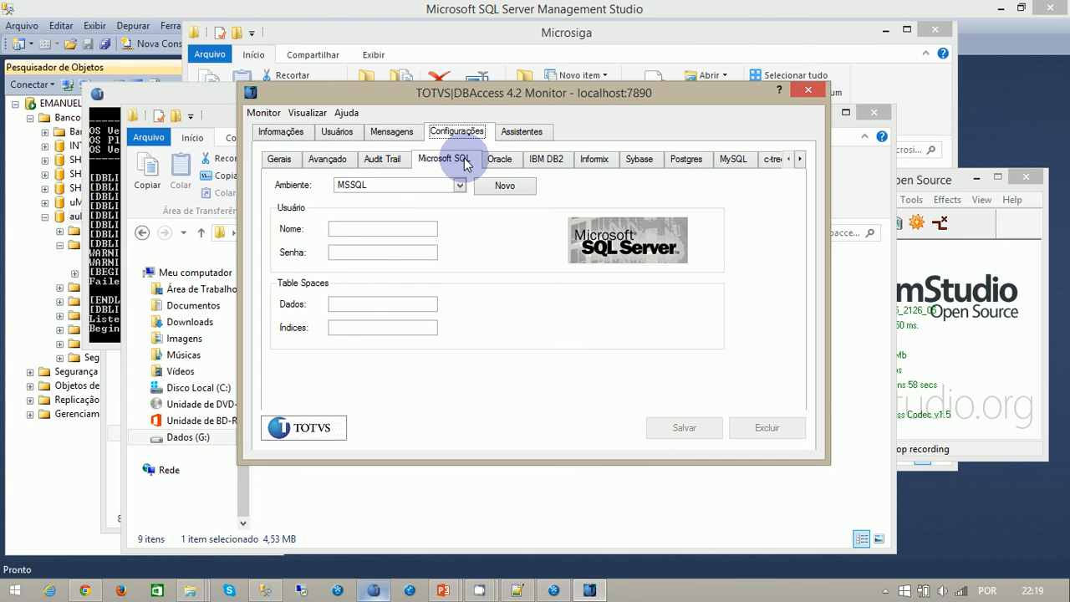
click(461, 184)
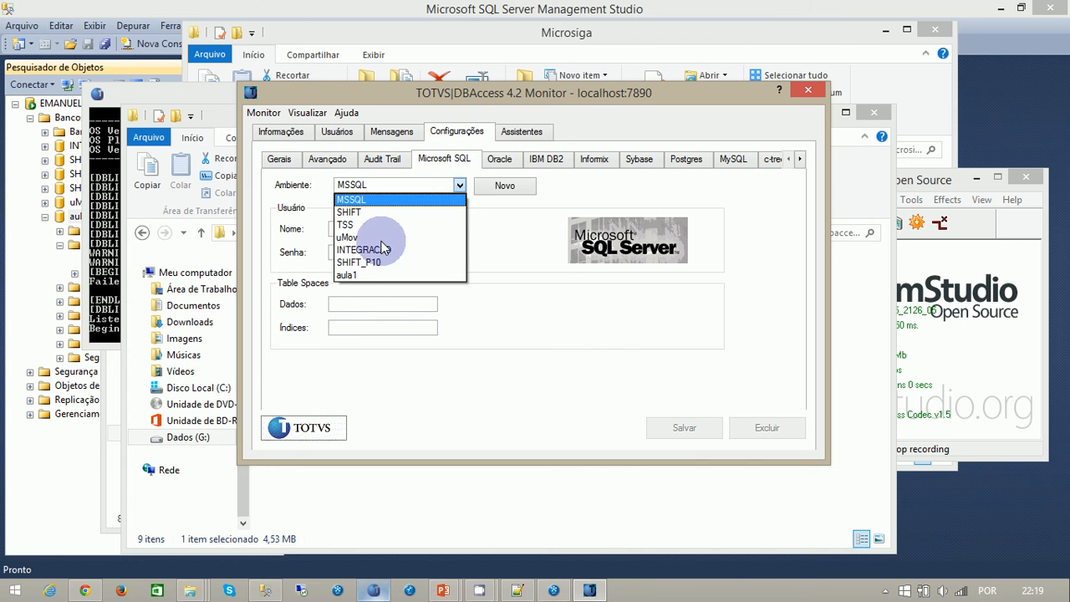
click(352, 276)
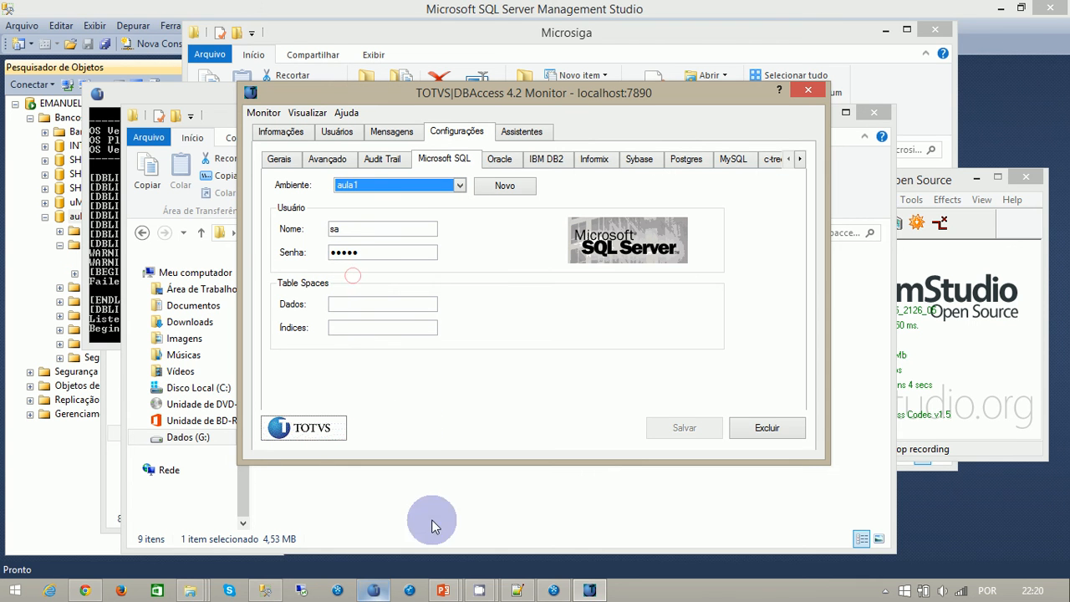
click(264, 590)
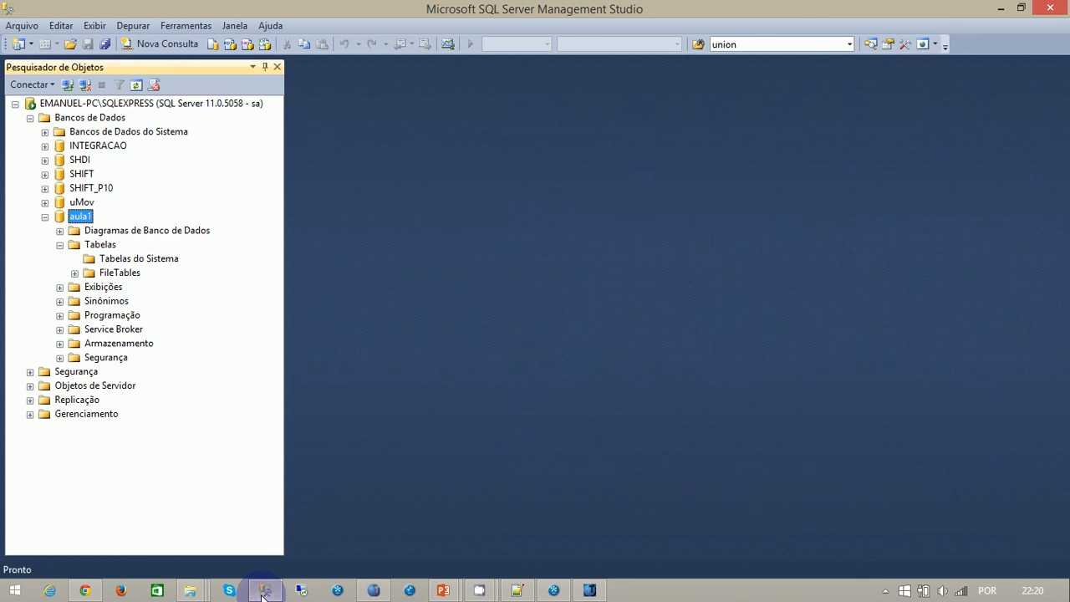
click(1001, 10)
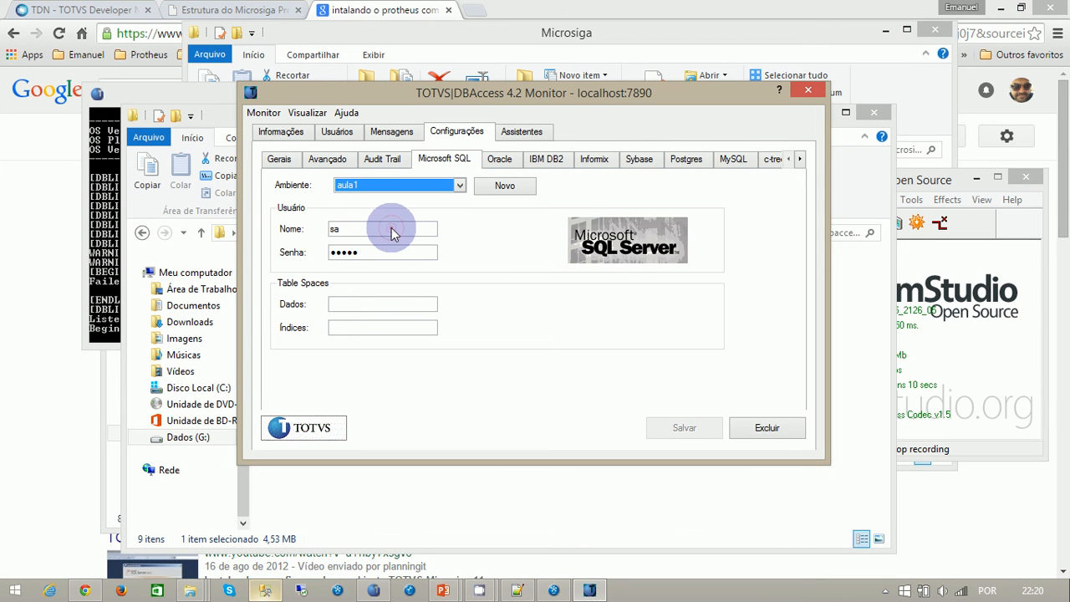
- Re-enter sa as the aula1 environment's user together with the database password, and save the settings
click(331, 229)
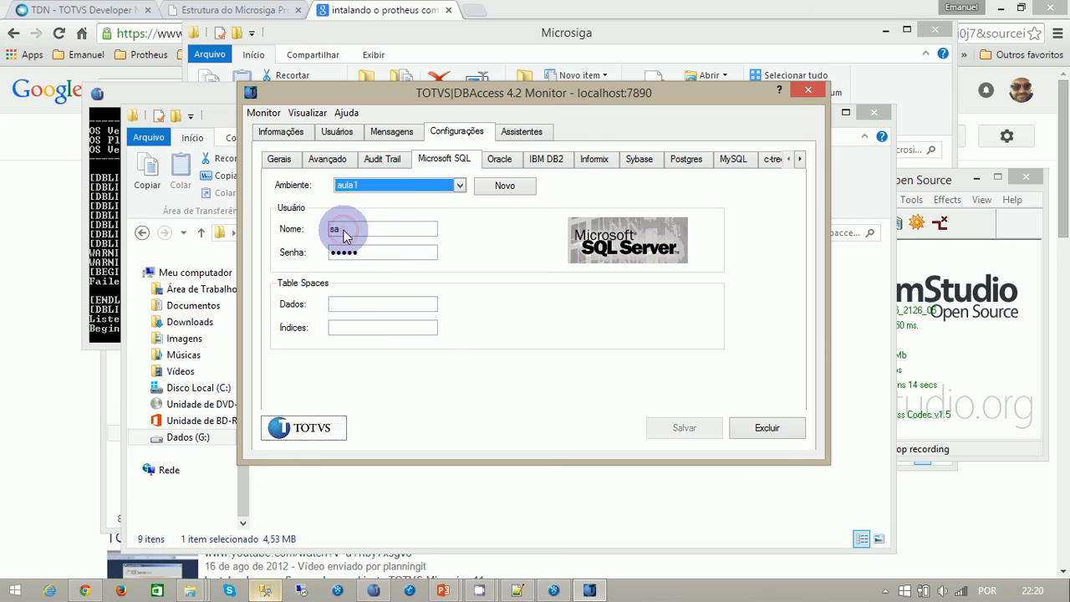
double_click(334, 229)
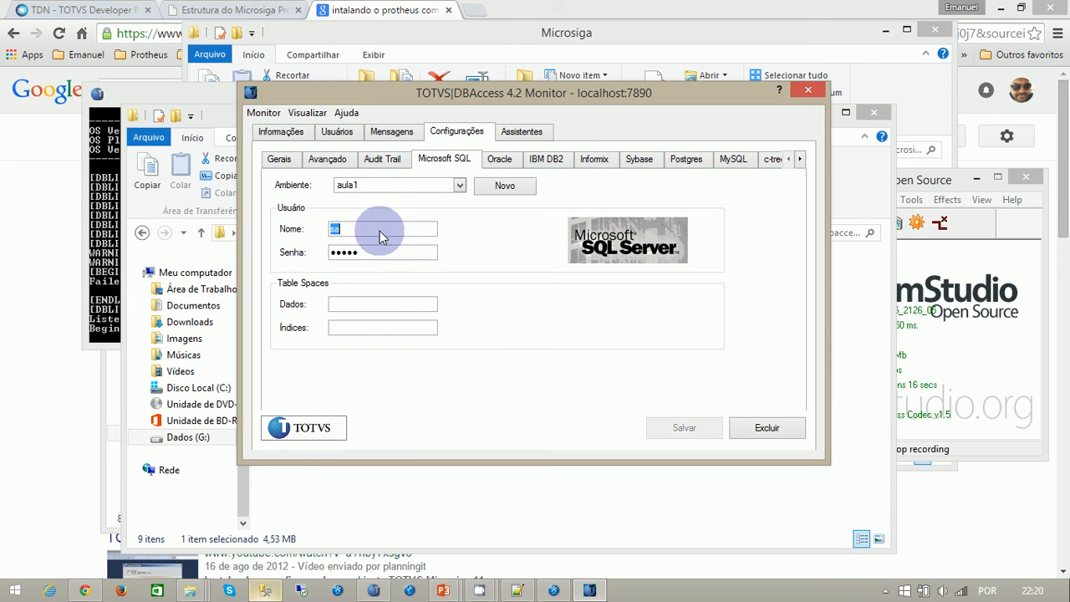
text(sa)
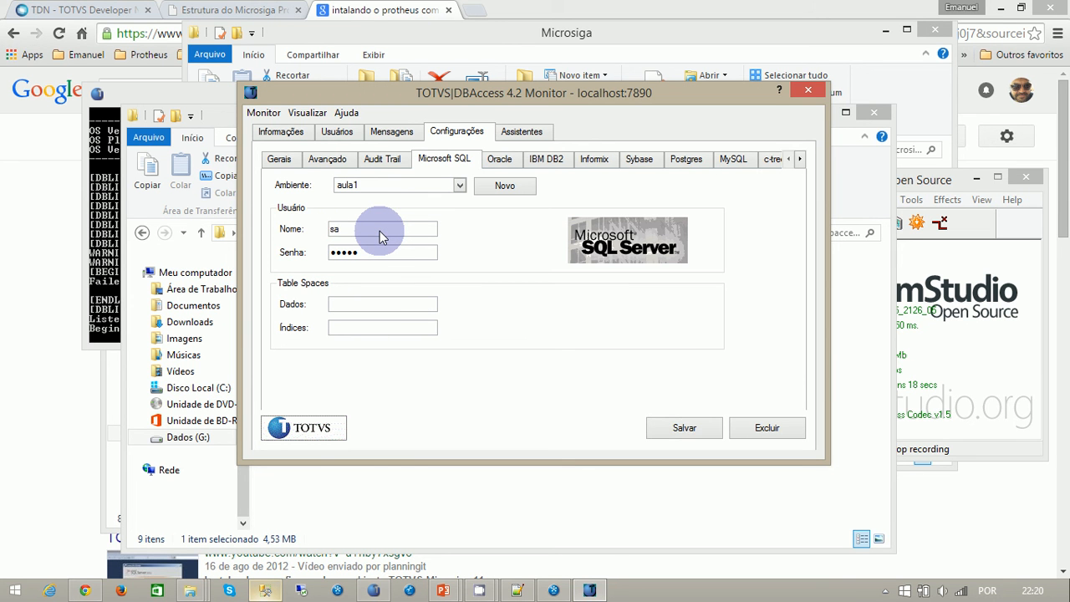
key(Tab)
text(••)
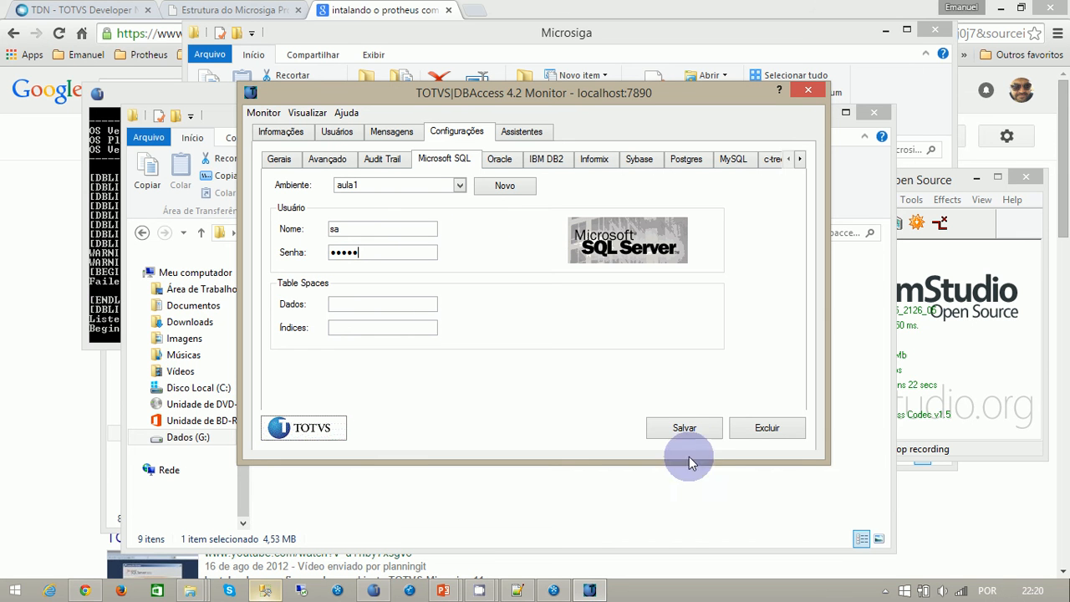
click(683, 428)
click(683, 426)
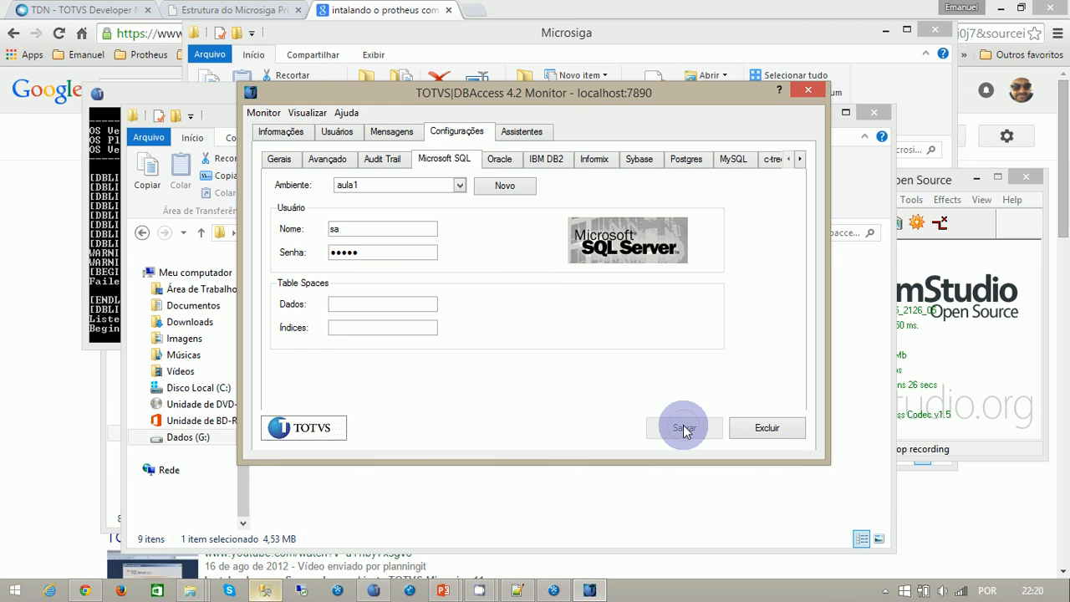
- Display the Monitor's assistants, bring the DBAccess64.exe console forward, and reposition it to watch its log beside the assistants
click(518, 131)
click(96, 209)
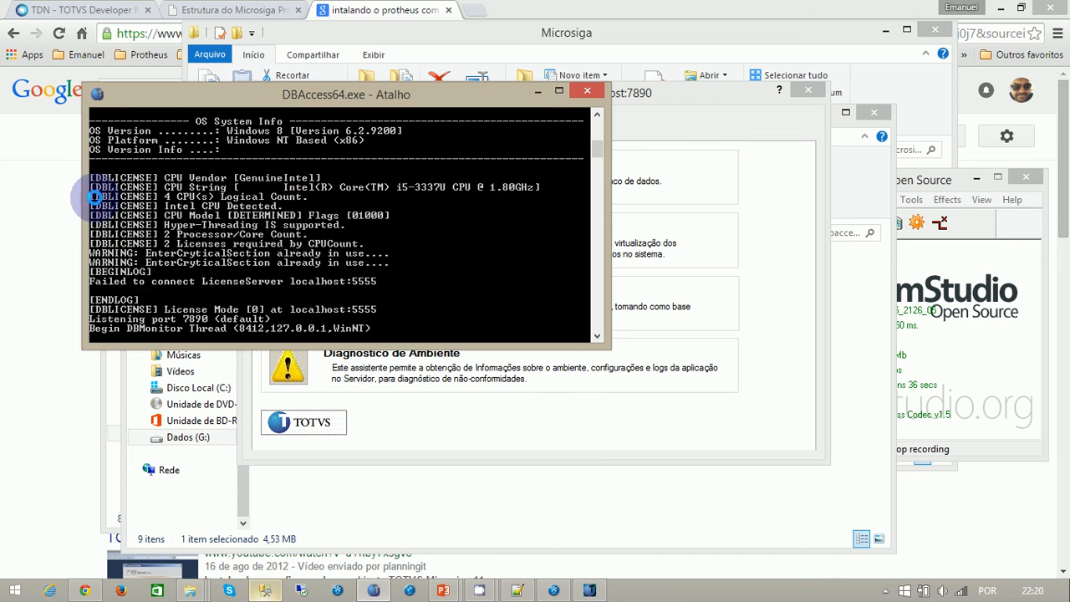
drag(363, 96, 289, 28)
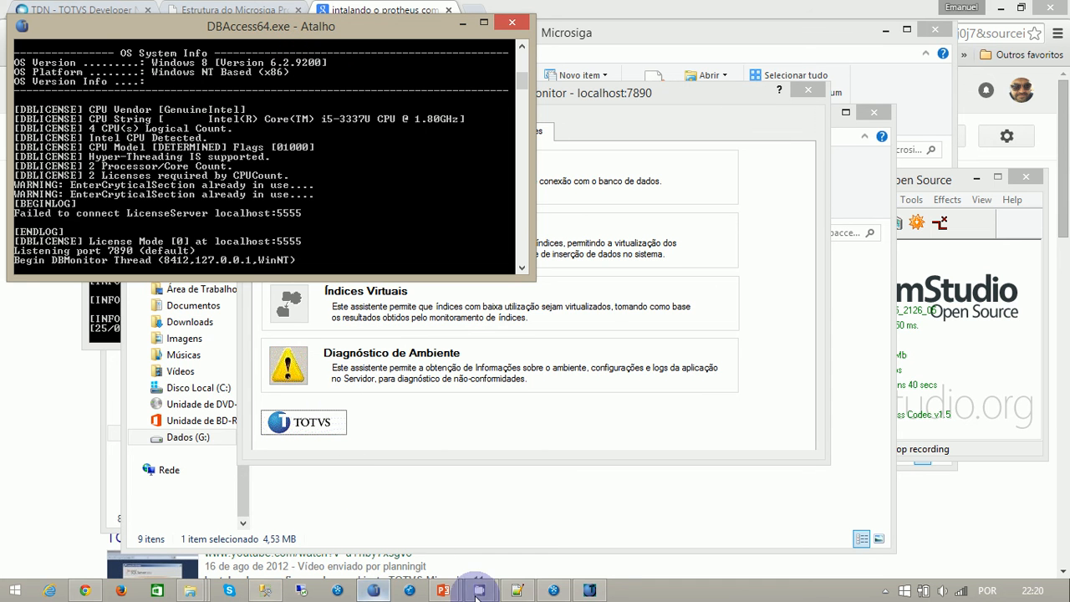
- Bring the appserver.exe console forward, place it below the DBAccess64.exe console, and return to DBAccess Monitor
click(553, 590)
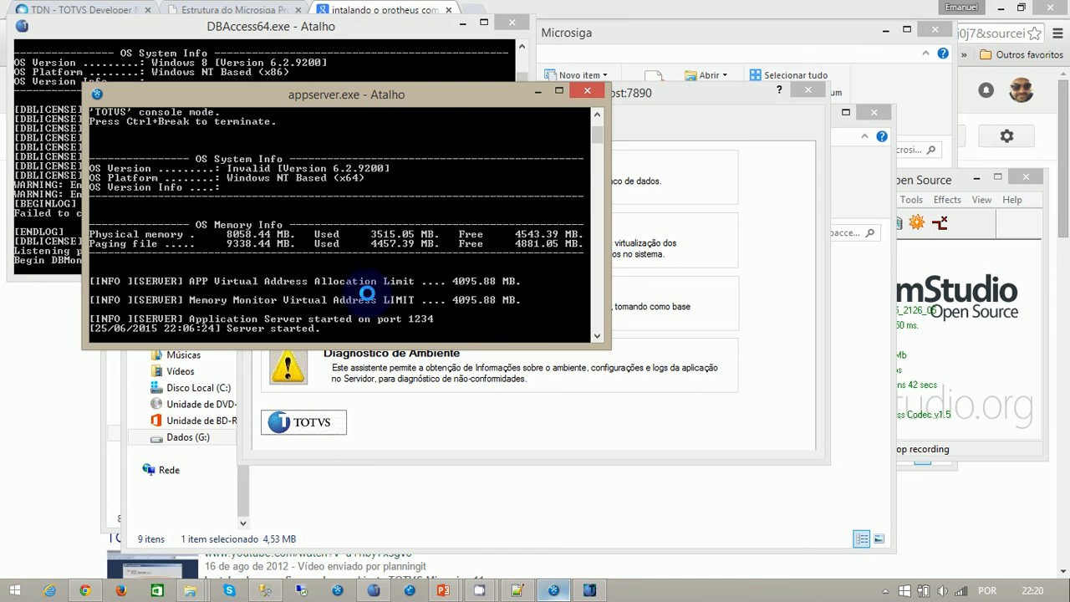
drag(346, 104, 282, 310)
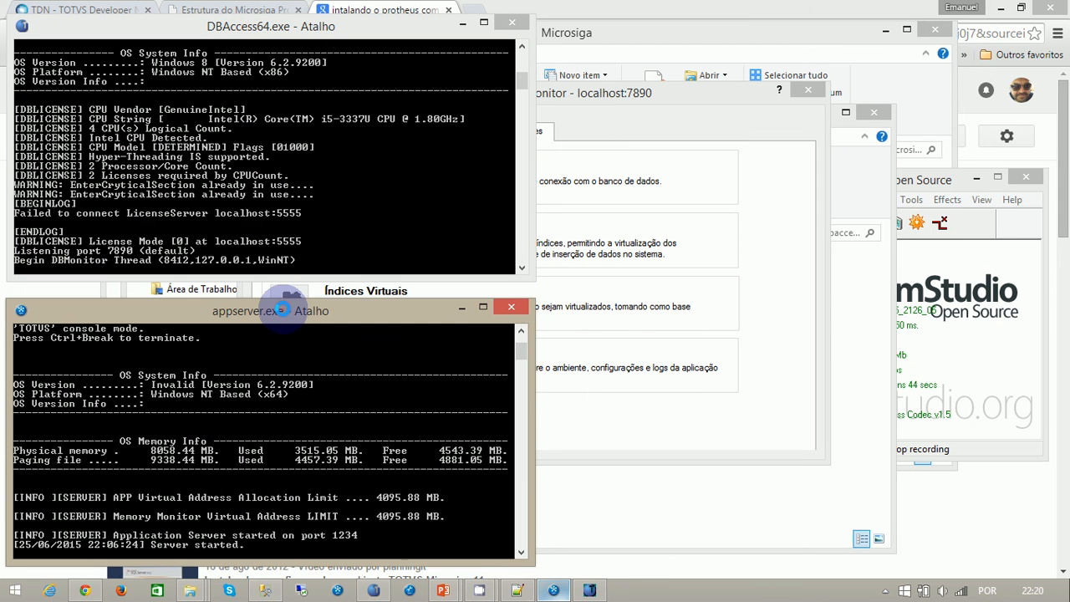
click(631, 215)
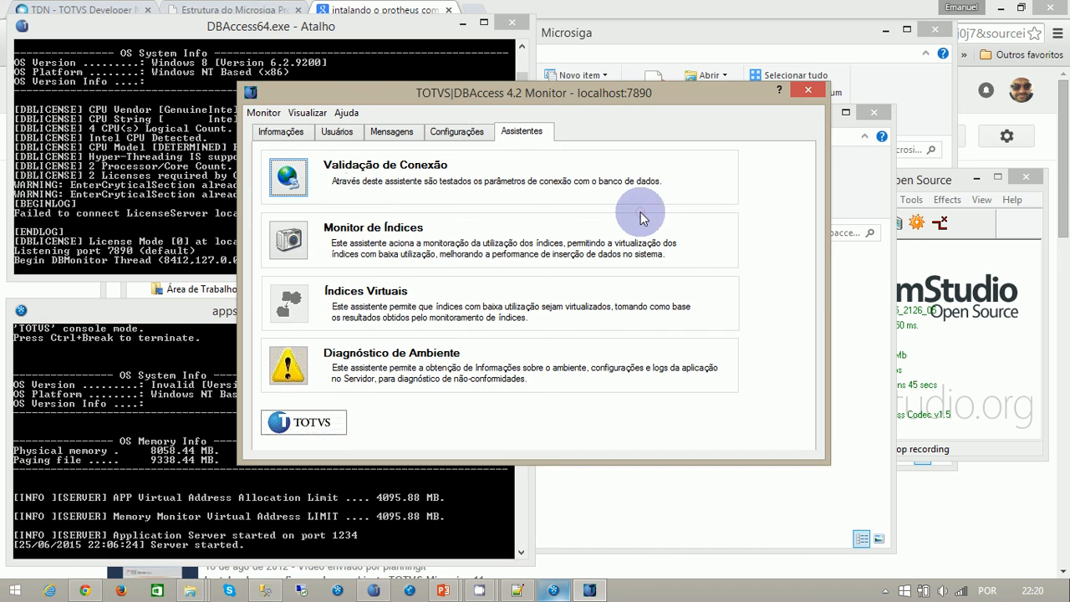
- Validate the database connection with the connection assistant, using Microsoft SQL as the database and aula1 as the environment
click(288, 177)
click(637, 421)
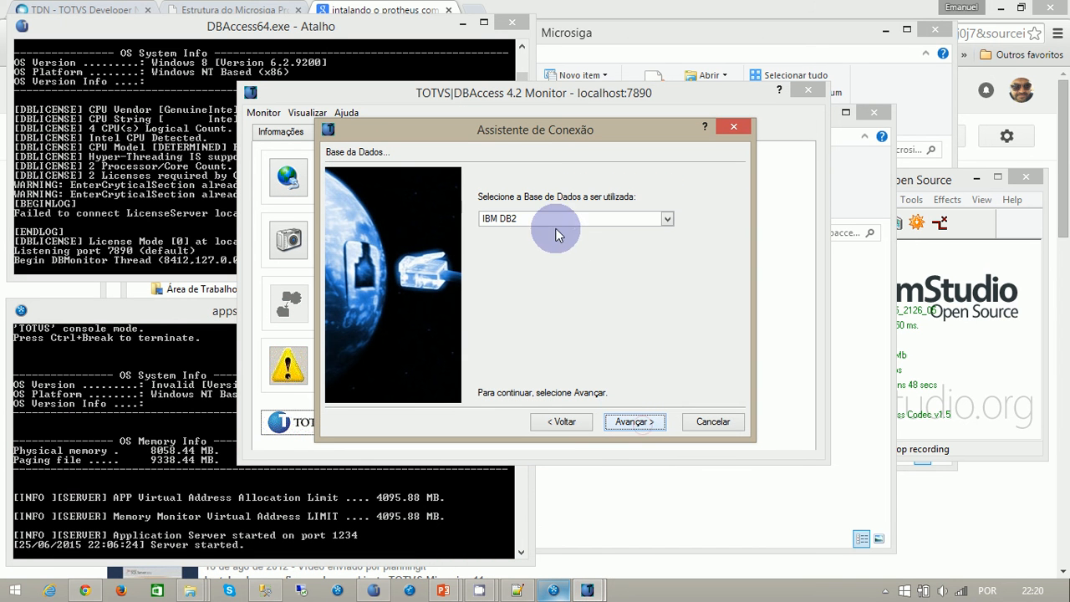
click(667, 218)
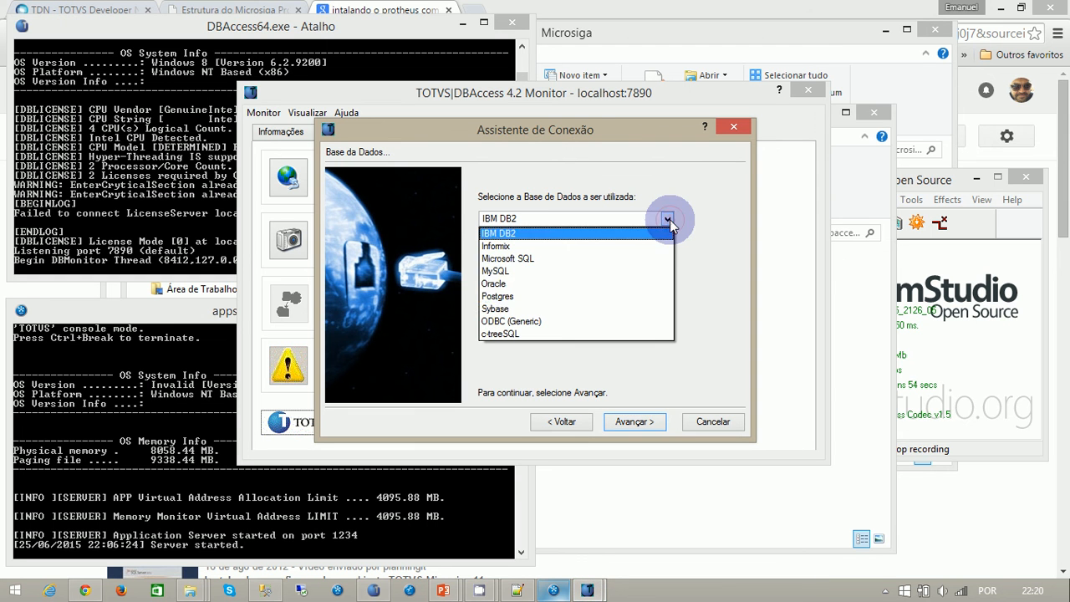
click(512, 260)
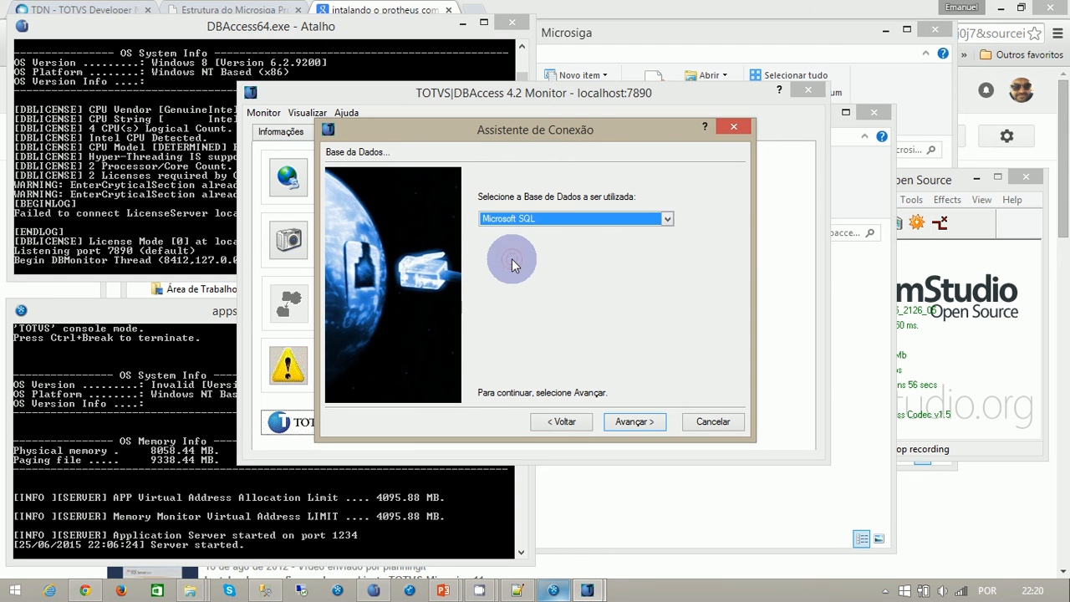
click(668, 219)
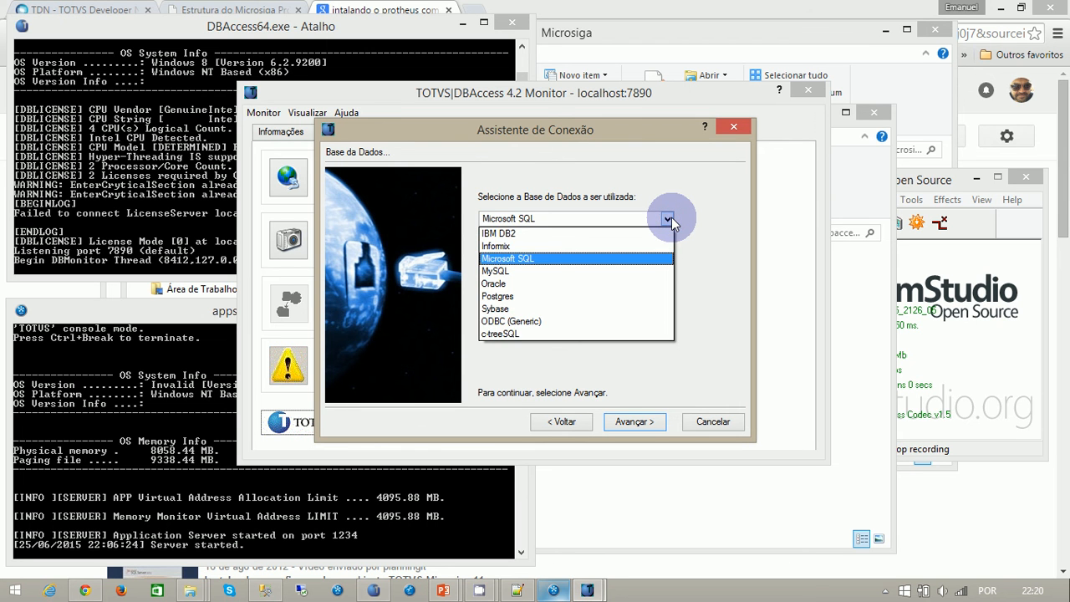
click(669, 221)
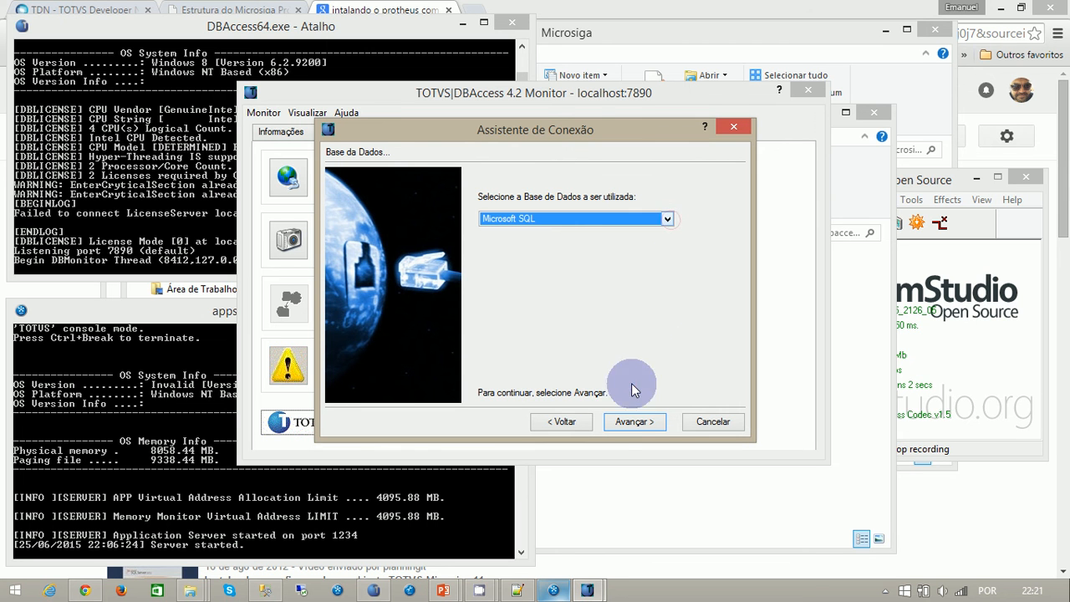
click(627, 423)
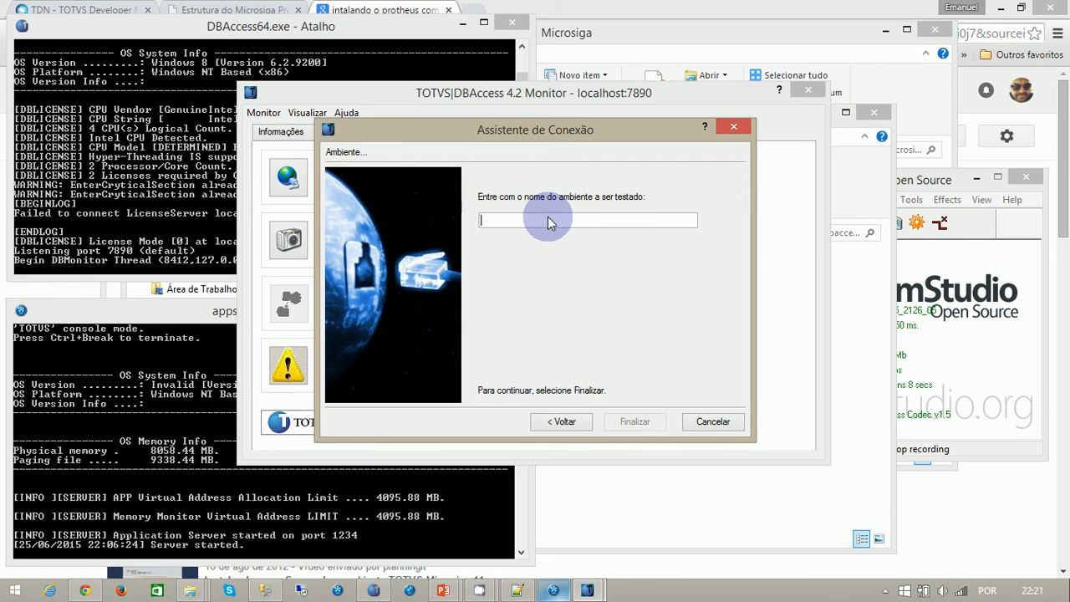
text(aula1)
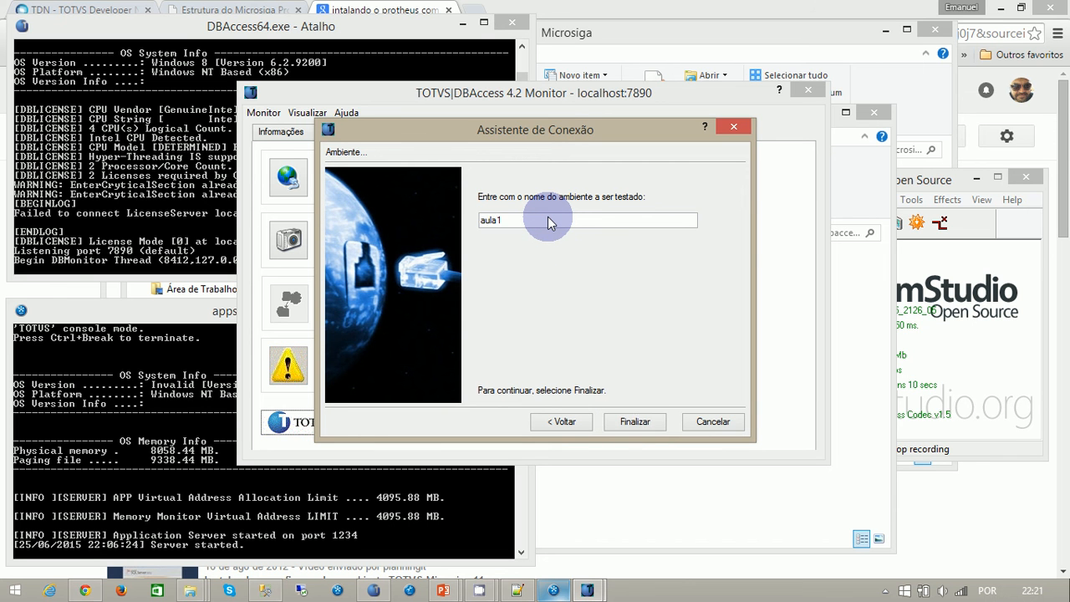
click(624, 423)
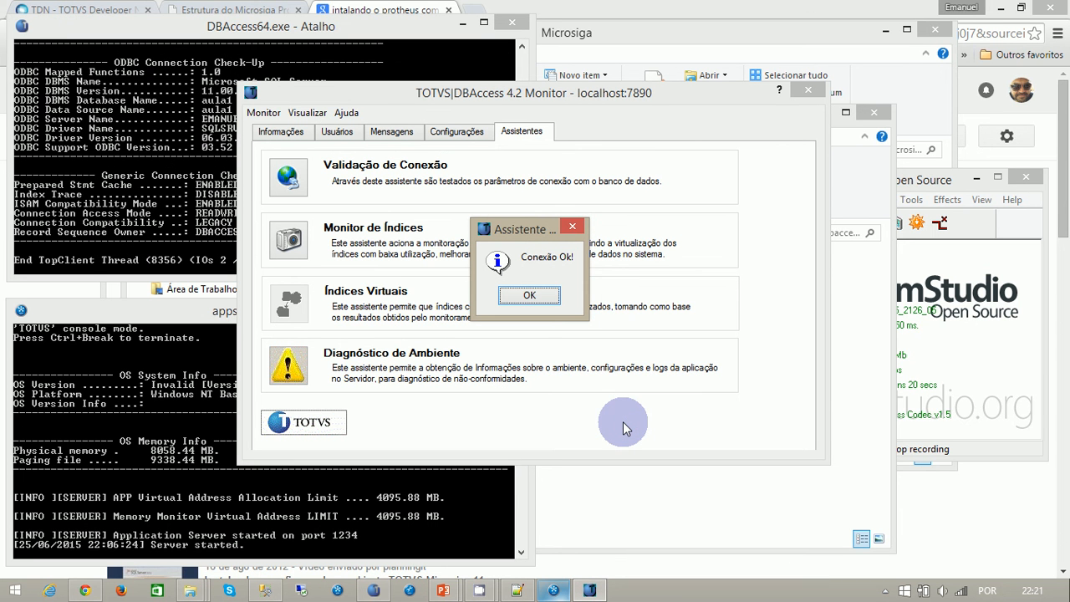
click(532, 297)
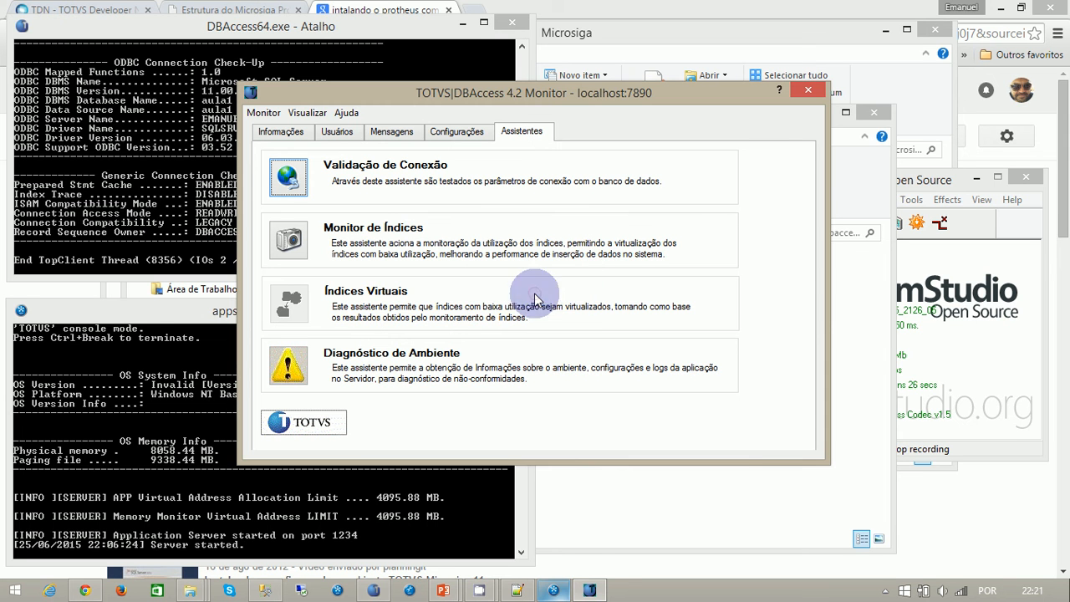
- Review the aula1 environment's user settings in the Microsoft SQL configuration, with DBAccess Monitor brought back in front
click(948, 182)
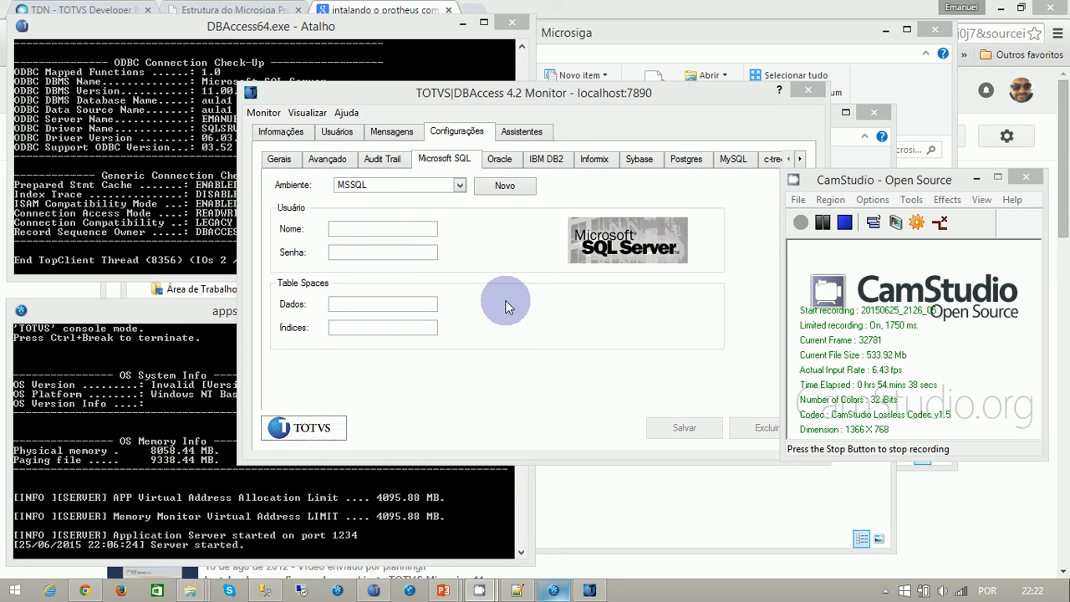
click(459, 184)
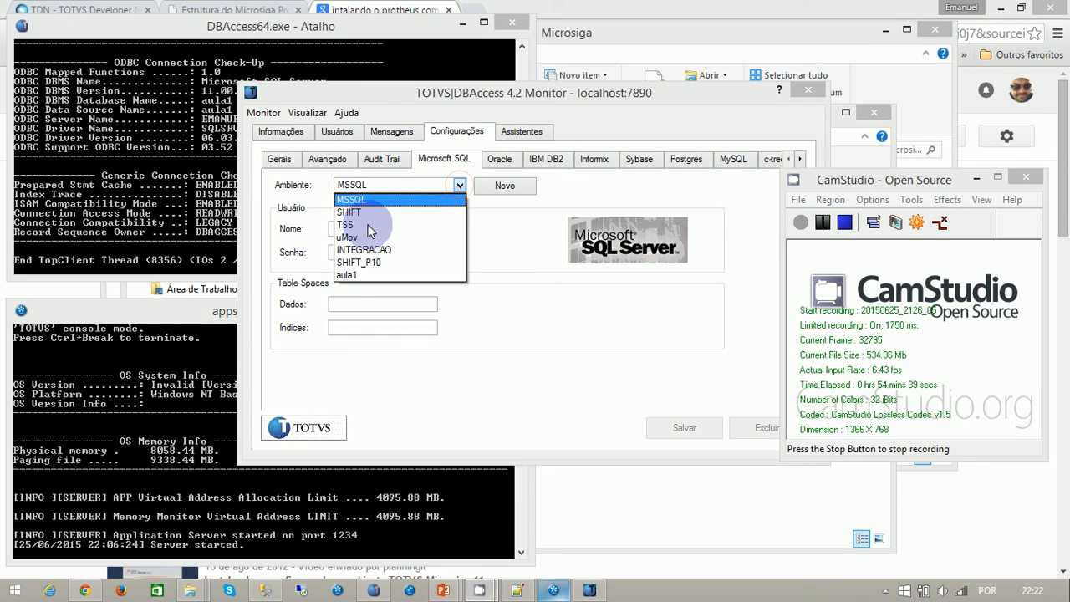
click(347, 274)
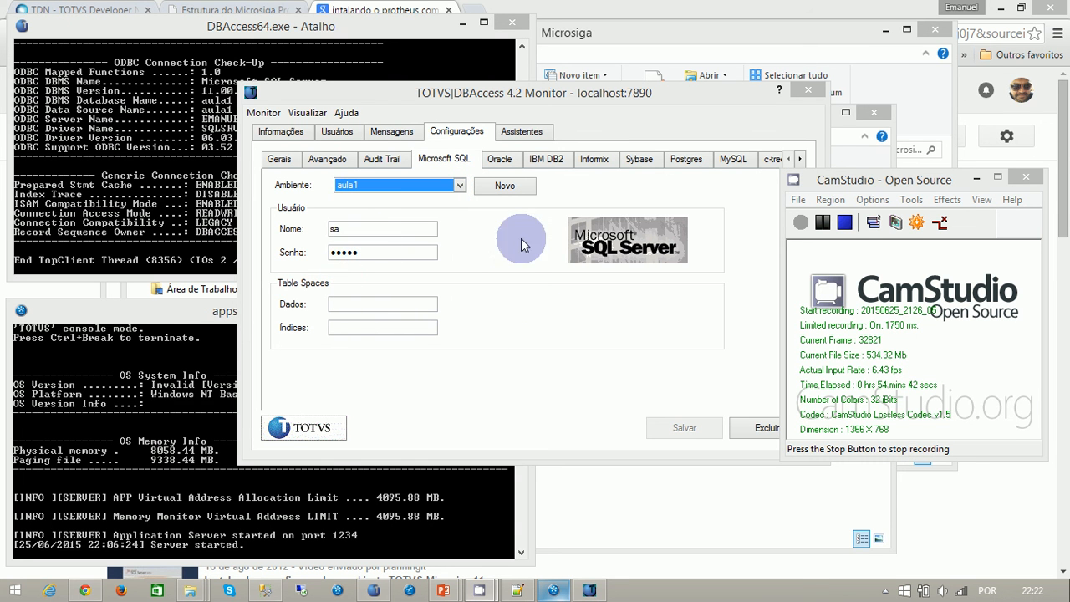
double_click(980, 181)
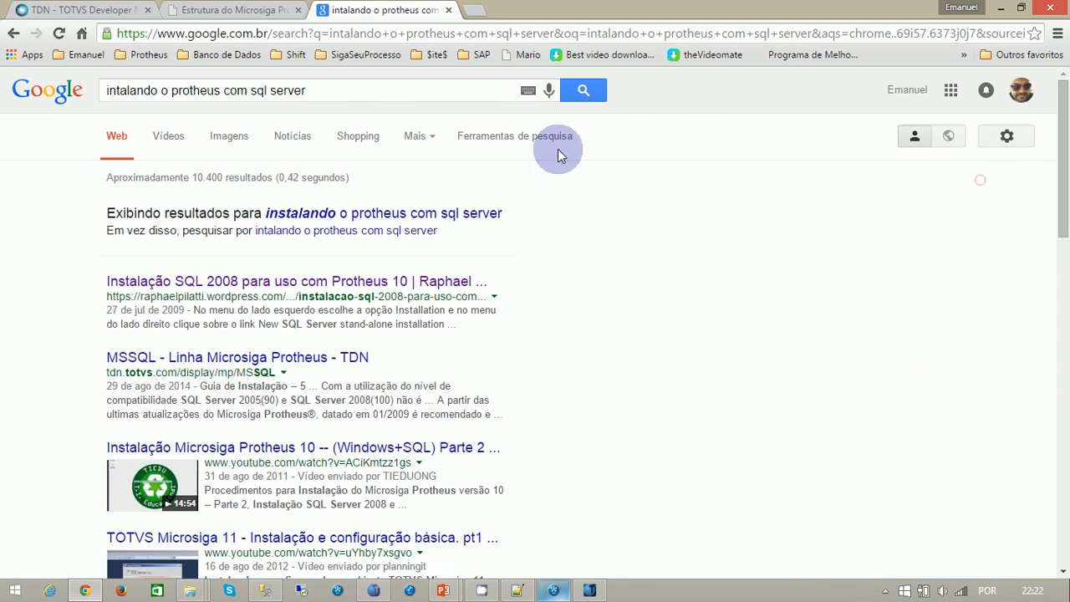
click(579, 591)
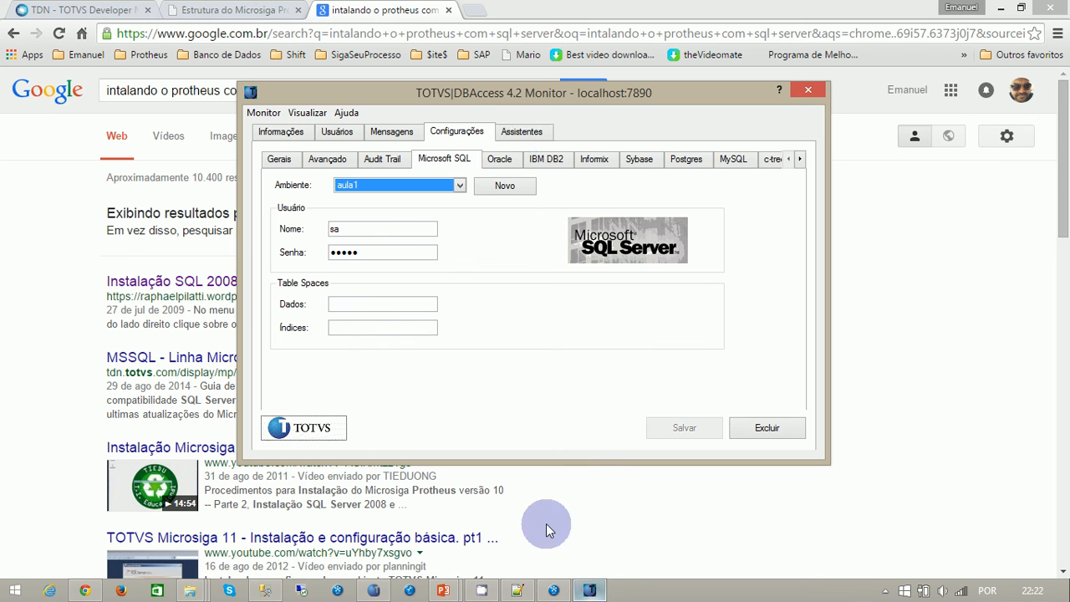
- Run the connection validation assistant again for the Microsoft SQL environment aula1 and dismiss its result
click(521, 132)
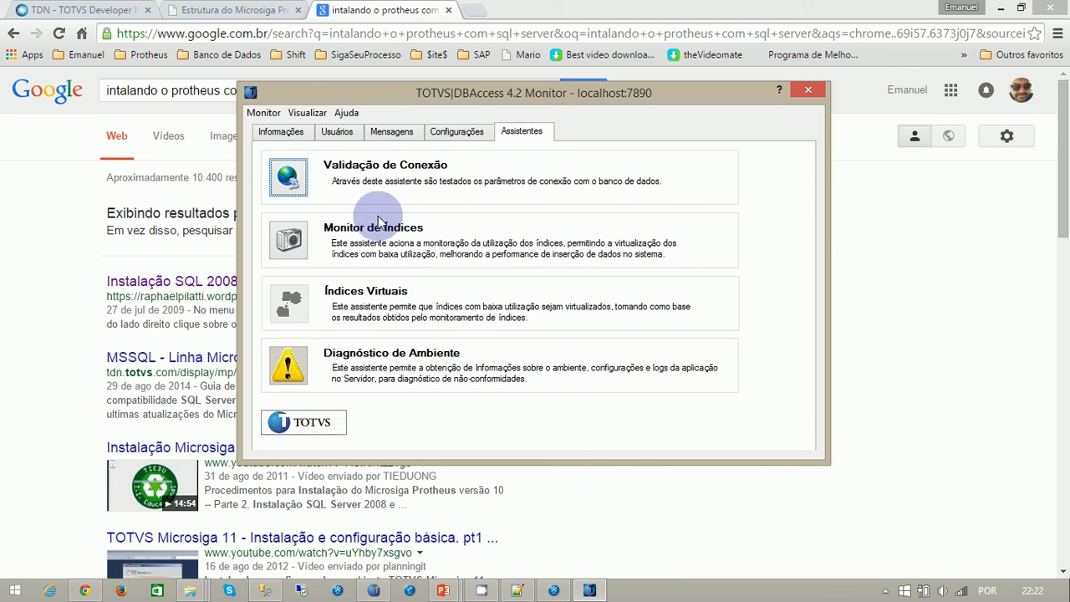
click(287, 176)
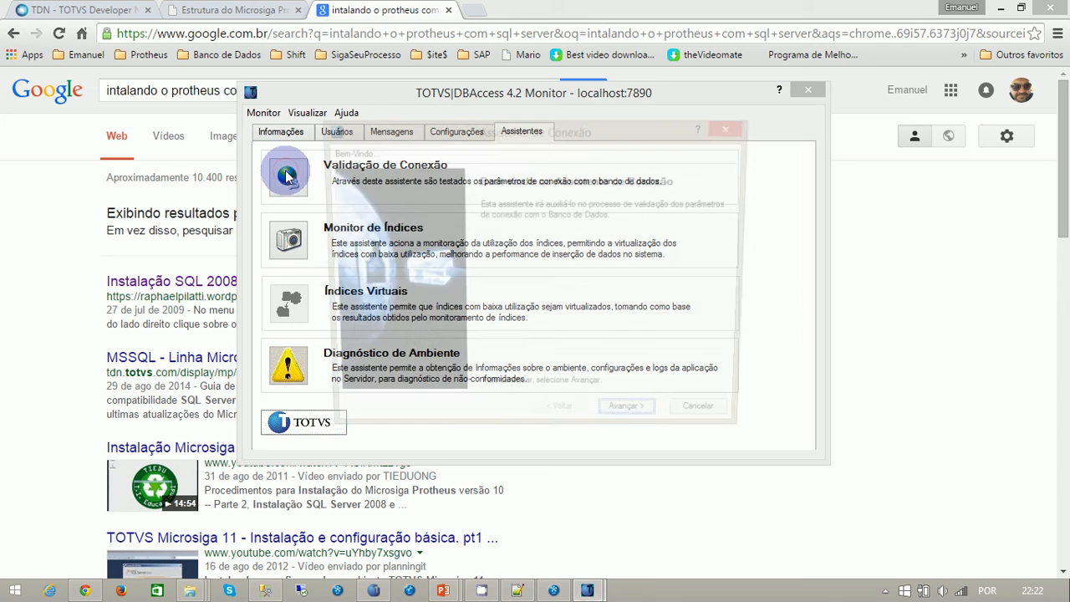
click(631, 422)
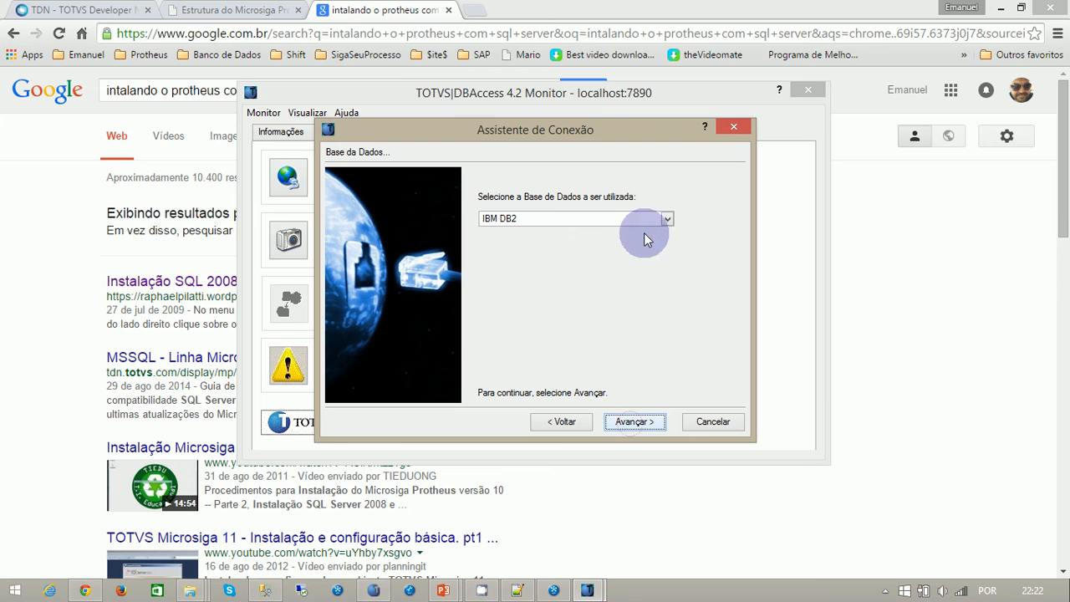
click(668, 219)
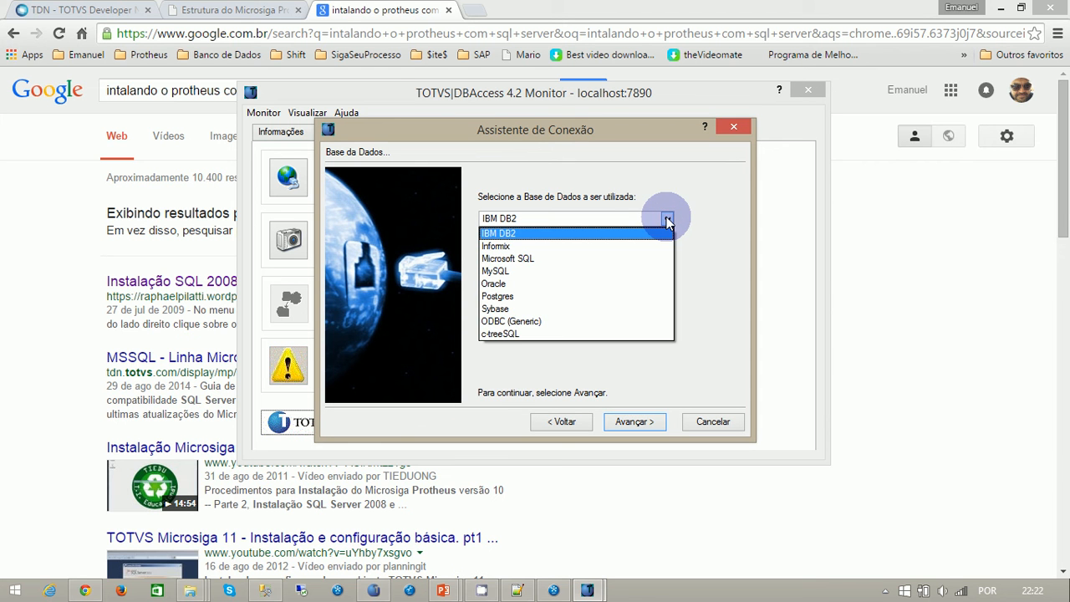
click(522, 258)
click(642, 421)
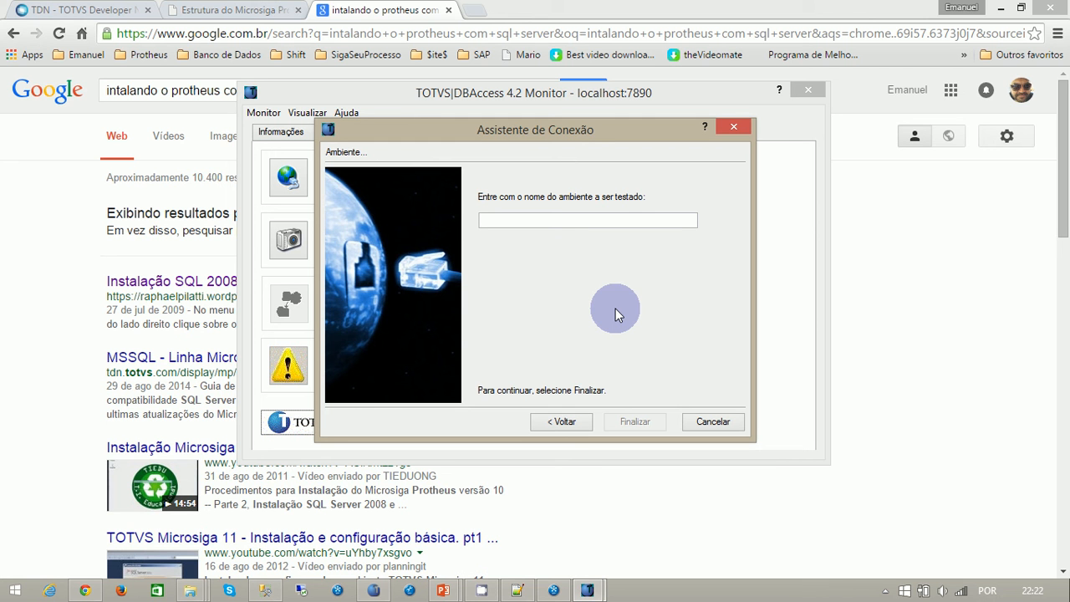
text(aula1)
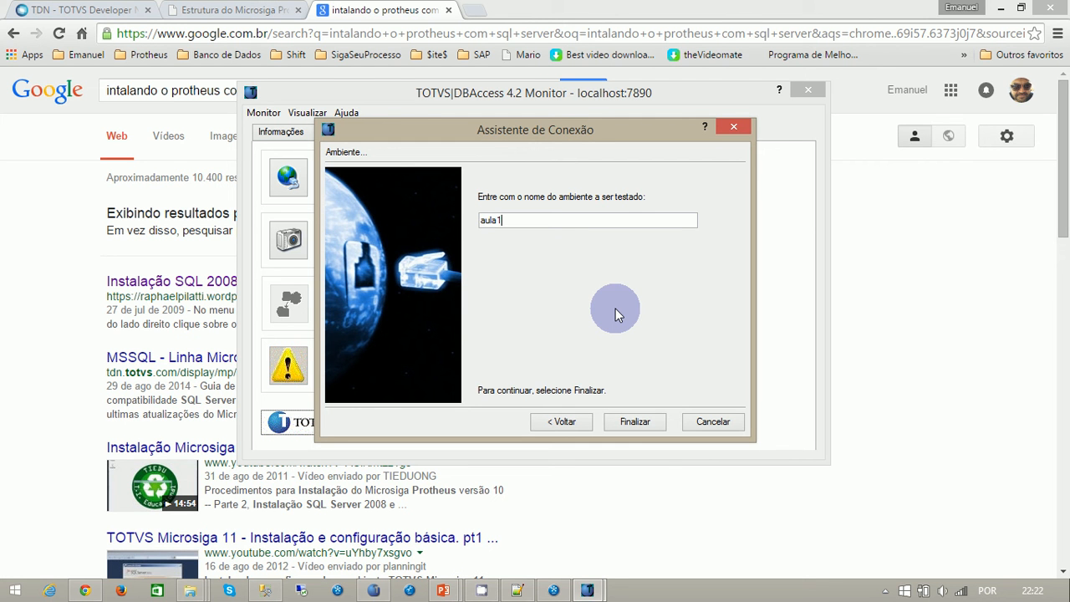
click(632, 420)
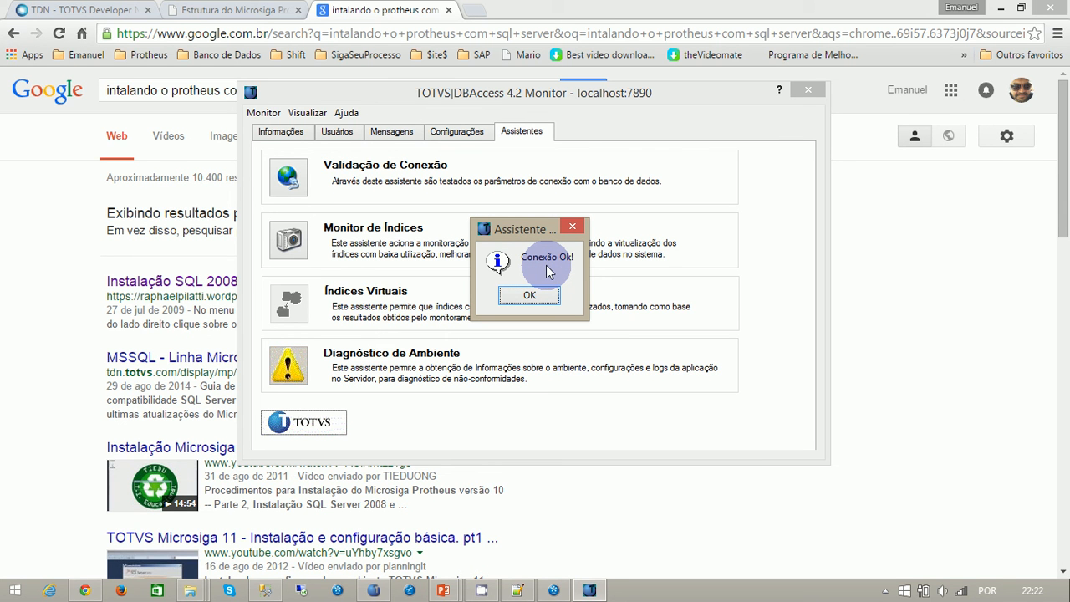
click(515, 295)
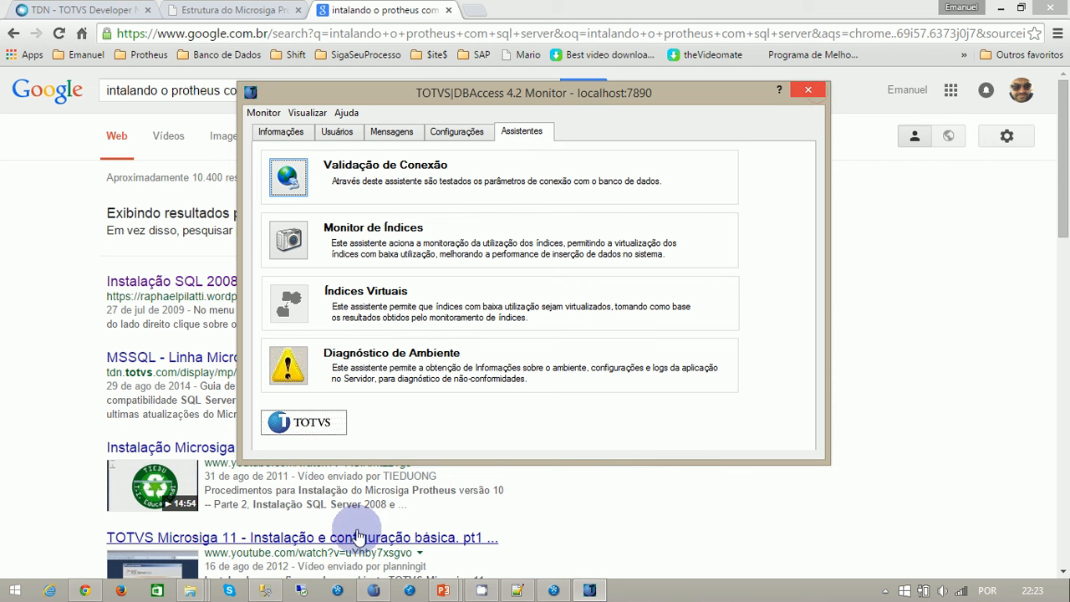
- Close DBAccess Monitor and open the Protheus\bin\smartclient folder from the Microsiga folder in File Explorer
click(192, 590)
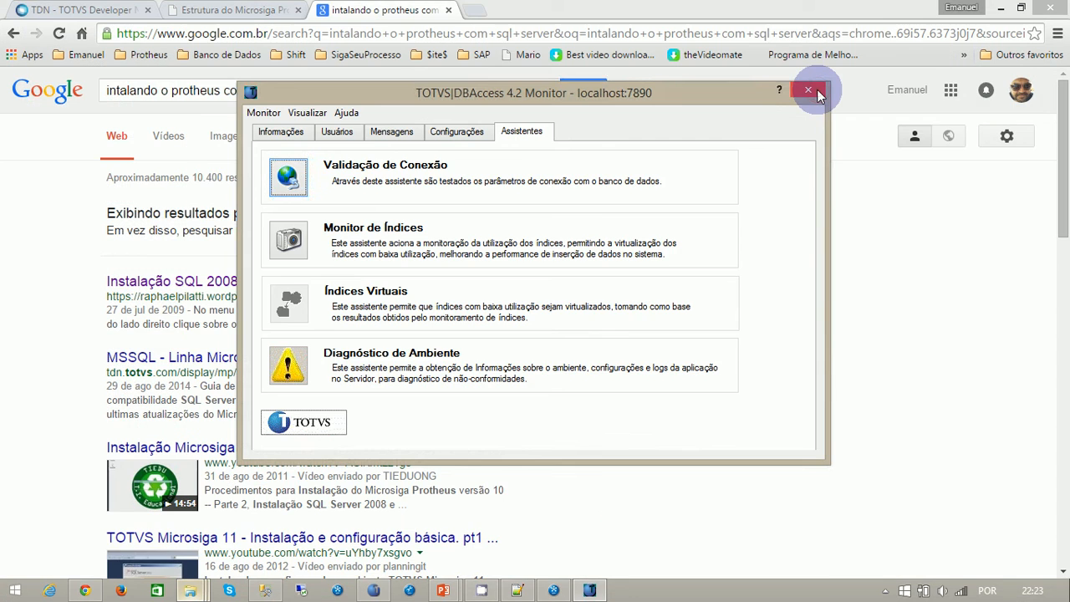
click(816, 89)
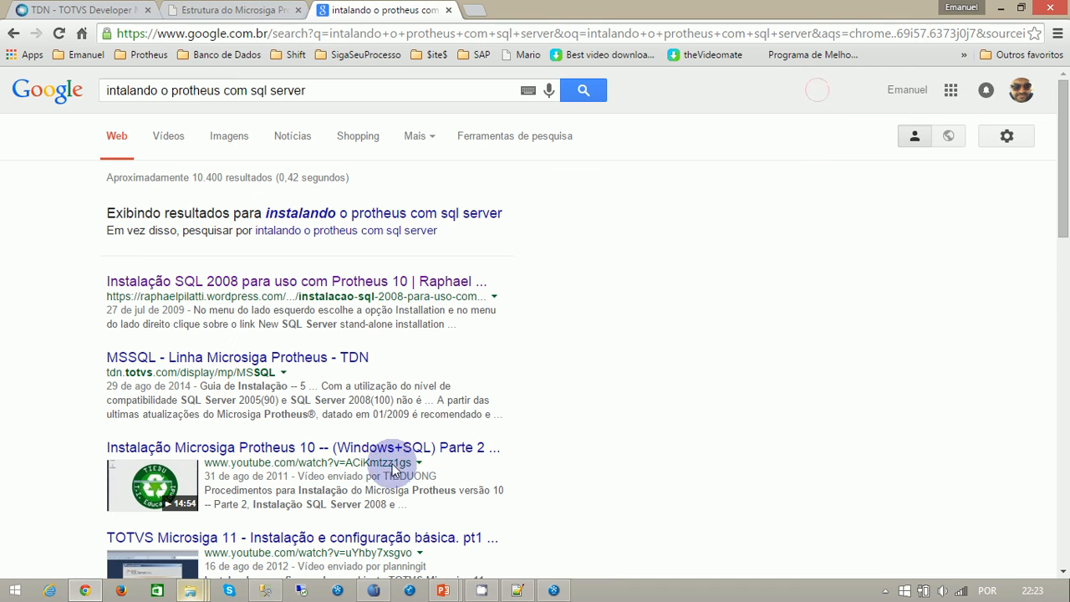
click(193, 590)
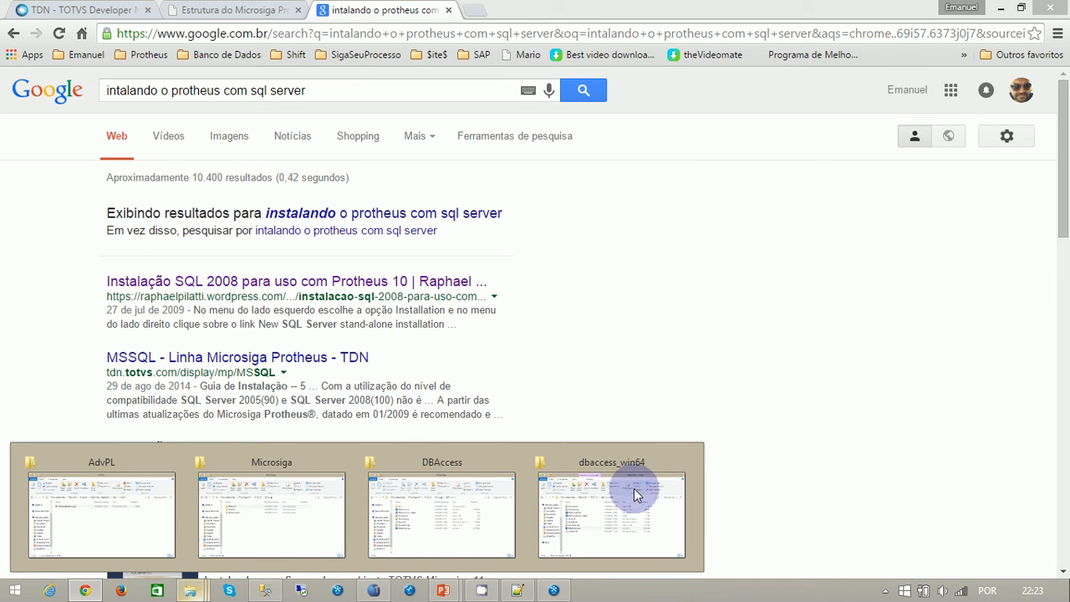
click(238, 510)
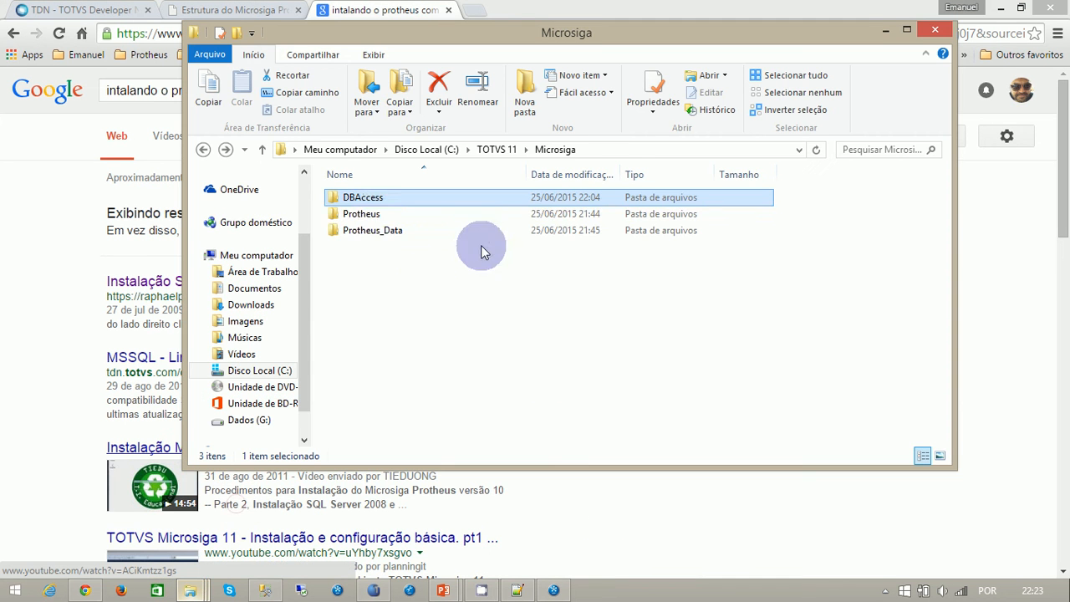
double_click(372, 214)
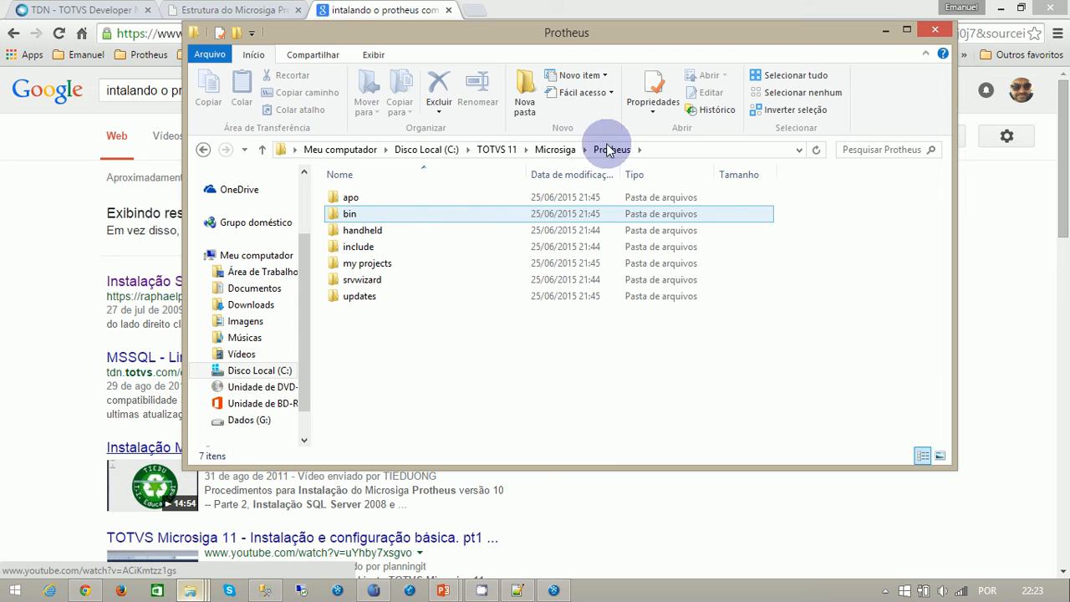
double_click(343, 214)
double_click(355, 213)
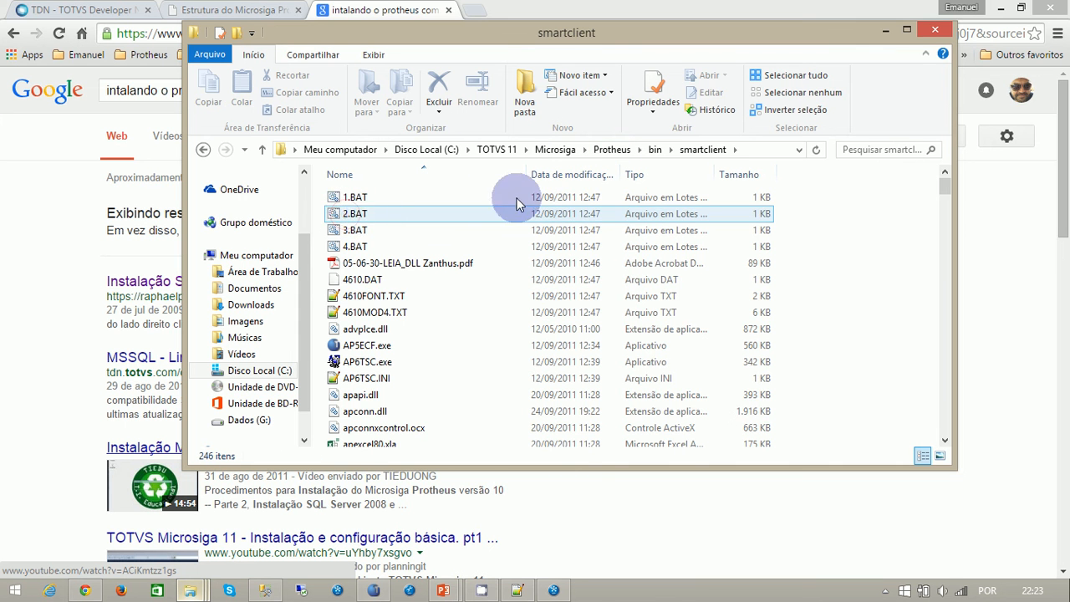
- Locate Smartclient.exe in the smartclient folder, check its general properties, and close them without changes
text(s)
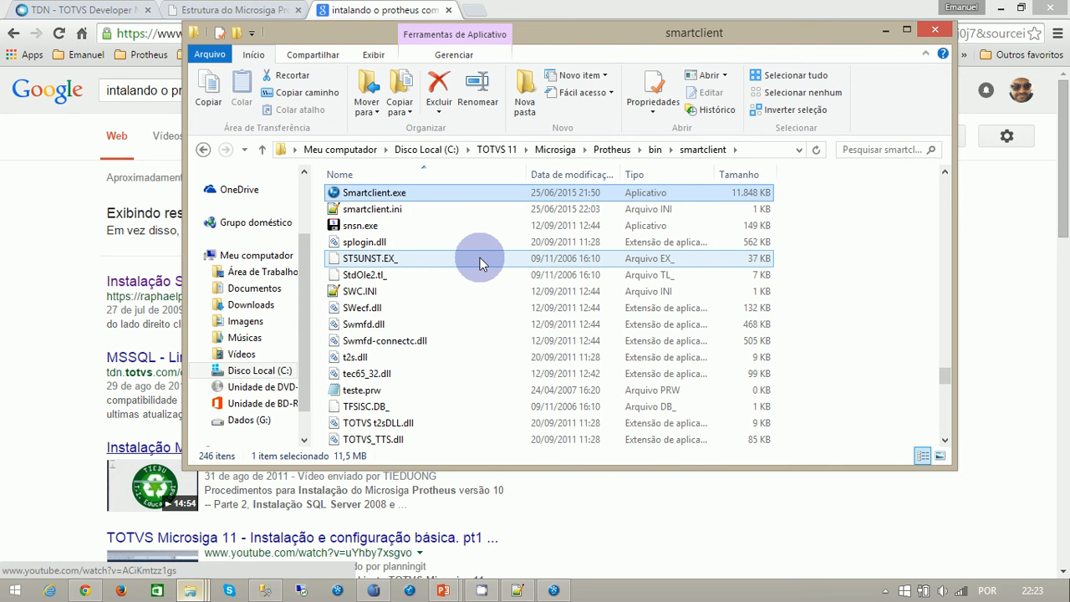
right_click(366, 198)
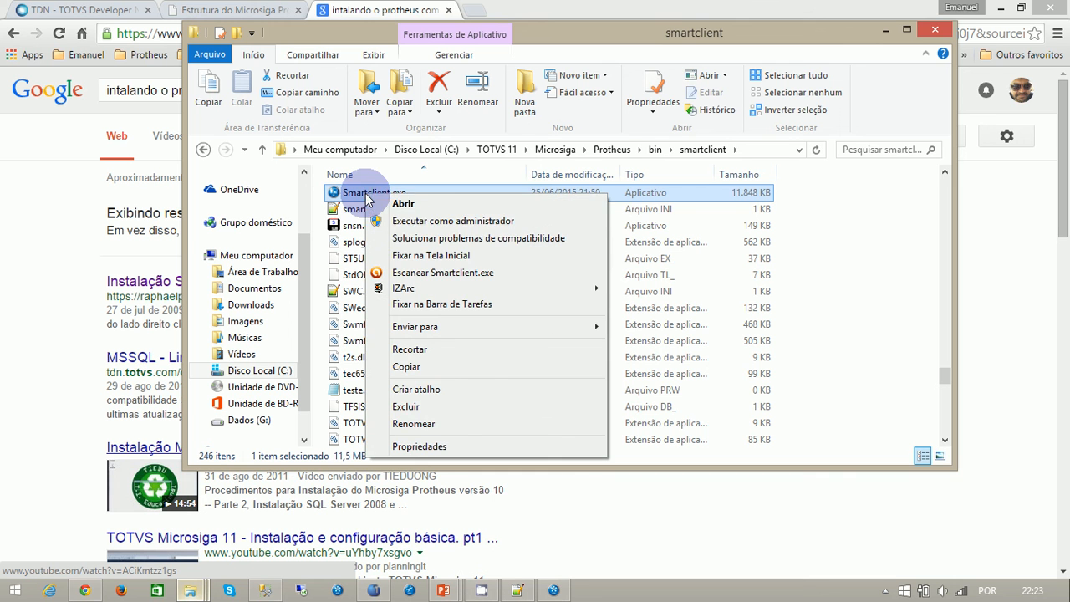
click(418, 448)
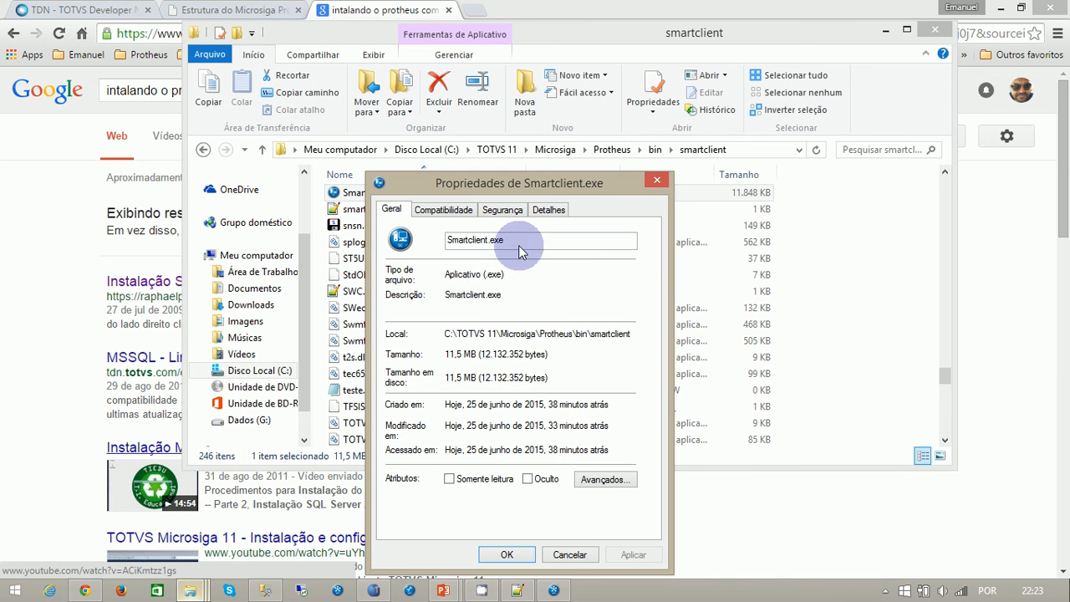
click(568, 554)
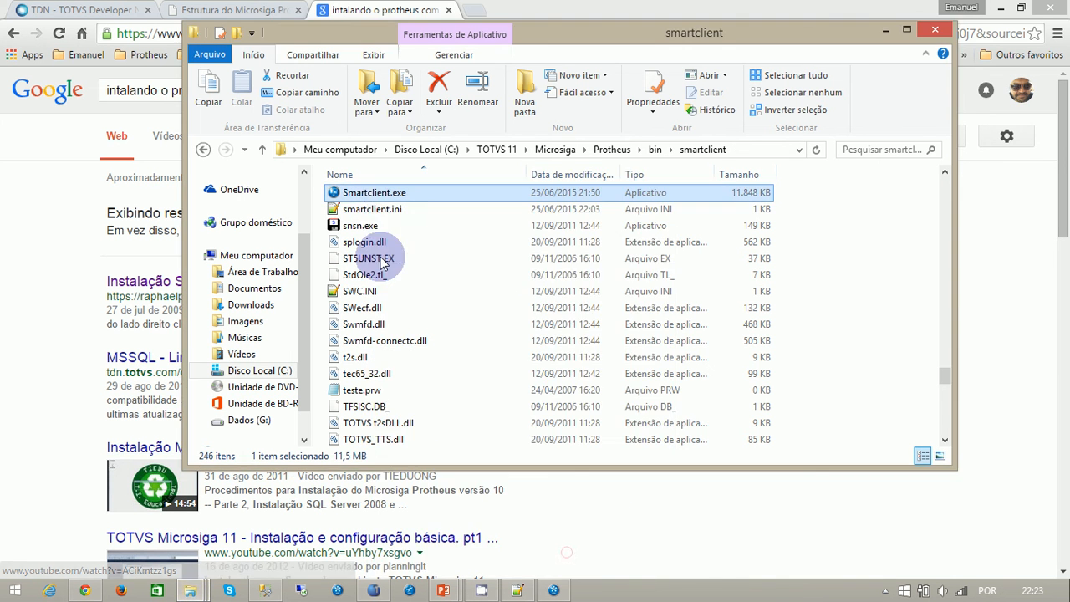
- Create a shortcut to Smartclient.exe in the same folder and append the -M parameter to its target path
right_click(383, 193)
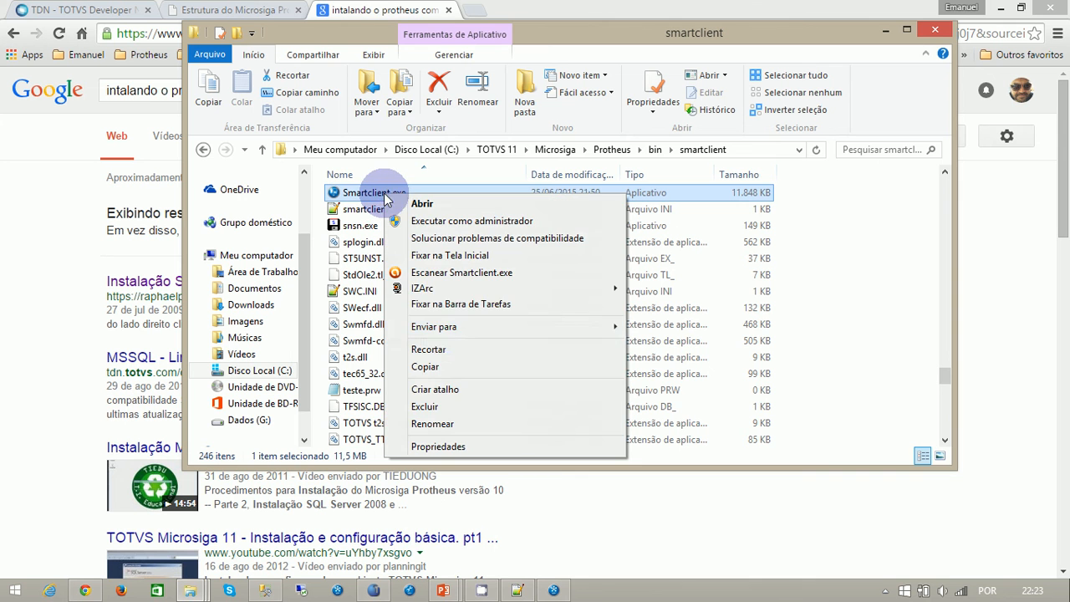
click(440, 389)
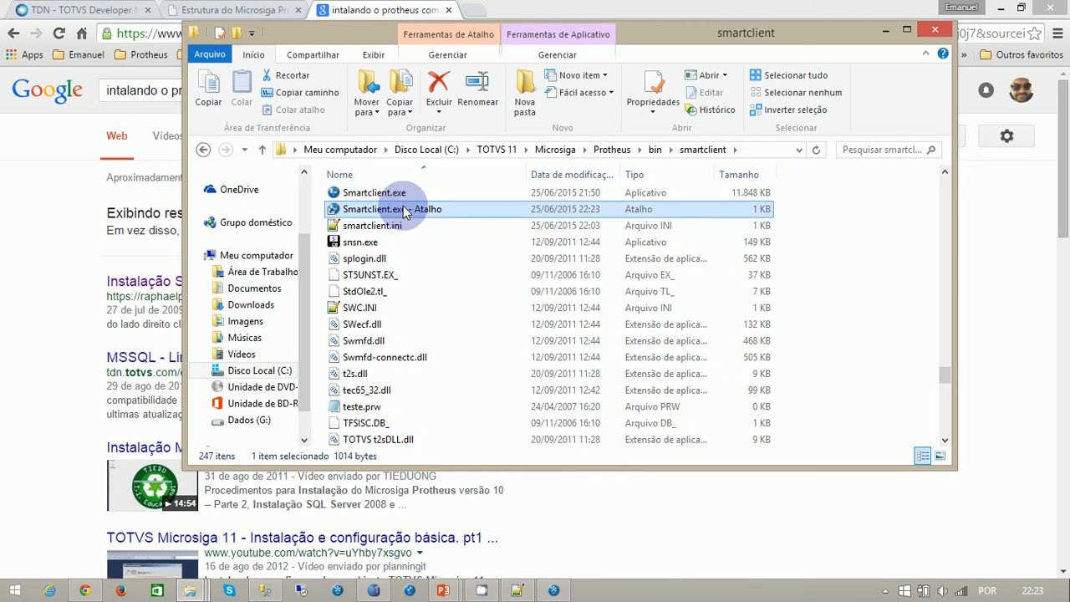
right_click(403, 210)
click(447, 474)
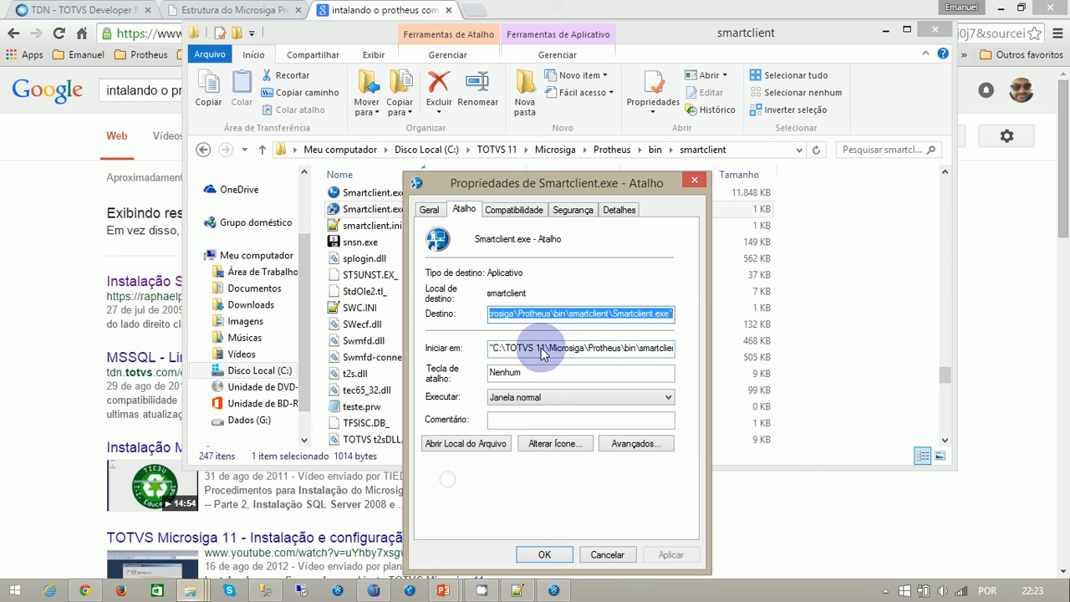
key(End)
text(-)
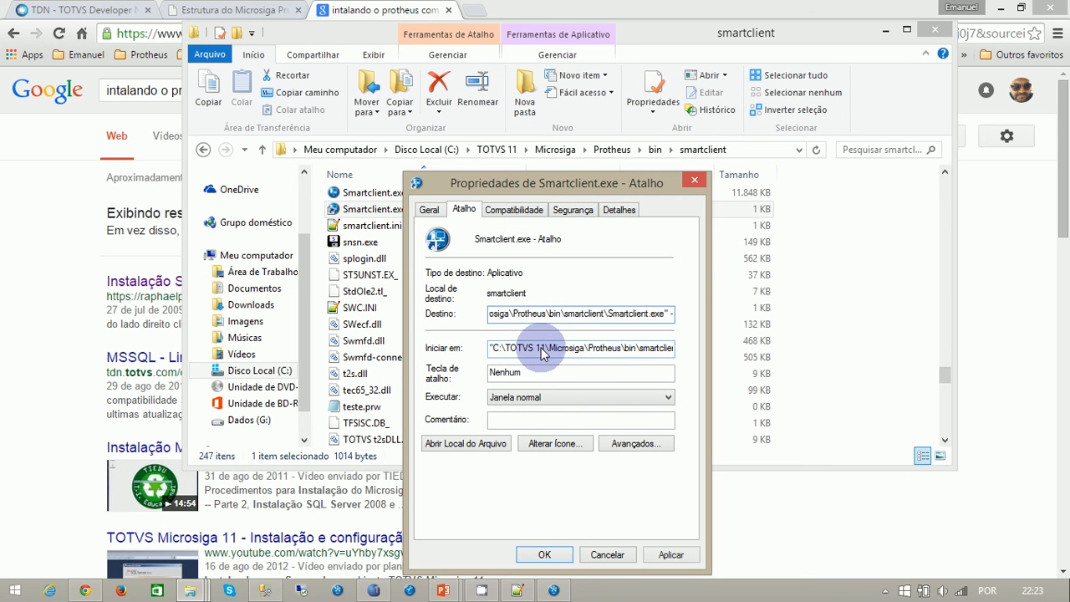
text(M)
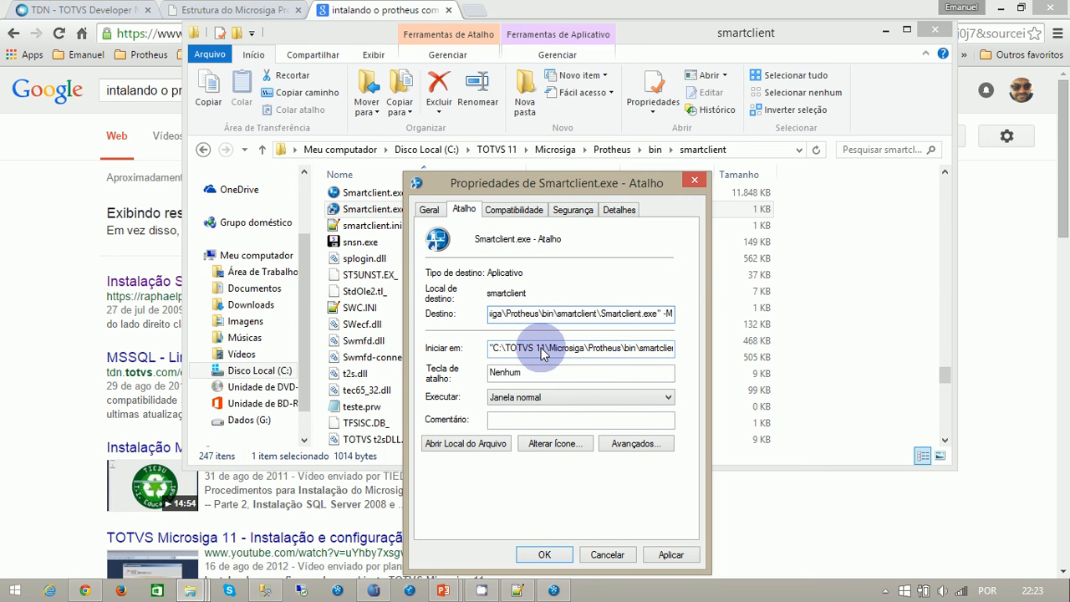
click(669, 555)
click(545, 554)
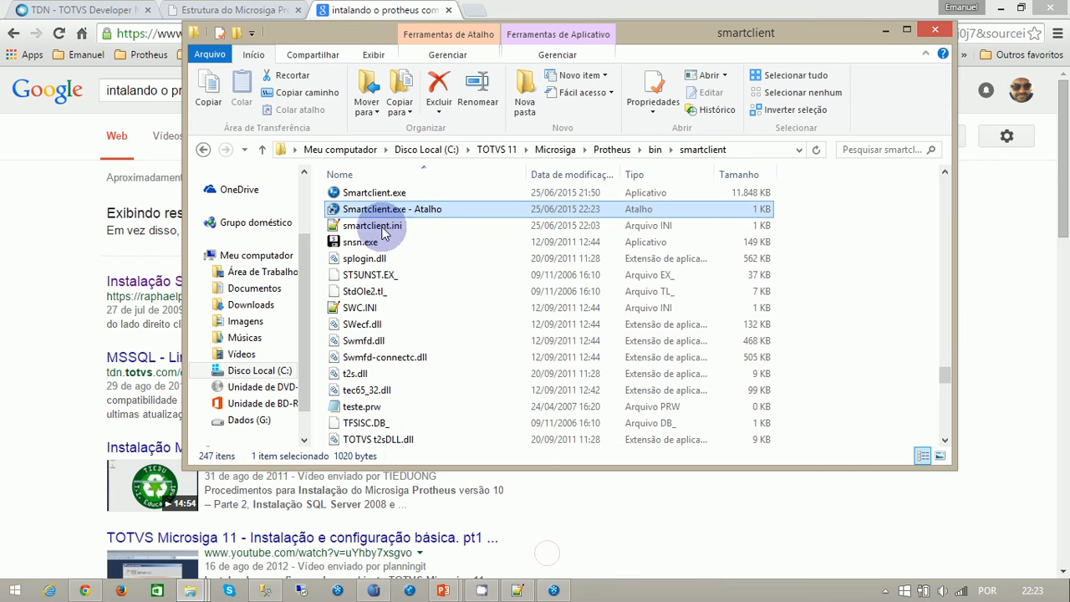
- Launch SmartClient from the Smartclient.exe shortcut and check the available initial programs
double_click(389, 211)
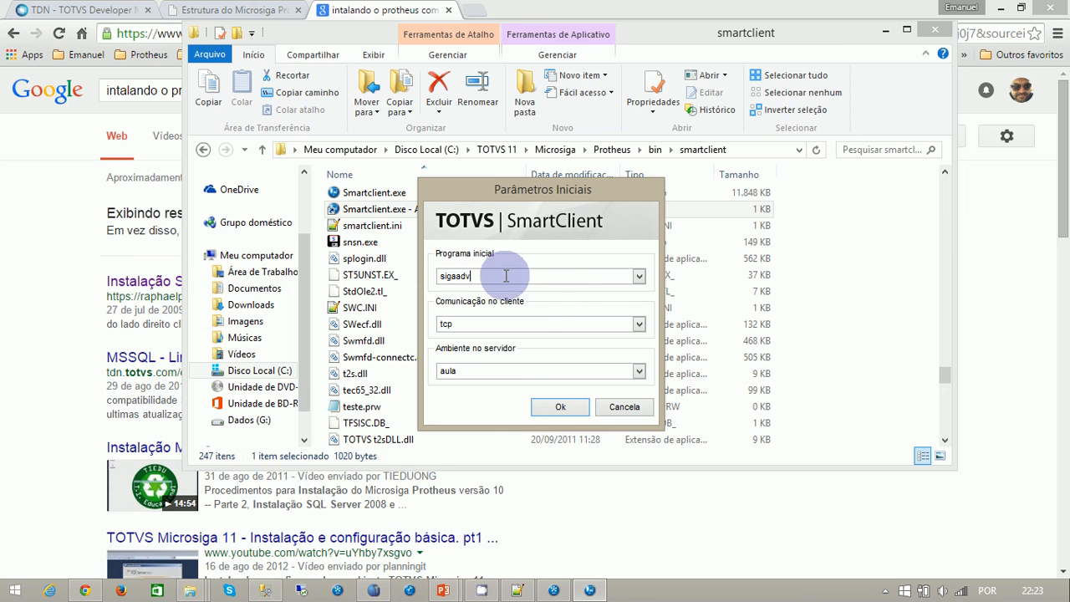
click(638, 277)
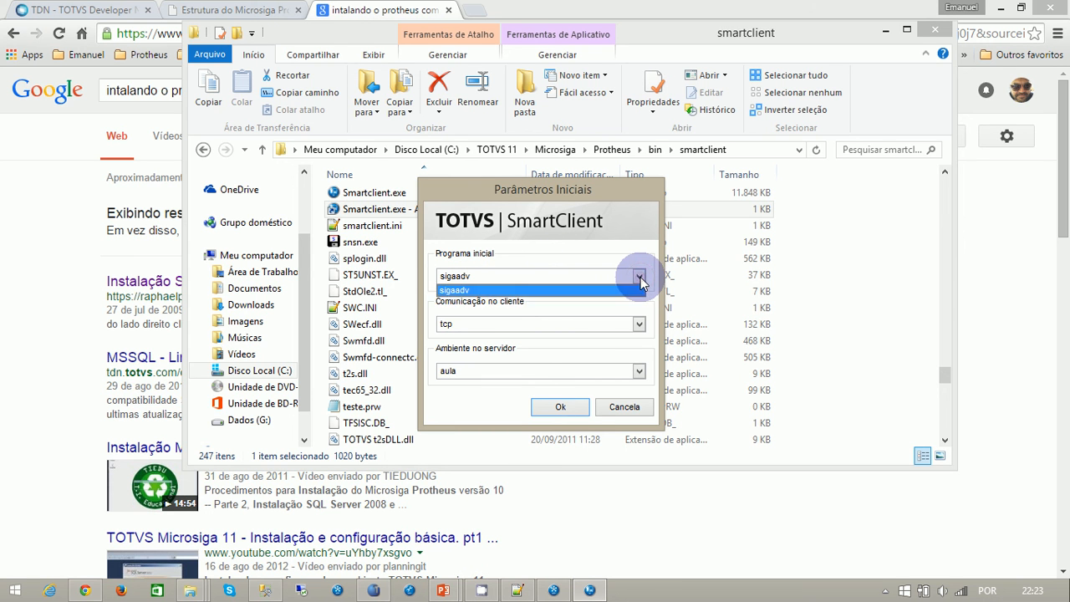
click(504, 278)
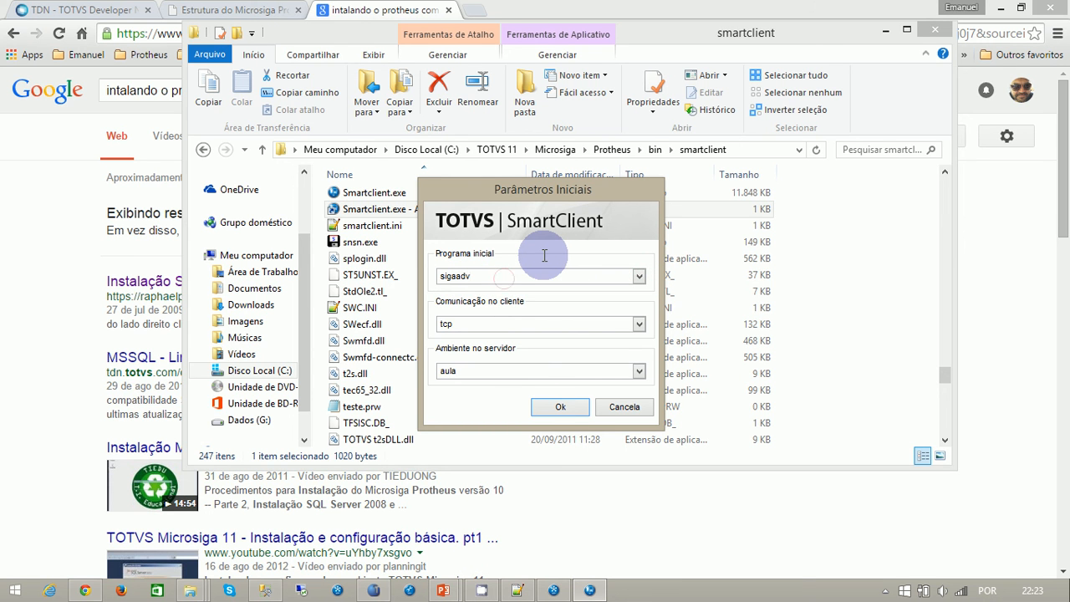
- Try sigafin as the initial program, restore sigaadv, and check the server environment options
key(BackSpace)
key(BackSpace)
text(fin)
key(BackSpace)
key(BackSpace)
key(BackSpace)
text(adv)
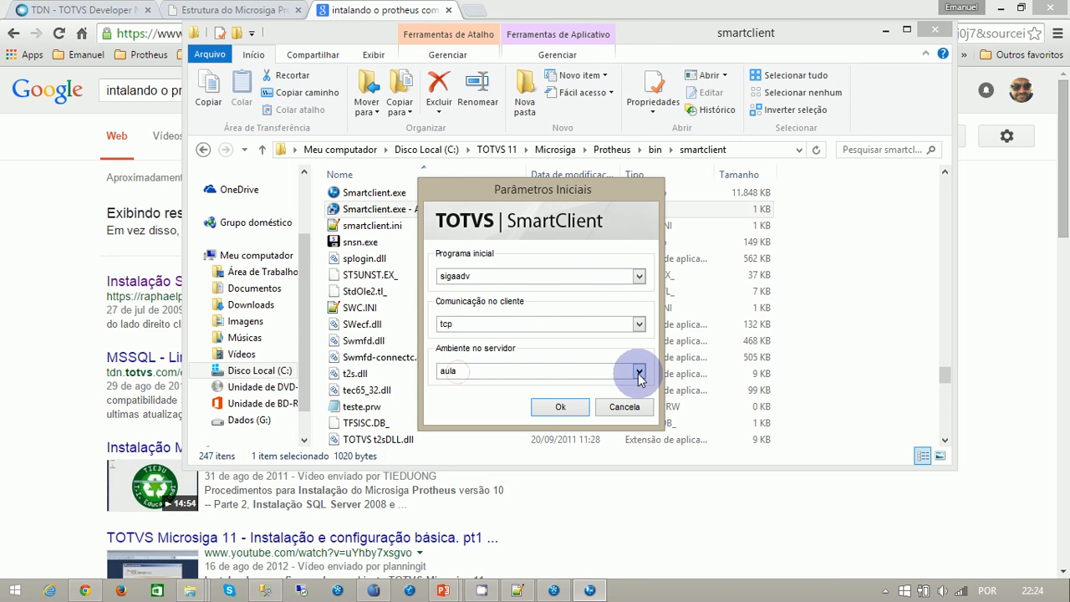
click(638, 371)
click(640, 376)
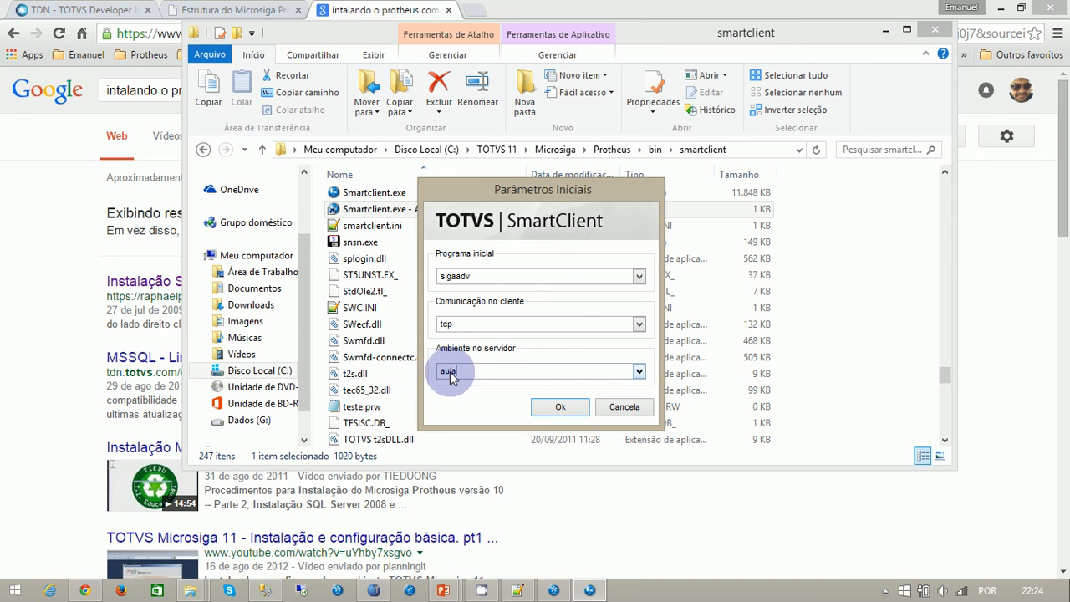
- Open smartclient.ini and try listing further comma-separated environments such as producao after envserver=aula, removing them again
double_click(359, 228)
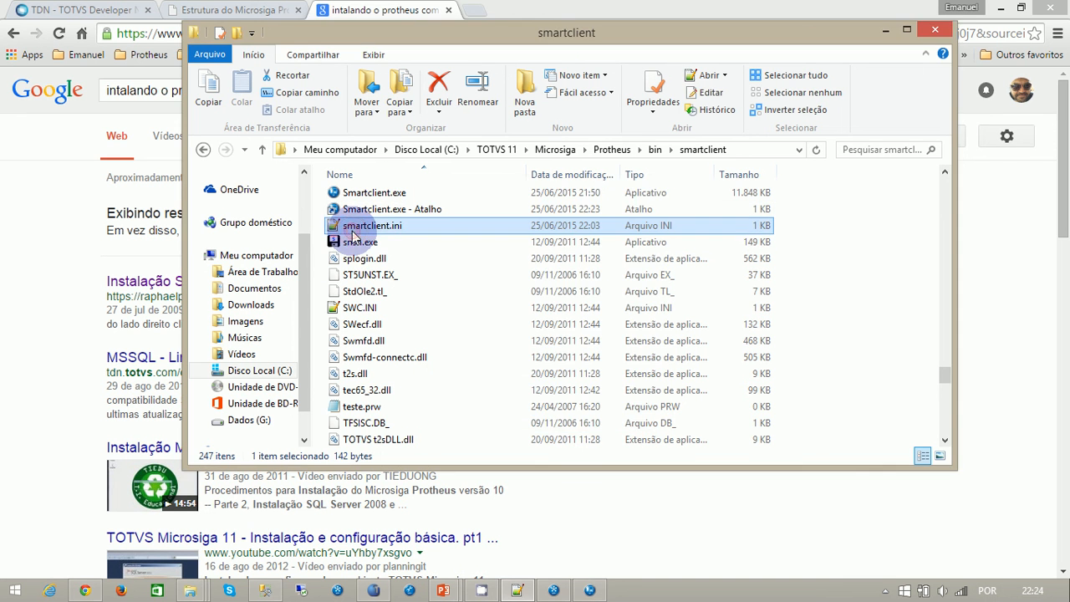
double_click(130, 113)
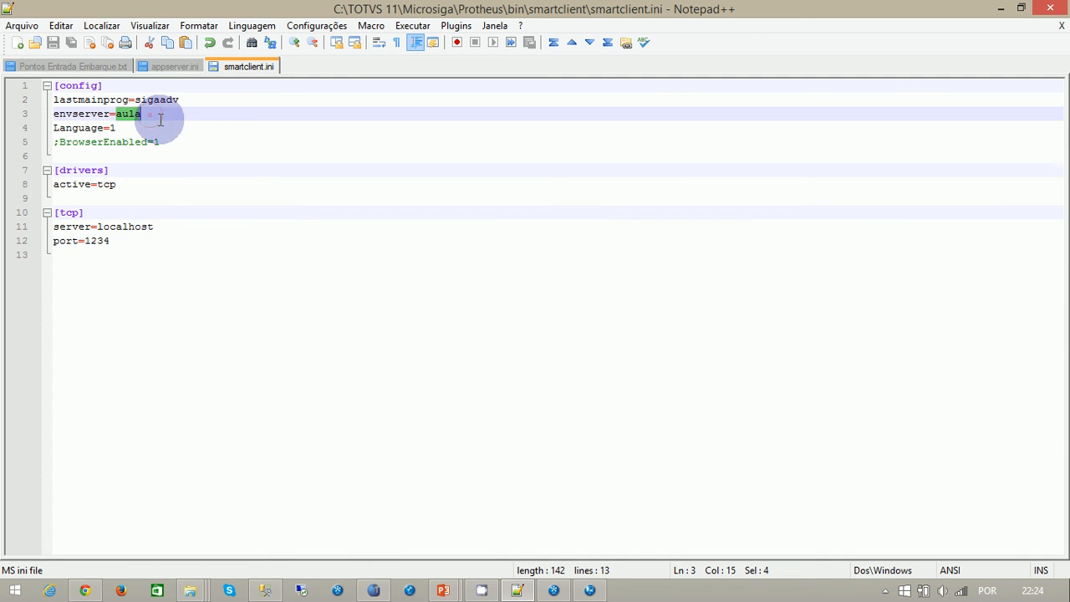
key(Right)
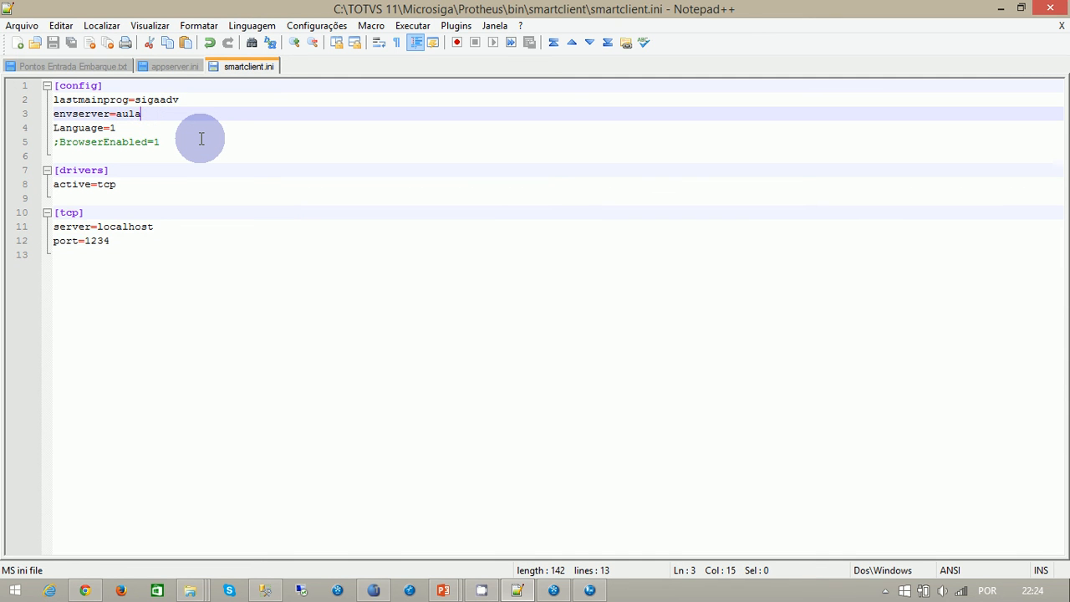
text(,)
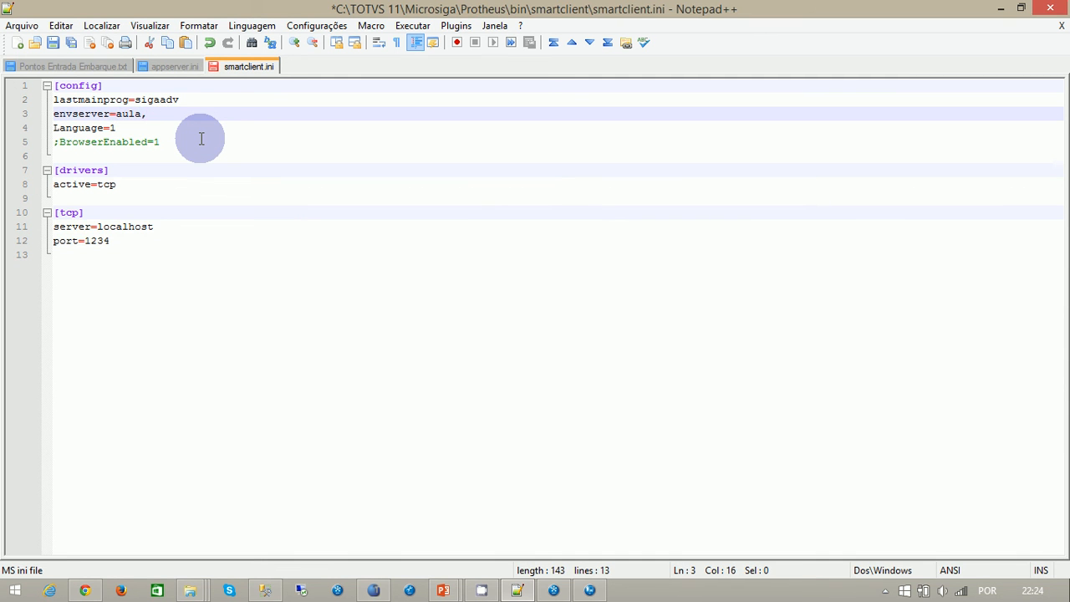
text(rafael,producao)
key(BackSpace)
key(BackSpace)
key(BackSpace)
key(BackSpace)
key(BackSpace)
key(BackSpace)
key(BackSpace)
key(BackSpace)
key(BackSpace)
key(BackSpace)
key(BackSpace)
key(BackSpace)
key(BackSpace)
key(BackSpace)
key(BackSpace)
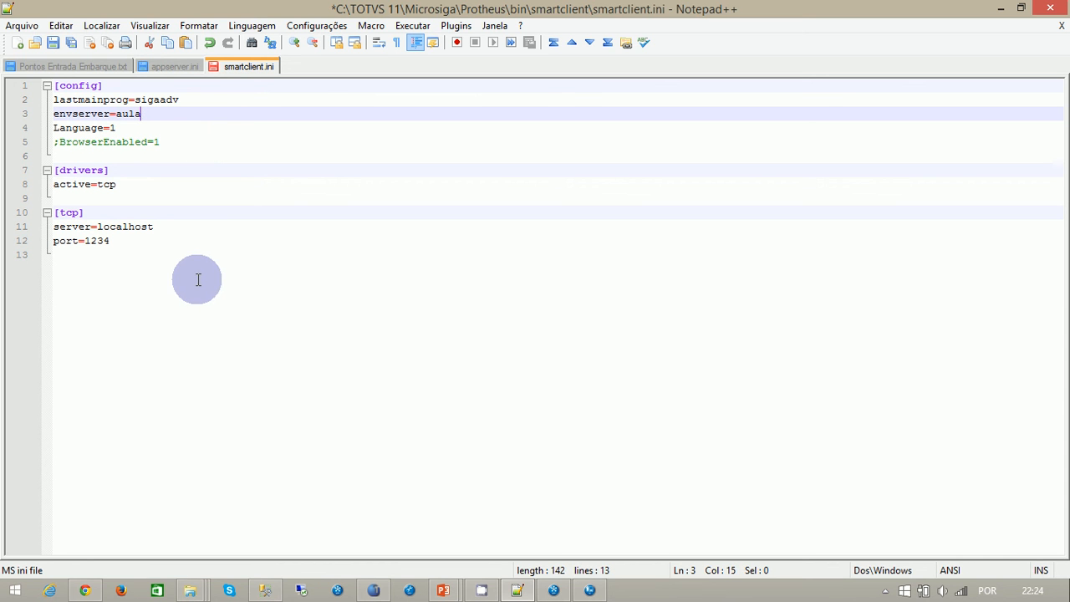
- Save smartclient.ini, close the open ini files, and close Notepad++
click(52, 43)
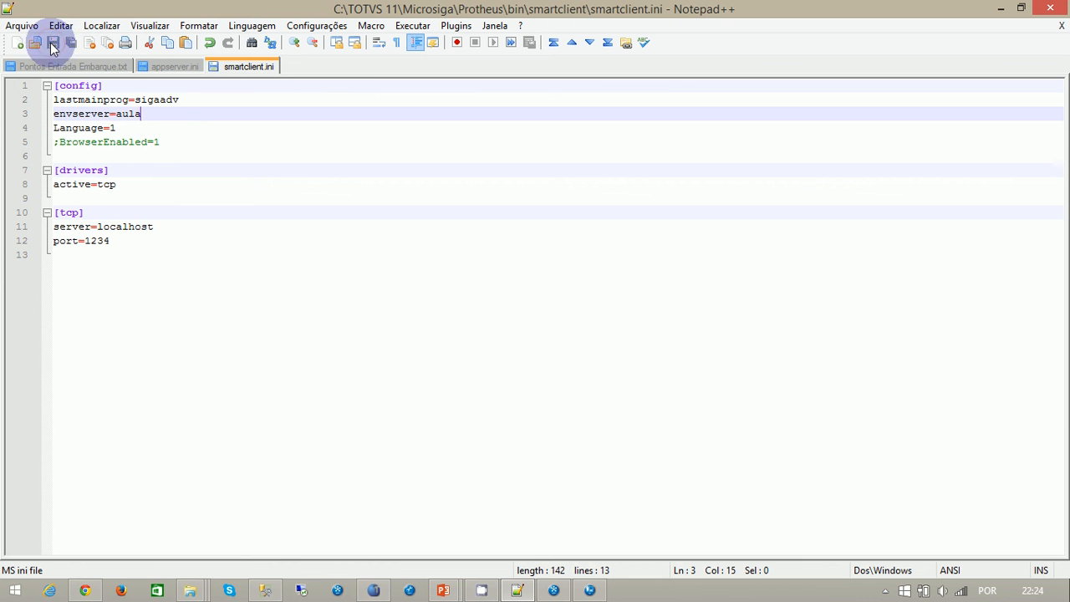
click(1061, 25)
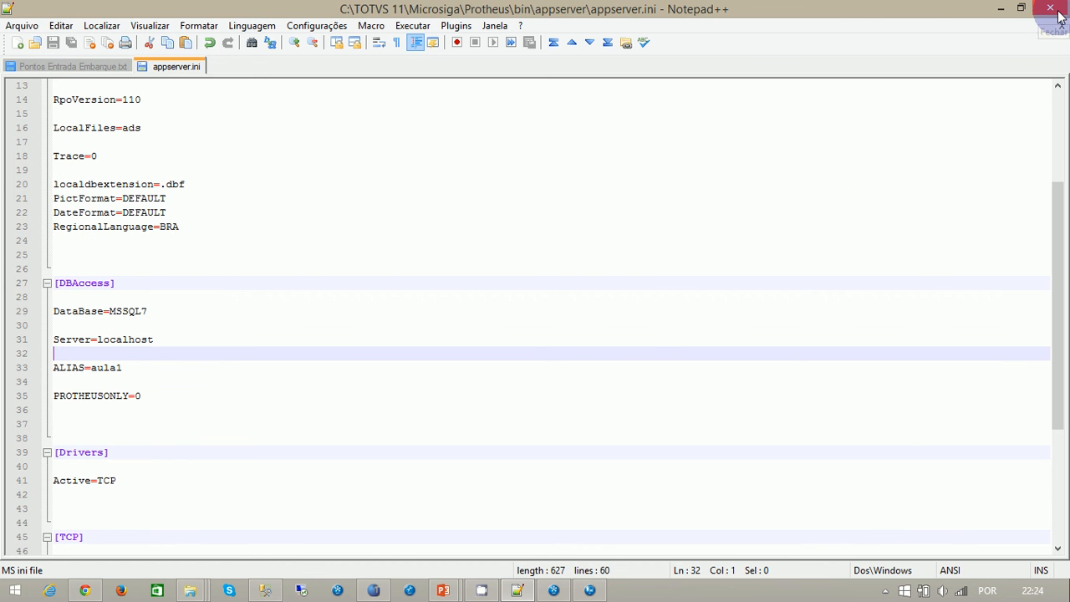
click(1061, 25)
click(1050, 8)
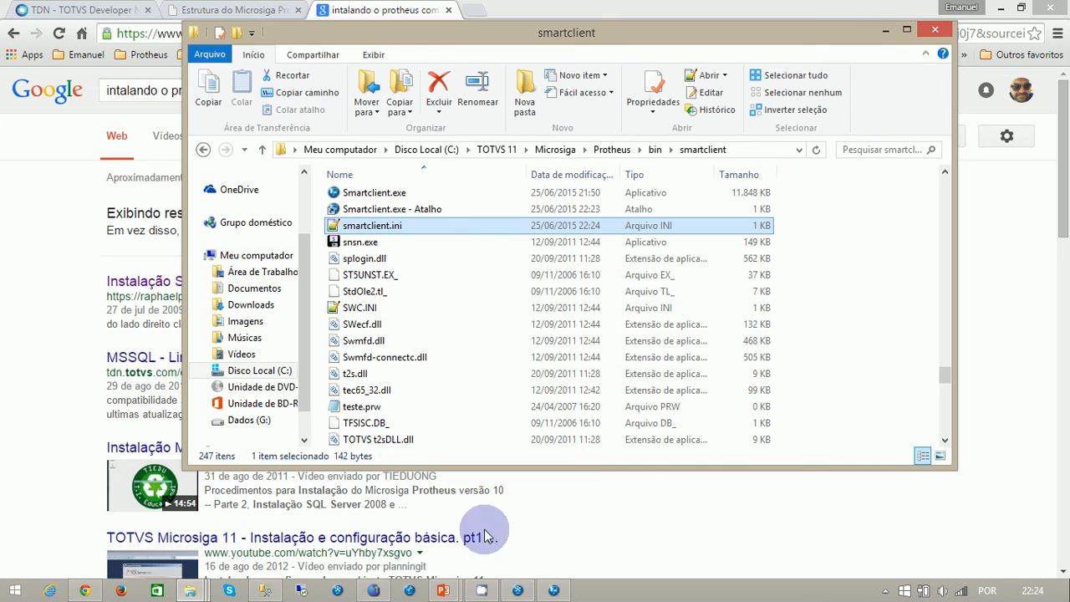
- Accept the SmartClient initial parameters sigaadv, tcp and aula, and confirm the STANDARD interface theme
click(553, 590)
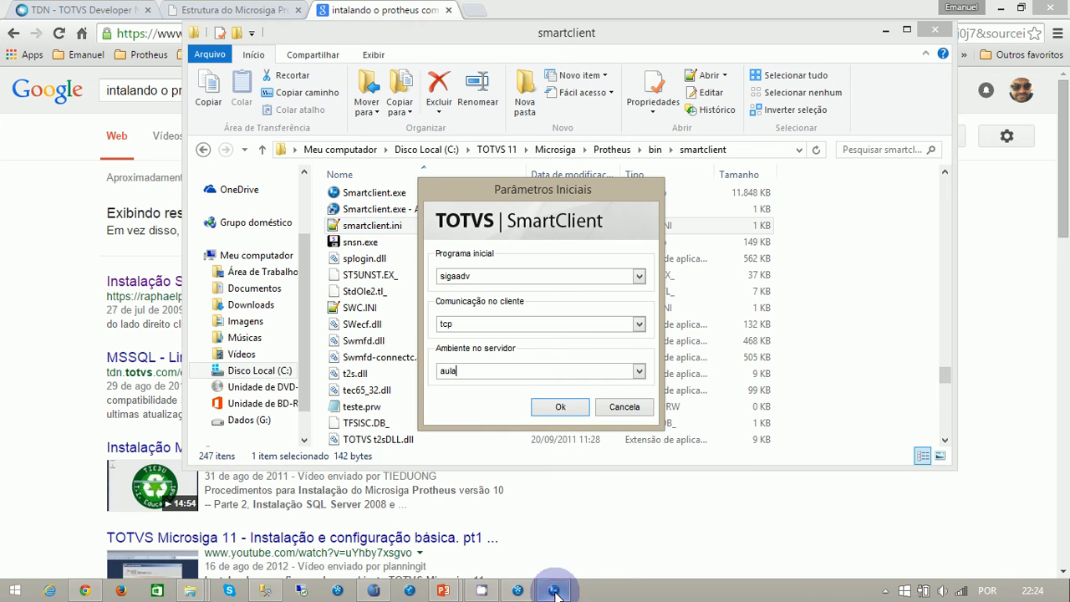
click(551, 407)
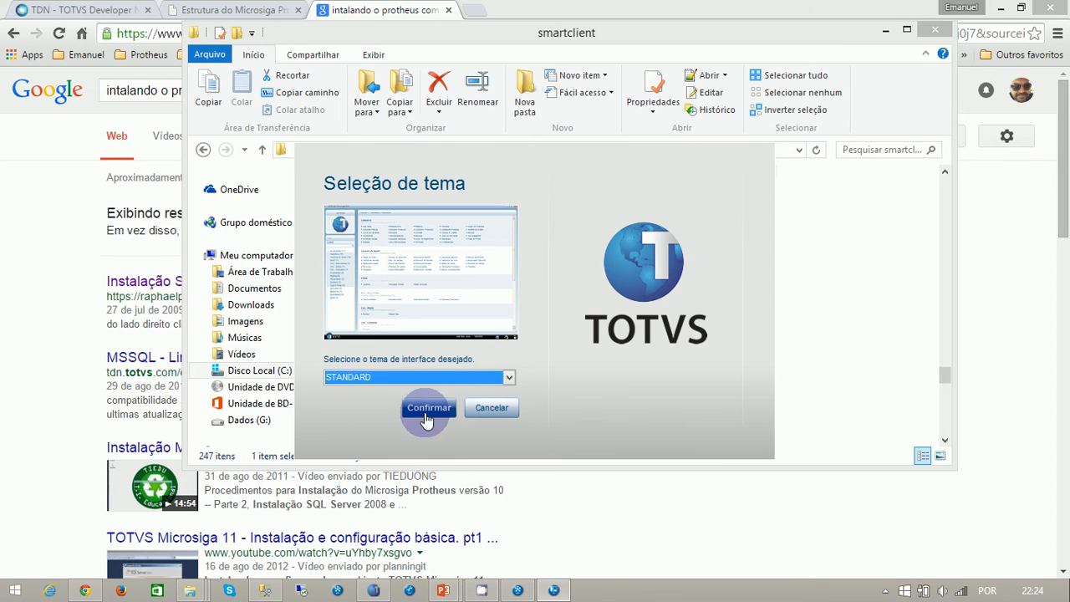
click(508, 377)
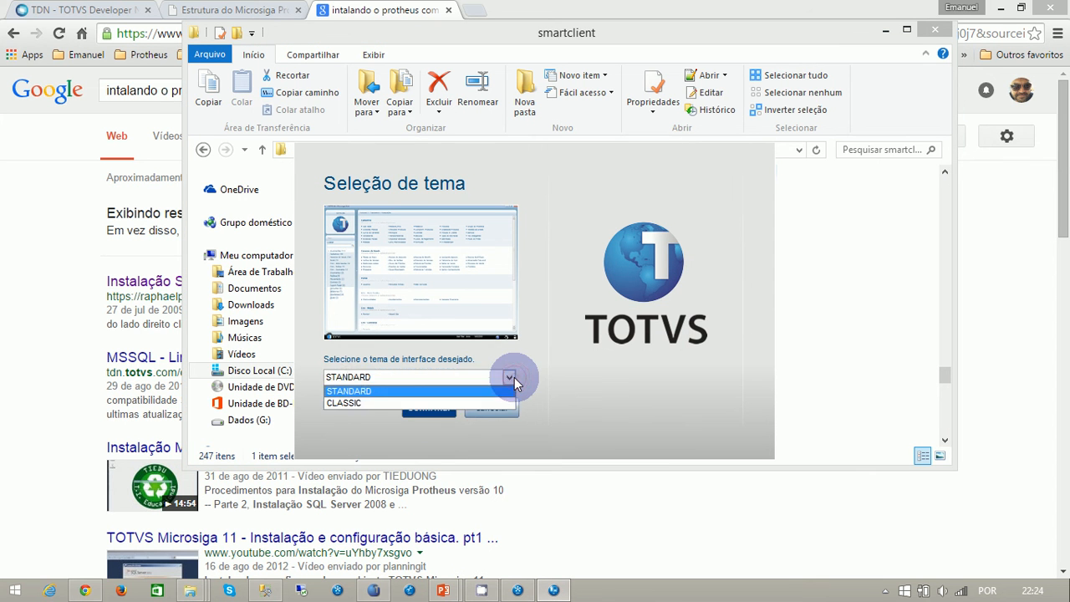
click(365, 388)
click(431, 414)
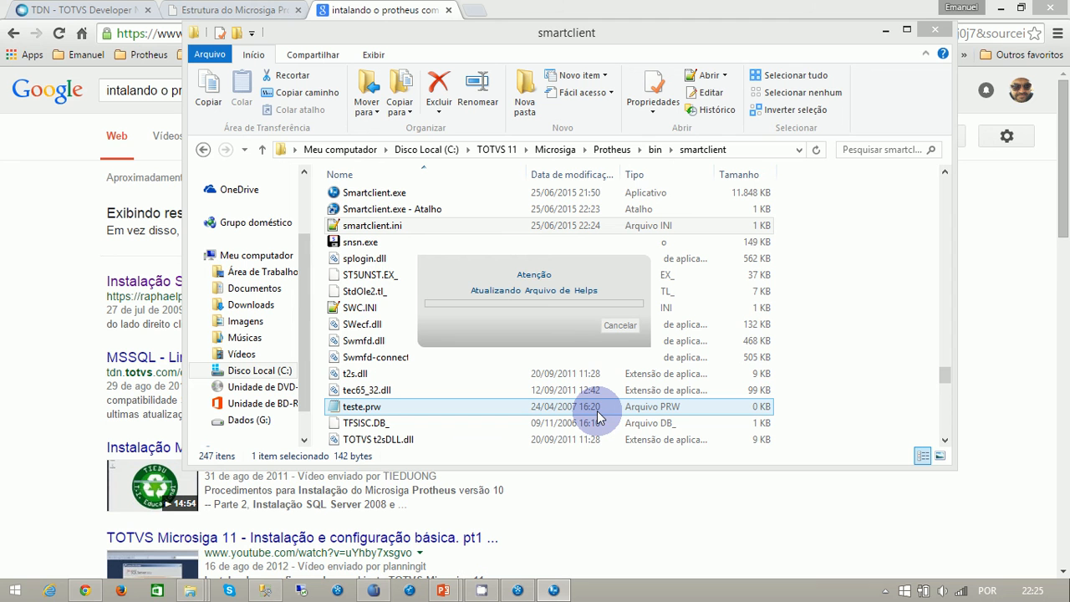
click(885, 592)
click(921, 513)
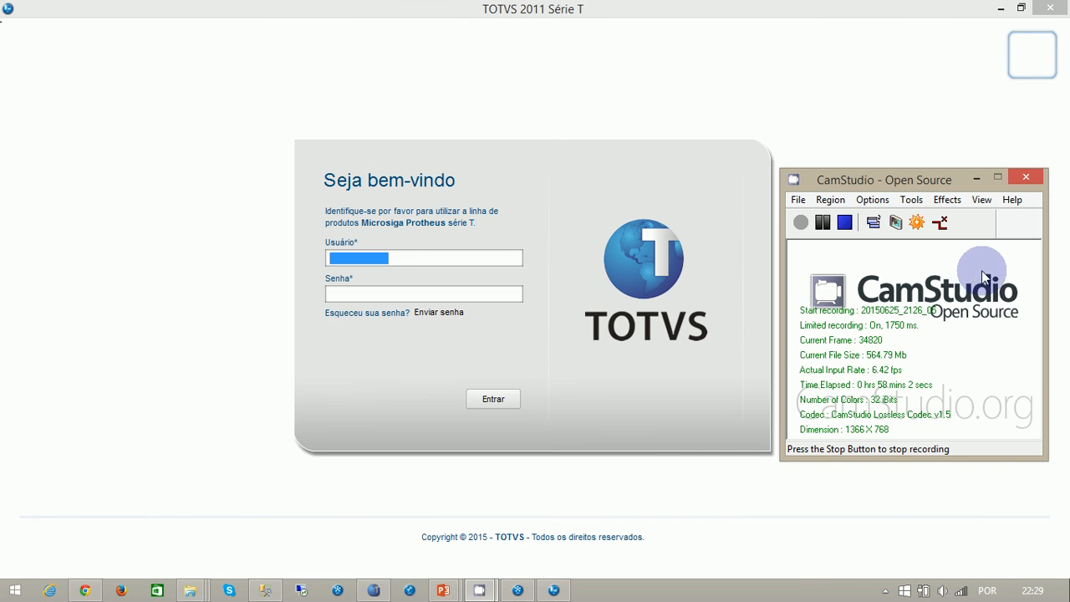
click(977, 179)
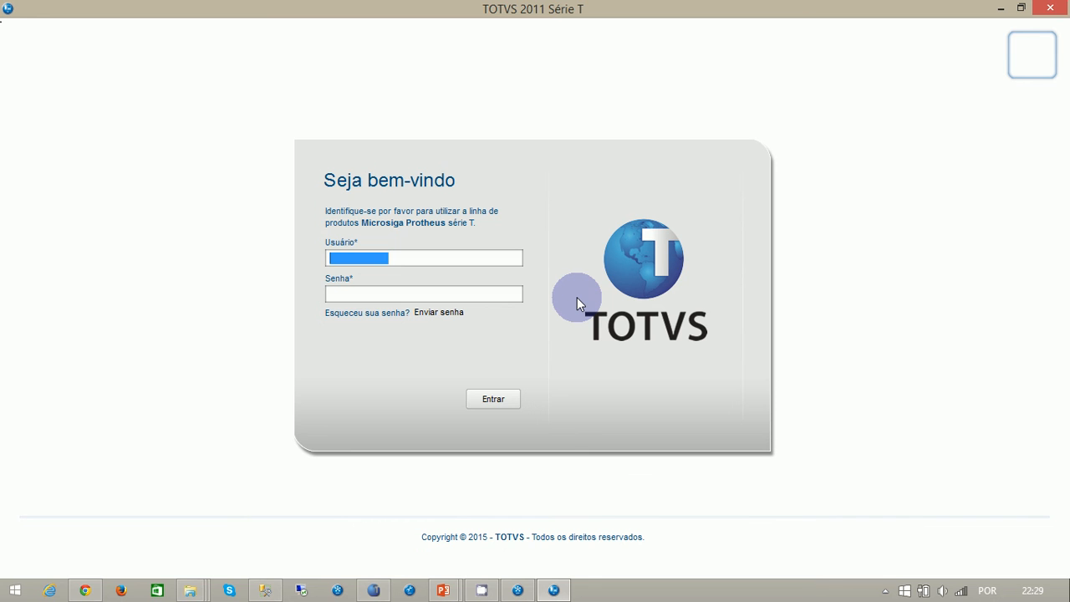
- Sign in to Protheus with the user admin after clearing the password field
text(admin)
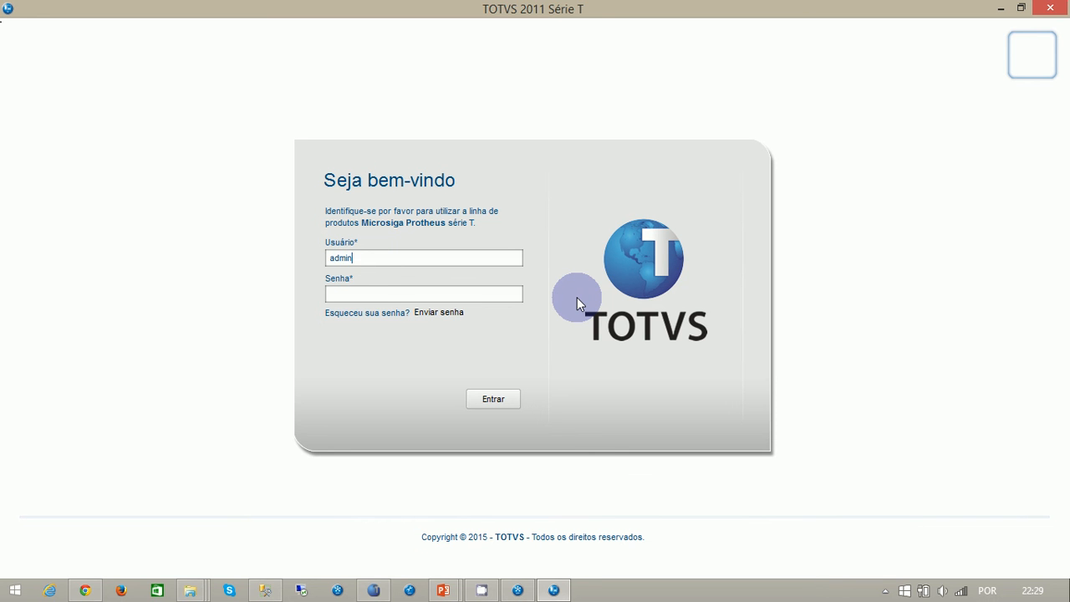
key(Tab)
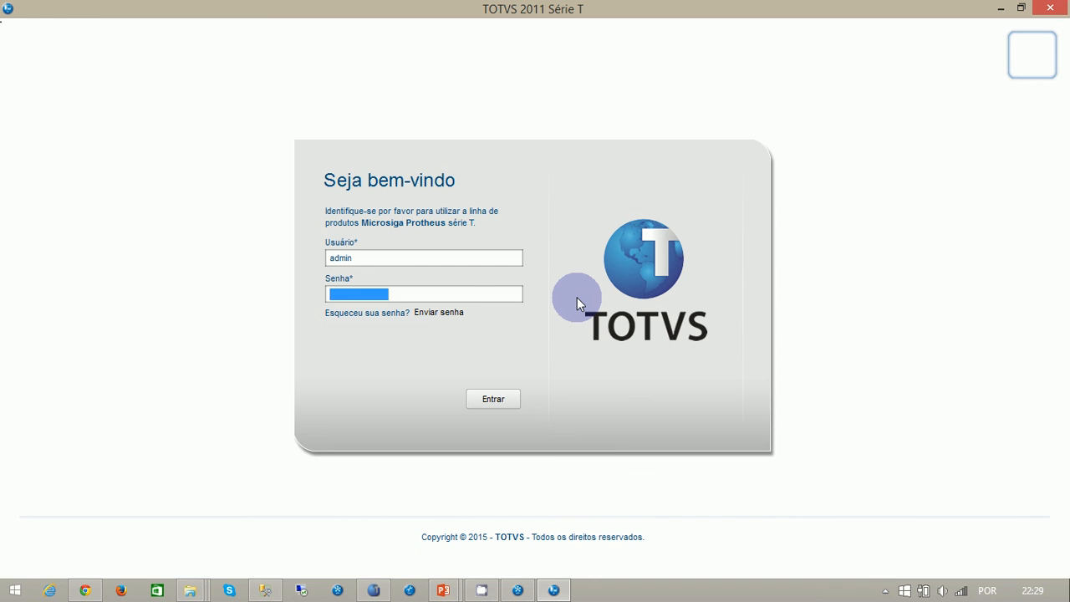
key(BackSpace)
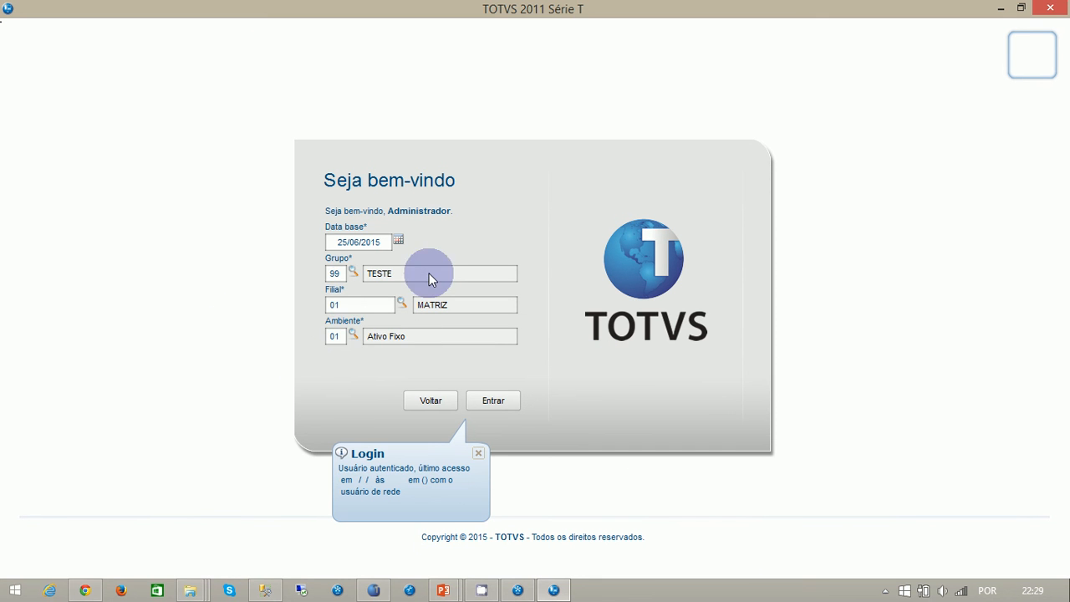
- Choose the 06 Financeiro (SIGAFIN) environment and enter the system
click(353, 337)
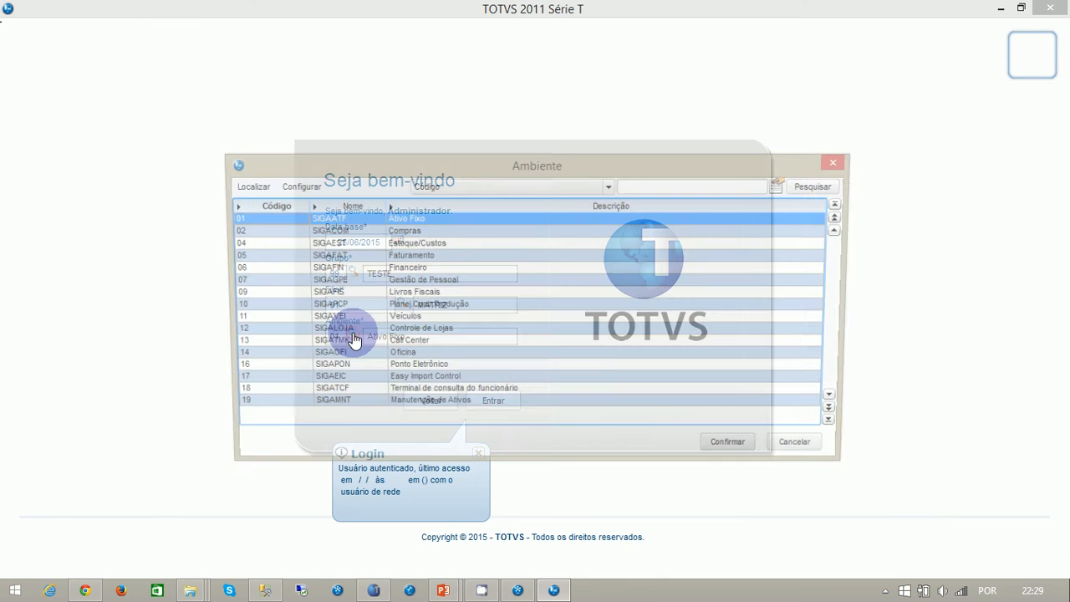
click(418, 268)
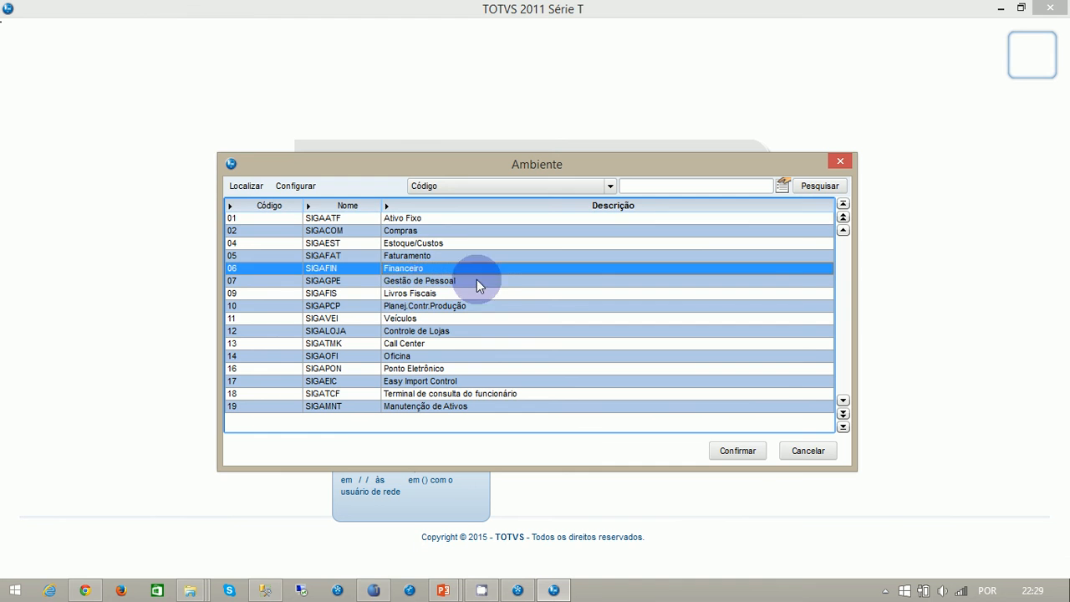
click(743, 450)
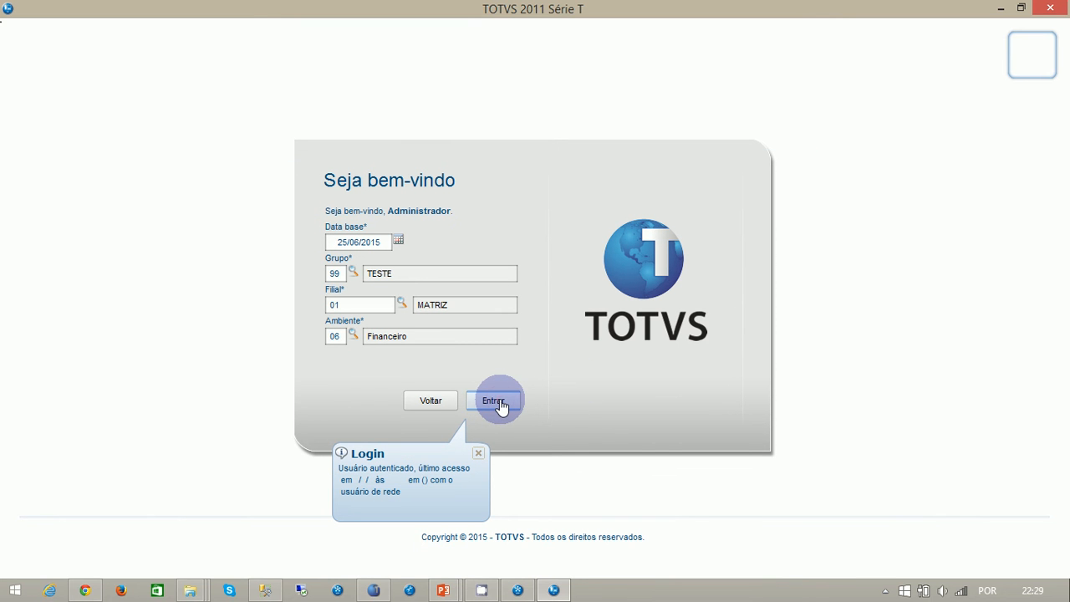
click(497, 402)
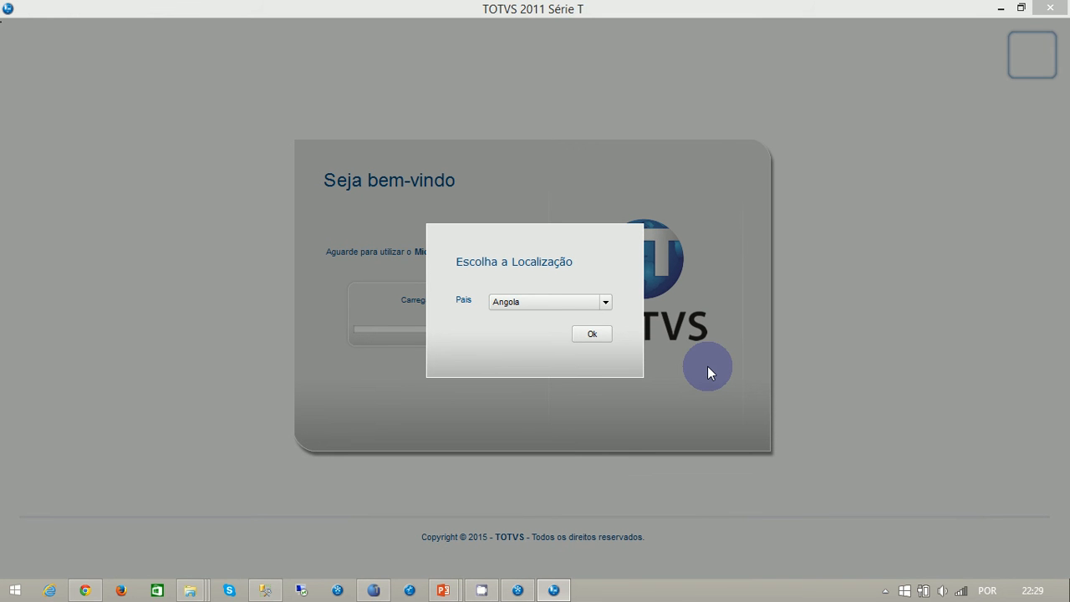
- Set the localization country to Brasil and confirm it
click(606, 306)
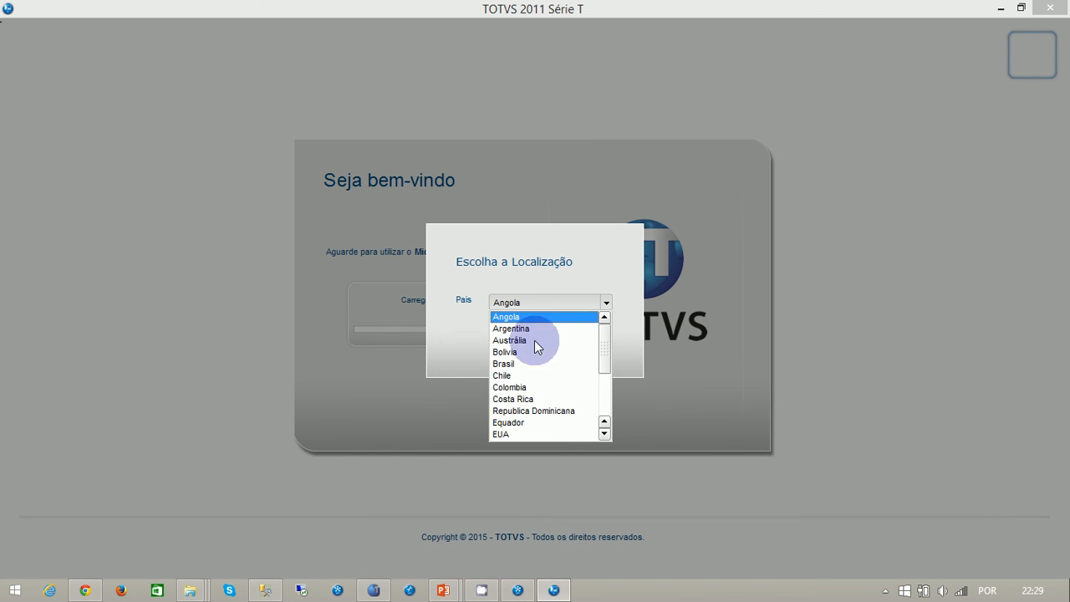
click(507, 363)
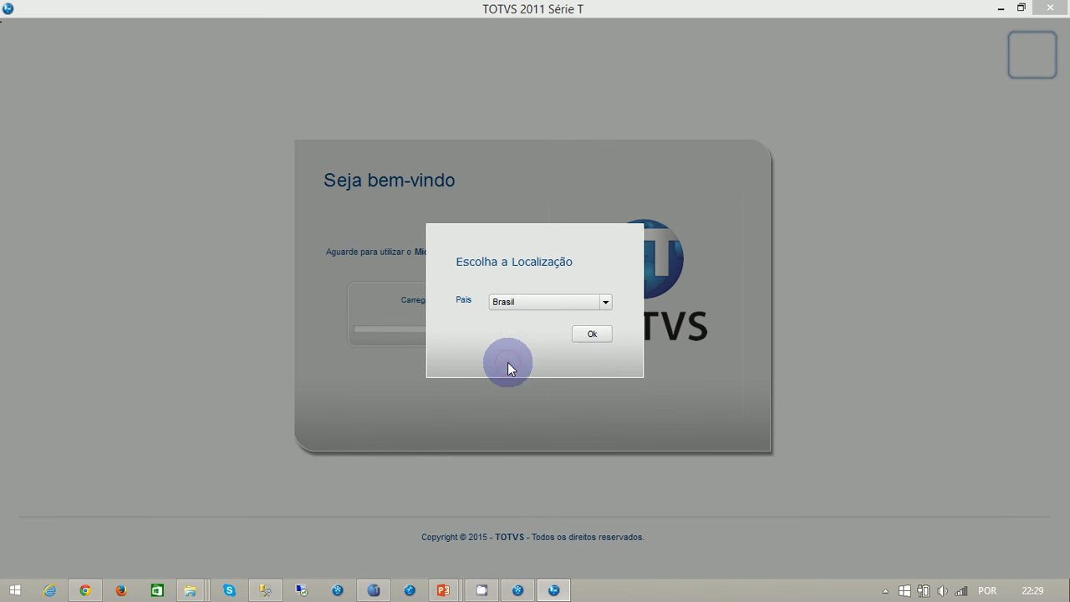
click(588, 335)
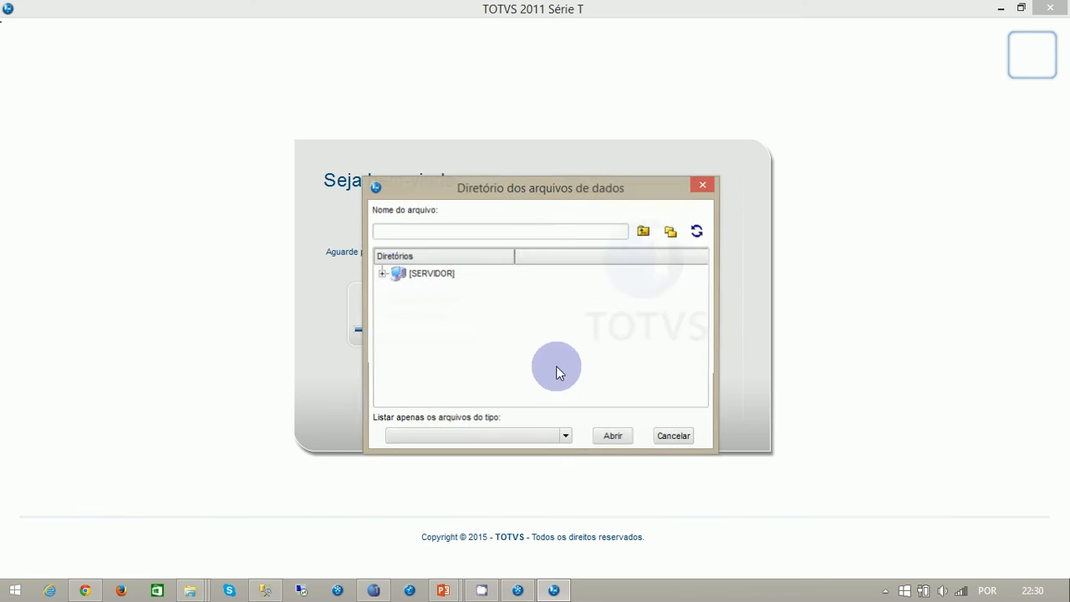
- Choose the system folder under SERVIDOR as the data files directory, and accept the SERVIDOR root in the repeated directory selection
double_click(388, 275)
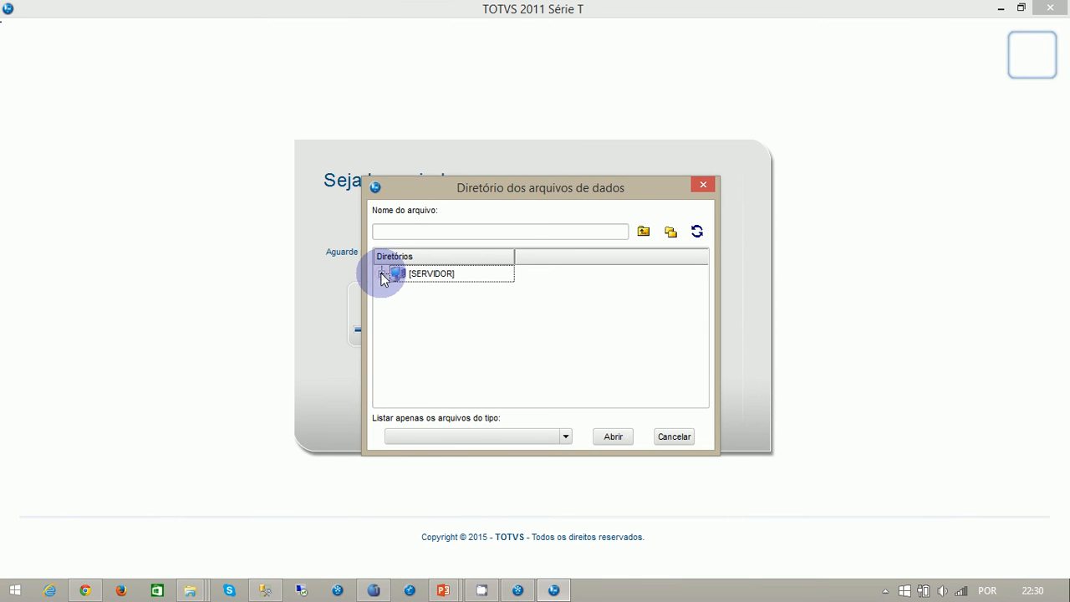
scroll(491, 351, down, 1)
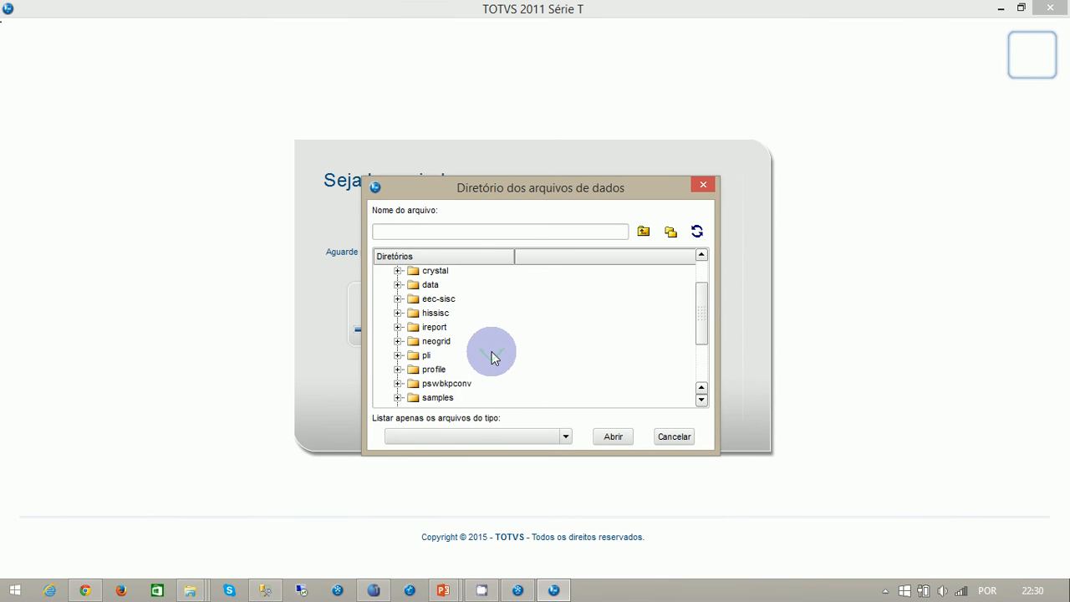
scroll(491, 352, up, 1)
scroll(492, 352, down, 3)
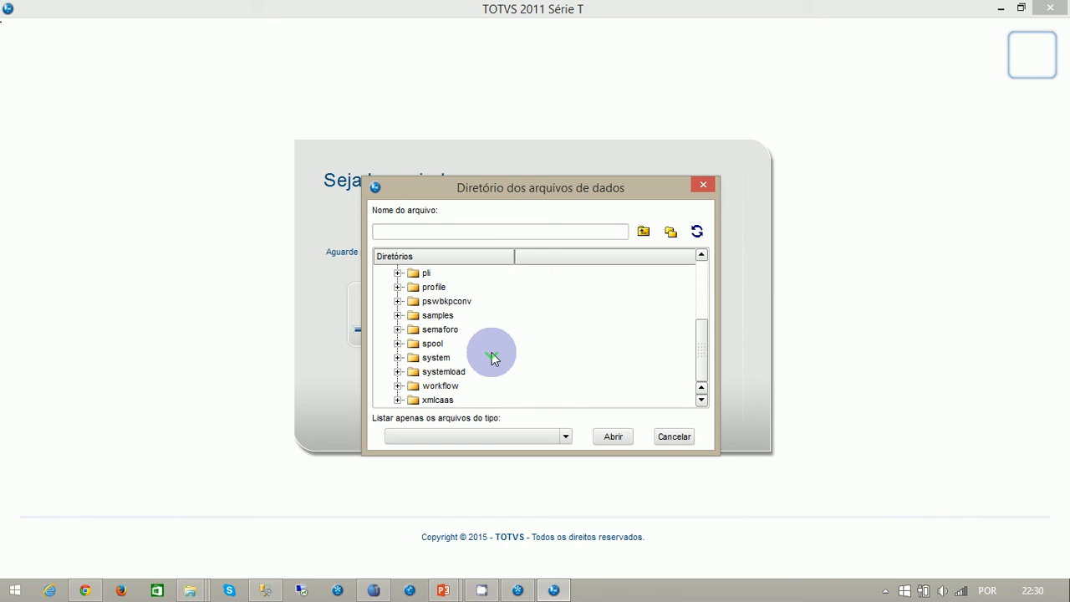
click(449, 356)
click(611, 436)
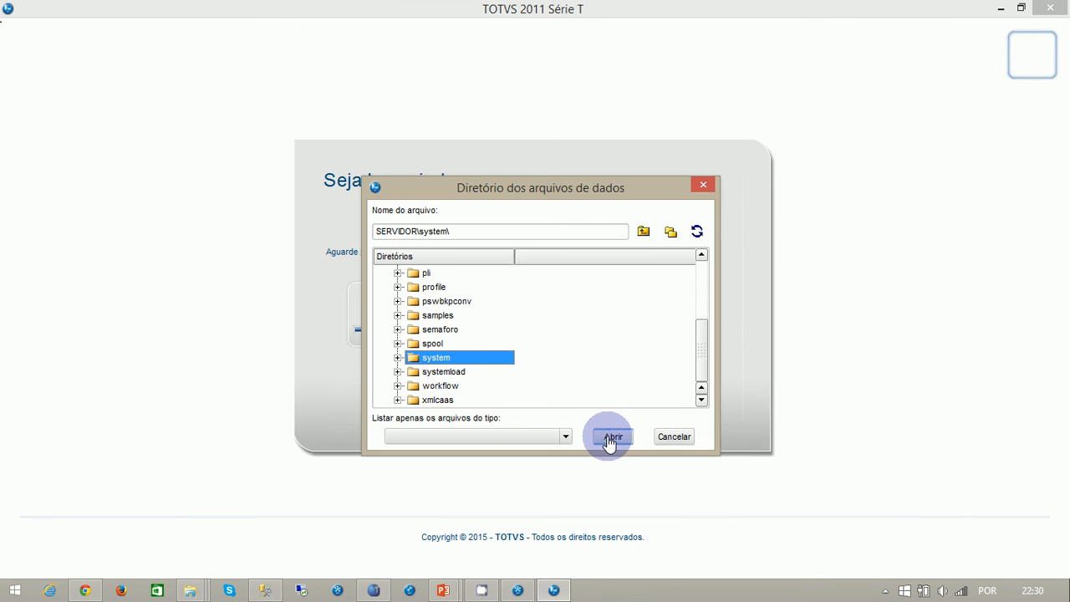
click(423, 276)
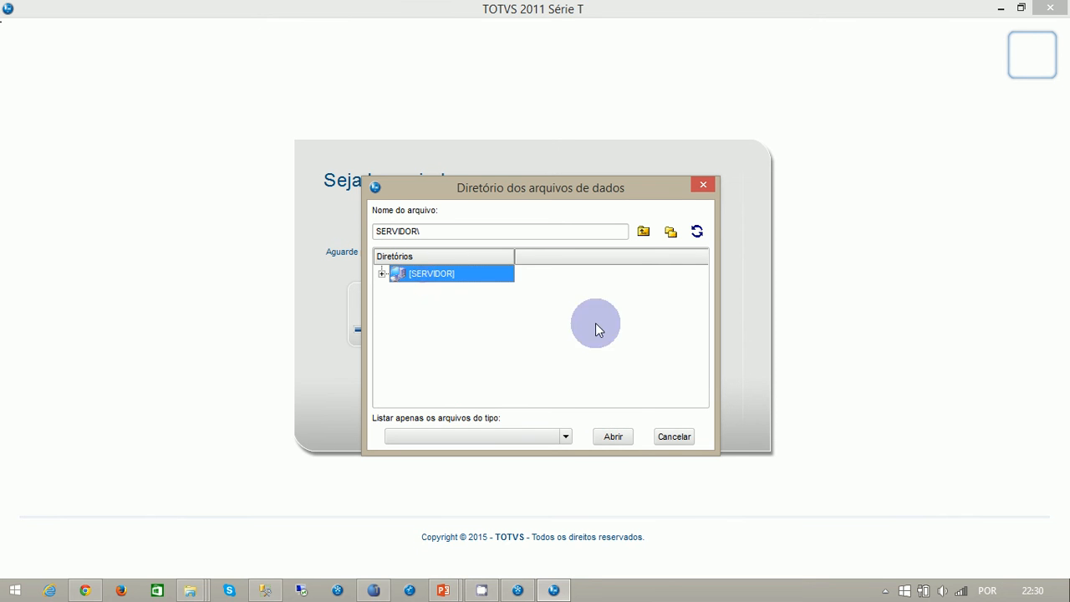
click(613, 436)
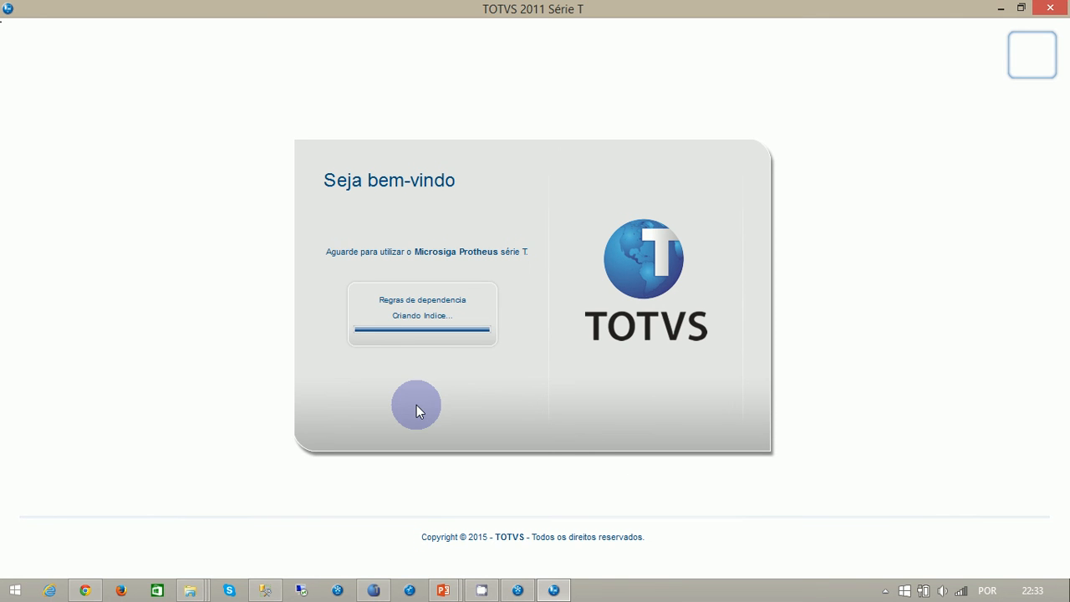
click(885, 591)
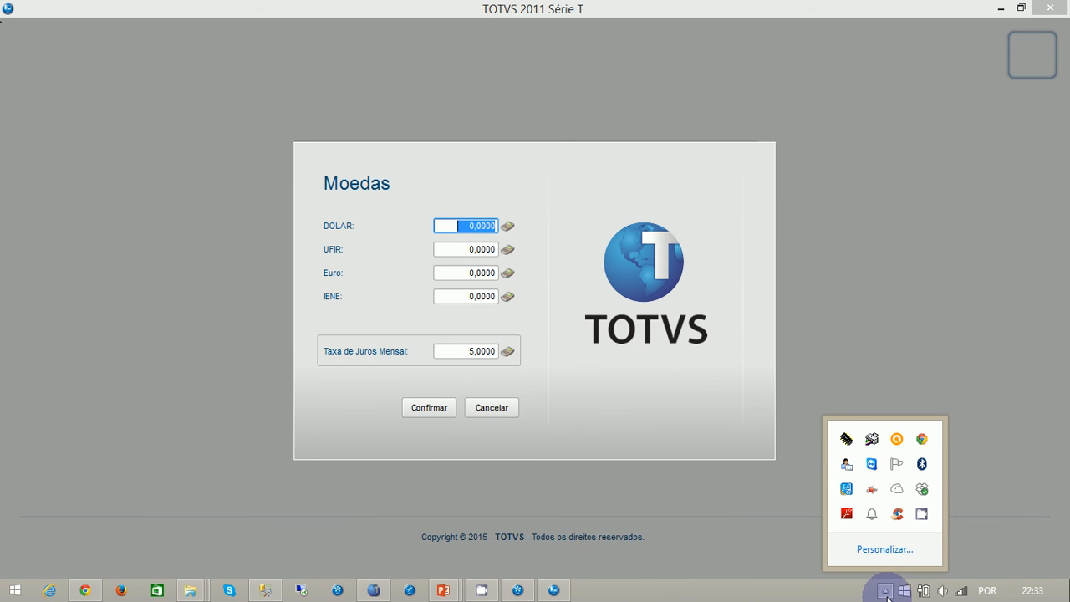
click(922, 519)
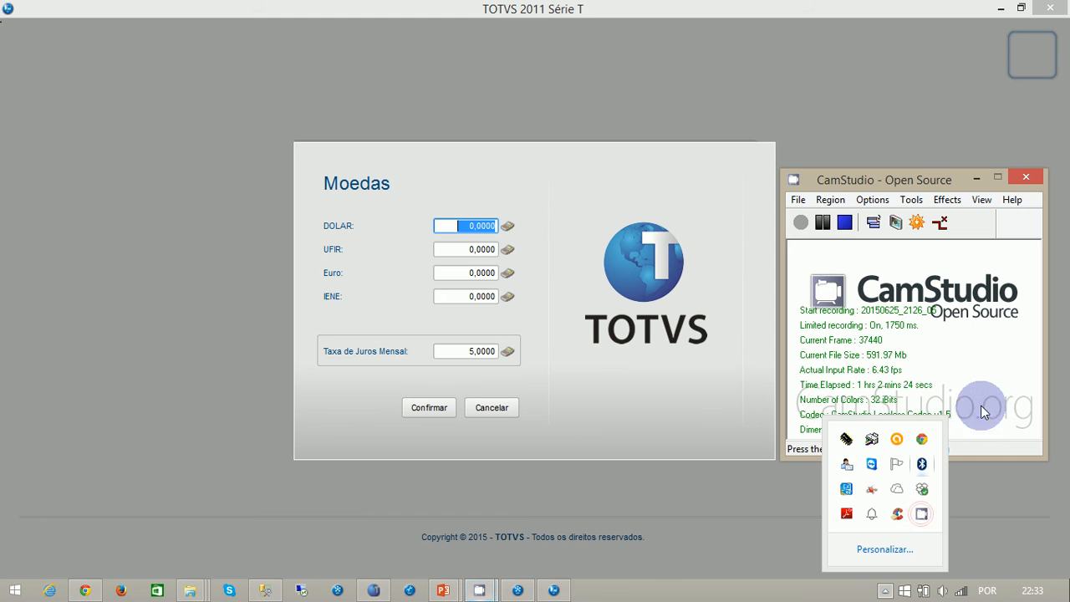
click(936, 185)
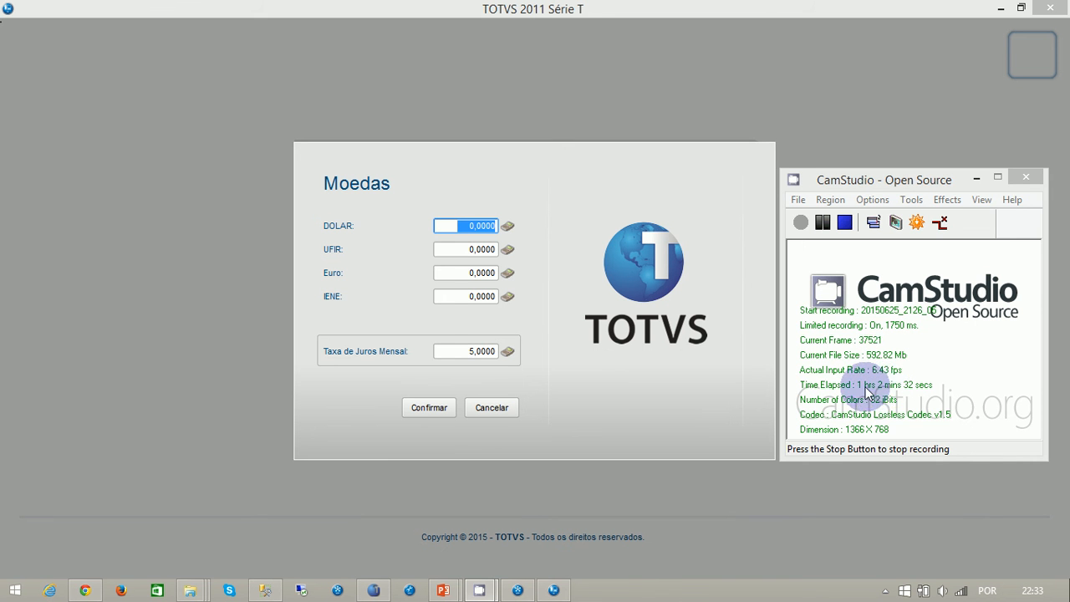
click(976, 179)
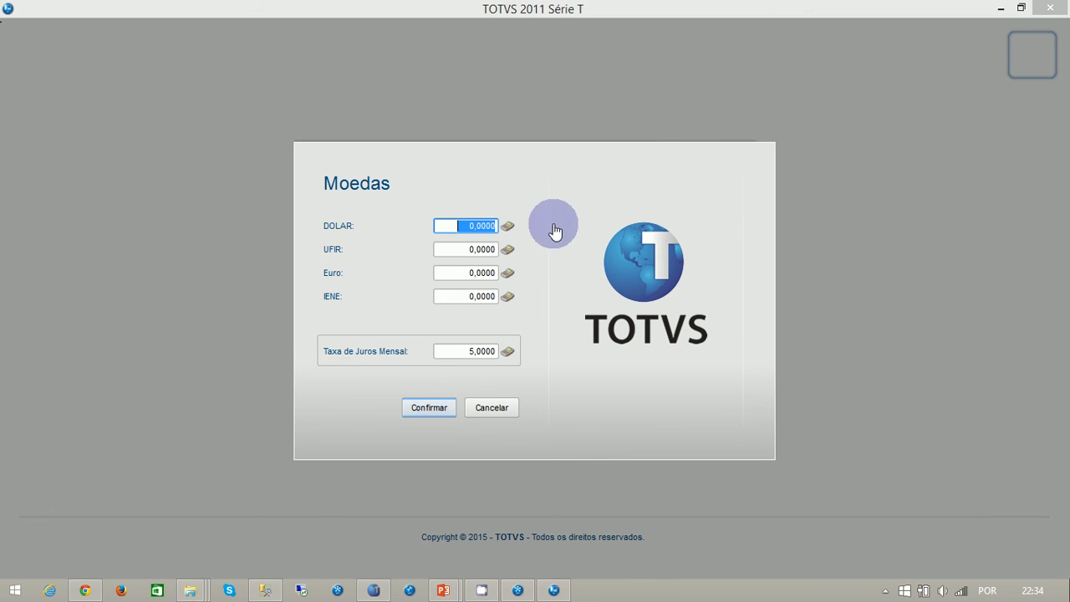
- Confirm the Moedas rates and open the Clientes register in the Cadastros group of Atualizações
click(429, 407)
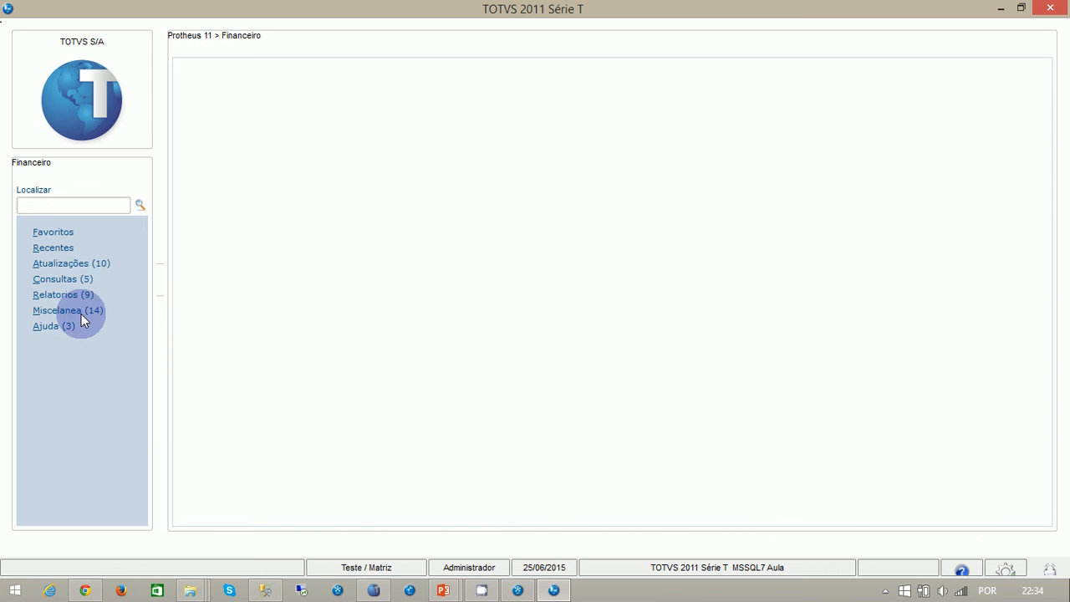
click(98, 264)
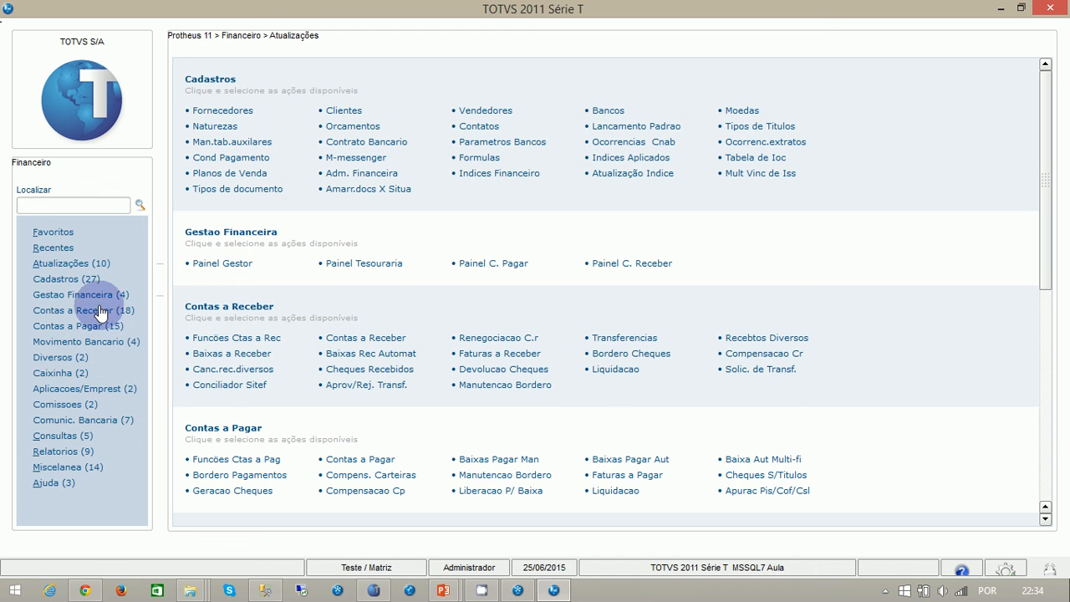
click(86, 278)
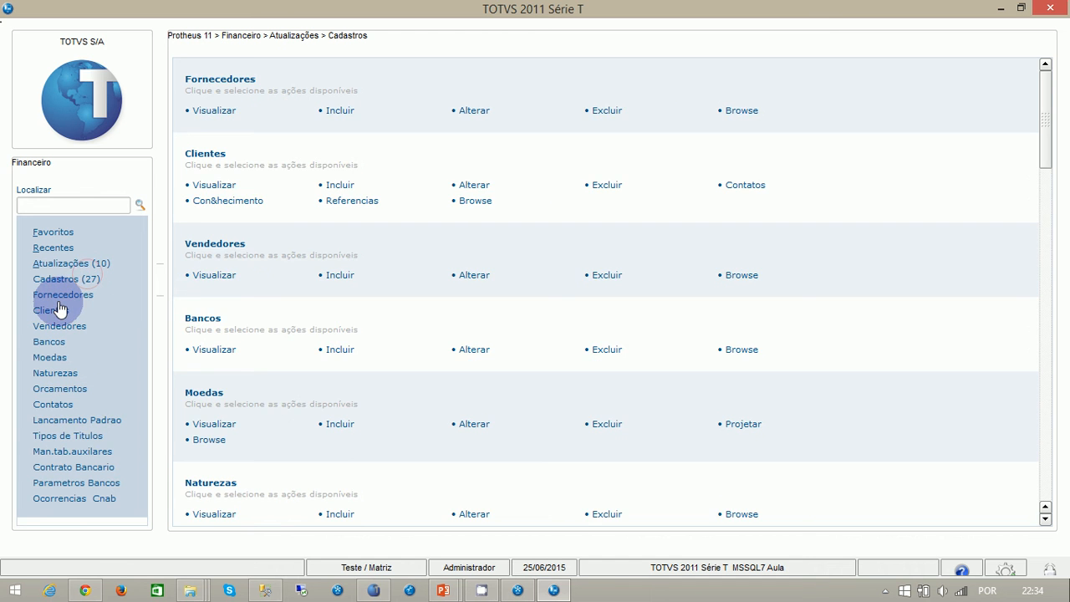
click(55, 306)
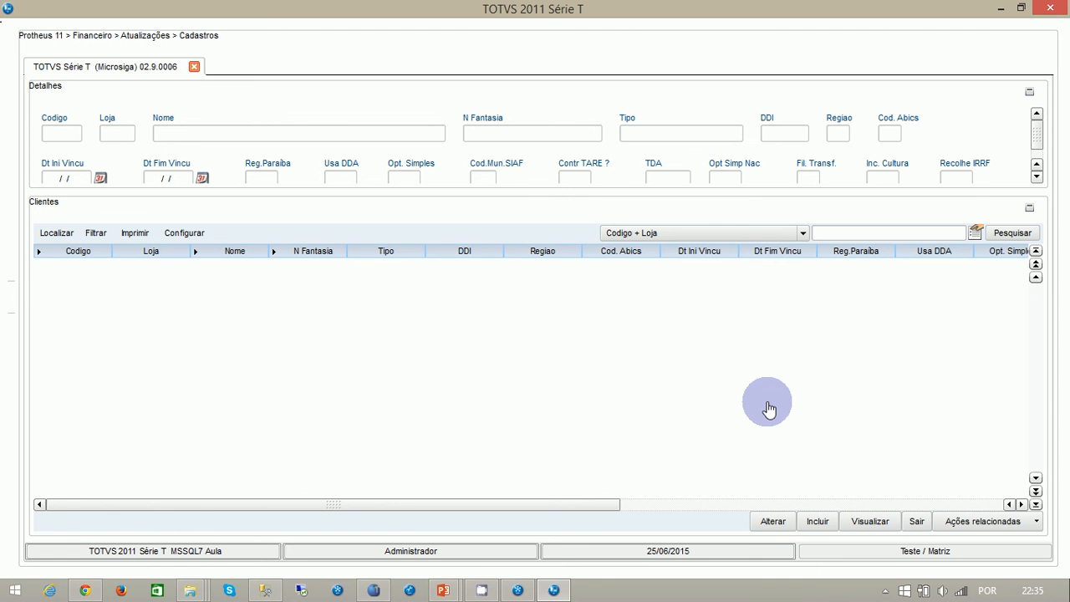
- Open a blank new client record, look through its Adm/Fin., Fiscais and Cadastrais sections, and leave the client register without saving
click(818, 524)
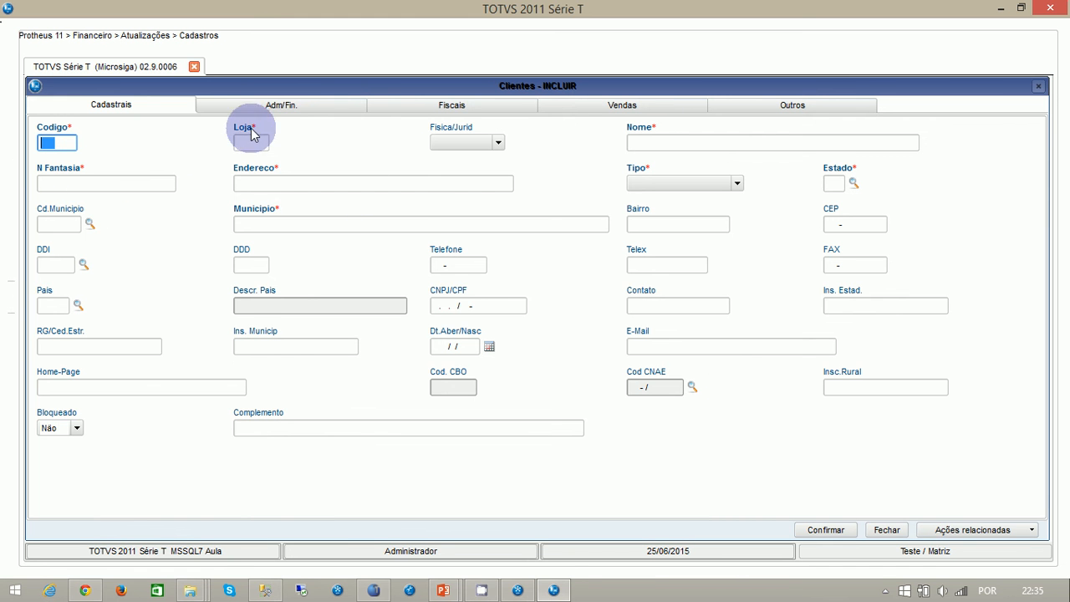
click(325, 108)
click(456, 106)
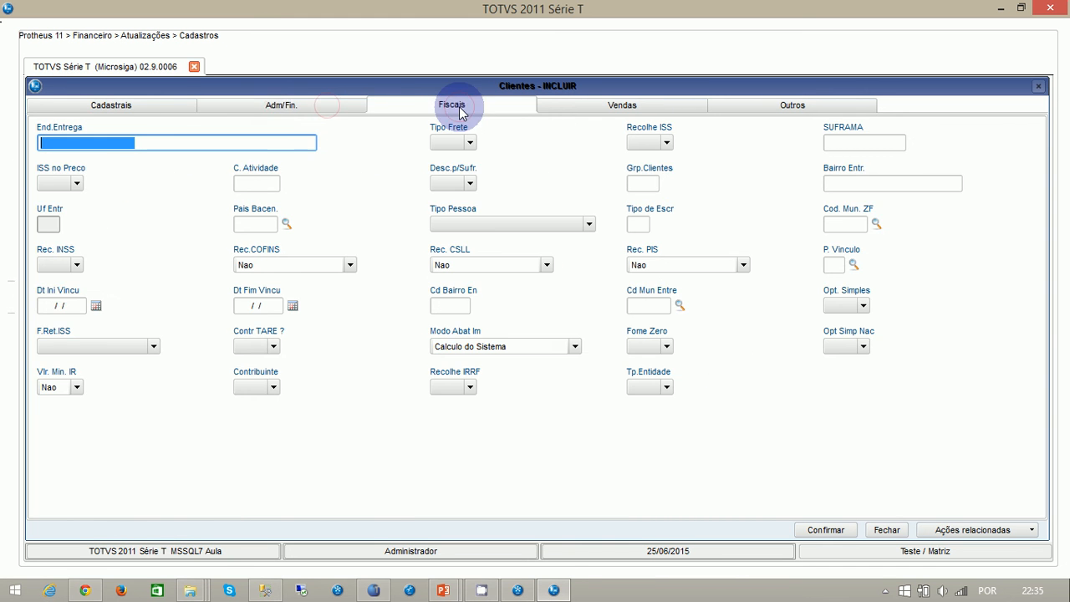
click(161, 103)
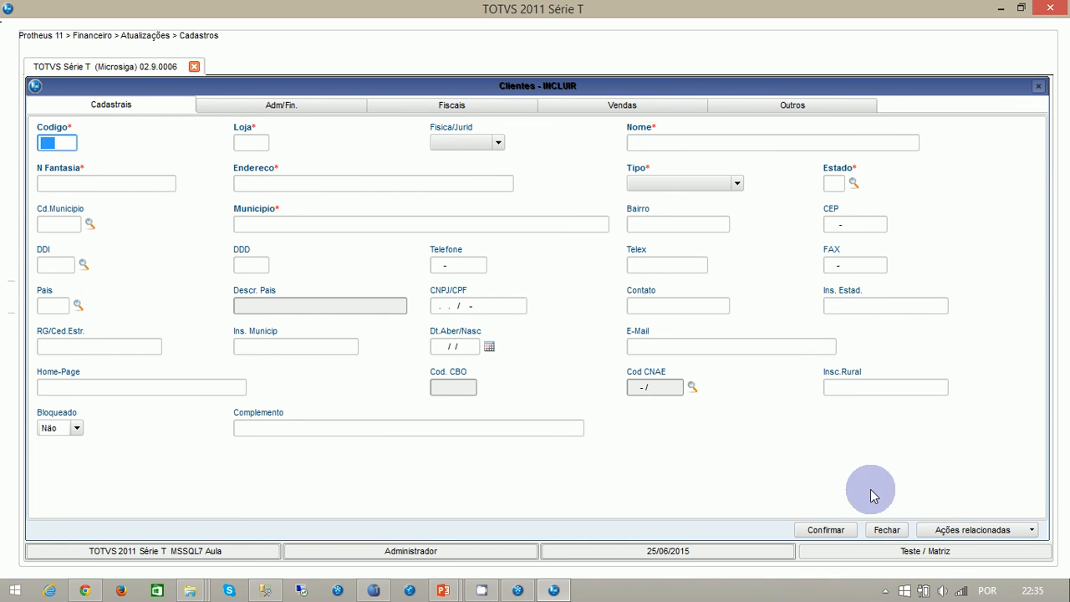
click(886, 529)
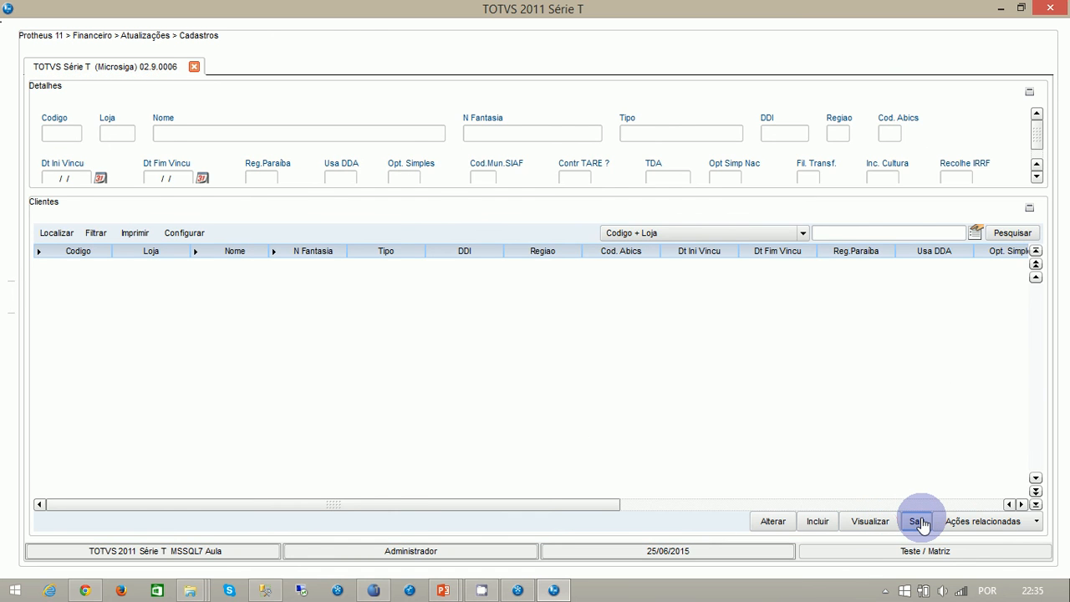
click(919, 521)
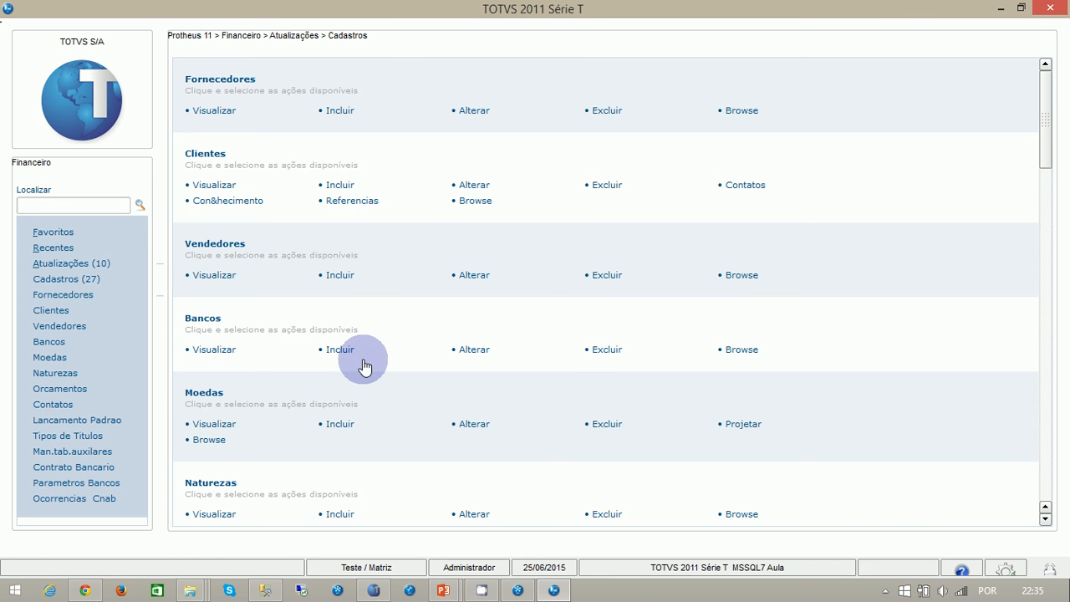
- Exit Protheus and launch DevStudio.exe from the smartclient folder
key(Escape)
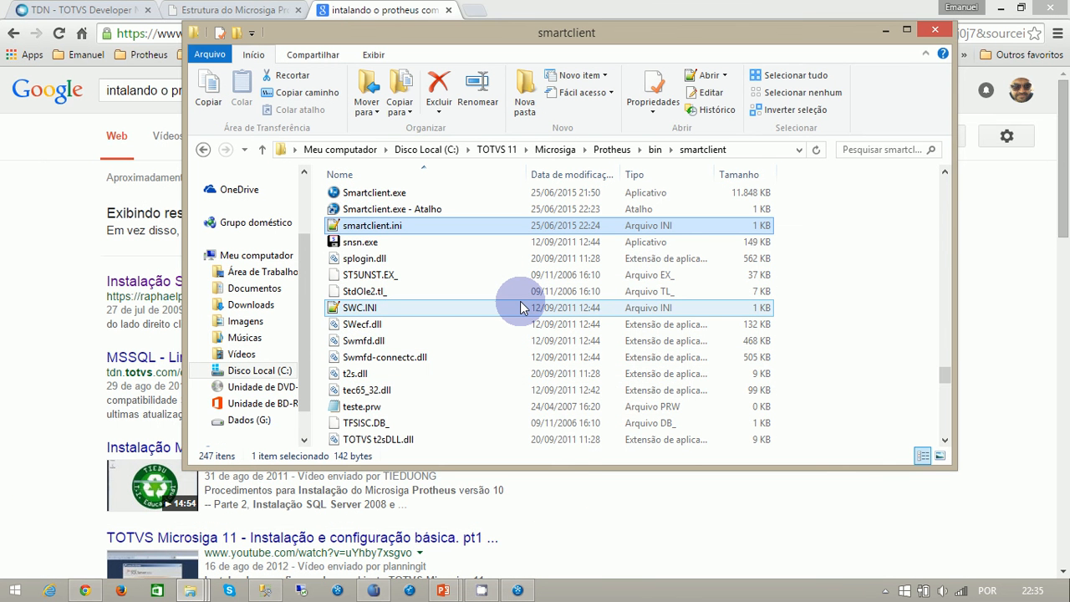
text(dev)
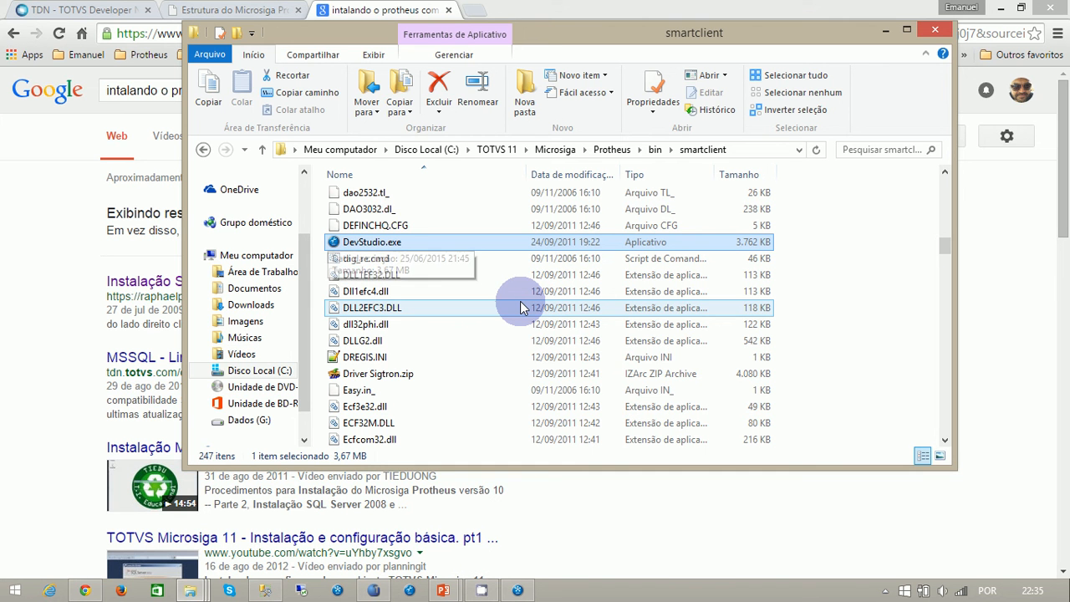
key(Return)
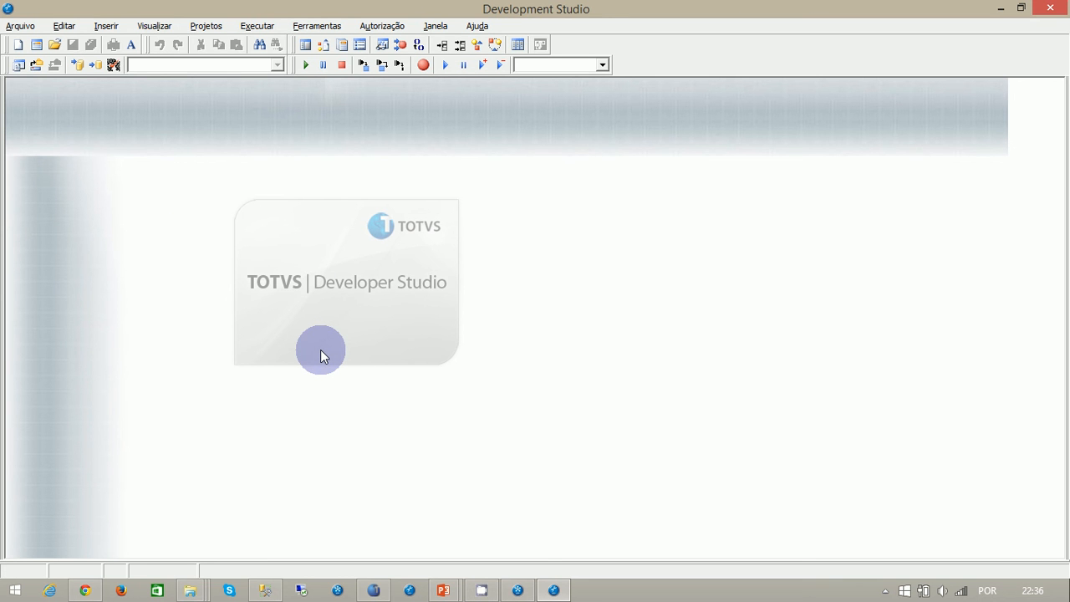
- Switch to SQL Server Management Studio, refresh the aula1 database and list its tables
click(266, 589)
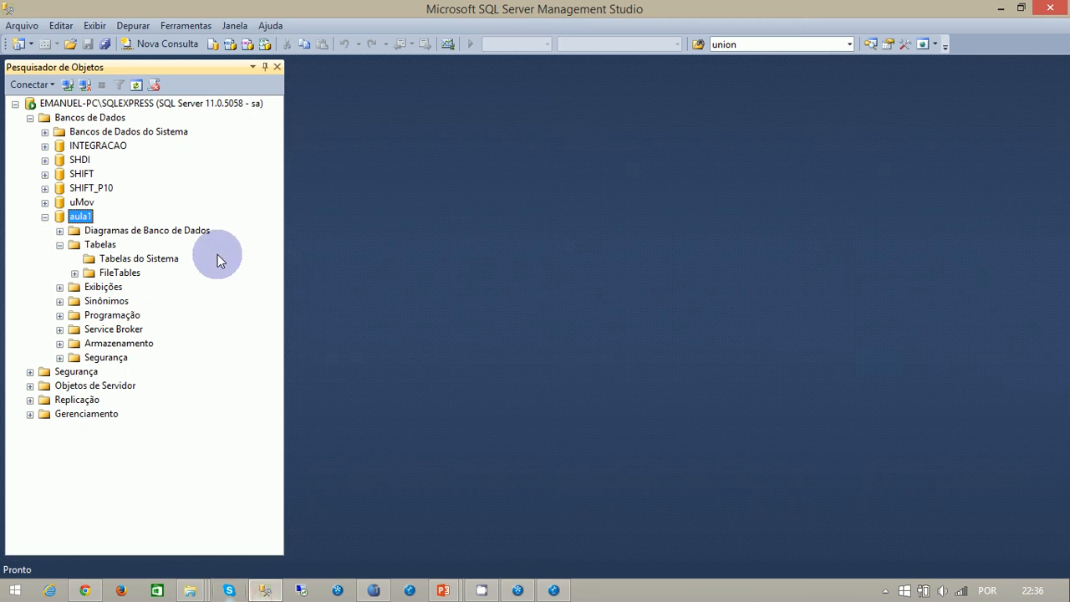
click(60, 244)
right_click(68, 217)
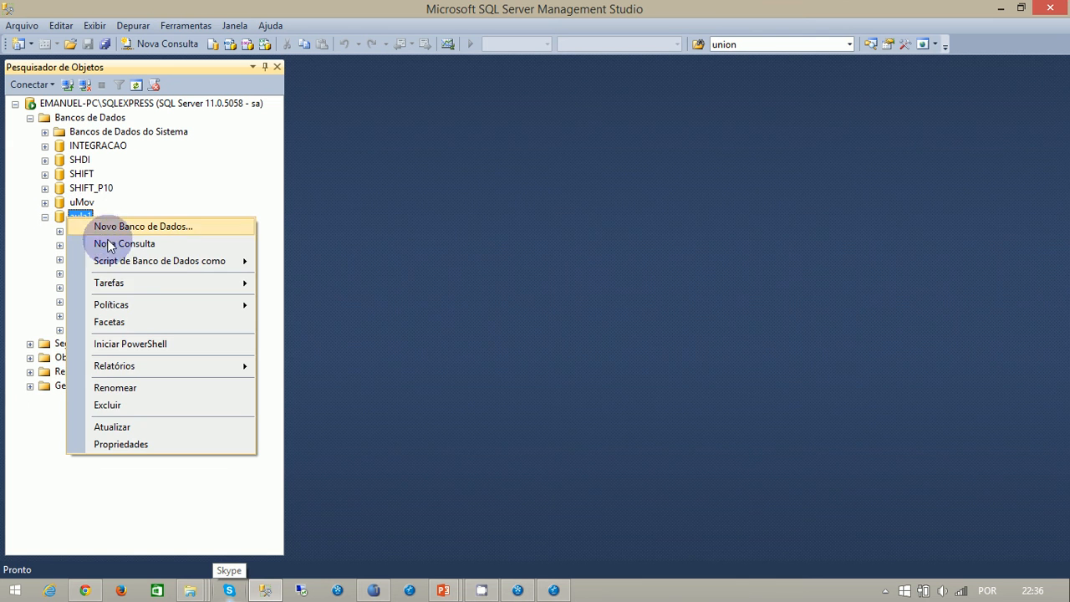
click(107, 426)
click(60, 244)
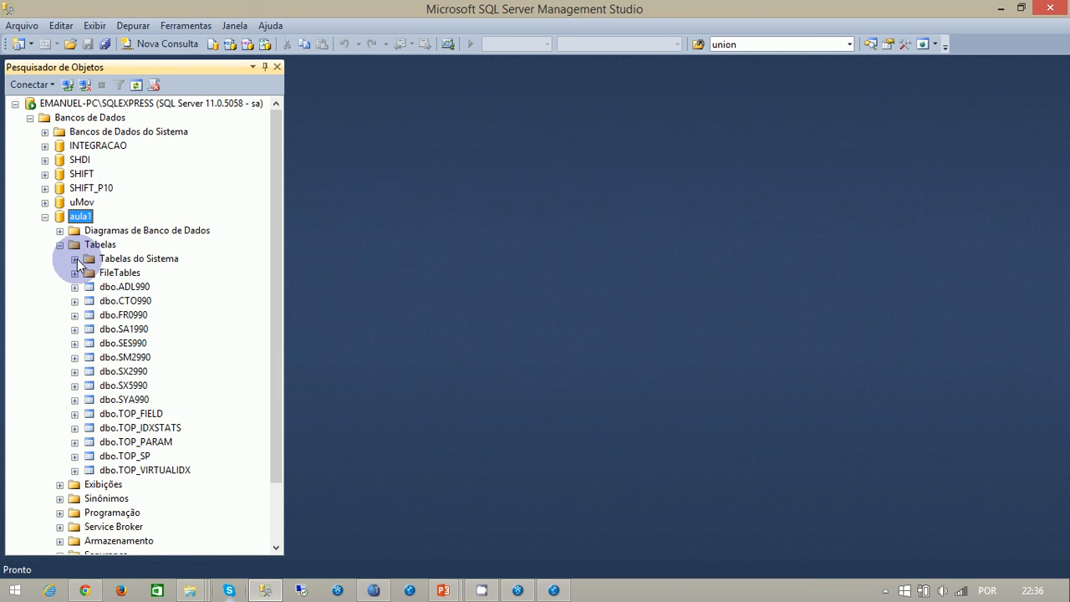
- Examine the tables in the aula1 database, including dbo.SA1990, dbo.SES990 and the structure of dbo.SM2990
click(125, 329)
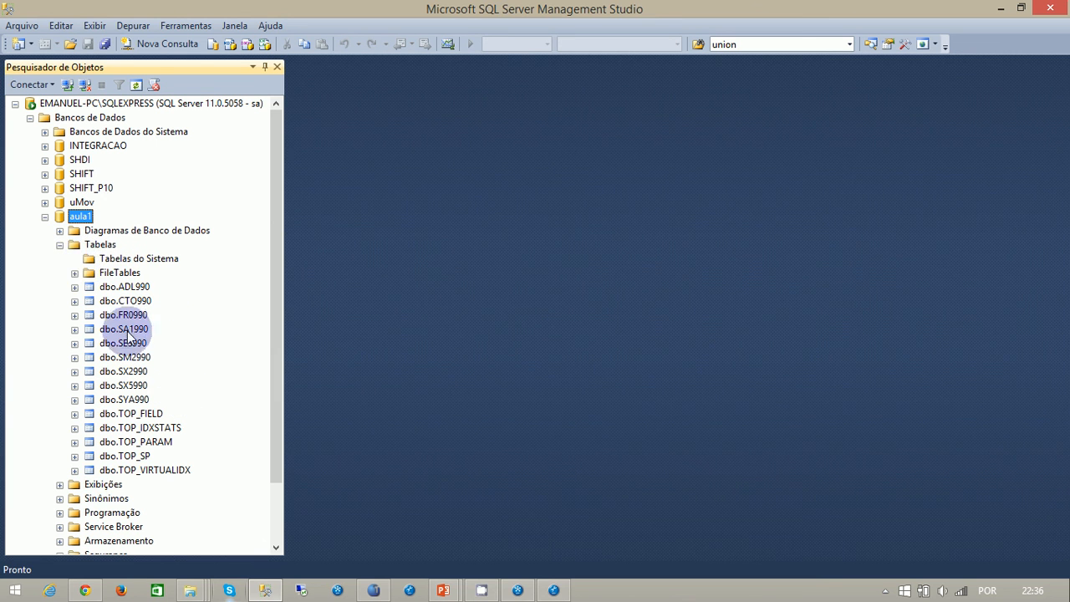
scroll(209, 387, down, 2)
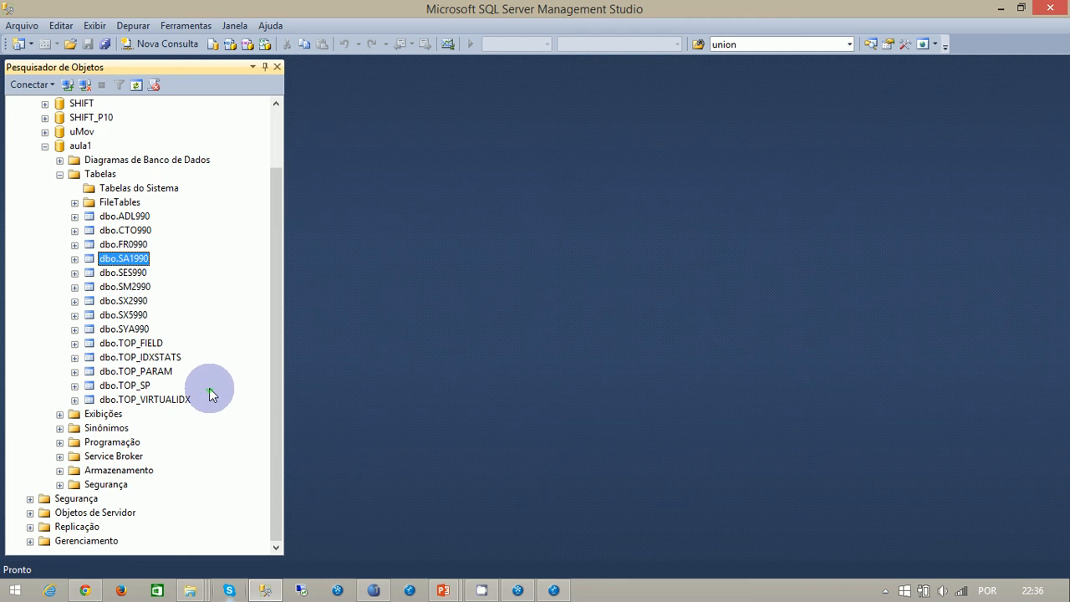
click(130, 272)
double_click(133, 286)
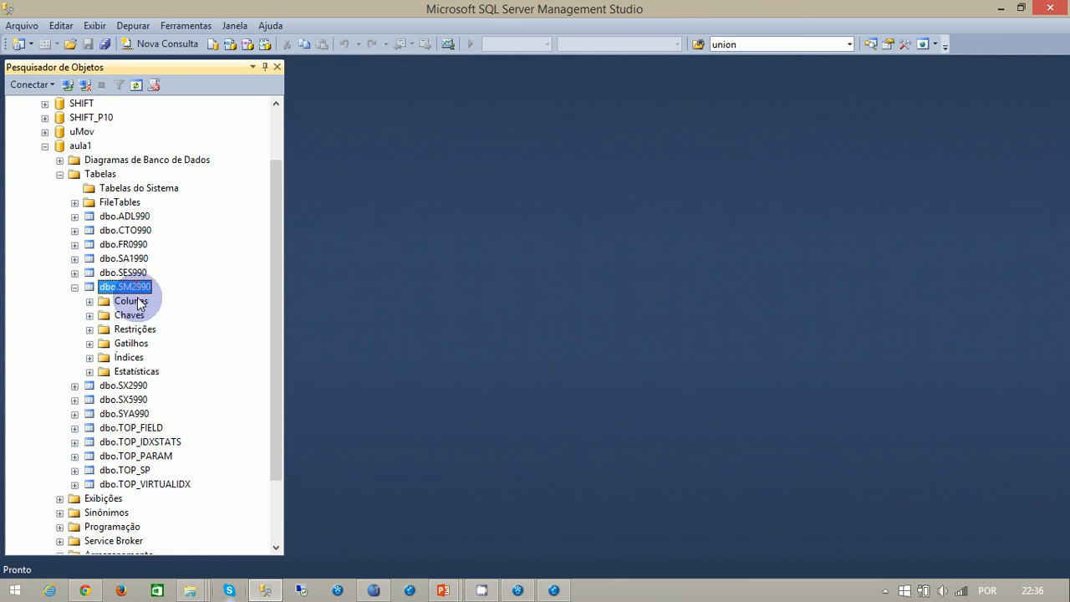
click(75, 287)
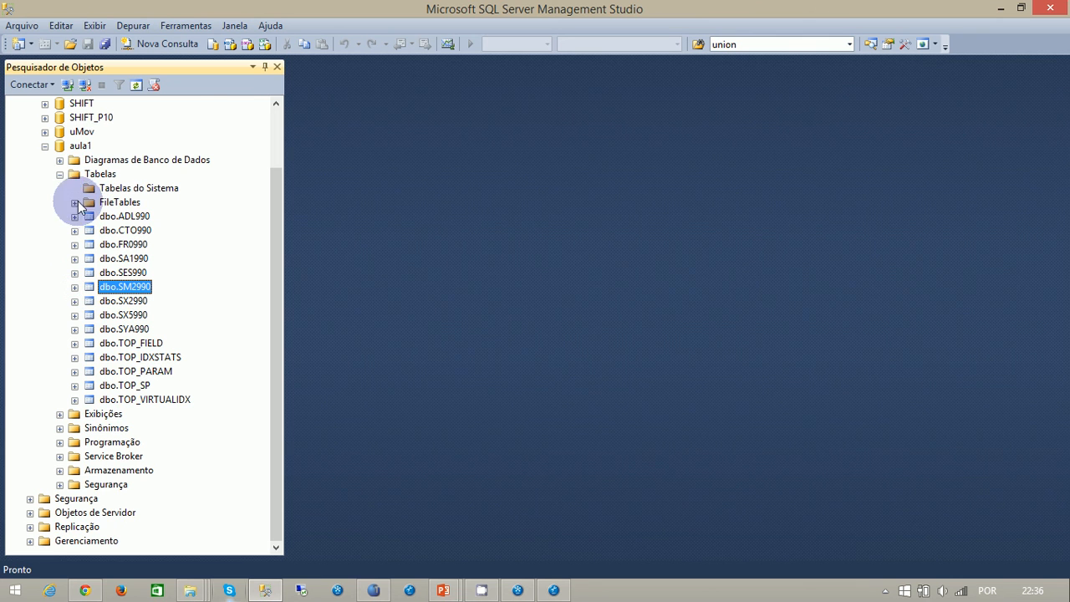
click(60, 174)
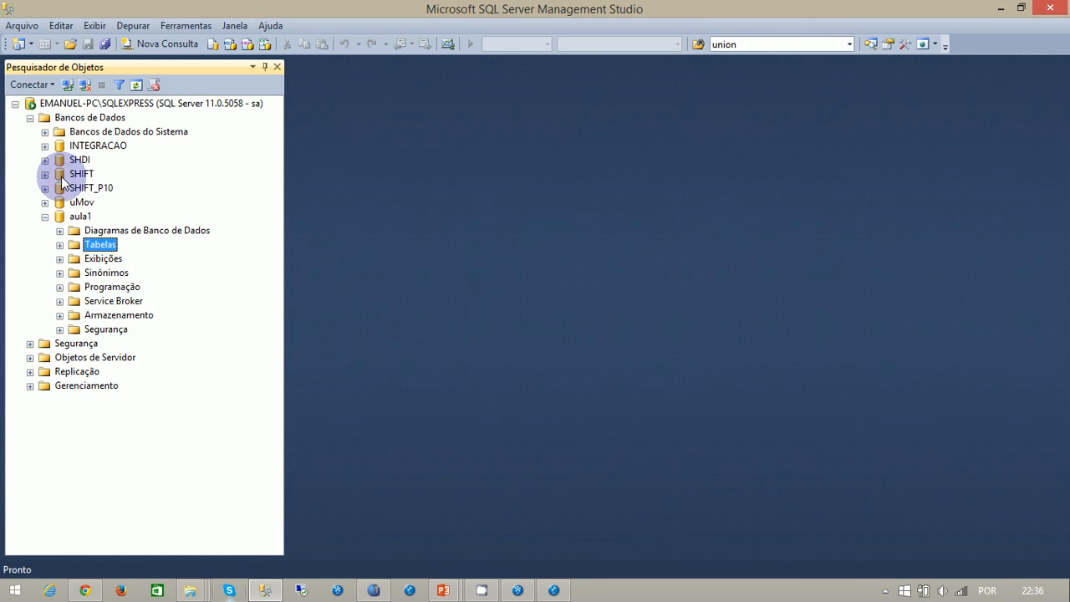
double_click(87, 247)
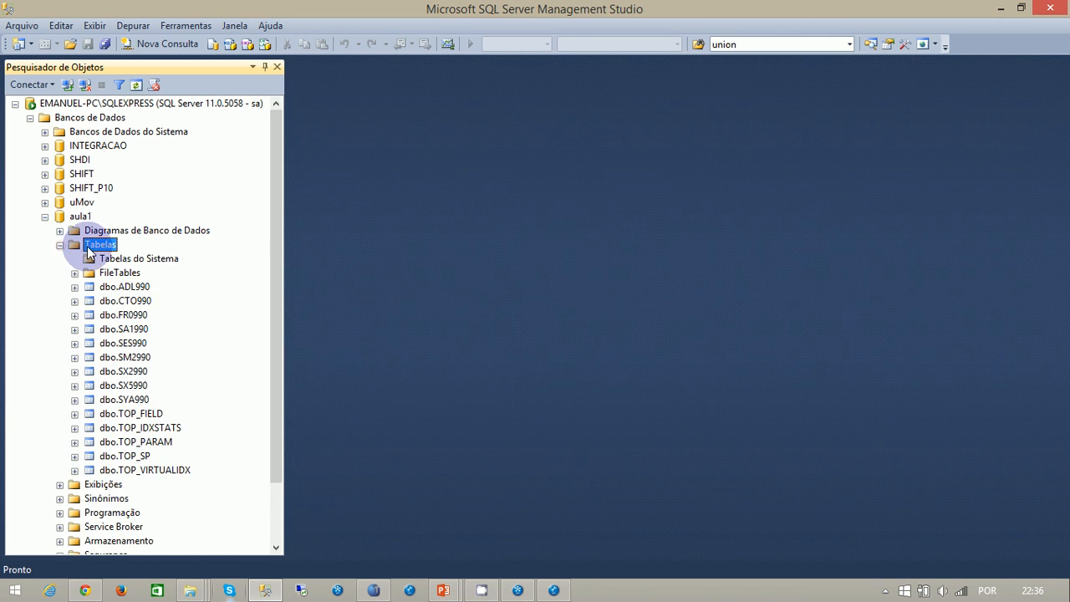
scroll(176, 371, down, 2)
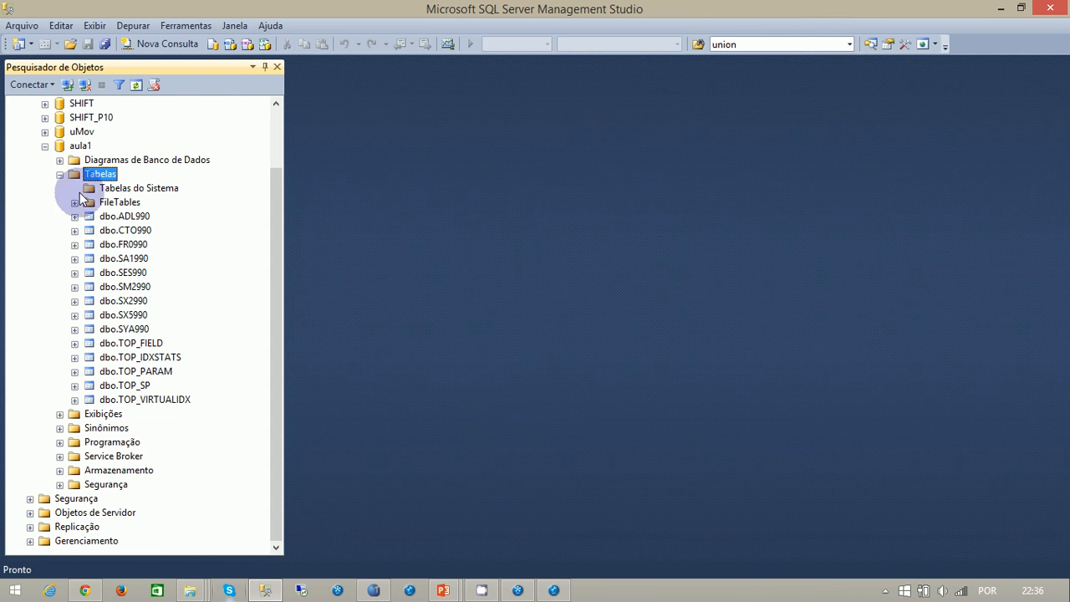
scroll(108, 201, up, 2)
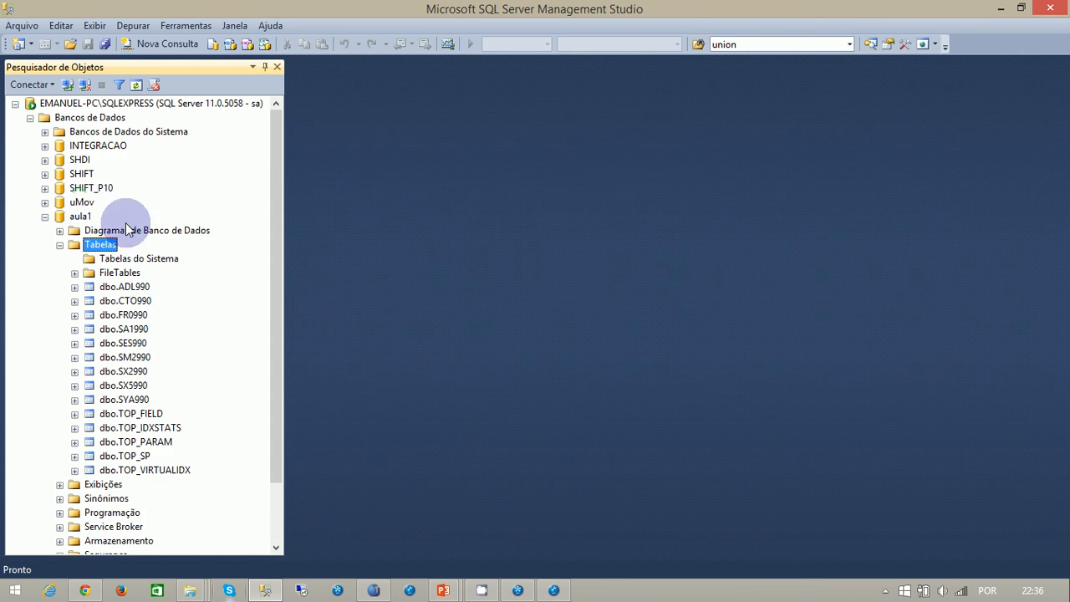
- Expand the SHIFT database and browse through its list of tables
click(45, 174)
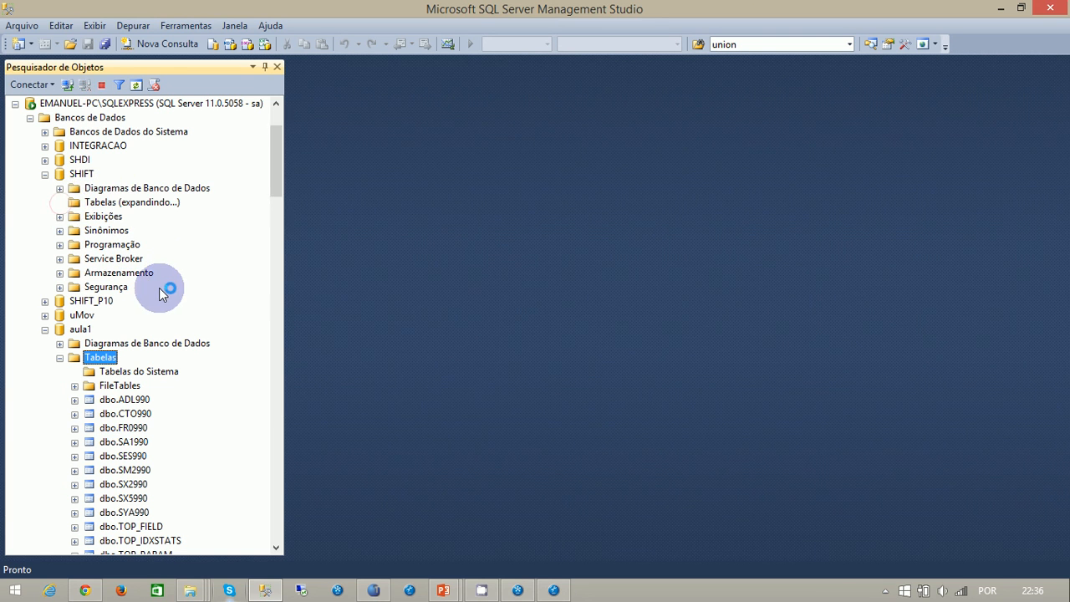
scroll(146, 251, down, 5)
scroll(149, 257, down, 20)
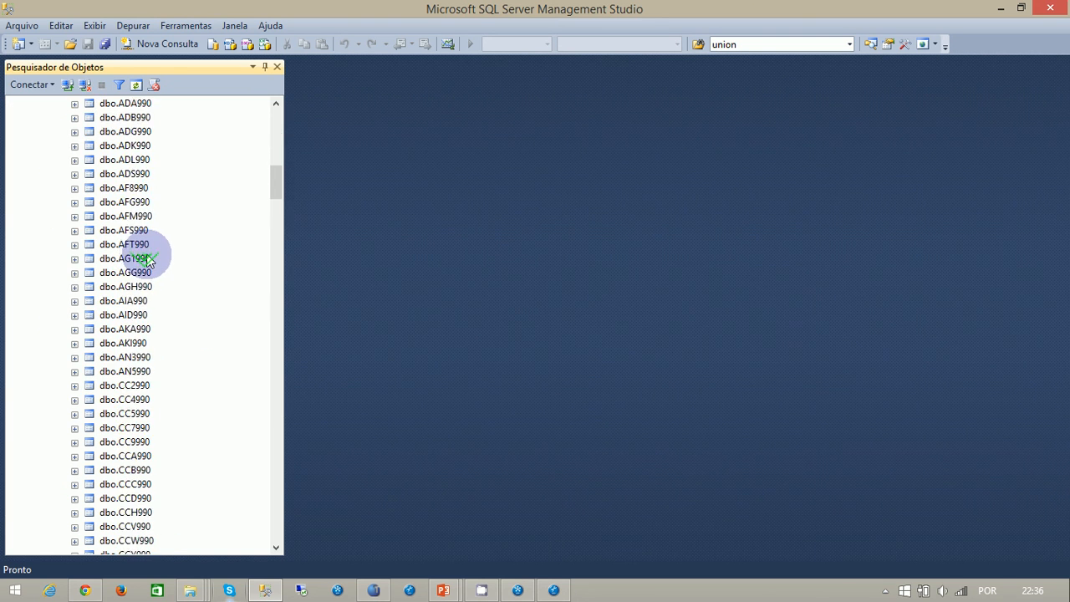
scroll(153, 260, down, 20)
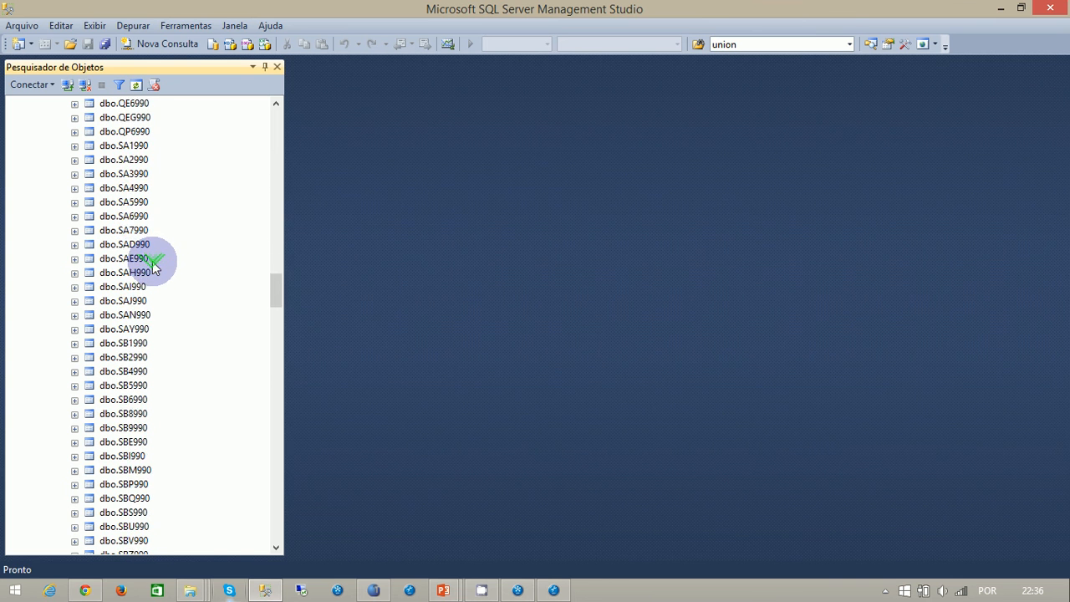
- Finish browsing the SHIFT tables, then minimize SQL Server Management Studio, Development Studio, the smartclient folder and the browser window
scroll(150, 292, down, 6)
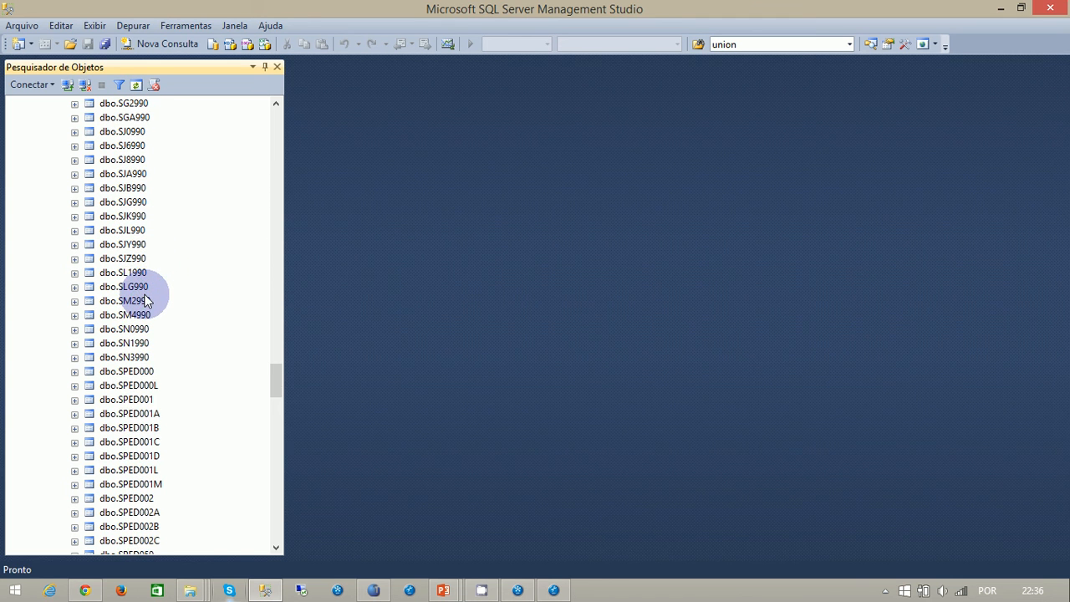
click(1001, 8)
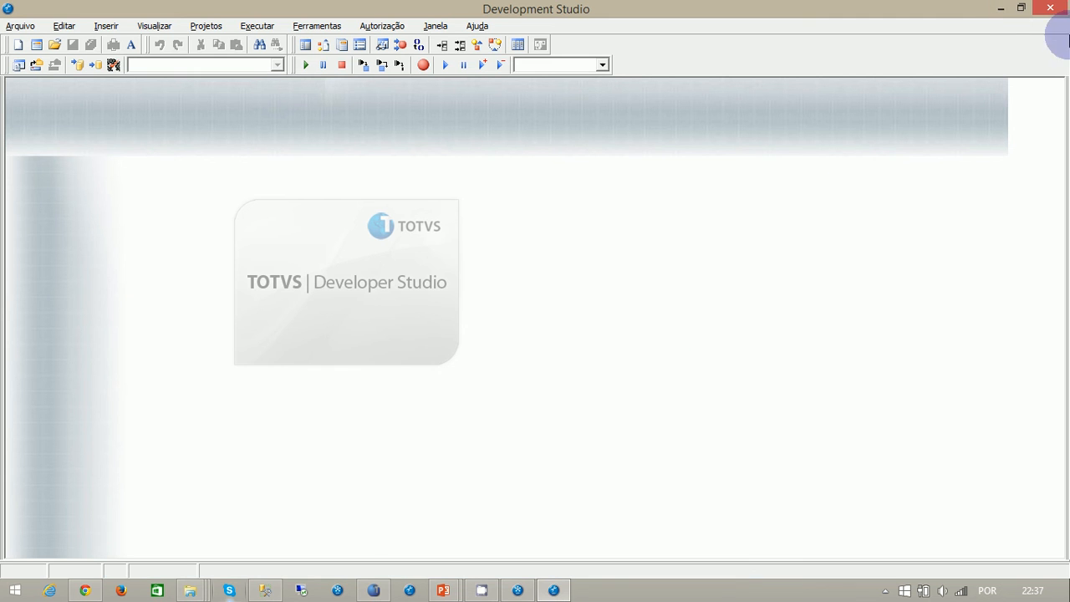
click(1000, 9)
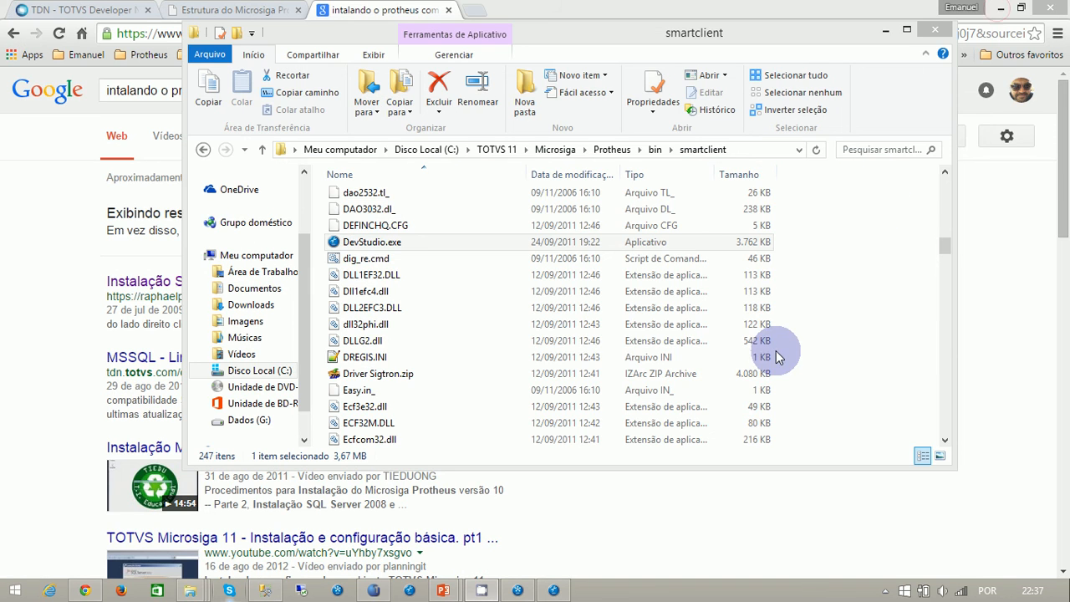
click(885, 31)
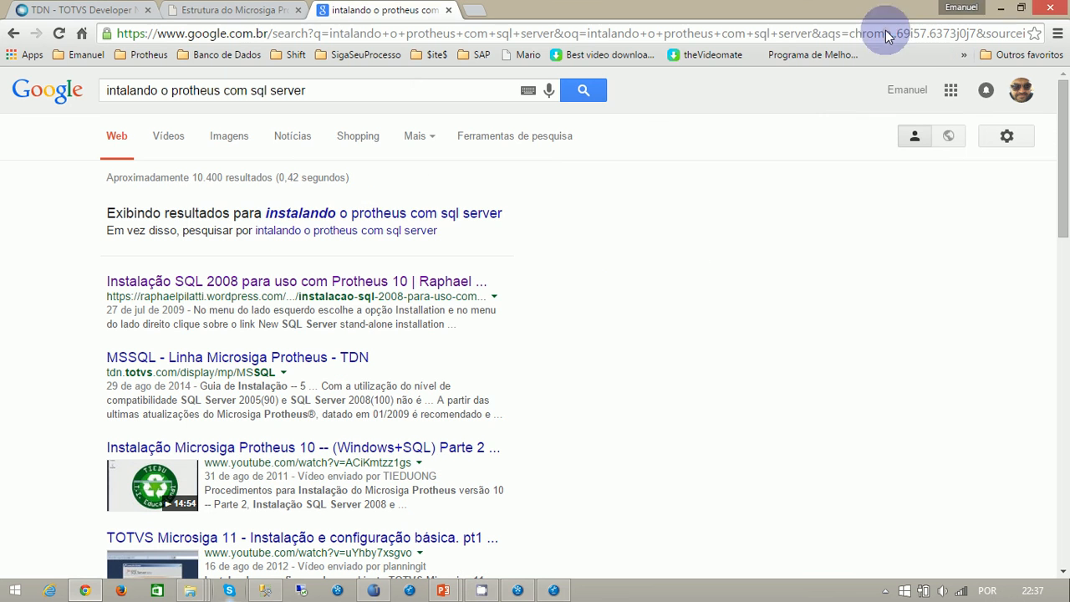
click(1000, 10)
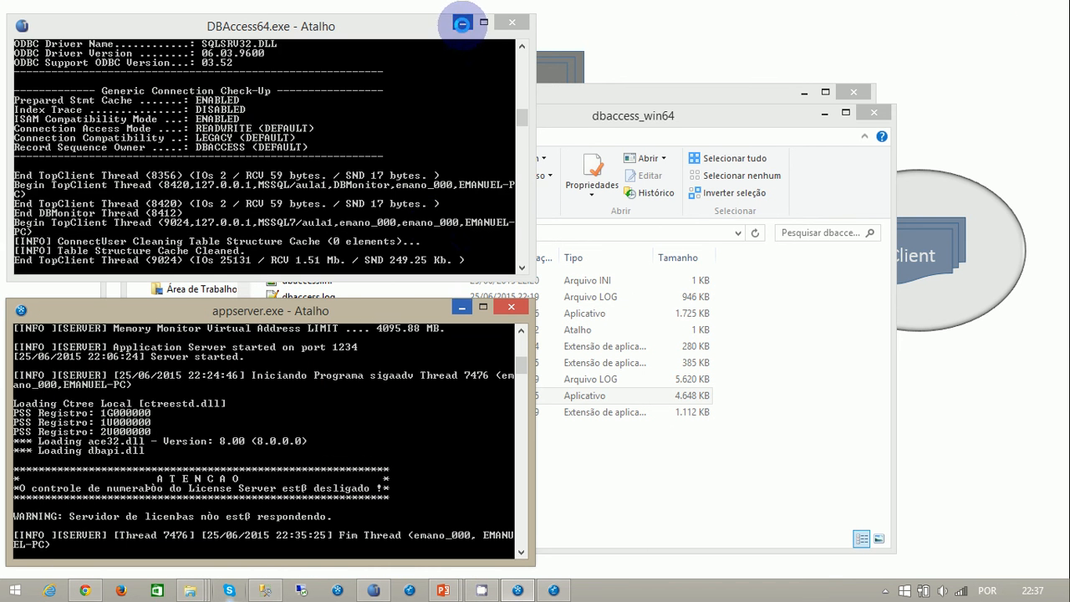
- Minimize the DBAccess64.exe and appserver.exe consoles and the dbaccess_win64 and DBAccess folder windows to return to the architecture slide
click(461, 23)
click(460, 307)
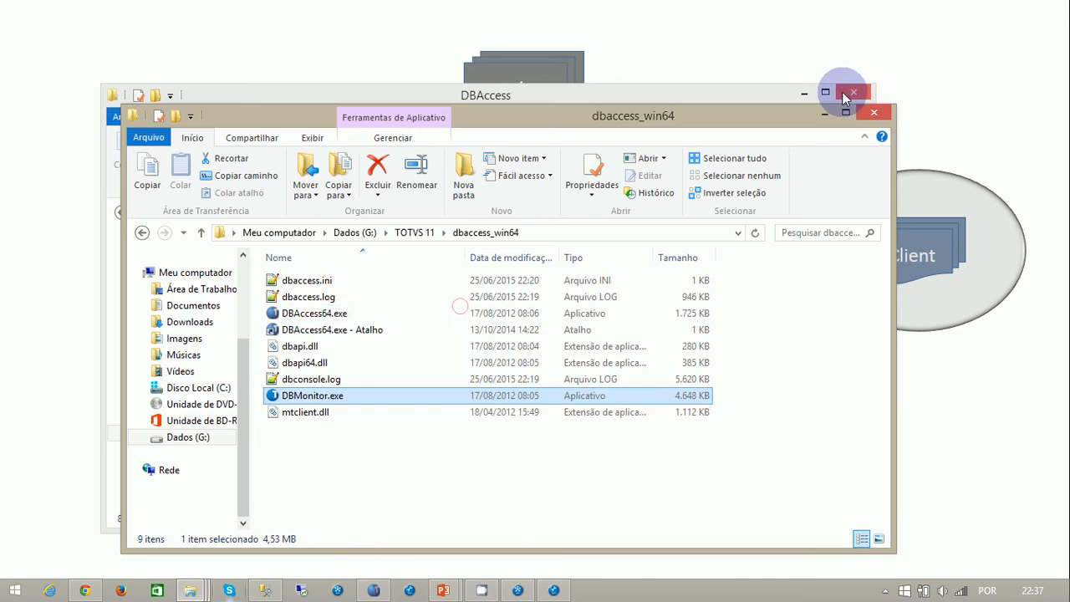
click(825, 113)
click(809, 108)
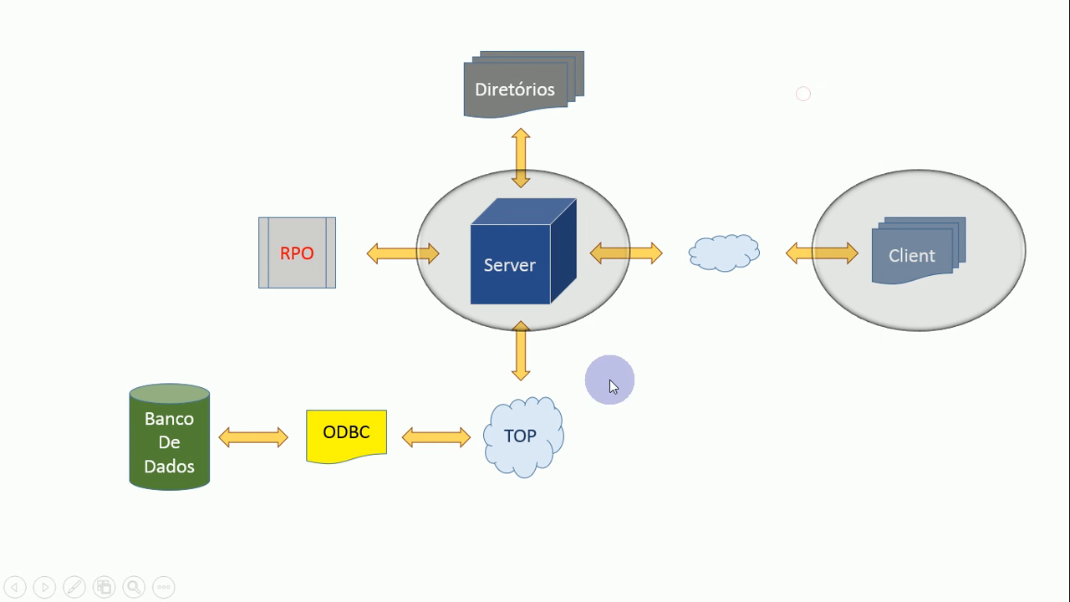